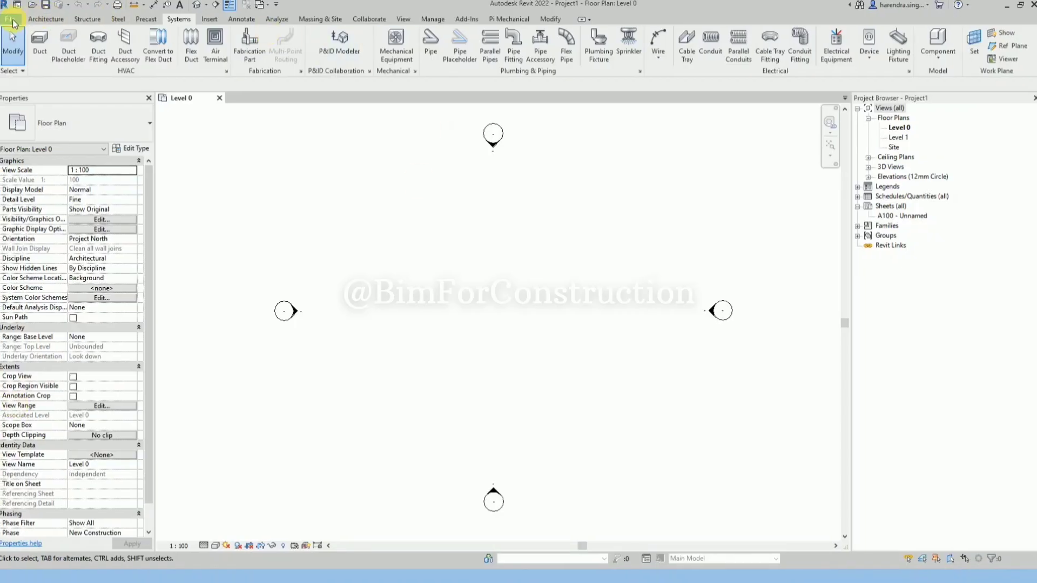
- Bring up the dialog for opening a family to view its file types, and close it without opening a file
{"action": "left_click", "coordinate": [13, 22]}
{"action": "mouse_move", "coordinate": [17, 105]}
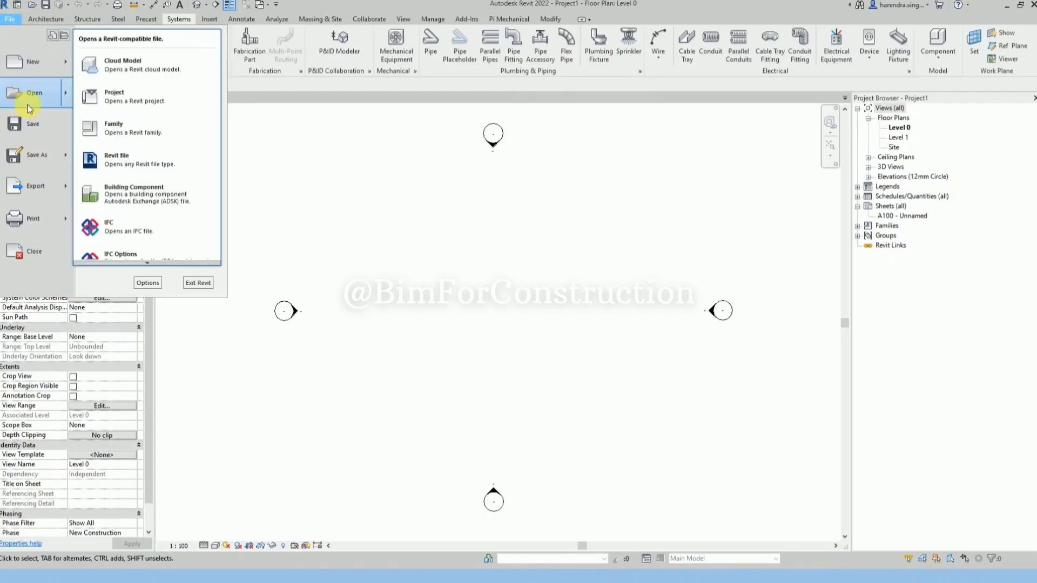
{"action": "left_click", "coordinate": [144, 132]}
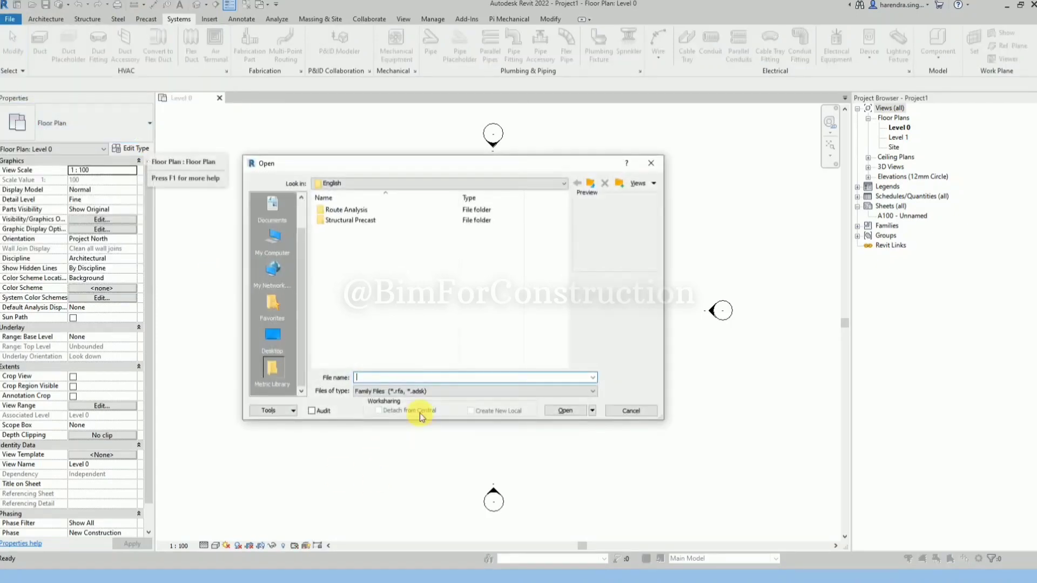
{"action": "left_click", "coordinate": [651, 163]}
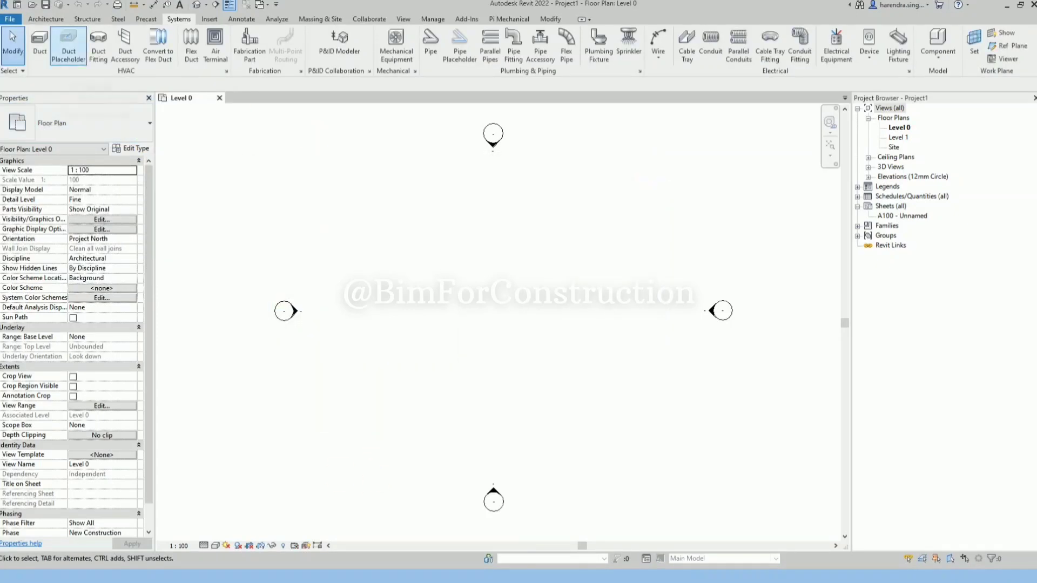
- Bring up the Save As dialog for a project template to view its file type, and close it without saving
{"action": "left_click", "coordinate": [10, 19]}
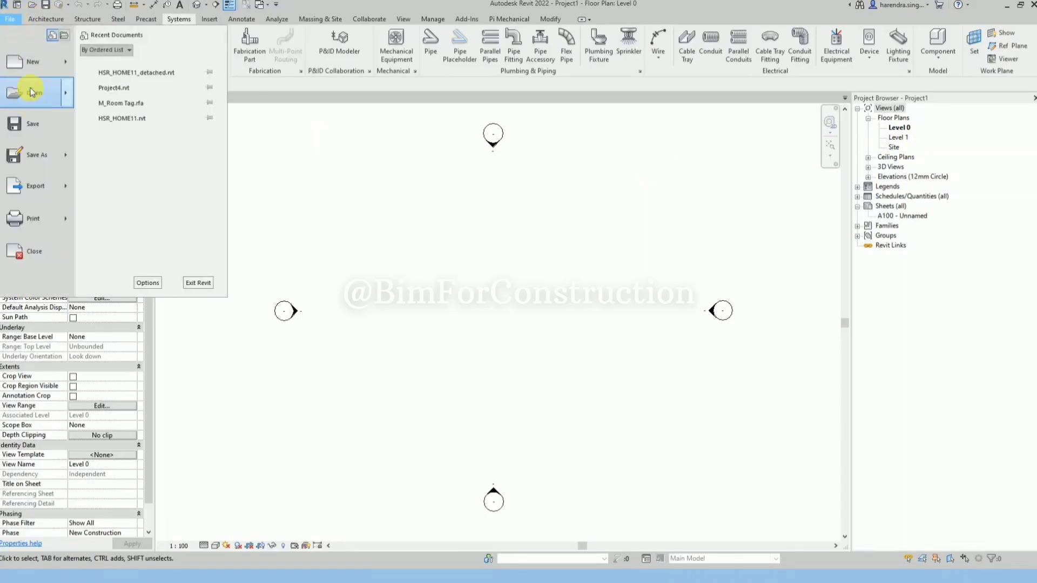
{"action": "mouse_move", "coordinate": [33, 65]}
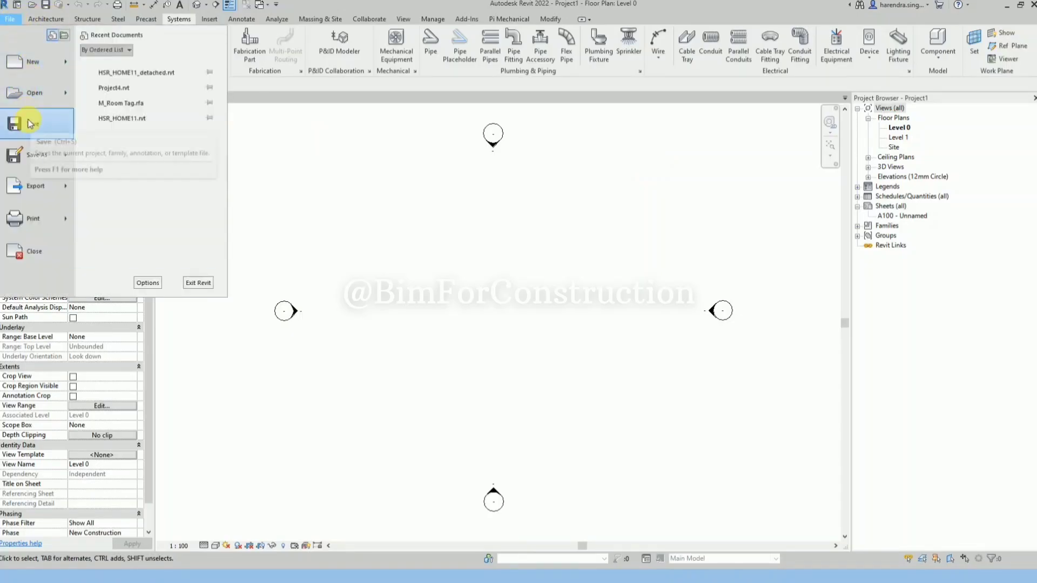
{"action": "mouse_move", "coordinate": [35, 155]}
{"action": "left_click", "coordinate": [145, 180]}
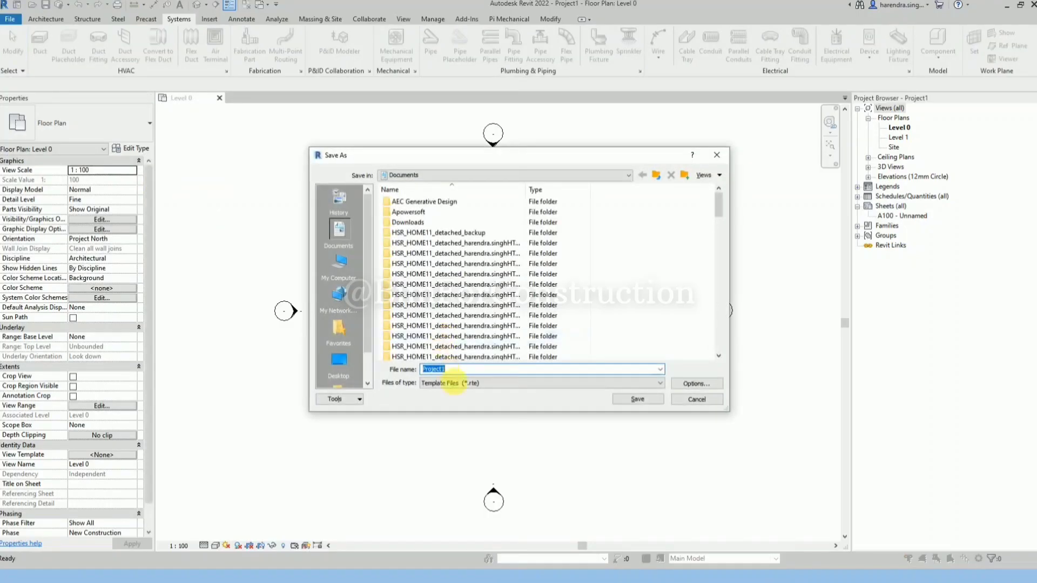
{"action": "left_click", "coordinate": [716, 155]}
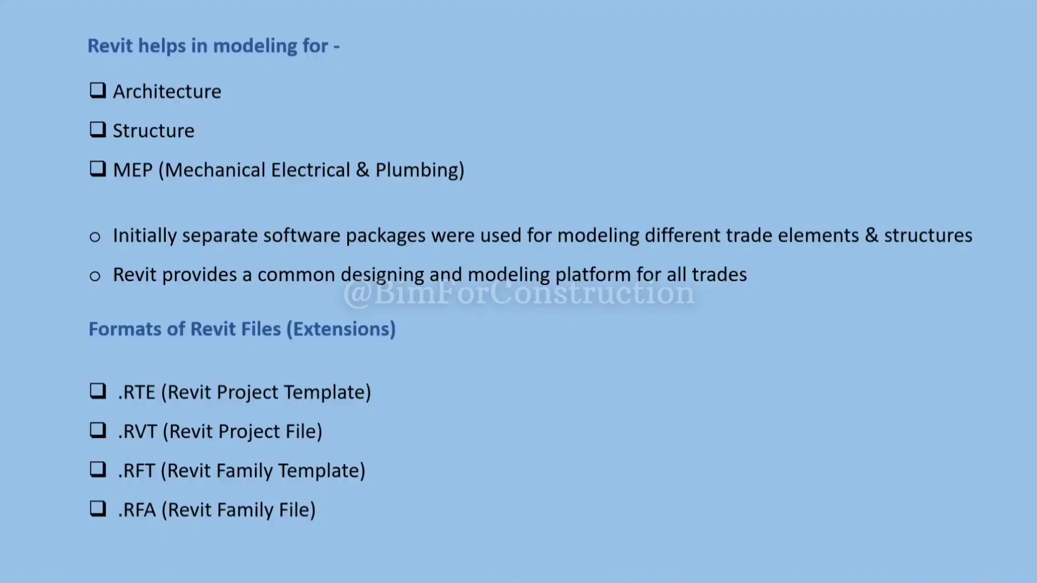
{"action": "left_click", "coordinate": [349, 357]}
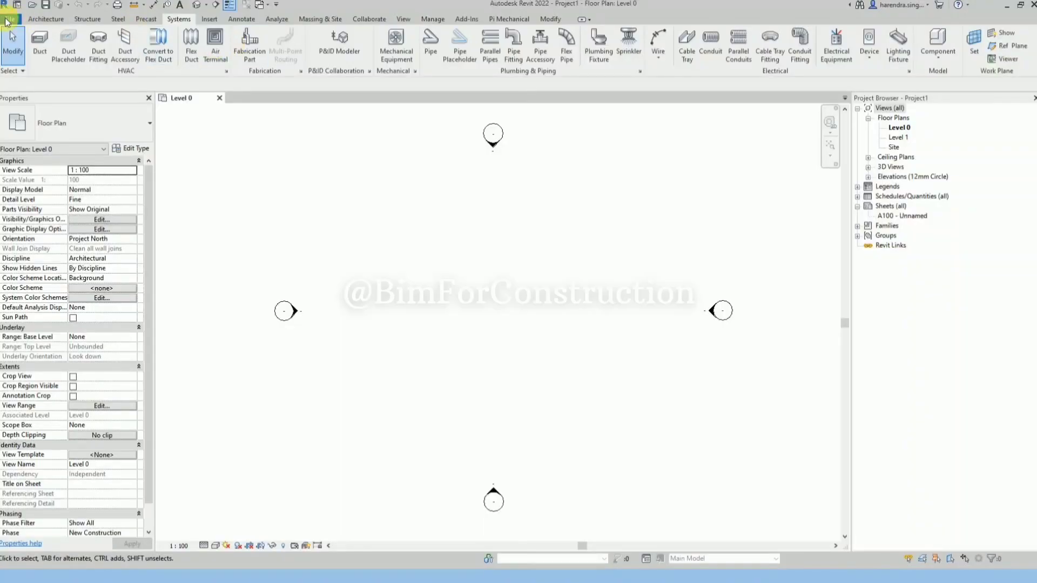
- Close the current project and create a new project from the Mechanical Template
{"action": "left_click", "coordinate": [220, 98]}
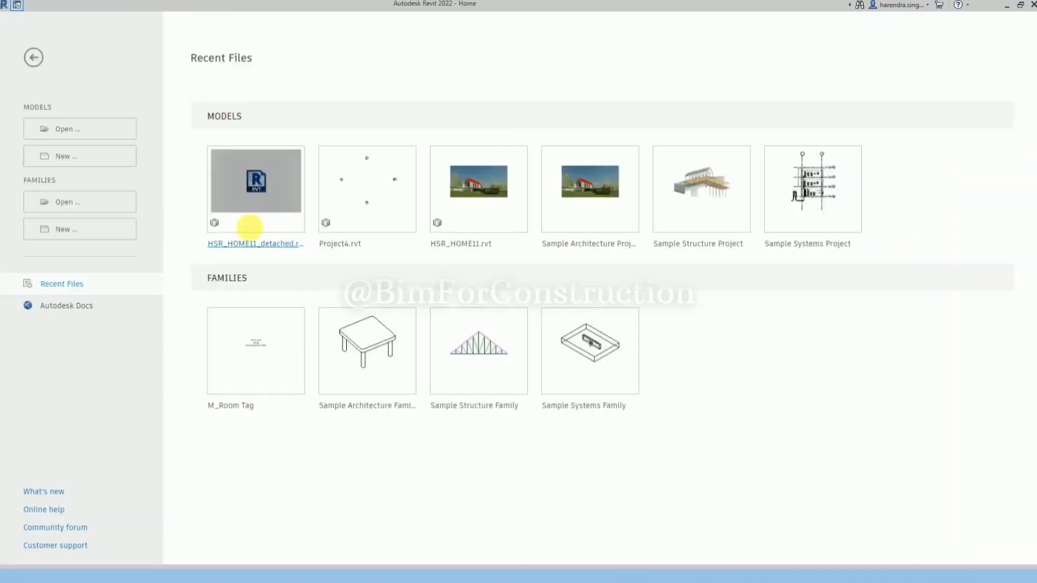
{"action": "left_click", "coordinate": [81, 154]}
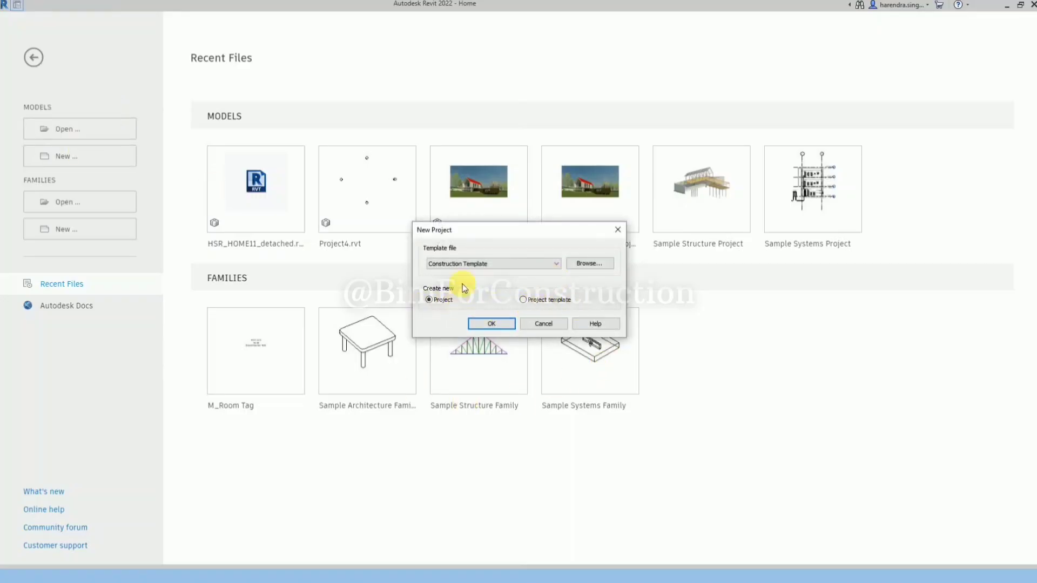
{"action": "left_click", "coordinate": [475, 263]}
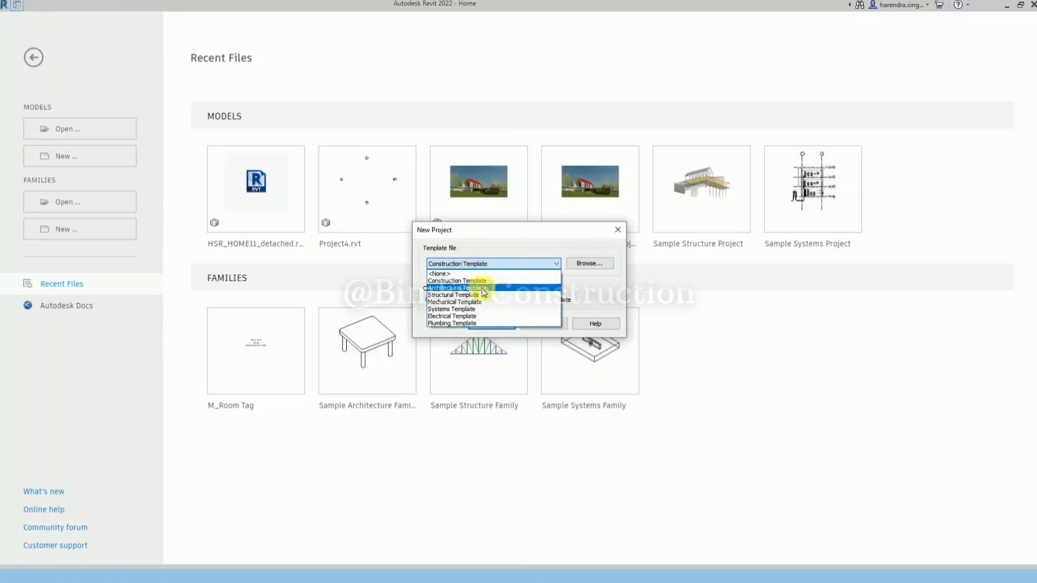
{"action": "left_click", "coordinate": [457, 302]}
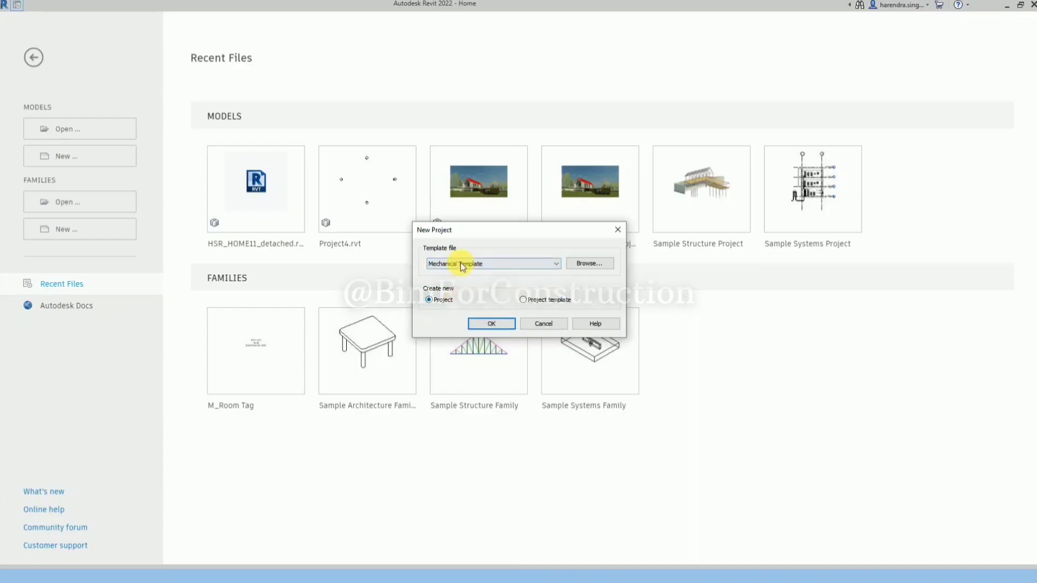
{"action": "left_click", "coordinate": [497, 323]}
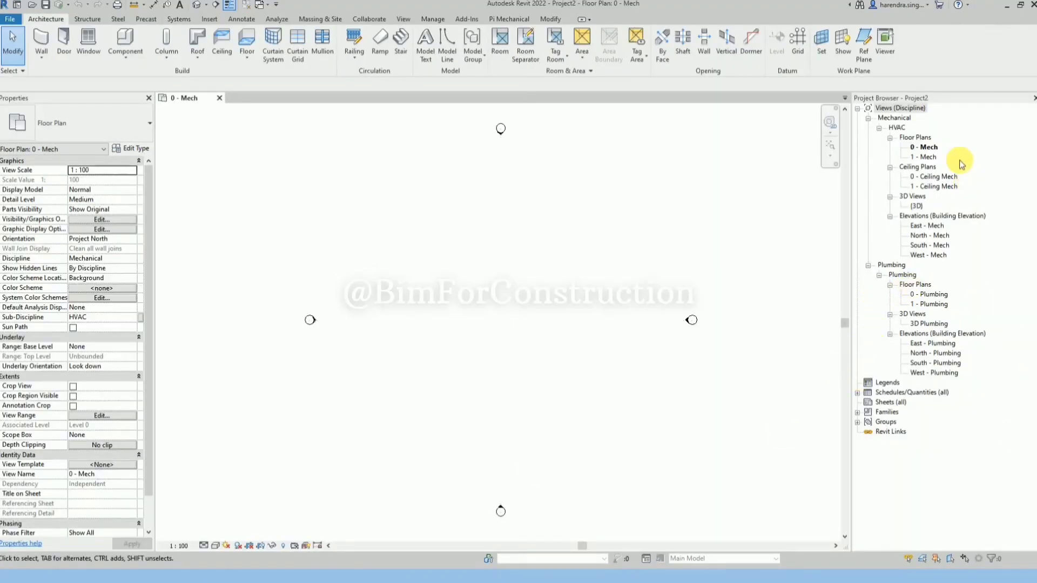
- Expand the Families branch of the project to view its family categories, and collapse it again
{"action": "left_click", "coordinate": [857, 412]}
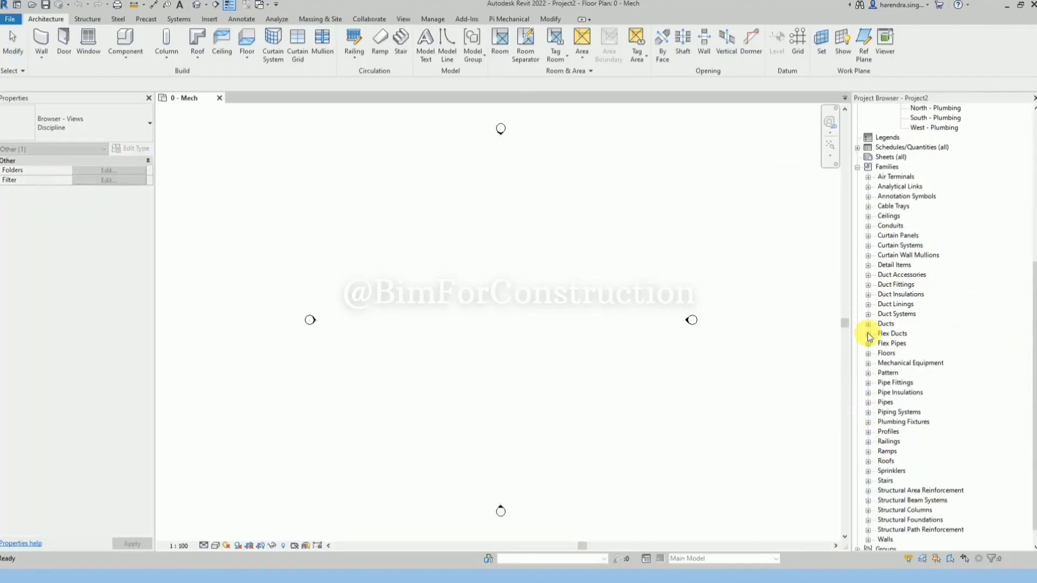
{"action": "left_click", "coordinate": [858, 167]}
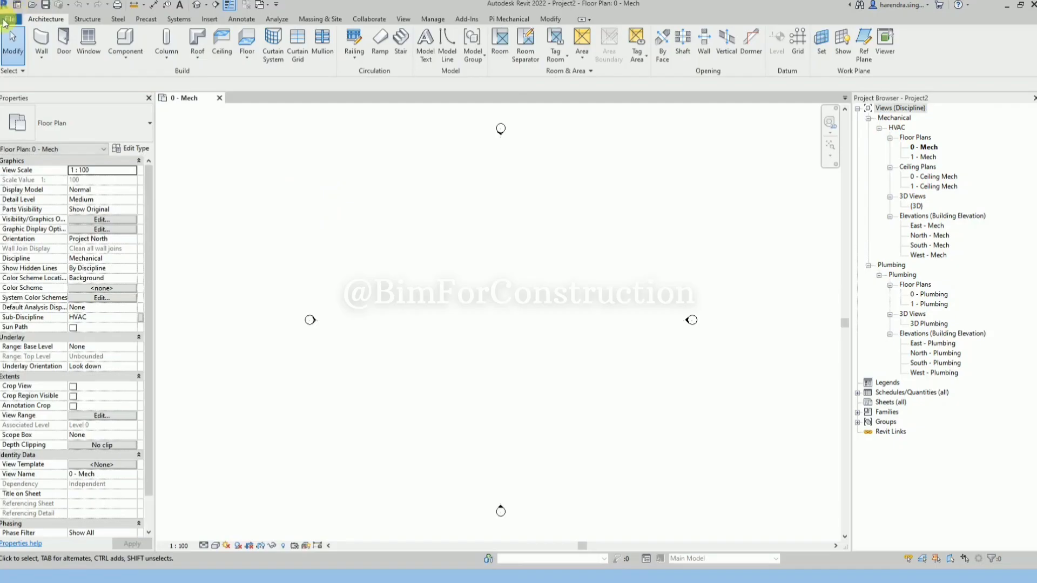
- Bring up the save dialog for the new project to view its file type, and close it without saving
{"action": "left_click", "coordinate": [10, 19]}
{"action": "left_click", "coordinate": [22, 124]}
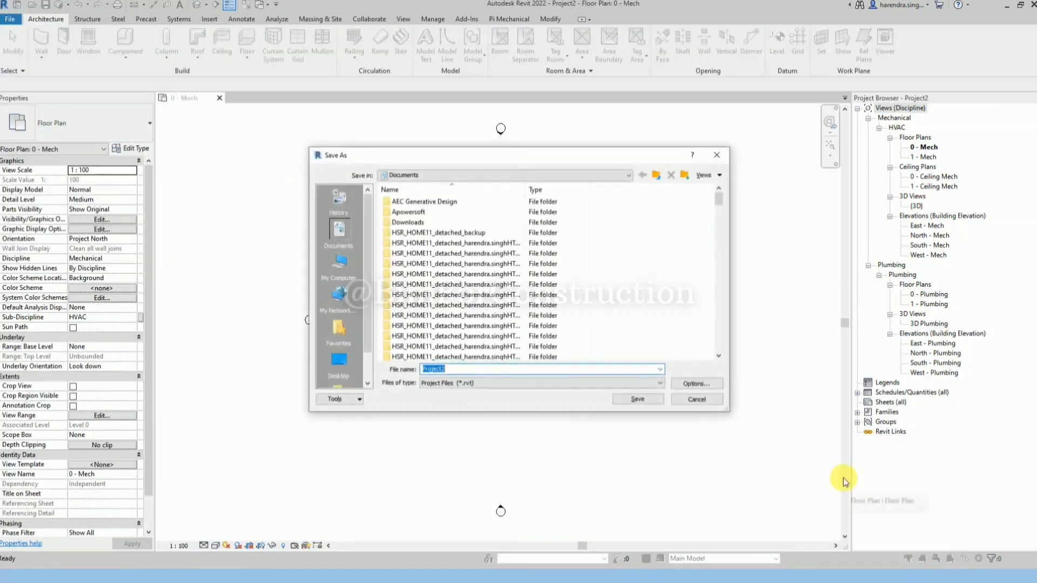
{"action": "left_click", "coordinate": [717, 155]}
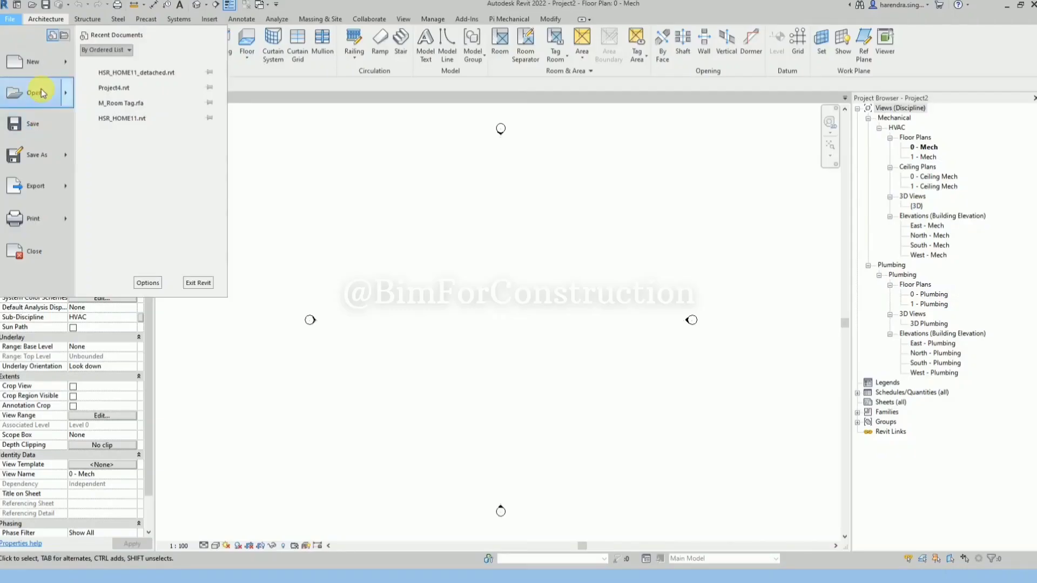
- Start a new family, preview the Metric Structural Stiffener Line Based template, check the available file types, and close the dialog without opening a template
{"action": "mouse_move", "coordinate": [39, 64]}
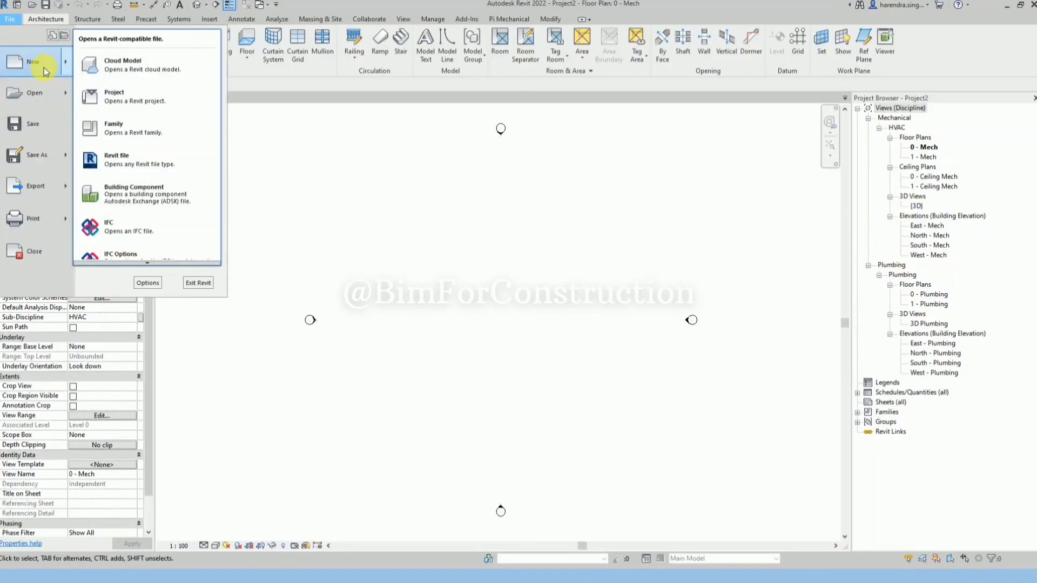
{"action": "left_click", "coordinate": [170, 108]}
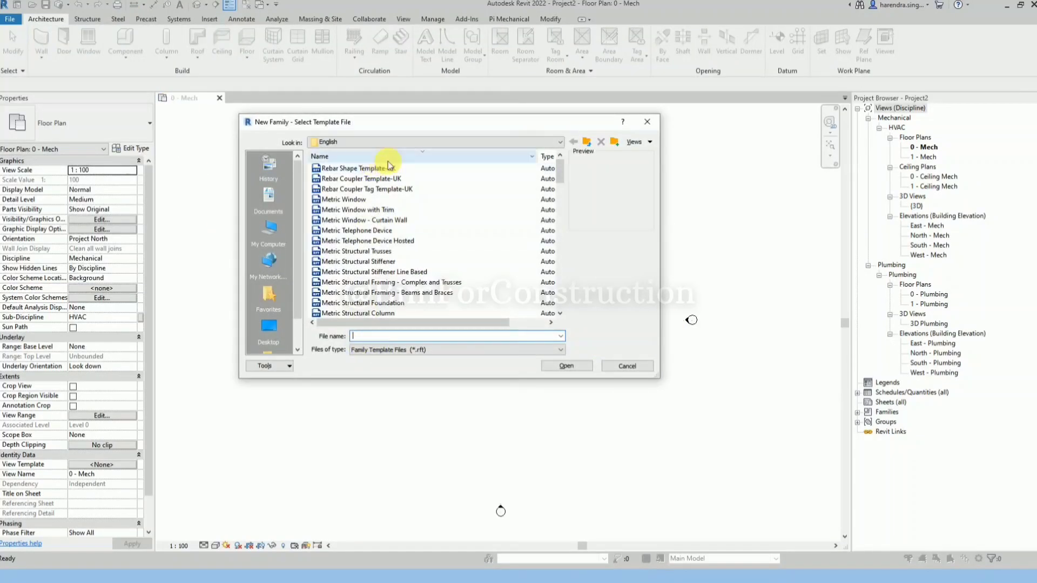
{"action": "left_click", "coordinate": [372, 272]}
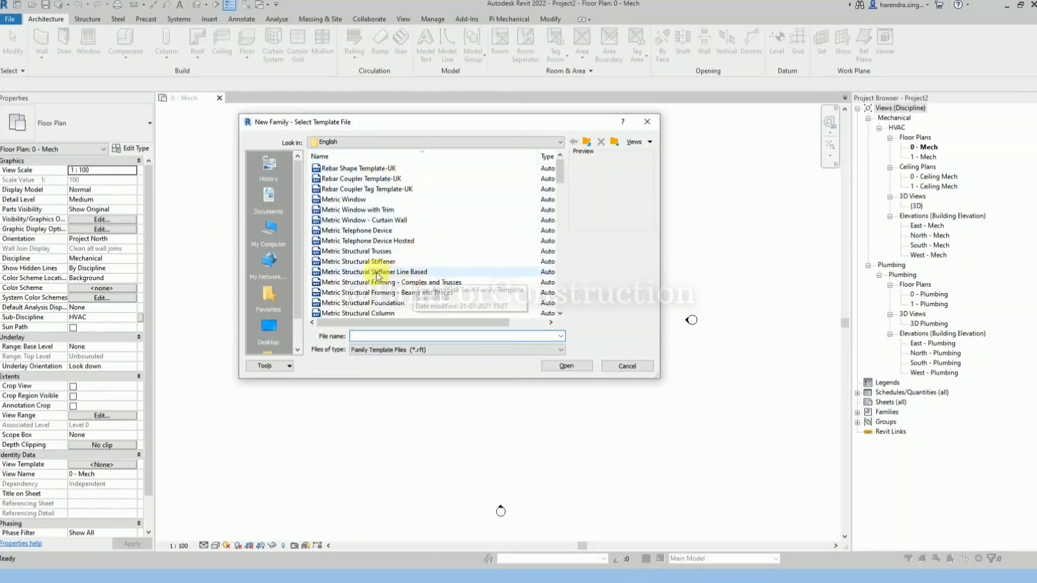
{"action": "left_click", "coordinate": [432, 350]}
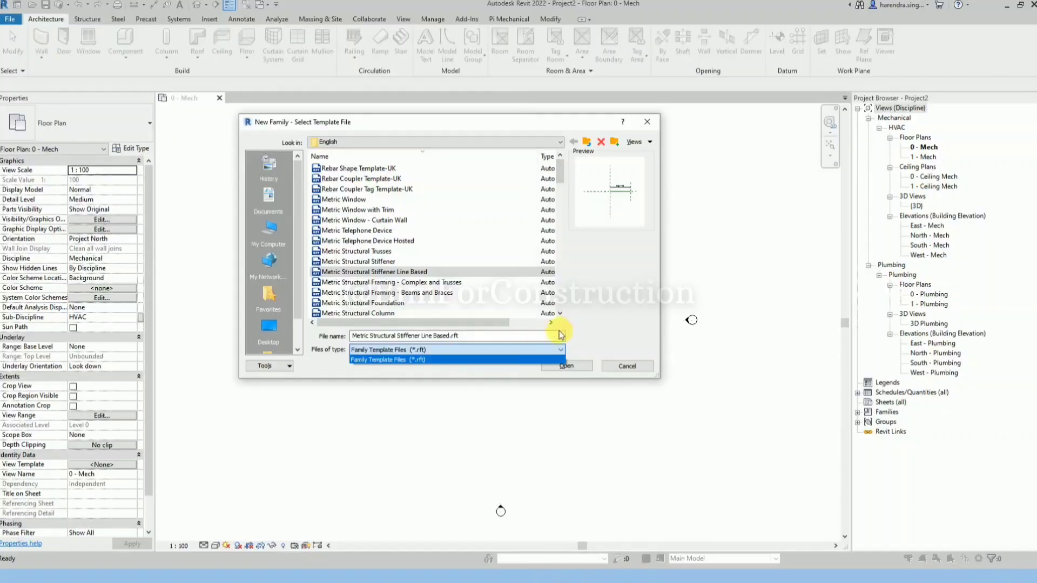
{"action": "left_click", "coordinate": [649, 123]}
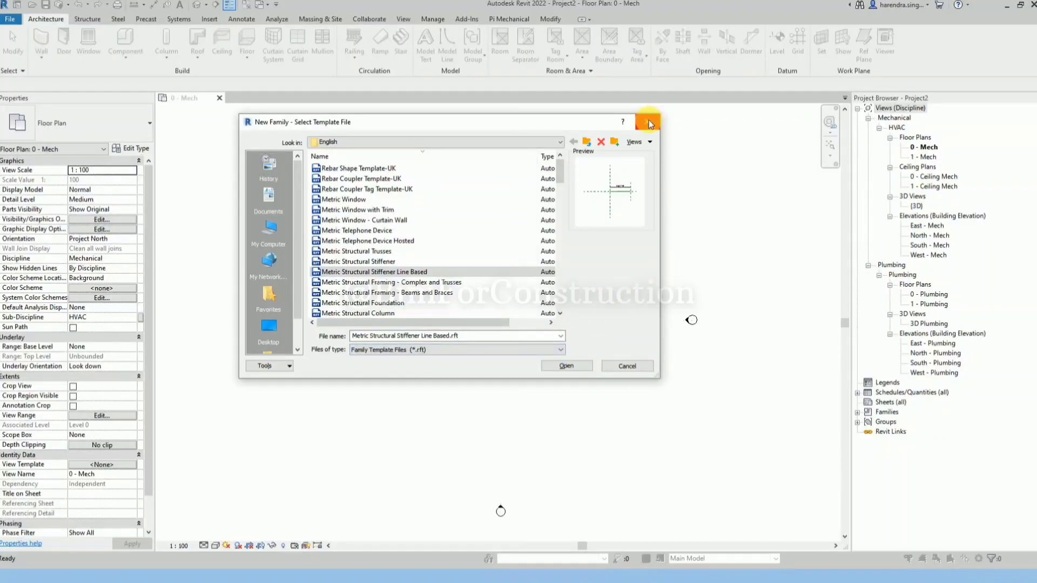
{"action": "left_click", "coordinate": [649, 124]}
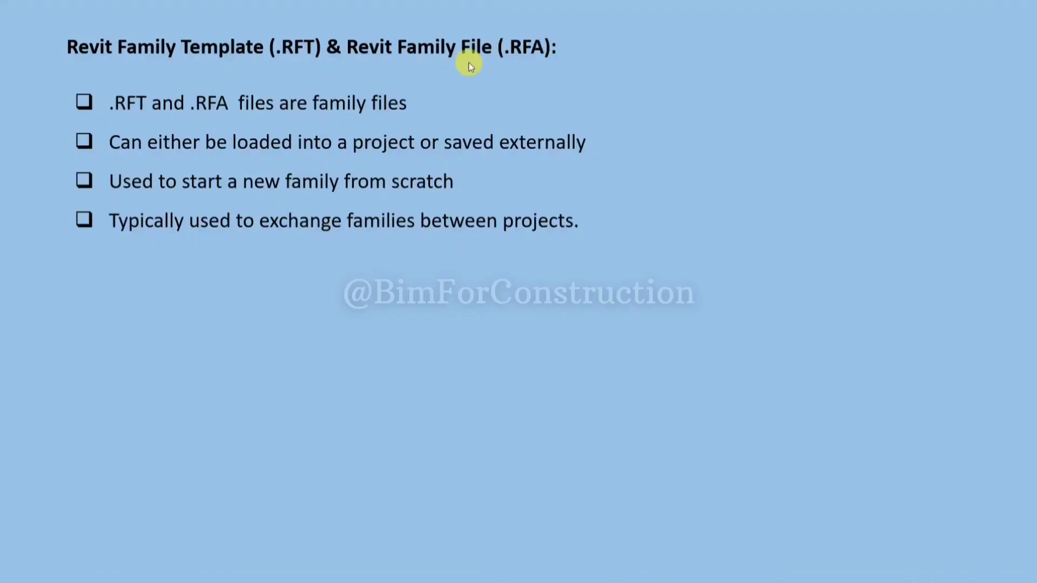
{"action": "left_click", "coordinate": [345, 183]}
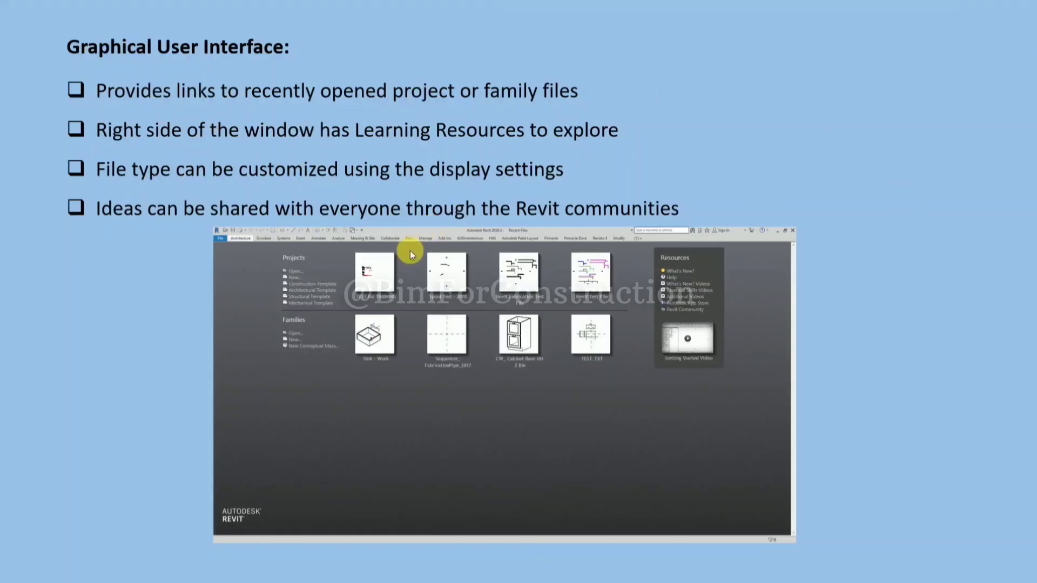
{"action": "left_click", "coordinate": [244, 234]}
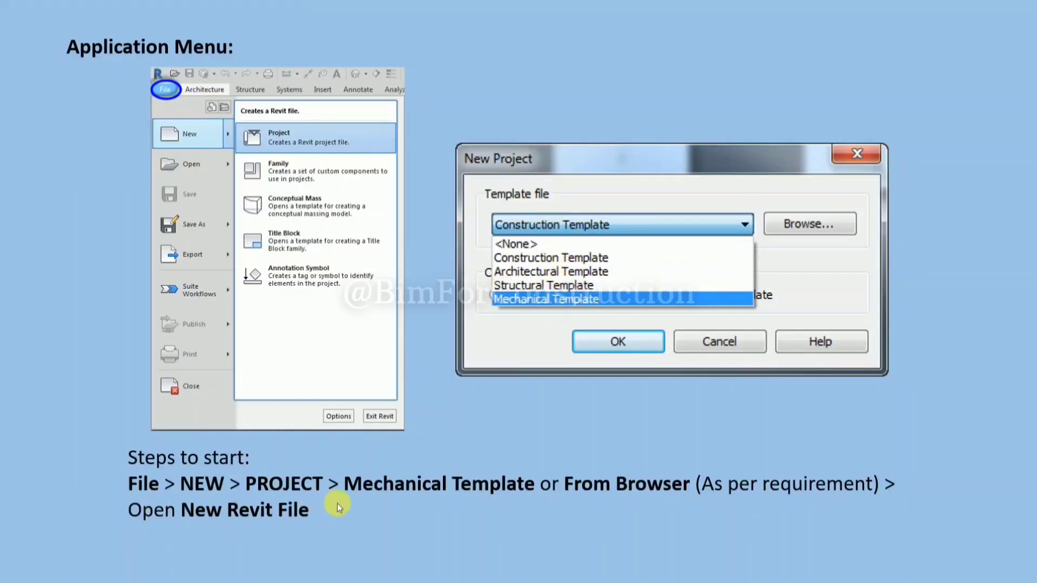
{"action": "left_click", "coordinate": [342, 365]}
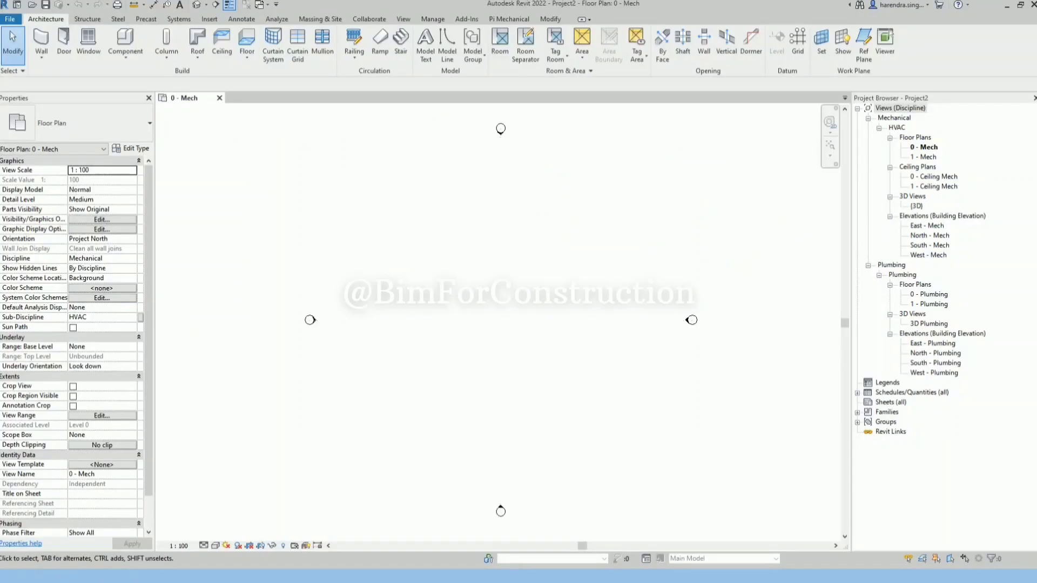
- Draw a horizontal Standard pipe, 159 mm in diameter at 2750 mm middle elevation, between the elevation markers in the 0 - Mech plan
{"action": "scroll", "coordinate": [504, 310], "scroll_direction": "down", "scroll_amount": 2}
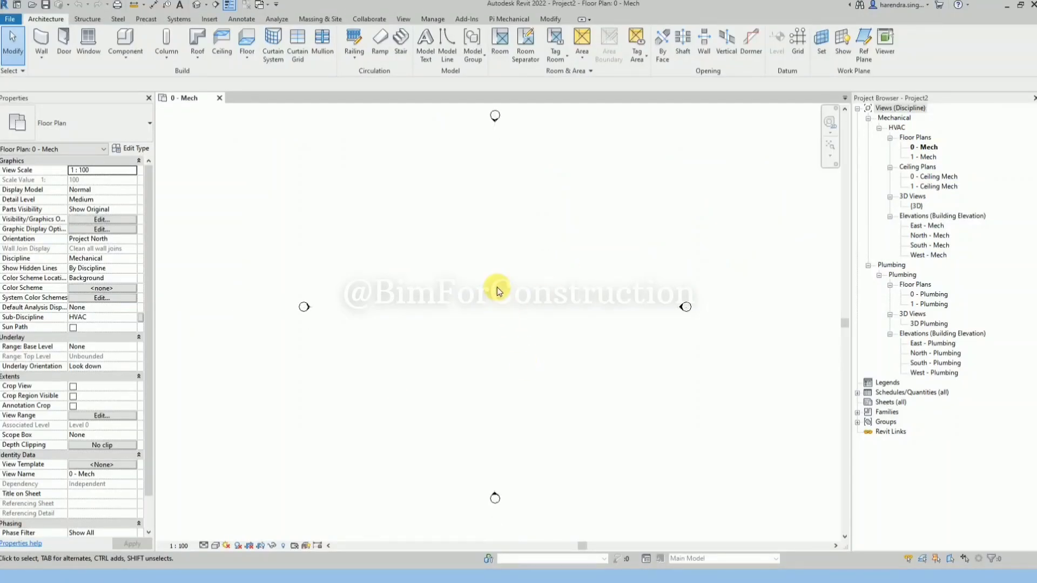
{"action": "scroll", "coordinate": [497, 291], "scroll_direction": "up", "scroll_amount": 1}
{"action": "key", "text": "p"}
{"action": "key", "text": "i"}
{"action": "left_click", "coordinate": [406, 294]}
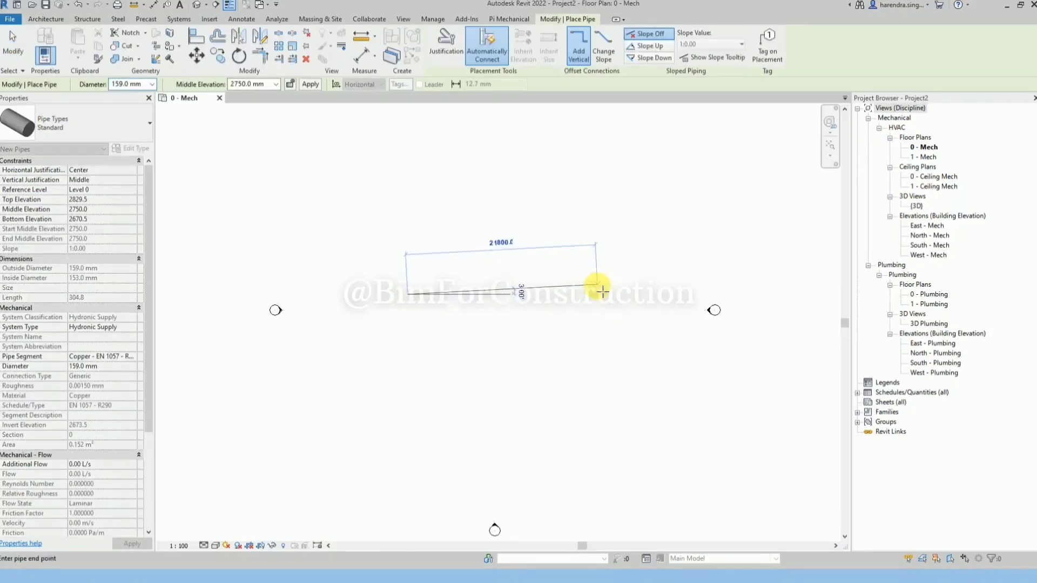
{"action": "left_click", "coordinate": [584, 293]}
{"action": "key", "text": "Escape"}
{"action": "key", "text": "Escape"}
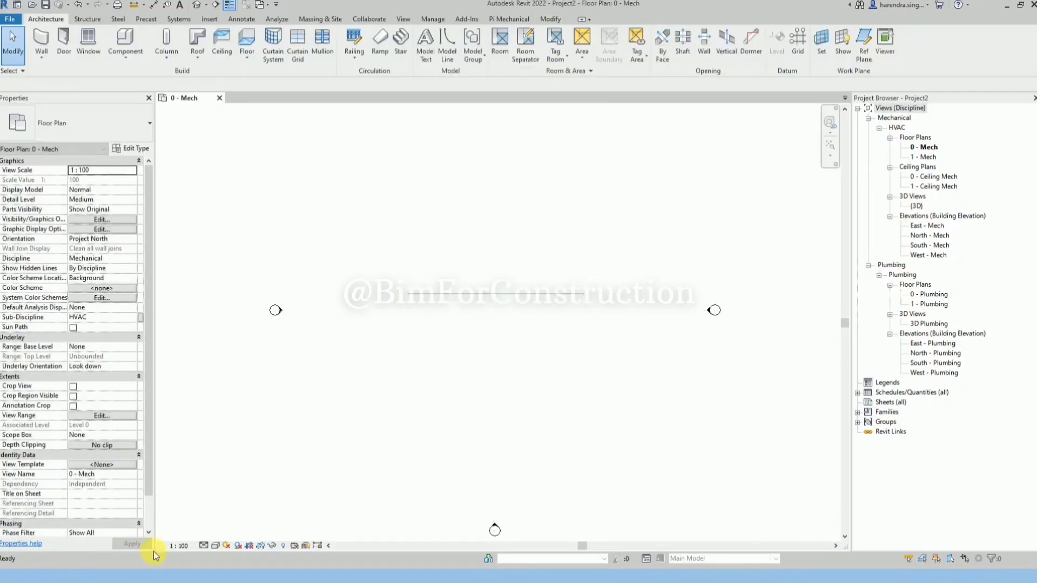
- Change the visual style of the 0 - Mech plan view and set its detail level to Fine
{"action": "left_click", "coordinate": [216, 546]}
{"action": "left_click", "coordinate": [251, 491]}
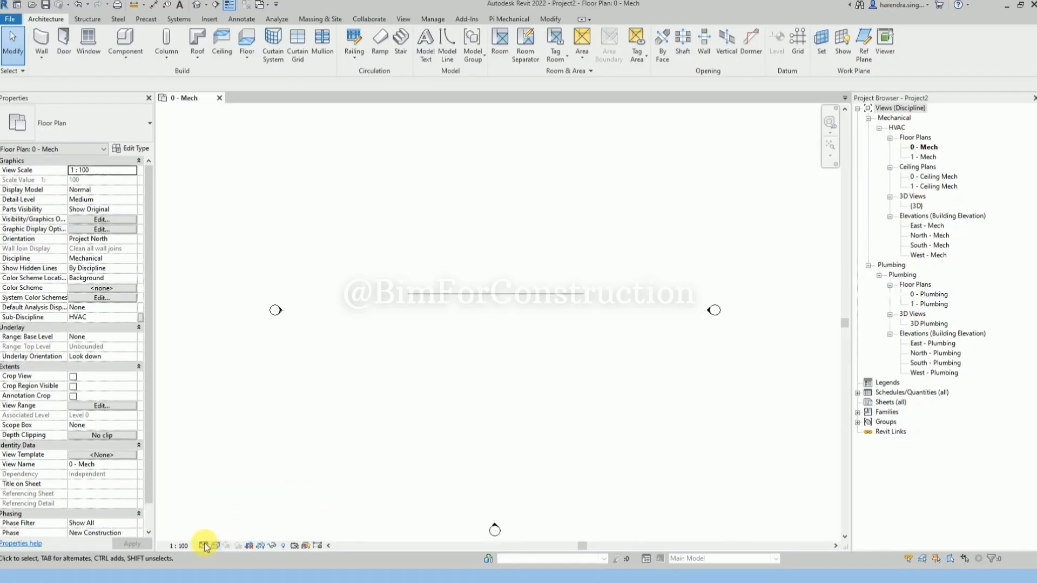
{"action": "left_click", "coordinate": [206, 545]}
{"action": "left_click", "coordinate": [212, 535]}
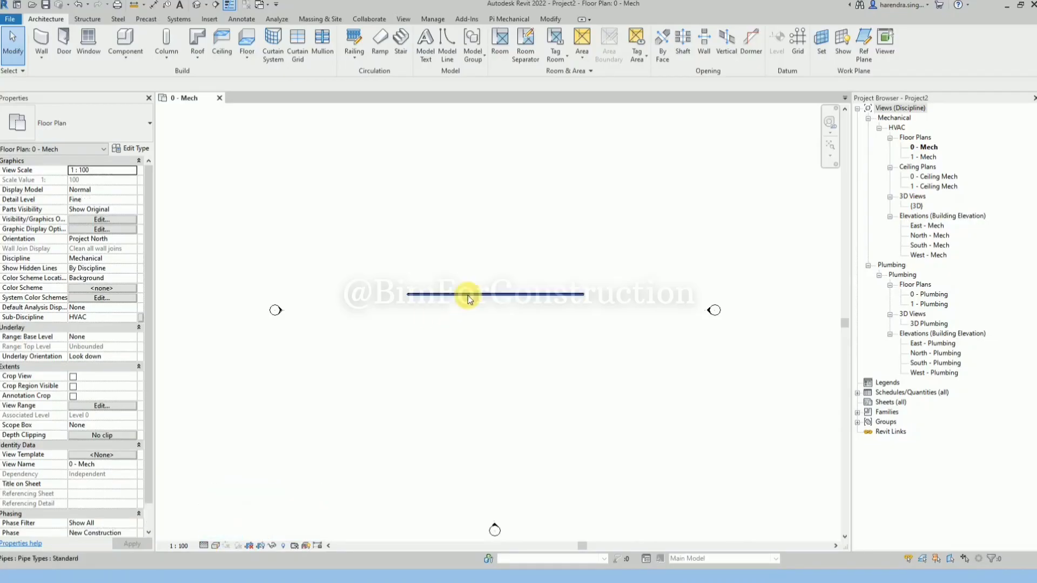
- Shorten the horizontal pipe from its right end to a length of about 8100 mm
{"action": "scroll", "coordinate": [463, 322], "scroll_direction": "down", "scroll_amount": 2}
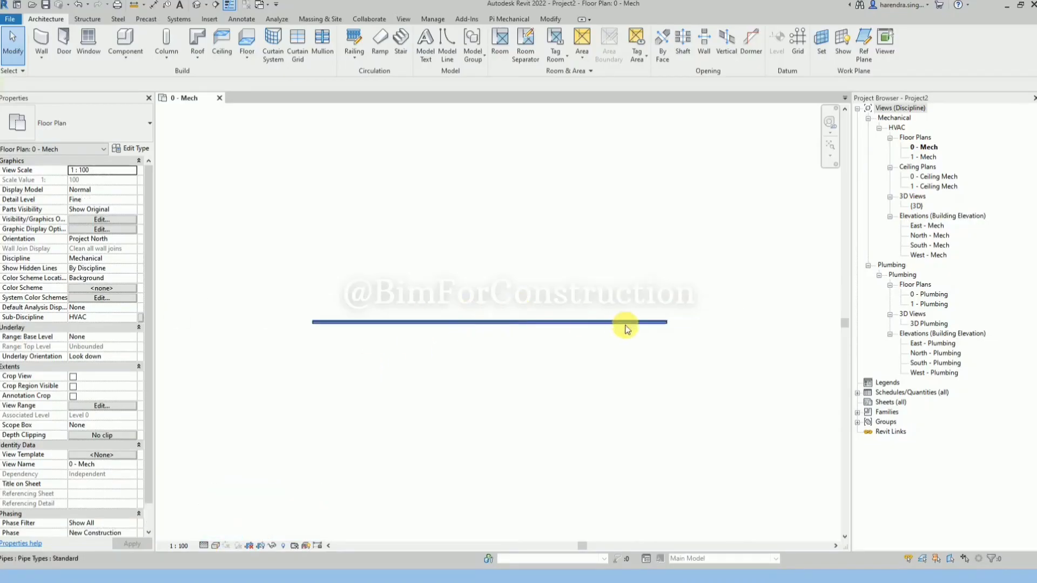
{"action": "left_click", "coordinate": [667, 322]}
{"action": "left_click_drag", "start_coordinate": [666, 322], "coordinate": [456, 326]}
{"action": "key", "text": "Escape"}
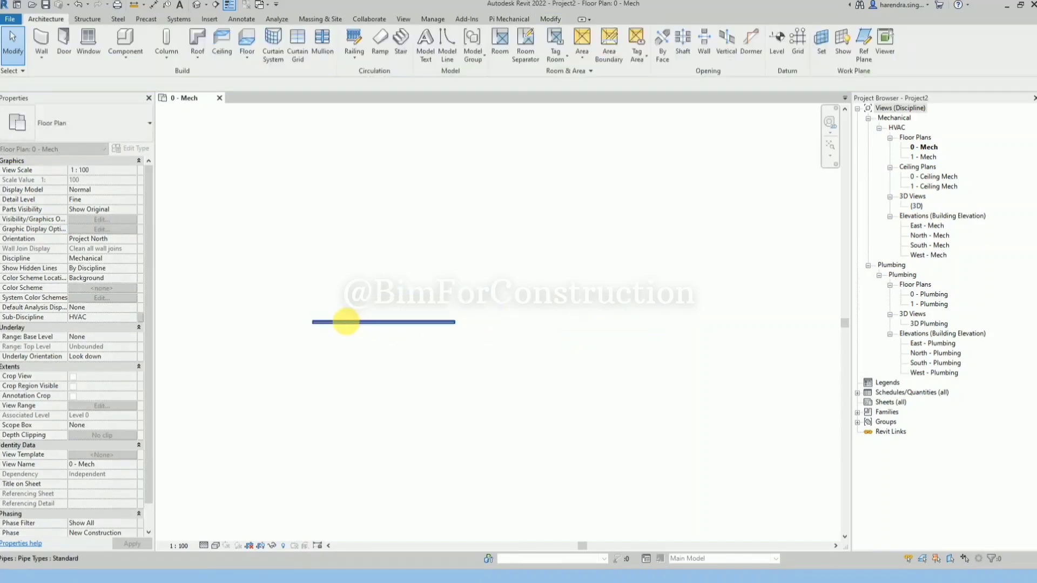
- Copy the horizontal pipe twice, placing both copies above the original in the 0 - Mech plan
{"action": "scroll", "coordinate": [346, 322], "scroll_direction": "up", "scroll_amount": 2}
{"action": "left_click", "coordinate": [372, 324]}
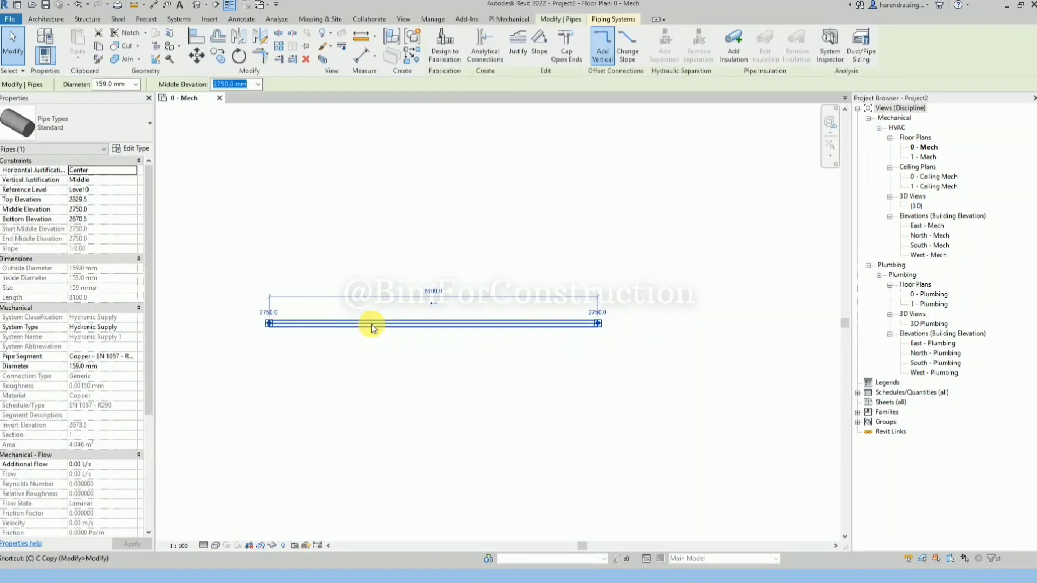
{"action": "key", "text": "c"}
{"action": "left_click", "coordinate": [371, 323]}
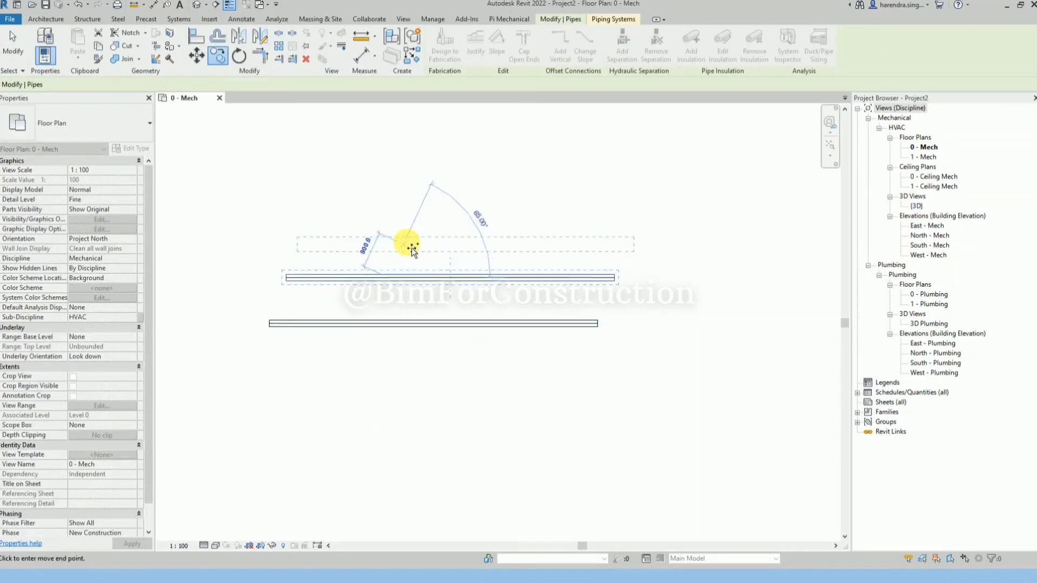
{"action": "left_click", "coordinate": [425, 224]}
{"action": "key", "text": "Escape"}
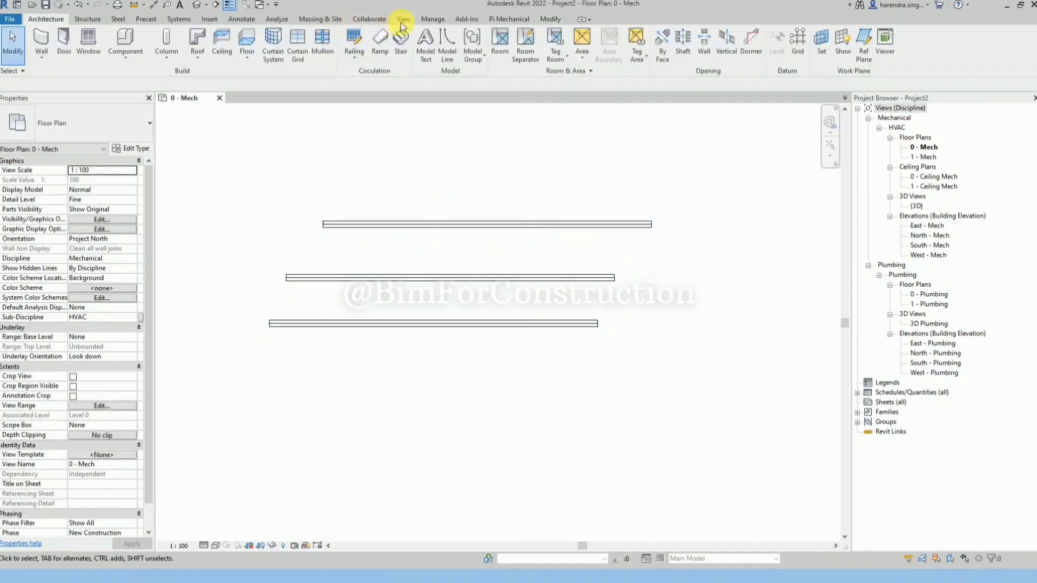
- Open the keyboard shortcut settings and search for "copy" to look up the Copy command's shortcuts
{"action": "left_click", "coordinate": [403, 20]}
{"action": "left_click", "coordinate": [936, 44]}
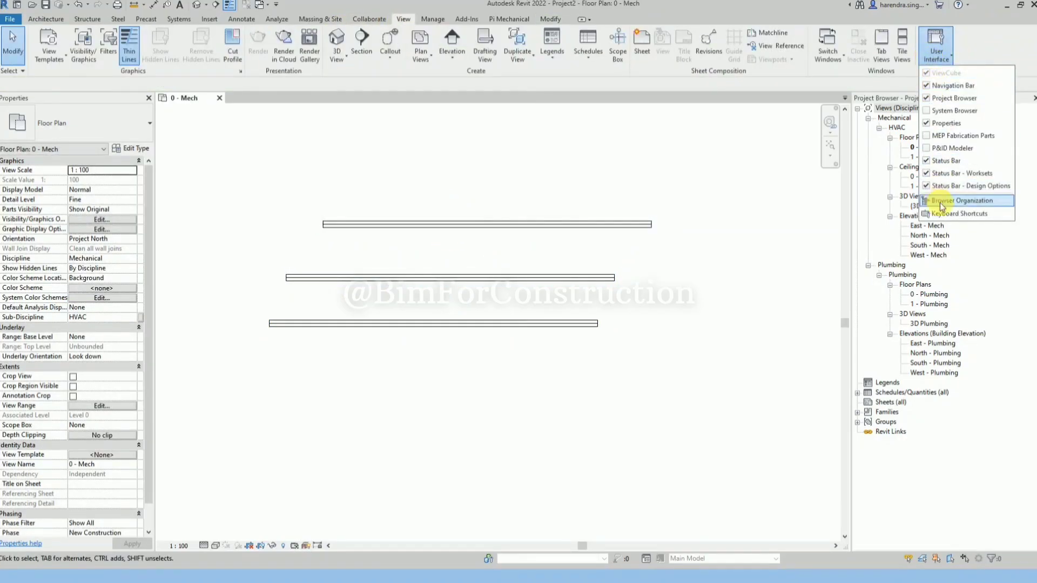
{"action": "left_click", "coordinate": [950, 213]}
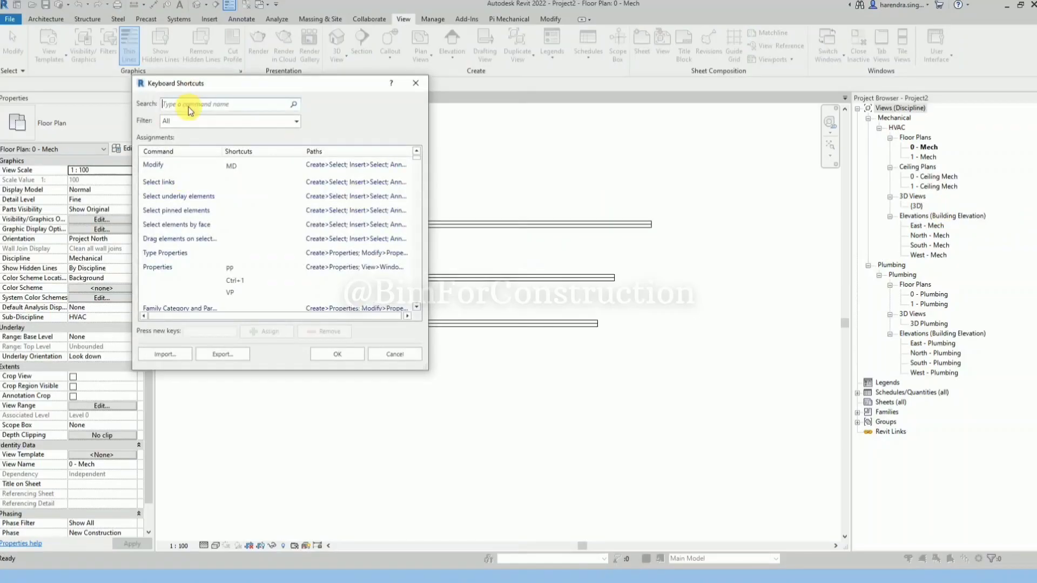
{"action": "type", "text": "copy"}
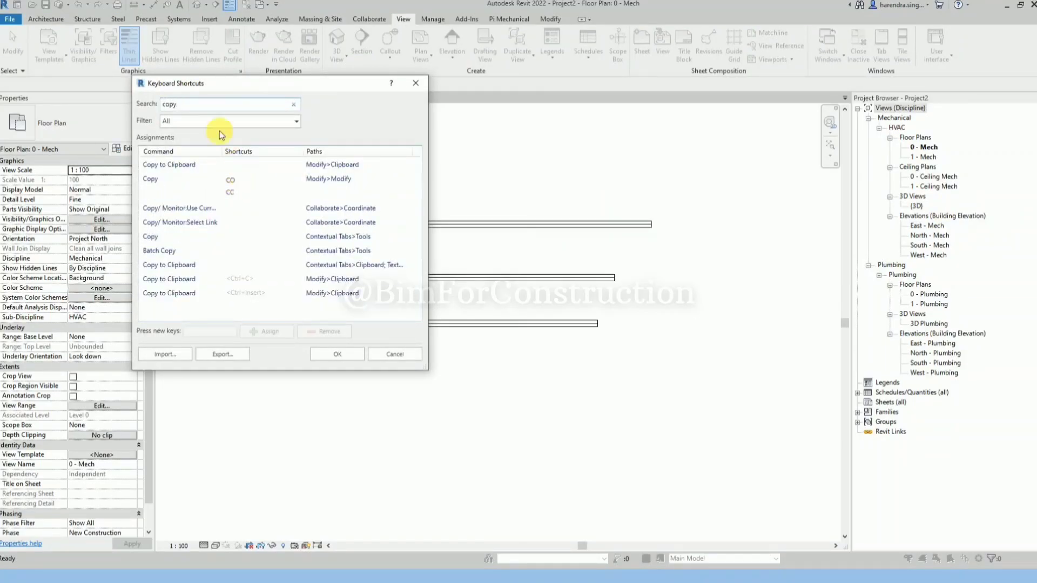
- Search the keyboard shortcut list for the Mirror commands
{"action": "double_click", "coordinate": [195, 105]}
{"action": "type", "text": "miror"}
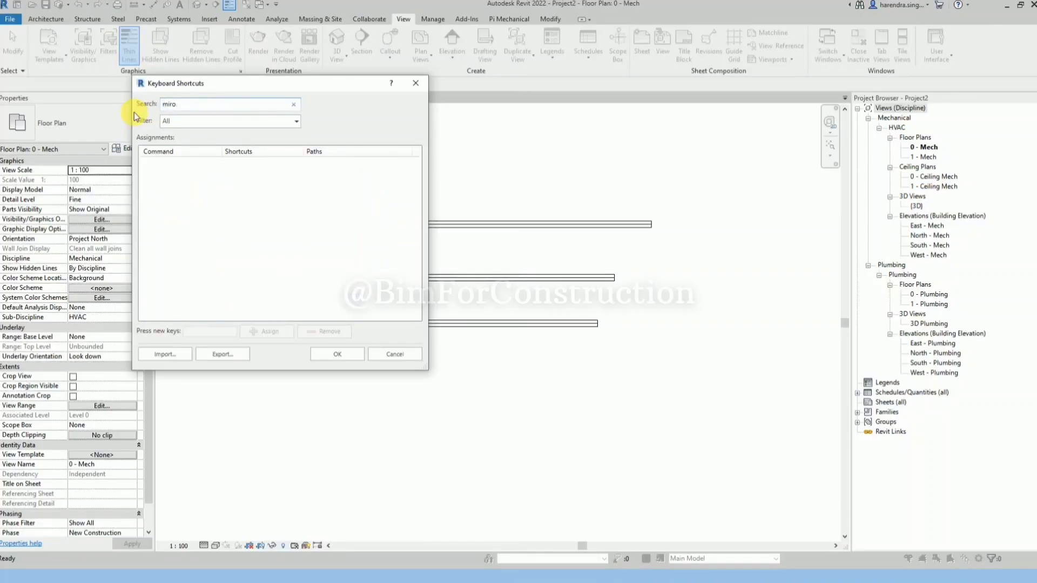
{"action": "key", "text": "BackSpace"}
{"action": "key", "text": "BackSpace"}
{"action": "key", "text": "BackSpace"}
{"action": "key", "text": "BackSpace"}
{"action": "key", "text": "BackSpace"}
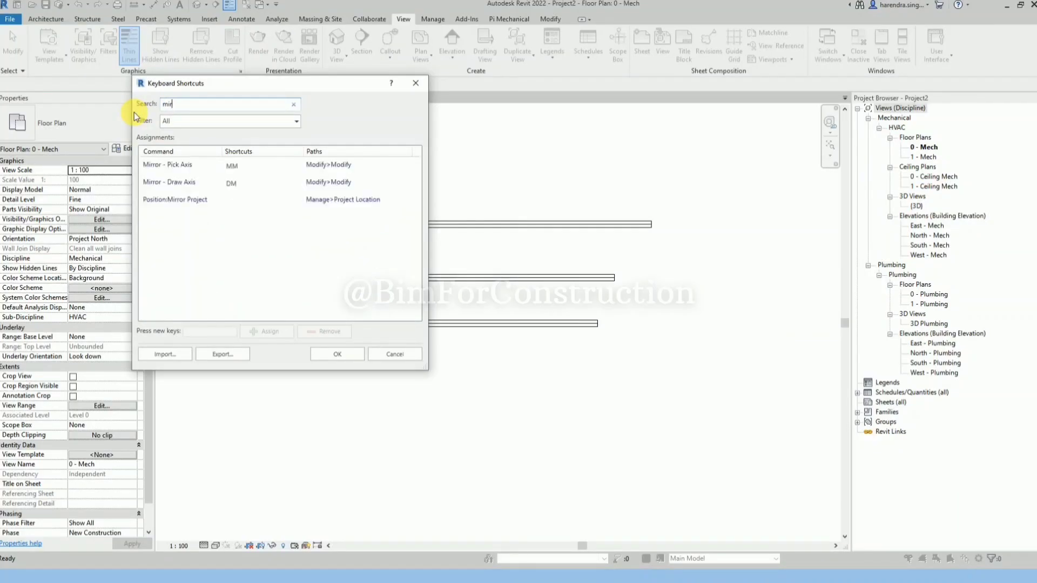
{"action": "type", "text": "rro"}
- Search the keyboard shortcut list for "rotate" and close the shortcut settings
{"action": "key", "text": "BackSpace"}
{"action": "key", "text": "BackSpace"}
{"action": "key", "text": "BackSpace"}
{"action": "key", "text": "BackSpace"}
{"action": "key", "text": "BackSpace"}
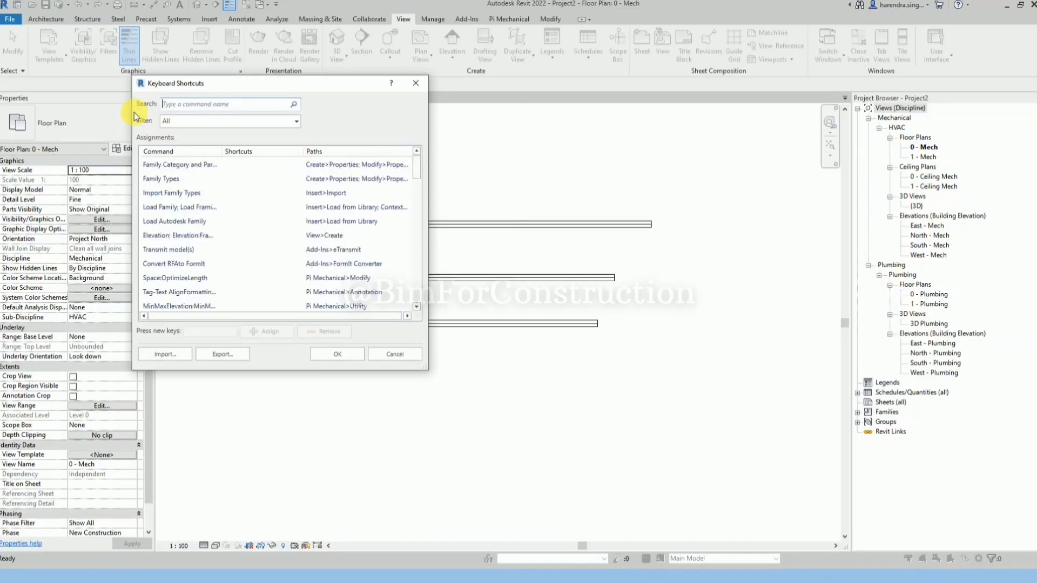
{"action": "type", "text": "rotate"}
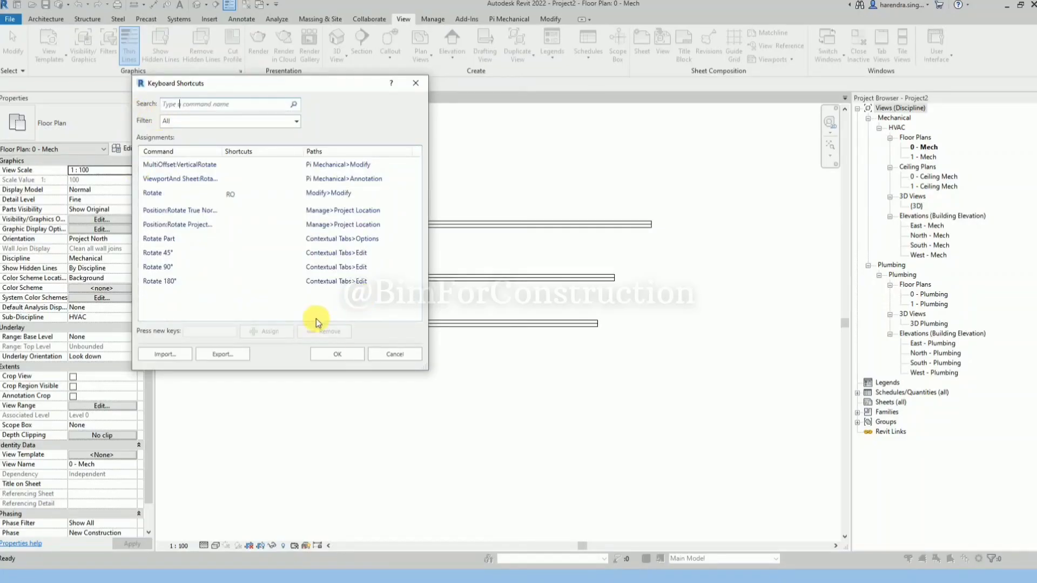
{"action": "left_click", "coordinate": [415, 83]}
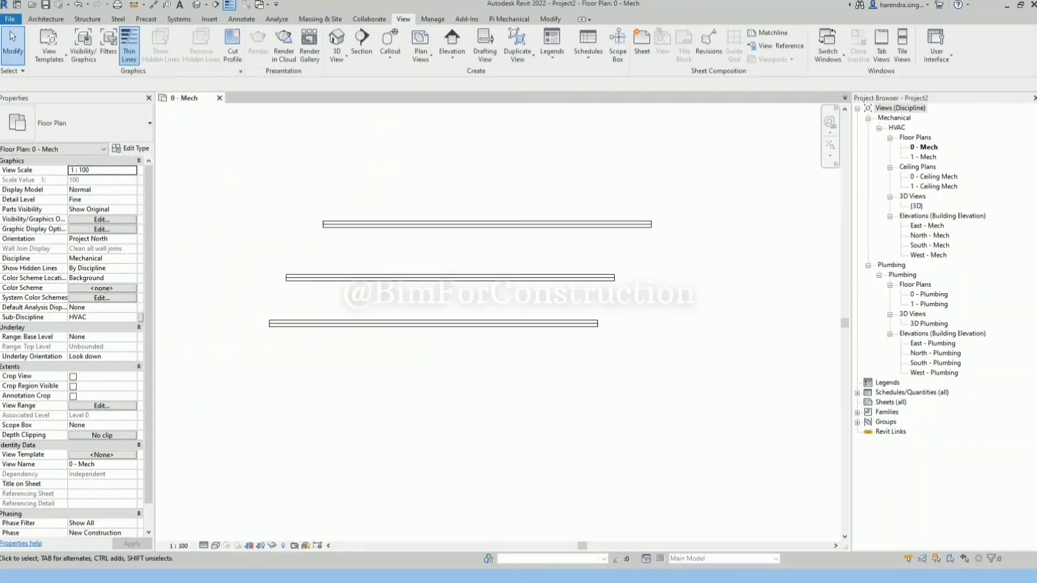
{"action": "left_click", "coordinate": [936, 46]}
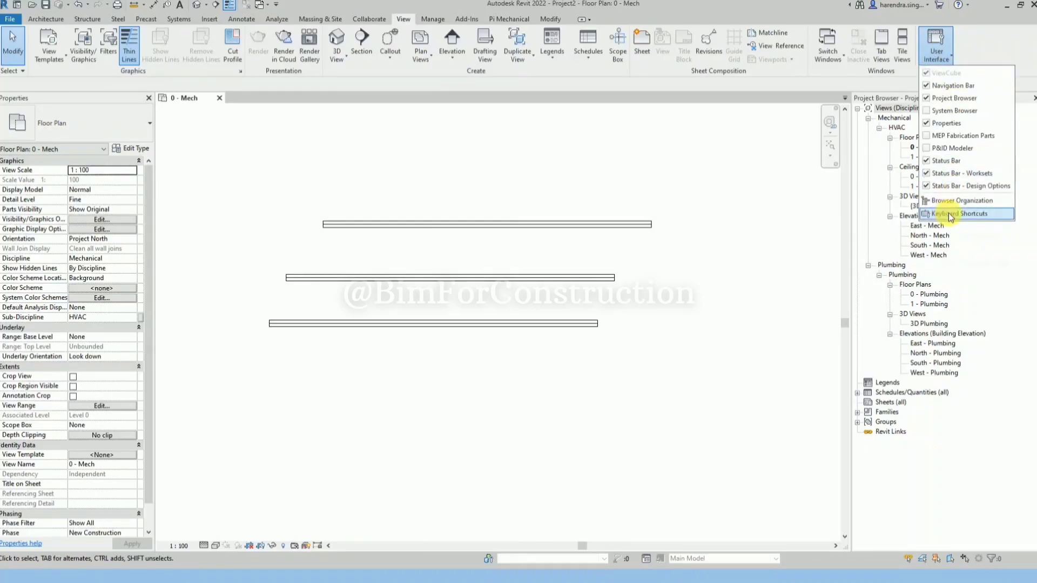
{"action": "left_click", "coordinate": [446, 229]}
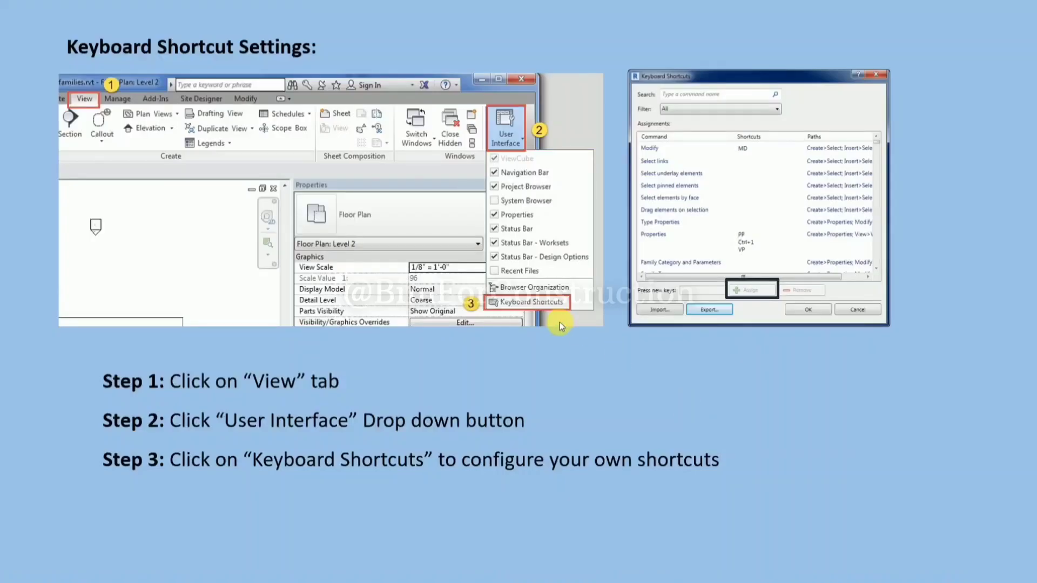
{"action": "left_click", "coordinate": [538, 338]}
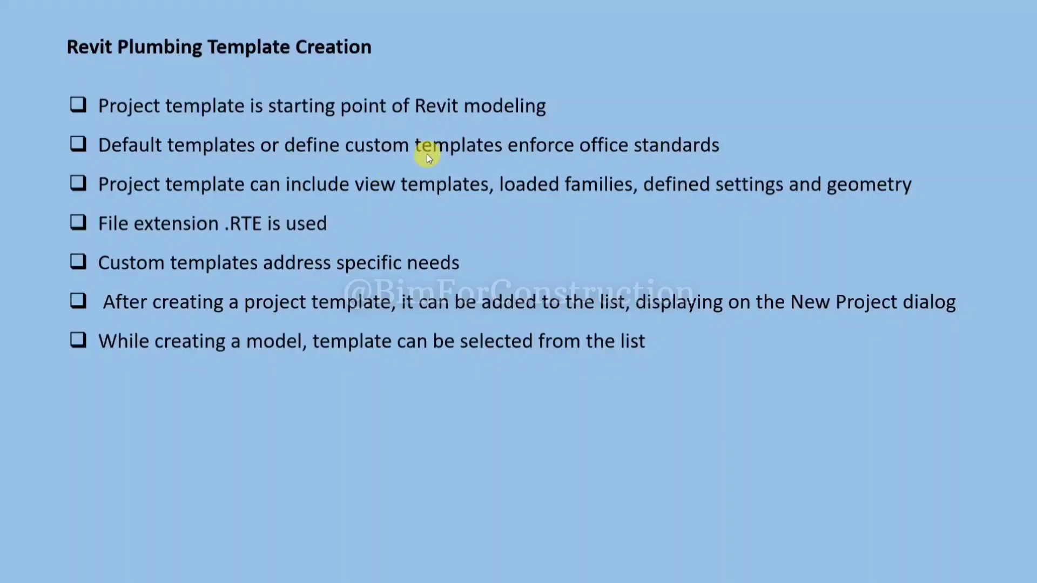
{"action": "scroll", "coordinate": [428, 154], "scroll_direction": "up", "scroll_amount": 1}
{"action": "scroll", "coordinate": [427, 155], "scroll_direction": "down", "scroll_amount": 1}
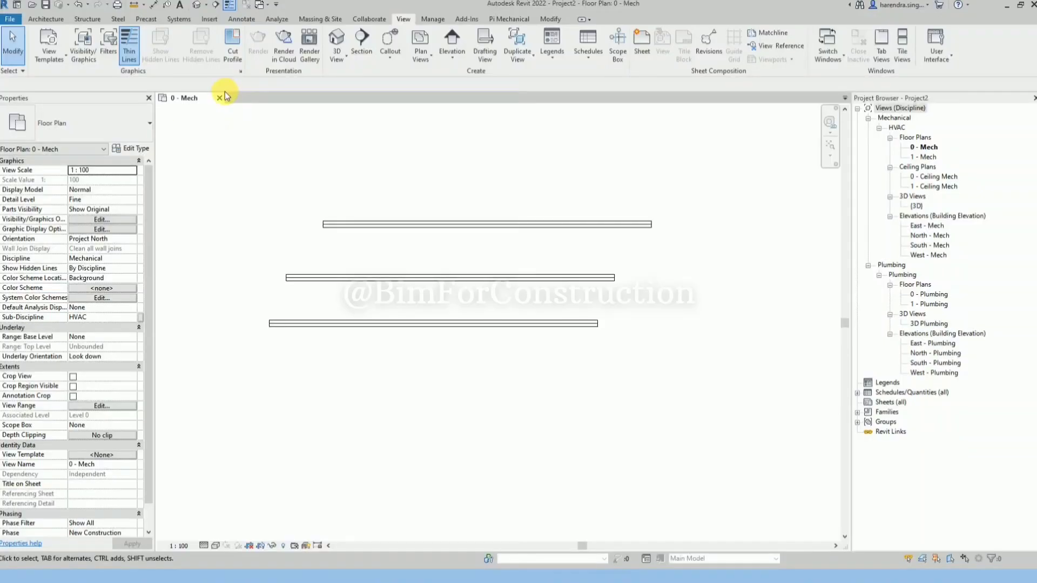
- Start a new project, check the available template files, and set it to create a project template
{"action": "left_click", "coordinate": [9, 20]}
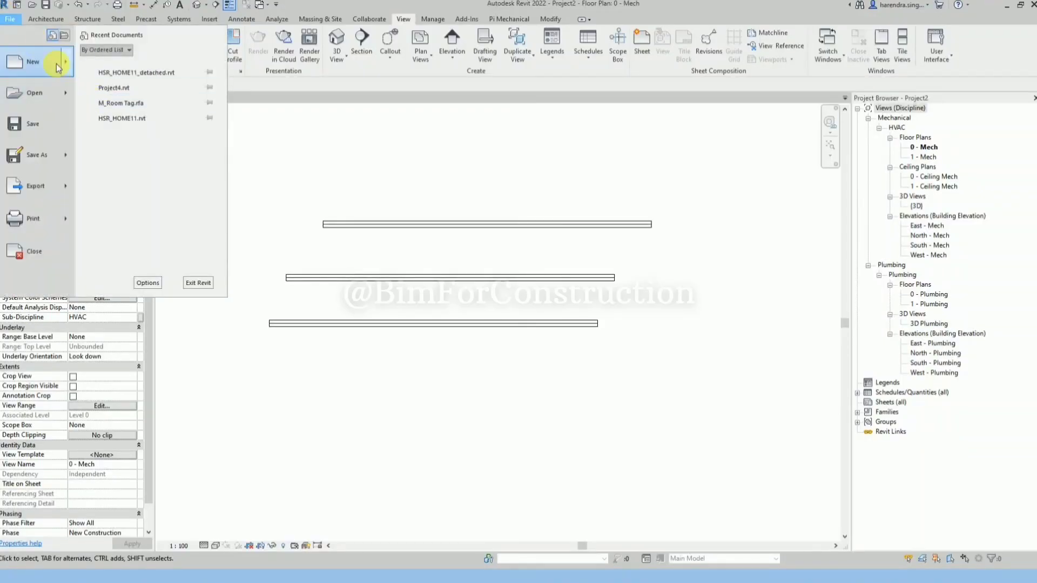
{"action": "mouse_move", "coordinate": [58, 62]}
{"action": "left_click", "coordinate": [128, 70]}
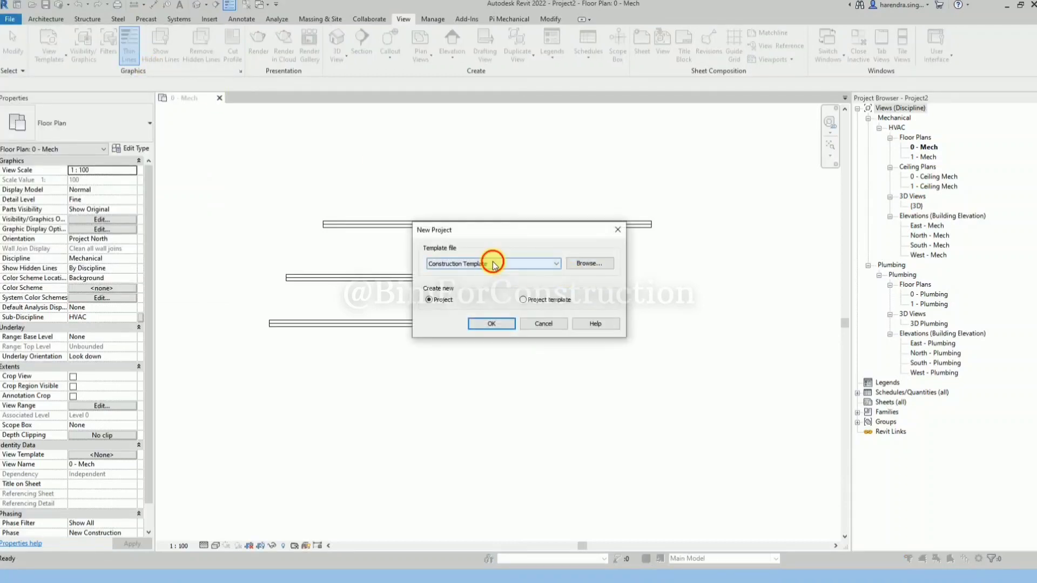
{"action": "left_click", "coordinate": [490, 264]}
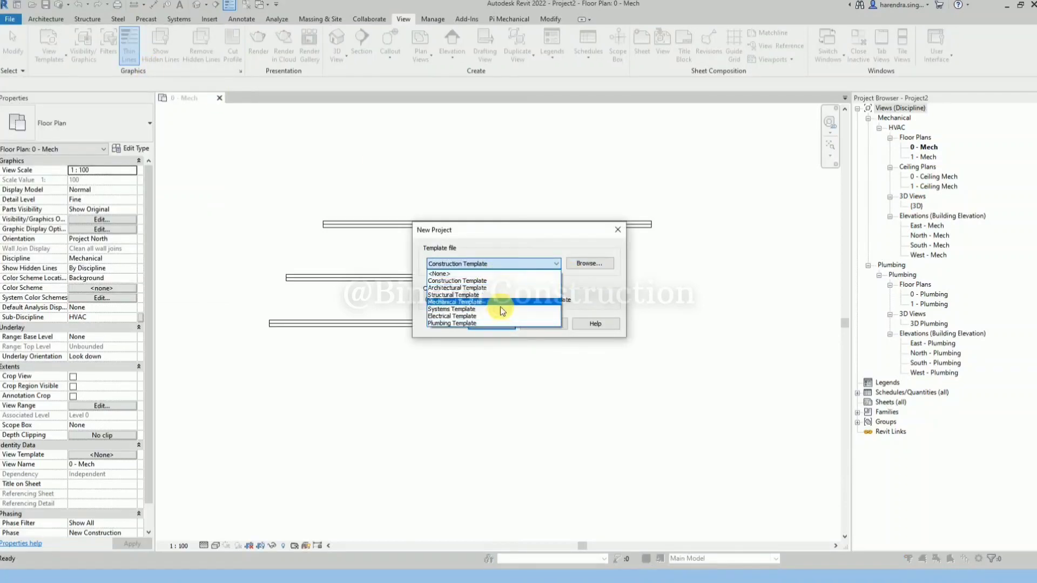
{"action": "left_click", "coordinate": [623, 232]}
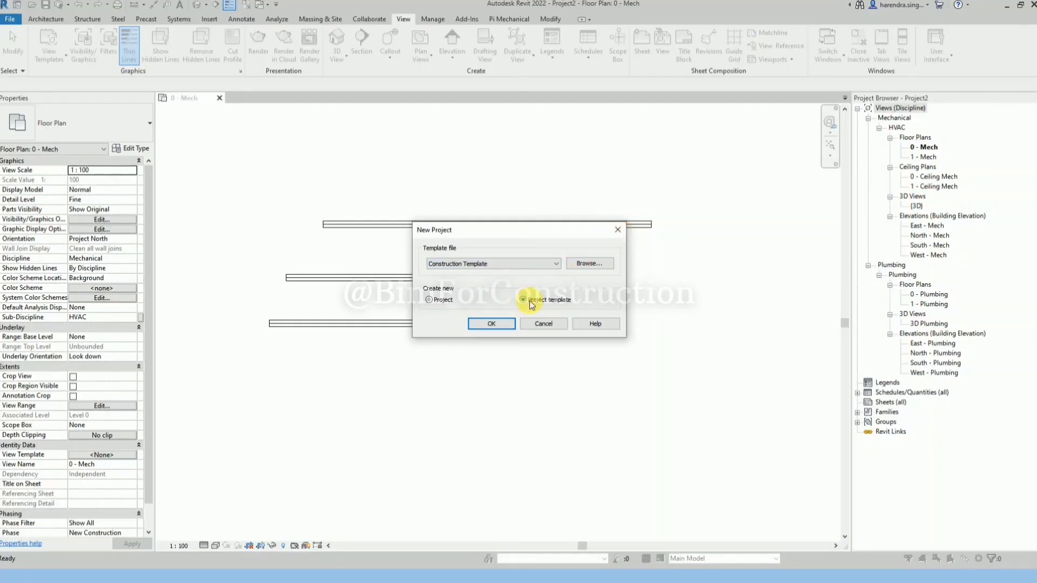
- Create the project template with <None> as its template file and the metric system of measurement
{"action": "left_click", "coordinate": [526, 265]}
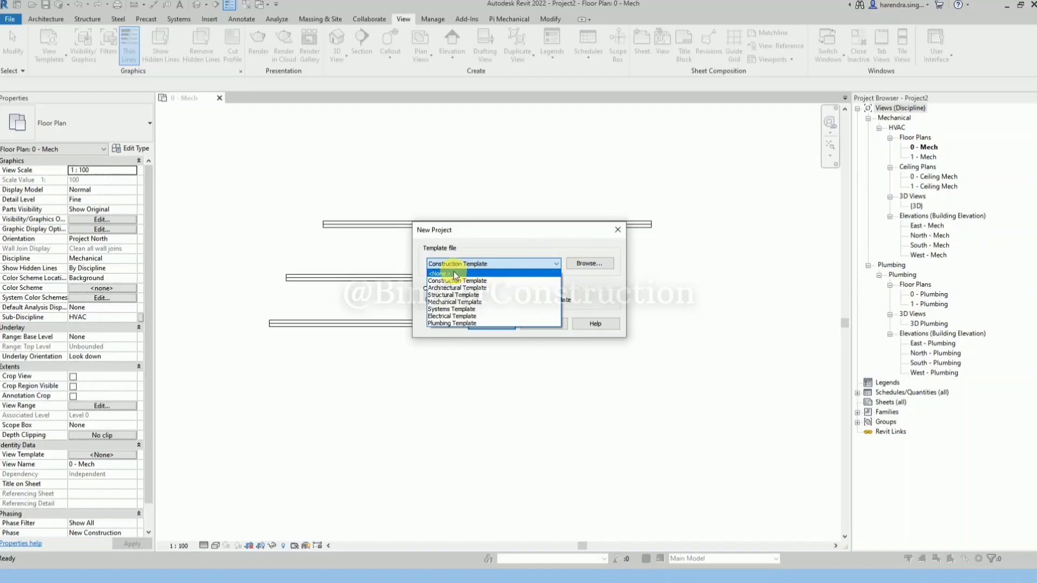
{"action": "left_click", "coordinate": [459, 302]}
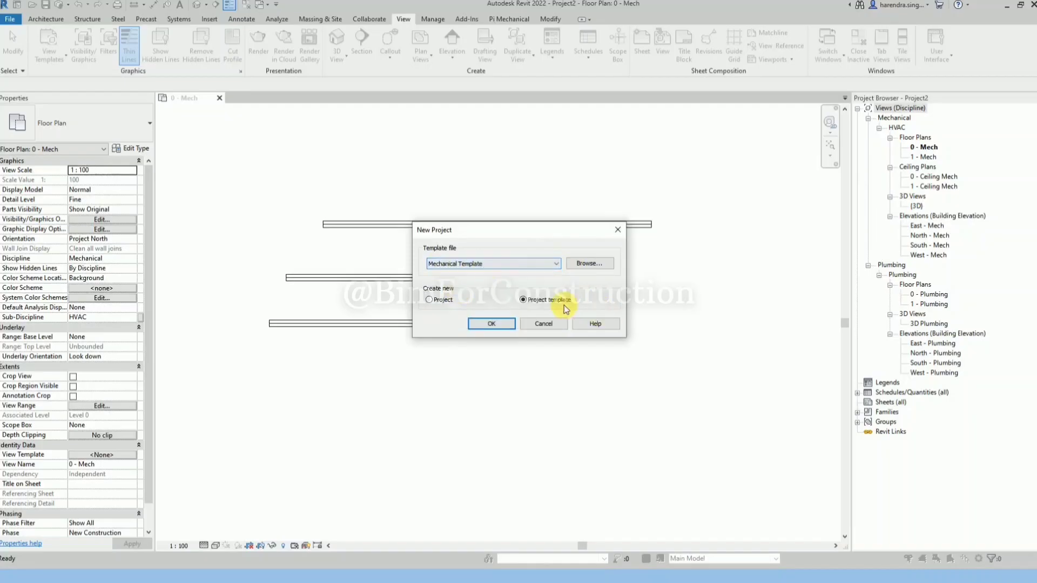
{"action": "left_click", "coordinate": [555, 263]}
{"action": "left_click", "coordinate": [494, 270]}
{"action": "left_click", "coordinate": [486, 320]}
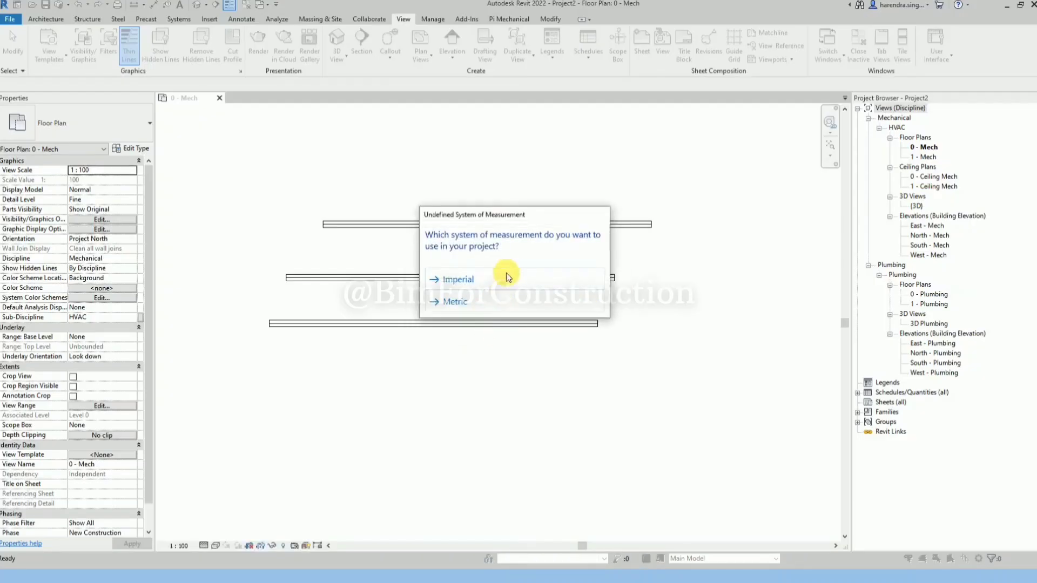
{"action": "left_click", "coordinate": [494, 304]}
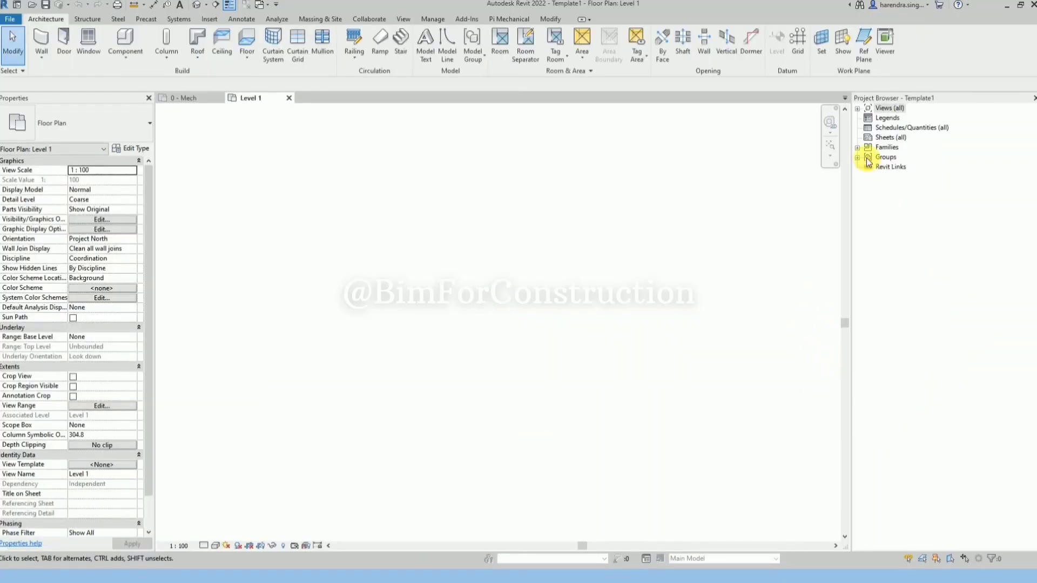
- Examine the families and views in the blank template's browser and compare them with the families in the 0 - Mech project
{"action": "left_click", "coordinate": [858, 148]}
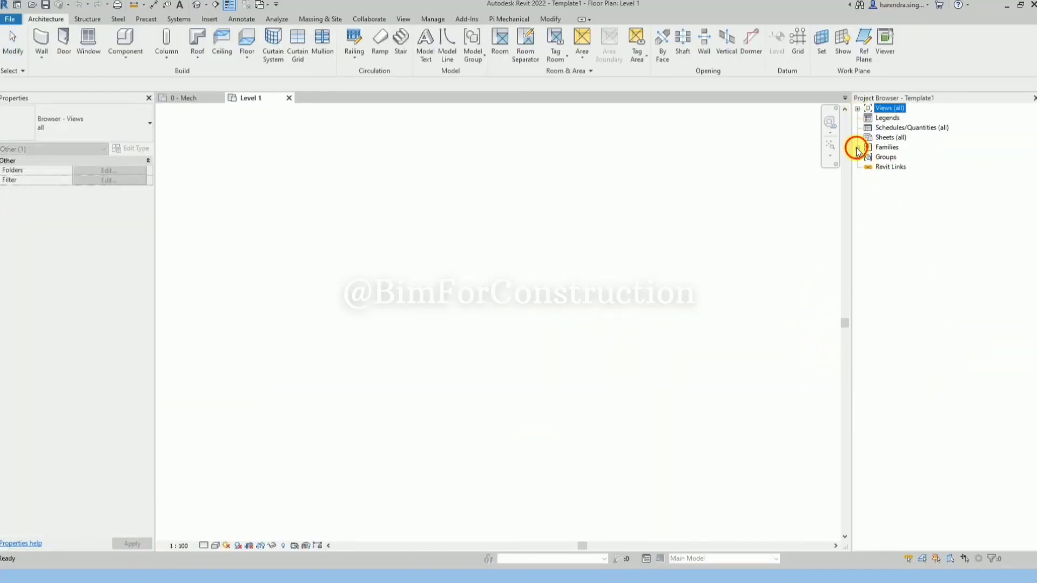
{"action": "left_click", "coordinate": [858, 148]}
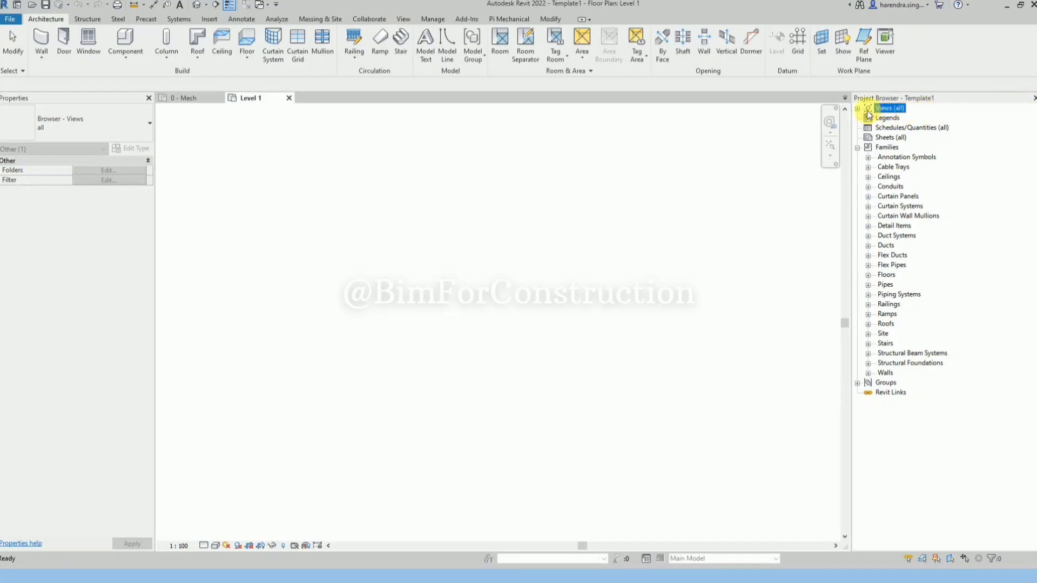
{"action": "left_click", "coordinate": [858, 109]}
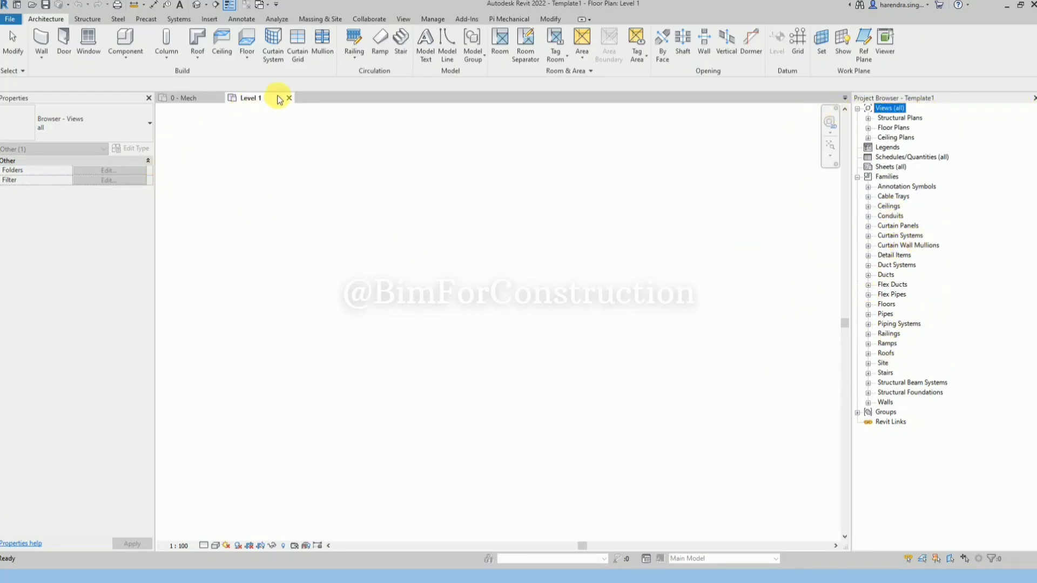
{"action": "left_click", "coordinate": [209, 98]}
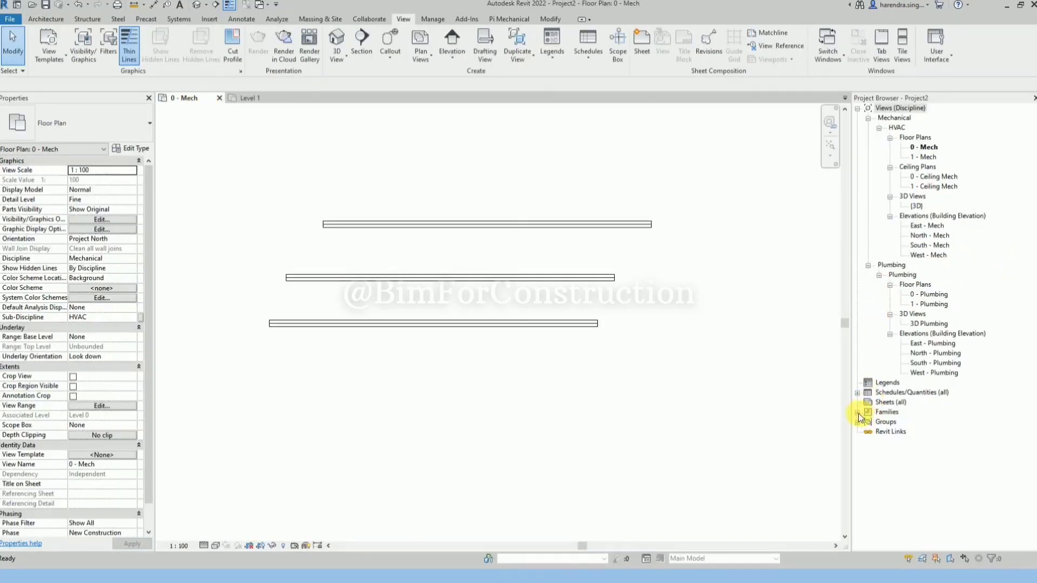
{"action": "left_click", "coordinate": [857, 412]}
{"action": "scroll", "coordinate": [875, 330], "scroll_direction": "down", "scroll_amount": 1}
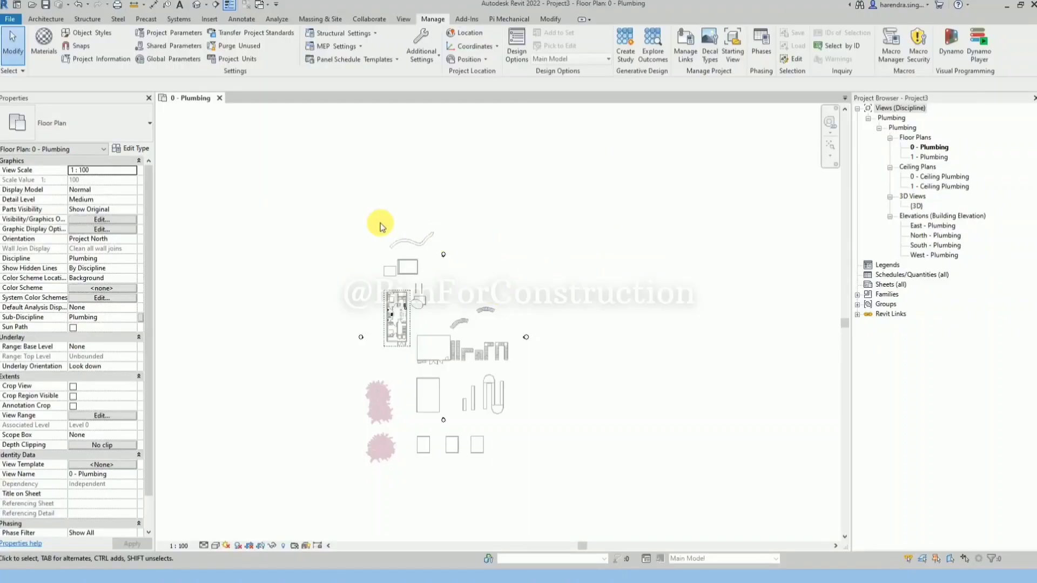
- Draw a horizontal building section across the lower part of the 0 - Plumbing plan with a far clip offset of about 24443, and open its view
{"action": "left_click", "coordinate": [215, 4]}
{"action": "left_click", "coordinate": [292, 400]}
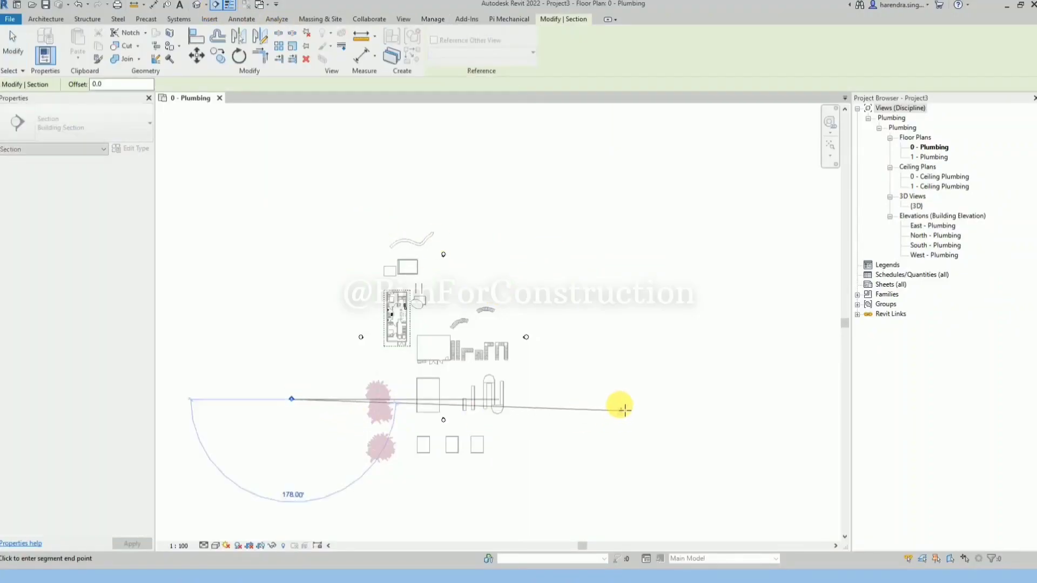
{"action": "left_click", "coordinate": [591, 410]}
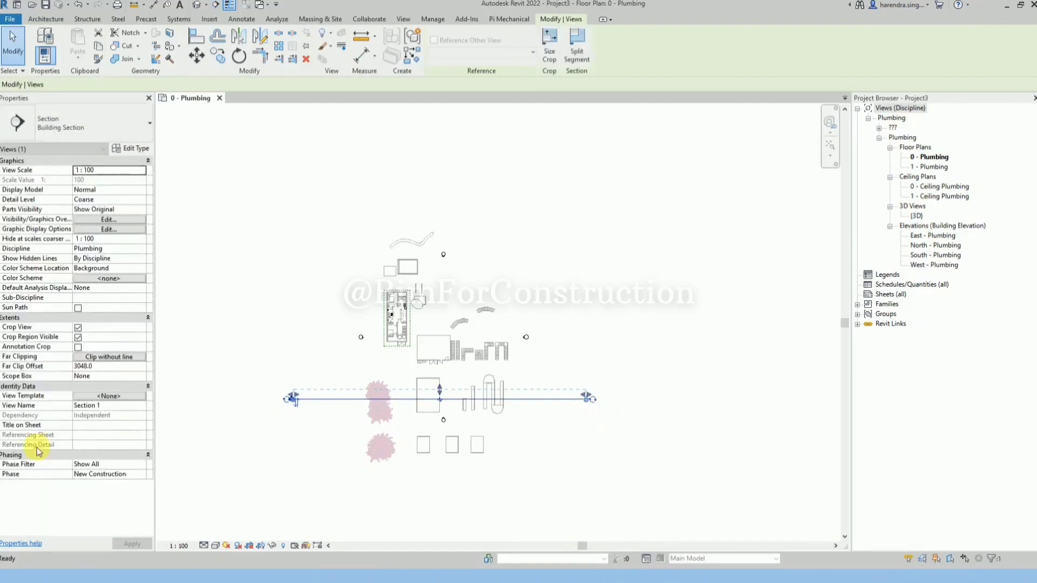
{"action": "right_click", "coordinate": [539, 400]}
{"action": "left_click", "coordinate": [574, 181]}
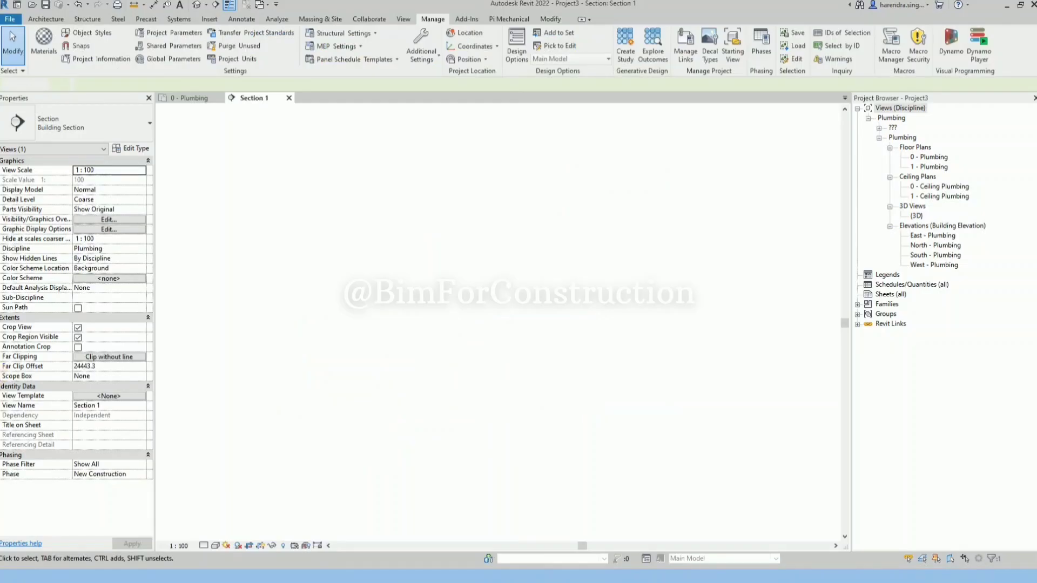
- Change the visual style of the Section 1 view and set its detail level to Fine
{"action": "left_click", "coordinate": [215, 546]}
{"action": "left_click", "coordinate": [237, 498]}
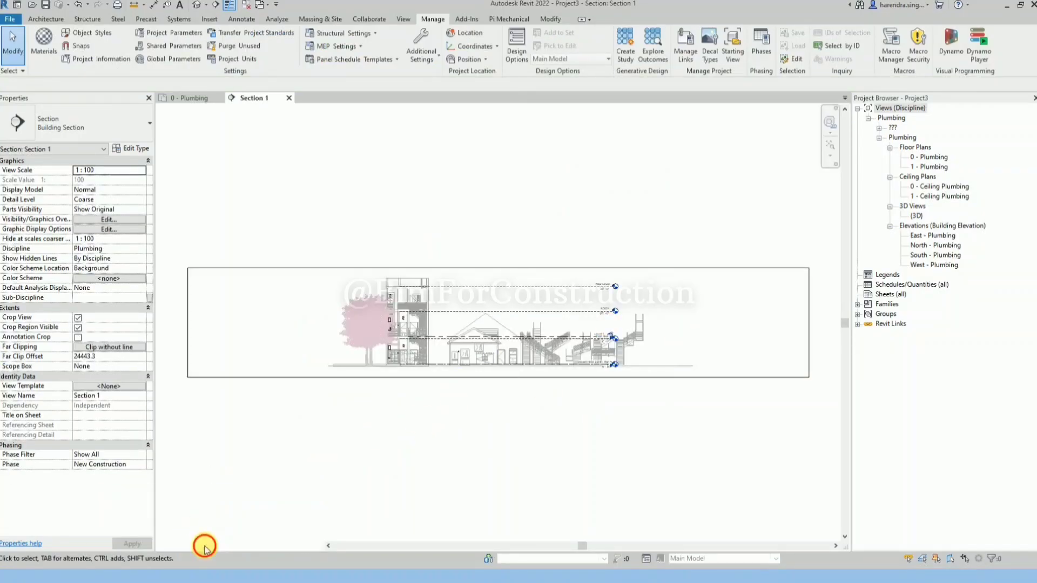
{"action": "left_click", "coordinate": [204, 546]}
{"action": "left_click", "coordinate": [218, 535]}
- Select the crop region of Section 1 and examine the level lines of the linked building
{"action": "left_click", "coordinate": [188, 373]}
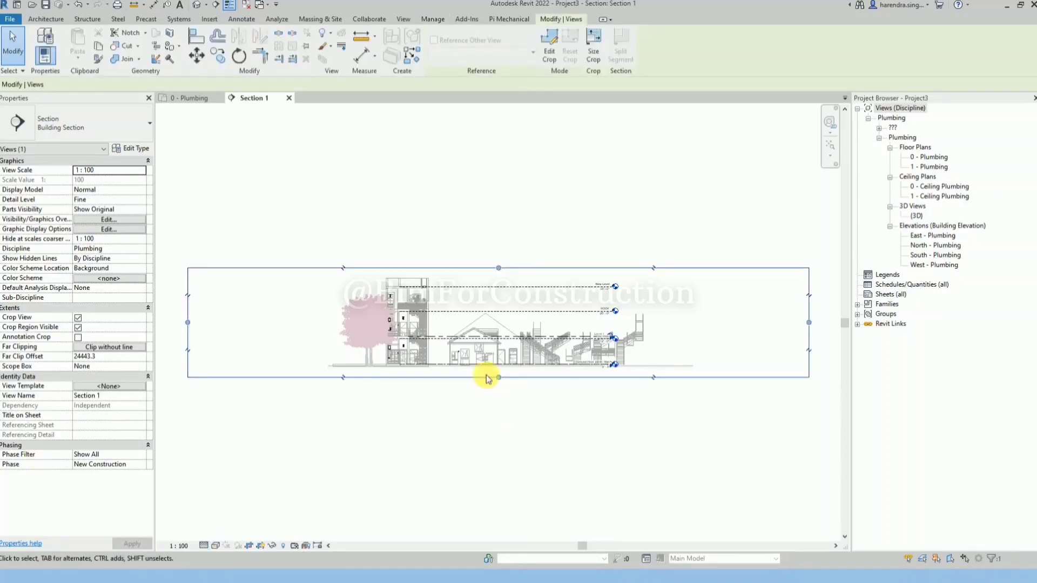
{"action": "scroll", "coordinate": [474, 347], "scroll_direction": "up", "scroll_amount": 2}
{"action": "scroll", "coordinate": [724, 320], "scroll_direction": "up", "scroll_amount": 2}
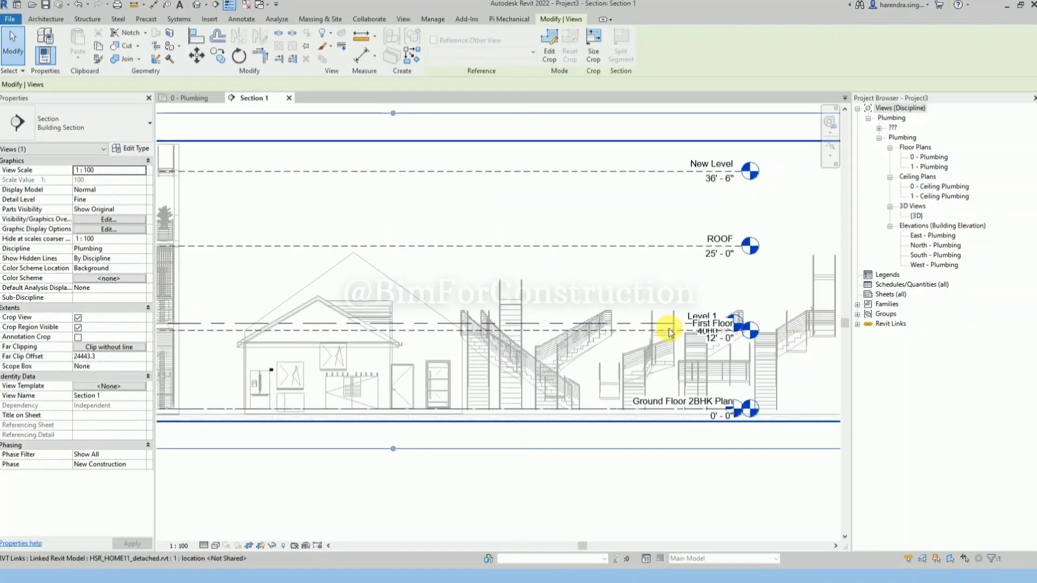
{"action": "scroll", "coordinate": [685, 190], "scroll_direction": "down", "scroll_amount": 2}
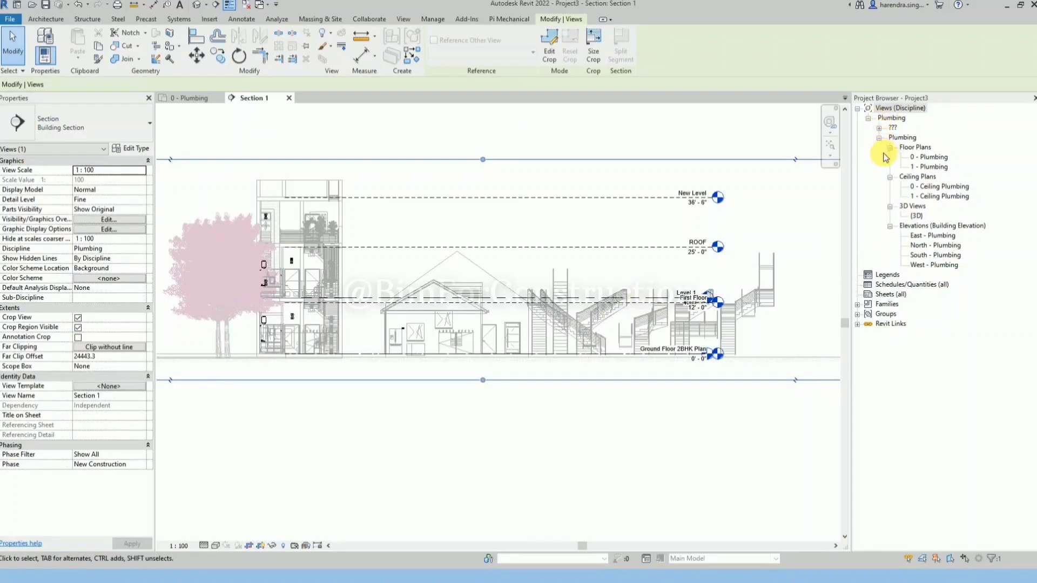
- Hide the linked model HSR_HOME11_detached.rvt in the visibility overrides of Section 1
{"action": "left_click", "coordinate": [928, 157]}
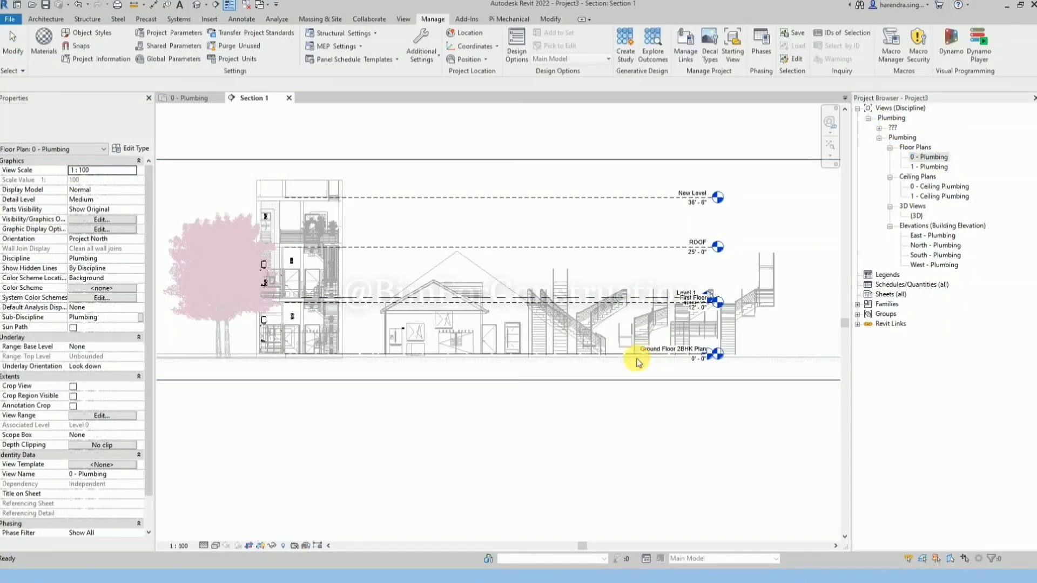
{"action": "left_click", "coordinate": [639, 362]}
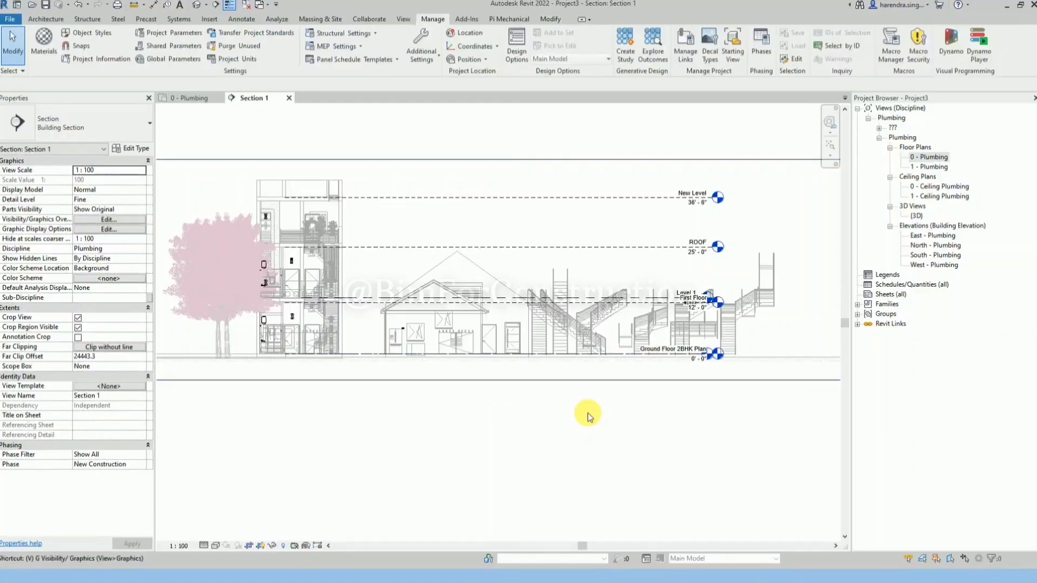
{"action": "key", "text": "g"}
{"action": "left_click", "coordinate": [765, 169]}
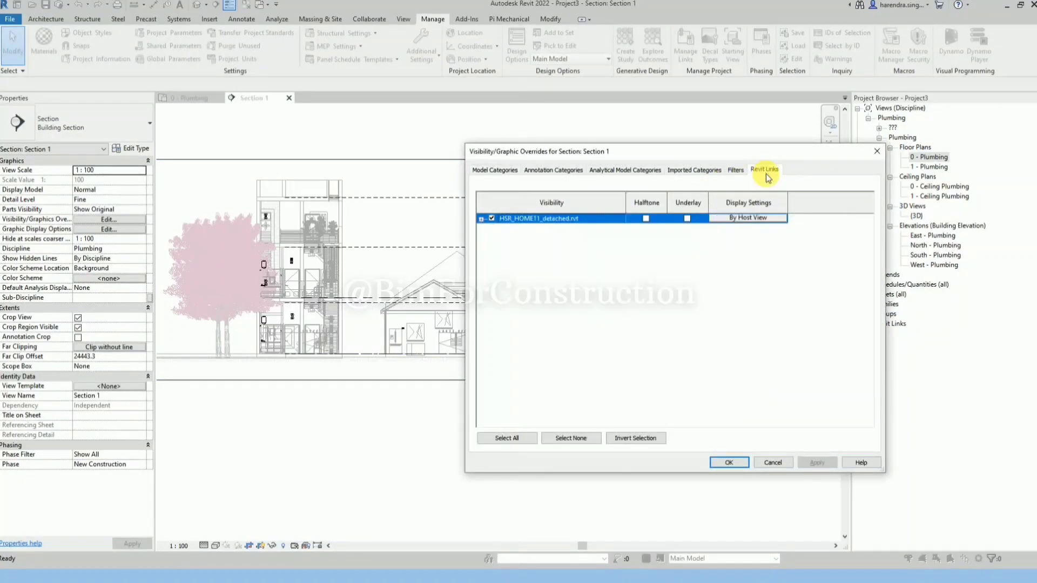
{"action": "left_click", "coordinate": [491, 218]}
{"action": "left_click", "coordinate": [728, 462]}
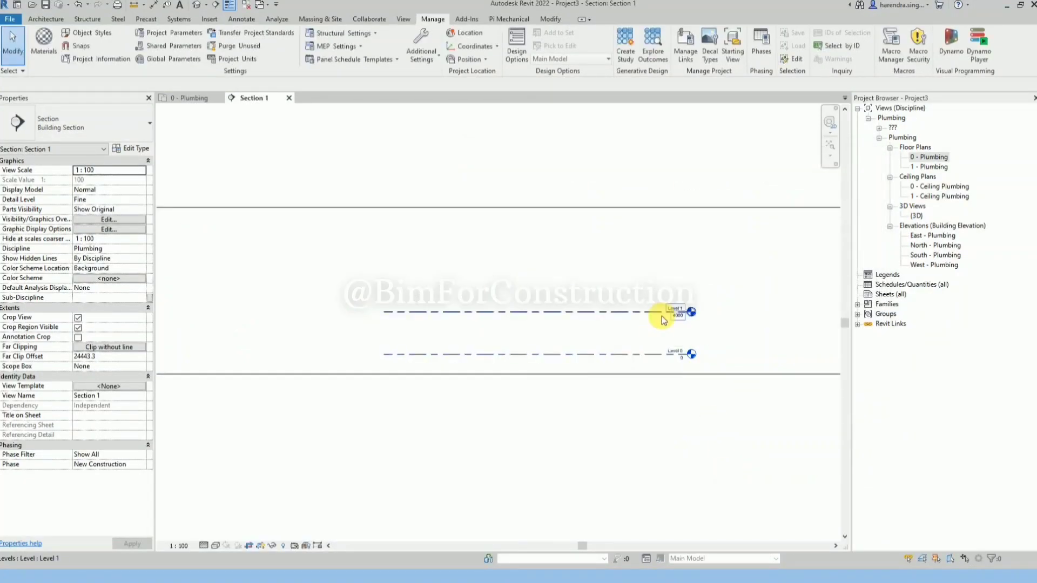
- Turn off the crop view and the visible crop region for Section 1
{"action": "scroll", "coordinate": [561, 318], "scroll_direction": "down", "scroll_amount": 2}
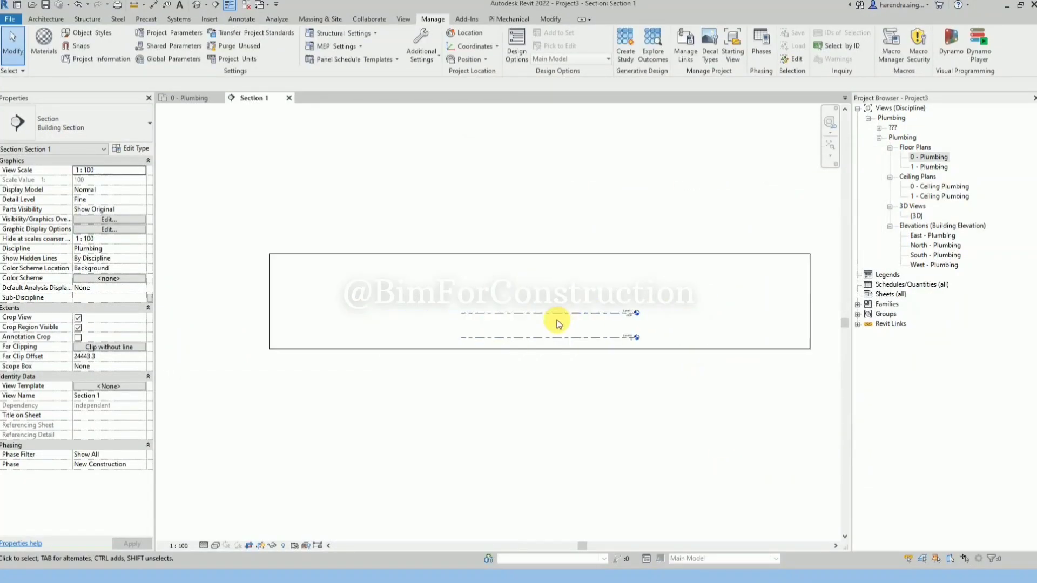
{"action": "left_click", "coordinate": [78, 327]}
{"action": "left_click", "coordinate": [78, 318]}
{"action": "scroll", "coordinate": [614, 331], "scroll_direction": "up", "scroll_amount": 2}
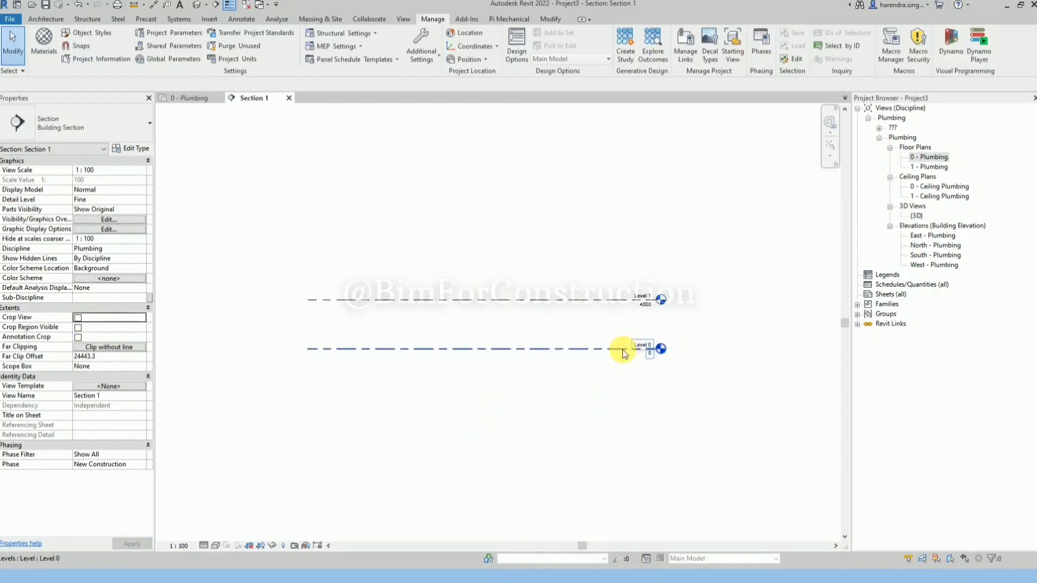
- Delete the project's default levels Level 0 and Level 1 together with their plan views
{"action": "left_click", "coordinate": [622, 347]}
{"action": "key", "text": "Escape"}
{"action": "left_click", "coordinate": [602, 298]}
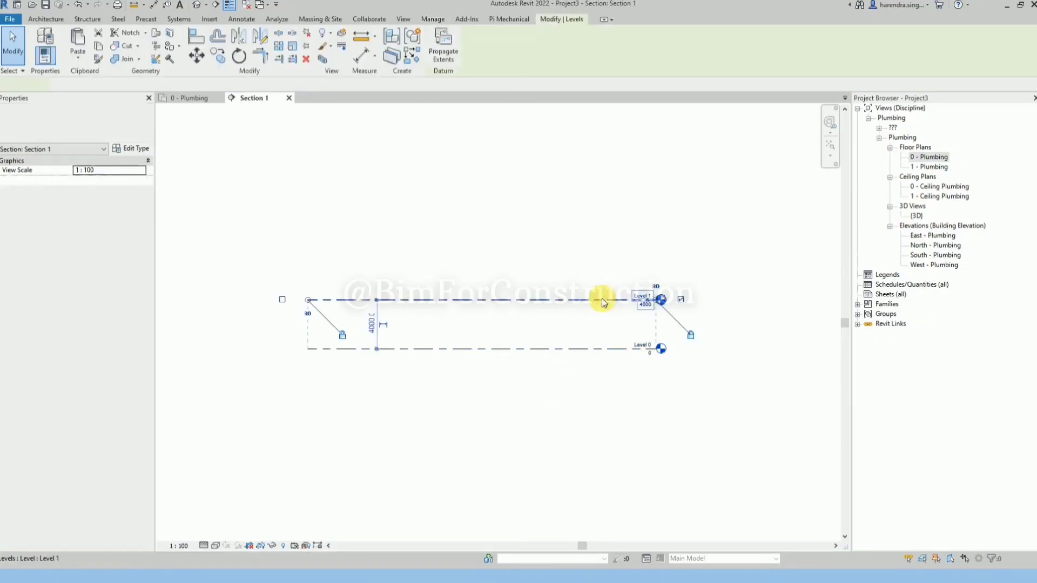
{"action": "left_click", "coordinate": [598, 347], "text": "ctrl"}
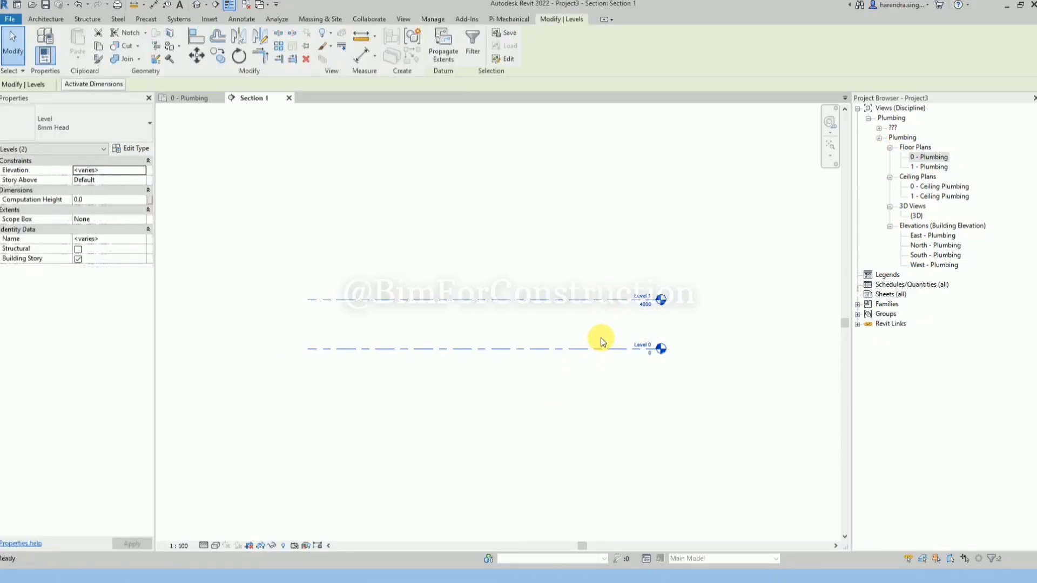
{"action": "key", "text": "Delete"}
{"action": "left_click", "coordinate": [565, 322]}
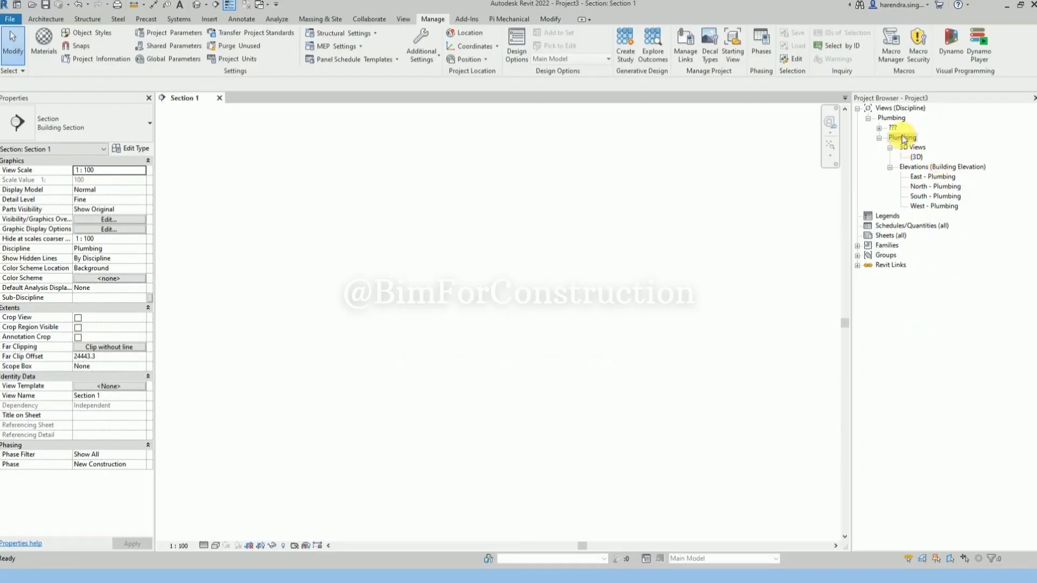
- Make the linked model HSR_HOME11_detached.rvt visible again in the Section 1 view
{"action": "key", "text": "v"}
{"action": "key", "text": "g"}
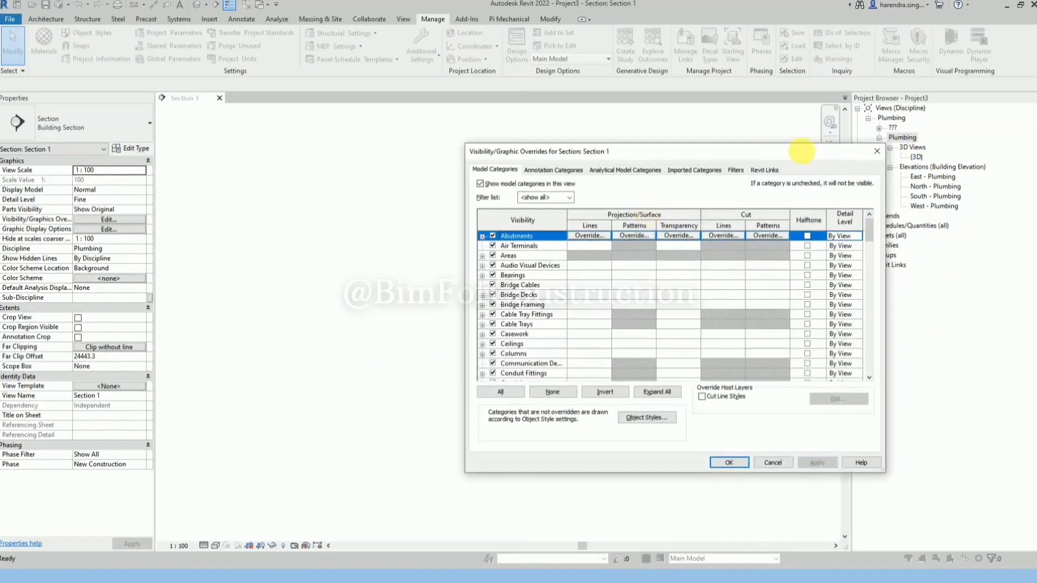
{"action": "left_click", "coordinate": [767, 170]}
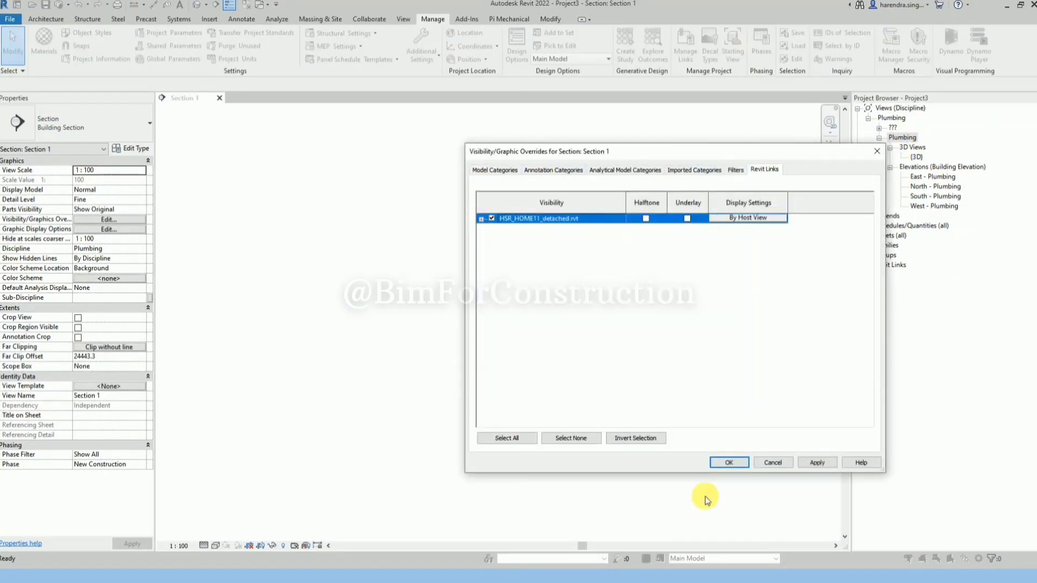
{"action": "left_click", "coordinate": [727, 462]}
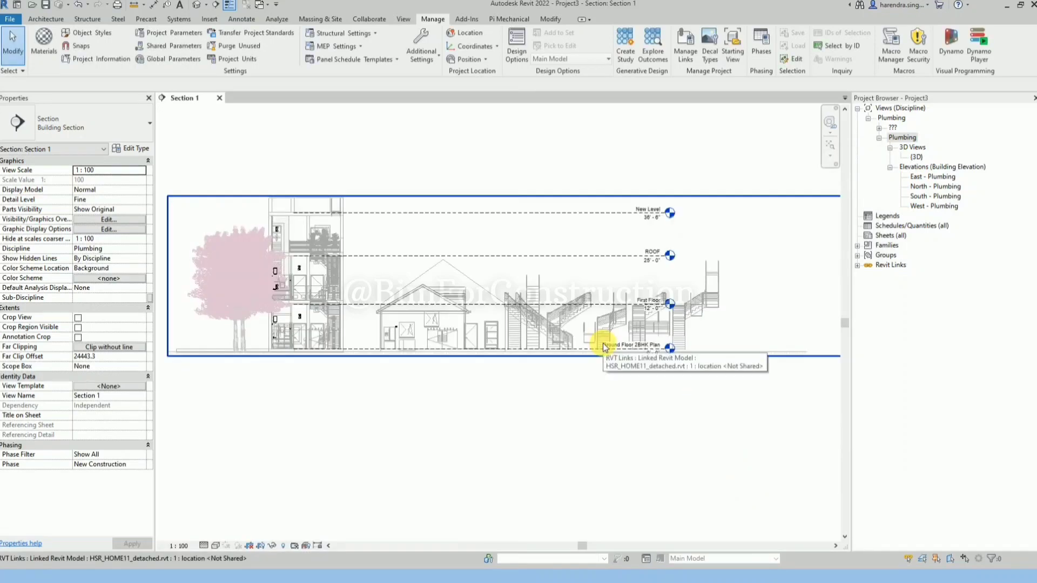
{"action": "scroll", "coordinate": [603, 347], "scroll_direction": "up", "scroll_amount": 2}
{"action": "scroll", "coordinate": [657, 317], "scroll_direction": "down", "scroll_amount": 2}
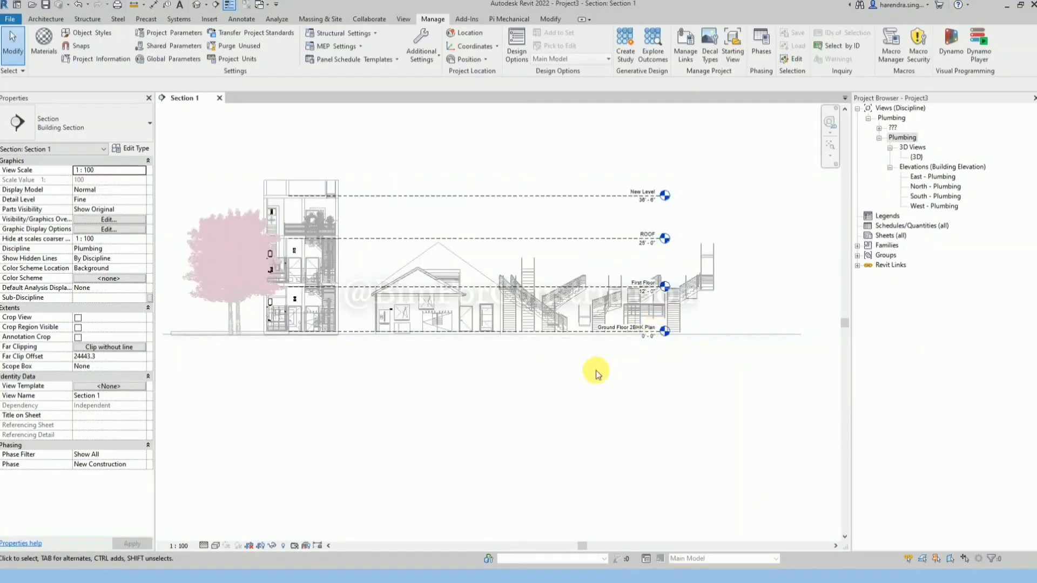
- Start a Copy/Monitor session on the linked building model
{"action": "left_click", "coordinate": [537, 326]}
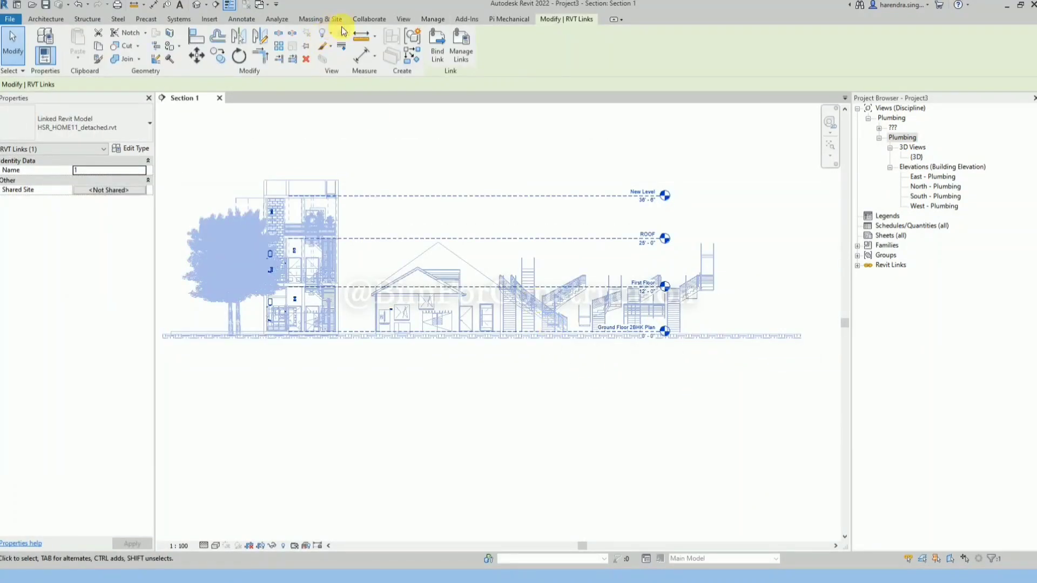
{"action": "left_click", "coordinate": [369, 19]}
{"action": "left_click", "coordinate": [549, 59]}
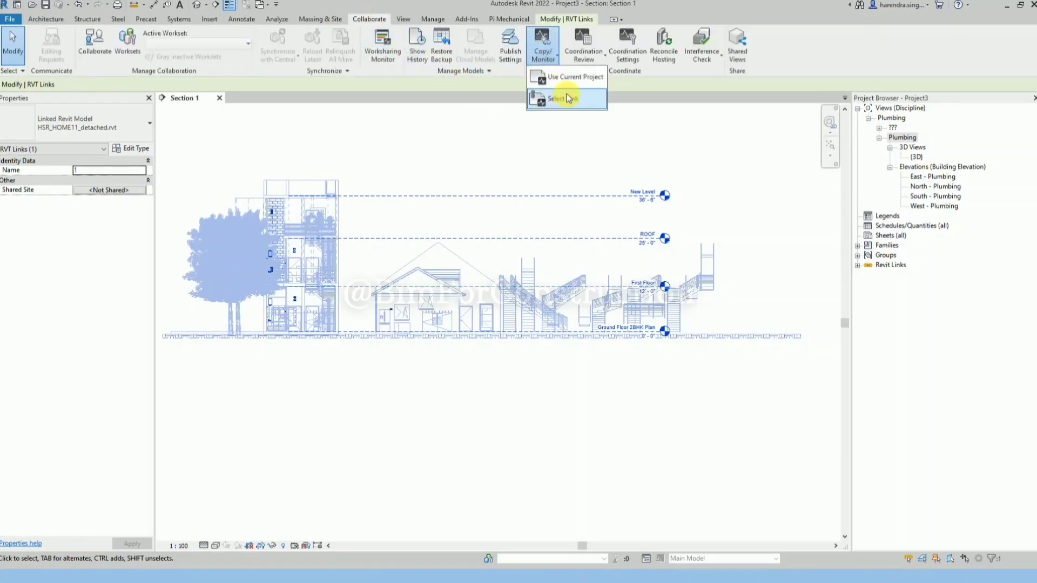
{"action": "left_click", "coordinate": [565, 97]}
{"action": "left_click", "coordinate": [555, 196]}
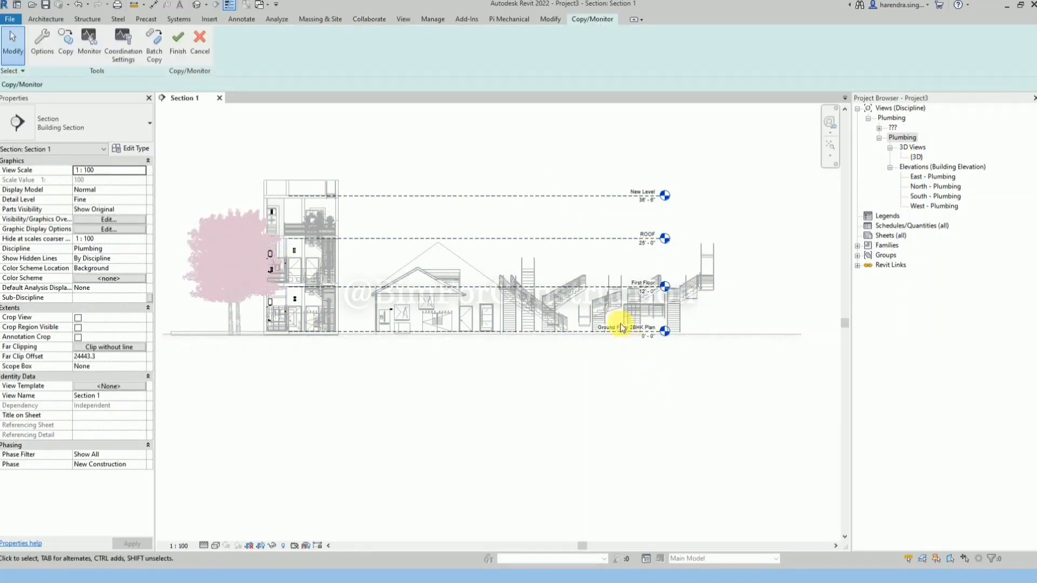
- Copy all four levels of the linked building, from Ground Floor 2BHK Plan to New Level, with multiple selection and finish the Copy/Monitor session
{"action": "left_click", "coordinate": [73, 52]}
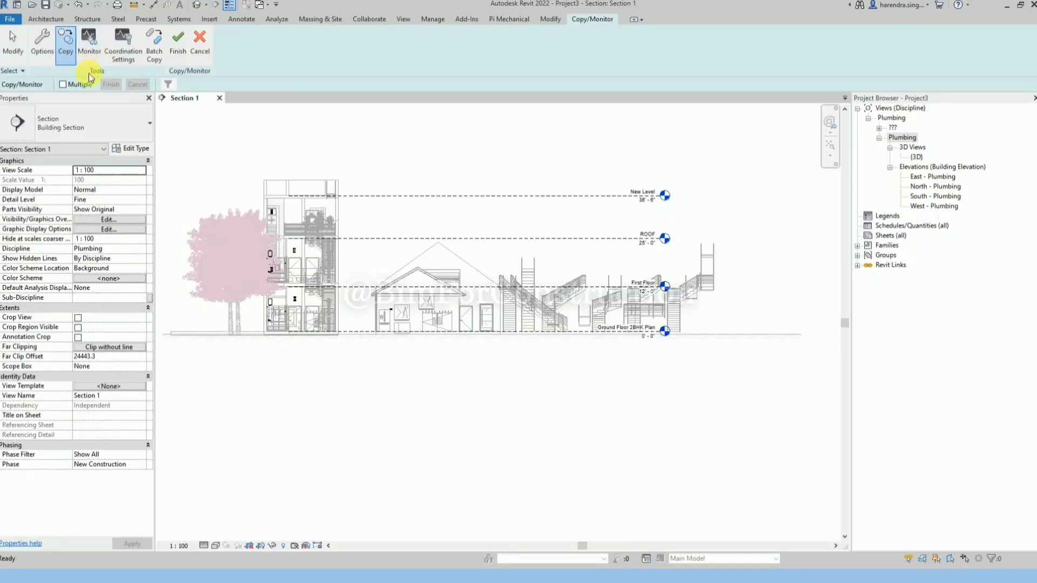
{"action": "left_click", "coordinate": [63, 85]}
{"action": "scroll", "coordinate": [643, 315], "scroll_direction": "up", "scroll_amount": 2}
{"action": "scroll", "coordinate": [609, 326], "scroll_direction": "down", "scroll_amount": 2}
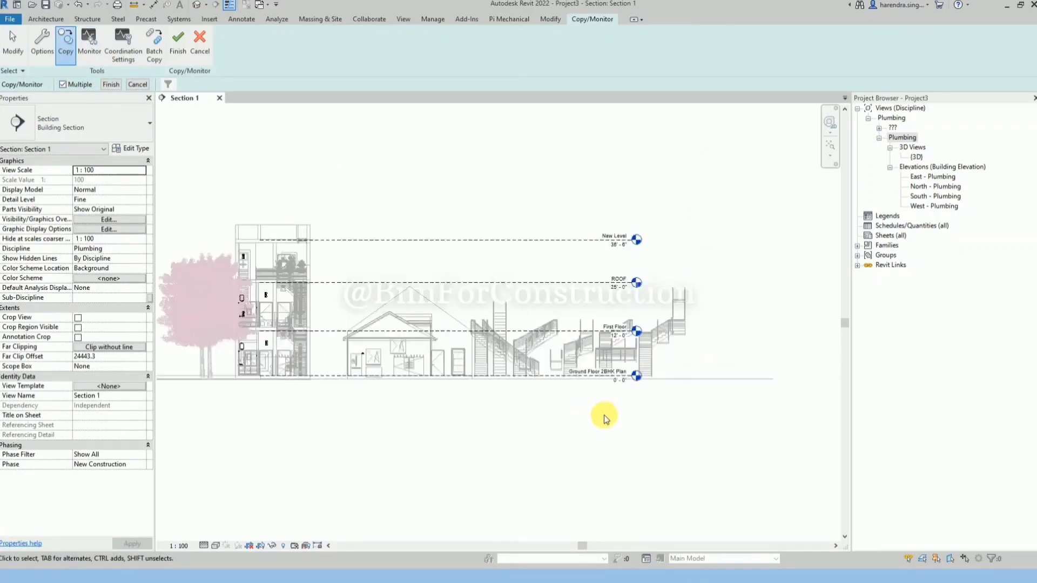
{"action": "left_click_drag", "start_coordinate": [601, 427], "coordinate": [532, 197]}
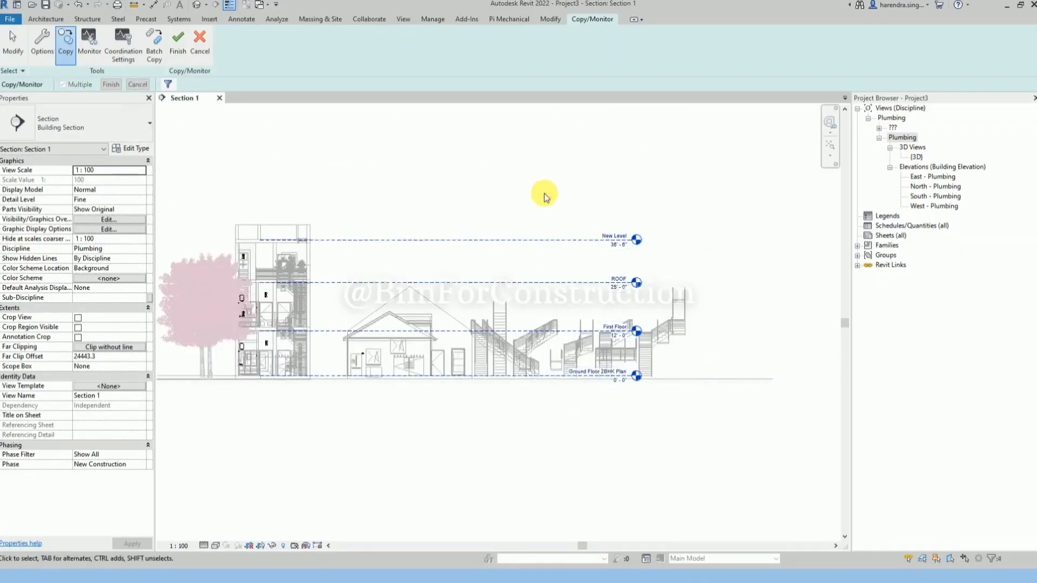
{"action": "left_click", "coordinate": [167, 84]}
{"action": "left_click", "coordinate": [490, 367]}
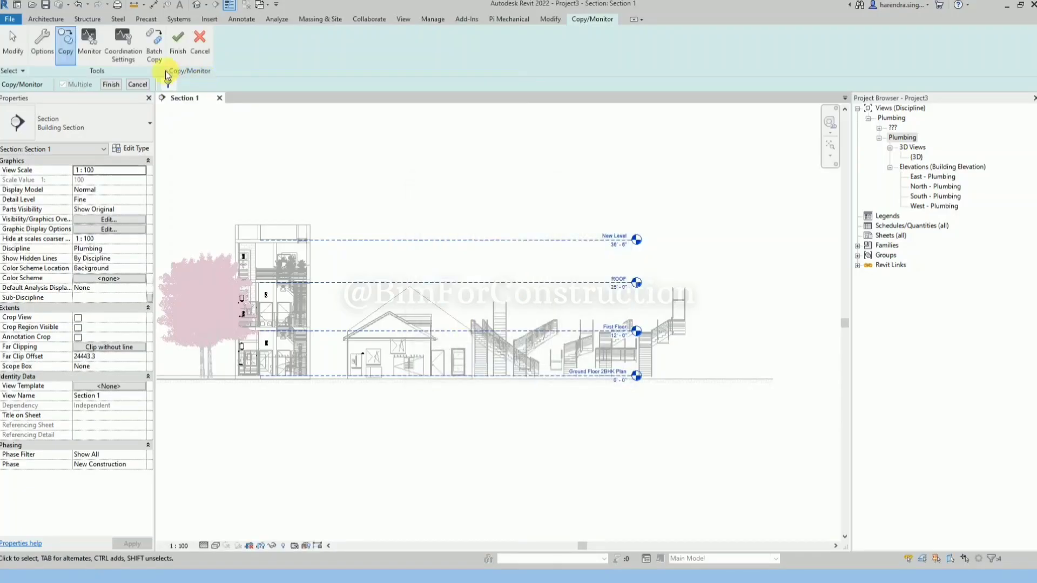
{"action": "left_click", "coordinate": [111, 84]}
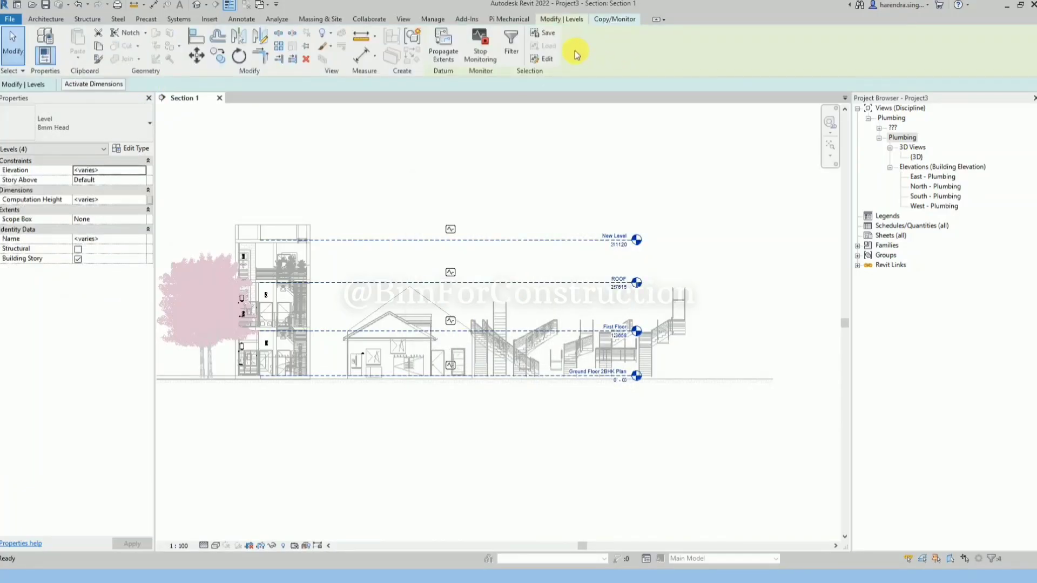
{"action": "left_click", "coordinate": [615, 19]}
{"action": "left_click", "coordinate": [178, 44]}
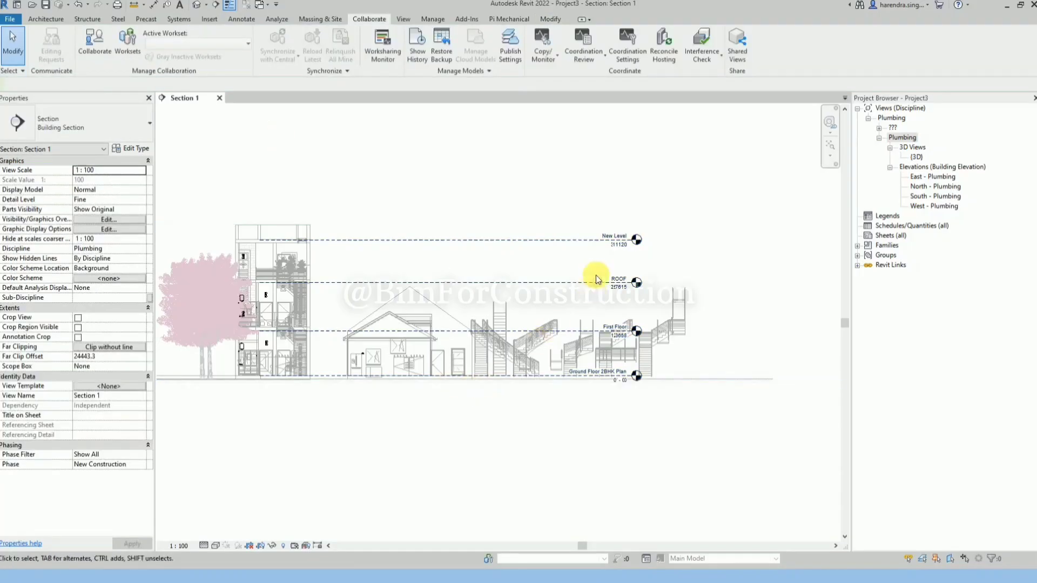
- Extend the free ends of the copied, aligned levels past the building and across the tree
{"action": "left_click", "coordinate": [586, 283]}
{"action": "key", "text": "Escape"}
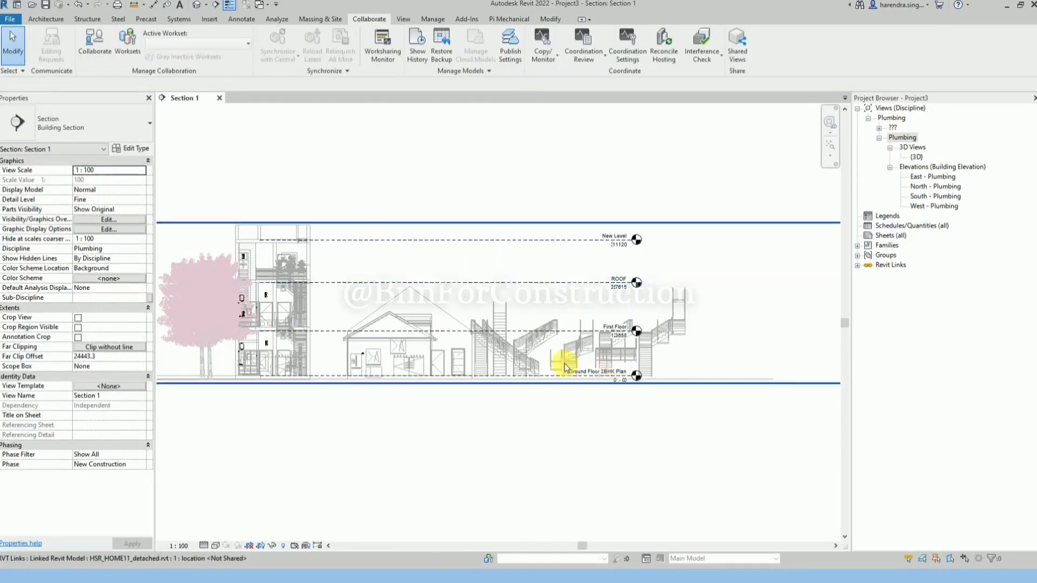
{"action": "left_click", "coordinate": [619, 378]}
{"action": "middle_click_drag", "start_coordinate": [184, 362], "coordinate": [291, 365]}
{"action": "scroll", "coordinate": [291, 366], "scroll_direction": "up", "scroll_amount": 2}
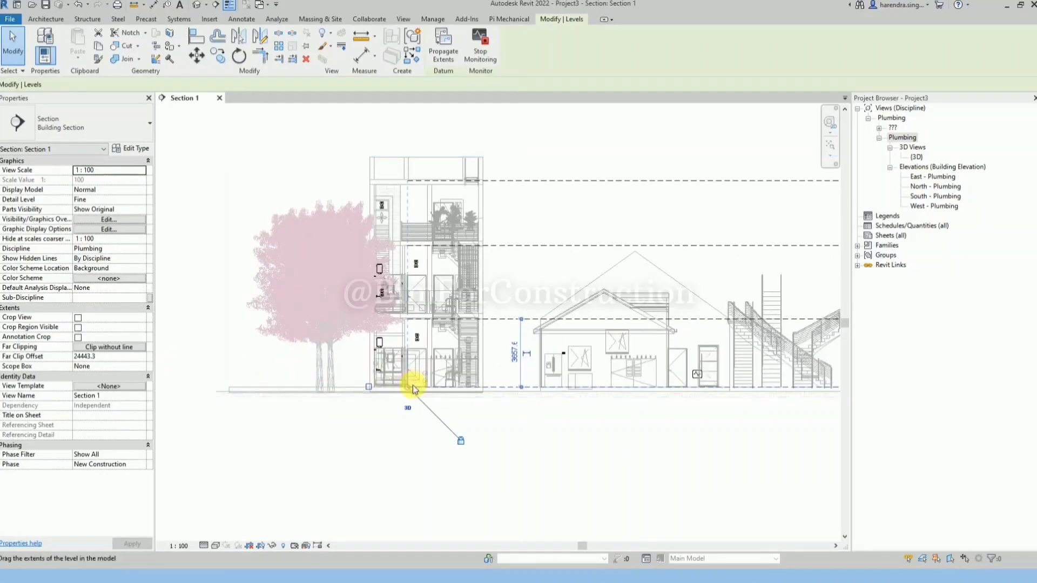
{"action": "left_click_drag", "start_coordinate": [408, 387], "coordinate": [242, 383]}
{"action": "key", "text": "Escape"}
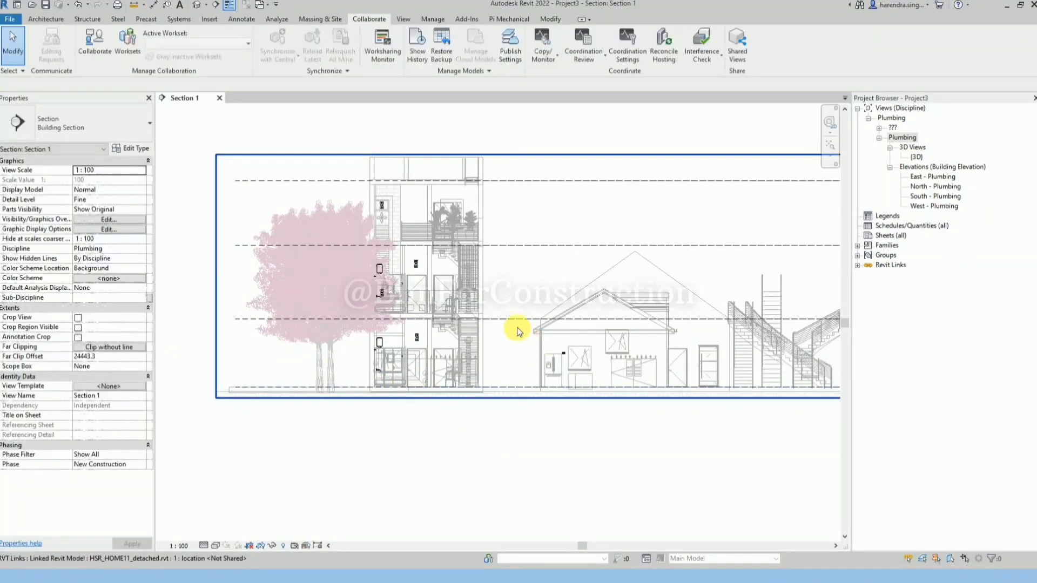
- Examine the copied First Floor, New Level and Ground Floor 2BHK Plan levels and the name property of the ground floor level
{"action": "left_click", "coordinate": [508, 321]}
{"action": "scroll", "coordinate": [278, 381], "scroll_direction": "down", "scroll_amount": 3}
{"action": "scroll", "coordinate": [656, 346], "scroll_direction": "up", "scroll_amount": 3}
{"action": "scroll", "coordinate": [782, 348], "scroll_direction": "down", "scroll_amount": 2}
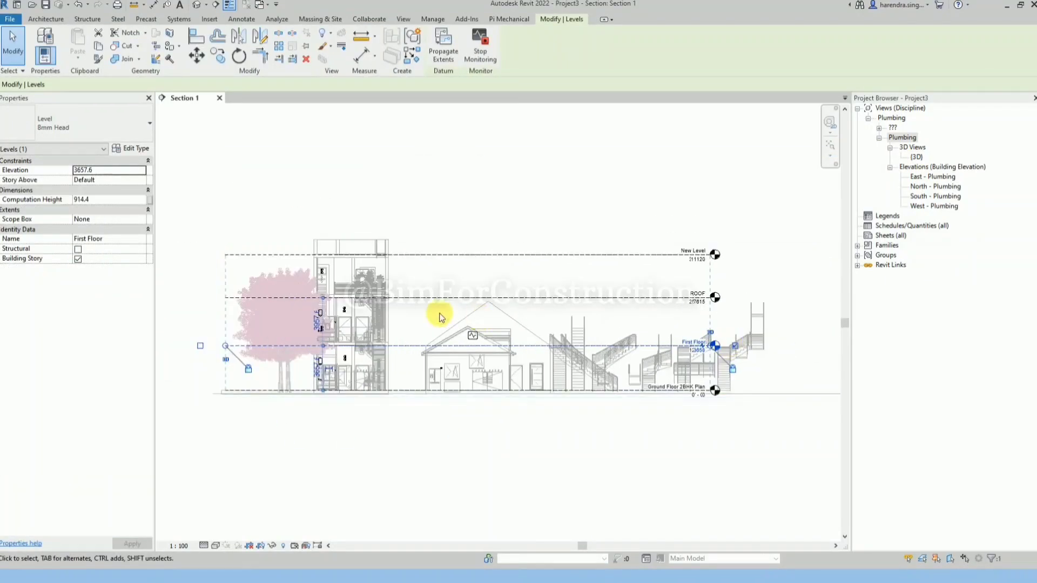
{"action": "scroll", "coordinate": [432, 313], "scroll_direction": "up", "scroll_amount": 1}
{"action": "key", "text": "Escape"}
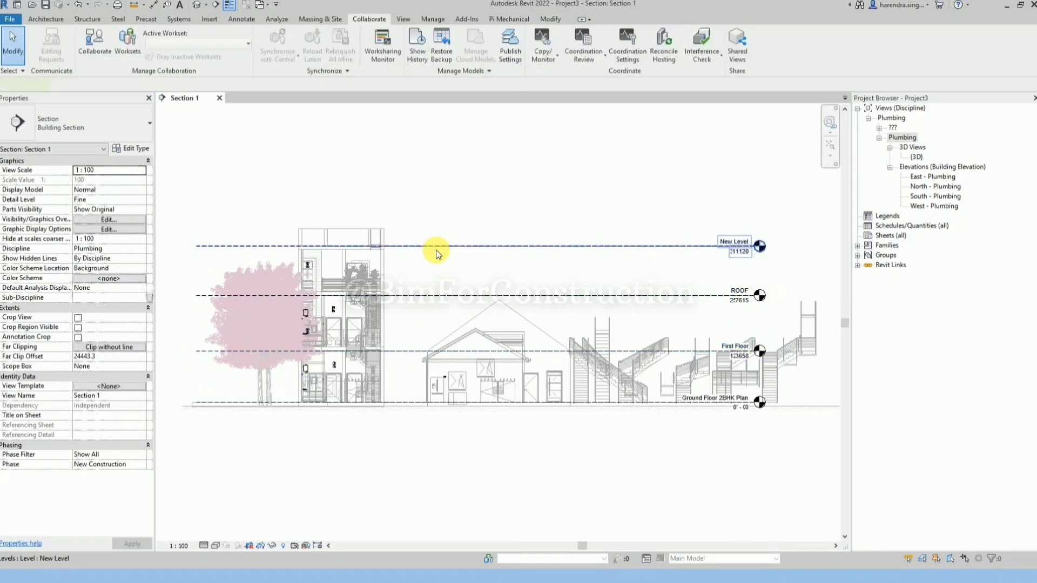
{"action": "left_click", "coordinate": [436, 248]}
{"action": "left_click", "coordinate": [430, 190]}
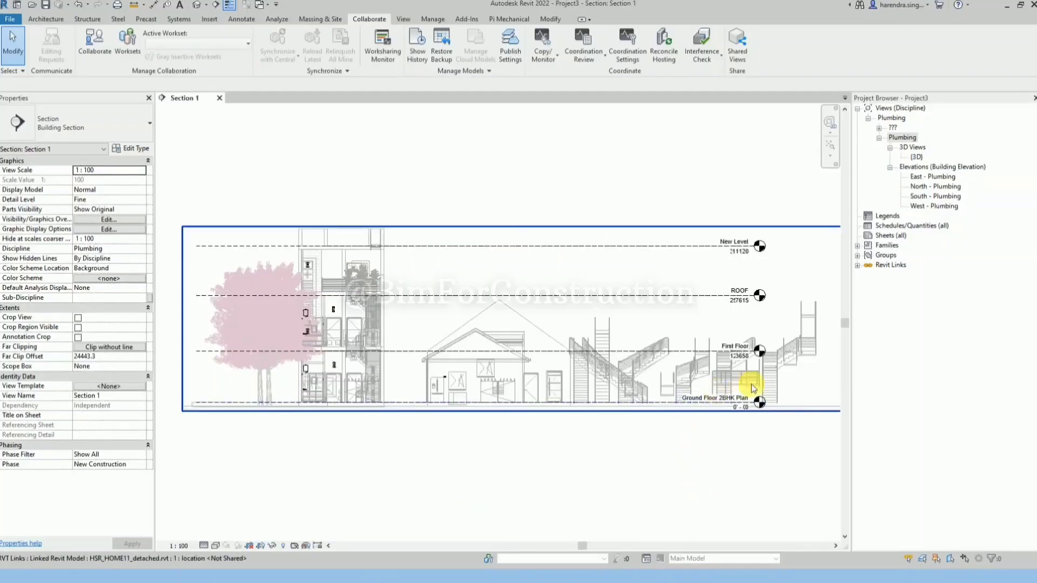
{"action": "left_click", "coordinate": [730, 406]}
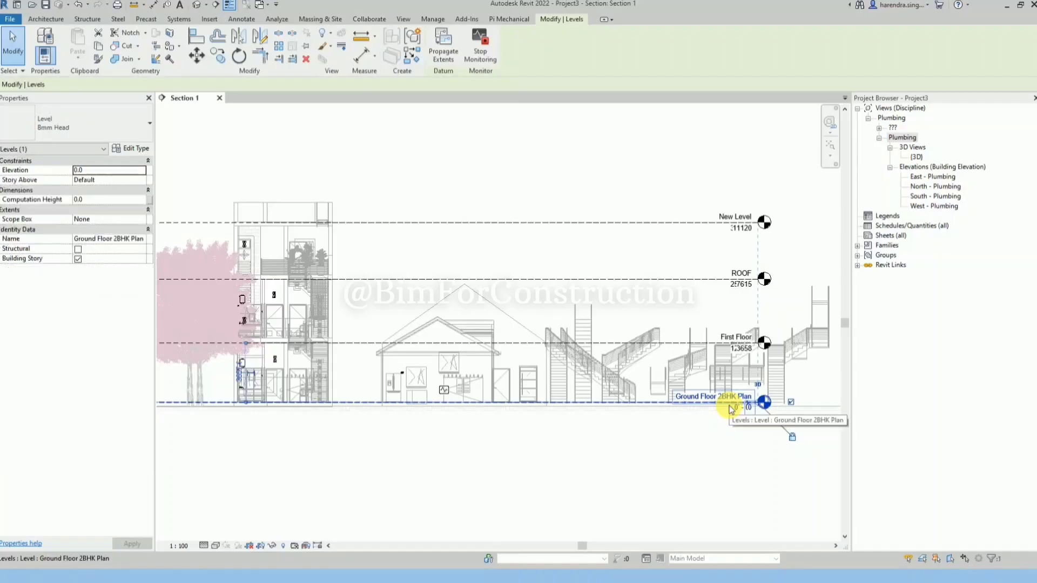
{"action": "left_click", "coordinate": [126, 238]}
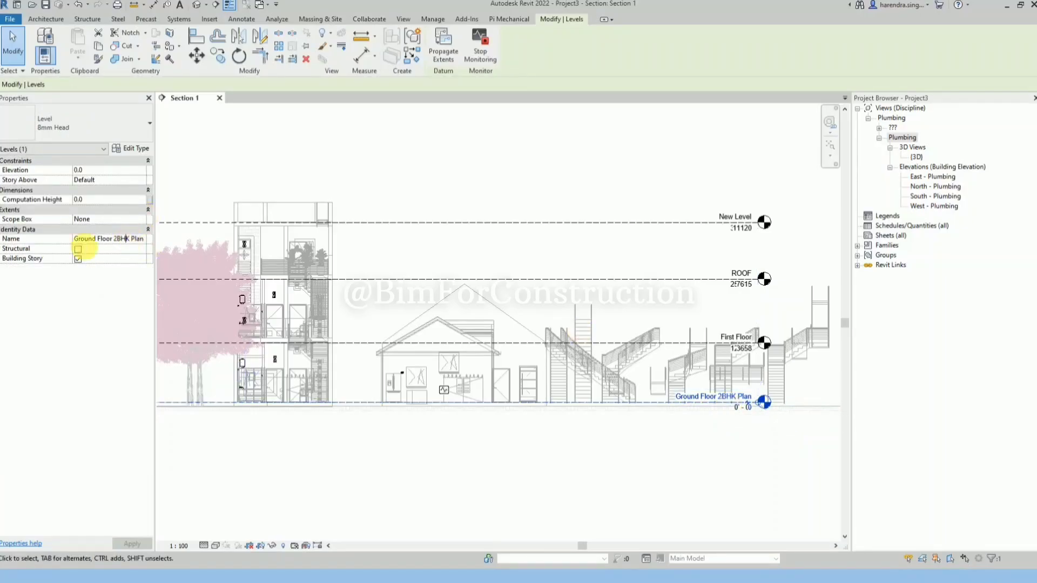
{"action": "left_click", "coordinate": [420, 531]}
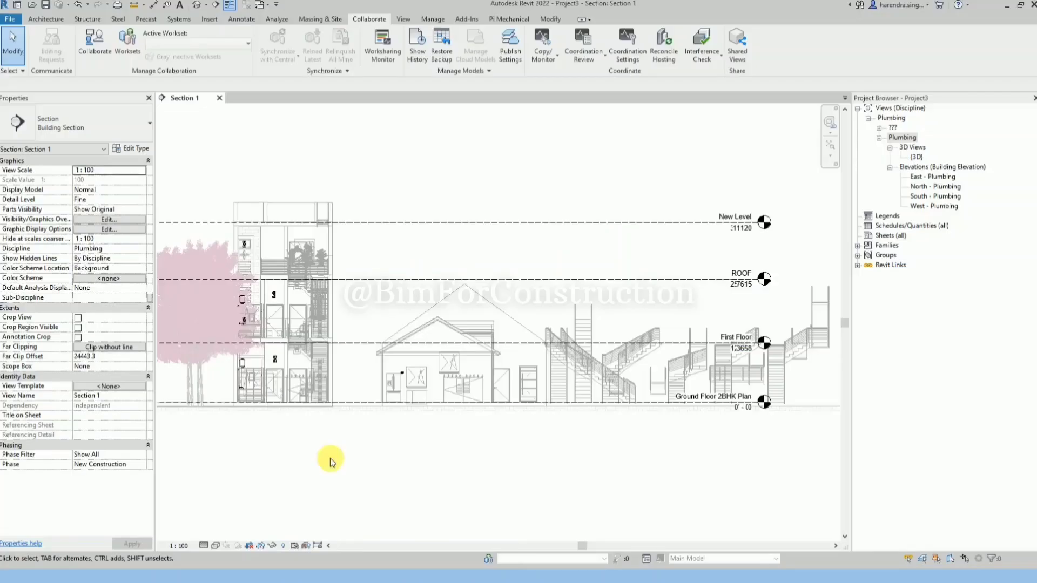
- Draw an additional level with a plan view above New Level, at an elevation of about 15000, spanning the width of the other levels
{"action": "scroll", "coordinate": [331, 456], "scroll_direction": "down", "scroll_amount": 2}
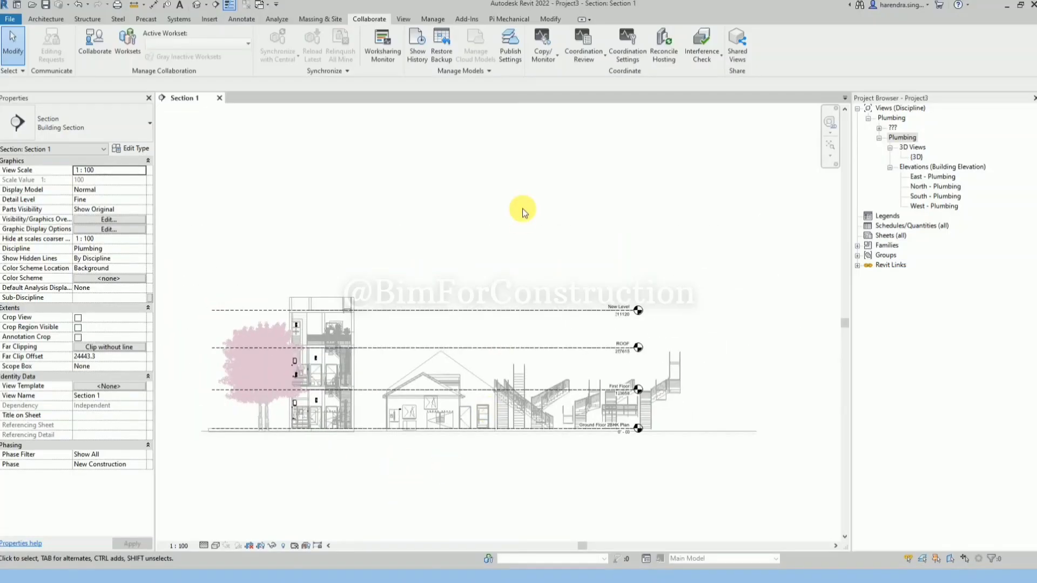
{"action": "left_click", "coordinate": [46, 19]}
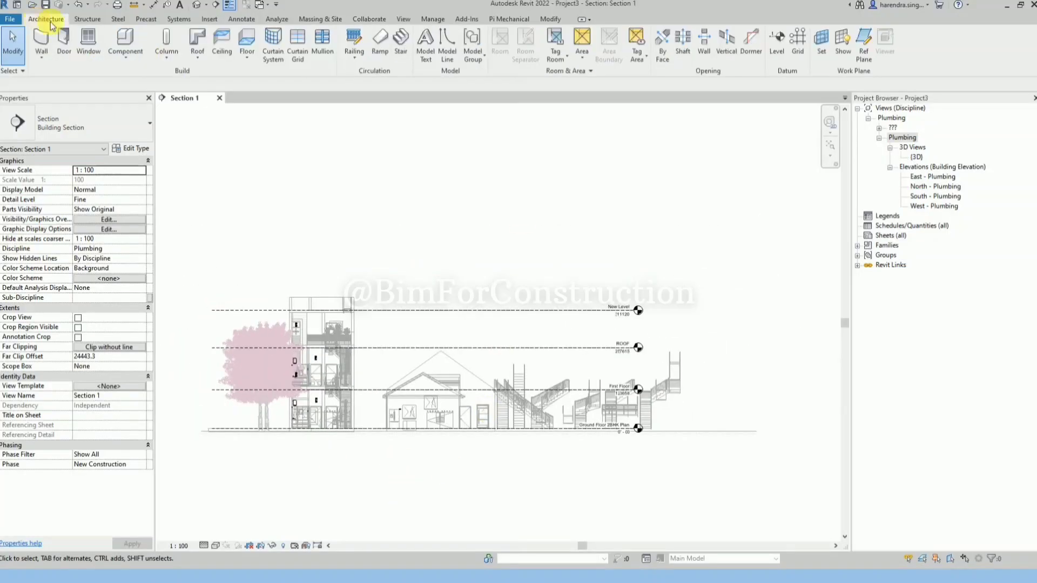
{"action": "left_click", "coordinate": [777, 39]}
{"action": "left_click", "coordinate": [642, 269]}
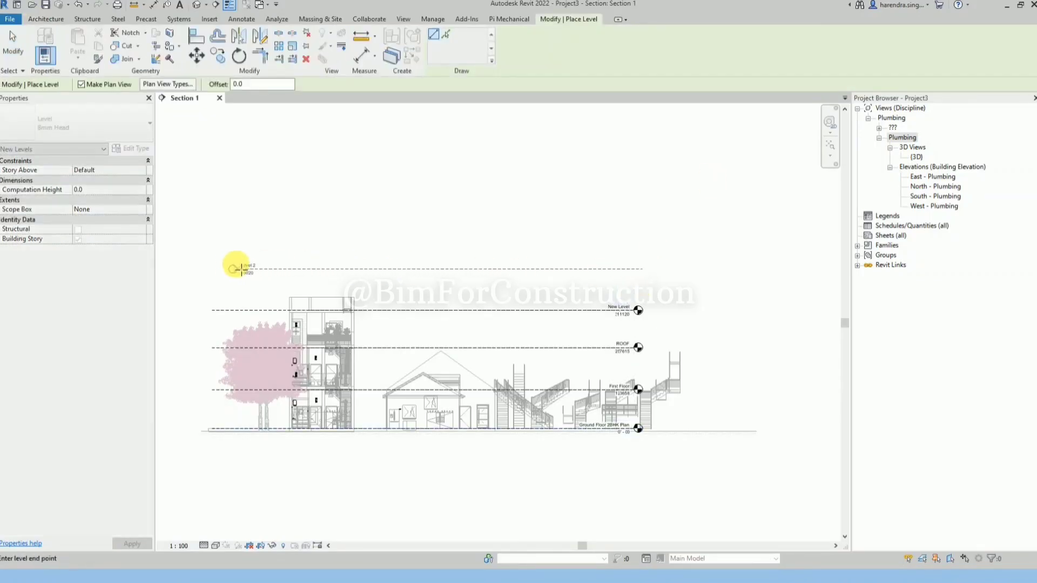
{"action": "left_click", "coordinate": [208, 268]}
{"action": "key", "text": "Escape"}
{"action": "key", "text": "Escape"}
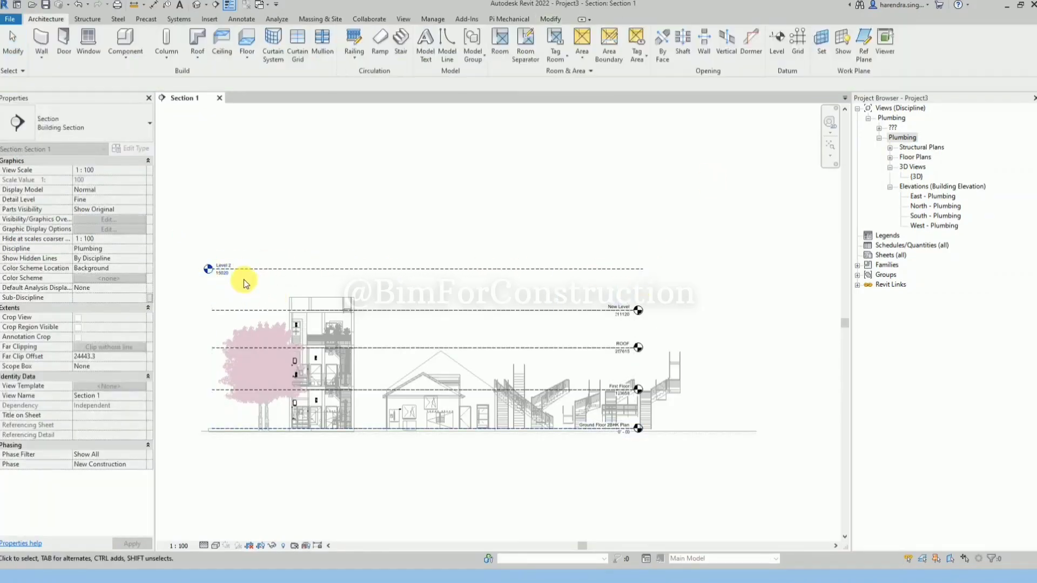
- Rename the topmost level, drawn above New Level, to "new level roof" and rename its corresponding views as well
{"action": "left_click", "coordinate": [241, 270]}
{"action": "left_click", "coordinate": [221, 266]}
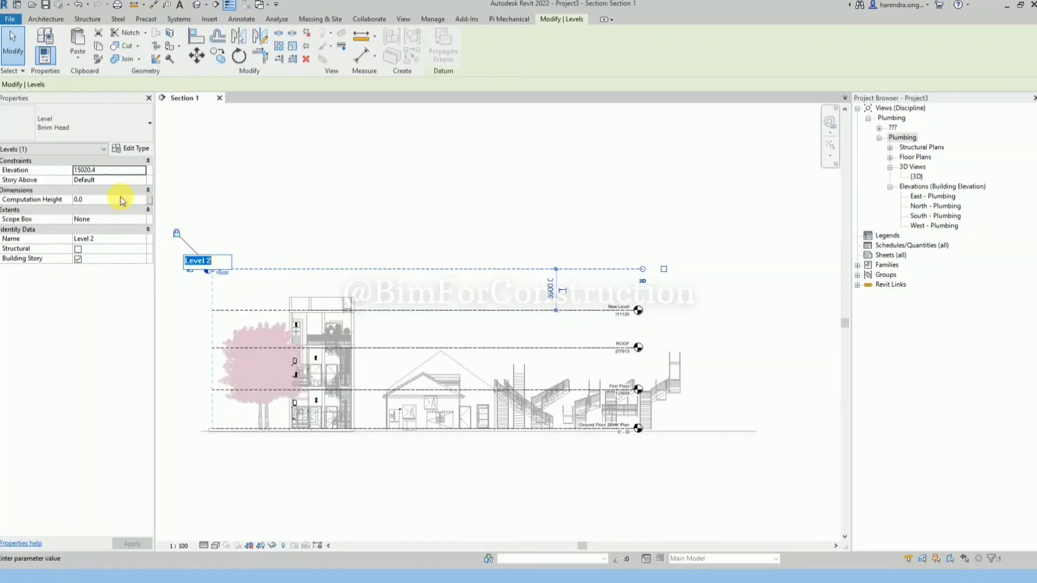
{"action": "left_click", "coordinate": [125, 243]}
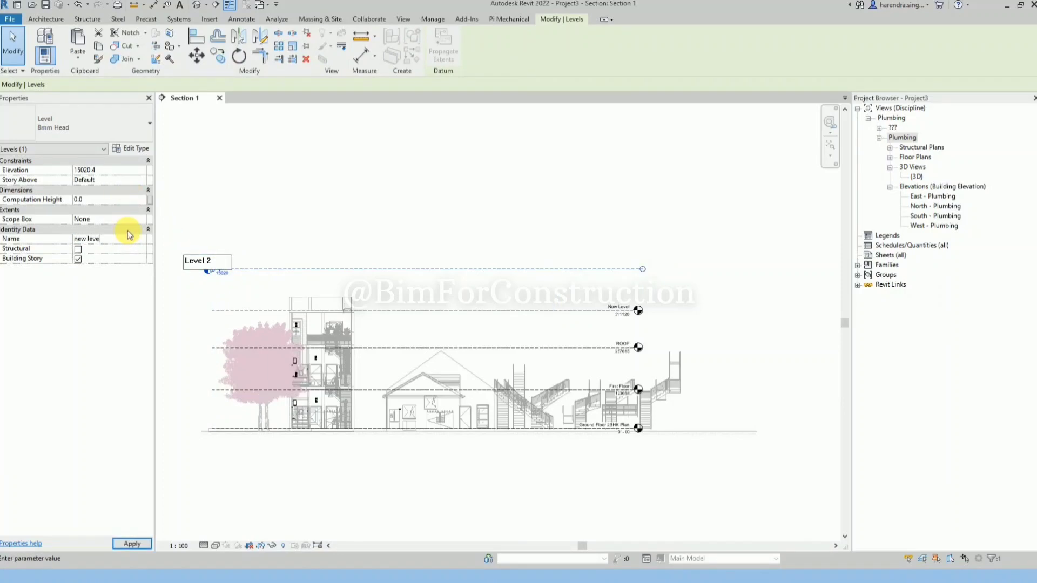
{"action": "key", "text": "Return"}
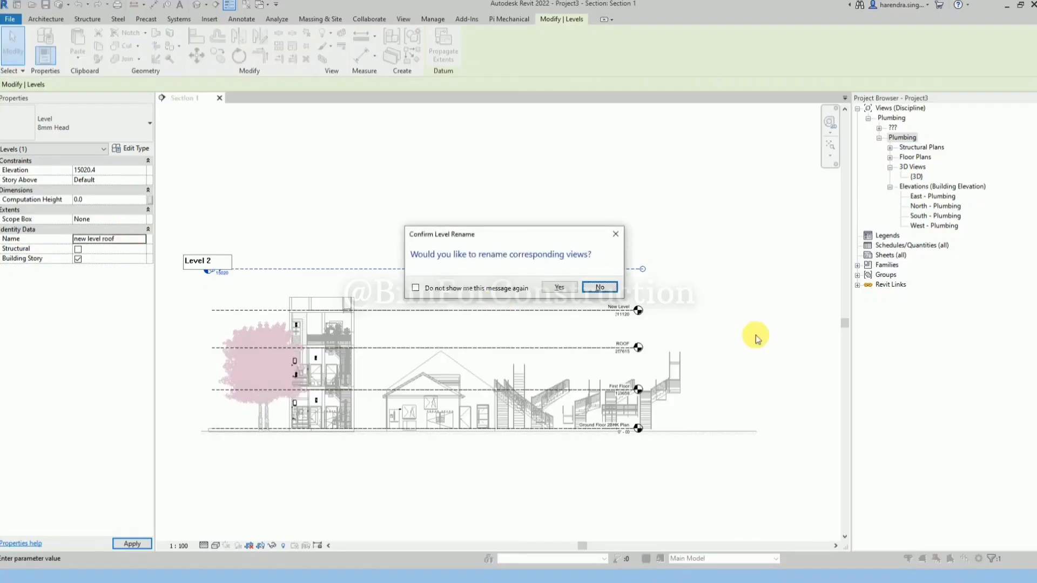
{"action": "left_click", "coordinate": [558, 287]}
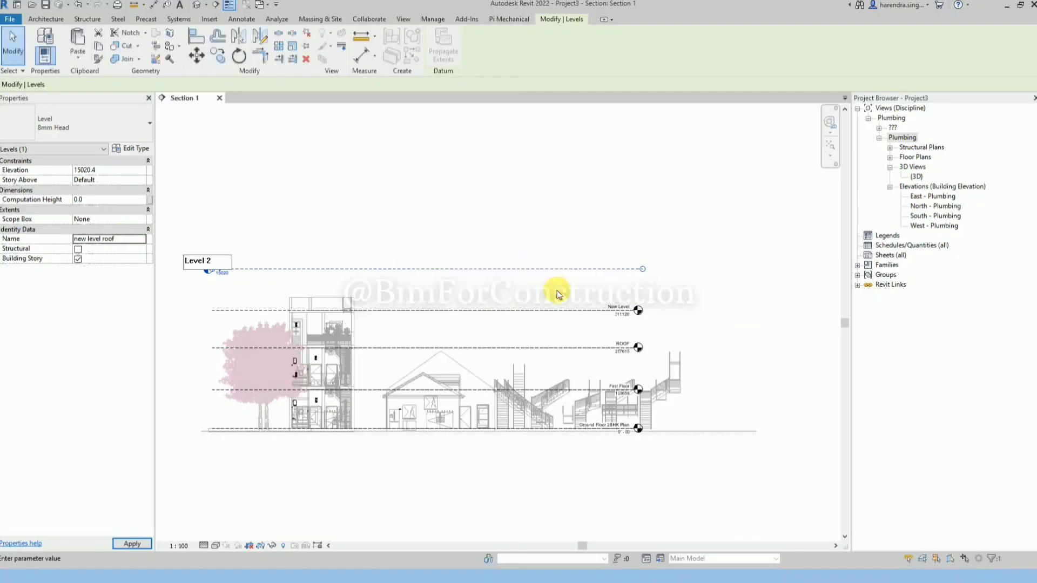
- Delete the topmost level "new level roof" together with its associated floor, ceiling and structural plan views
{"action": "left_click", "coordinate": [352, 250]}
{"action": "left_click", "coordinate": [319, 268]}
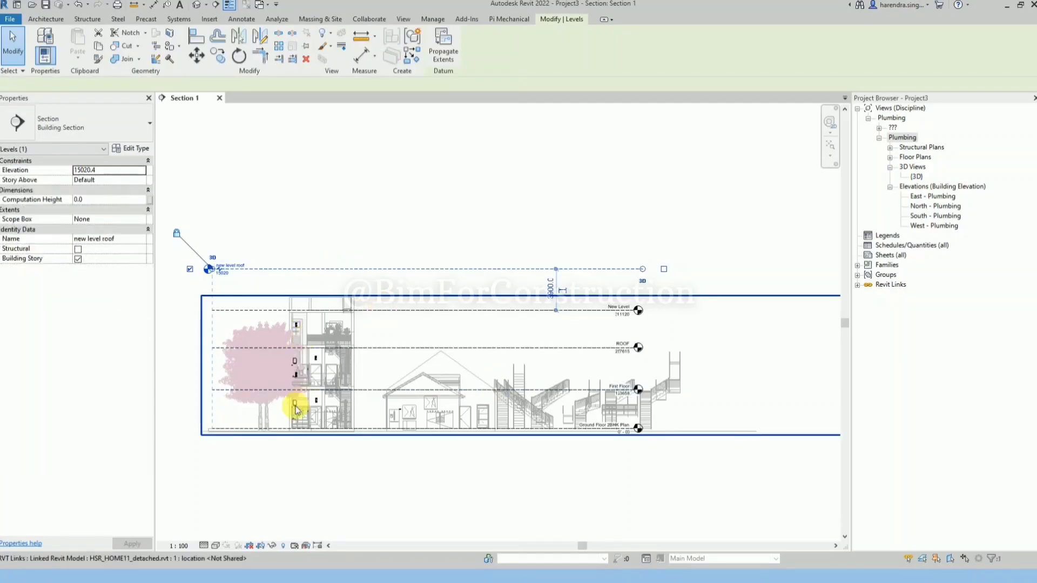
{"action": "left_click", "coordinate": [348, 232]}
{"action": "left_click", "coordinate": [352, 269]}
{"action": "key", "text": "Delete"}
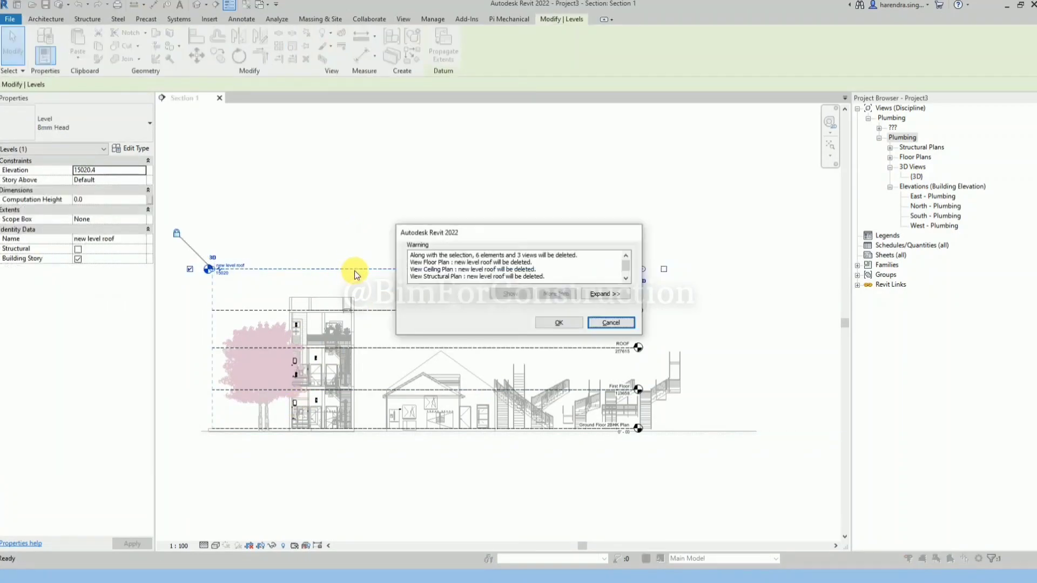
{"action": "left_click", "coordinate": [556, 321]}
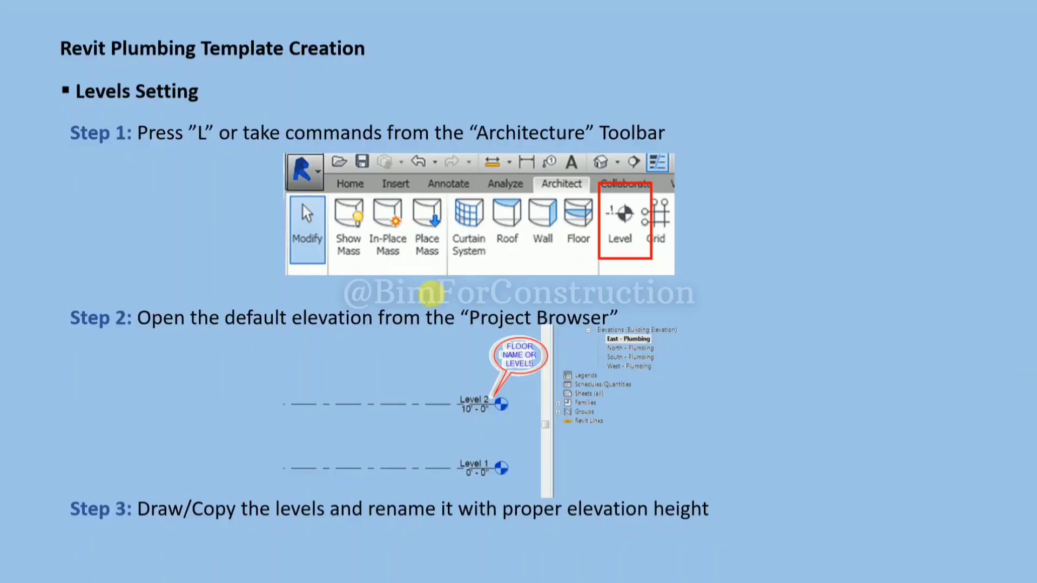
{"action": "left_click", "coordinate": [431, 293]}
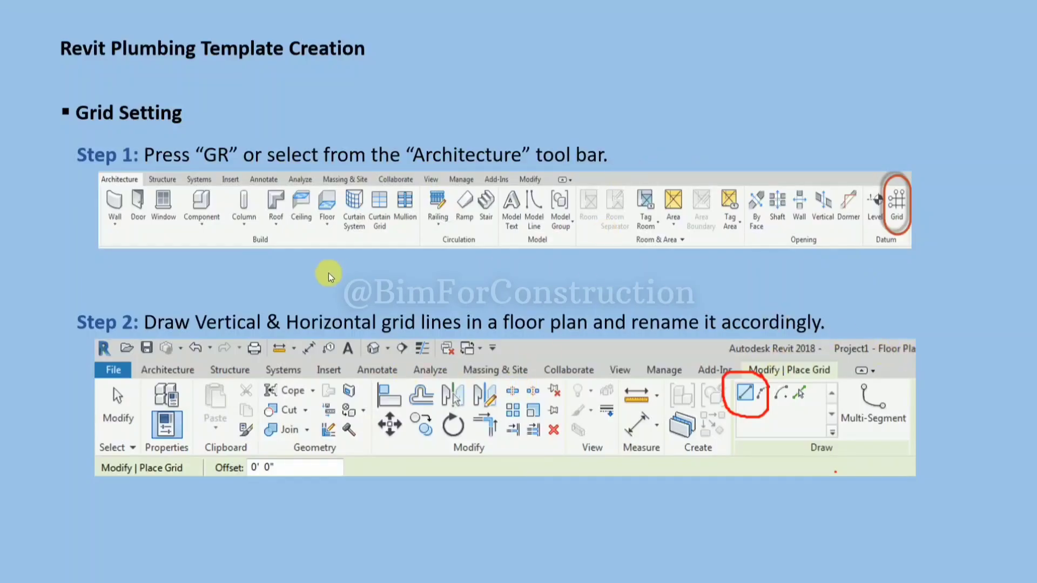
{"action": "left_click", "coordinate": [637, 329]}
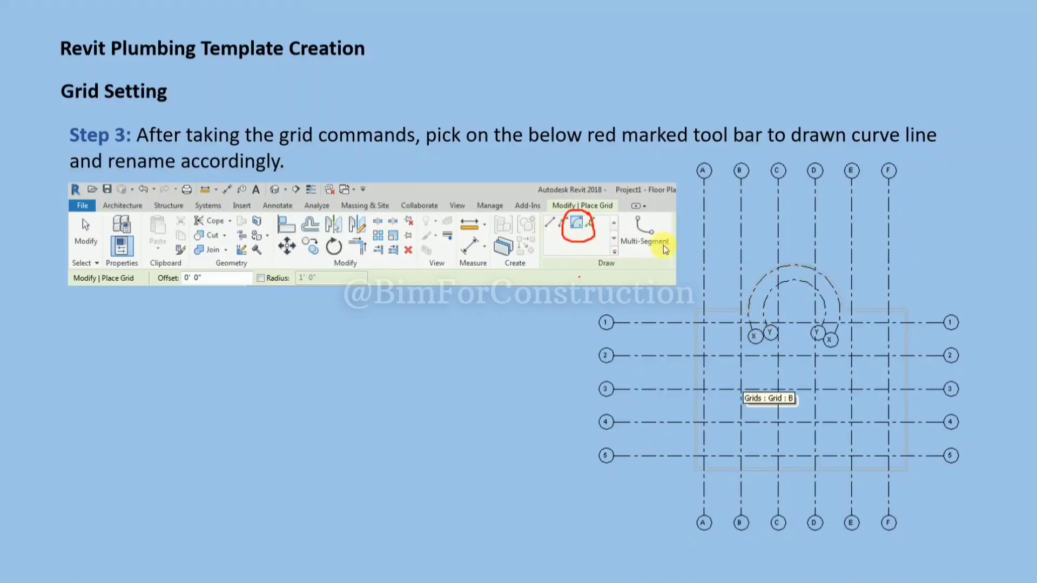
{"action": "left_click", "coordinate": [689, 252]}
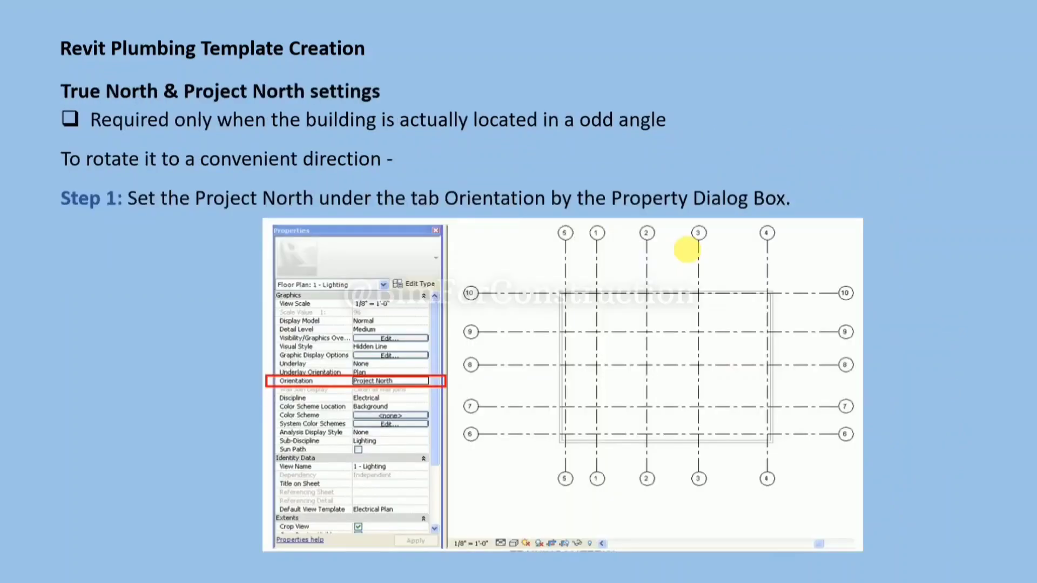
{"action": "key", "text": "Left"}
{"action": "key", "text": "Right"}
- Switch back to Revit and expand the ??? group of plumbing views in the project's view list
{"action": "key", "text": "alt+Tab"}
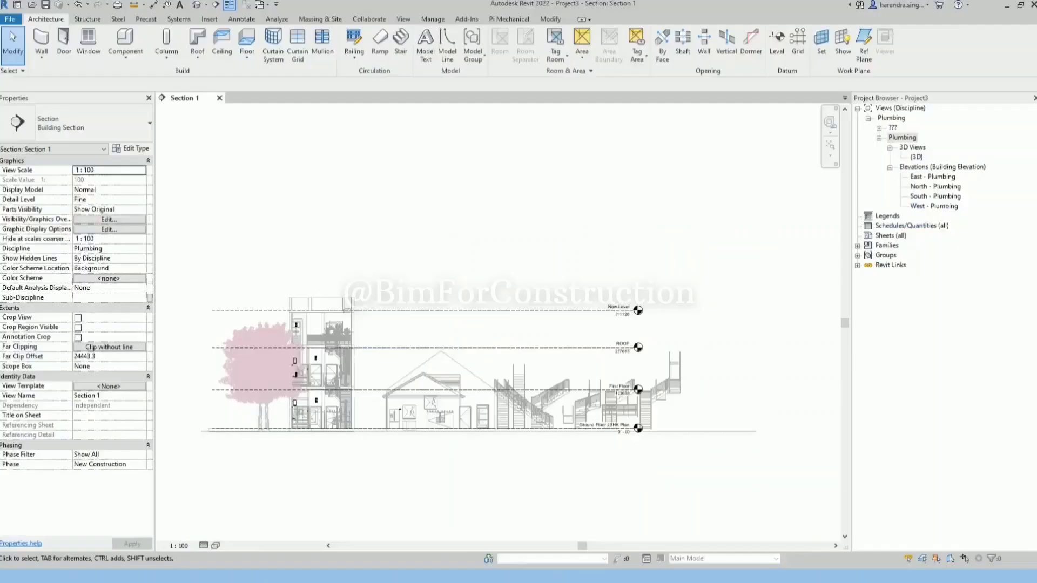
{"action": "left_click", "coordinate": [896, 138]}
{"action": "left_click", "coordinate": [878, 128]}
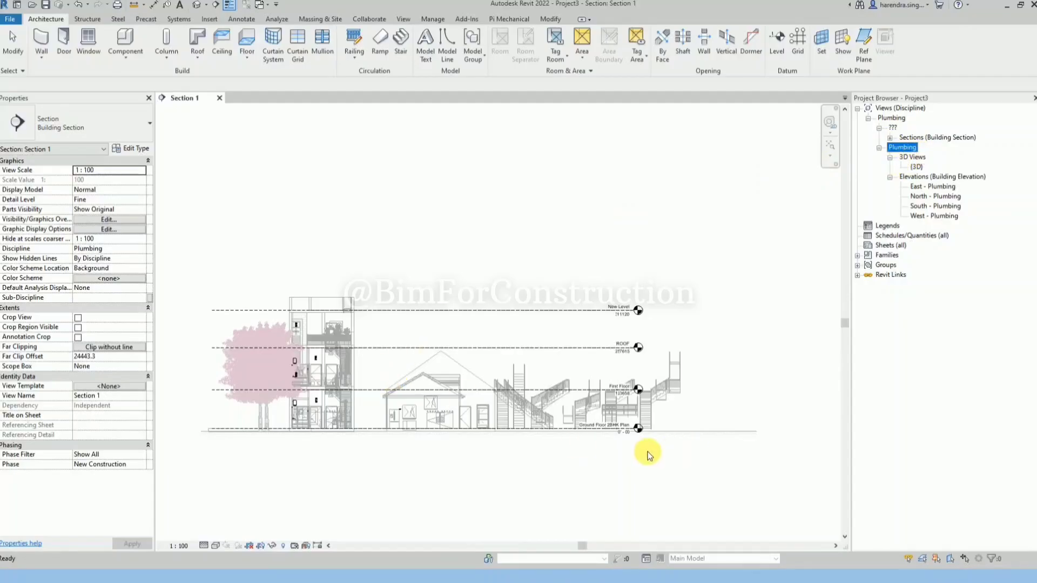
{"action": "scroll", "coordinate": [646, 451], "scroll_direction": "up", "scroll_amount": 3}
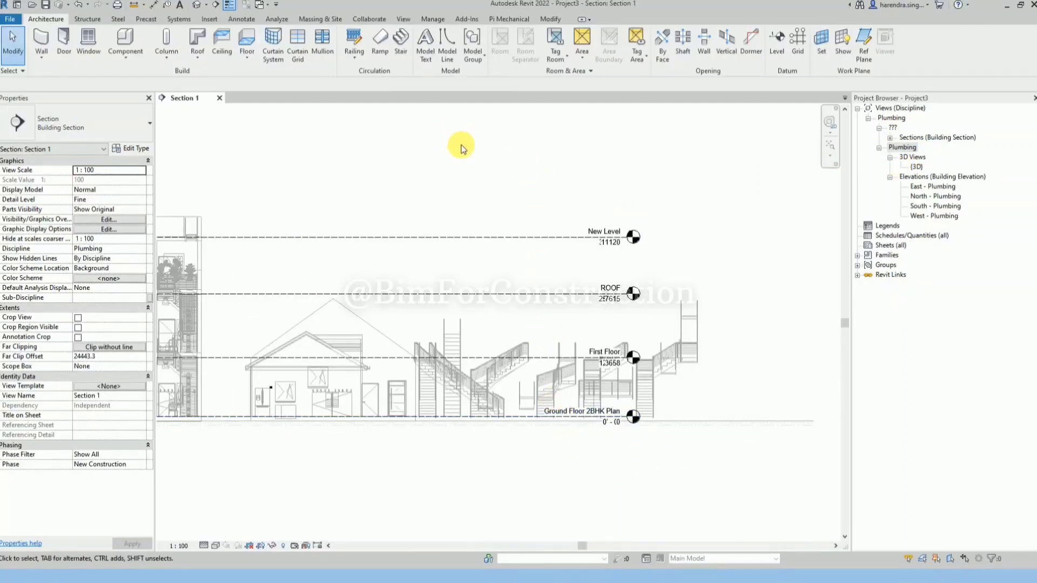
- Create floor plan views for the First Floor, Ground Floor 2BHK Plan and ROOF levels
{"action": "left_click", "coordinate": [402, 19]}
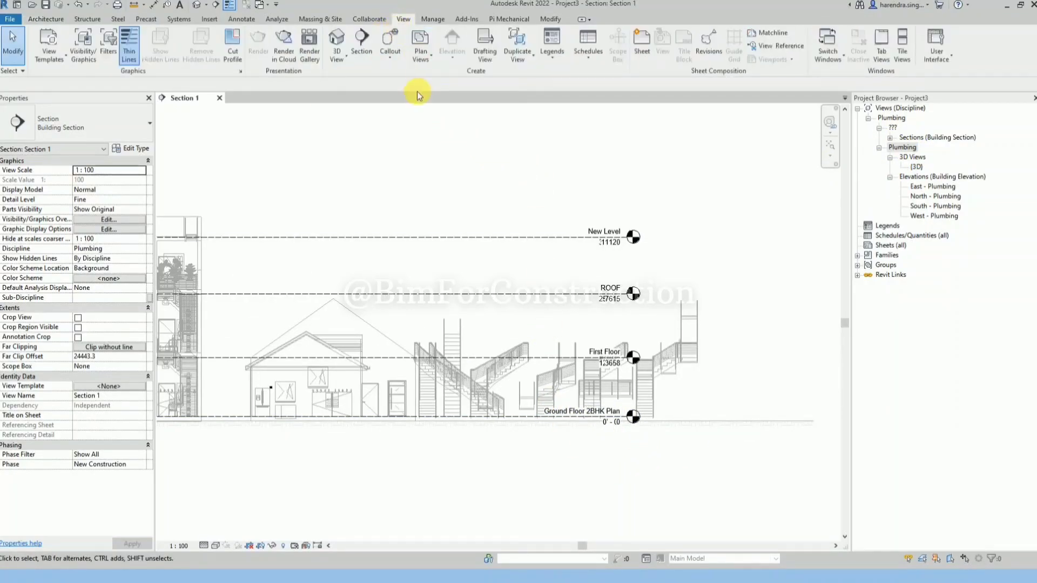
{"action": "left_click", "coordinate": [421, 54]}
{"action": "left_click", "coordinate": [436, 80]}
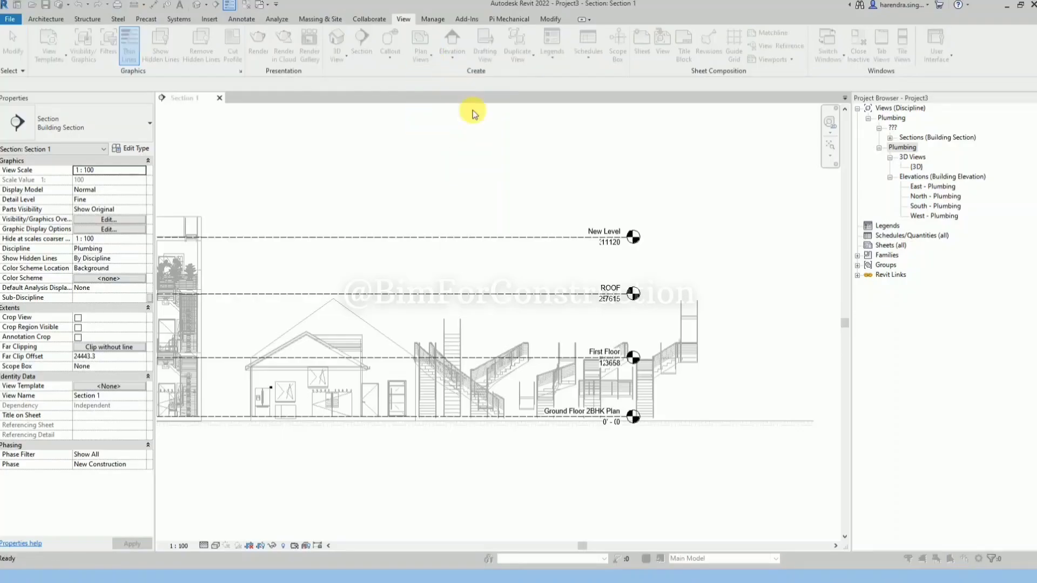
{"action": "left_click", "coordinate": [471, 247]}
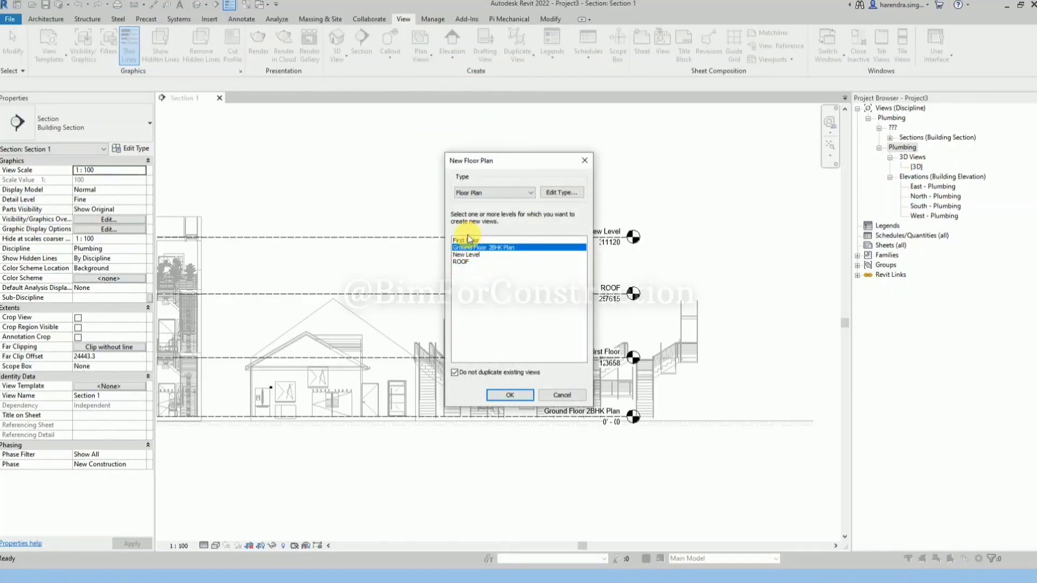
{"action": "left_click", "coordinate": [468, 240]}
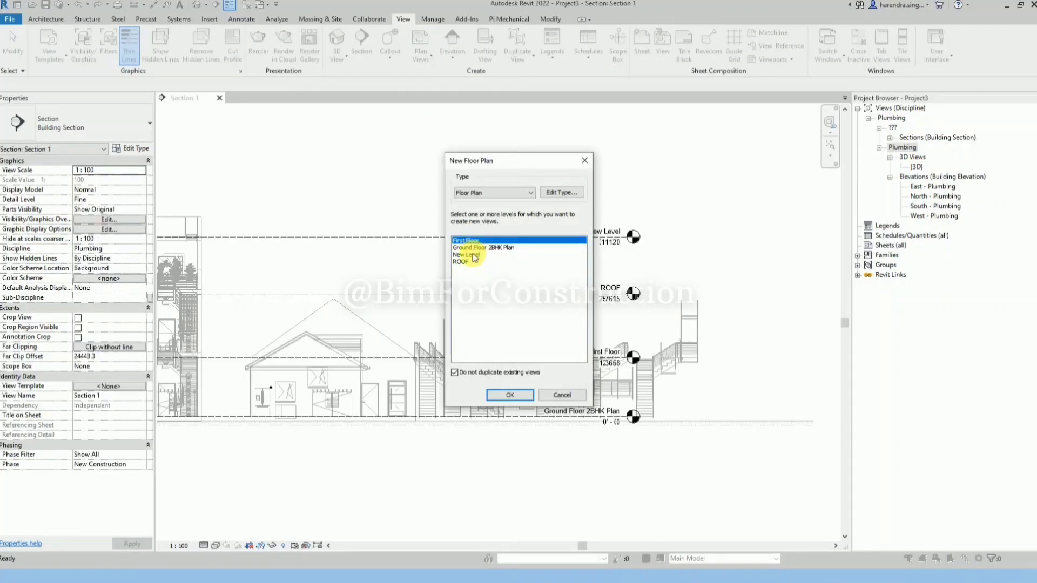
{"action": "left_click", "coordinate": [470, 248], "text": "ctrl"}
{"action": "left_click", "coordinate": [463, 261], "text": "ctrl"}
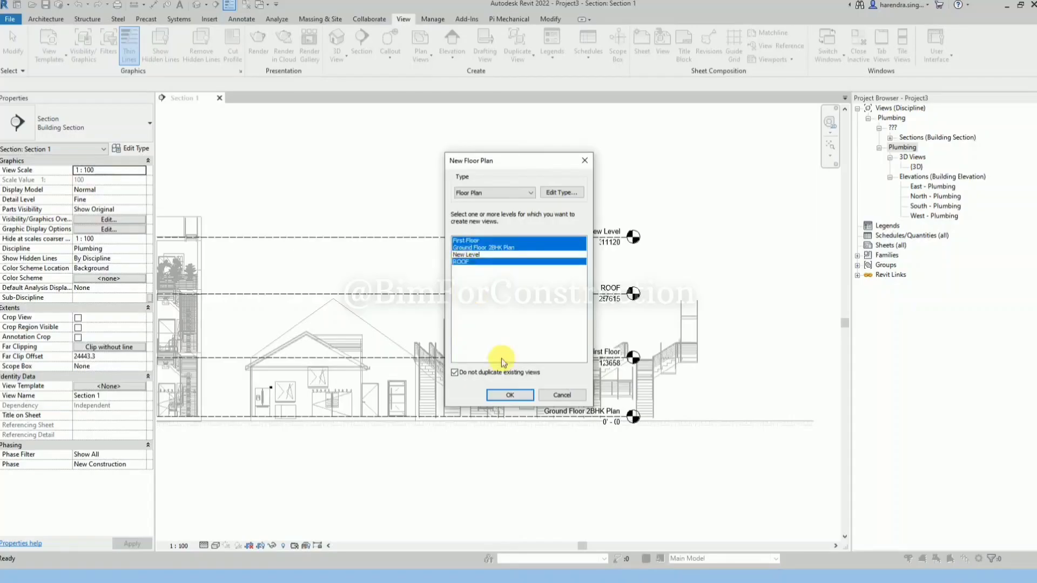
{"action": "left_click", "coordinate": [510, 396]}
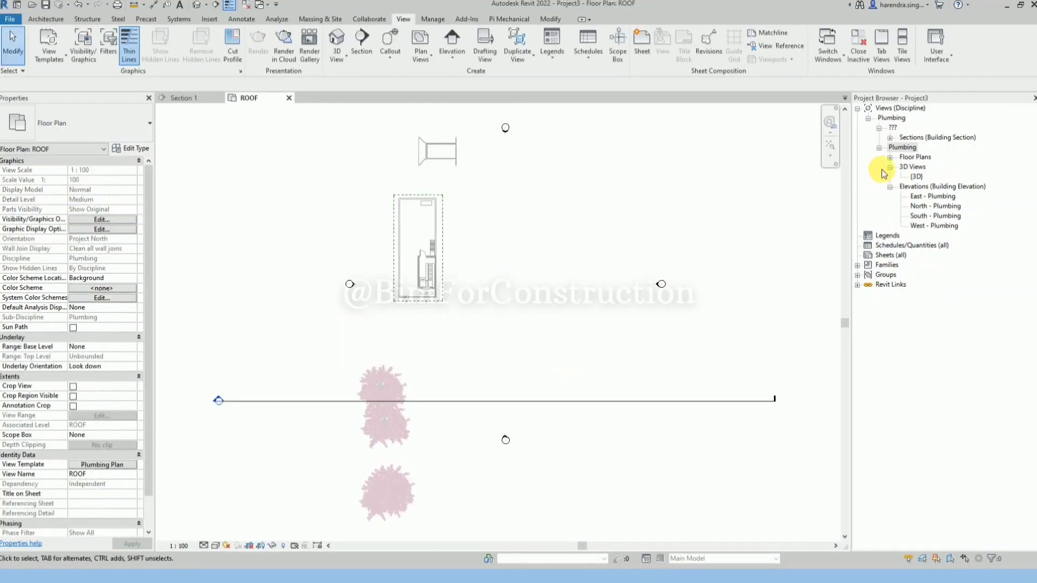
- Expand the plumbing floor plans and open the Ground Floor 2BHK Plan view to inspect the linked building
{"action": "left_click", "coordinate": [889, 157]}
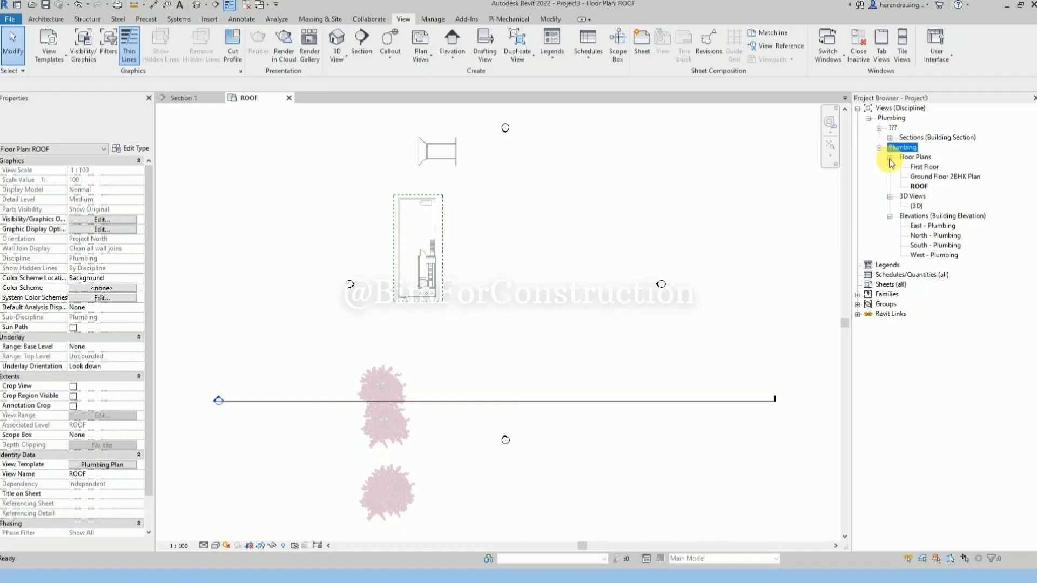
{"action": "double_click", "coordinate": [929, 176]}
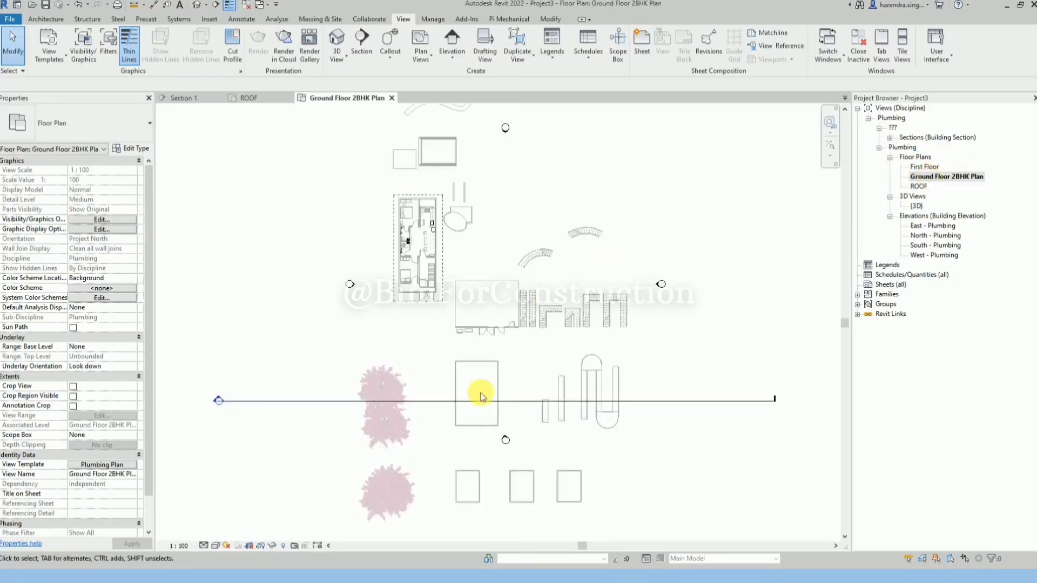
{"action": "left_click", "coordinate": [476, 397]}
{"action": "scroll", "coordinate": [475, 397], "scroll_direction": "up", "scroll_amount": 2}
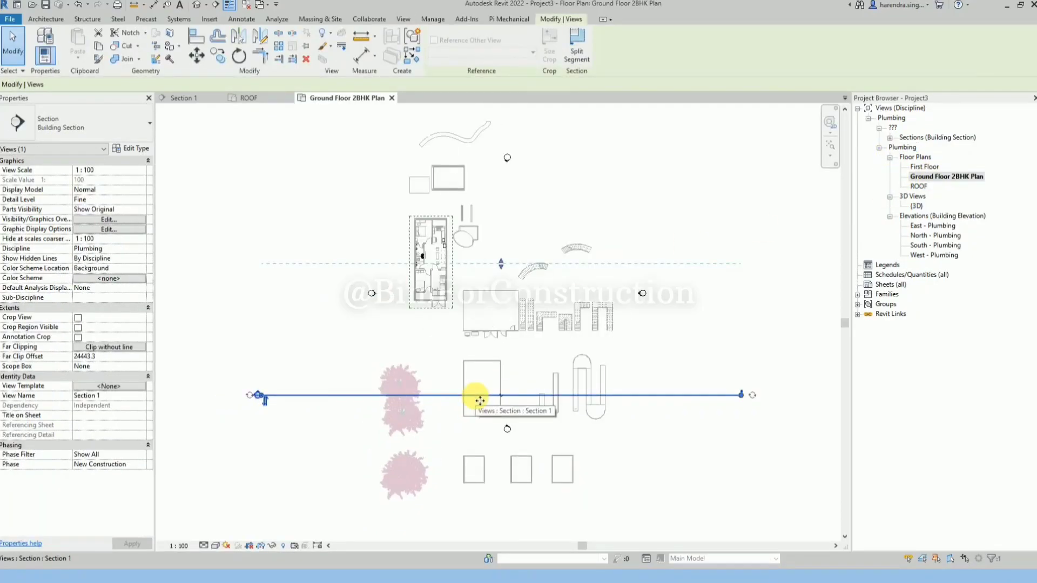
{"action": "key", "text": "Escape"}
{"action": "scroll", "coordinate": [477, 256], "scroll_direction": "up", "scroll_amount": 4}
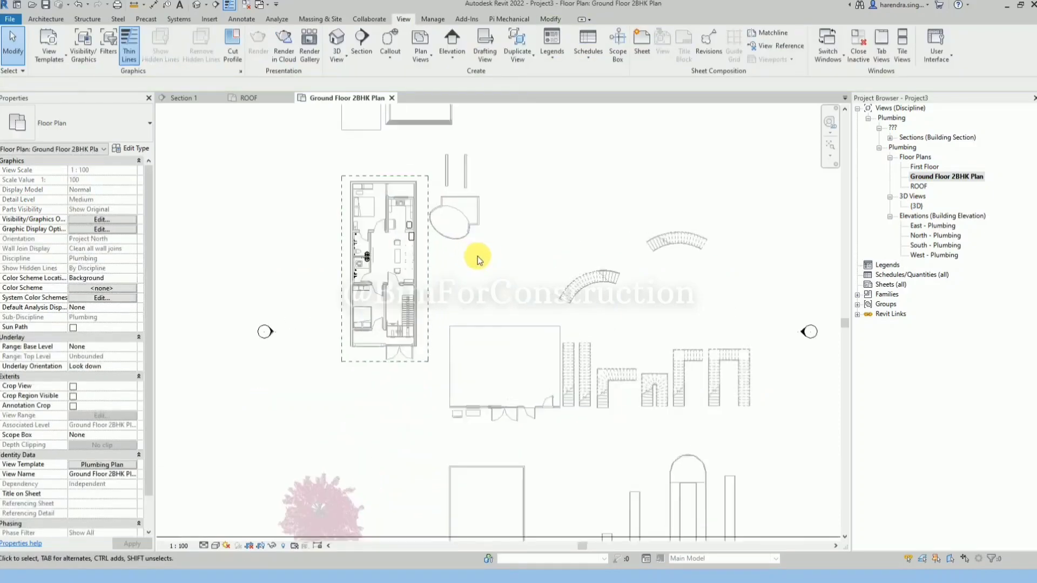
{"action": "scroll", "coordinate": [555, 273], "scroll_direction": "down", "scroll_amount": 4}
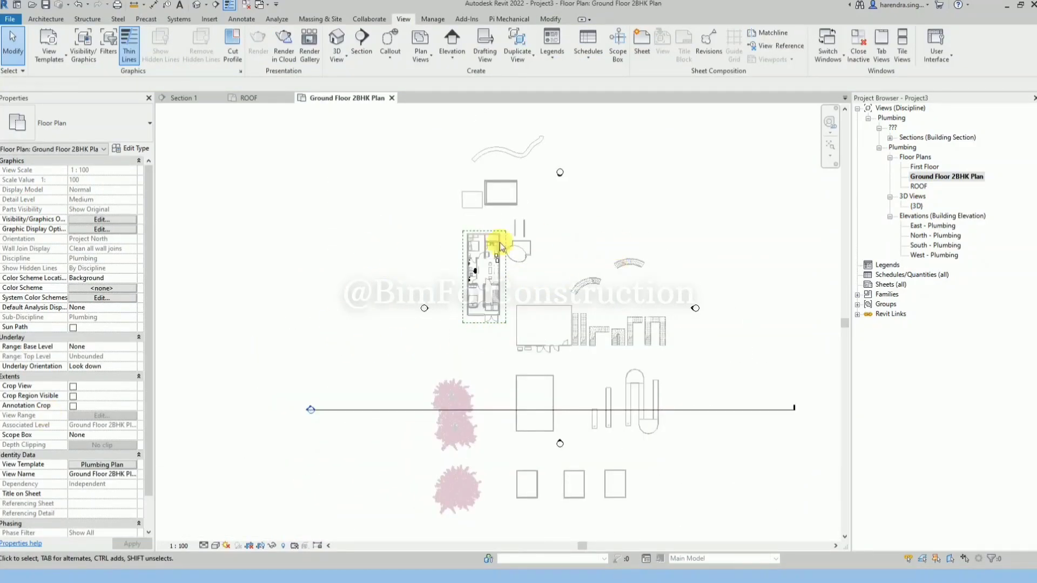
- Draw a vertical grid line along the house's left exterior wall, extending beyond both ends of the building
{"action": "scroll", "coordinate": [497, 246], "scroll_direction": "up", "scroll_amount": 3}
{"action": "left_click", "coordinate": [29, 20]}
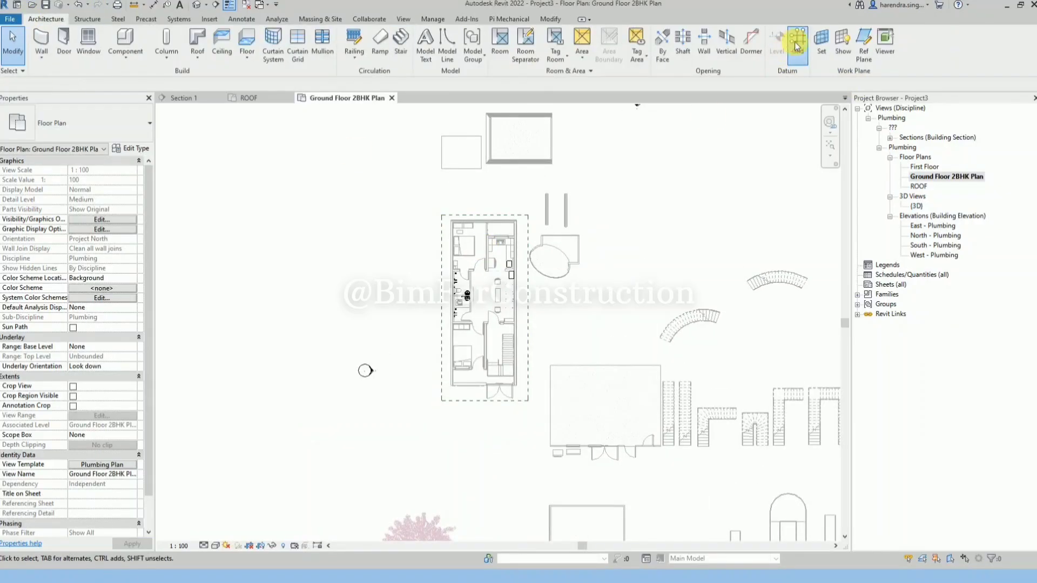
{"action": "left_click", "coordinate": [795, 41]}
{"action": "scroll", "coordinate": [463, 211], "scroll_direction": "up", "scroll_amount": 6}
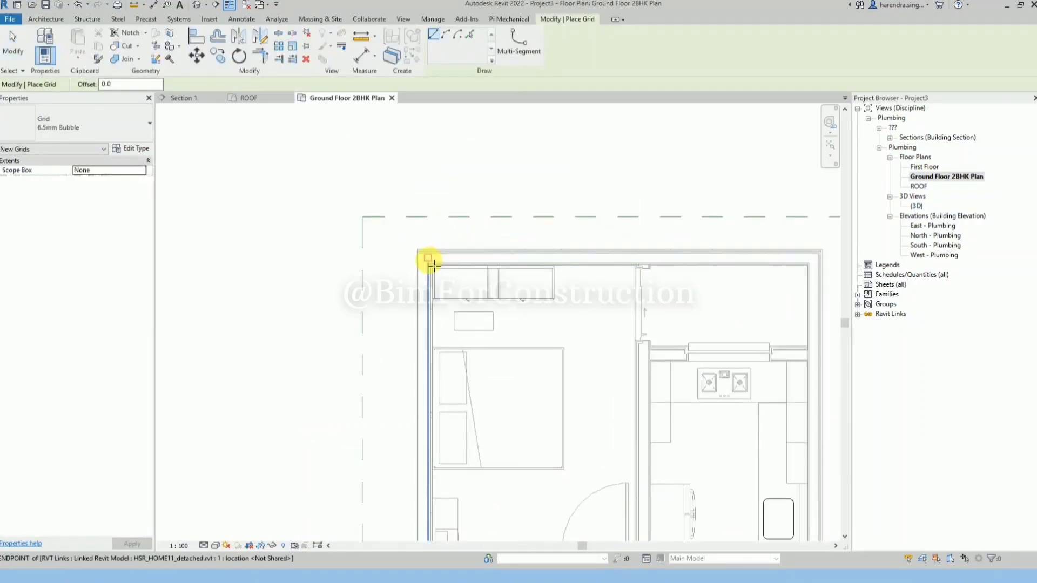
{"action": "left_click", "coordinate": [428, 261]}
{"action": "scroll", "coordinate": [424, 124], "scroll_direction": "down", "scroll_amount": 5}
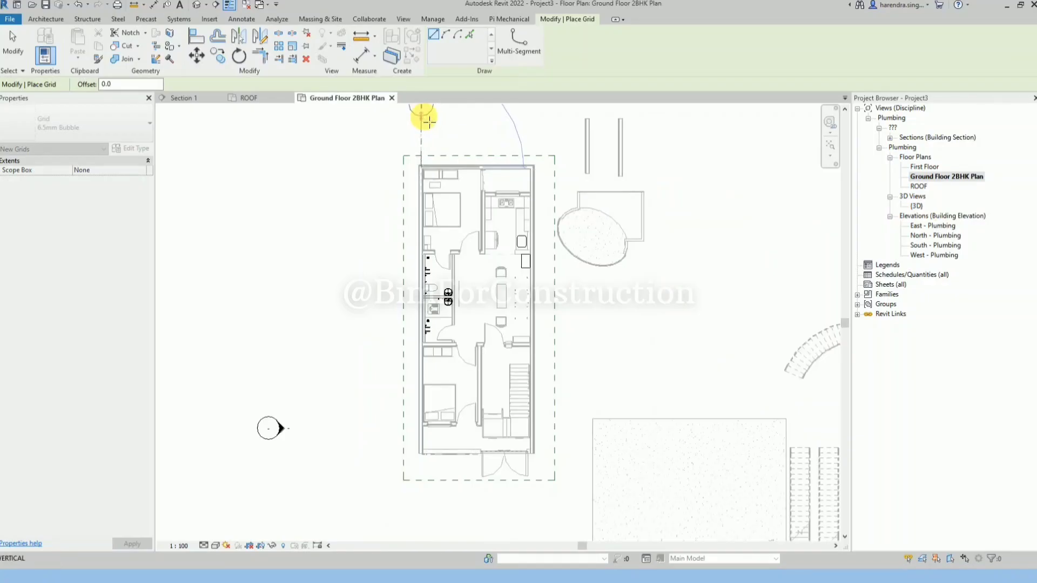
{"action": "left_click", "coordinate": [428, 122]}
{"action": "key", "text": "Escape"}
{"action": "key", "text": "Escape"}
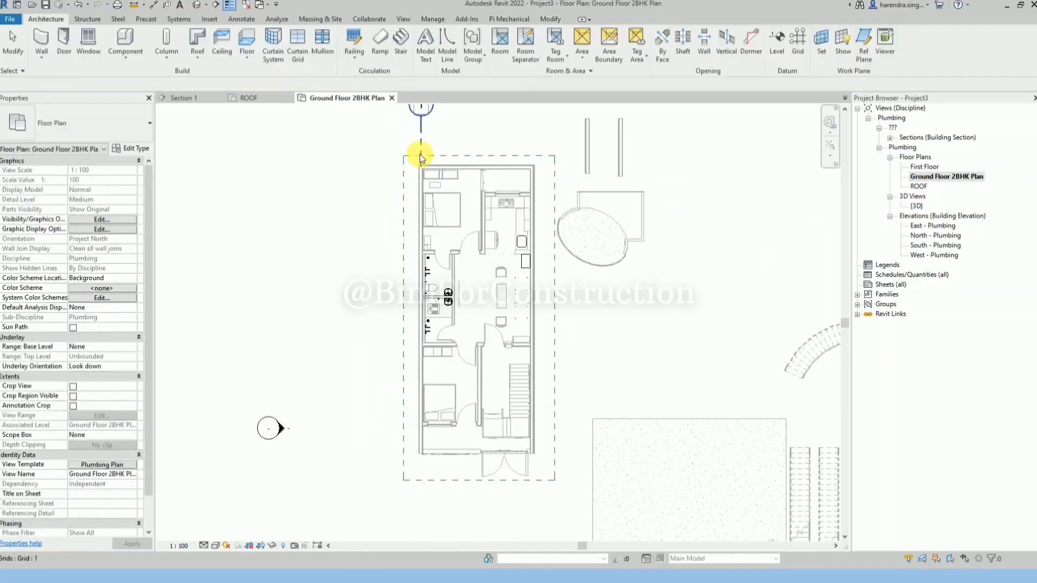
- Copy grid line 1 horizontally twice to the right, spacing the copies about 3700 apart, with multiple copying enabled
{"action": "left_click", "coordinate": [420, 159]}
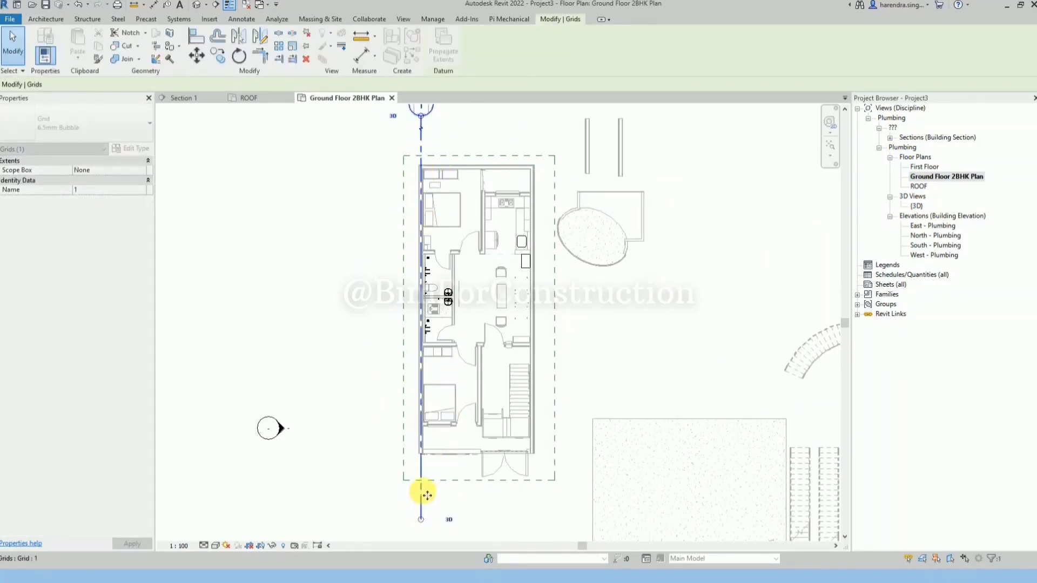
{"action": "scroll", "coordinate": [424, 180], "scroll_direction": "down", "scroll_amount": 1}
{"action": "middle_click_drag", "start_coordinate": [424, 181], "coordinate": [414, 227]}
{"action": "scroll", "coordinate": [416, 206], "scroll_direction": "up", "scroll_amount": 1}
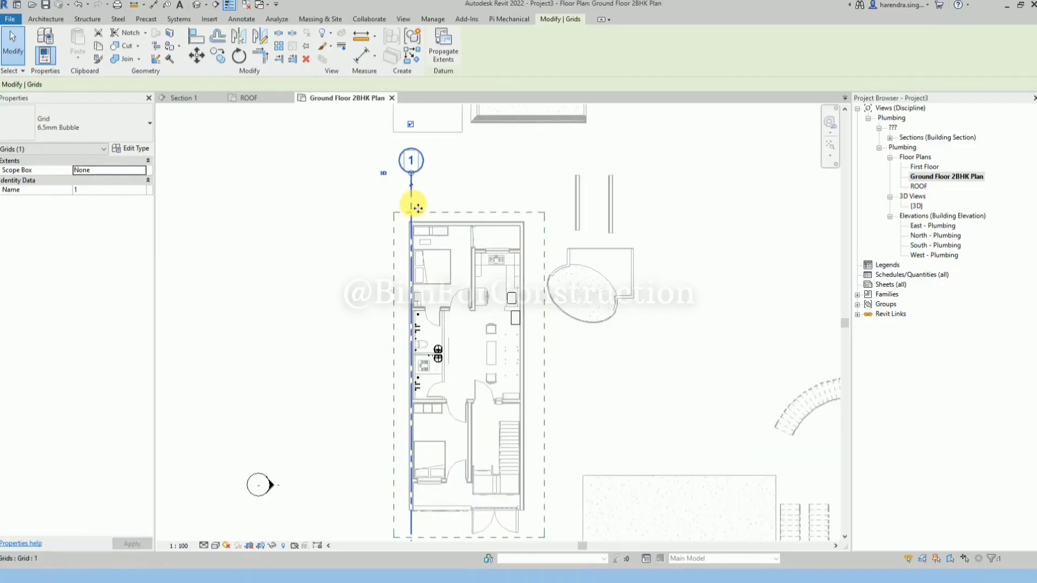
{"action": "key", "text": "c"}
{"action": "key", "text": "o"}
{"action": "left_click", "coordinate": [411, 204]}
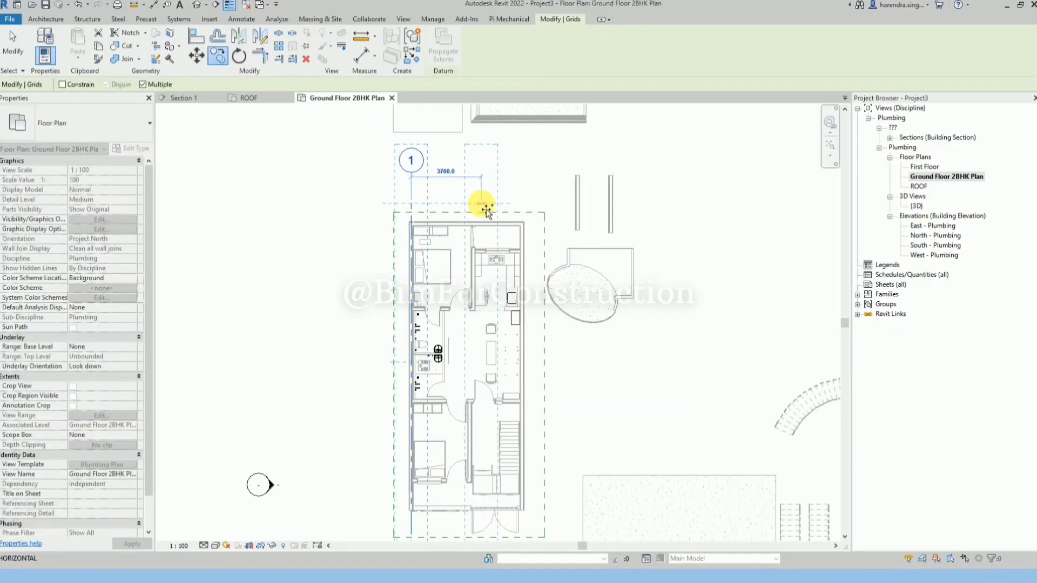
{"action": "left_click", "coordinate": [484, 207]}
{"action": "left_click", "coordinate": [551, 204]}
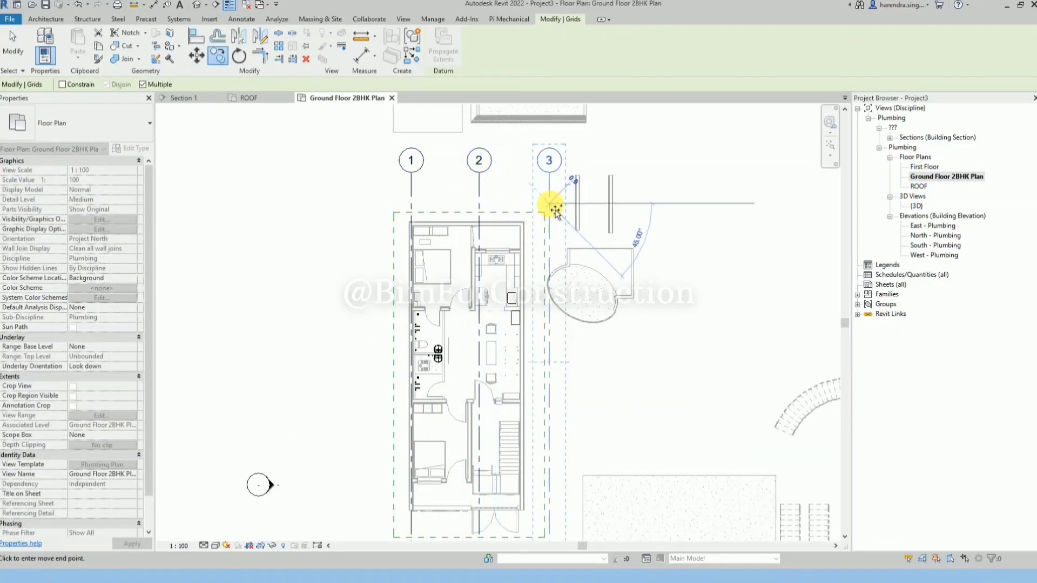
{"action": "key", "text": "Escape"}
{"action": "key", "text": "Escape"}
- Align grid line 2 with the interior wall between the upper bedroom and the kitchen
{"action": "scroll", "coordinate": [476, 293], "scroll_direction": "up", "scroll_amount": 3}
{"action": "scroll", "coordinate": [472, 293], "scroll_direction": "up", "scroll_amount": 1}
{"action": "key", "text": "a"}
{"action": "key", "text": "l"}
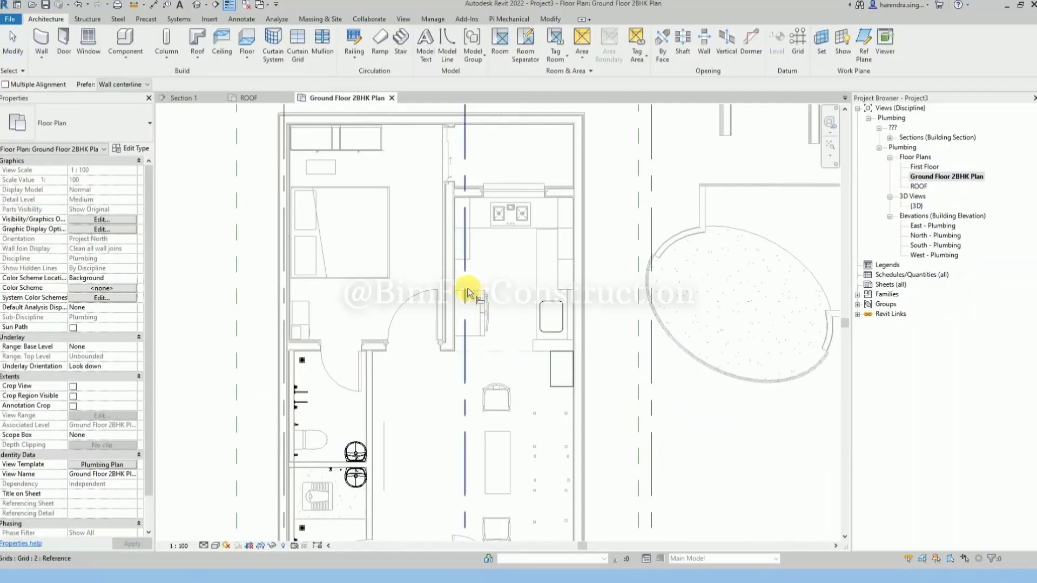
{"action": "left_click", "coordinate": [451, 294]}
{"action": "left_click", "coordinate": [465, 339]}
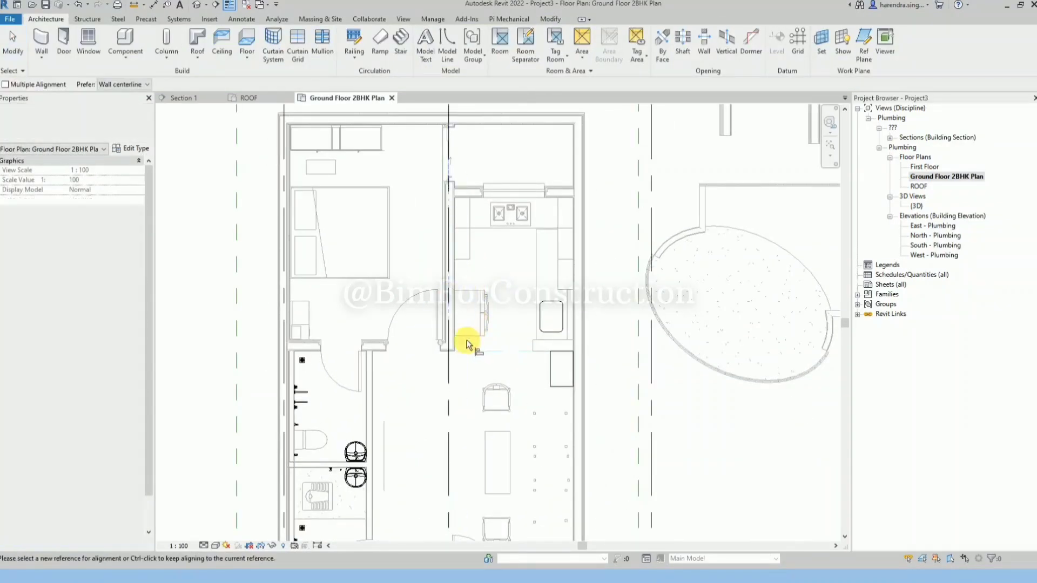
{"action": "key", "text": "Escape"}
{"action": "key", "text": "Escape"}
- Align grid line 3 with the house's right exterior wall
{"action": "key", "text": "a"}
{"action": "key", "text": "l"}
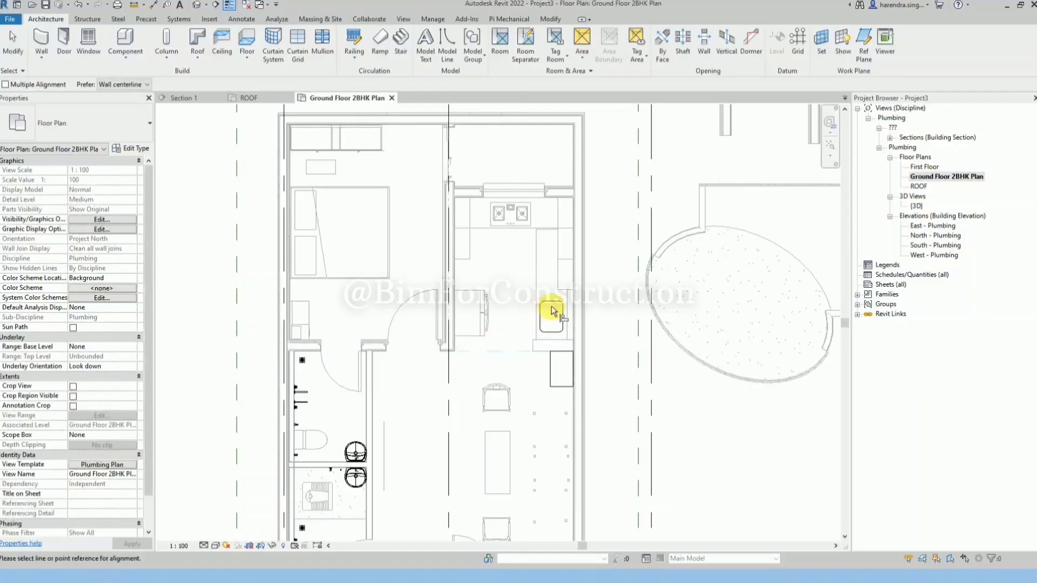
{"action": "left_click", "coordinate": [578, 320]}
{"action": "scroll", "coordinate": [585, 345], "scroll_direction": "down", "scroll_amount": 1}
{"action": "scroll", "coordinate": [586, 345], "scroll_direction": "down", "scroll_amount": 1}
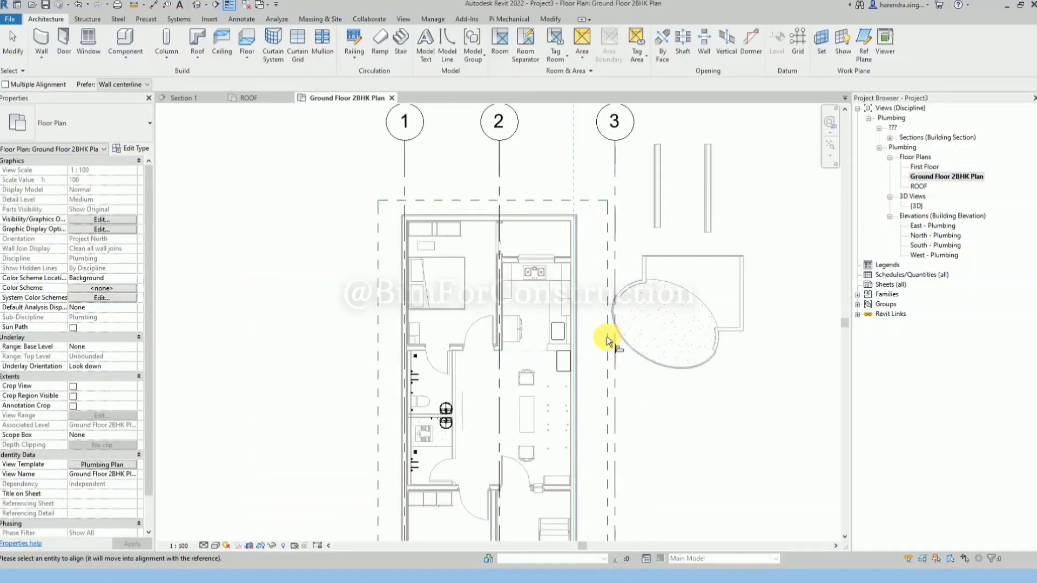
{"action": "left_click", "coordinate": [614, 345]}
{"action": "scroll", "coordinate": [477, 236], "scroll_direction": "down", "scroll_amount": 2}
{"action": "key", "text": "Escape"}
{"action": "key", "text": "Escape"}
{"action": "scroll", "coordinate": [517, 226], "scroll_direction": "up", "scroll_amount": 2}
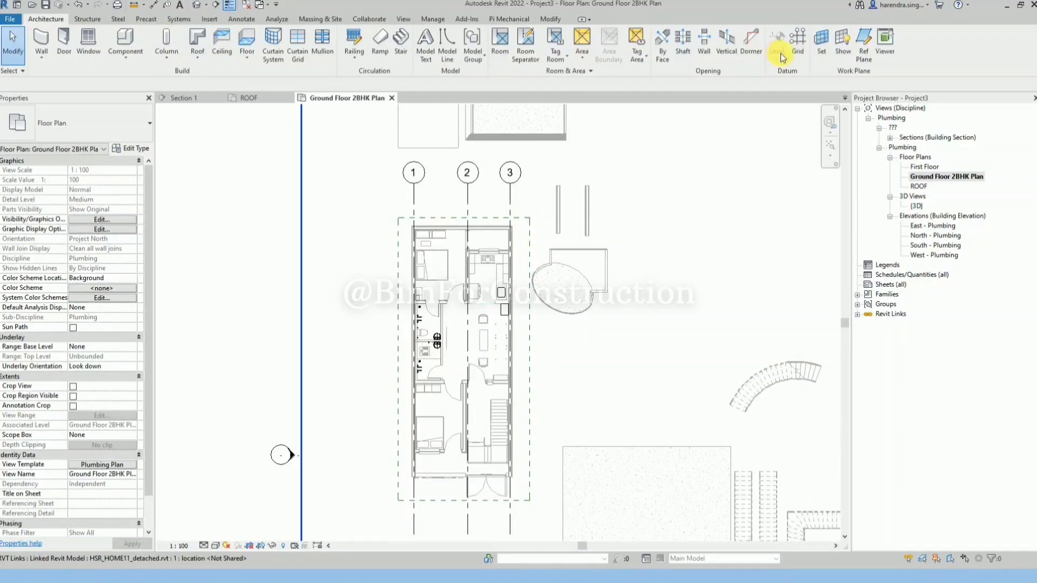
- Draw a horizontal grid line along the house's upper exterior wall and extend its left end well beyond the building
{"action": "left_click", "coordinate": [798, 42]}
{"action": "scroll", "coordinate": [455, 226], "scroll_direction": "up", "scroll_amount": 5}
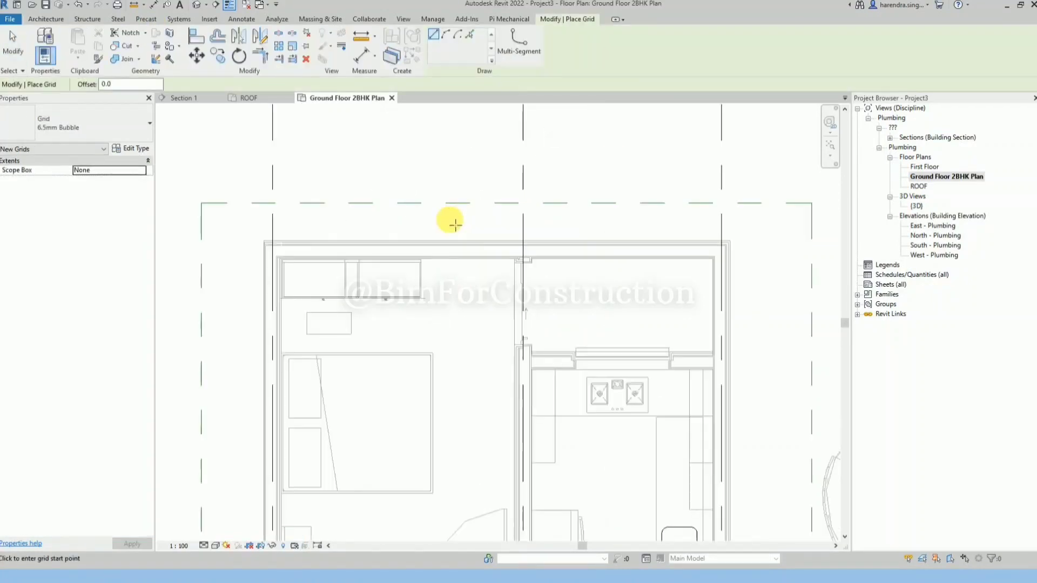
{"action": "left_click", "coordinate": [278, 251]}
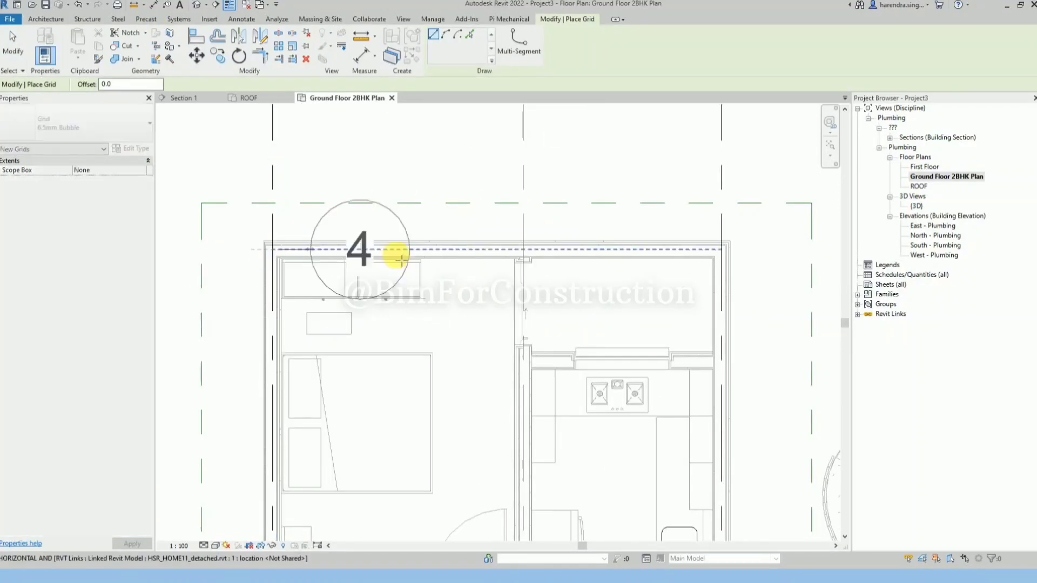
{"action": "left_click", "coordinate": [837, 250]}
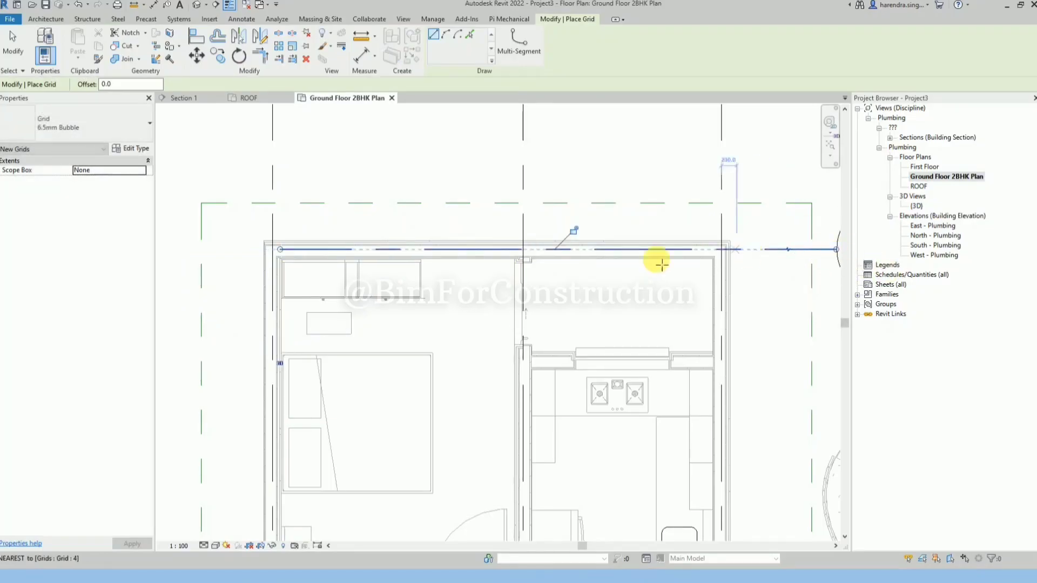
{"action": "scroll", "coordinate": [556, 262], "scroll_direction": "down", "scroll_amount": 3}
{"action": "key", "text": "Escape"}
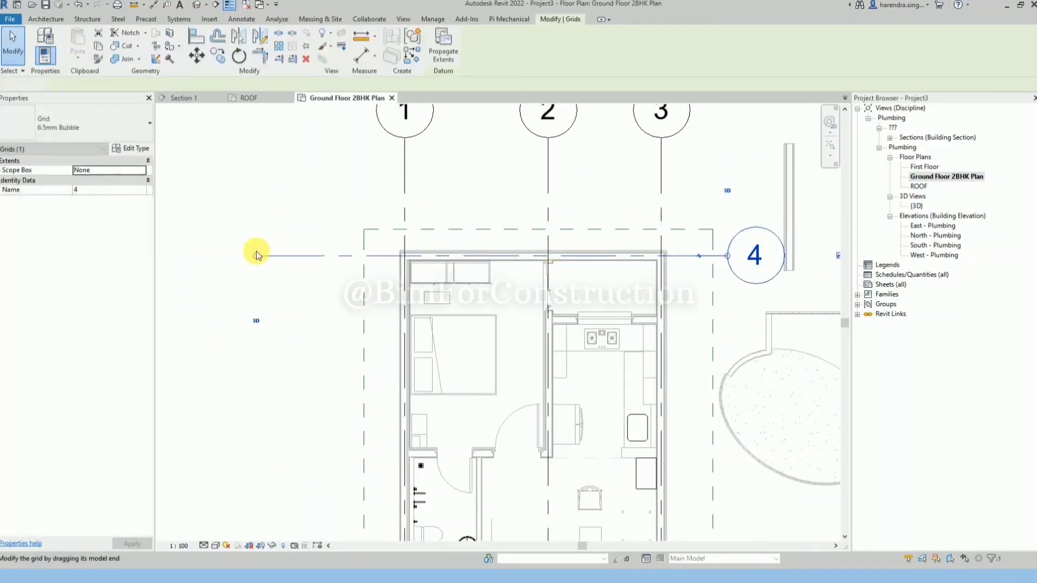
{"action": "left_click", "coordinate": [254, 250]}
{"action": "scroll", "coordinate": [255, 250], "scroll_direction": "down", "scroll_amount": 3}
{"action": "left_click", "coordinate": [476, 260]}
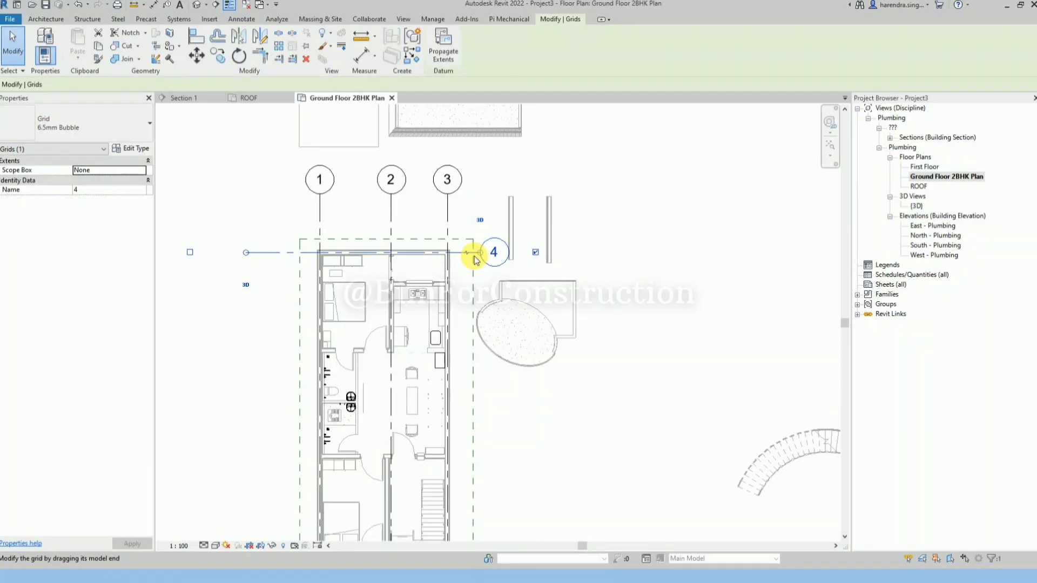
- Copy the horizontal grid line down to the wall at the lower edge of the upper bedroom, with multiple copying enabled
{"action": "key", "text": "c"}
{"action": "key", "text": "o"}
{"action": "scroll", "coordinate": [408, 254], "scroll_direction": "up", "scroll_amount": 3}
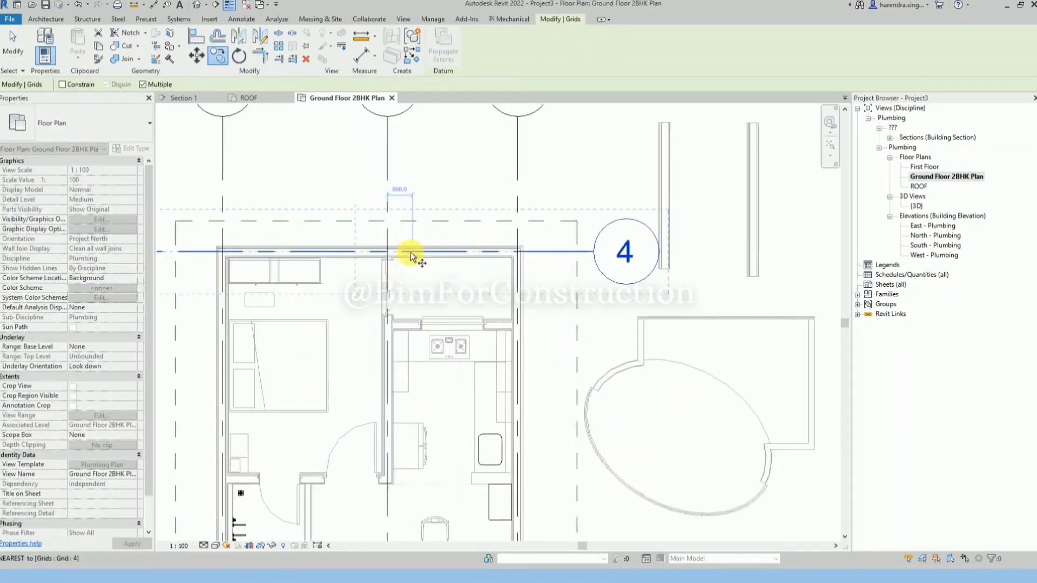
{"action": "left_click", "coordinate": [384, 252]}
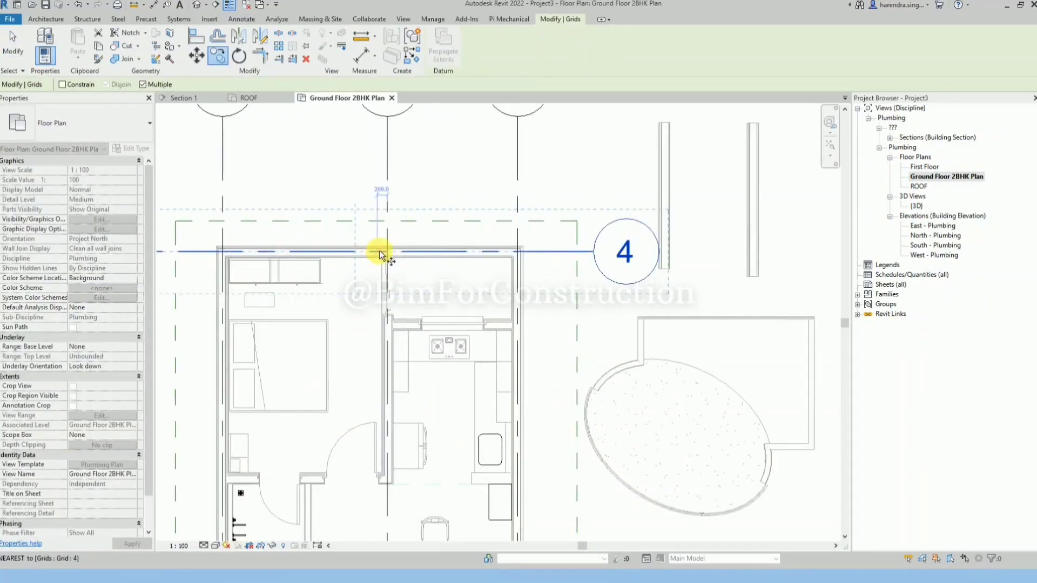
{"action": "scroll", "coordinate": [373, 486], "scroll_direction": "up", "scroll_amount": 3}
{"action": "scroll", "coordinate": [372, 503], "scroll_direction": "up", "scroll_amount": 1}
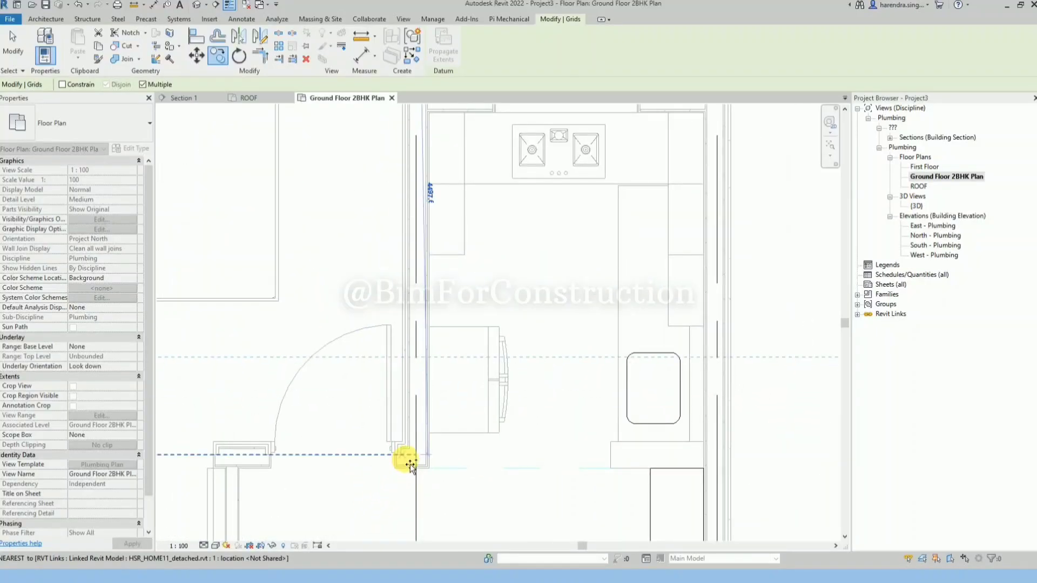
{"action": "left_click", "coordinate": [409, 464]}
{"action": "scroll", "coordinate": [421, 203], "scroll_direction": "down", "scroll_amount": 5}
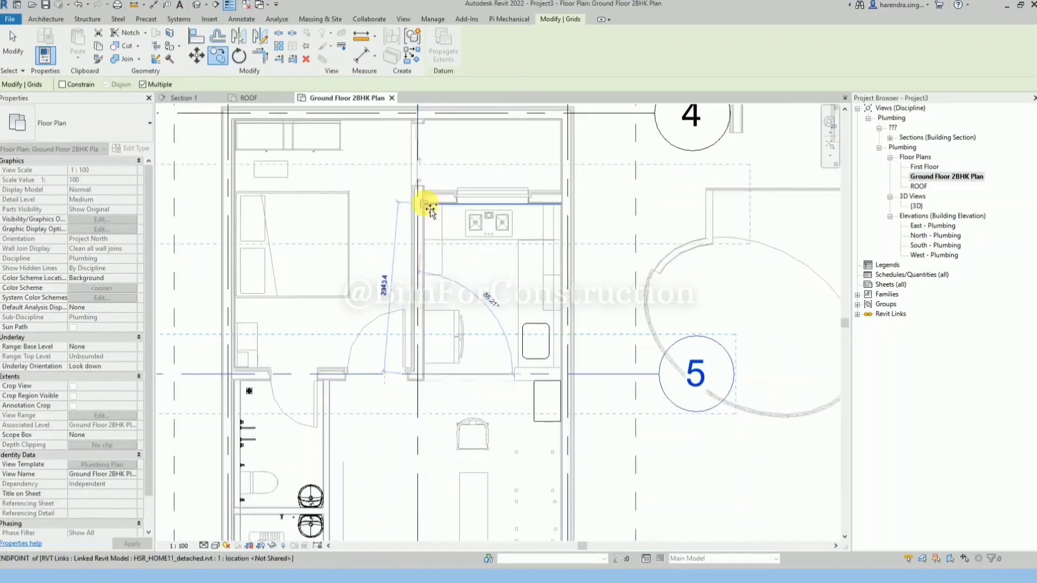
- Place three more copies of the horizontal grid line on the lower bedroom's upper wall, its lower wall and the house's lower exterior wall
{"action": "scroll", "coordinate": [428, 370], "scroll_direction": "up", "scroll_amount": 4}
{"action": "scroll", "coordinate": [428, 370], "scroll_direction": "up", "scroll_amount": 3}
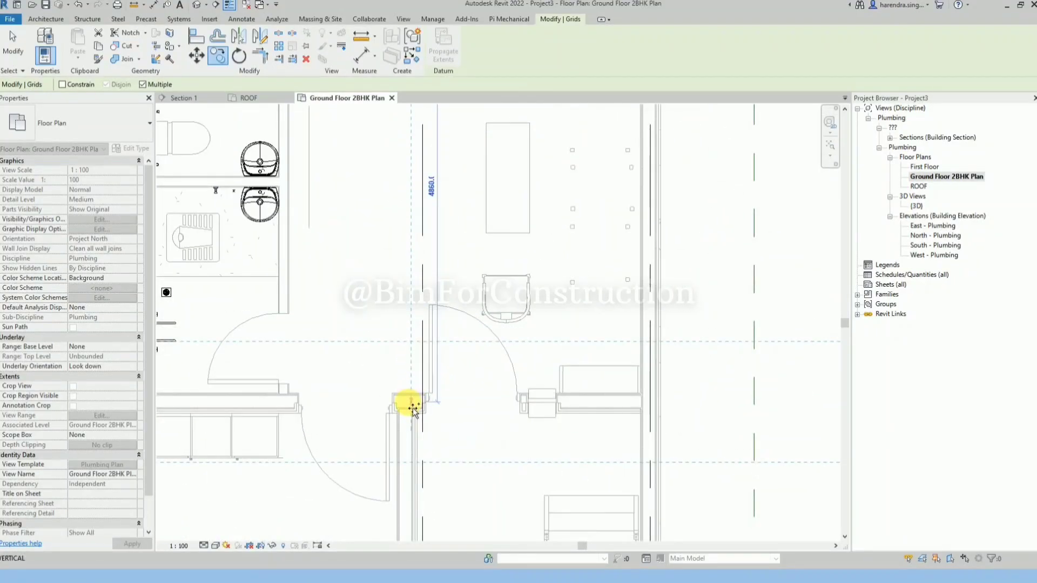
{"action": "scroll", "coordinate": [418, 405], "scroll_direction": "up", "scroll_amount": 3}
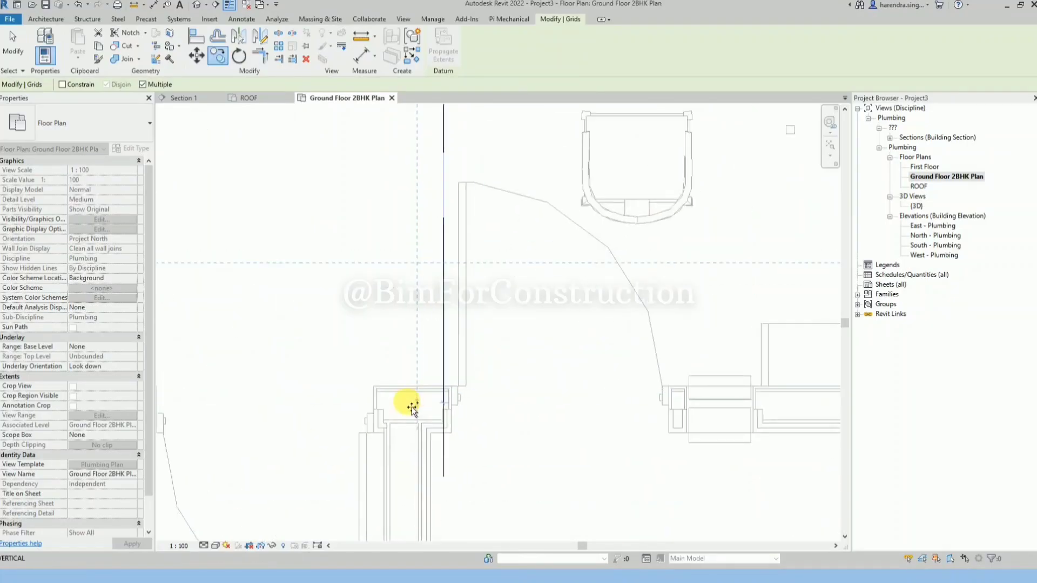
{"action": "scroll", "coordinate": [423, 411], "scroll_direction": "down", "scroll_amount": 5}
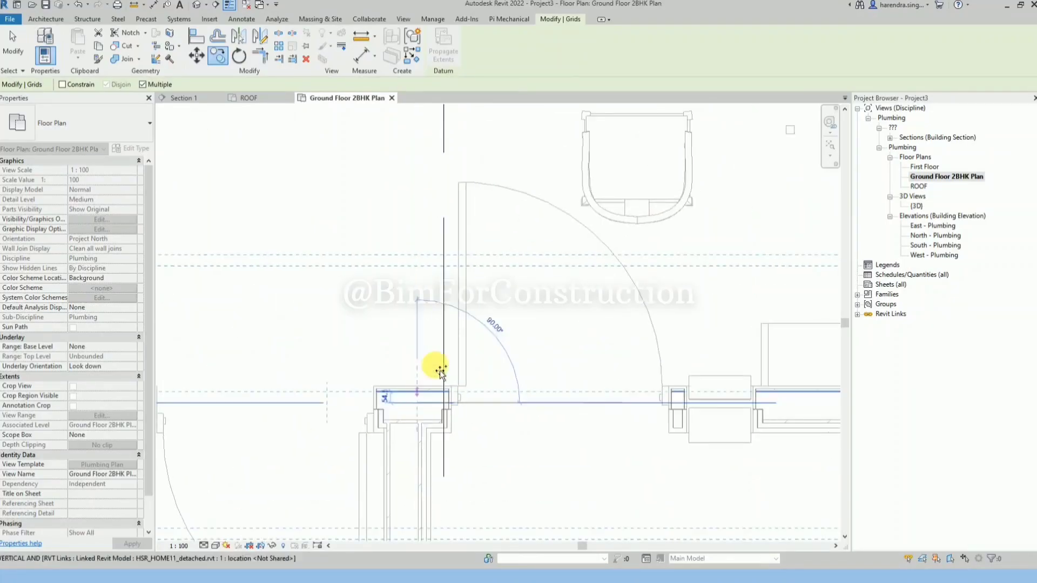
{"action": "scroll", "coordinate": [412, 423], "scroll_direction": "up", "scroll_amount": 3}
{"action": "scroll", "coordinate": [435, 415], "scroll_direction": "up", "scroll_amount": 1}
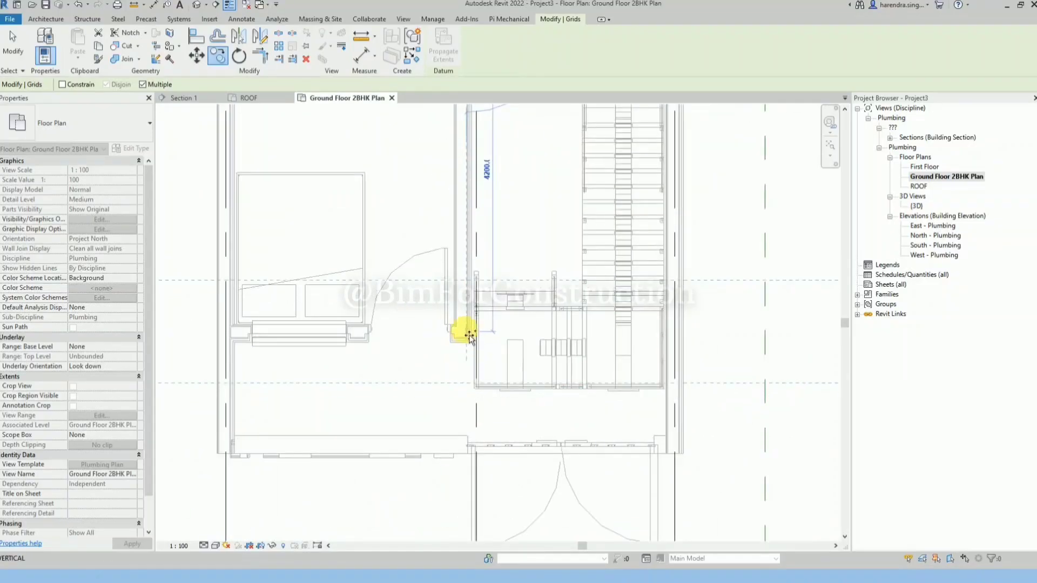
{"action": "left_click", "coordinate": [455, 351]}
{"action": "left_click", "coordinate": [472, 454]}
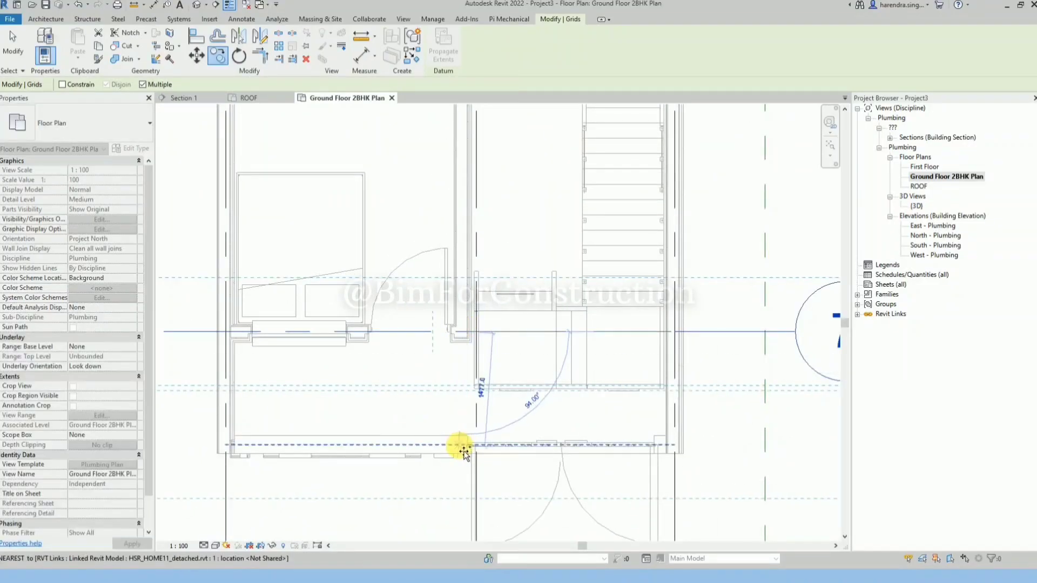
{"action": "scroll", "coordinate": [463, 447], "scroll_direction": "down", "scroll_amount": 5}
{"action": "key", "text": "Escape"}
{"action": "key", "text": "Escape"}
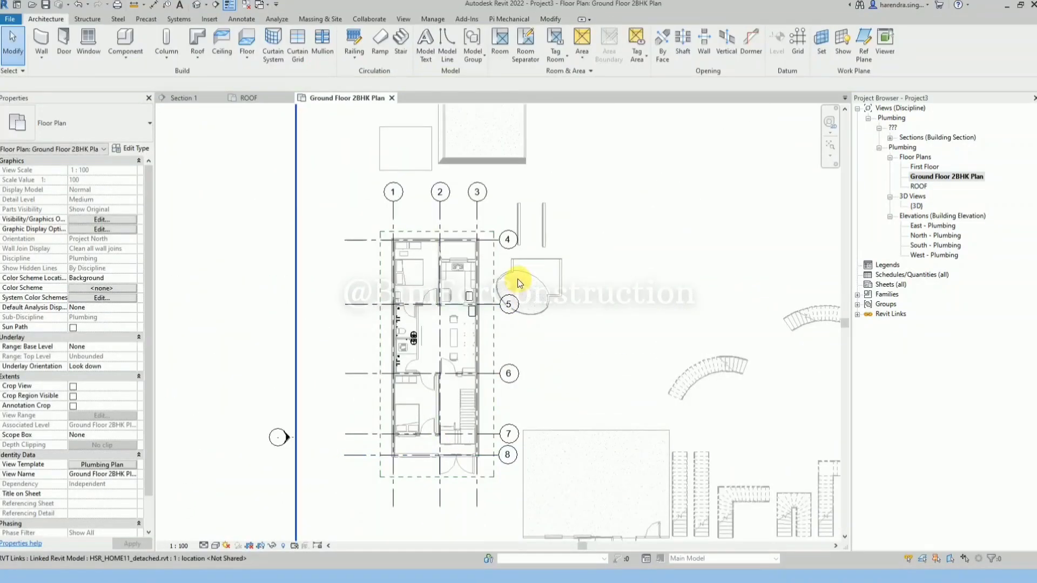
- Rename the uppermost horizontal grid line as A and the one below it as B
{"action": "scroll", "coordinate": [519, 457], "scroll_direction": "up", "scroll_amount": 1}
{"action": "scroll", "coordinate": [522, 453], "scroll_direction": "down", "scroll_amount": 1}
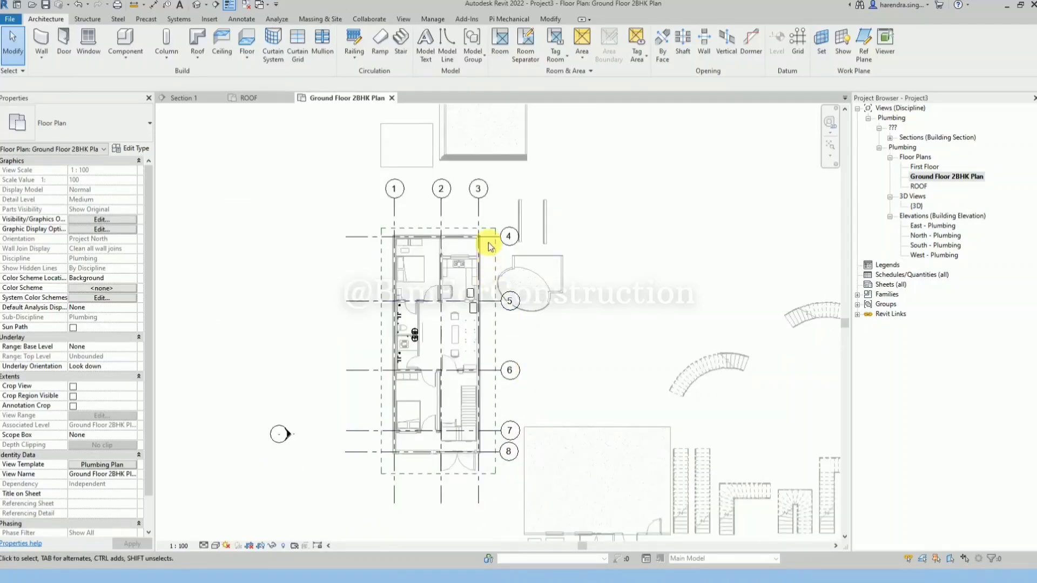
{"action": "left_click", "coordinate": [492, 236]}
{"action": "left_click", "coordinate": [111, 190]}
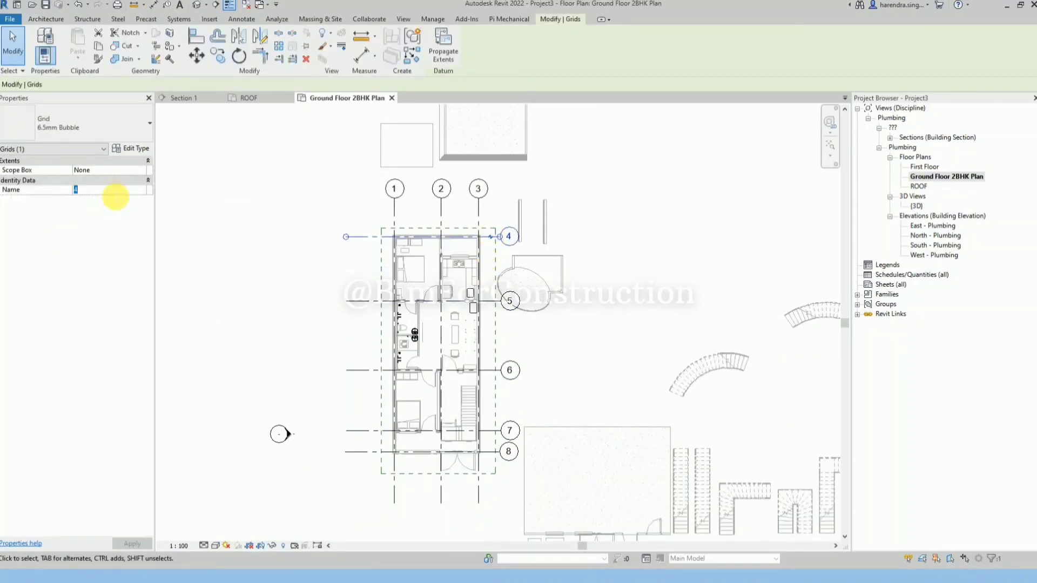
{"action": "type", "text": "A"}
{"action": "left_click", "coordinate": [567, 197]}
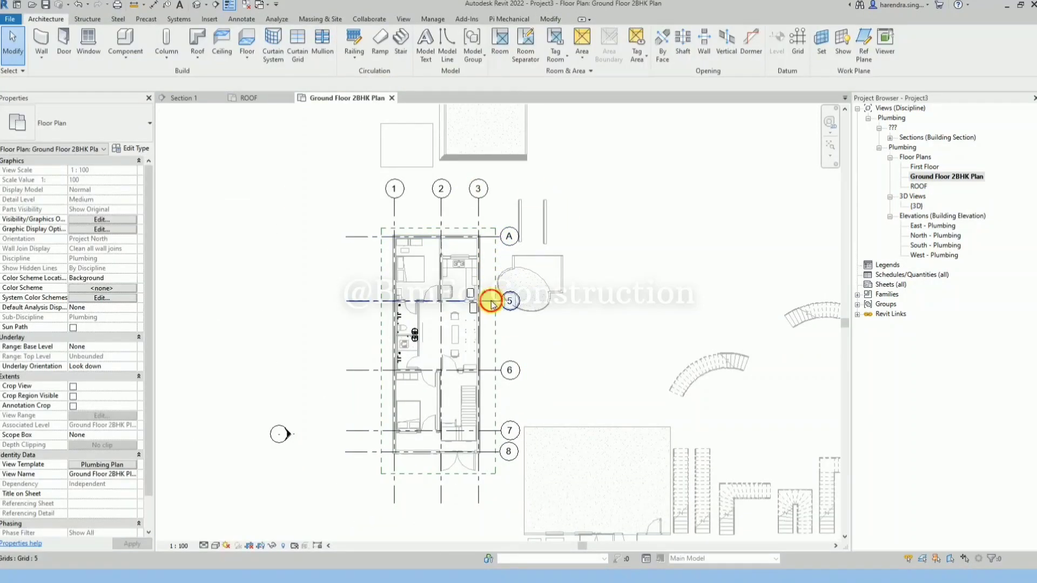
{"action": "left_click", "coordinate": [493, 301]}
{"action": "left_click", "coordinate": [102, 189]}
{"action": "type", "text": "B"}
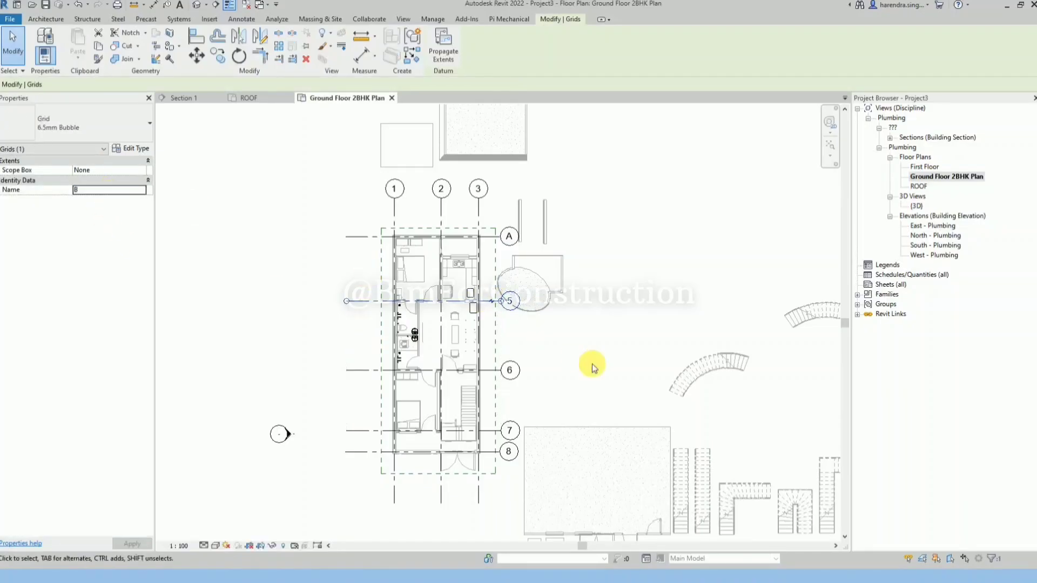
{"action": "left_click", "coordinate": [592, 364]}
- Rename the third horizontal grid line as C and the fourth as D
{"action": "left_click", "coordinate": [481, 372]}
{"action": "left_click", "coordinate": [103, 190]}
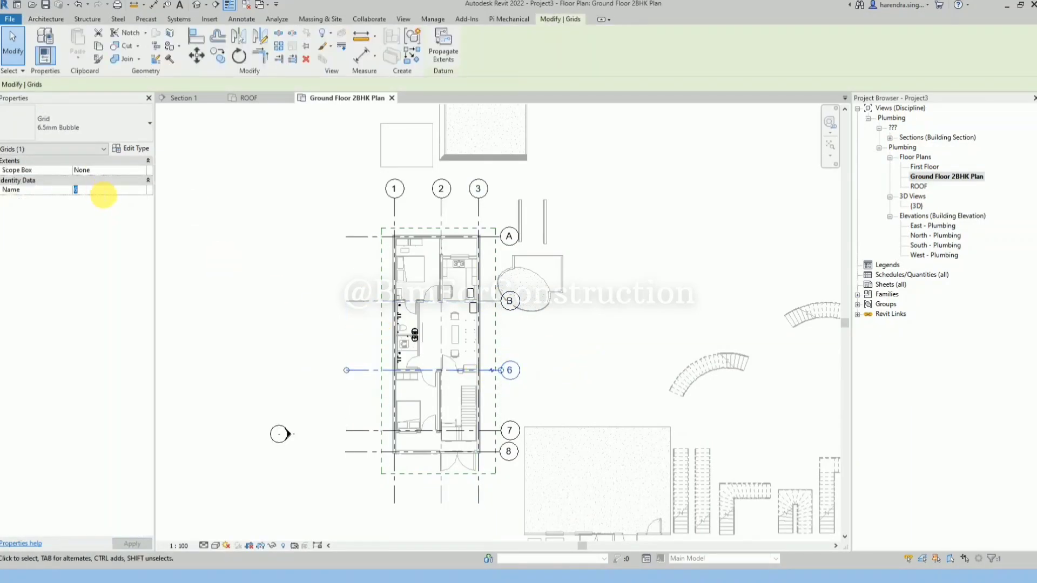
{"action": "type", "text": "C"}
{"action": "left_click", "coordinate": [608, 328]}
{"action": "scroll", "coordinate": [504, 464], "scroll_direction": "up", "scroll_amount": 2}
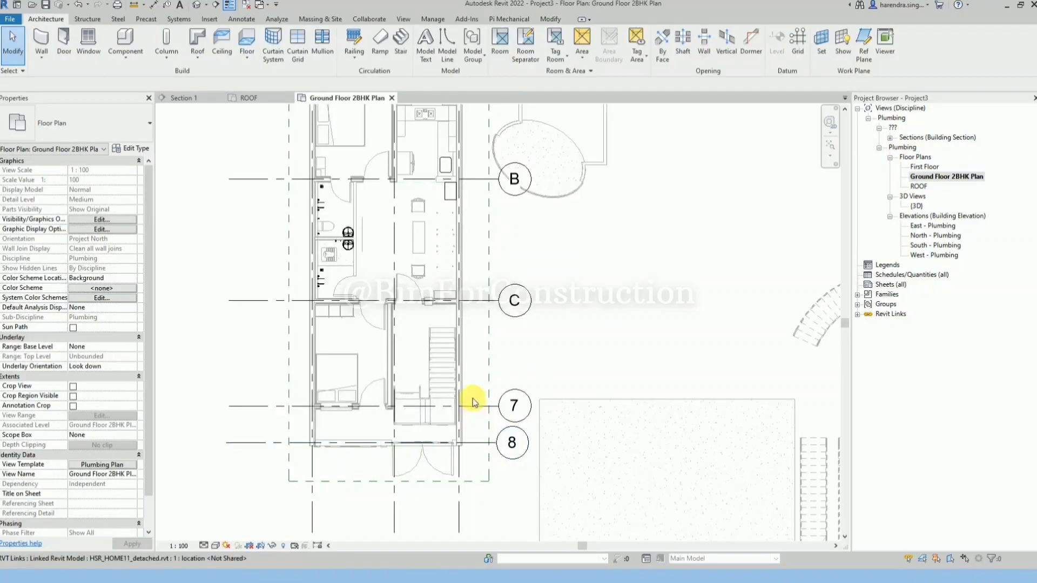
{"action": "left_click", "coordinate": [487, 430]}
{"action": "left_click", "coordinate": [111, 190]}
{"action": "type", "text": "D"}
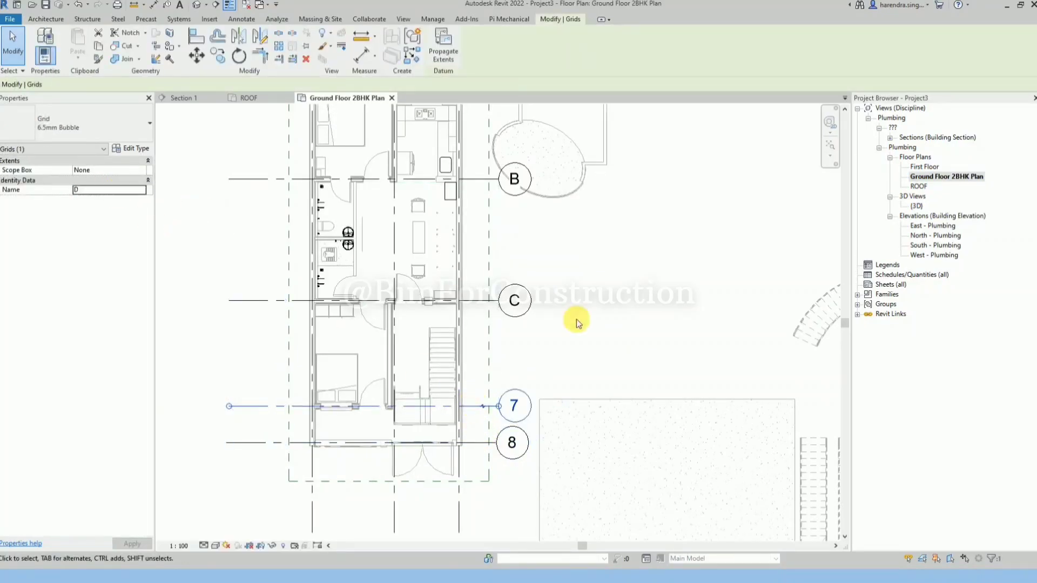
{"action": "left_click", "coordinate": [574, 317]}
- Rename the lowest horizontal grid line, along the lower exterior wall, as E
{"action": "left_click", "coordinate": [475, 443]}
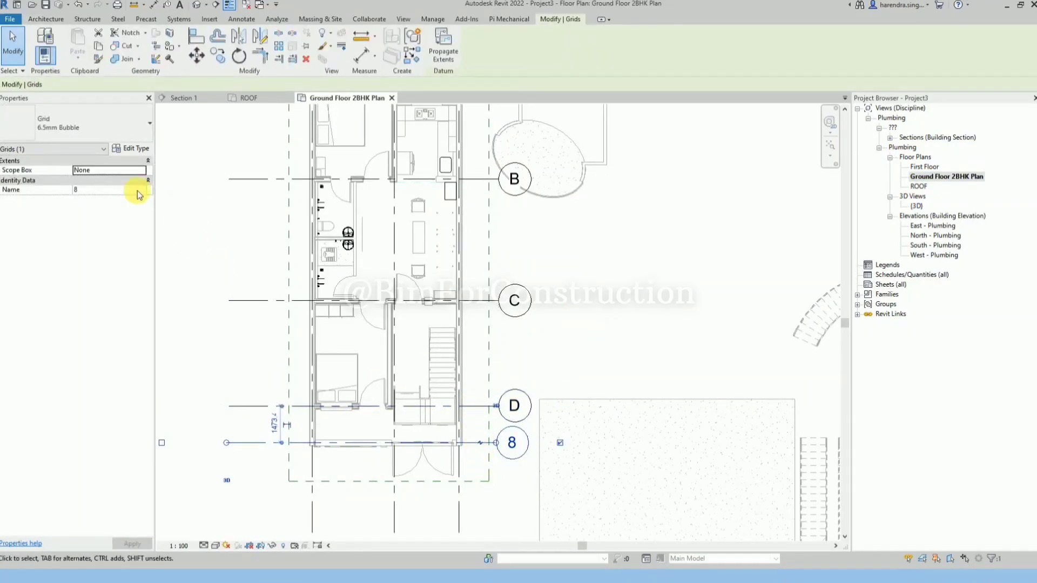
{"action": "left_click", "coordinate": [117, 190]}
{"action": "type", "text": "E"}
{"action": "left_click", "coordinate": [572, 319]}
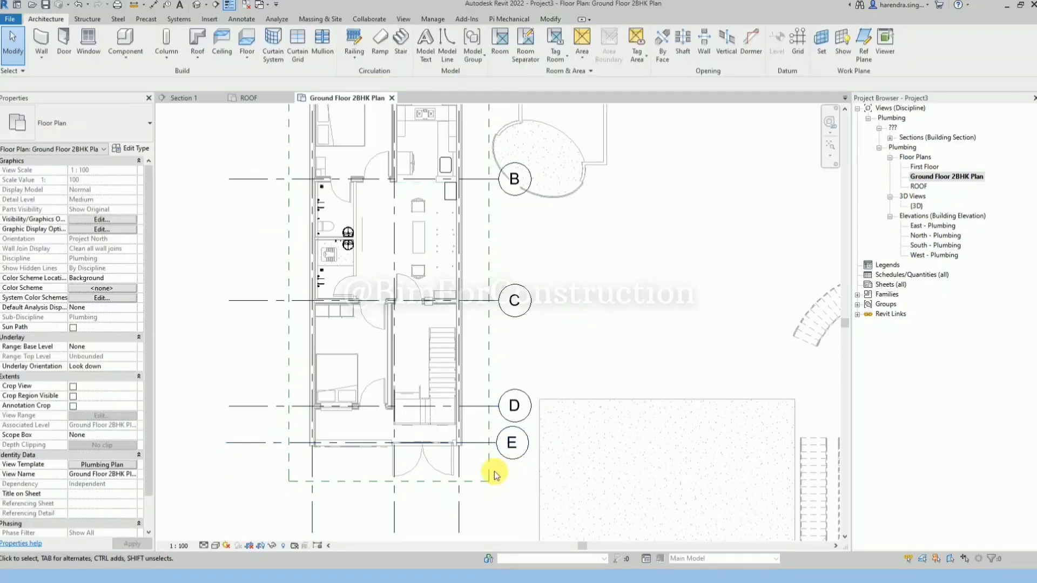
- Adjust the right end of grid line E so its bubble lines up with the bubble of grid D
{"action": "left_click", "coordinate": [476, 444]}
{"action": "scroll", "coordinate": [507, 453], "scroll_direction": "up", "scroll_amount": 2}
{"action": "mouse_move", "coordinate": [480, 429]}
{"action": "left_mouse_down"}
{"action": "mouse_move", "coordinate": [497, 438]}
{"action": "mouse_move", "coordinate": [484, 435]}
{"action": "left_mouse_up"}
{"action": "scroll", "coordinate": [435, 432], "scroll_direction": "down", "scroll_amount": 3}
{"action": "left_click", "coordinate": [488, 467]}
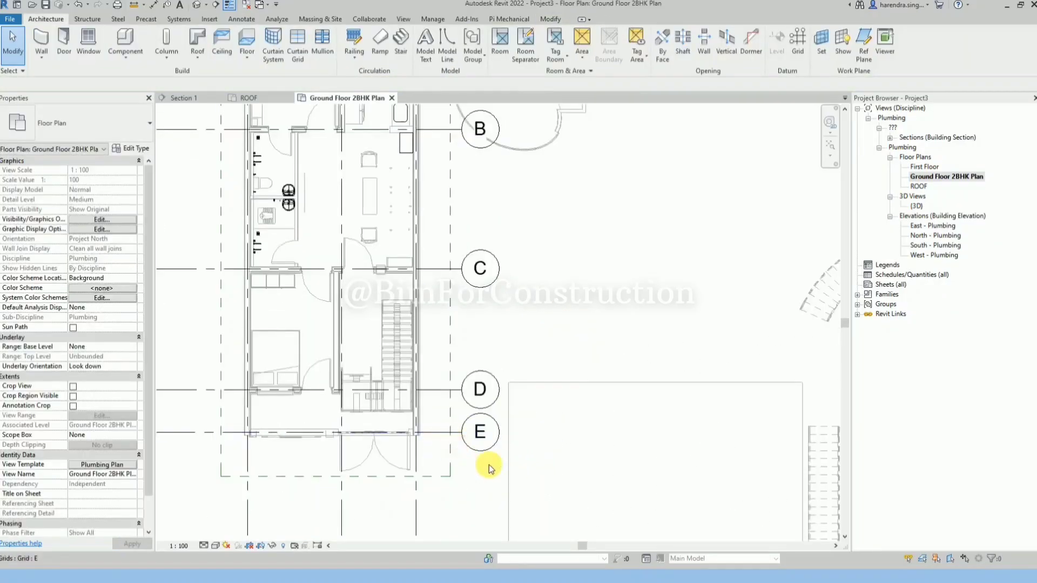
{"action": "scroll", "coordinate": [506, 477], "scroll_direction": "down", "scroll_amount": 2}
{"action": "scroll", "coordinate": [410, 424], "scroll_direction": "up", "scroll_amount": 1}
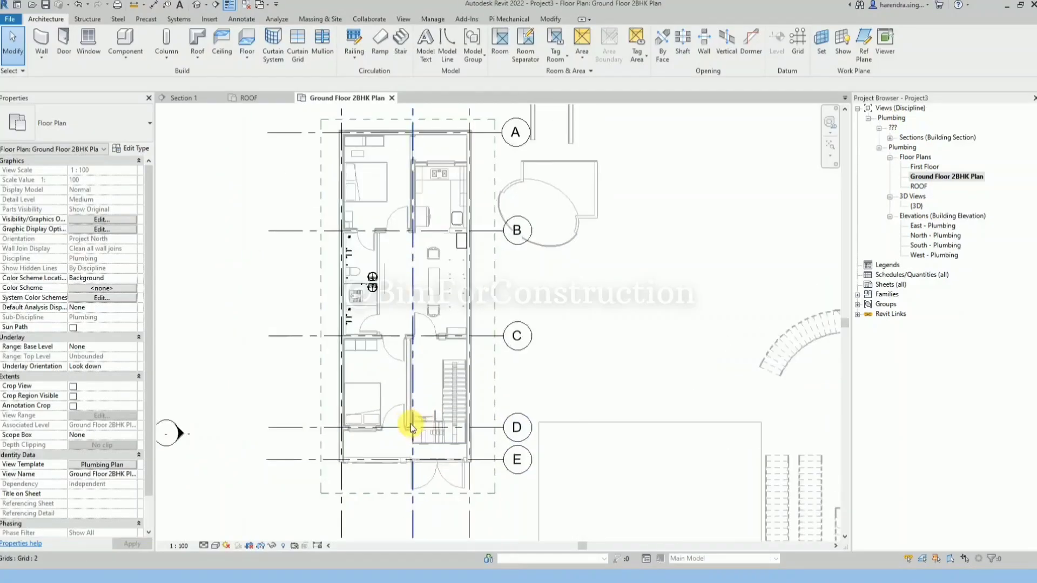
{"action": "left_click", "coordinate": [493, 241]}
{"action": "key", "text": "Escape"}
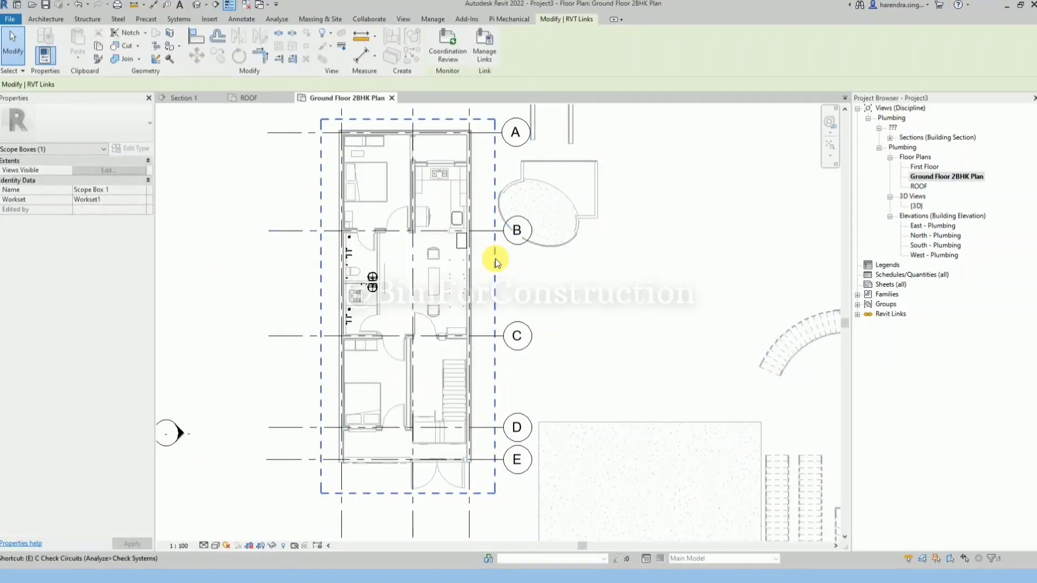
{"action": "scroll", "coordinate": [494, 263], "scroll_direction": "down", "scroll_amount": 2}
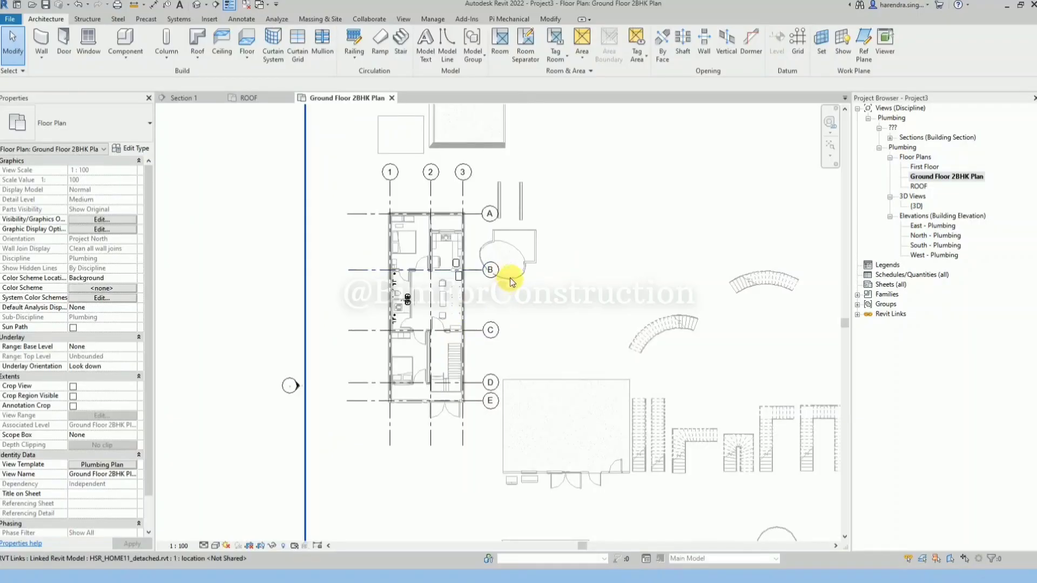
{"action": "left_click", "coordinate": [507, 276]}
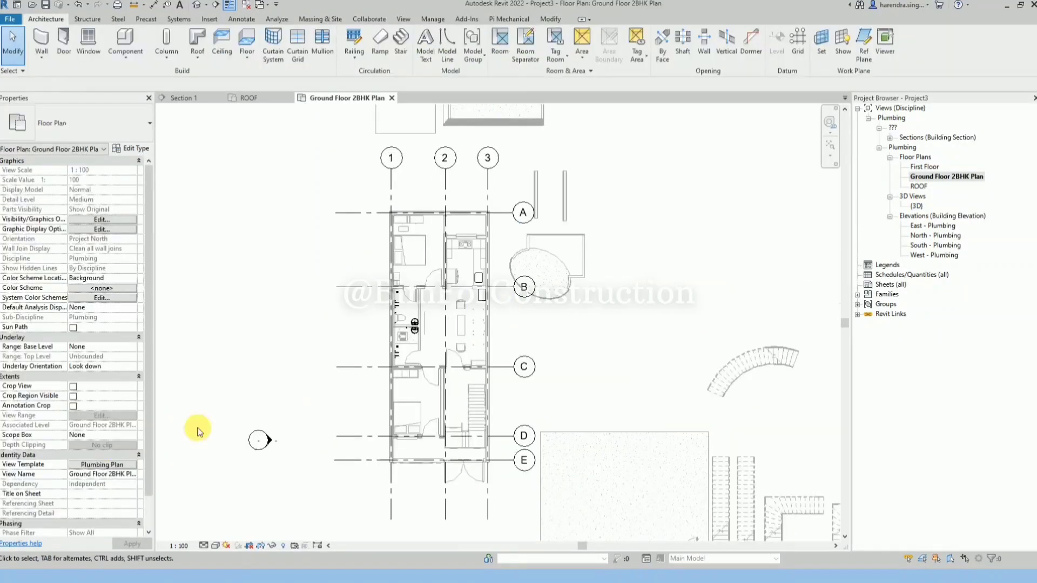
- Show the grid bubbles at the left ends of grid lines A and B
{"action": "left_click", "coordinate": [339, 212]}
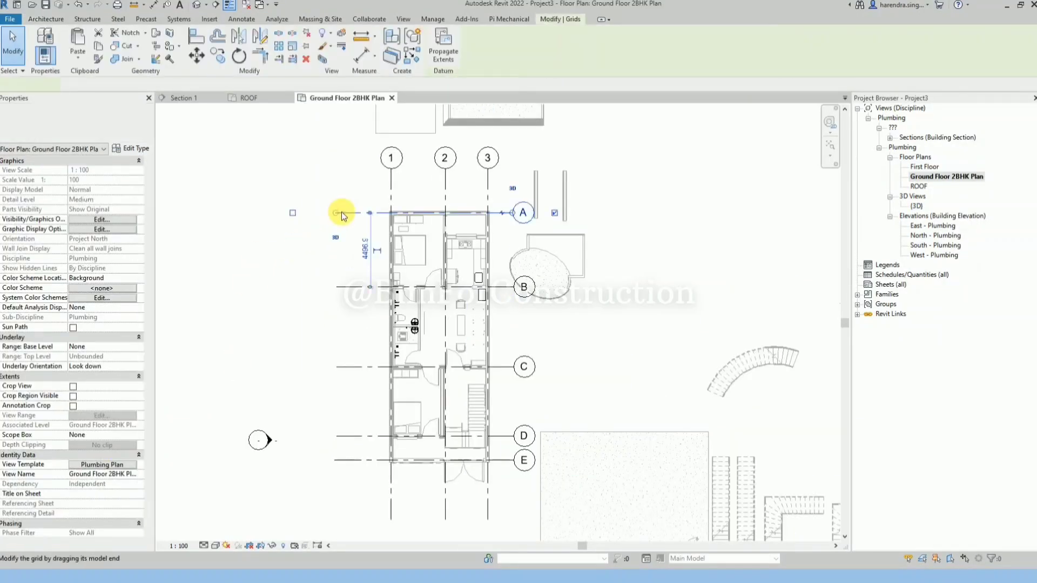
{"action": "left_click", "coordinate": [293, 213]}
{"action": "left_click", "coordinate": [297, 244]}
{"action": "left_click", "coordinate": [347, 287]}
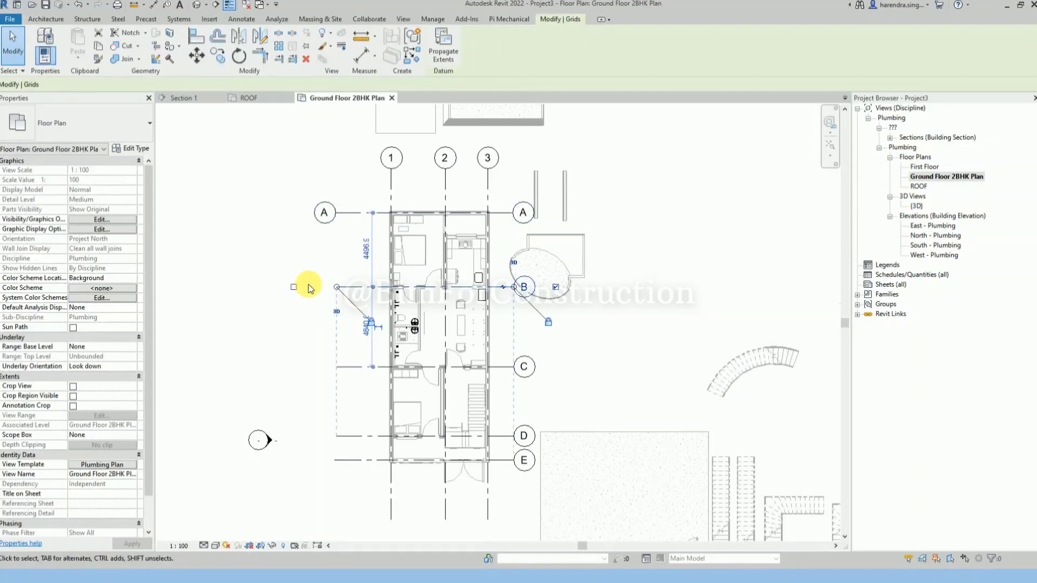
{"action": "left_click", "coordinate": [293, 287]}
{"action": "left_click", "coordinate": [278, 238]}
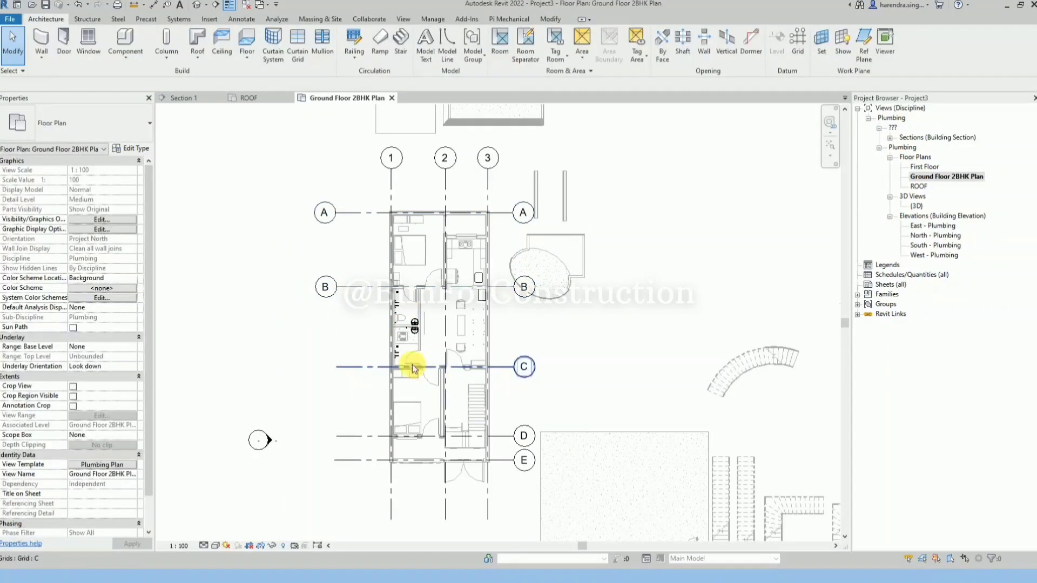
- Show the grid bubbles at the left ends of grid lines C, D and E
{"action": "left_click", "coordinate": [354, 366]}
{"action": "left_click", "coordinate": [293, 367]}
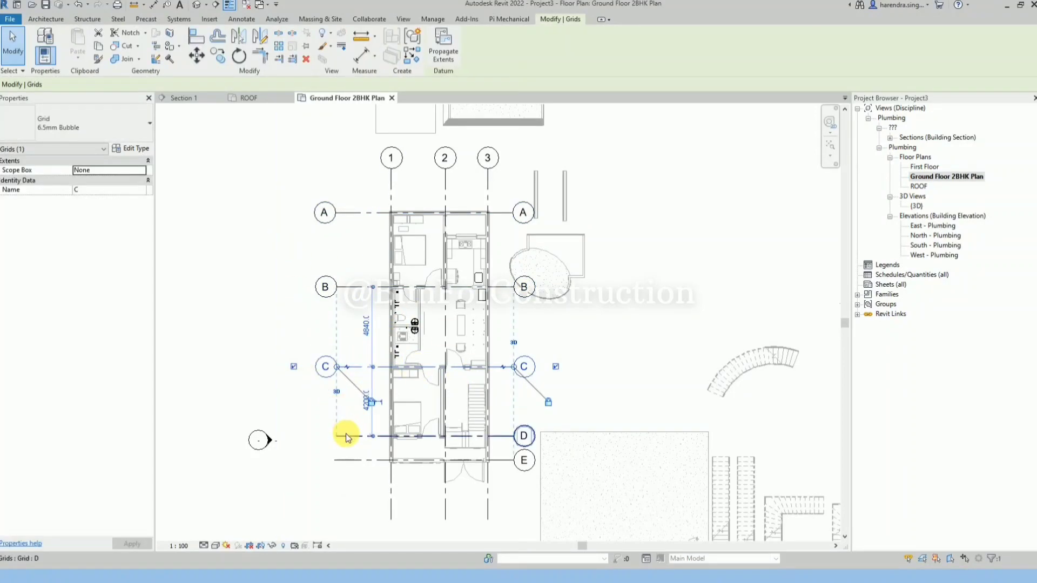
{"action": "left_click", "coordinate": [346, 436]}
{"action": "left_click", "coordinate": [293, 437]}
{"action": "left_click", "coordinate": [343, 460]}
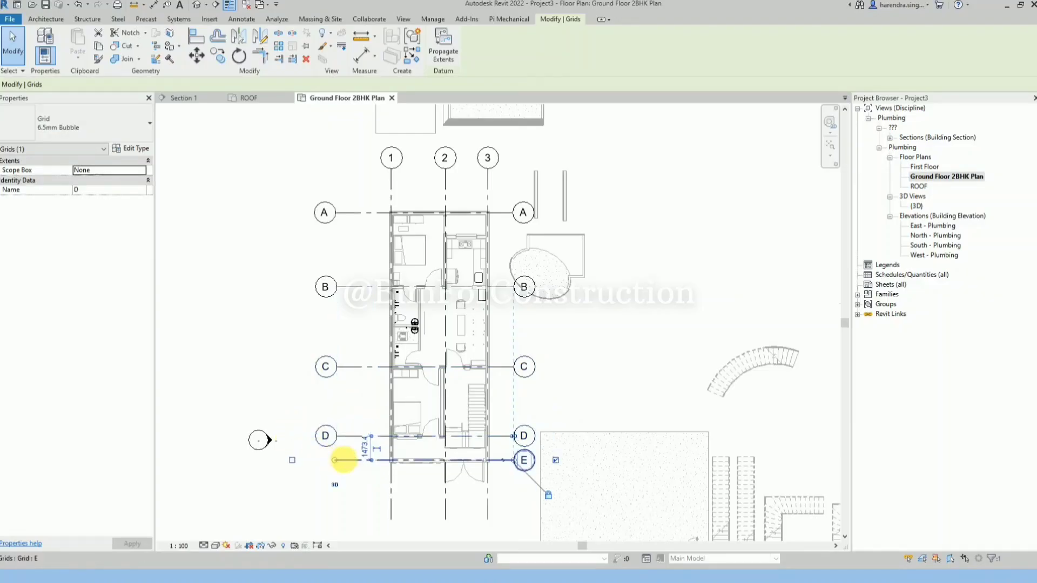
{"action": "left_click", "coordinate": [292, 460]}
{"action": "left_click", "coordinate": [272, 337]}
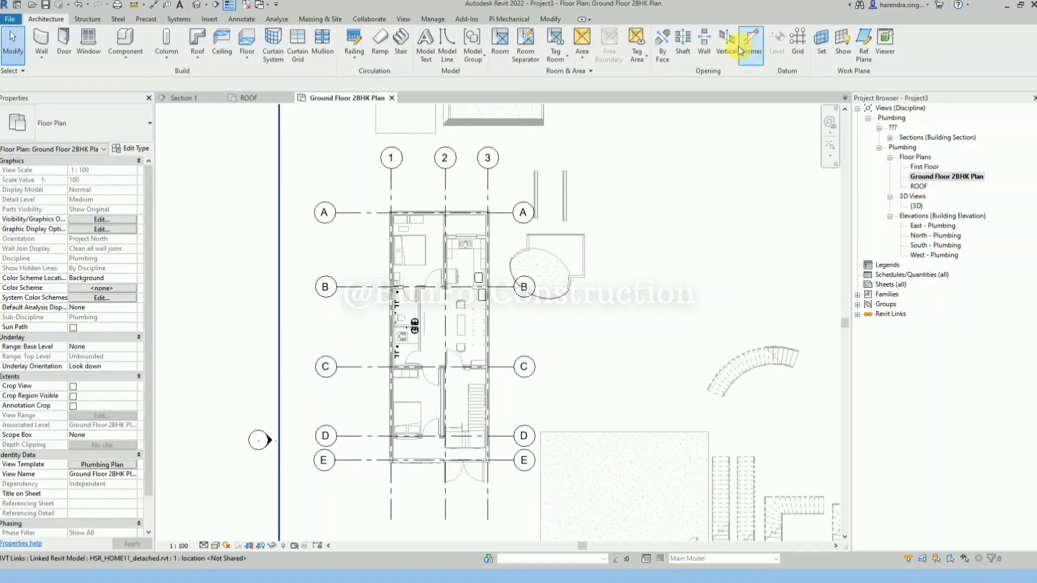
{"action": "left_click", "coordinate": [372, 19]}
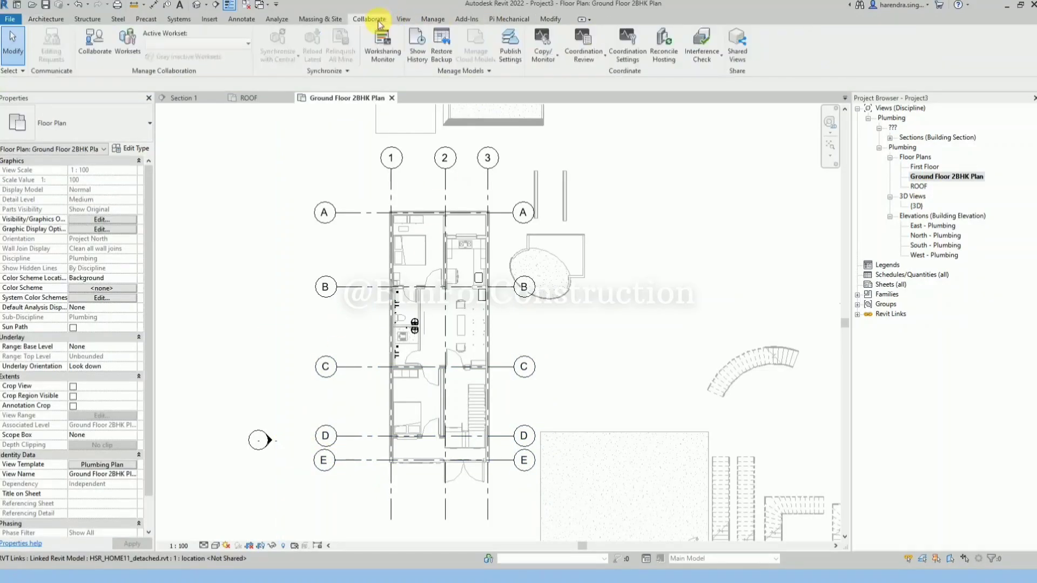
{"action": "left_click", "coordinate": [467, 251]}
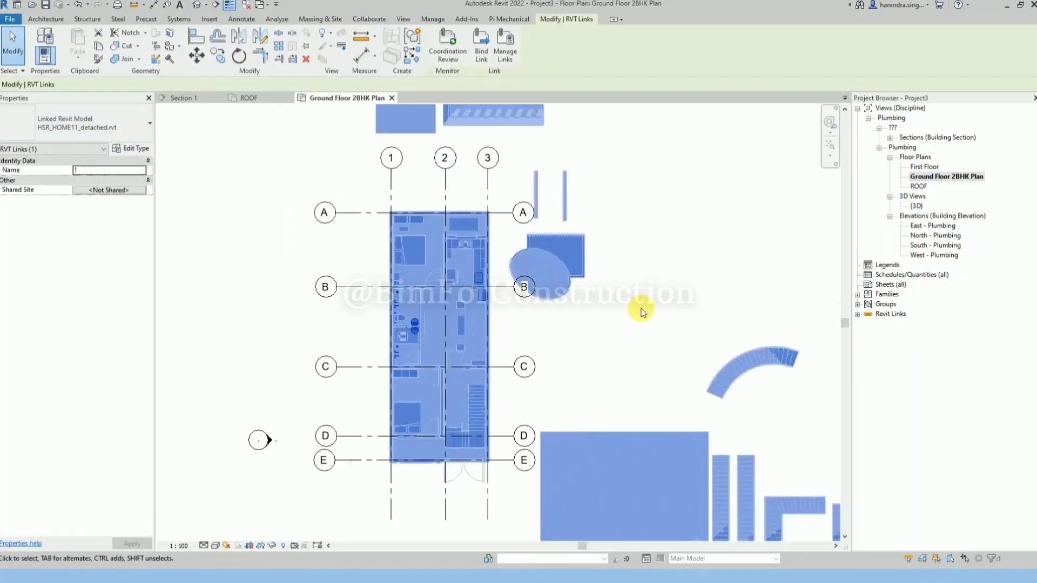
{"action": "left_click", "coordinate": [643, 283]}
{"action": "key", "text": "v"}
{"action": "key", "text": "v"}
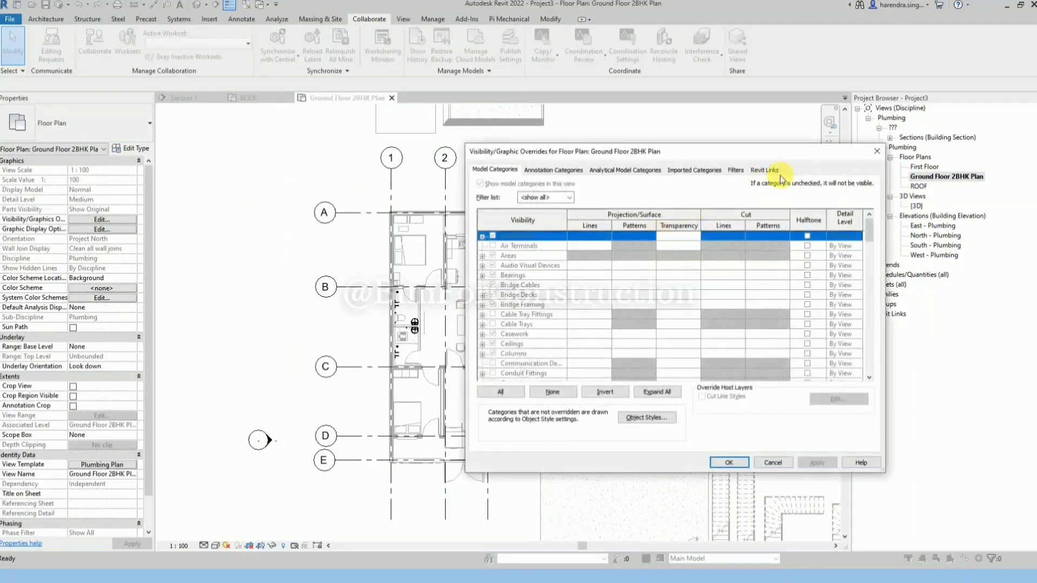
{"action": "key", "text": "Escape"}
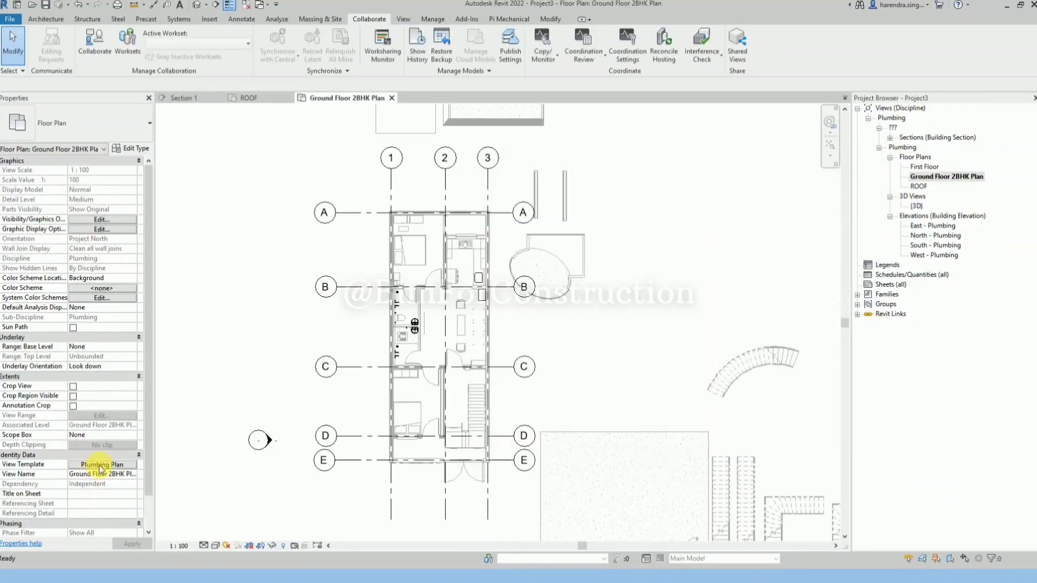
- Set the view template of the Ground Floor 2BHK Plan view to None
{"action": "left_click", "coordinate": [102, 464]}
{"action": "left_click", "coordinate": [372, 258]}
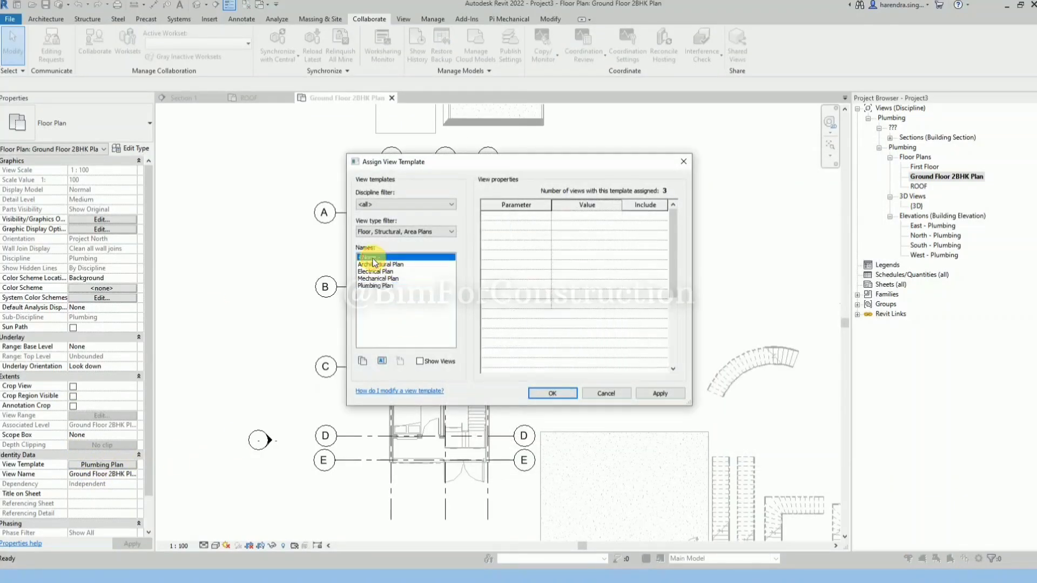
{"action": "left_click", "coordinate": [543, 394]}
- Examine the linked model's display settings in the floor plan's visibility/graphic overrides
{"action": "key", "text": "v"}
{"action": "key", "text": "v"}
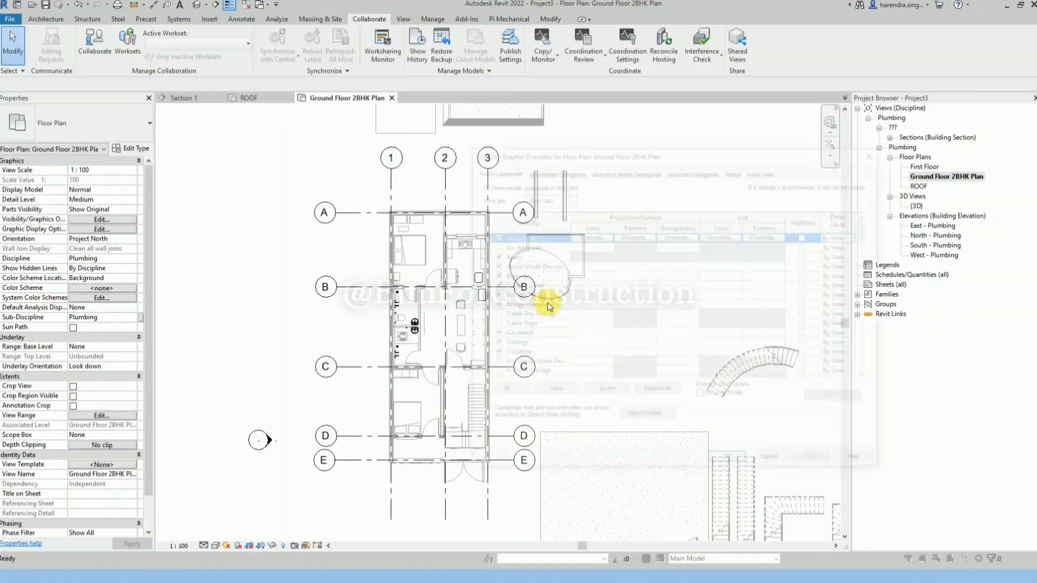
{"action": "left_click", "coordinate": [764, 169]}
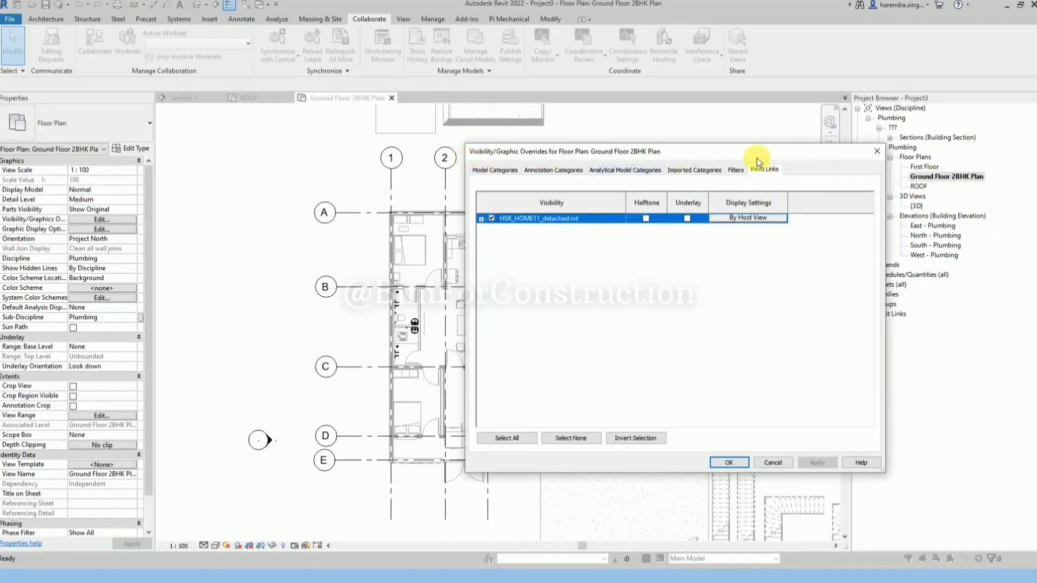
{"action": "key", "text": "Return"}
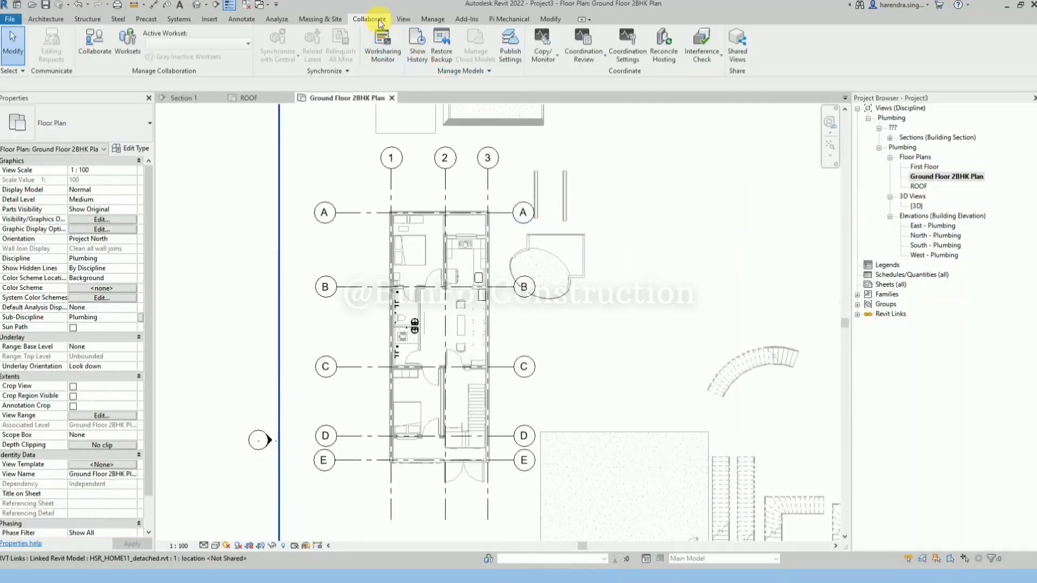
{"action": "left_click", "coordinate": [533, 60]}
{"action": "left_click", "coordinate": [555, 99]}
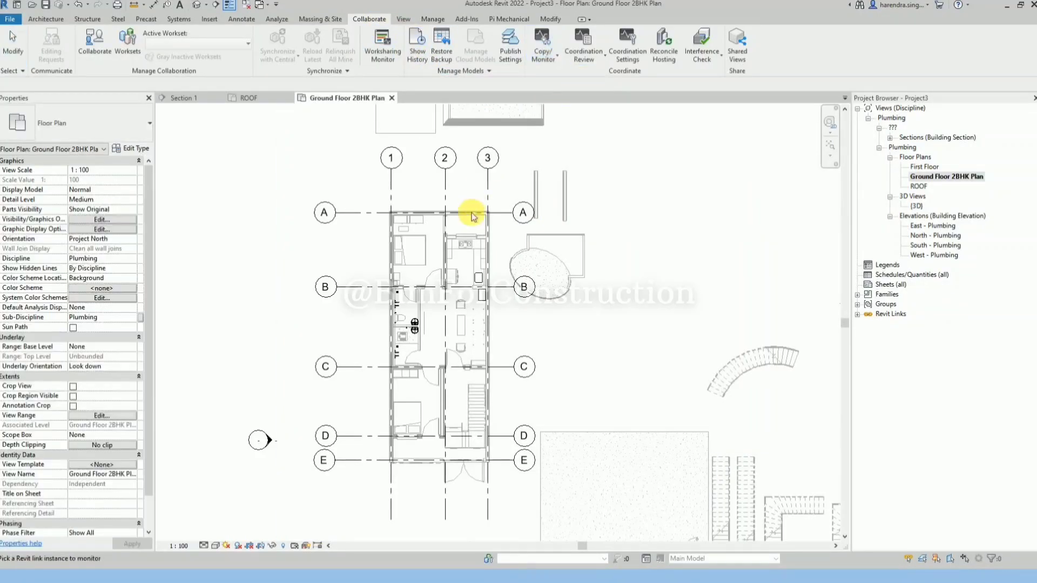
{"action": "left_click", "coordinate": [481, 244]}
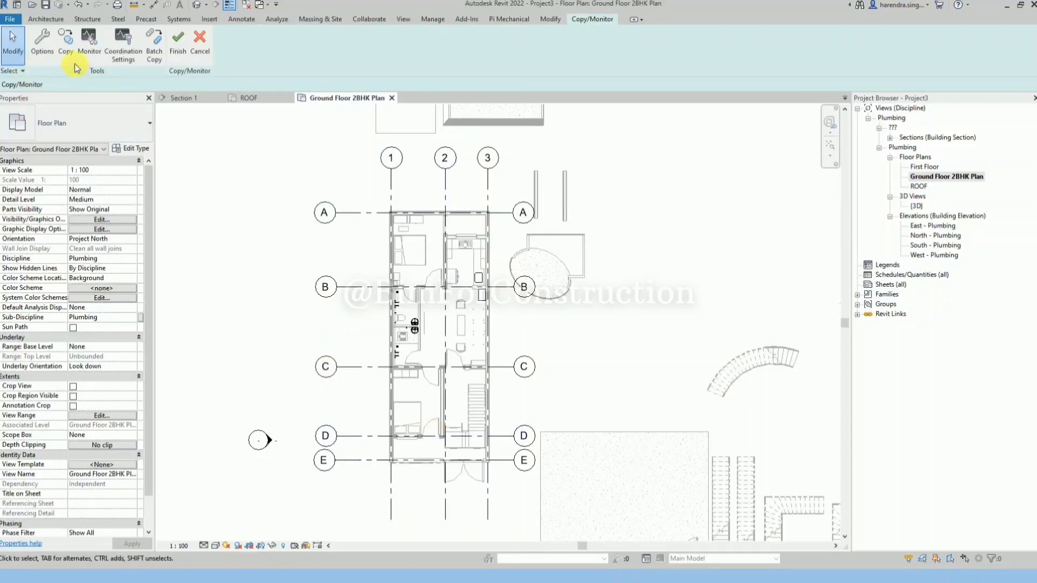
{"action": "left_click", "coordinate": [66, 49]}
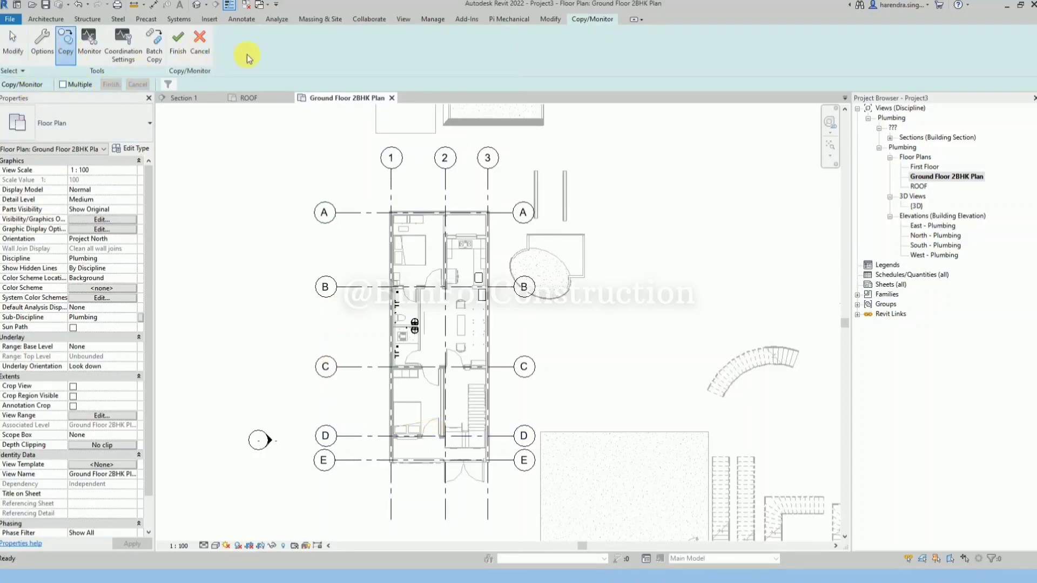
{"action": "left_click", "coordinate": [197, 39]}
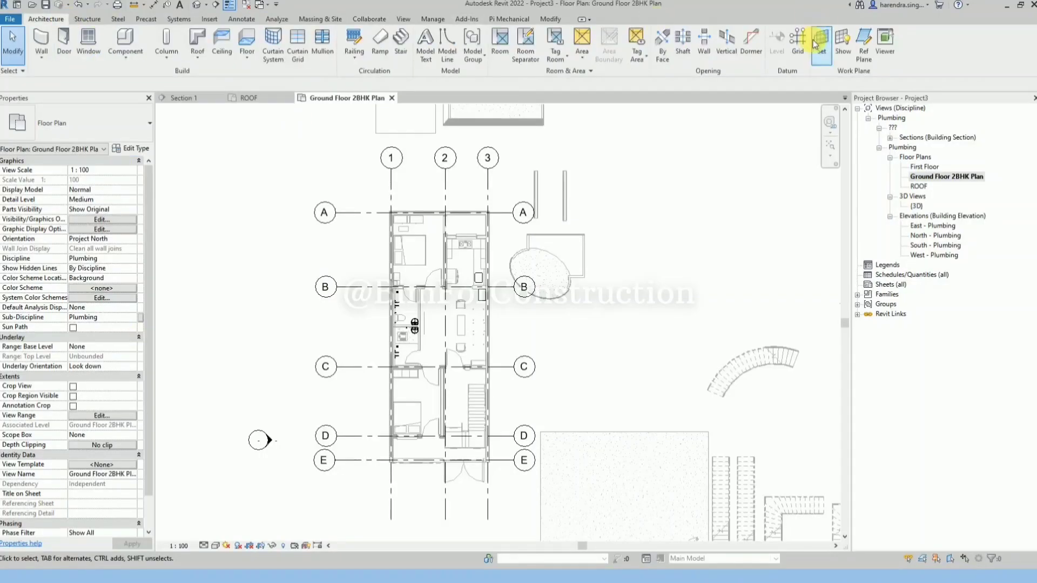
- Try to draw a curved grid line as an arc around the right end of grid line B
{"action": "left_click", "coordinate": [788, 53]}
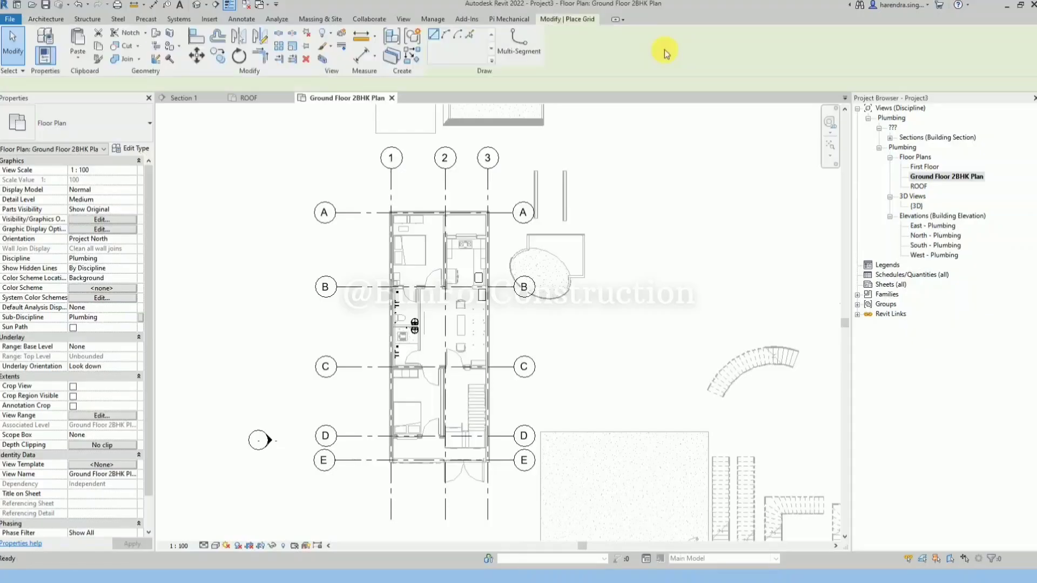
{"action": "left_click", "coordinate": [449, 37]}
{"action": "left_click", "coordinate": [508, 311]}
{"action": "left_click", "coordinate": [547, 254]}
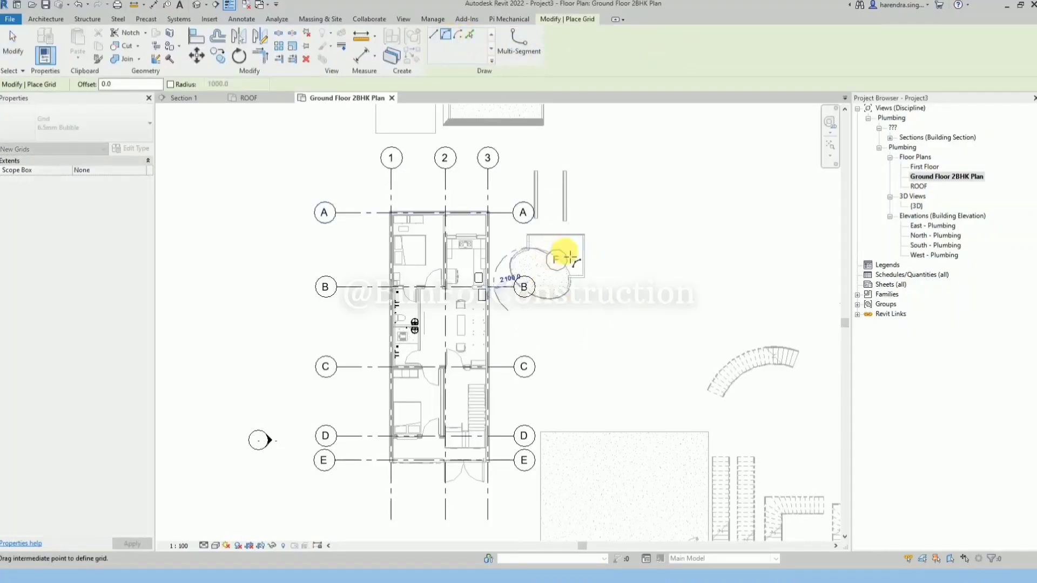
{"action": "left_click", "coordinate": [542, 270]}
{"action": "key", "text": "Escape"}
{"action": "key", "text": "Escape"}
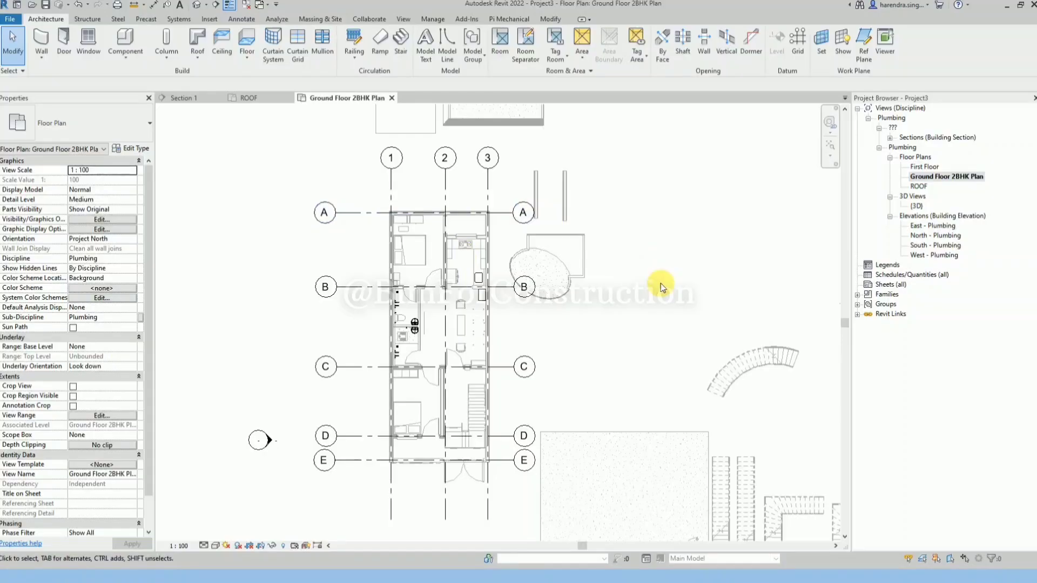
- Examine the project unit formats for distance and length under the Common discipline in an enlarged Project Units dialog
{"action": "key", "text": "u"}
{"action": "key", "text": "n"}
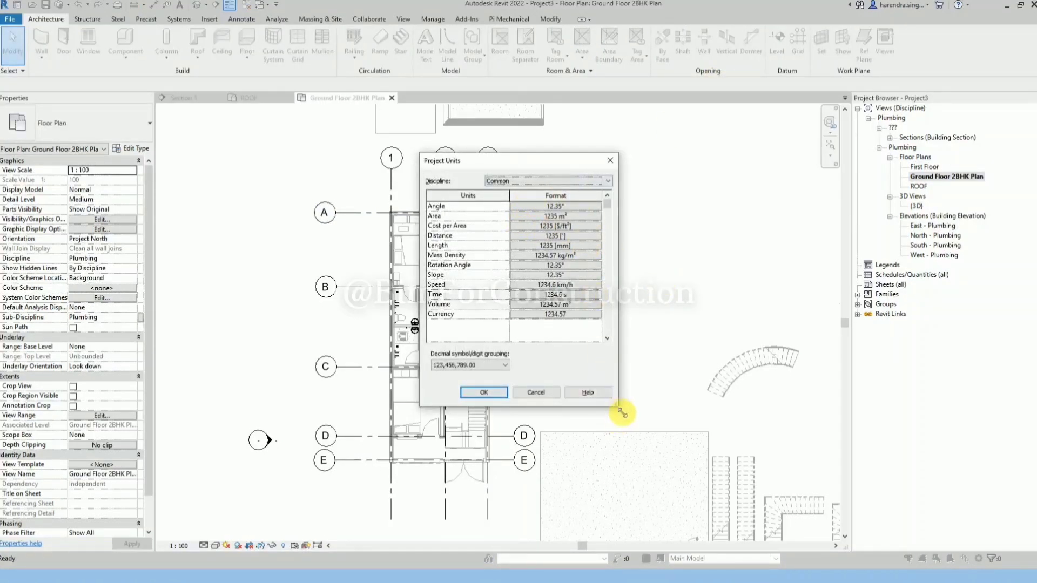
{"action": "left_click_drag", "start_coordinate": [617, 405], "coordinate": [711, 514]}
{"action": "left_click_drag", "start_coordinate": [582, 158], "coordinate": [479, 111]}
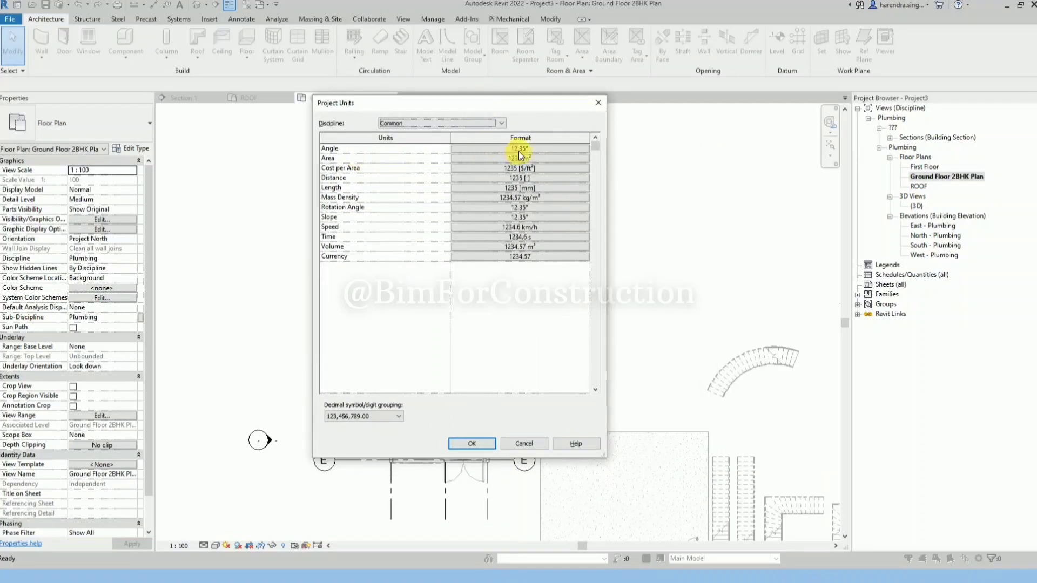
{"action": "left_click", "coordinate": [534, 178]}
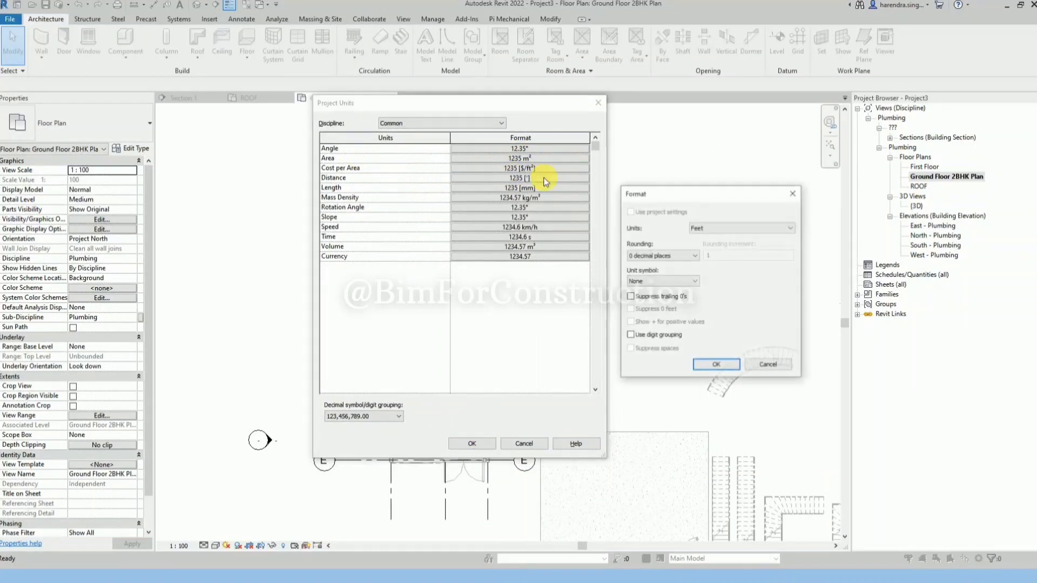
{"action": "left_click", "coordinate": [706, 228]}
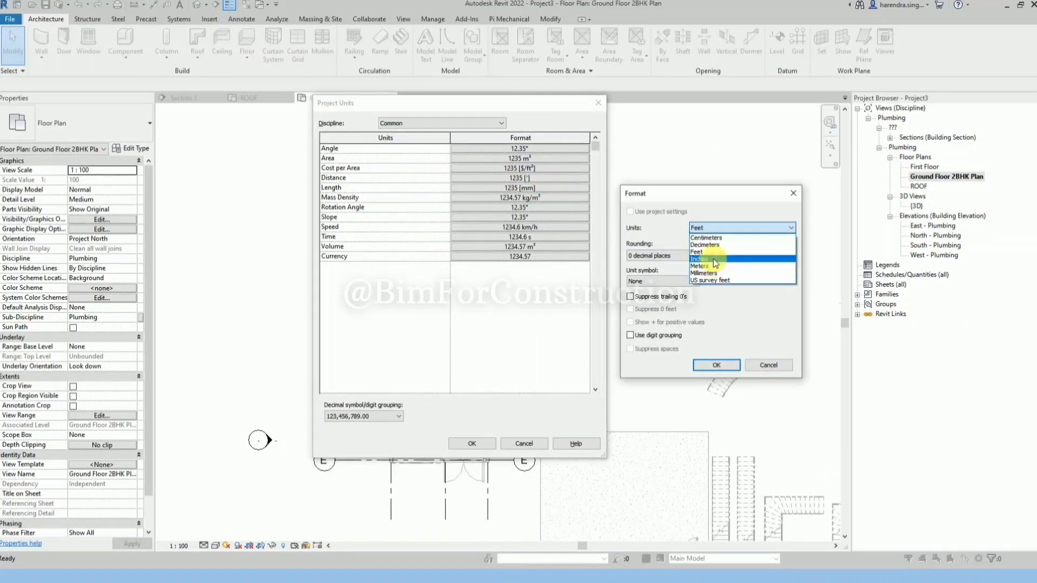
{"action": "left_click", "coordinate": [795, 200]}
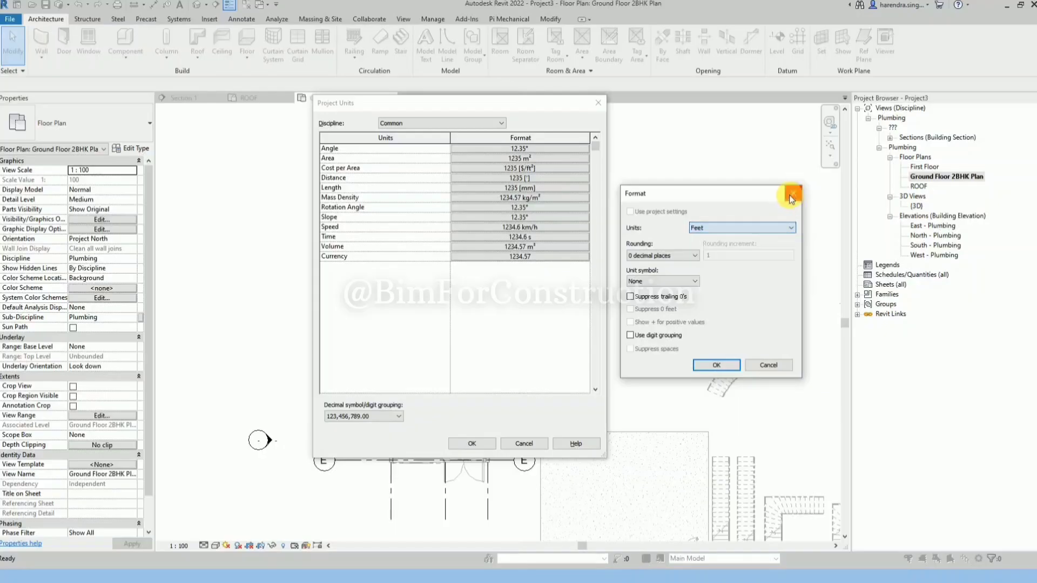
{"action": "left_click", "coordinate": [794, 192]}
{"action": "left_click", "coordinate": [530, 188]}
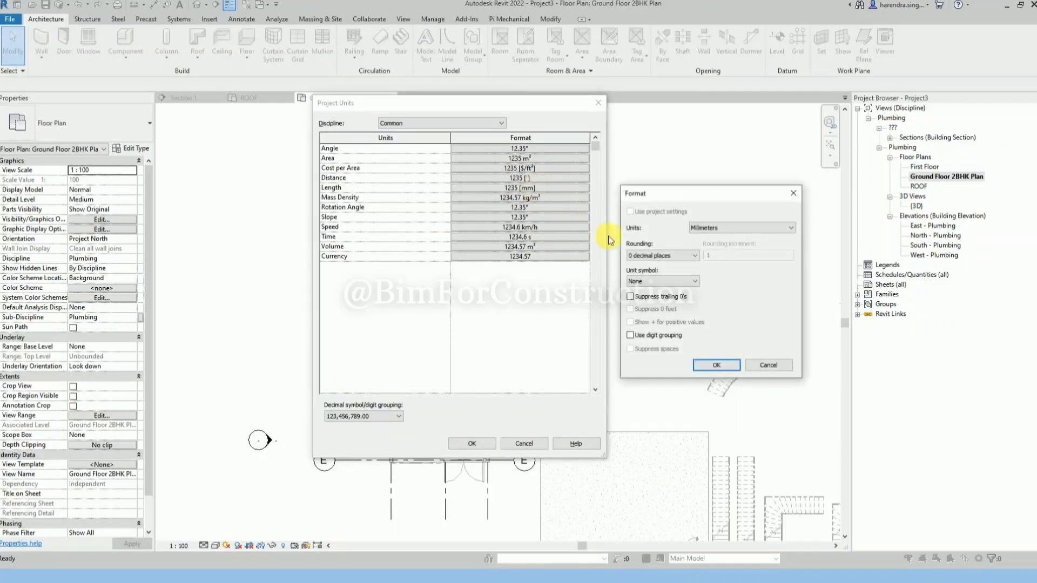
{"action": "left_click", "coordinate": [793, 194]}
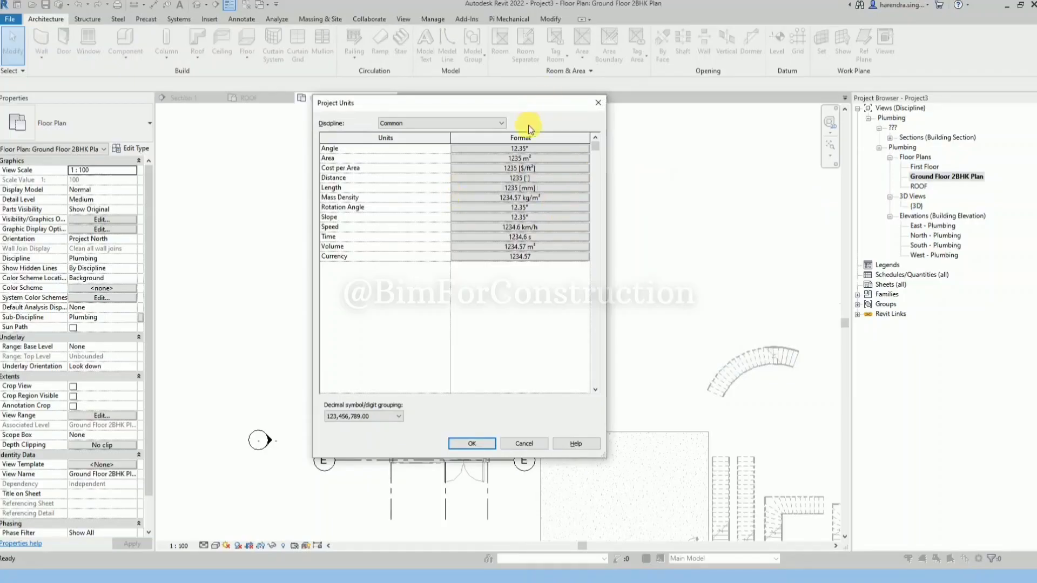
- Examine the Piping discipline's project units, including the unit options for slope, and close the project units
{"action": "left_click", "coordinate": [485, 121]}
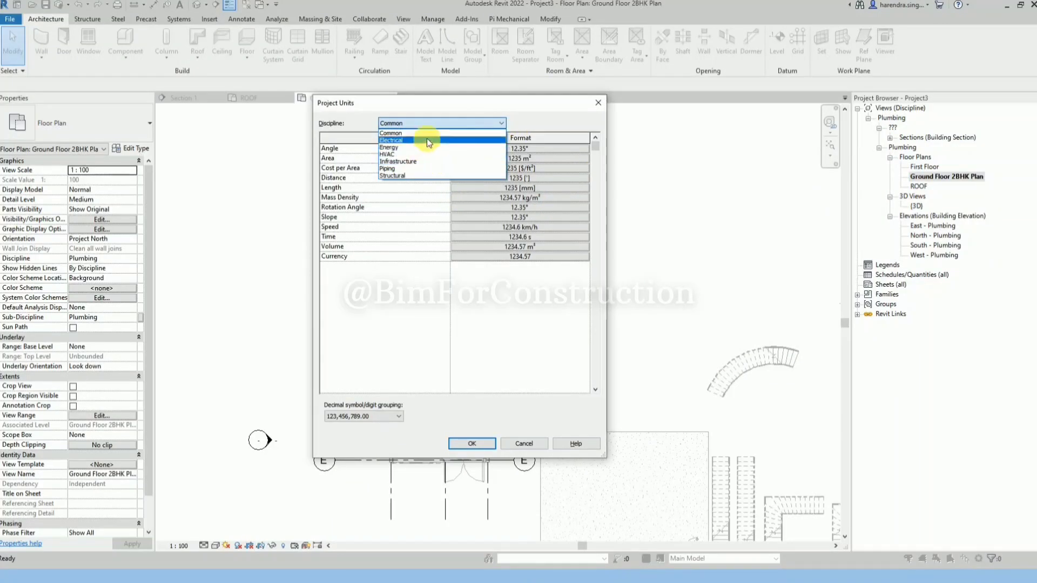
{"action": "left_click", "coordinate": [406, 169]}
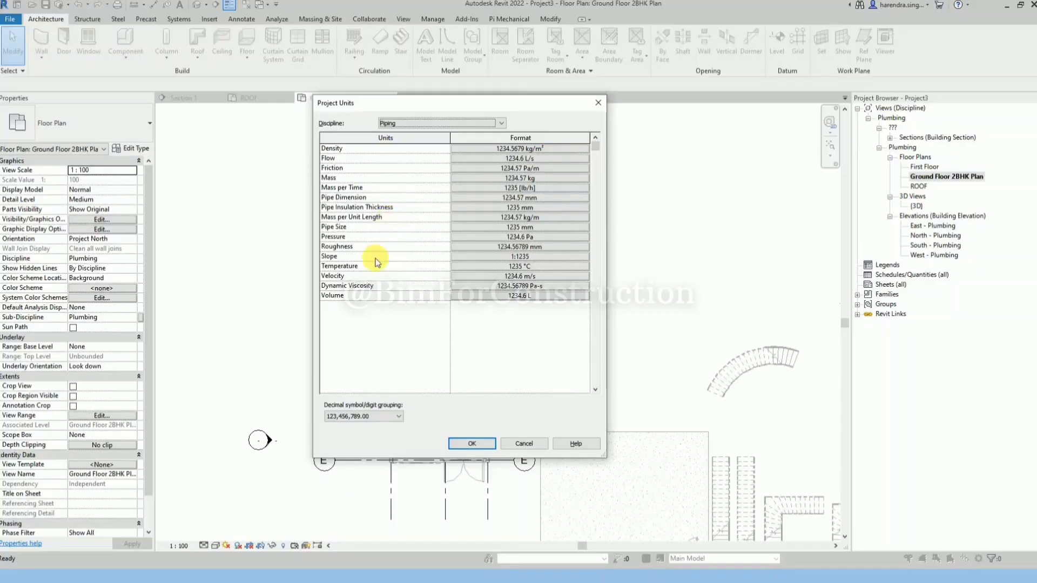
{"action": "left_click", "coordinate": [521, 256]}
{"action": "left_click", "coordinate": [737, 227]}
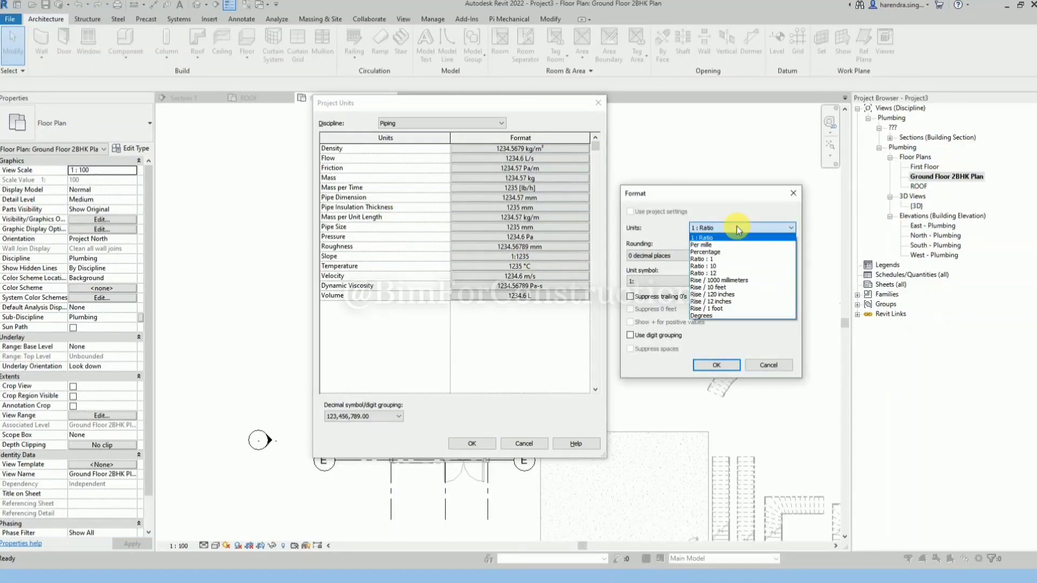
{"action": "left_click", "coordinate": [791, 193]}
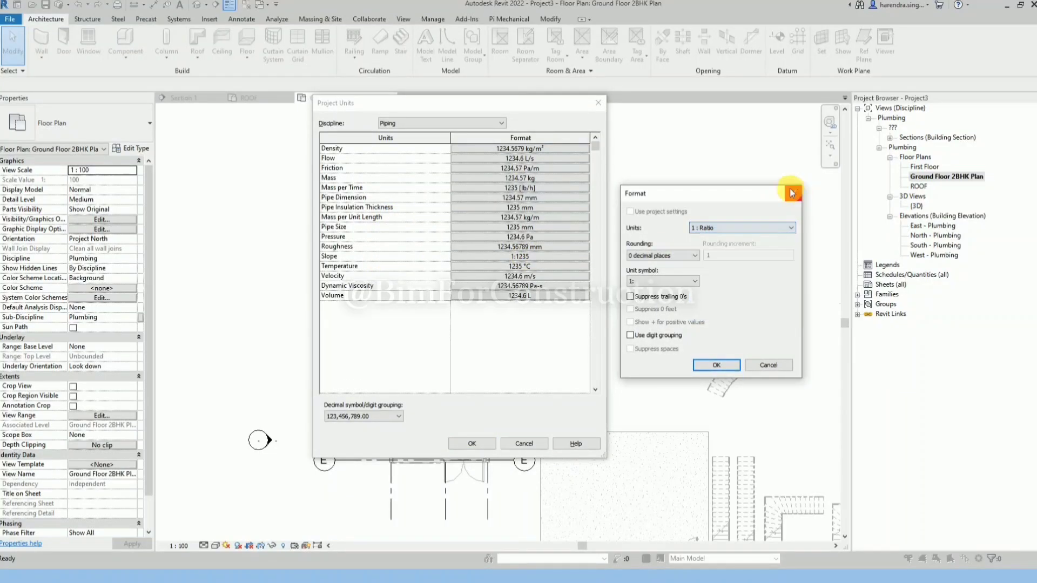
{"action": "left_click", "coordinate": [792, 193]}
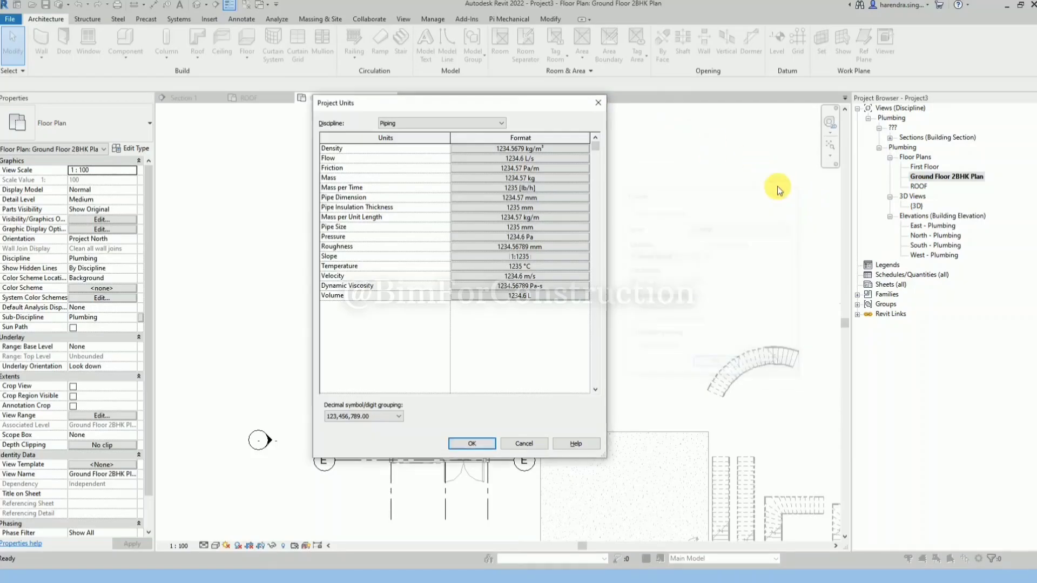
{"action": "left_click", "coordinate": [600, 110]}
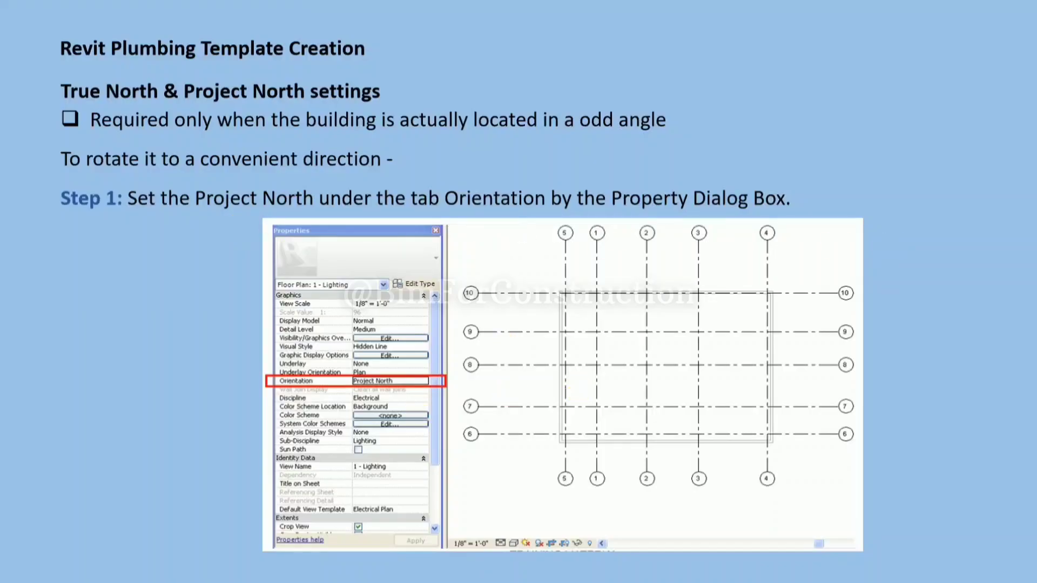
{"action": "left_click", "coordinate": [357, 275]}
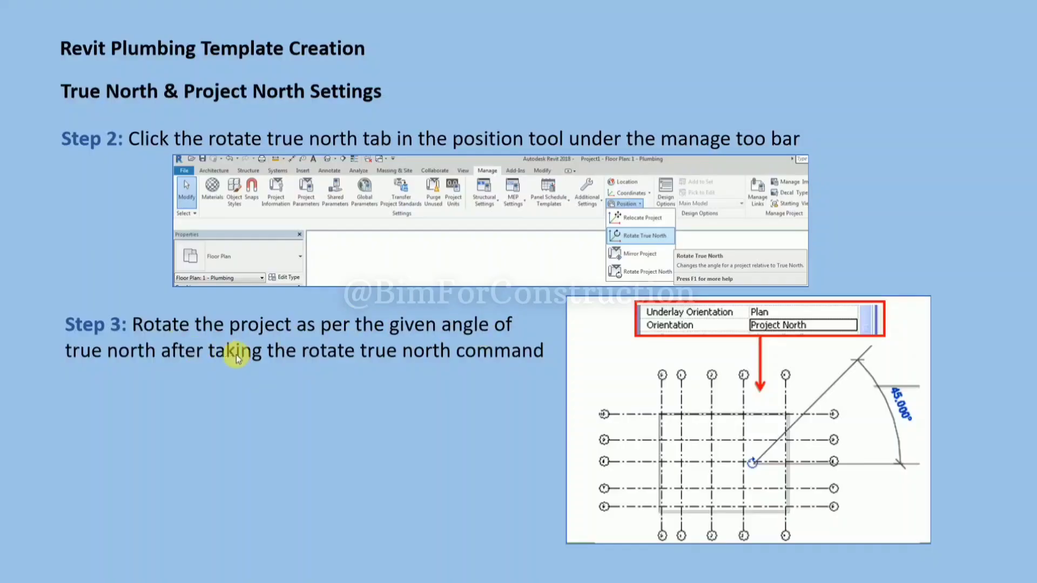
{"action": "left_click", "coordinate": [485, 358]}
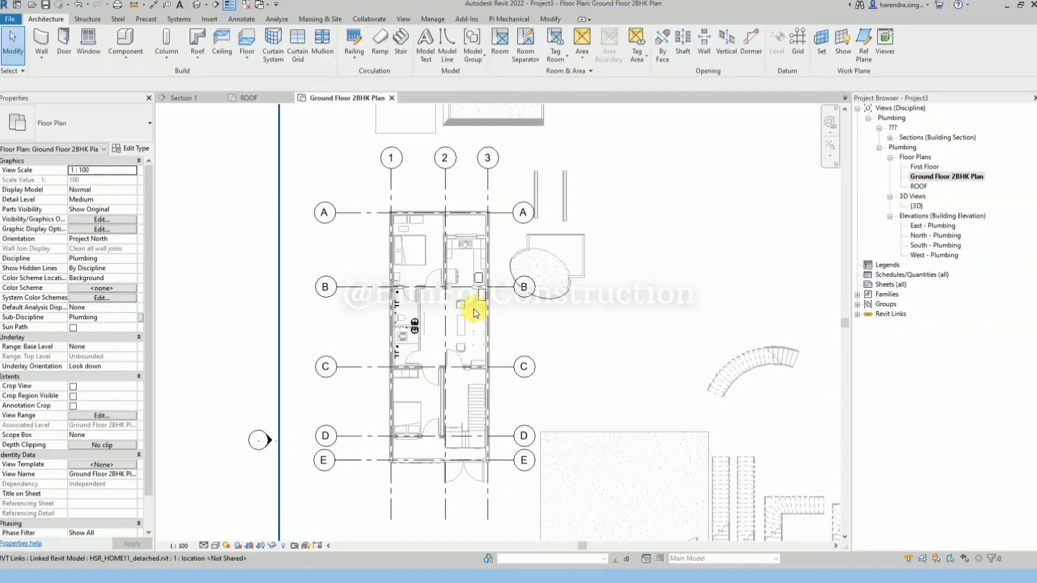
{"action": "scroll", "coordinate": [474, 313], "scroll_direction": "down", "scroll_amount": 3}
{"action": "left_click", "coordinate": [447, 281]}
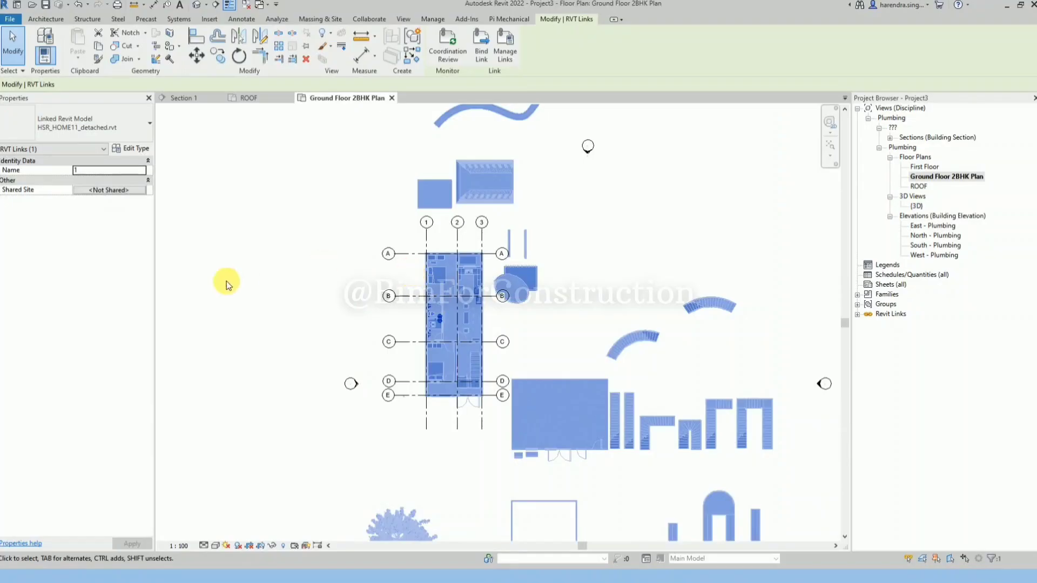
{"action": "left_click", "coordinate": [226, 281]}
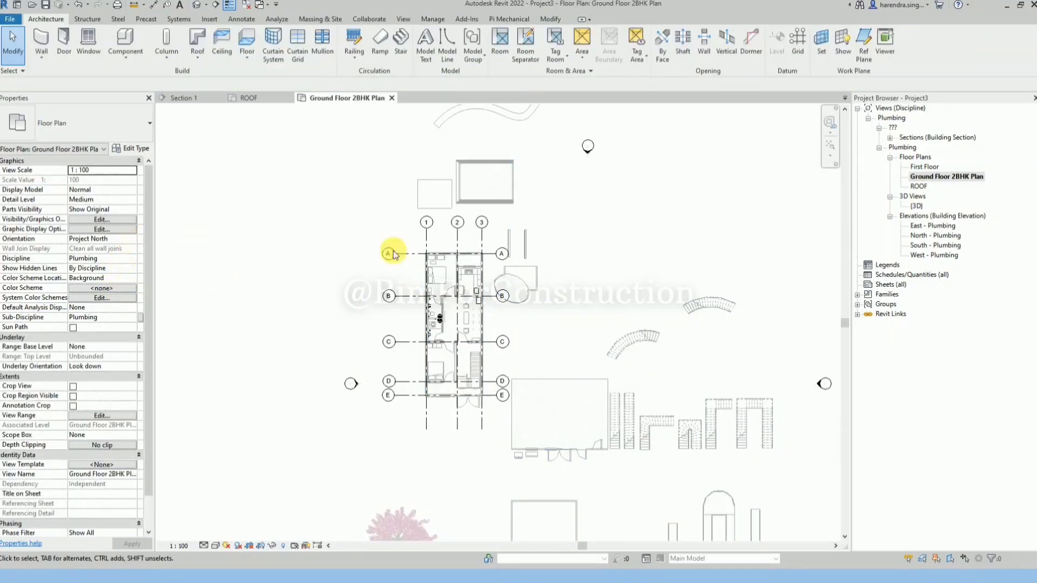
- Try to rotate true north with the linked model selected in the ground floor plan, and dismiss the resulting message
{"action": "left_click", "coordinate": [444, 276]}
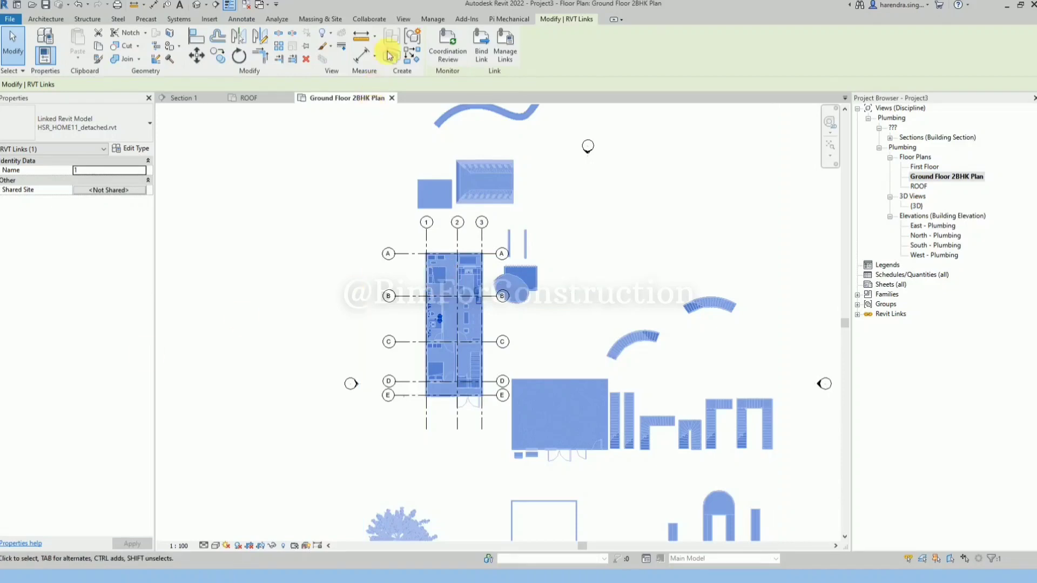
{"action": "left_click", "coordinate": [433, 19]}
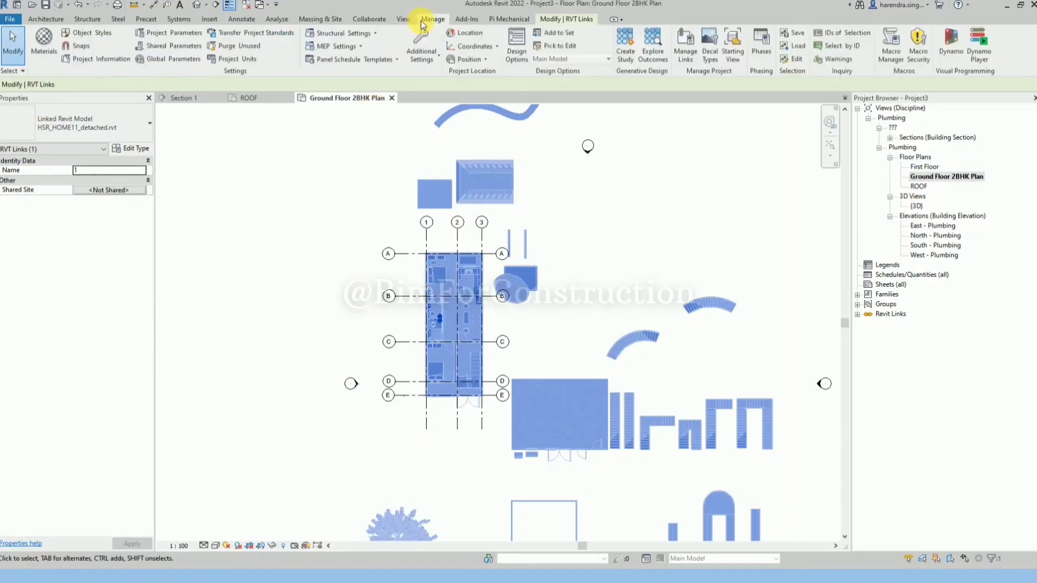
{"action": "left_click", "coordinate": [478, 58]}
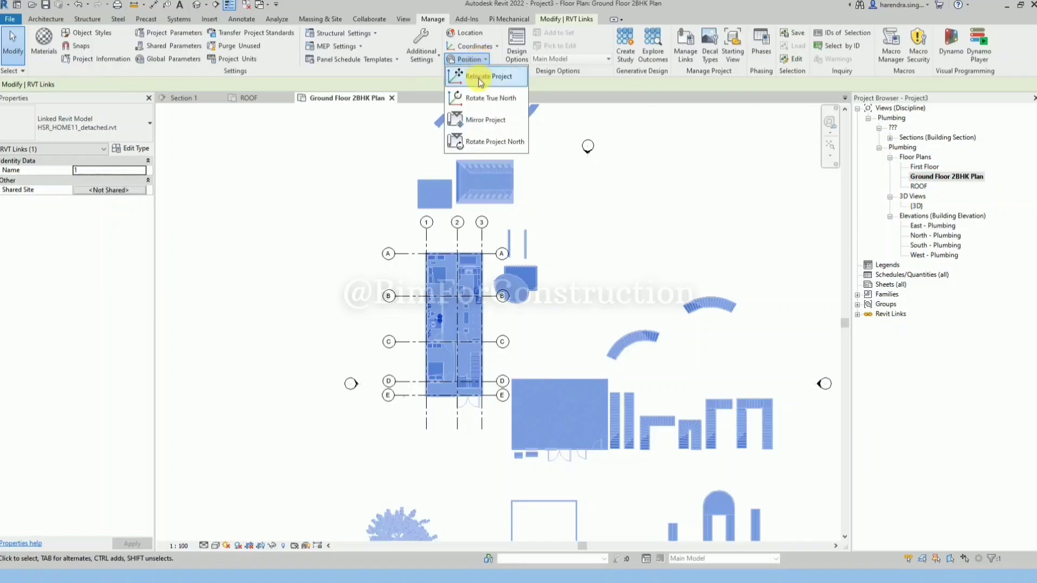
{"action": "left_click", "coordinate": [504, 102]}
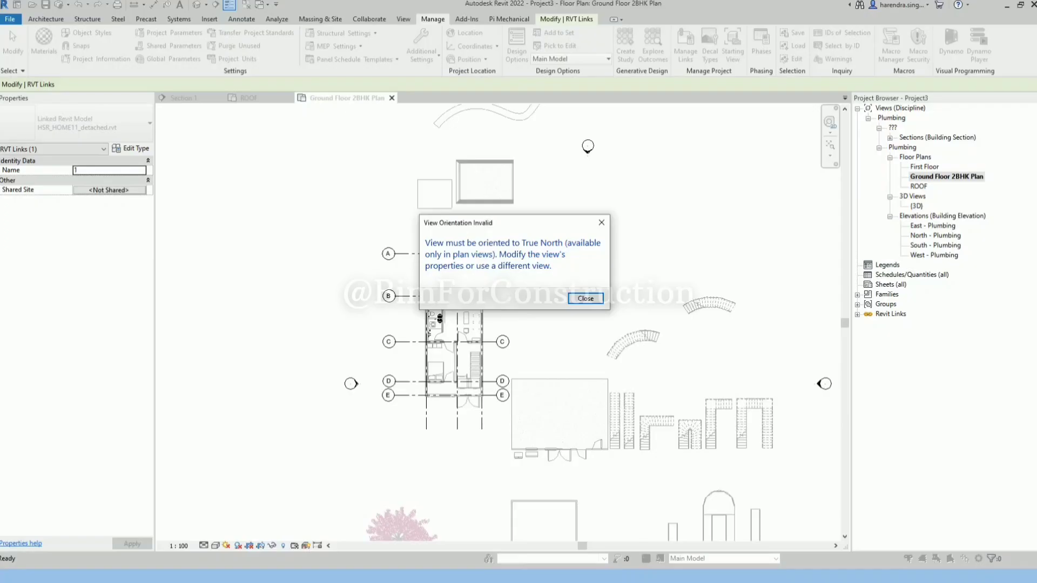
{"action": "left_click", "coordinate": [585, 298]}
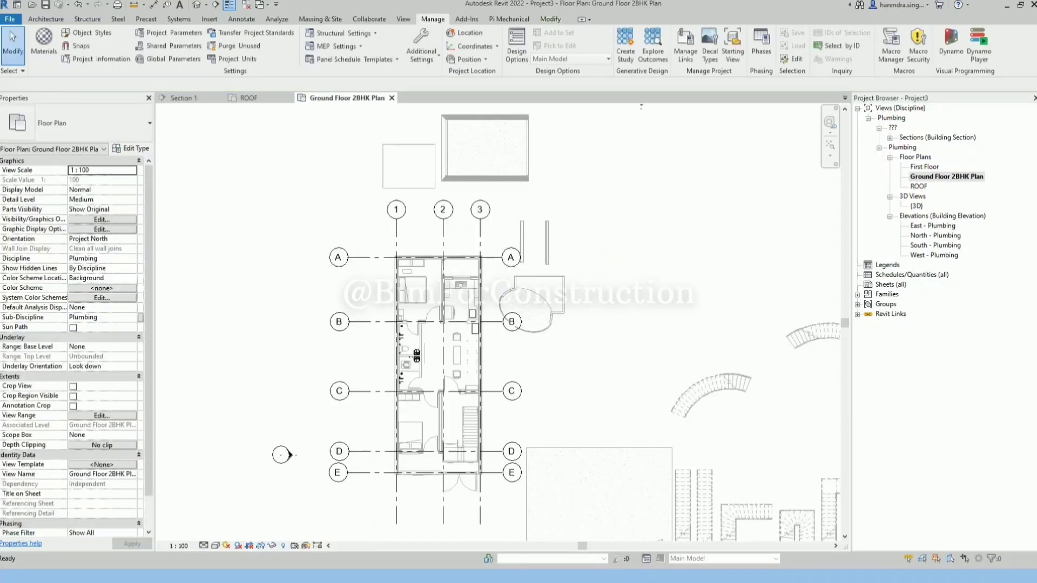
- Set the ground floor plan view's orientation to True North
{"action": "left_click", "coordinate": [133, 240]}
{"action": "left_click", "coordinate": [118, 257]}
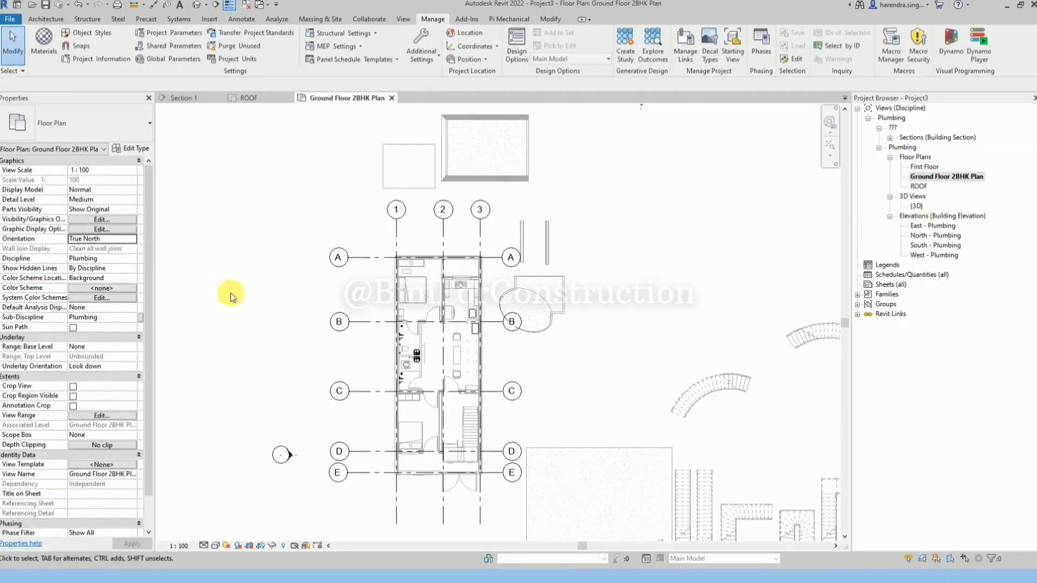
- Rotate true north by 45° about the building's lower-left outer corner, placing the center of rotation at that corner
{"action": "left_click", "coordinate": [475, 65]}
{"action": "left_click", "coordinate": [504, 103]}
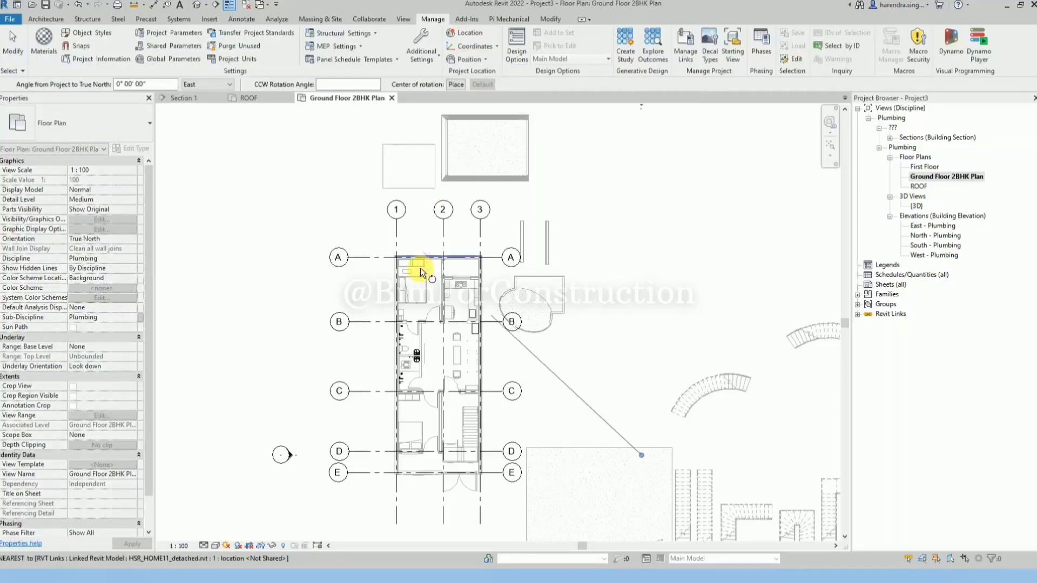
{"action": "left_click", "coordinate": [455, 84]}
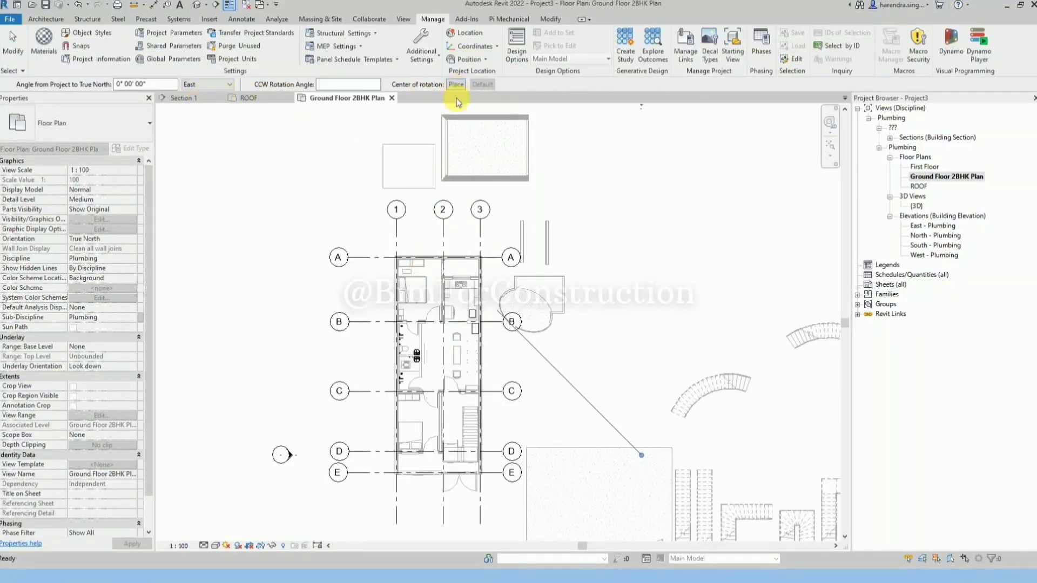
{"action": "scroll", "coordinate": [448, 478], "scroll_direction": "up", "scroll_amount": 4}
{"action": "scroll", "coordinate": [380, 488], "scroll_direction": "up", "scroll_amount": 5}
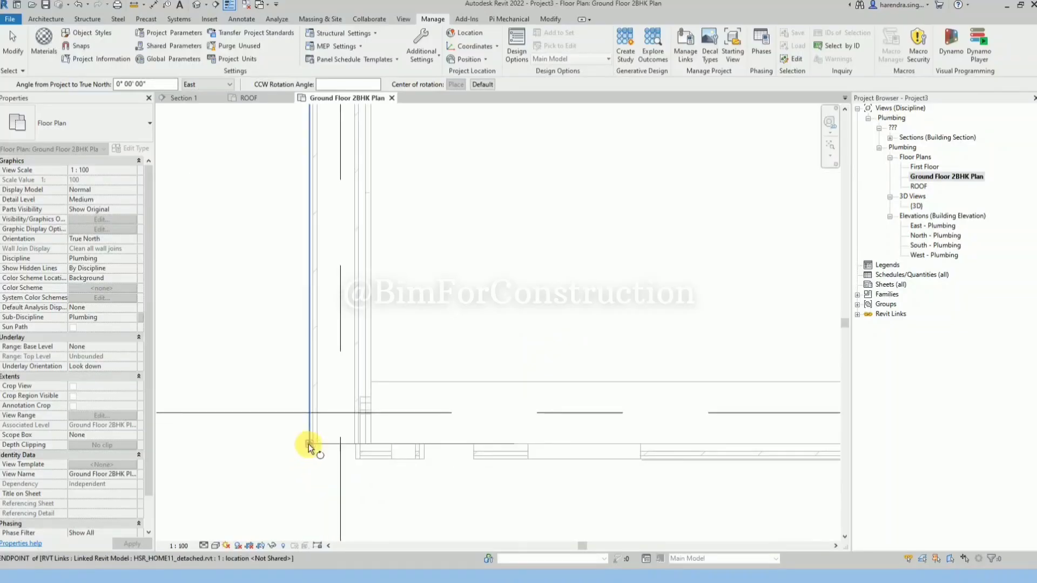
{"action": "scroll", "coordinate": [461, 464], "scroll_direction": "down", "scroll_amount": 5}
{"action": "scroll", "coordinate": [476, 473], "scroll_direction": "up", "scroll_amount": 5}
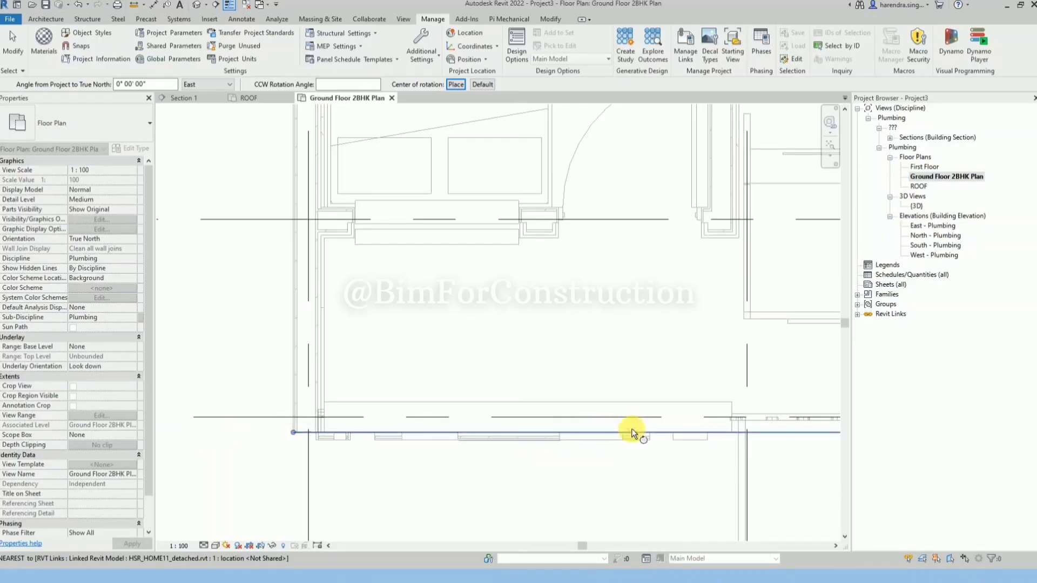
{"action": "scroll", "coordinate": [254, 447], "scroll_direction": "up", "scroll_amount": 6}
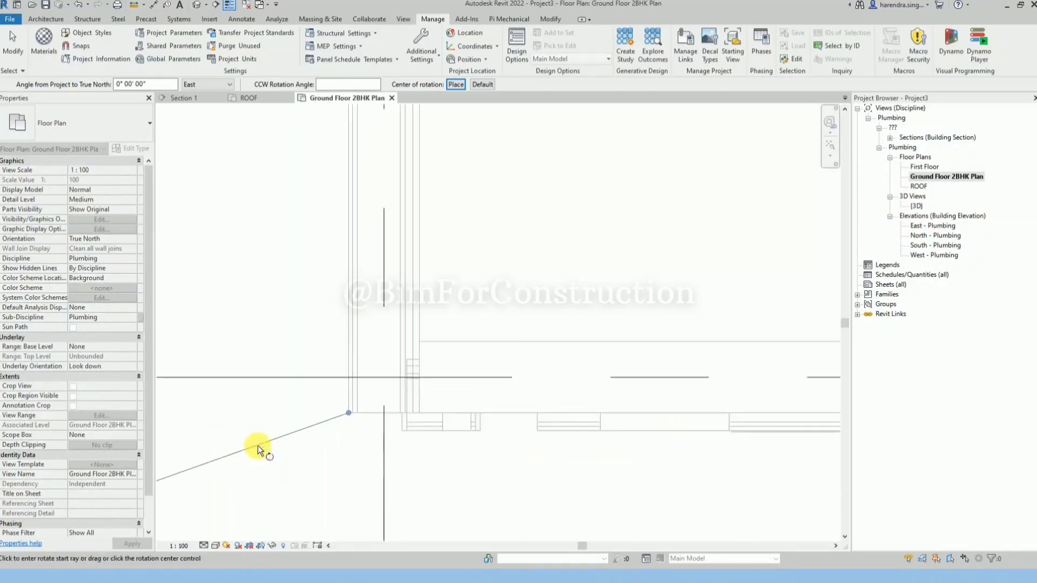
{"action": "left_click", "coordinate": [407, 388]}
{"action": "scroll", "coordinate": [419, 412], "scroll_direction": "down", "scroll_amount": 3}
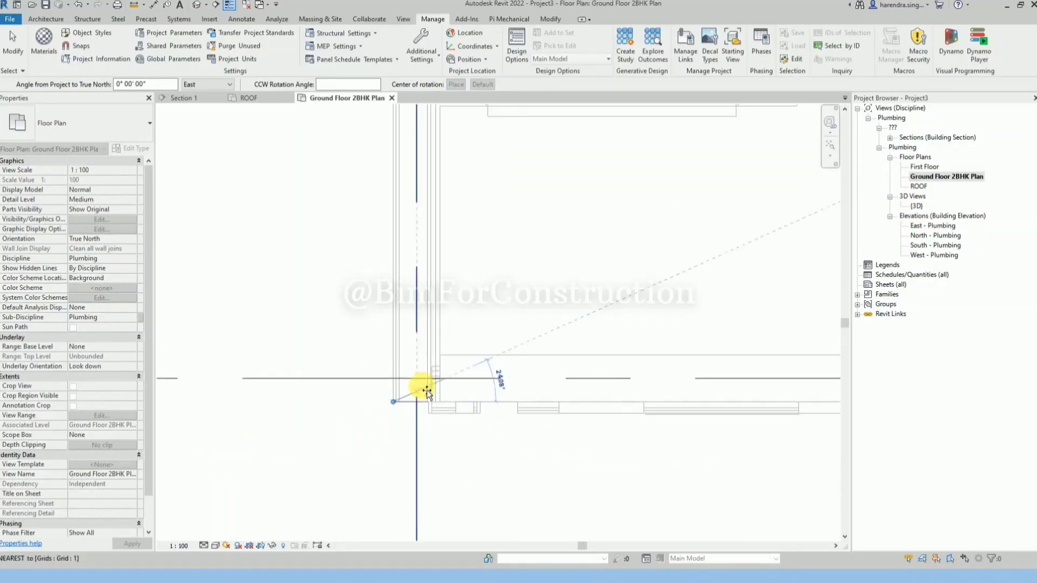
{"action": "type", "text": "45"}
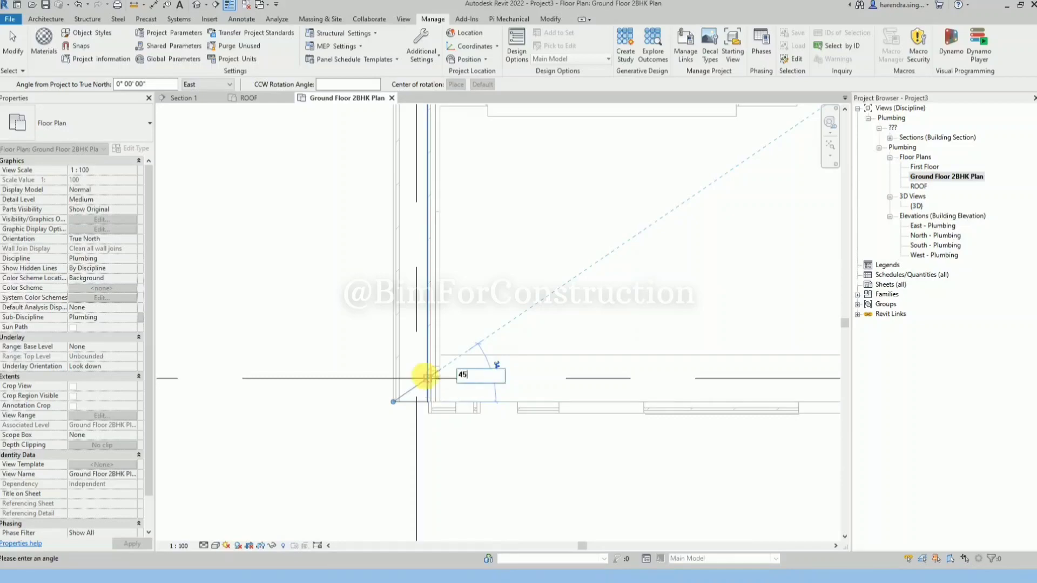
{"action": "key", "text": "Return"}
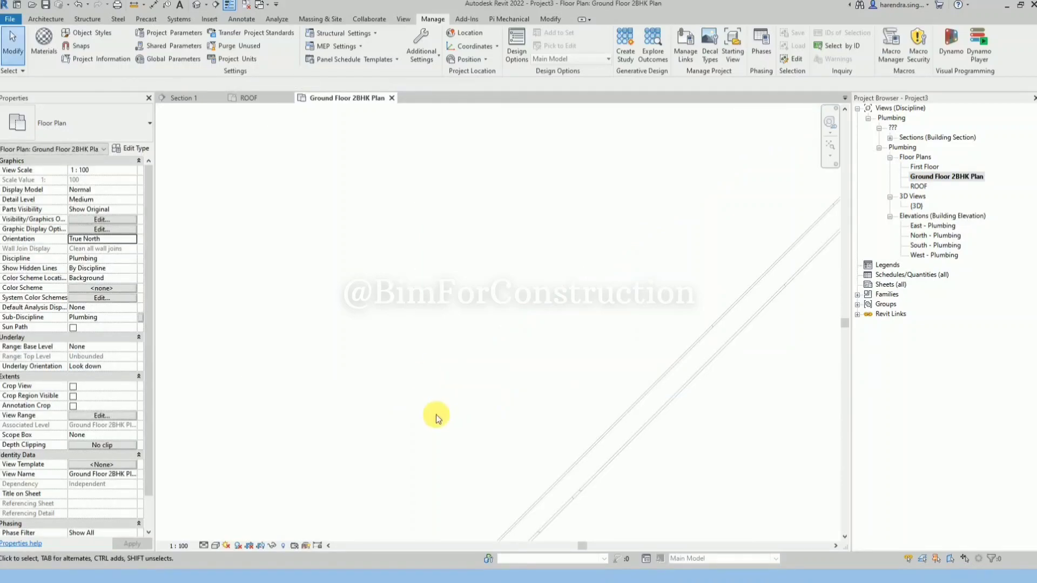
- Check the rotated ground floor plan and undo the true north rotation
{"action": "scroll", "coordinate": [478, 410], "scroll_direction": "down", "scroll_amount": 3}
{"action": "scroll", "coordinate": [389, 389], "scroll_direction": "up", "scroll_amount": 6}
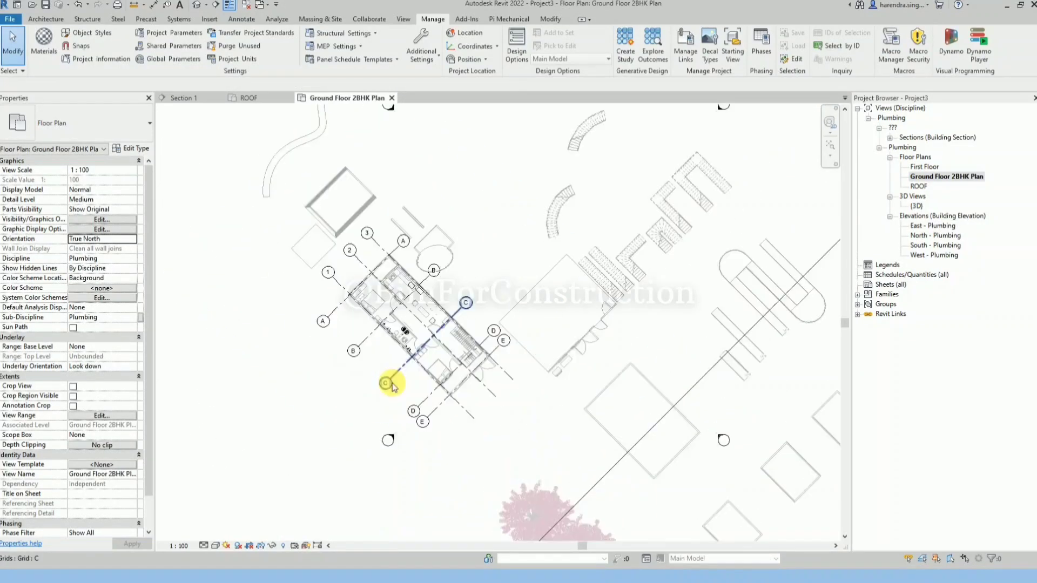
{"action": "scroll", "coordinate": [522, 432], "scroll_direction": "down", "scroll_amount": 3}
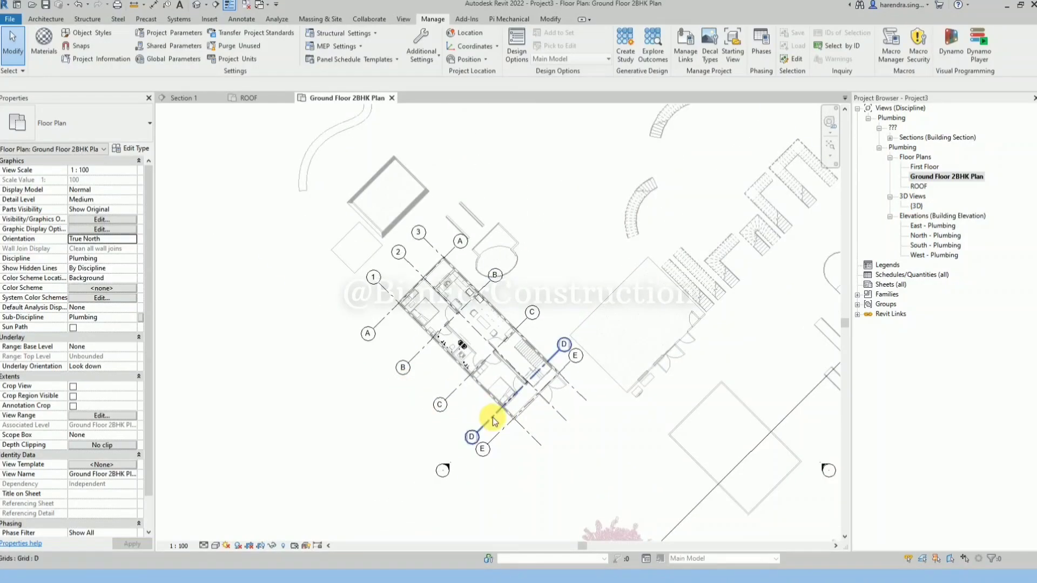
{"action": "scroll", "coordinate": [493, 418], "scroll_direction": "up", "scroll_amount": 5}
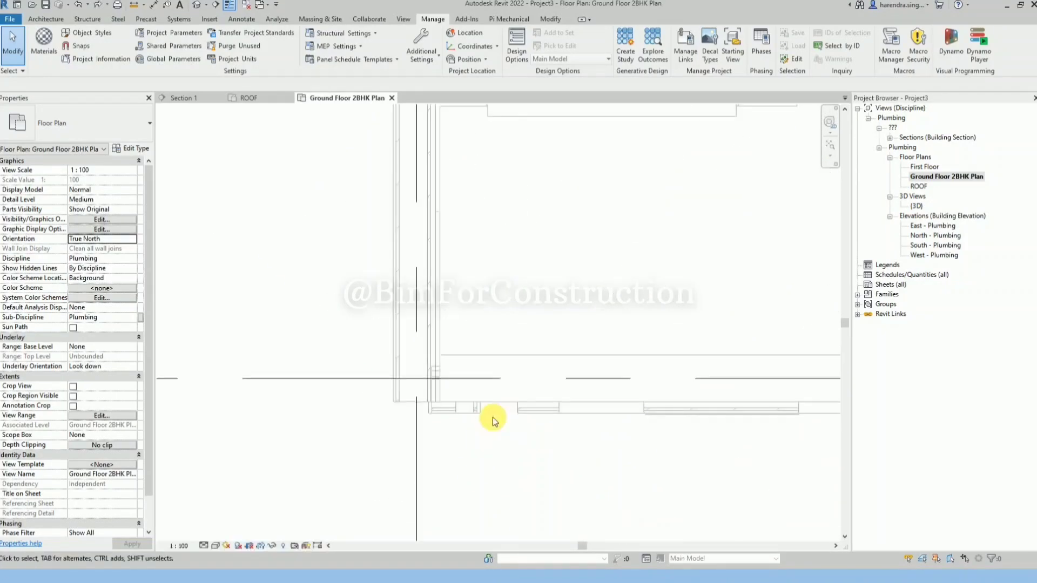
- Draw two detail lines from the building's lower-left corner, about 615 mm along the bottom edge and about 290 mm up the left edge
{"action": "key", "text": "d"}
{"action": "key", "text": "l"}
{"action": "scroll", "coordinate": [389, 401], "scroll_direction": "up", "scroll_amount": 2}
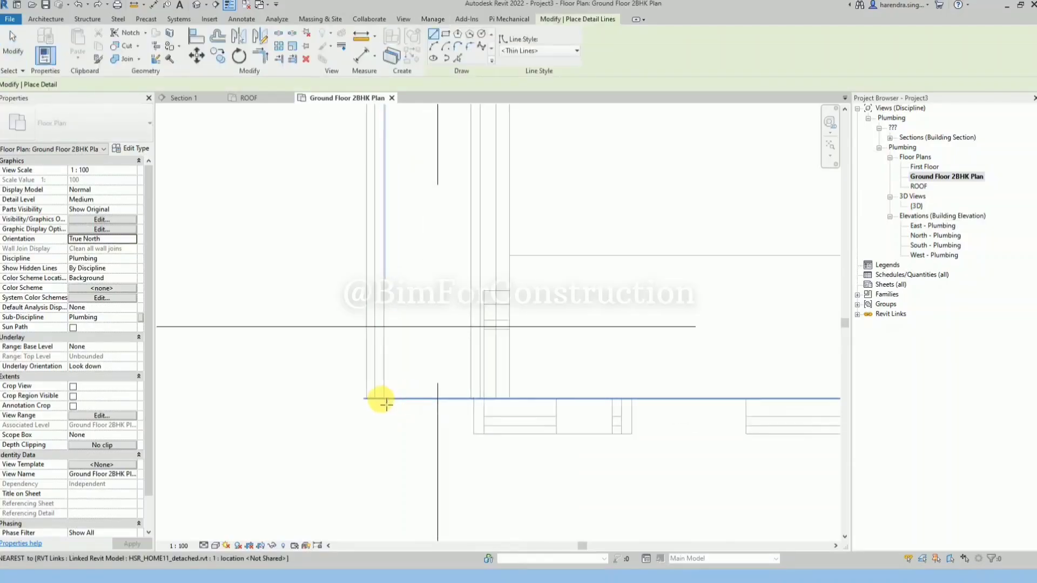
{"action": "left_click", "coordinate": [364, 398]}
{"action": "left_click", "coordinate": [804, 399]}
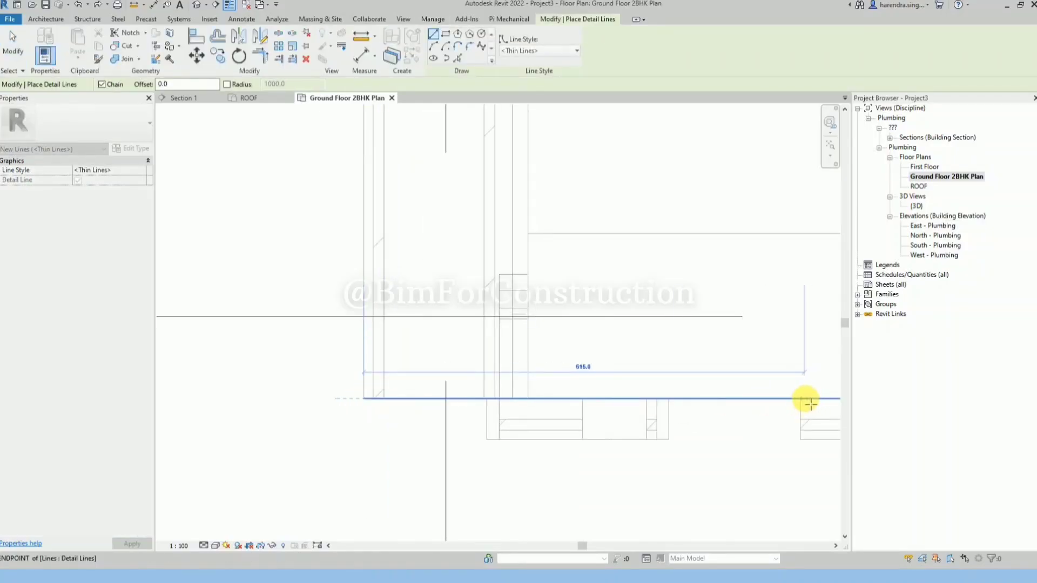
{"action": "key", "text": "Escape"}
{"action": "left_click", "coordinate": [364, 398]}
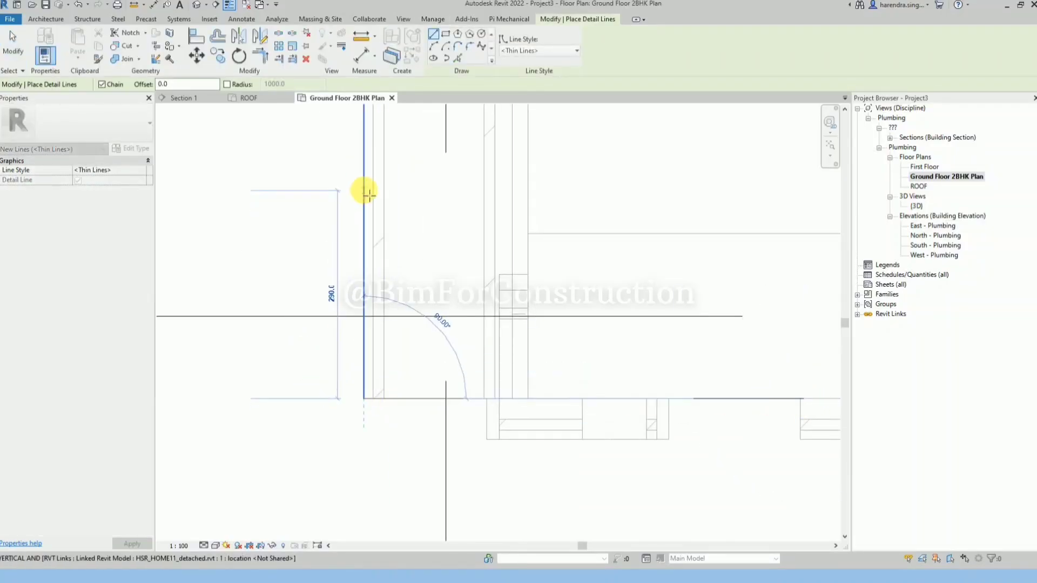
{"action": "left_click", "coordinate": [364, 190]}
{"action": "key", "text": "Escape"}
{"action": "key", "text": "Escape"}
{"action": "scroll", "coordinate": [345, 310], "scroll_direction": "down", "scroll_amount": 2}
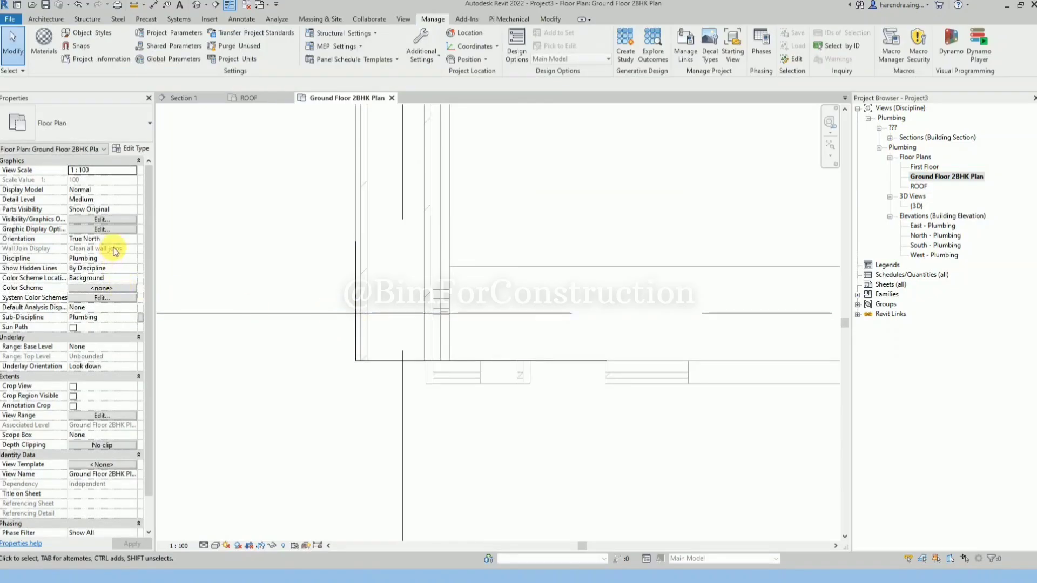
{"action": "left_click", "coordinate": [469, 60]}
{"action": "left_click", "coordinate": [475, 99]}
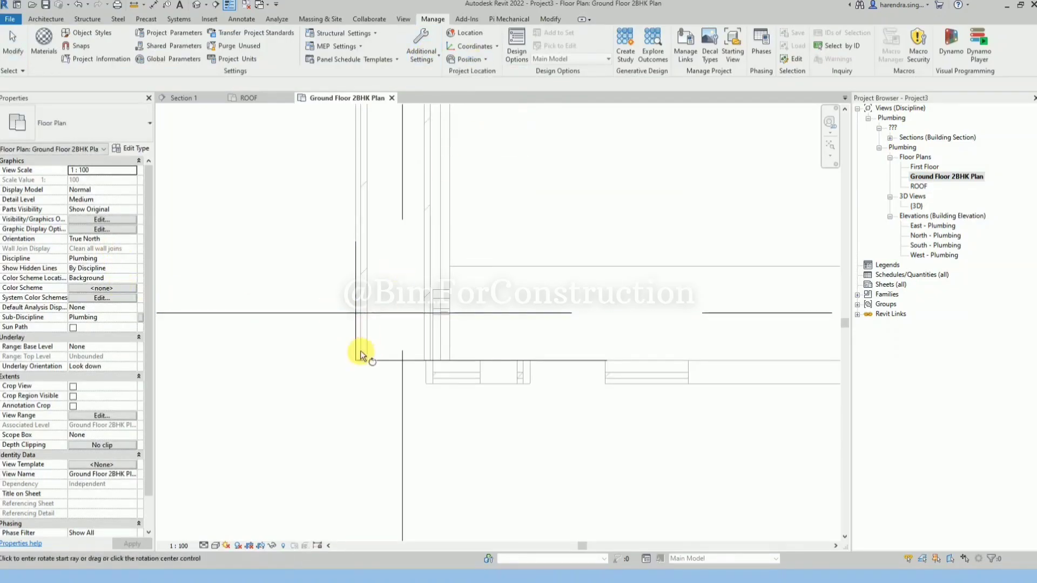
{"action": "left_click", "coordinate": [356, 361]}
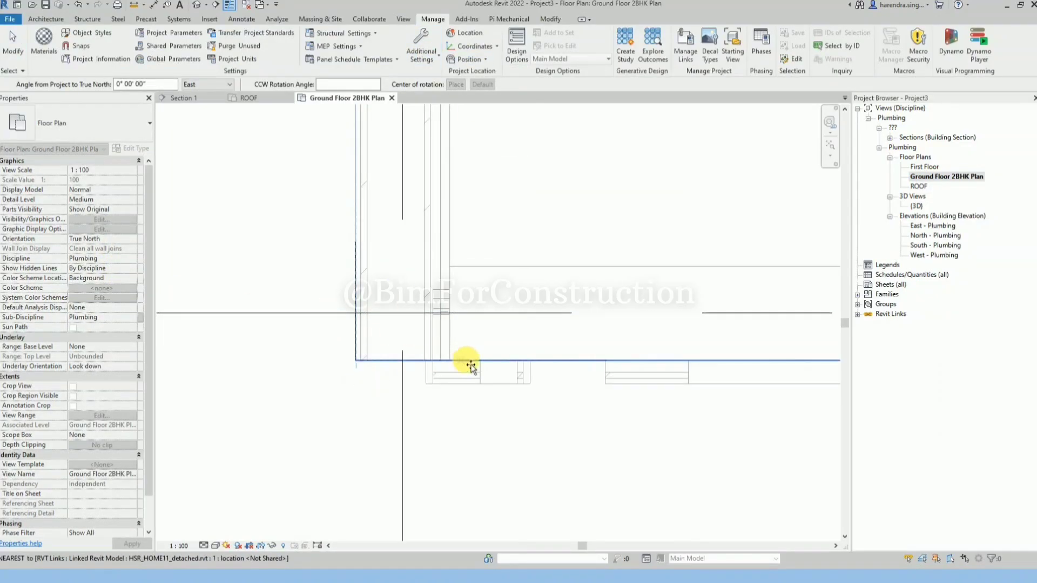
{"action": "key", "text": "Escape"}
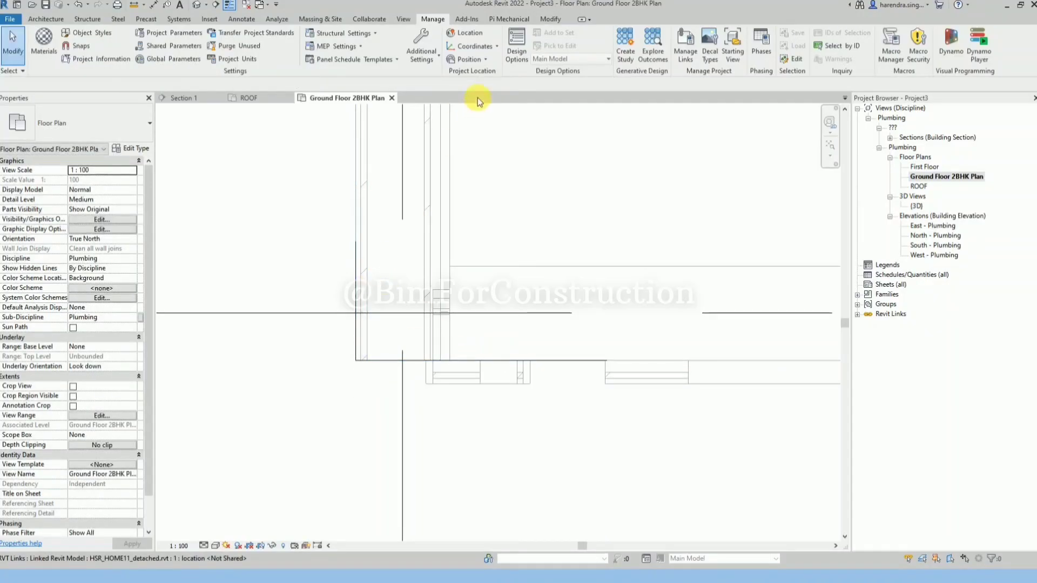
- Rotate true north 45° about the corner where the two detail lines meet, starting from the horizontal detail line
{"action": "left_click", "coordinate": [473, 61]}
{"action": "left_click", "coordinate": [487, 99]}
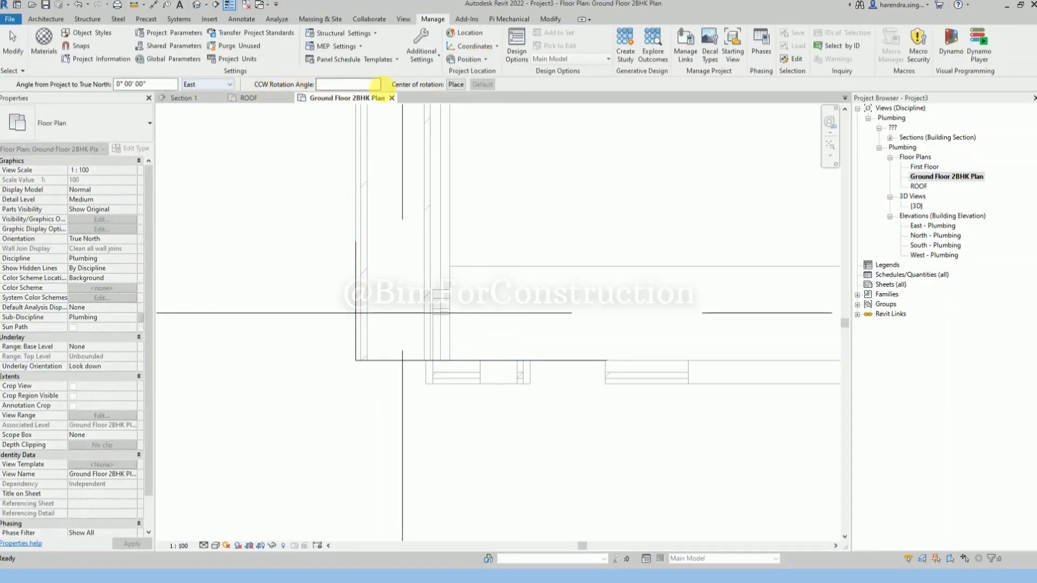
{"action": "left_click", "coordinate": [356, 360]}
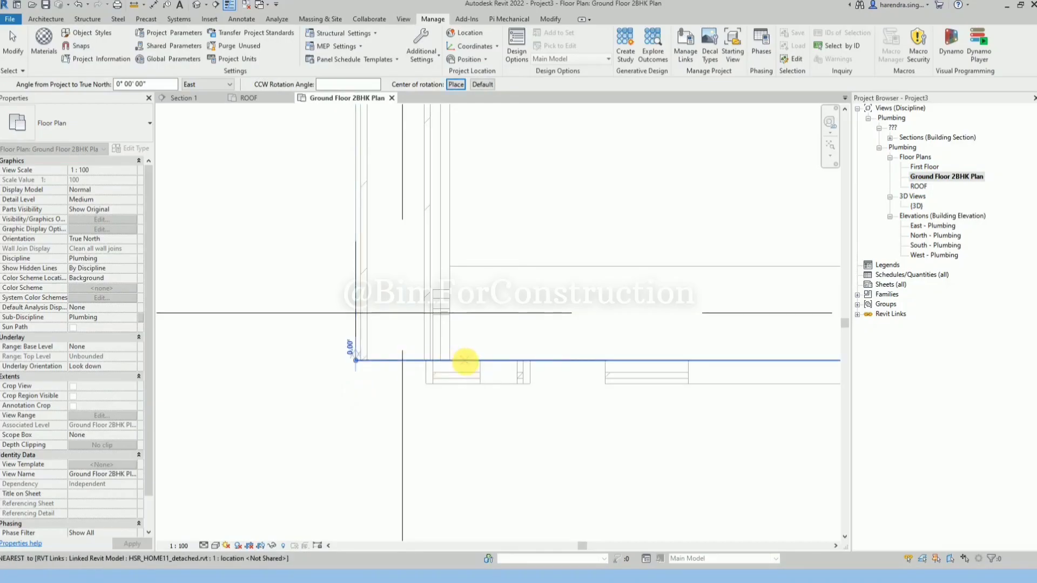
{"action": "left_click", "coordinate": [463, 360]}
{"action": "scroll", "coordinate": [428, 410], "scroll_direction": "down", "scroll_amount": 2}
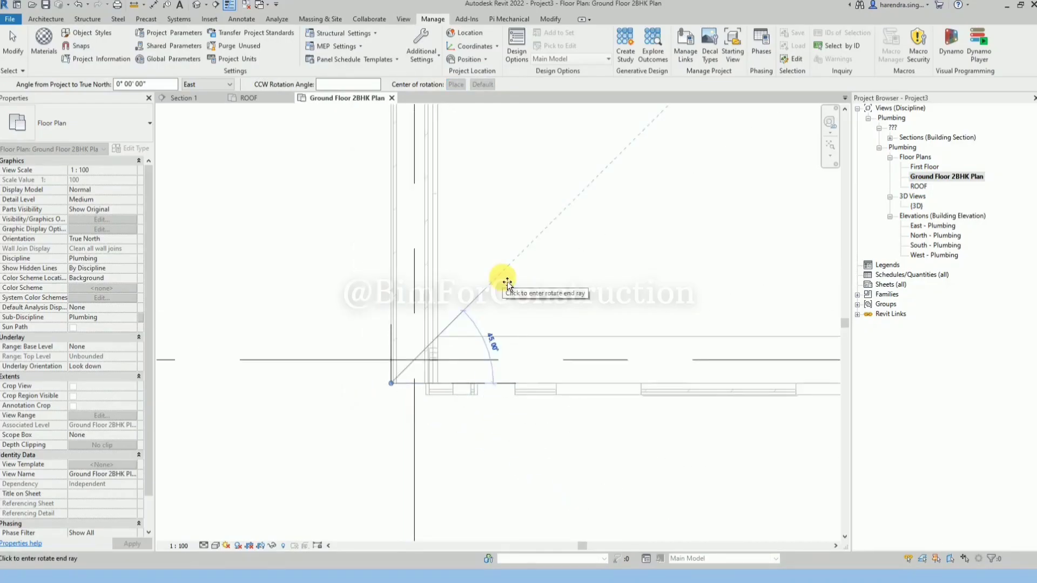
{"action": "left_click", "coordinate": [507, 280]}
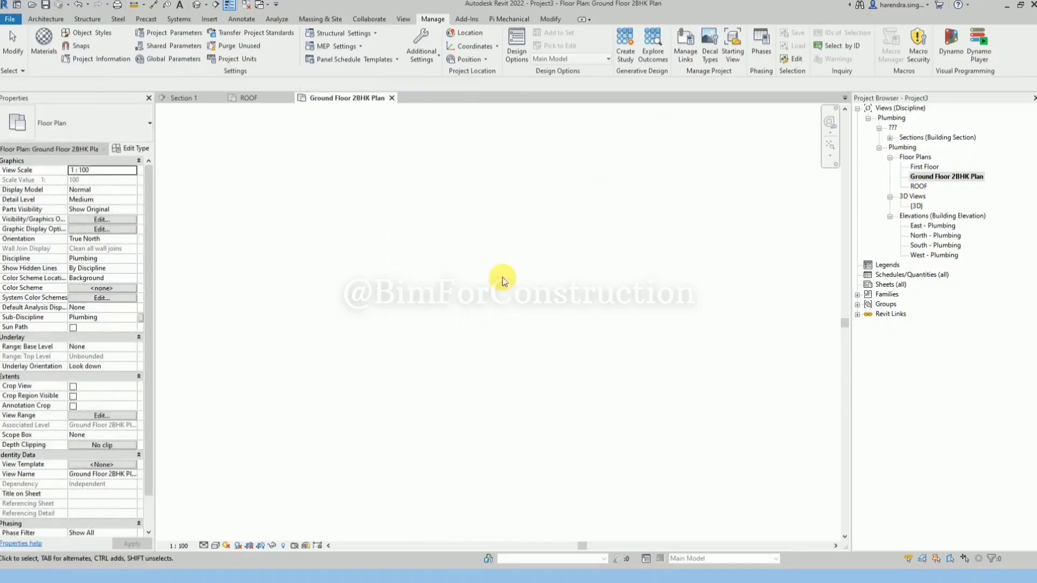
{"action": "scroll", "coordinate": [463, 364], "scroll_direction": "down", "scroll_amount": 4}
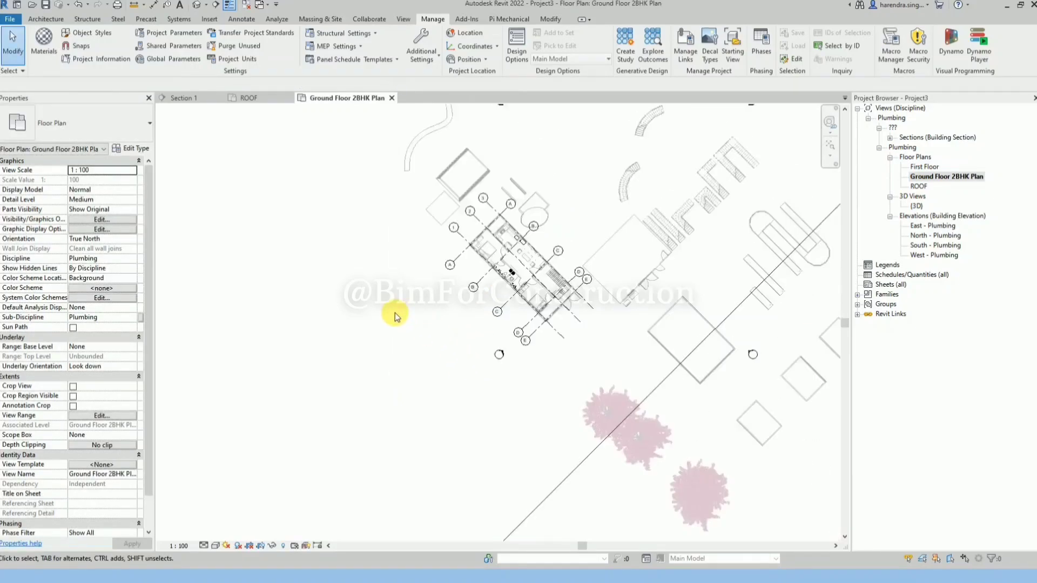
- Draw a horizontal detail line from the rotated building's lowest corner toward the east
{"action": "scroll", "coordinate": [542, 285], "scroll_direction": "up", "scroll_amount": 5}
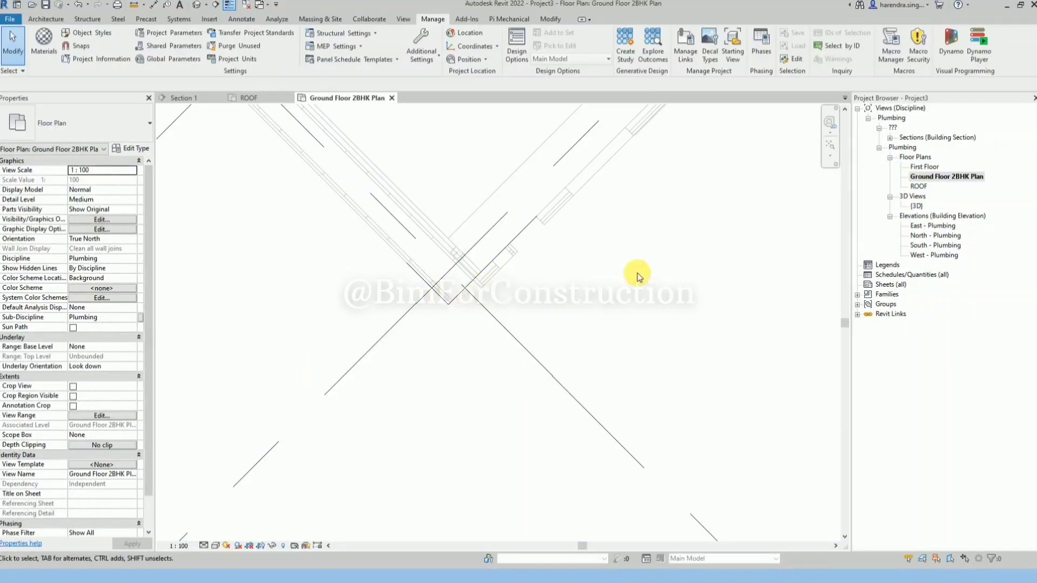
{"action": "key", "text": "l"}
{"action": "left_click", "coordinate": [448, 304]}
{"action": "left_click", "coordinate": [810, 304]}
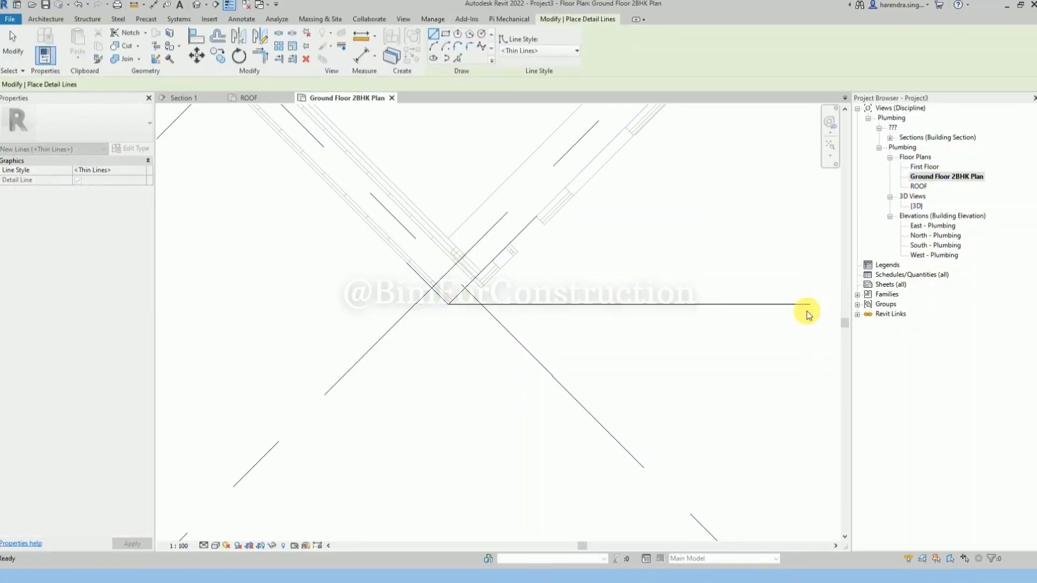
{"action": "key", "text": "Escape"}
{"action": "key", "text": "Escape"}
- Try to add an angular dimension between the horizontal detail line and the rotated building's adjoining edge
{"action": "key", "text": "d"}
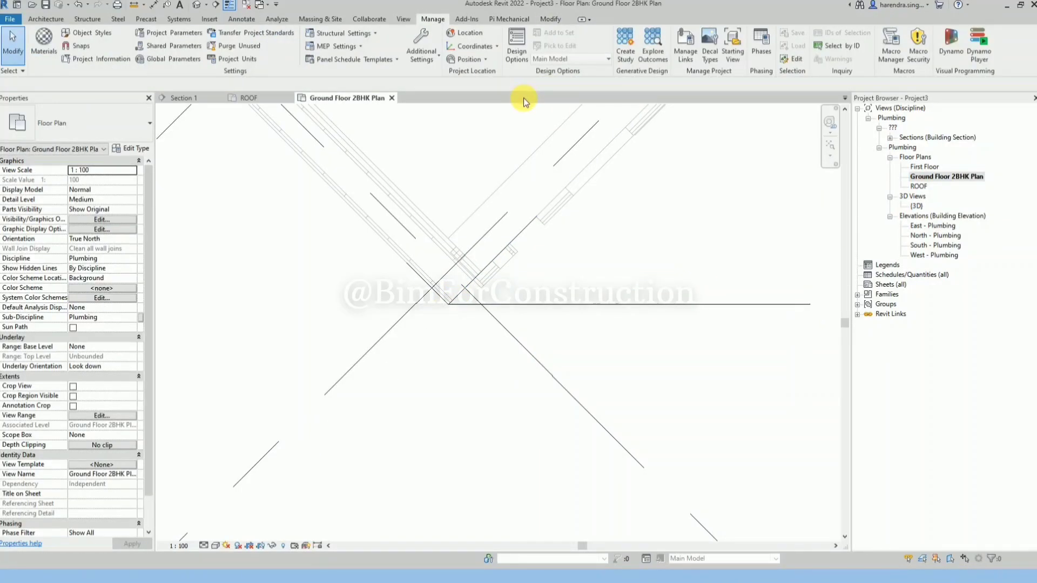
{"action": "key", "text": "d"}
{"action": "key", "text": "i"}
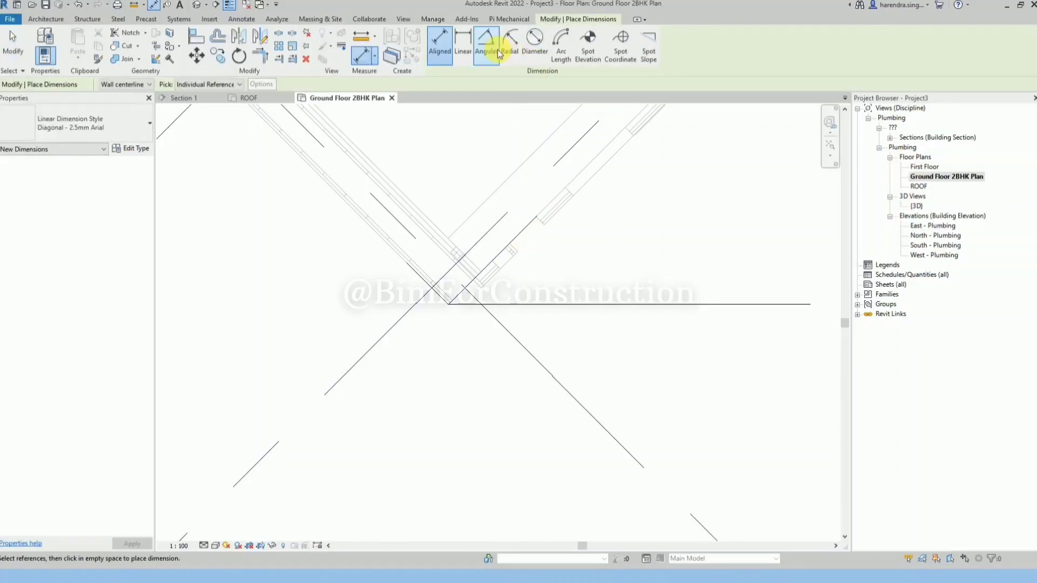
{"action": "left_click", "coordinate": [497, 50]}
{"action": "left_click", "coordinate": [539, 305]}
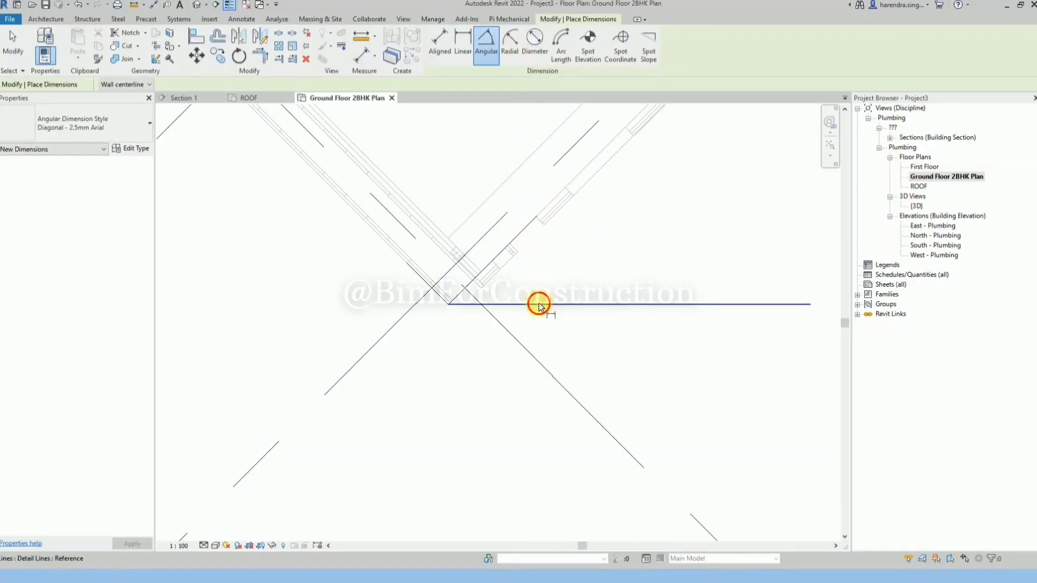
{"action": "left_click", "coordinate": [536, 244]}
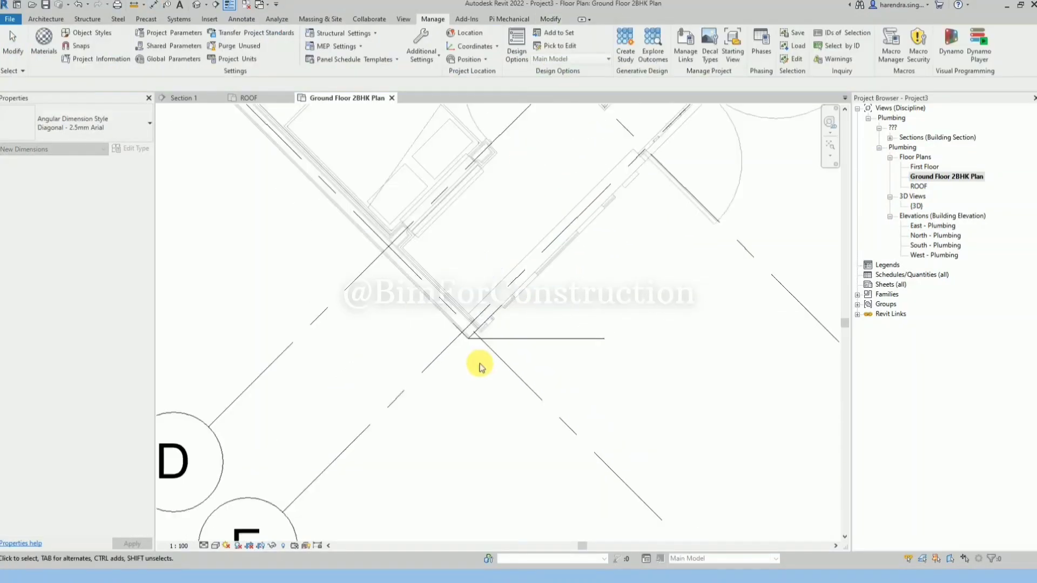
- Set the Ground Floor 2BHK Plan's orientation to Project North
{"action": "key", "text": "Escape"}
{"action": "scroll", "coordinate": [496, 362], "scroll_direction": "down", "scroll_amount": 4}
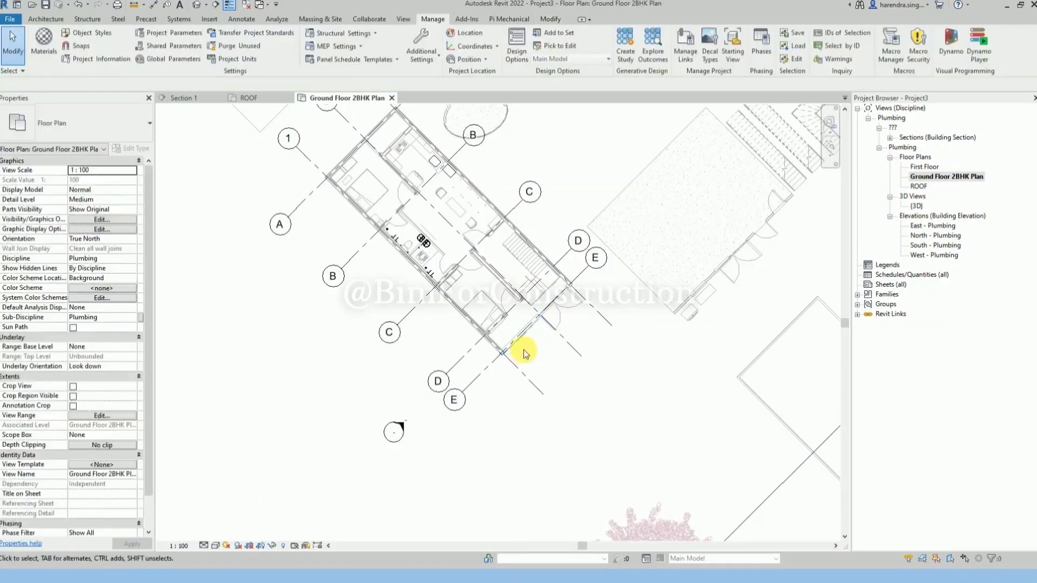
{"action": "left_click", "coordinate": [130, 239]}
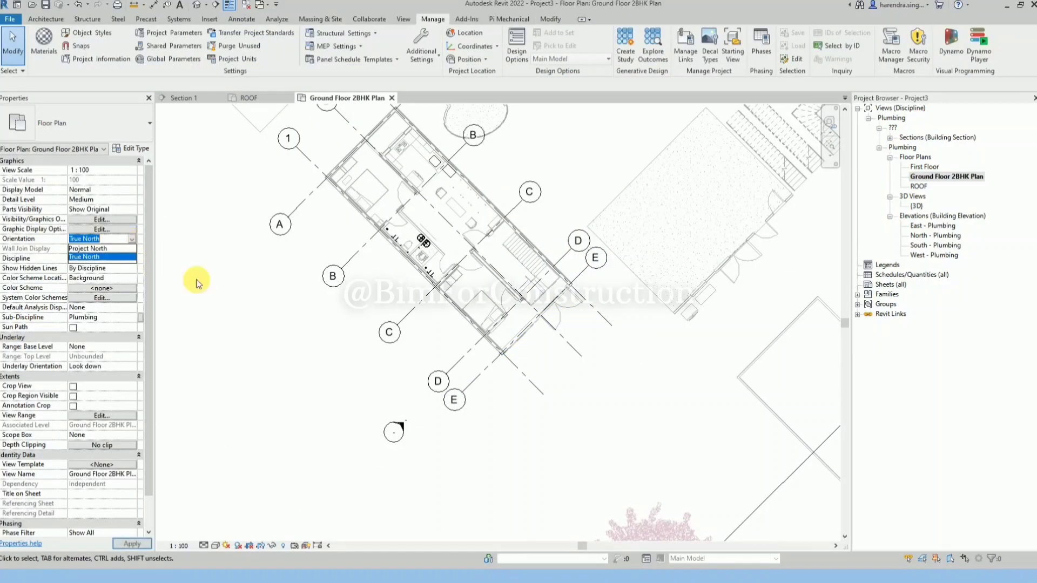
{"action": "left_click", "coordinate": [335, 430]}
{"action": "scroll", "coordinate": [345, 430], "scroll_direction": "down", "scroll_amount": 4}
{"action": "scroll", "coordinate": [393, 324], "scroll_direction": "up", "scroll_amount": 3}
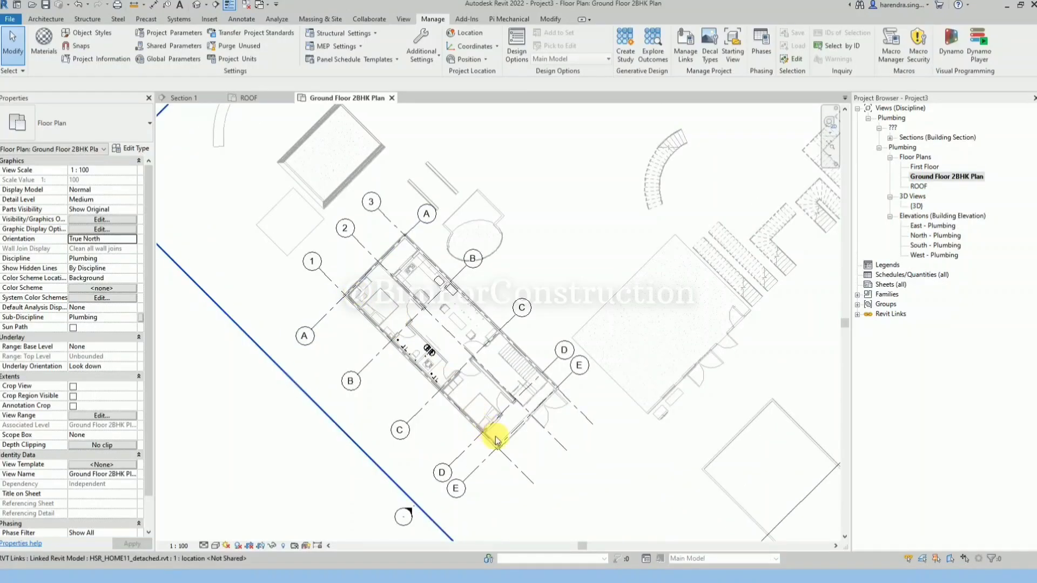
{"action": "left_click", "coordinate": [131, 238]}
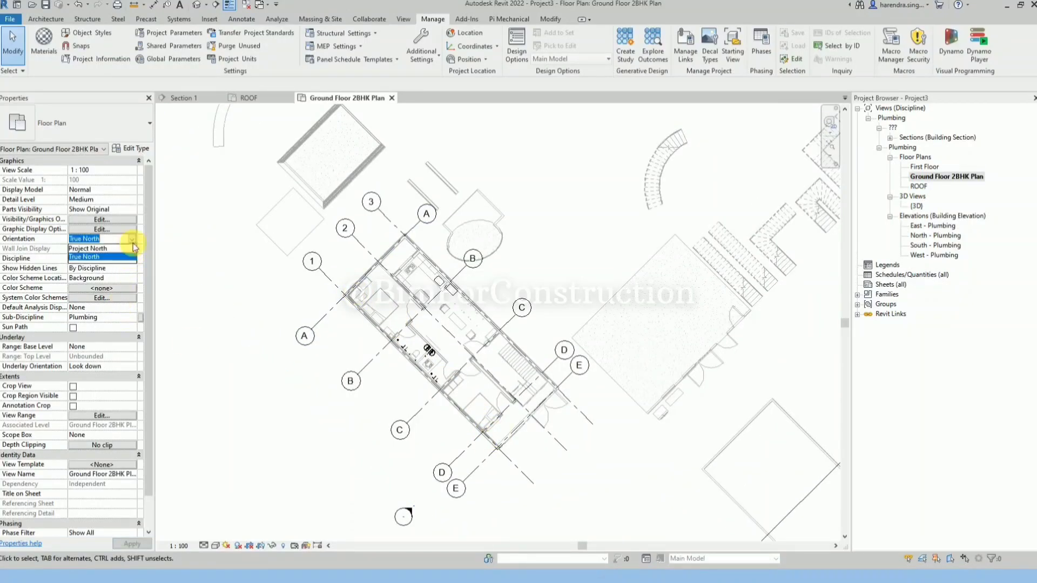
{"action": "left_click", "coordinate": [84, 249]}
{"action": "scroll", "coordinate": [405, 367], "scroll_direction": "down", "scroll_amount": 3}
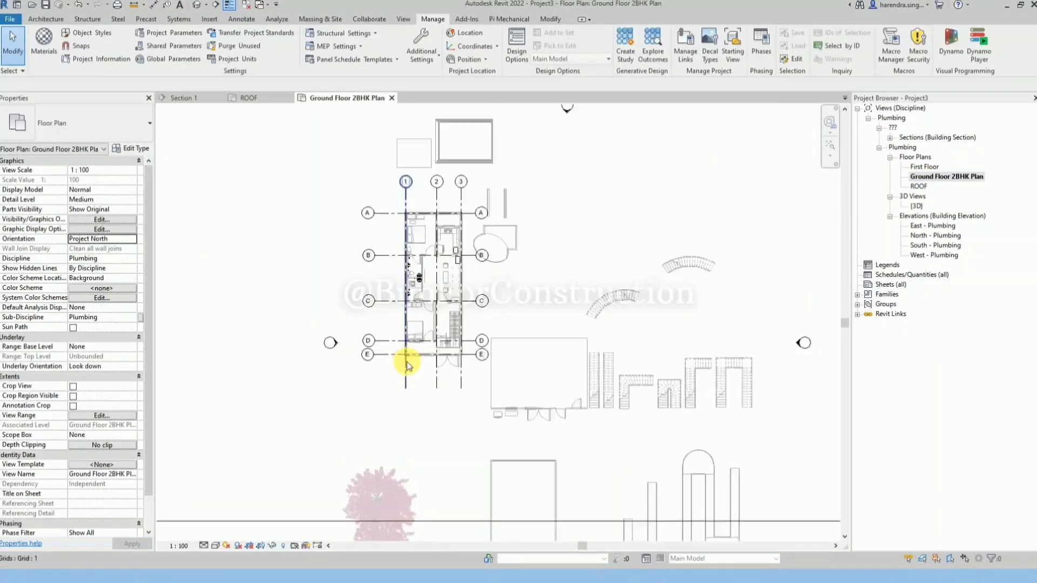
- Draw a 159 mm Standard pipe at 2743.2 mm middle elevation, running south from grid B across the two washbasins
{"action": "scroll", "coordinate": [427, 366], "scroll_direction": "up", "scroll_amount": 4}
{"action": "scroll", "coordinate": [451, 297], "scroll_direction": "down", "scroll_amount": 2}
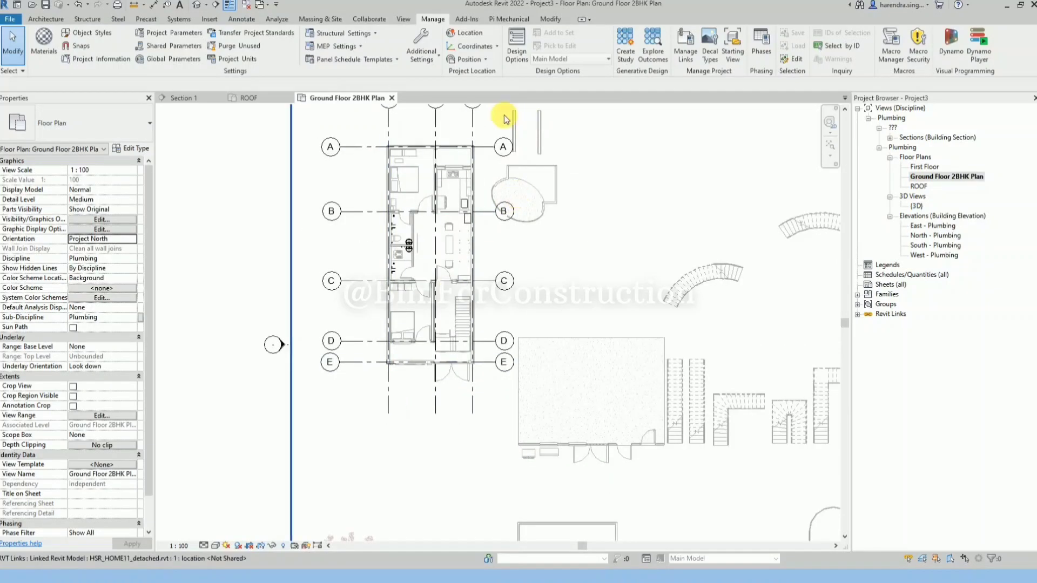
{"action": "scroll", "coordinate": [448, 121], "scroll_direction": "up", "scroll_amount": 2}
{"action": "scroll", "coordinate": [419, 400], "scroll_direction": "up", "scroll_amount": 2}
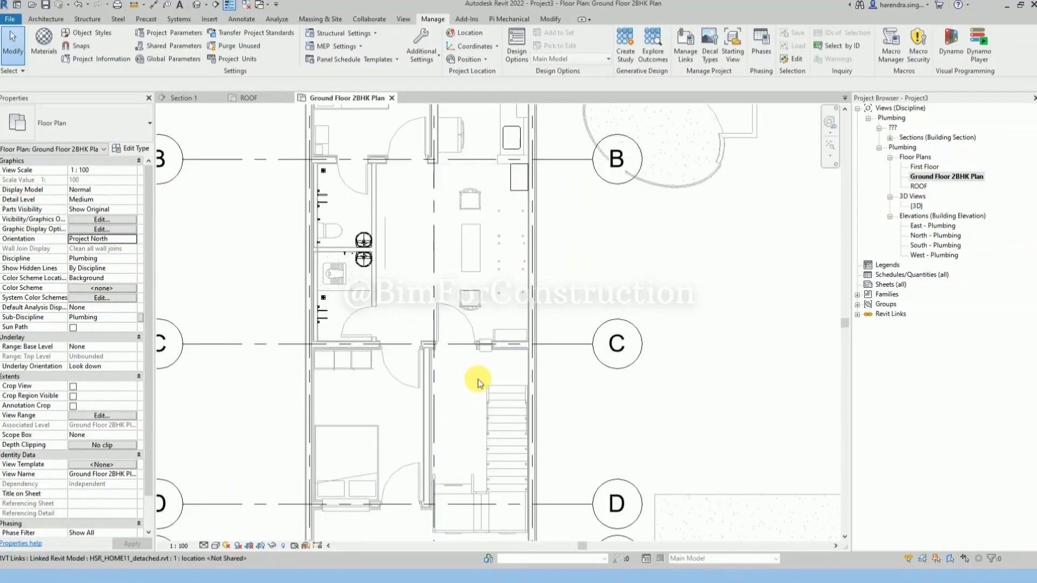
{"action": "left_click", "coordinate": [178, 19]}
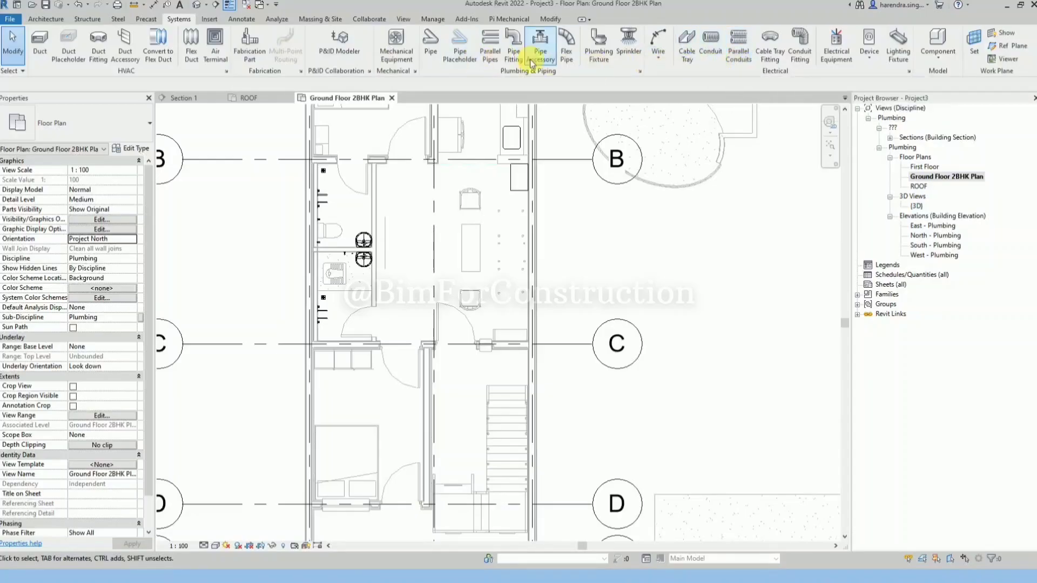
{"action": "left_click", "coordinate": [433, 56]}
{"action": "scroll", "coordinate": [296, 266], "scroll_direction": "up", "scroll_amount": 2}
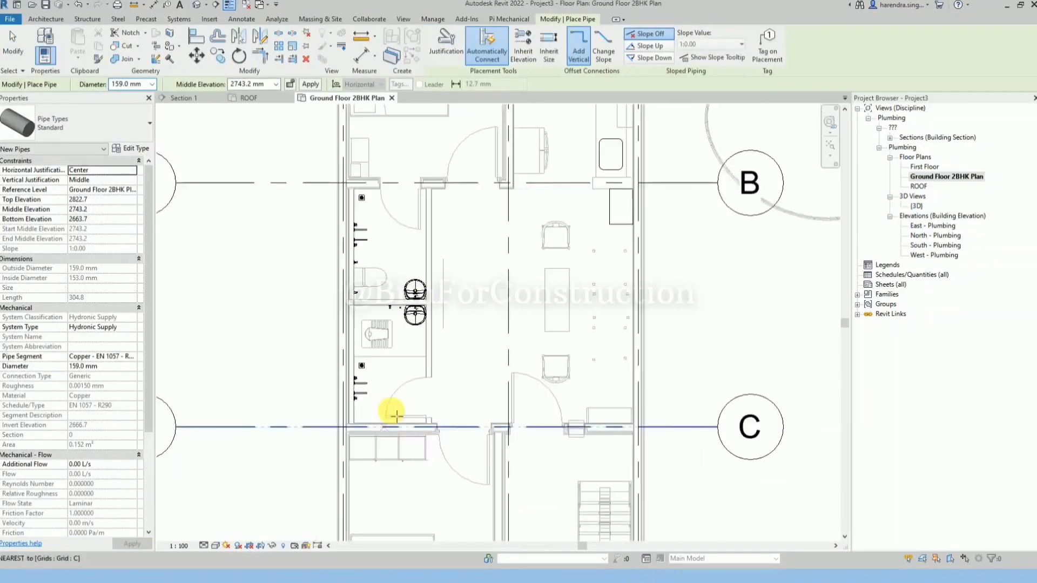
{"action": "scroll", "coordinate": [429, 232], "scroll_direction": "up", "scroll_amount": 2}
{"action": "left_click", "coordinate": [395, 144]}
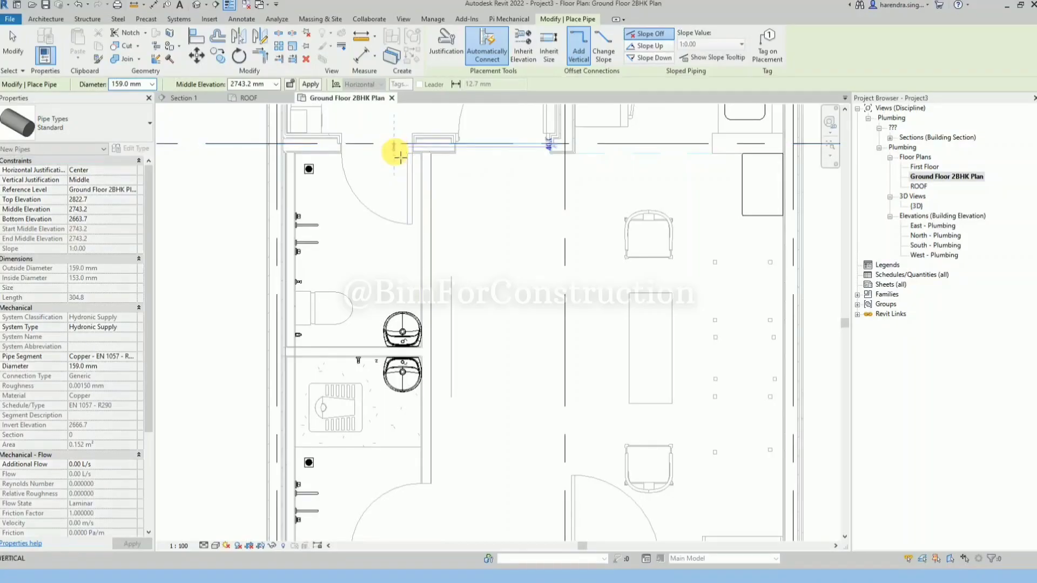
{"action": "key", "text": "Escape"}
{"action": "key", "text": "Escape"}
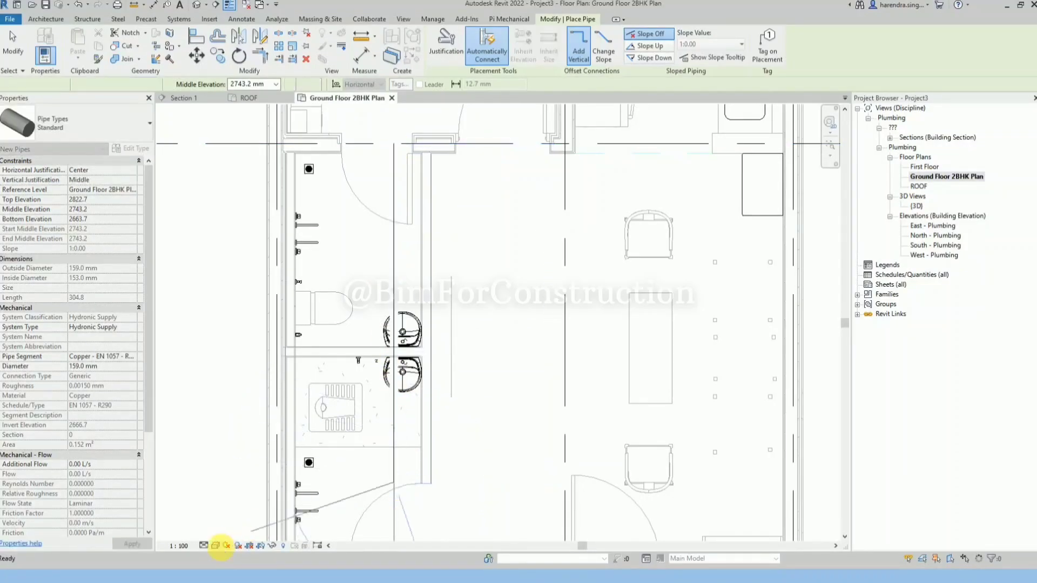
- Set the floor plan's visual style to Wireframe and its detail level to Fine
{"action": "left_click", "coordinate": [215, 545]}
{"action": "left_click", "coordinate": [247, 491]}
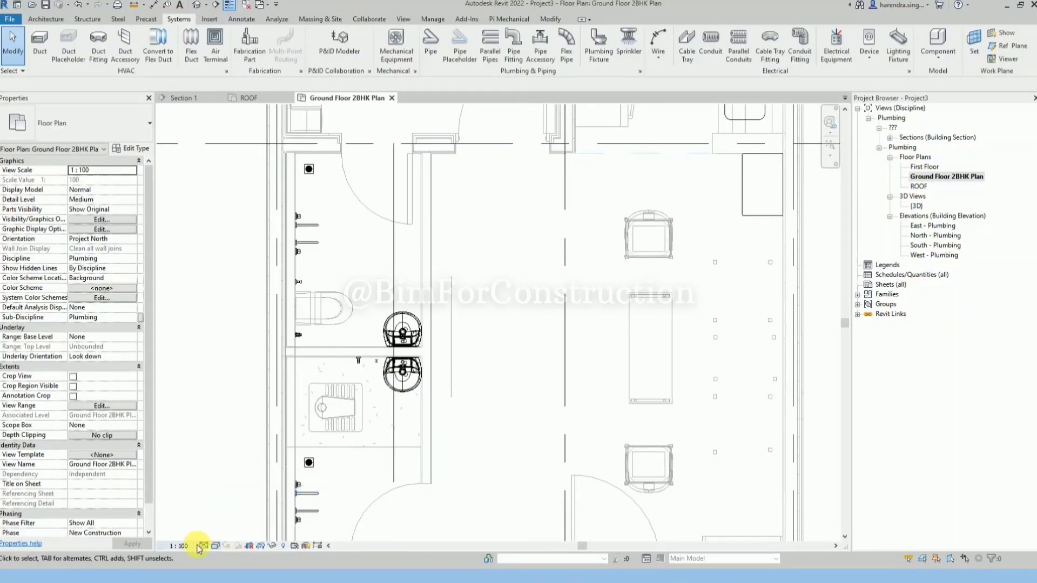
{"action": "left_click", "coordinate": [204, 545]}
{"action": "left_click", "coordinate": [224, 534]}
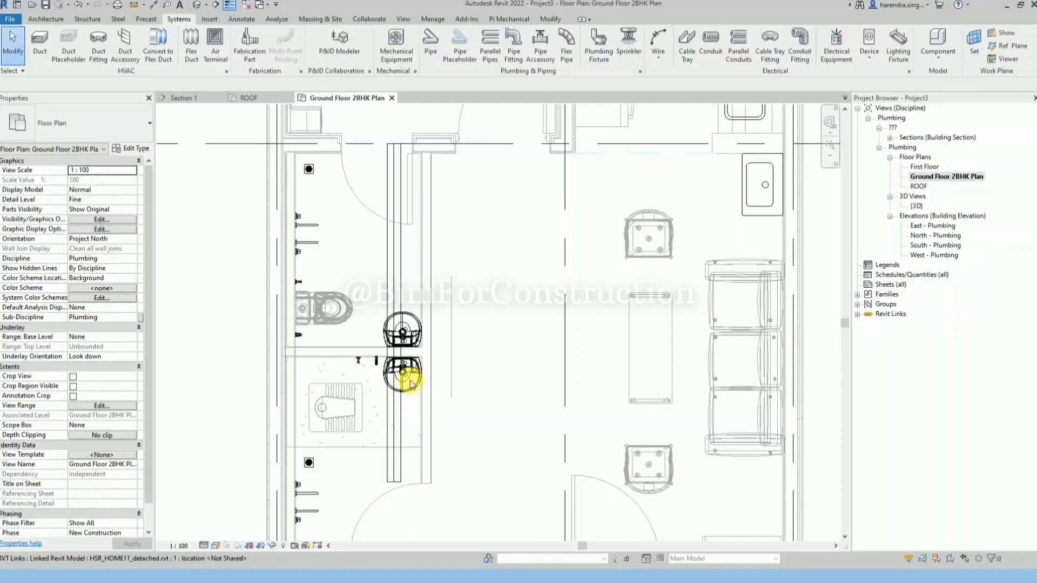
- Switch the floor plan's orientation to True North to view the pipe with the rotated building
{"action": "scroll", "coordinate": [402, 324], "scroll_direction": "down", "scroll_amount": 2}
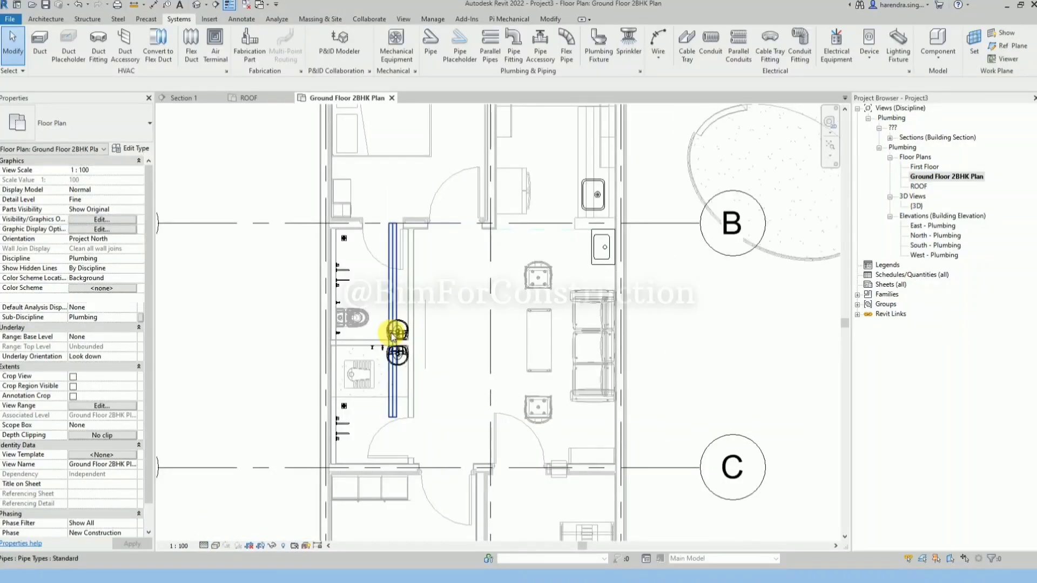
{"action": "left_click", "coordinate": [132, 239]}
{"action": "left_click", "coordinate": [132, 238]}
{"action": "left_click", "coordinate": [103, 261]}
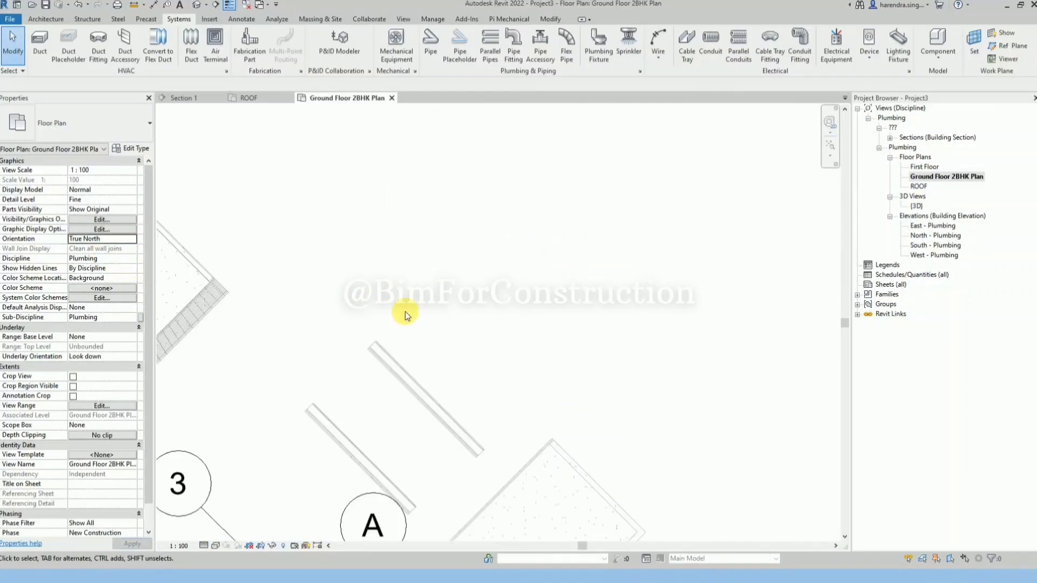
{"action": "scroll", "coordinate": [498, 312], "scroll_direction": "down", "scroll_amount": 6}
{"action": "scroll", "coordinate": [486, 424], "scroll_direction": "up", "scroll_amount": 6}
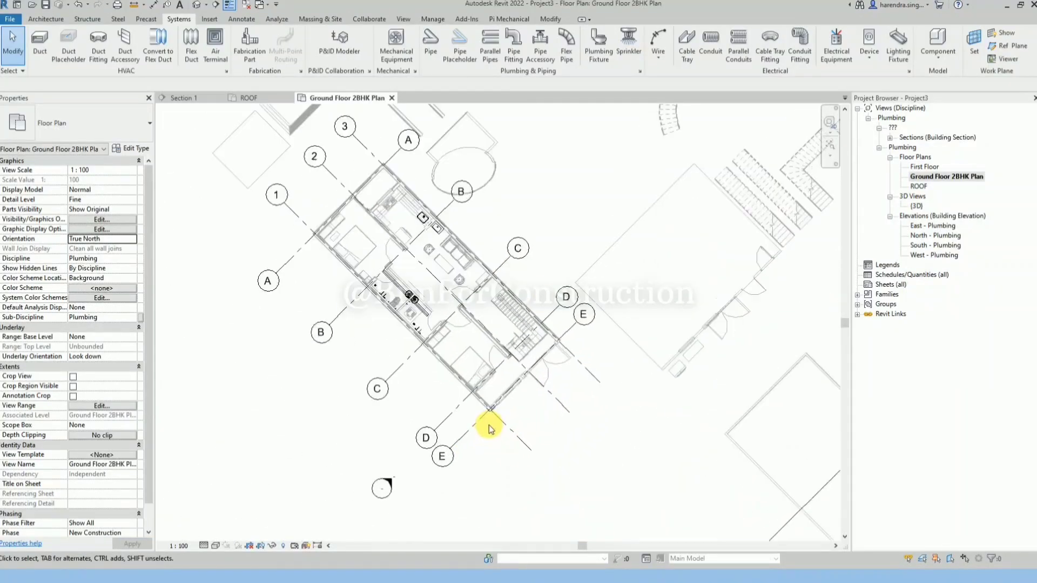
{"action": "left_click", "coordinate": [132, 238]}
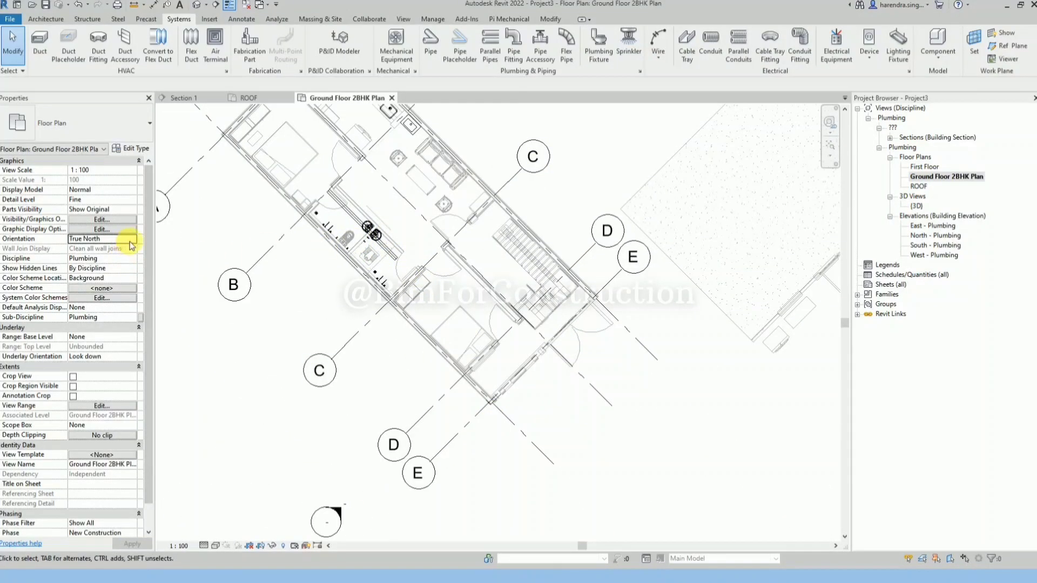
{"action": "left_click", "coordinate": [132, 239]}
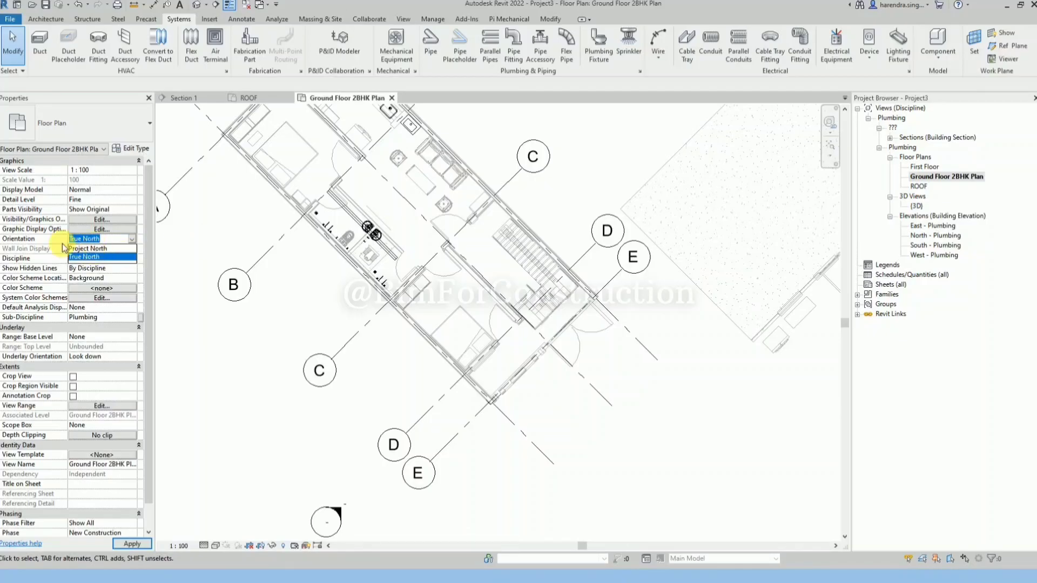
{"action": "left_click", "coordinate": [475, 317]}
{"action": "left_click", "coordinate": [432, 19]}
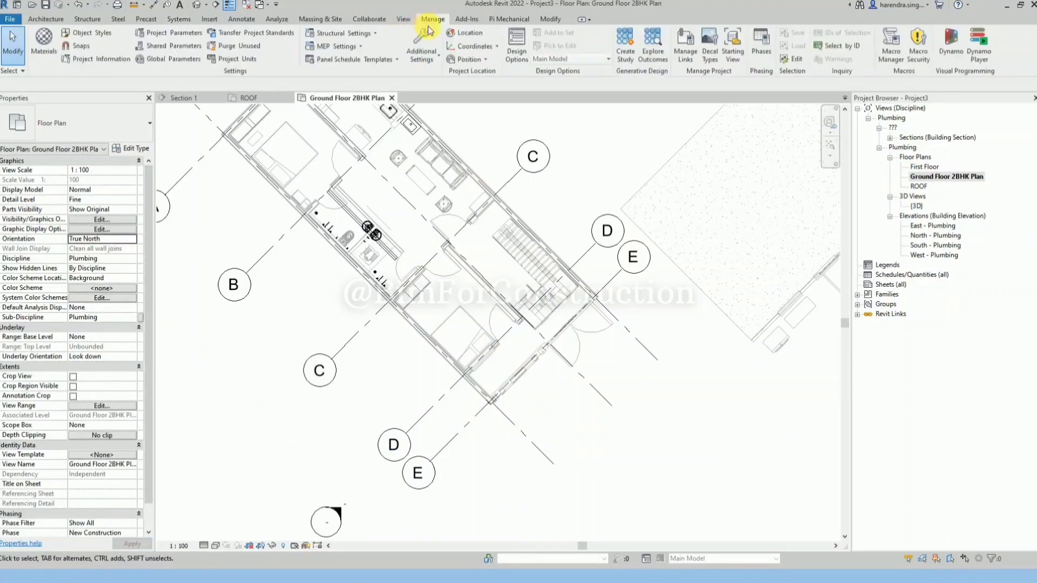
{"action": "left_click", "coordinate": [466, 60]}
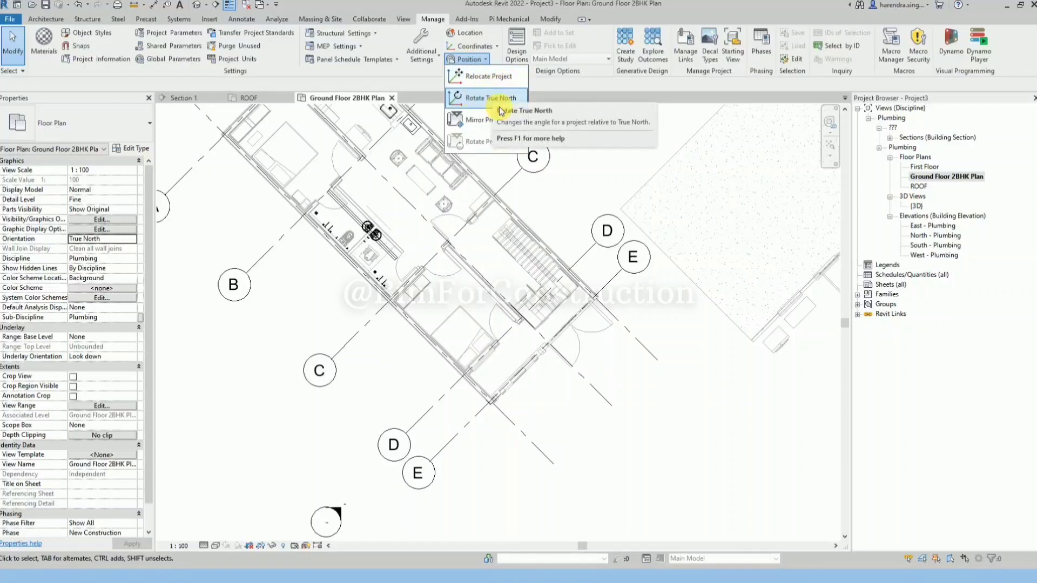
{"action": "key", "text": "Escape"}
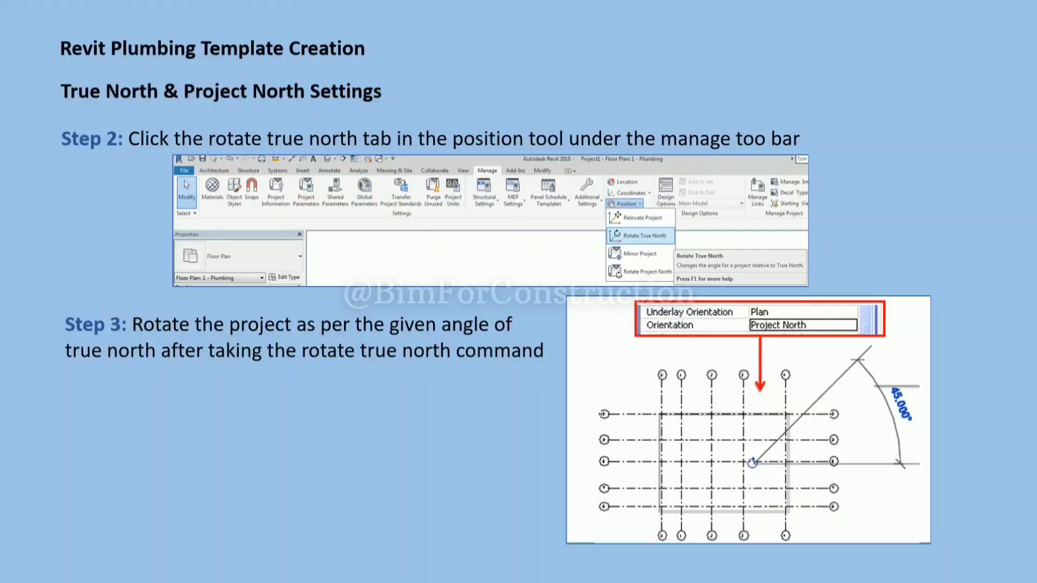
{"action": "left_click", "coordinate": [109, 413]}
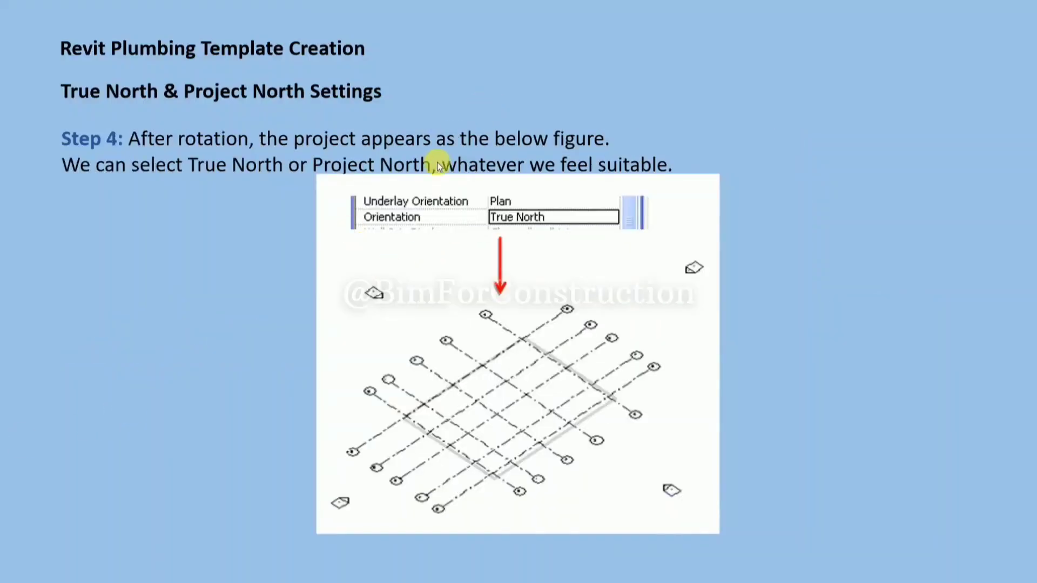
{"action": "left_click", "coordinate": [439, 267]}
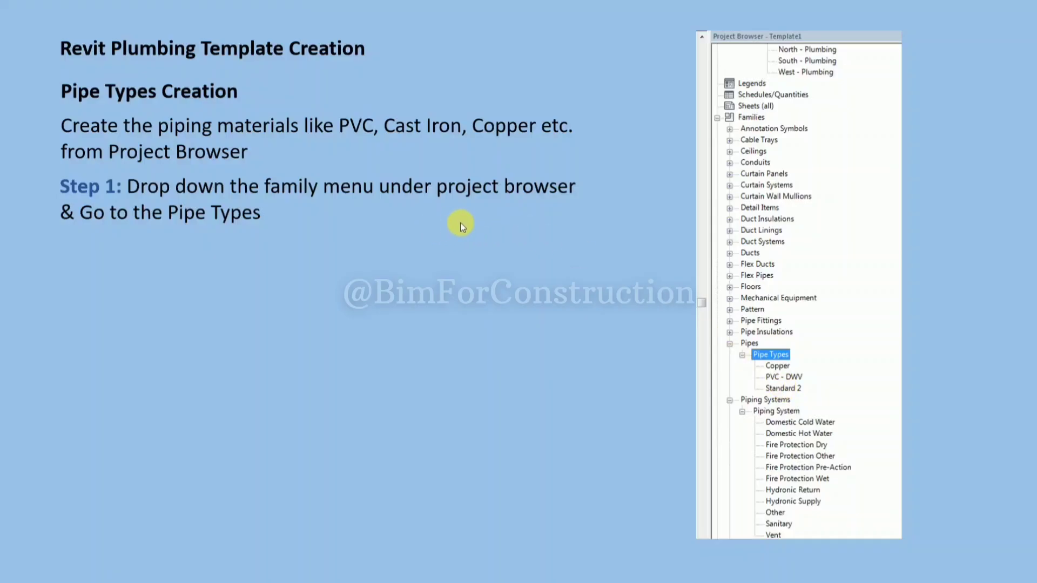
{"action": "left_click", "coordinate": [313, 235]}
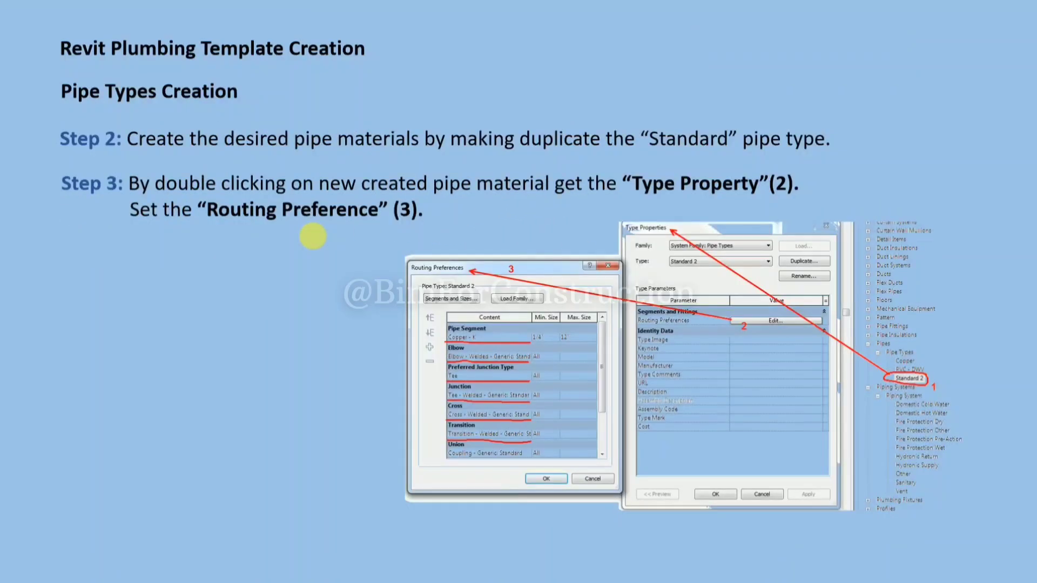
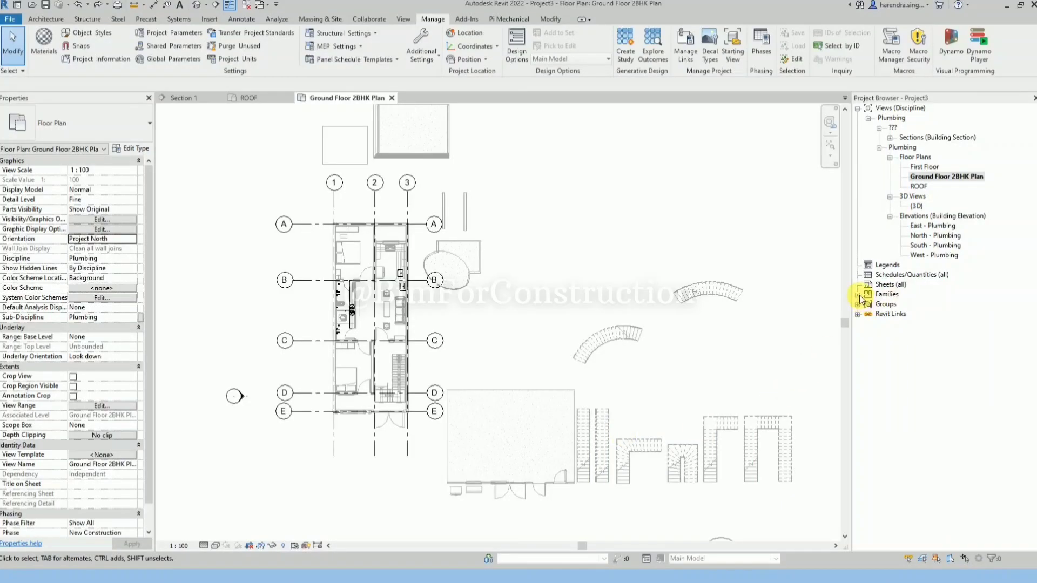
- Duplicate the Standard pipe type among the project's pipe families
{"action": "left_click", "coordinate": [859, 299]}
{"action": "left_click", "coordinate": [868, 402]}
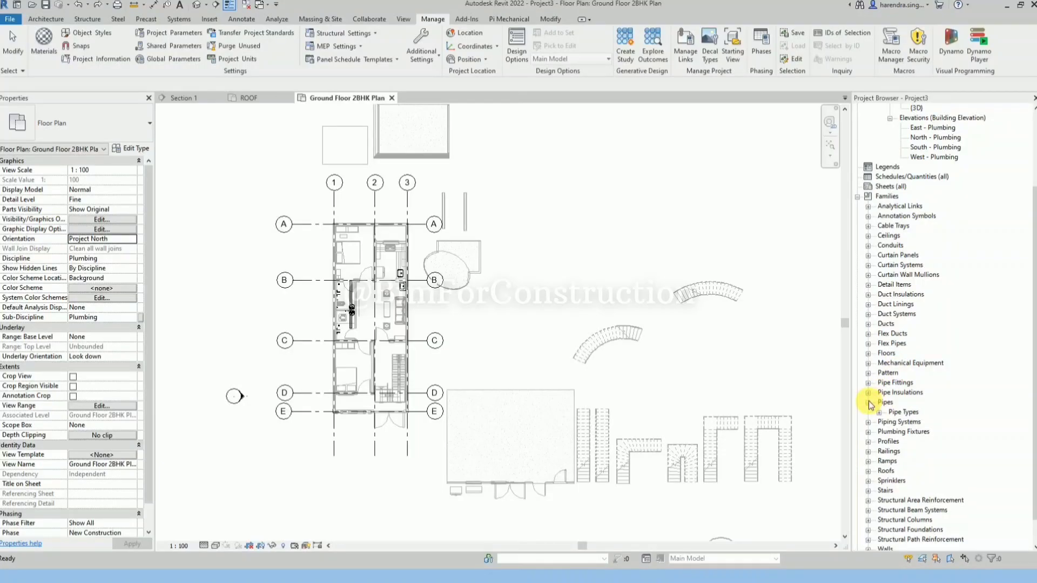
{"action": "left_click", "coordinate": [878, 412]}
{"action": "scroll", "coordinate": [909, 419], "scroll_direction": "down", "scroll_amount": 1}
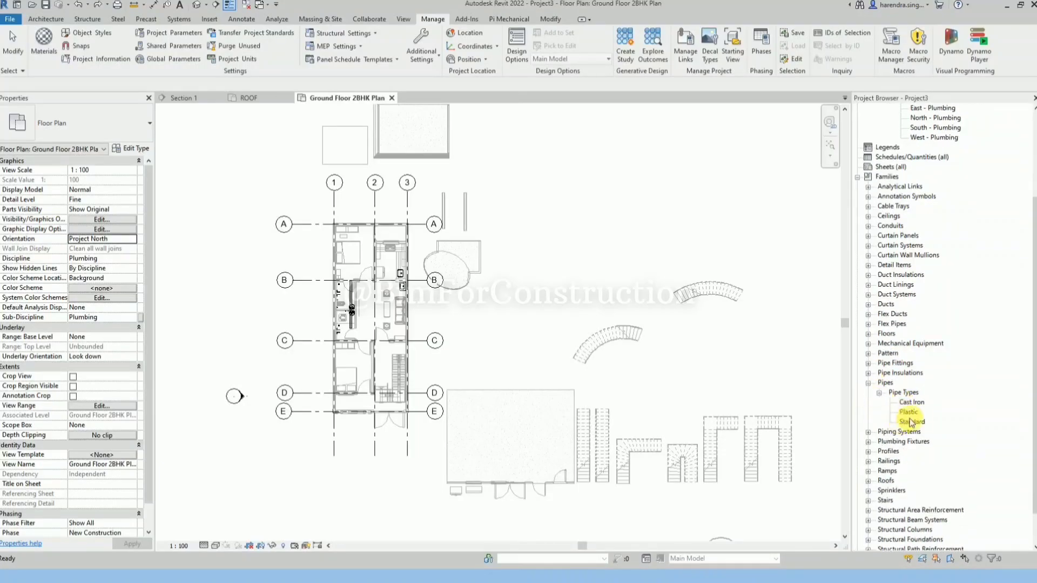
{"action": "left_click", "coordinate": [912, 423]}
{"action": "right_click", "coordinate": [913, 423]}
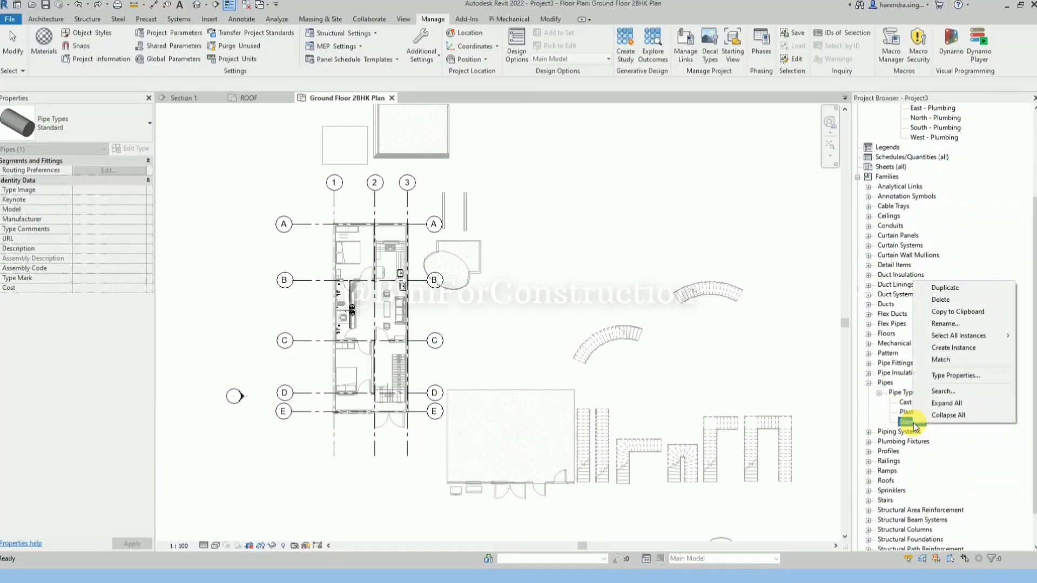
{"action": "left_click", "coordinate": [945, 287]}
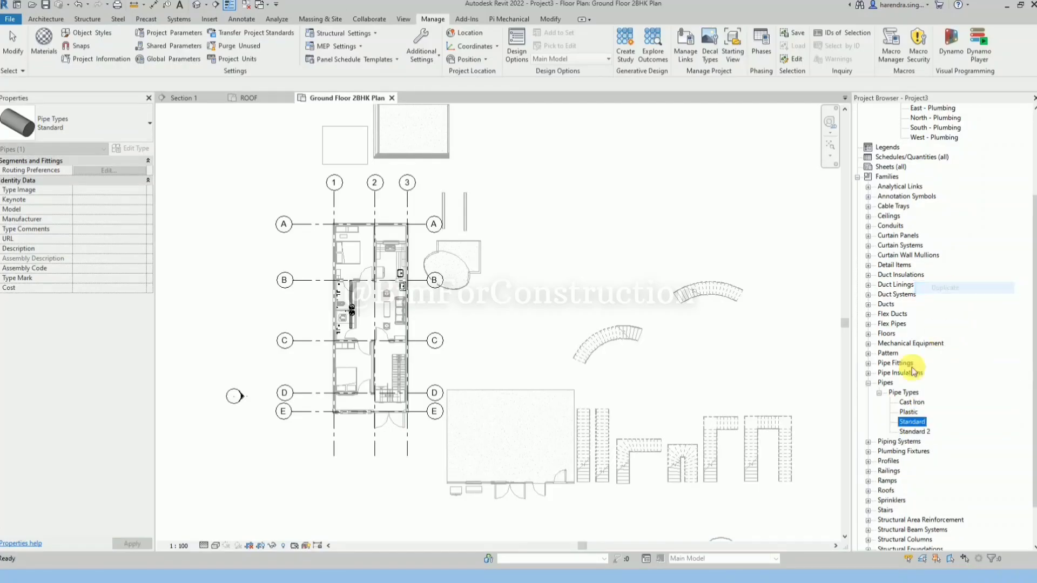
- Rename the duplicated Standard pipe type to PVC
{"action": "right_click", "coordinate": [915, 432]}
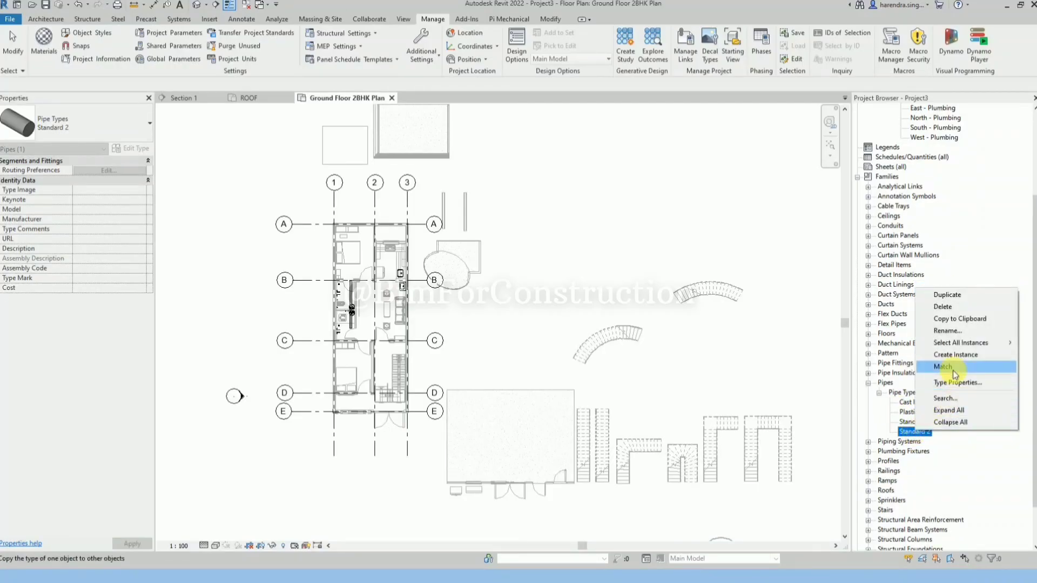
{"action": "left_click", "coordinate": [951, 334]}
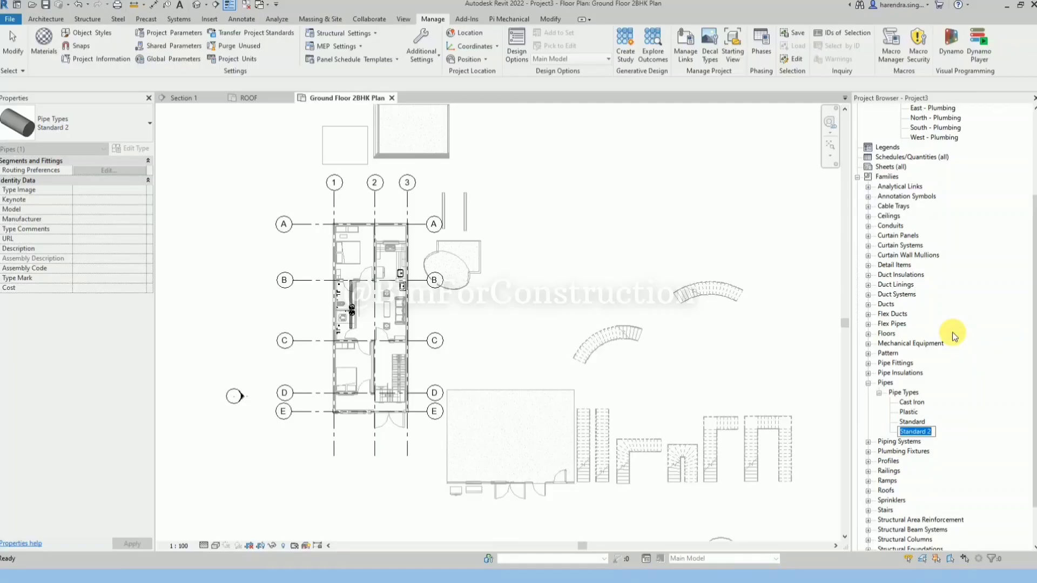
{"action": "type", "text": "PVC"}
{"action": "key", "text": "Return"}
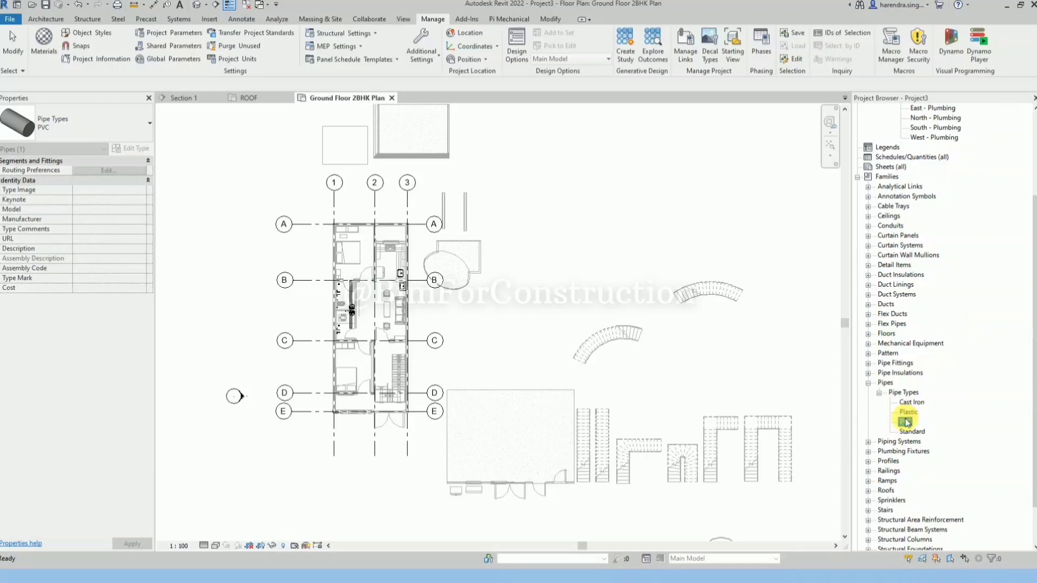
- Open the PVC pipe type's routing preferences and enlarge the dialog to show all segment and fitting categories
{"action": "double_click", "coordinate": [908, 422]}
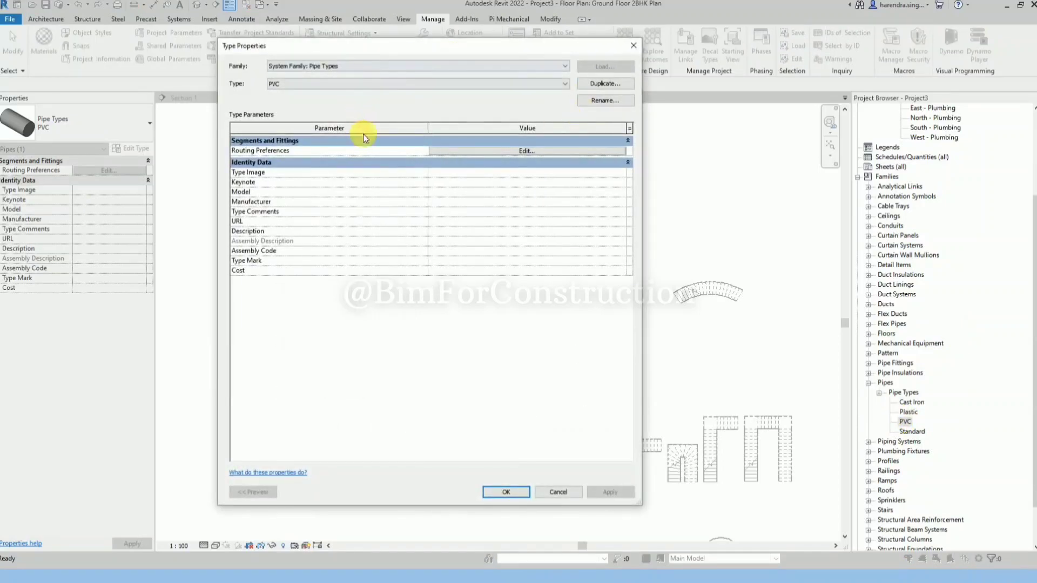
{"action": "left_click", "coordinate": [563, 152]}
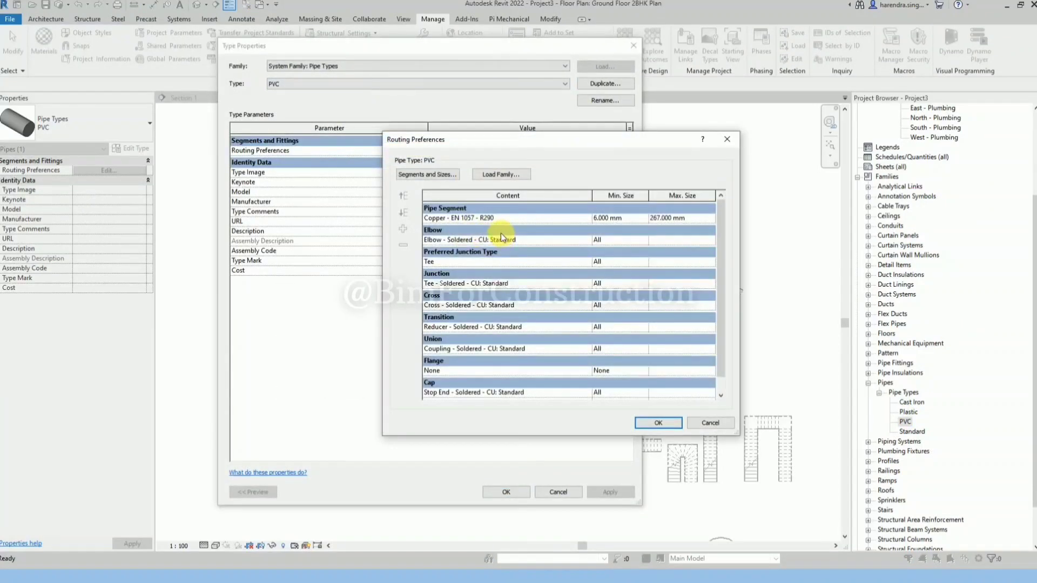
{"action": "left_click_drag", "start_coordinate": [744, 440], "coordinate": [794, 563]}
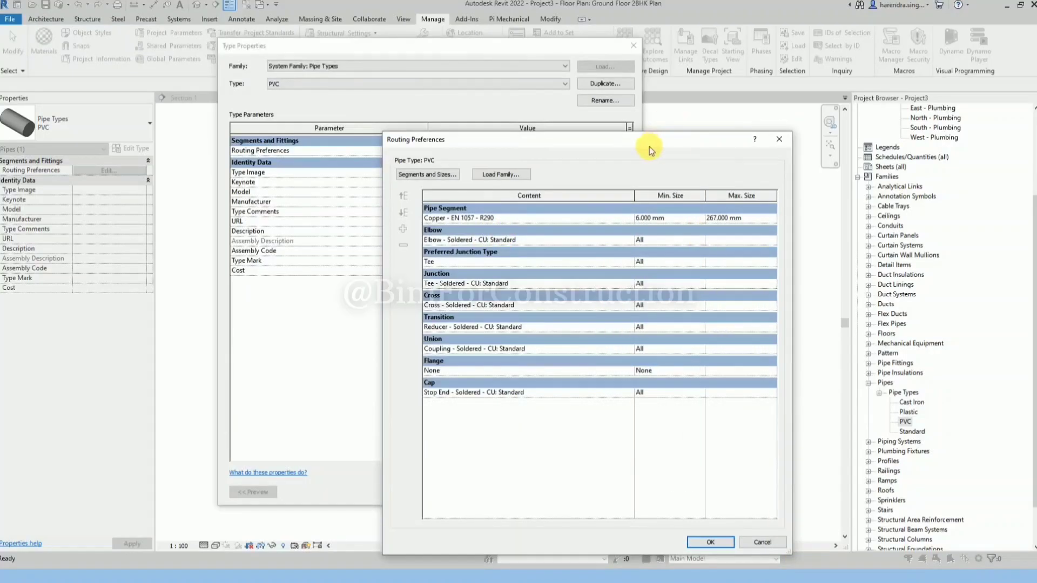
{"action": "left_click_drag", "start_coordinate": [649, 147], "coordinate": [584, 60]}
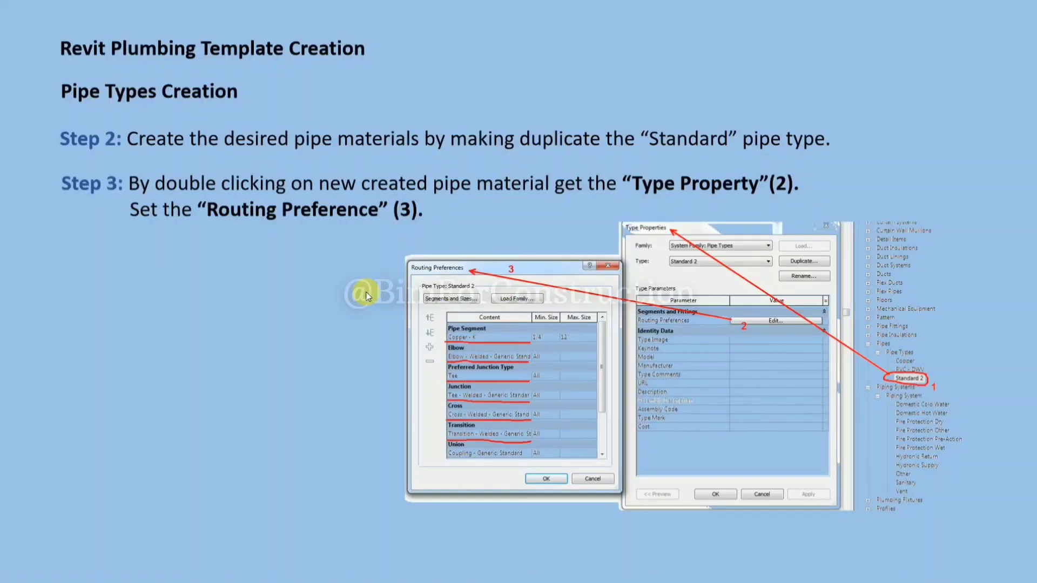
{"action": "left_click", "coordinate": [368, 293]}
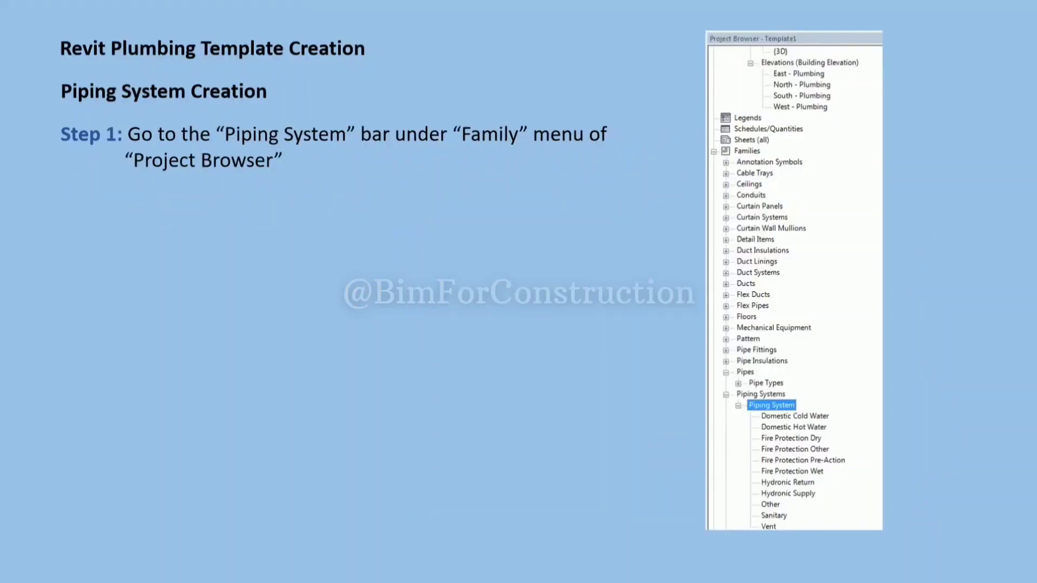
{"action": "key", "text": "Left"}
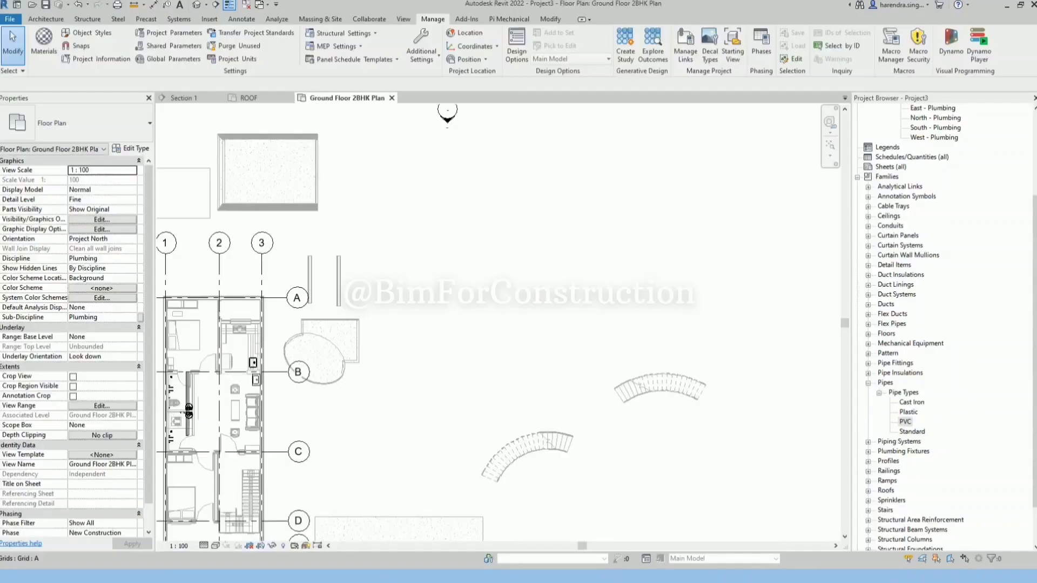
- Draw an L-shaped run of 159 mm PVC pipe in the empty area beside the building, its vertical leg about 2400 mm long
{"action": "scroll", "coordinate": [484, 272], "scroll_direction": "down", "scroll_amount": 1}
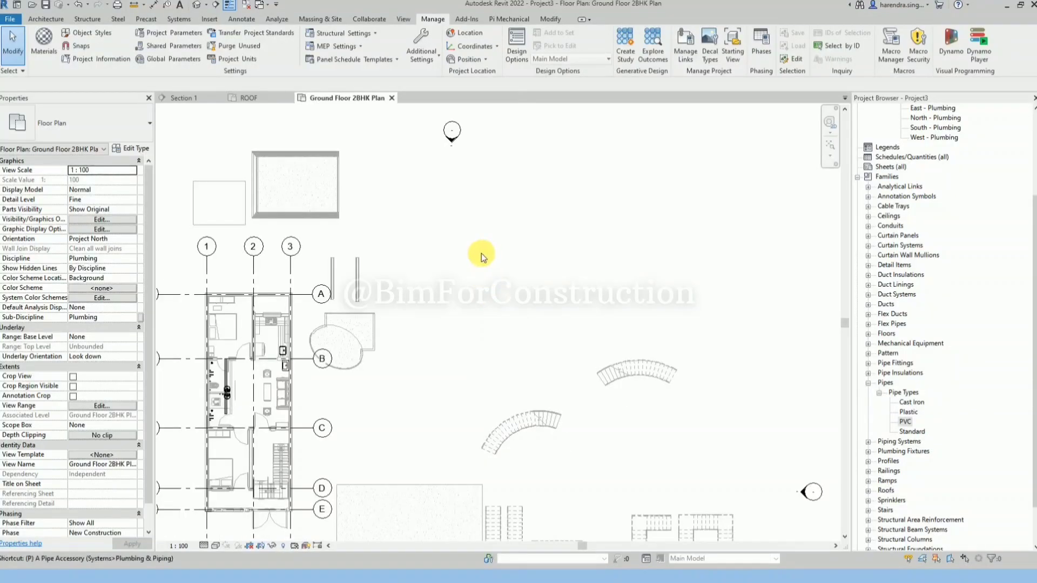
{"action": "left_click", "coordinate": [480, 292]}
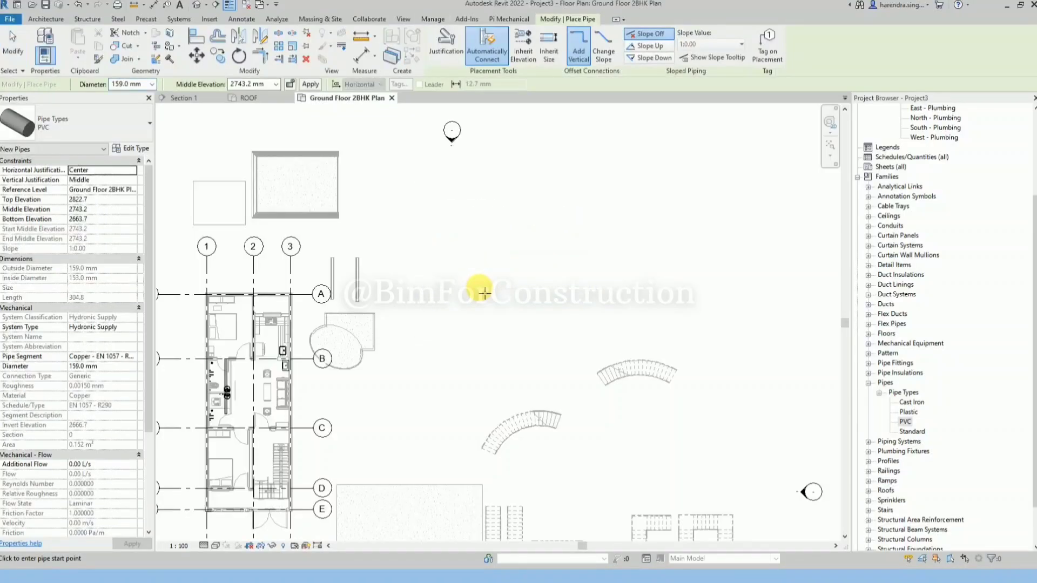
{"action": "left_click", "coordinate": [69, 129]}
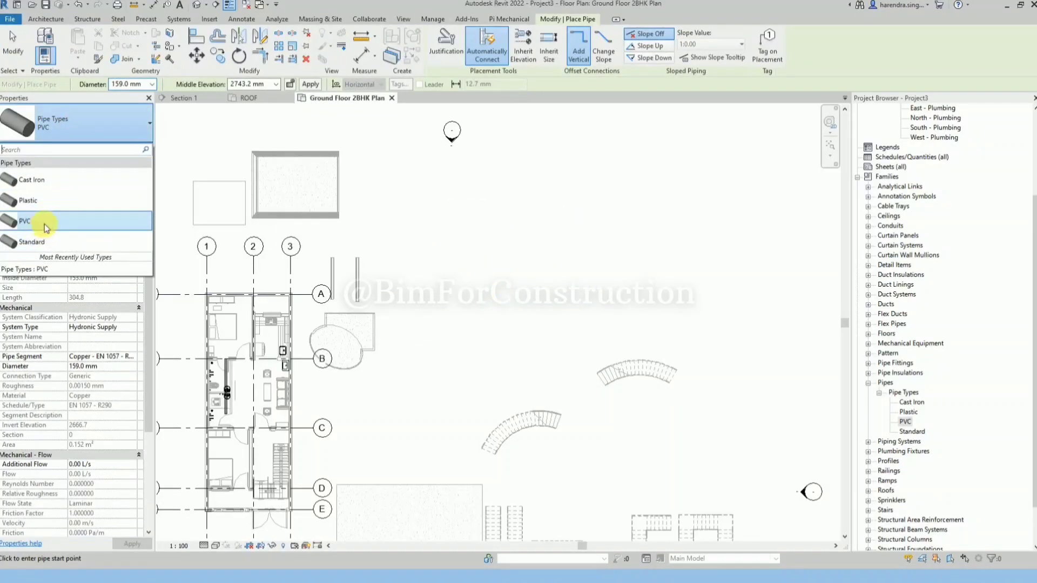
{"action": "left_click", "coordinate": [46, 226]}
{"action": "scroll", "coordinate": [453, 357], "scroll_direction": "up", "scroll_amount": 4}
{"action": "left_click", "coordinate": [425, 367]}
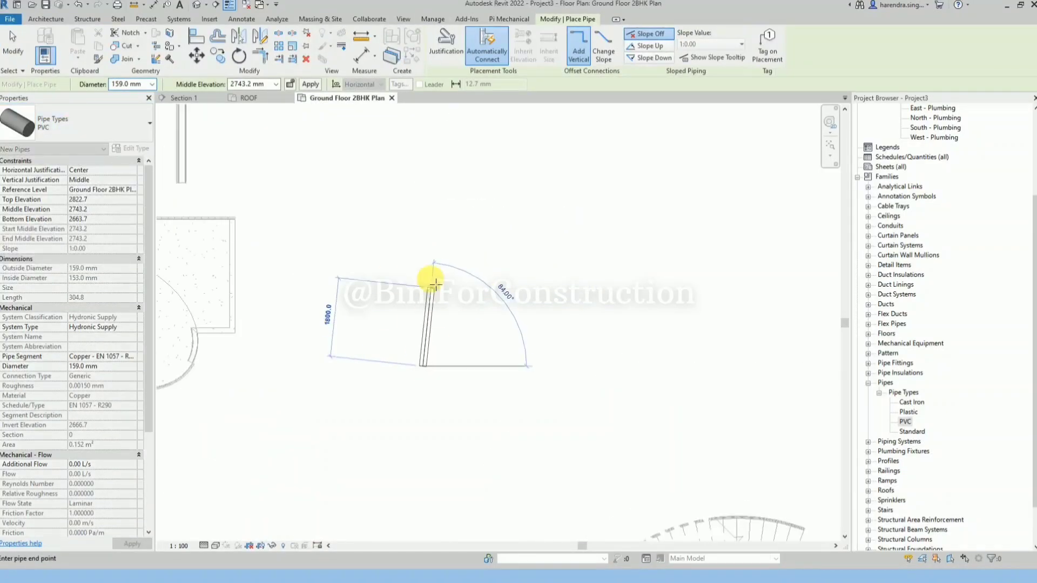
{"action": "left_click", "coordinate": [424, 252]}
{"action": "left_click", "coordinate": [544, 249]}
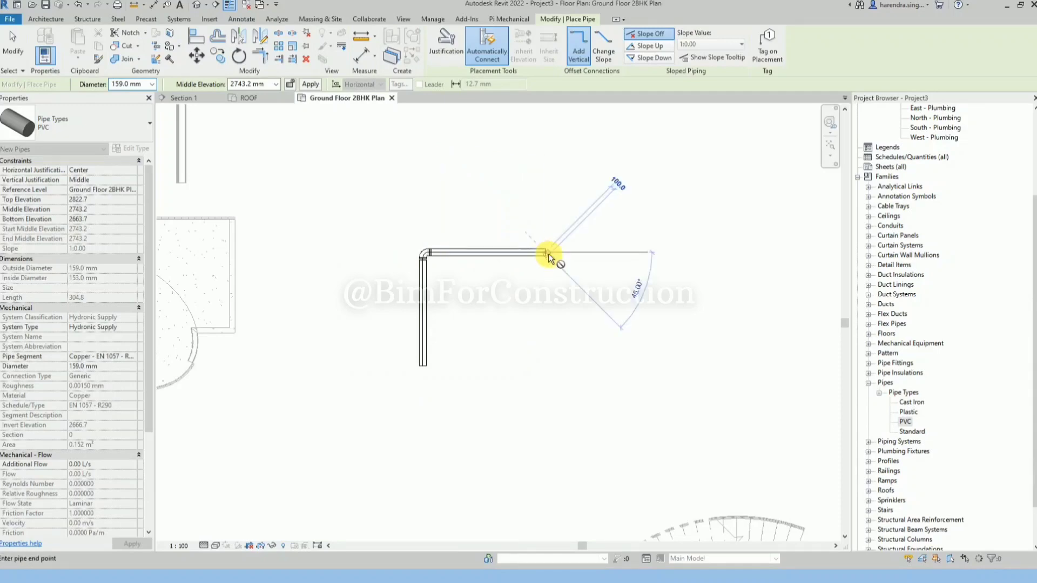
{"action": "key", "text": "Escape"}
{"action": "key", "text": "Escape"}
- Inspect the fitting type of the elbow joining the two drawn PVC pipes
{"action": "scroll", "coordinate": [426, 267], "scroll_direction": "up", "scroll_amount": 2}
{"action": "left_click", "coordinate": [426, 268]}
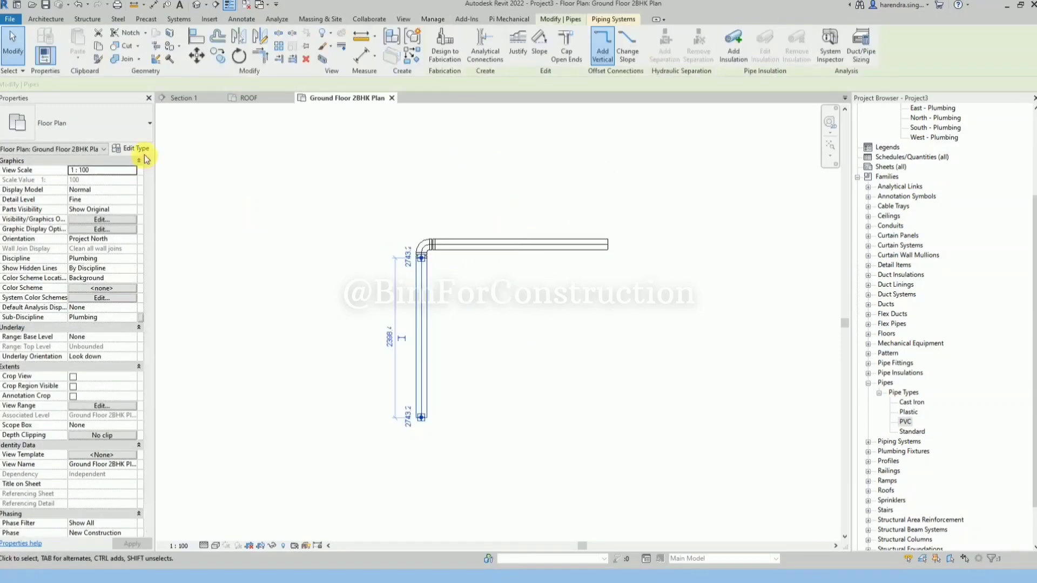
{"action": "left_click", "coordinate": [426, 245]}
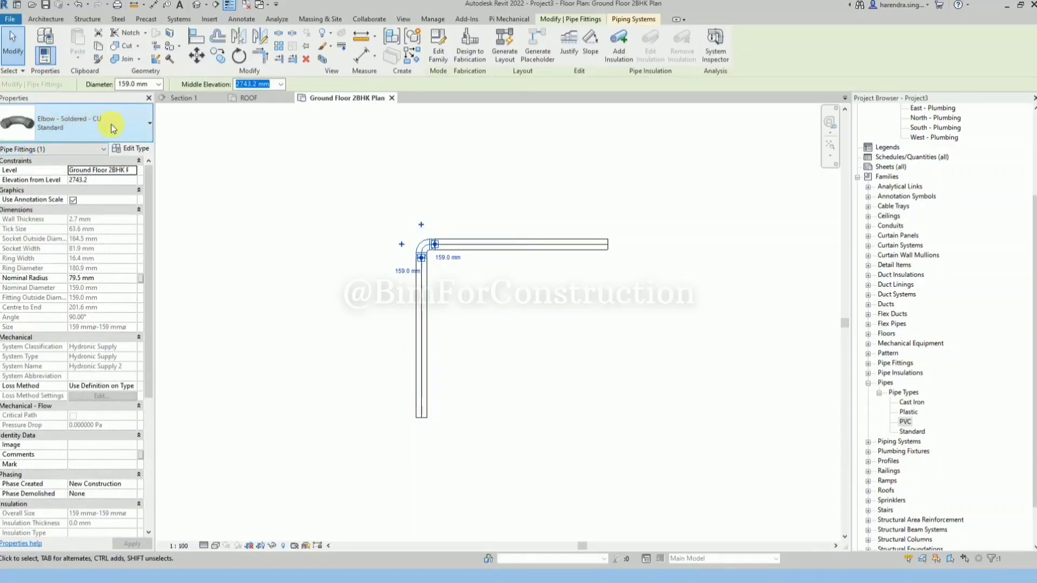
- Set the PVC pipe type's elbow routing preference to Elbow - Plain - PVC-C: Standard
{"action": "left_click", "coordinate": [904, 422]}
{"action": "double_click", "coordinate": [905, 423]}
{"action": "left_click", "coordinate": [565, 153]}
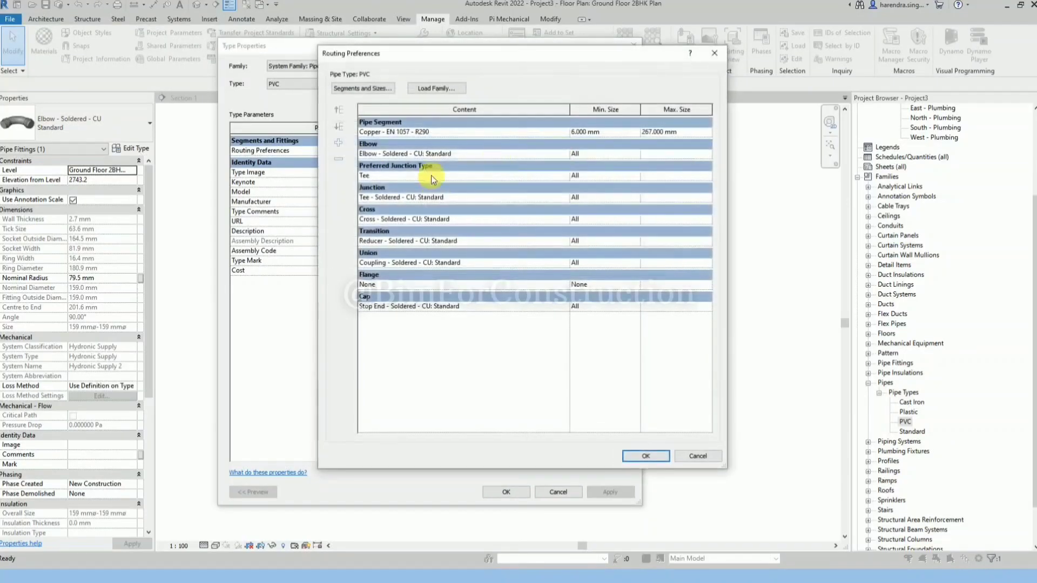
{"action": "left_click", "coordinate": [565, 155]}
{"action": "left_click", "coordinate": [564, 154]}
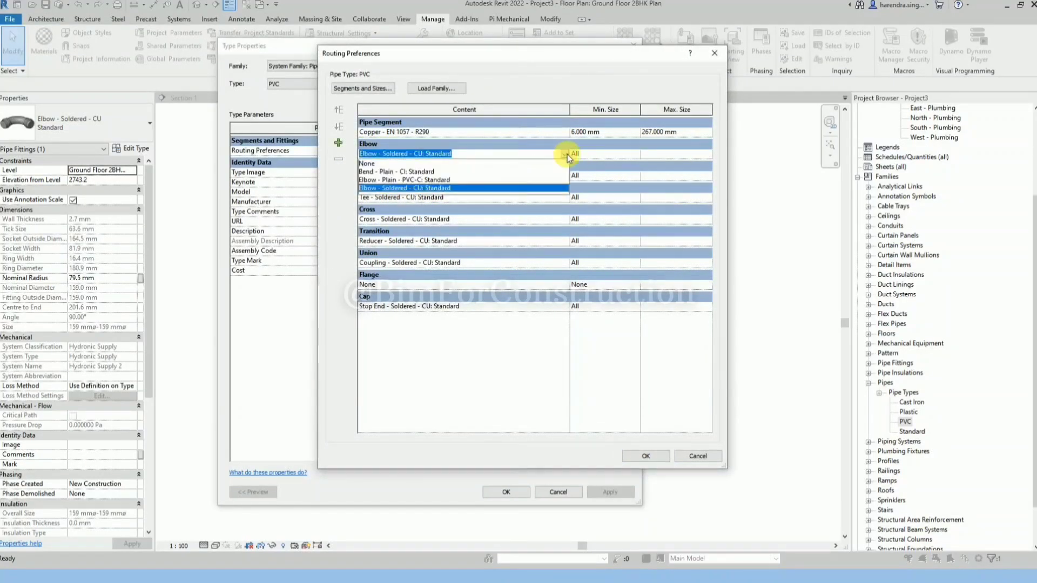
{"action": "left_click", "coordinate": [426, 179]}
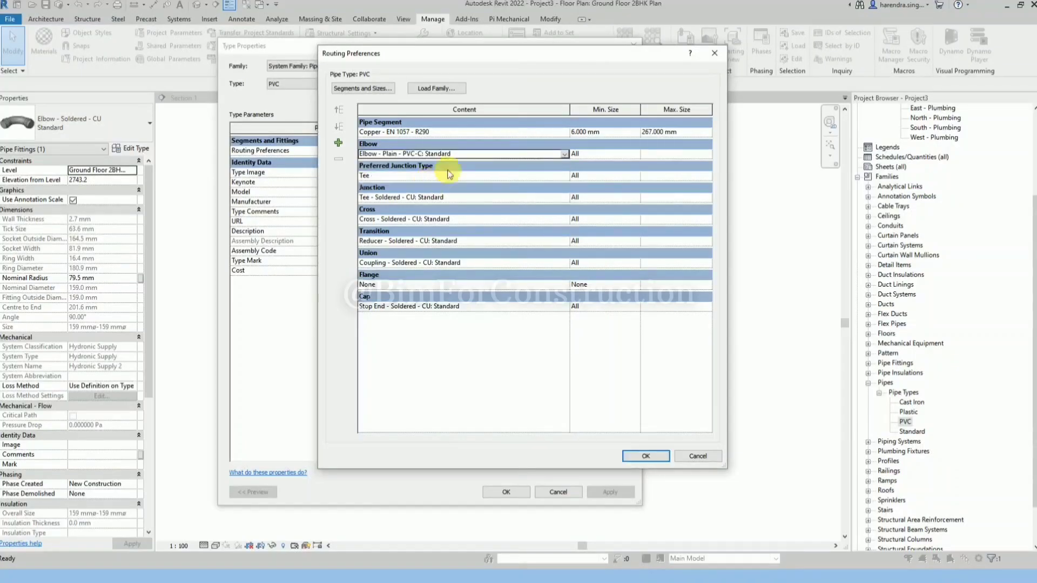
{"action": "left_click", "coordinate": [647, 456]}
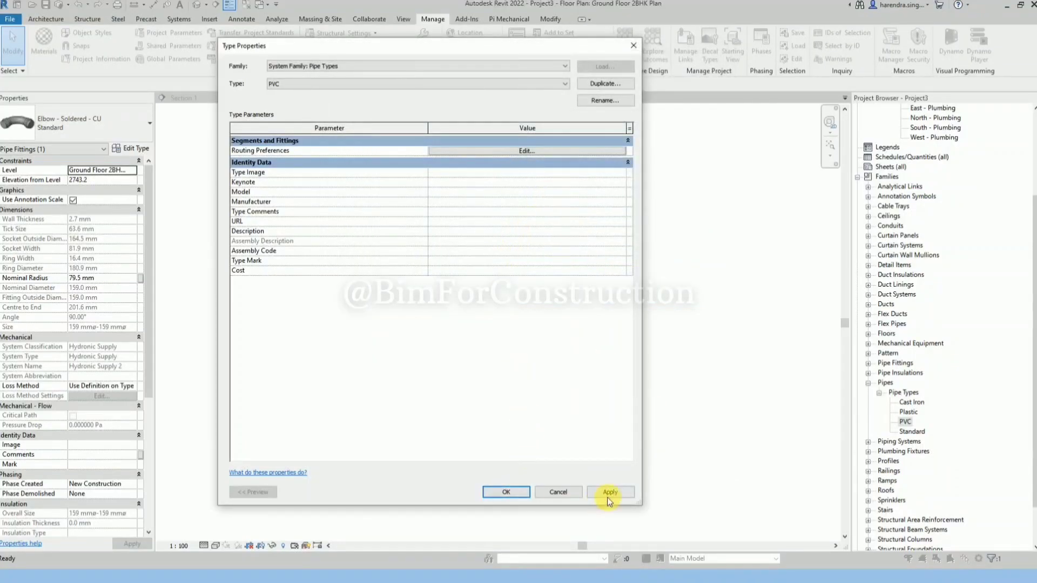
{"action": "left_click", "coordinate": [506, 491]}
- Check which fitting family the already placed elbow uses under the edited routing preferences
{"action": "scroll", "coordinate": [425, 240], "scroll_direction": "up", "scroll_amount": 5}
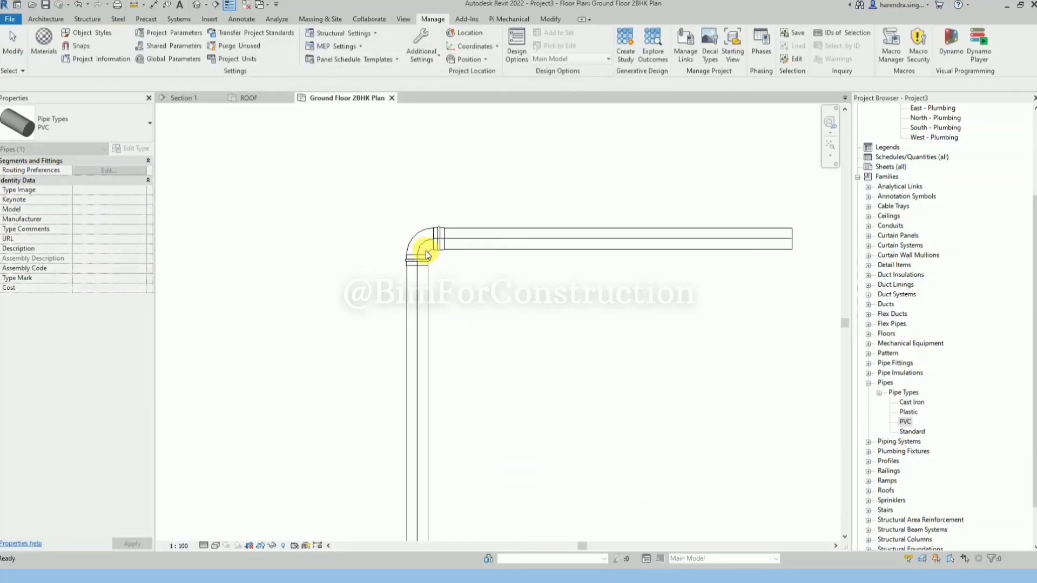
{"action": "left_click", "coordinate": [424, 235]}
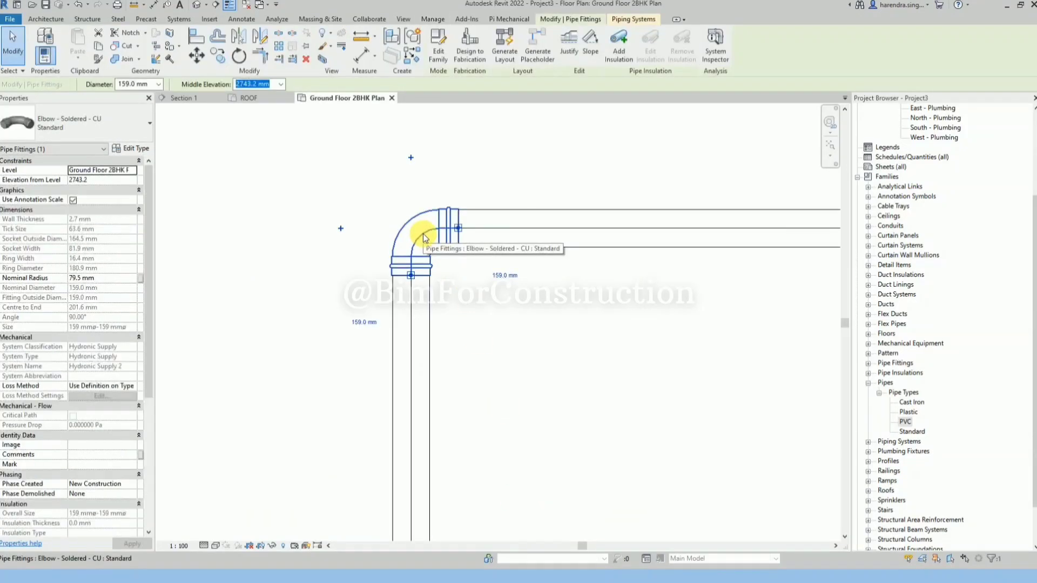
{"action": "scroll", "coordinate": [243, 272], "scroll_direction": "down", "scroll_amount": 3}
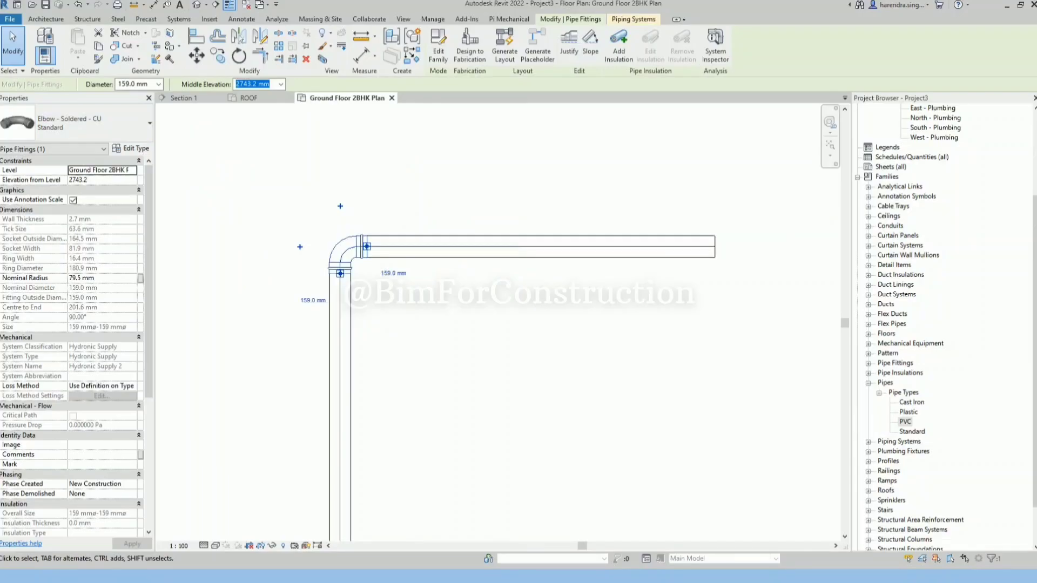
{"action": "key", "text": "Escape"}
{"action": "scroll", "coordinate": [297, 261], "scroll_direction": "down", "scroll_amount": 3}
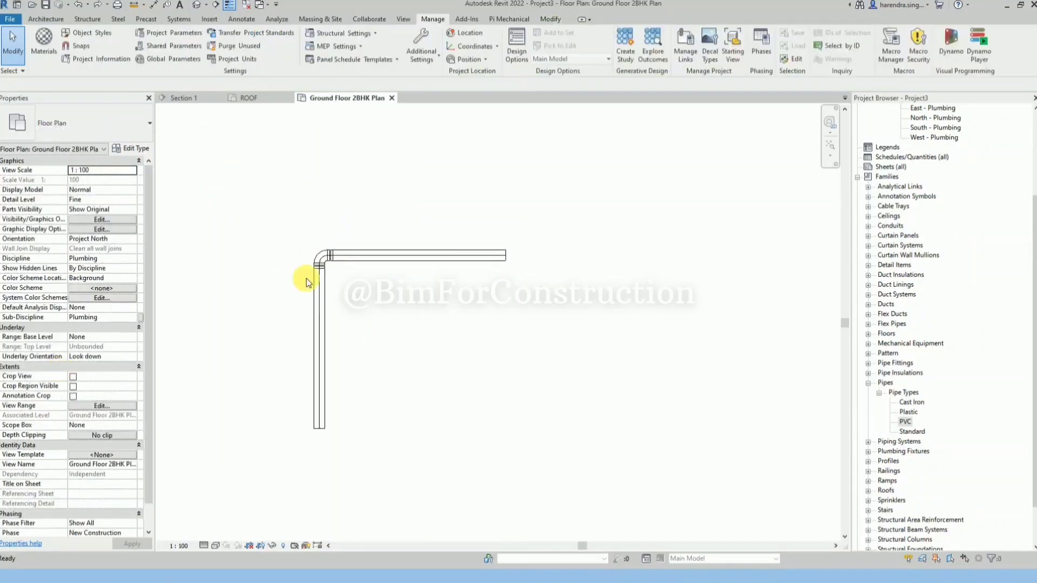
{"action": "left_click", "coordinate": [328, 257]}
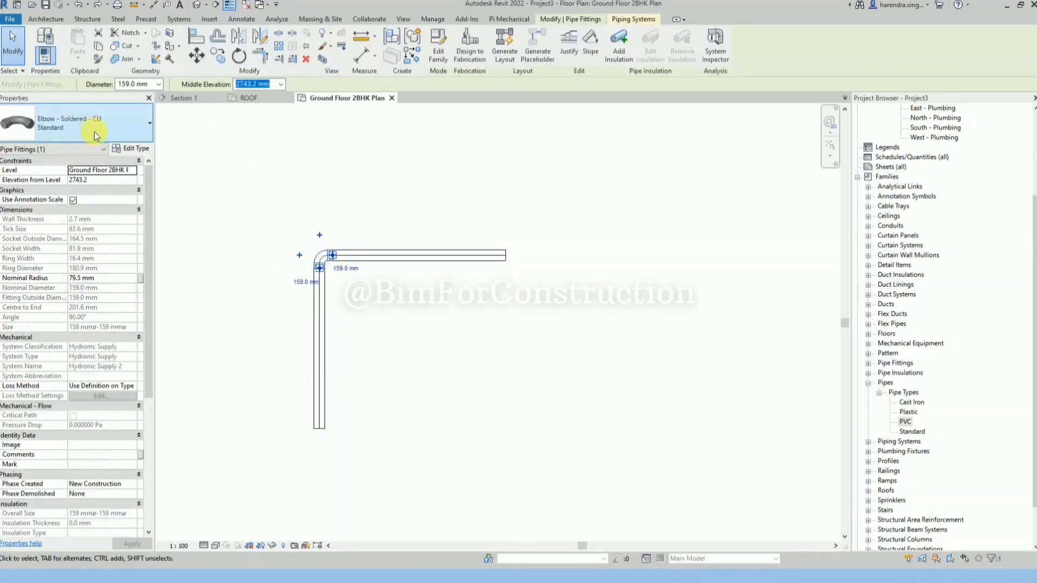
{"action": "key", "text": "Escape"}
- Delete the old elbow and rejoin the two pipes at the corner with Trim/Extend to Corner
{"action": "scroll", "coordinate": [326, 257], "scroll_direction": "up", "scroll_amount": 3}
{"action": "left_click", "coordinate": [325, 257]}
{"action": "key", "text": "Delete"}
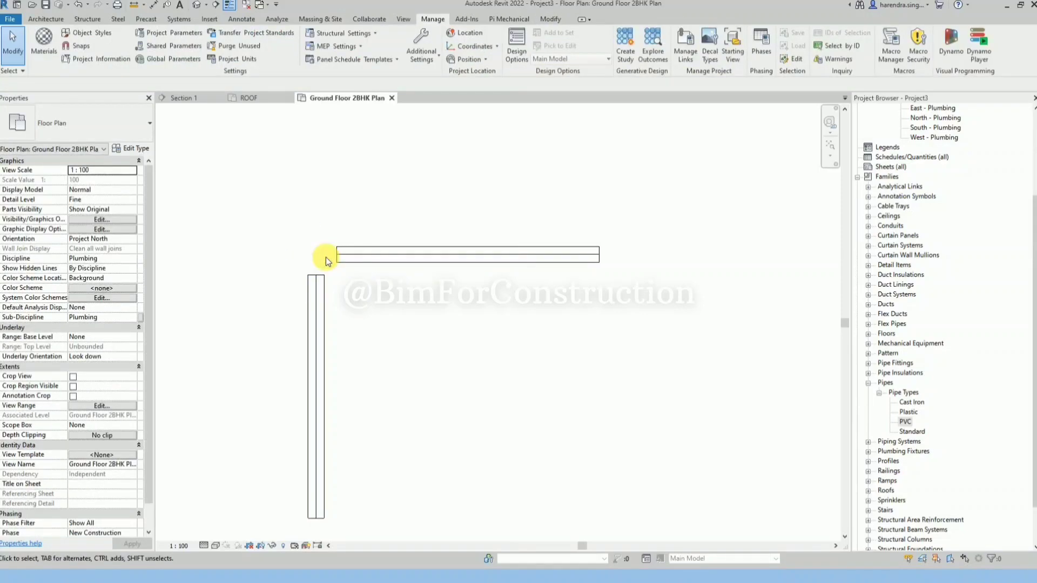
{"action": "key", "text": "t"}
{"action": "key", "text": "r"}
{"action": "left_click", "coordinate": [317, 279]}
{"action": "left_click", "coordinate": [354, 259]}
{"action": "key", "text": "Escape"}
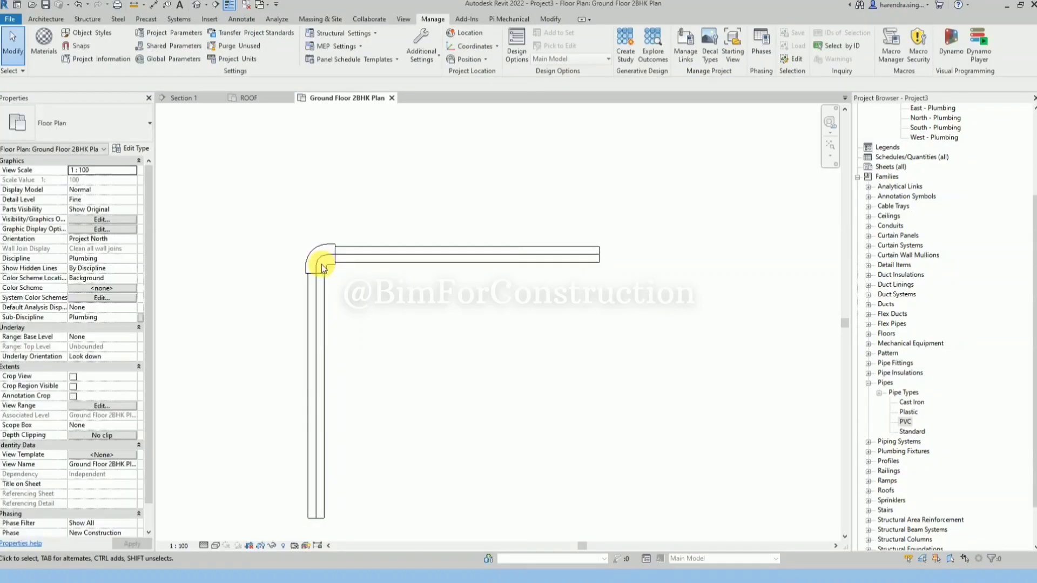
- Check the new elbow's fitting type, and convert the elbow into a tee opening upward
{"action": "left_click", "coordinate": [323, 269]}
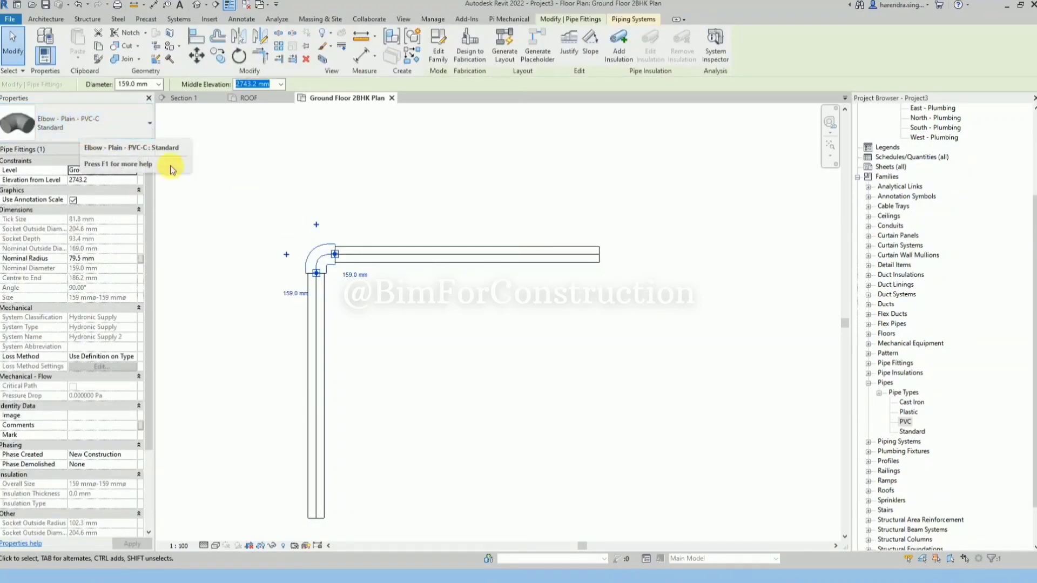
{"action": "scroll", "coordinate": [405, 270], "scroll_direction": "down", "scroll_amount": 2}
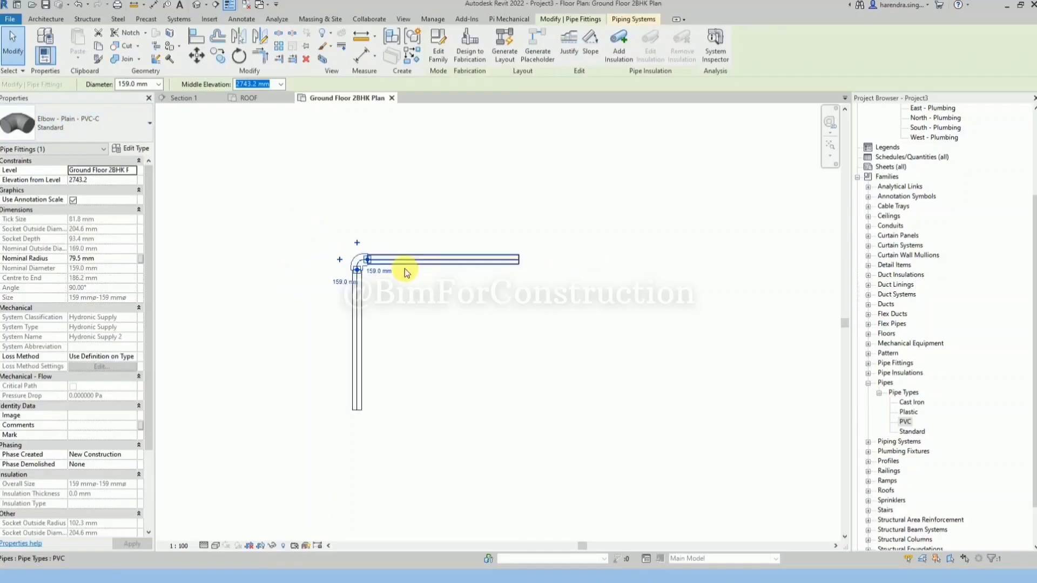
{"action": "left_click", "coordinate": [357, 244]}
{"action": "scroll", "coordinate": [351, 251], "scroll_direction": "up", "scroll_amount": 3}
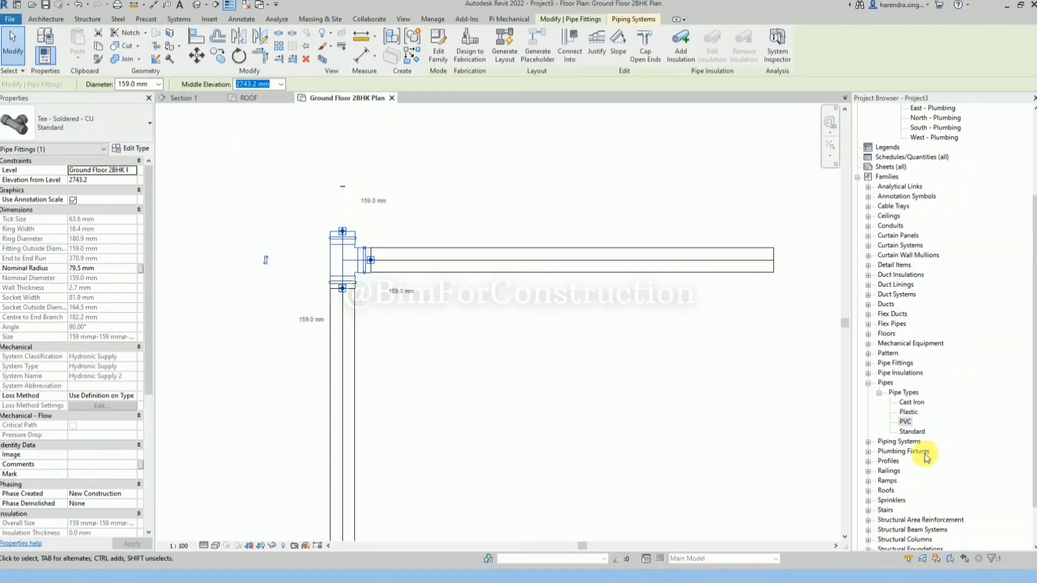
- Review the preferred junction type and junction fitting options in the PVC pipe type's routing preferences
{"action": "double_click", "coordinate": [905, 421]}
{"action": "left_click", "coordinate": [521, 151]}
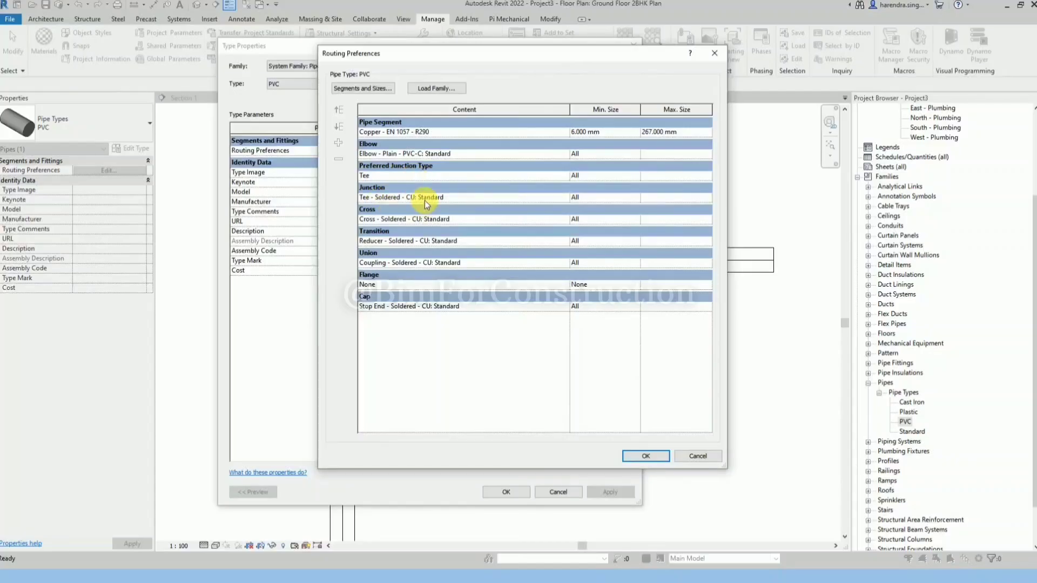
{"action": "left_click", "coordinate": [567, 176]}
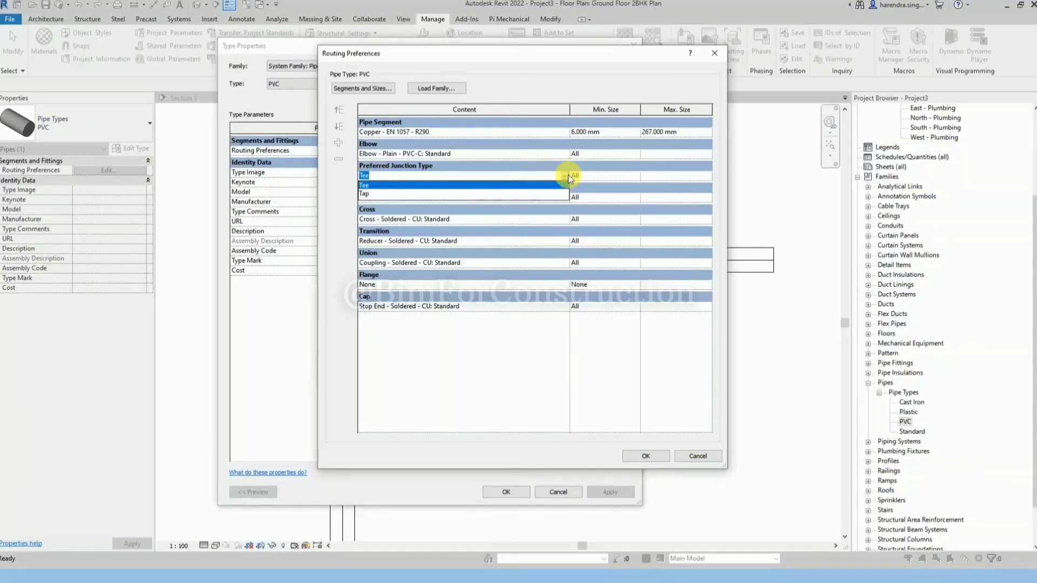
{"action": "left_click", "coordinate": [437, 414]}
{"action": "left_click", "coordinate": [565, 198]}
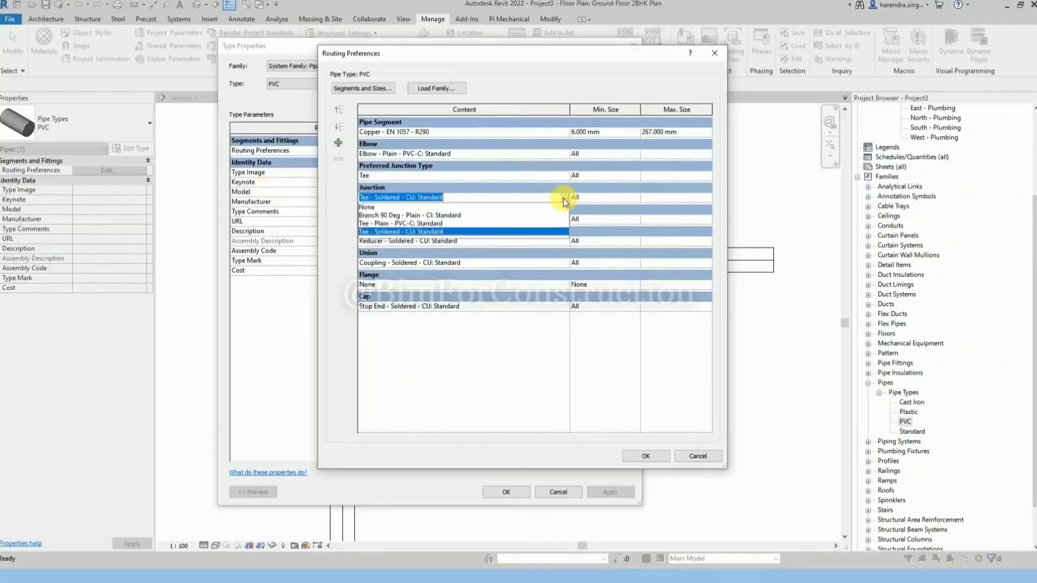
{"action": "left_click", "coordinate": [440, 332]}
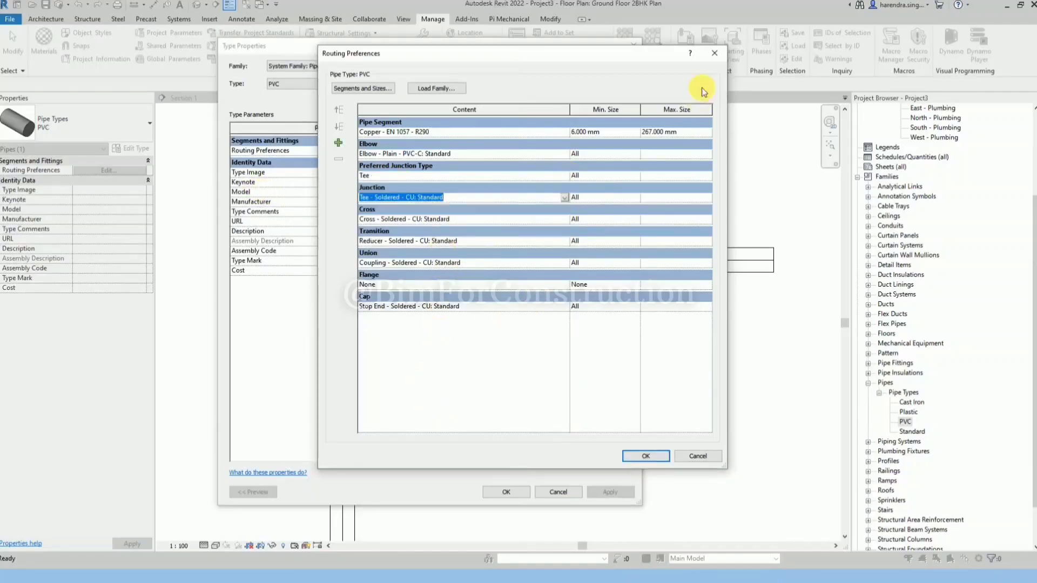
- Close the PVC pipe type's routing preferences and type properties
{"action": "left_click", "coordinate": [714, 54]}
{"action": "left_click", "coordinate": [633, 44]}
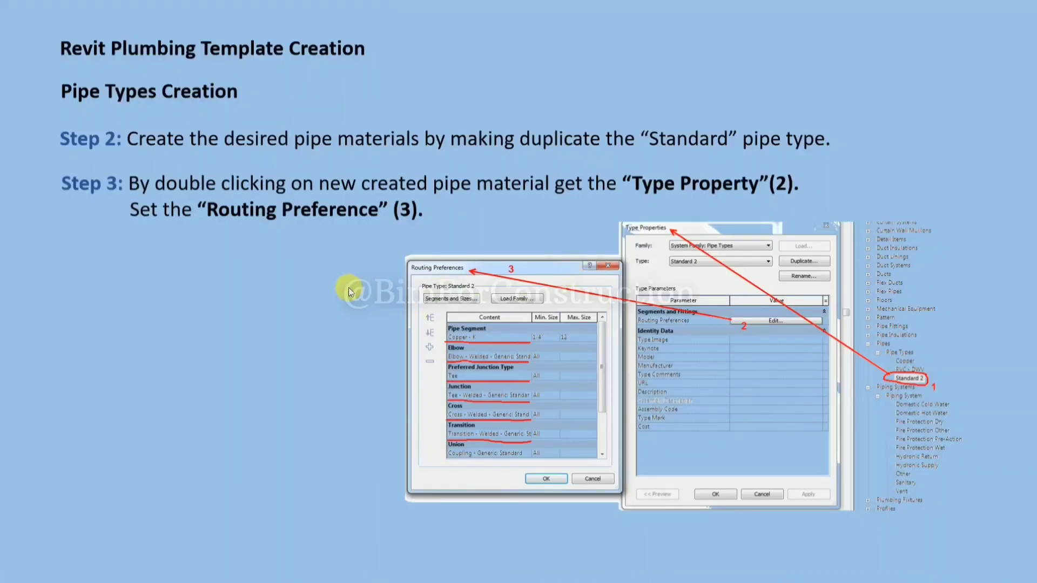
{"action": "left_click", "coordinate": [349, 289]}
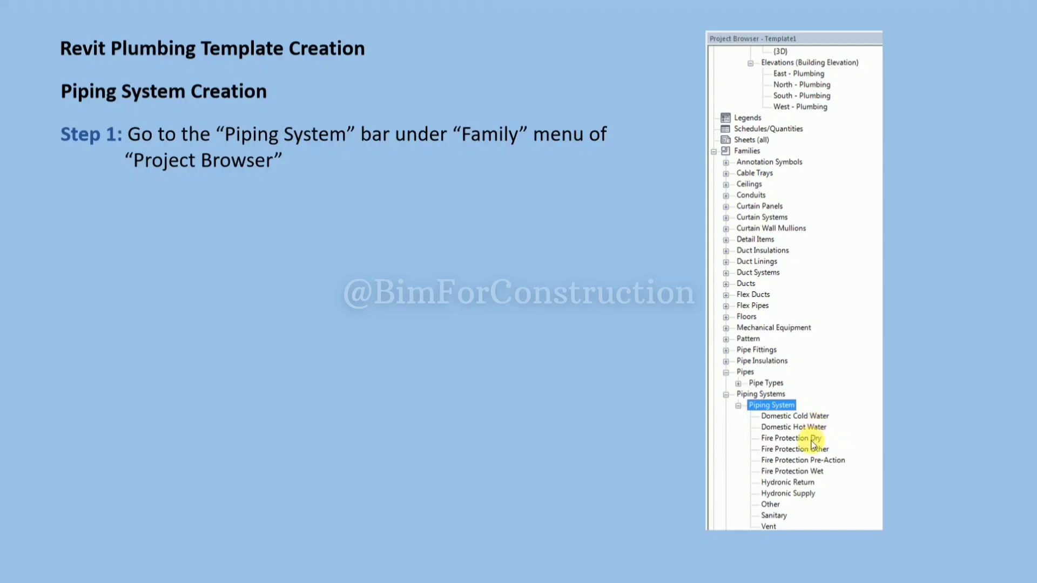
{"action": "left_click", "coordinate": [397, 209]}
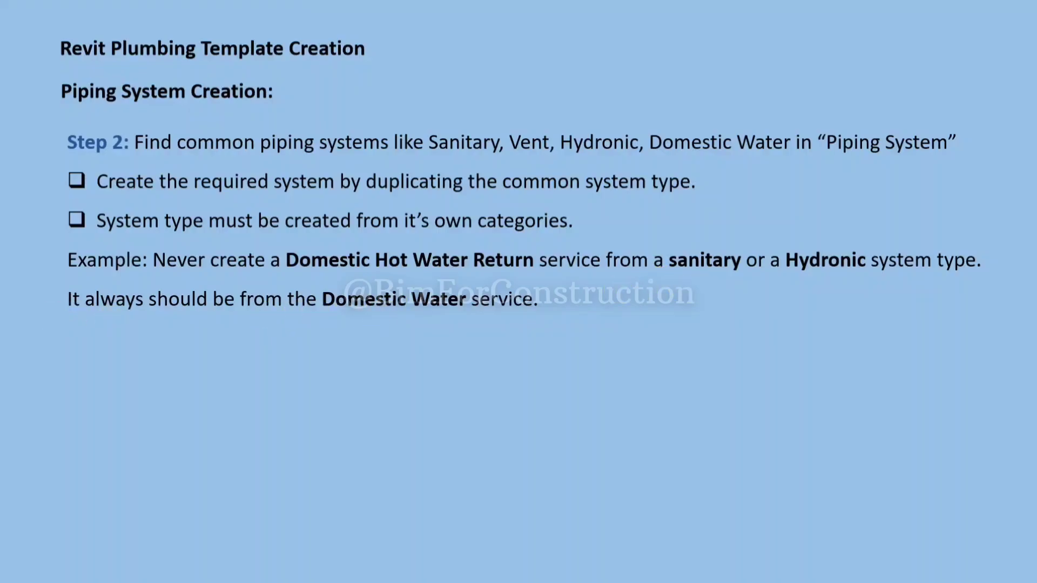
{"action": "left_click", "coordinate": [458, 295]}
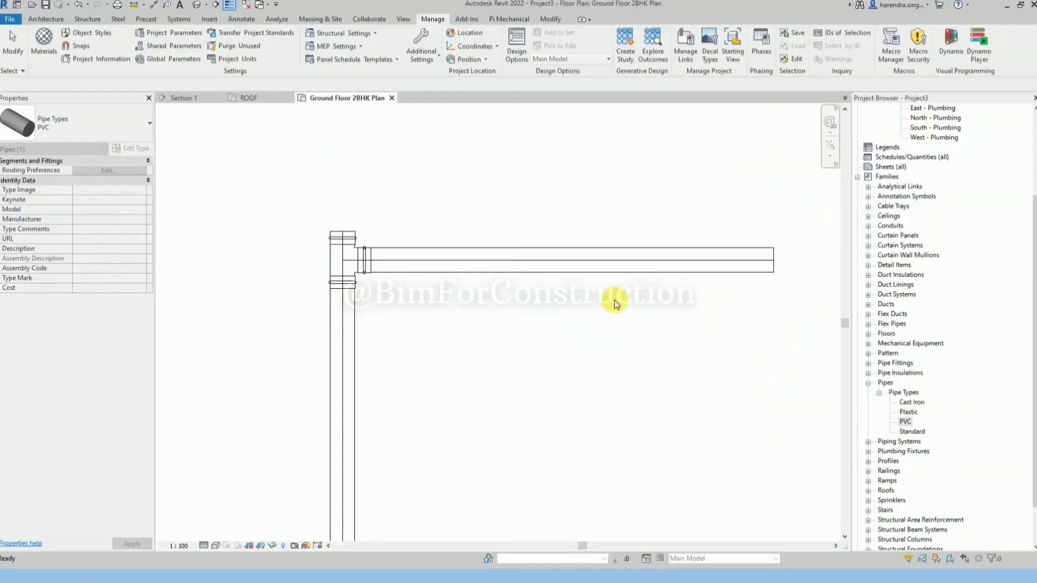
- Expand the Piping Systems family down to its system types and select Domestic Hot Water
{"action": "scroll", "coordinate": [942, 428], "scroll_direction": "down", "scroll_amount": 2}
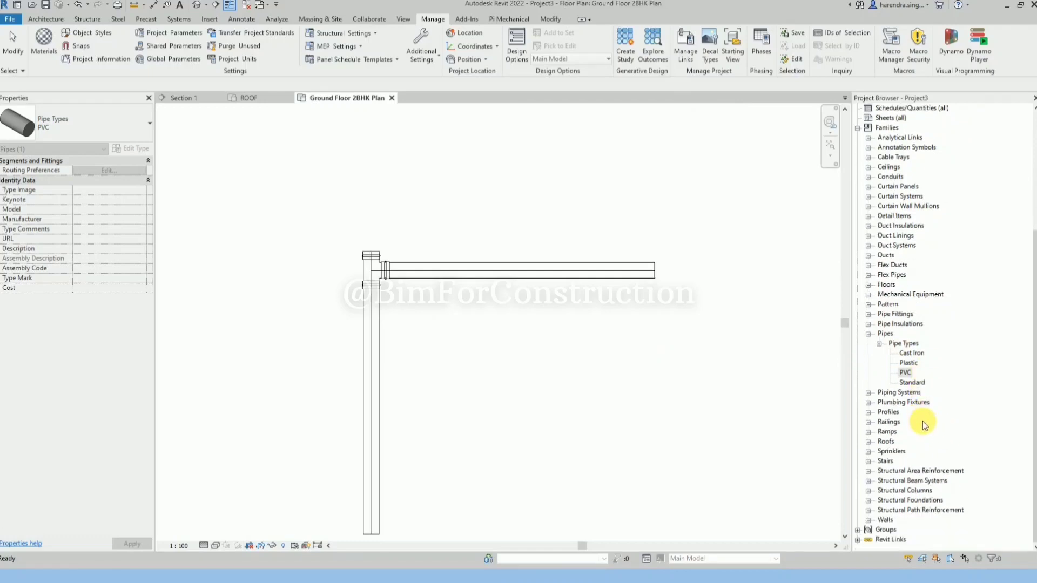
{"action": "left_click", "coordinate": [868, 392]}
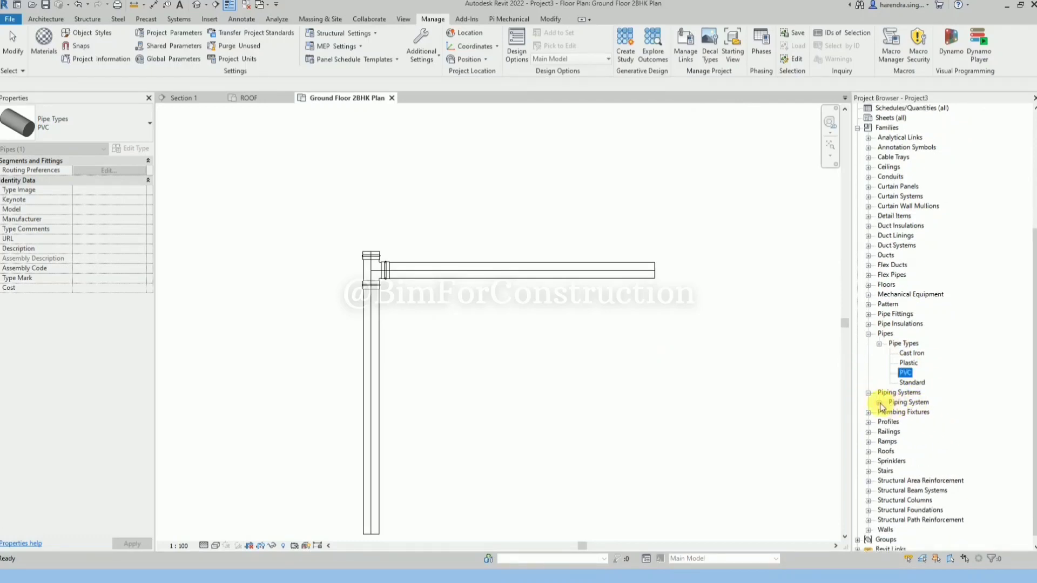
{"action": "left_click", "coordinate": [880, 392]}
{"action": "scroll", "coordinate": [920, 407], "scroll_direction": "down", "scroll_amount": 1}
{"action": "left_click", "coordinate": [937, 393]}
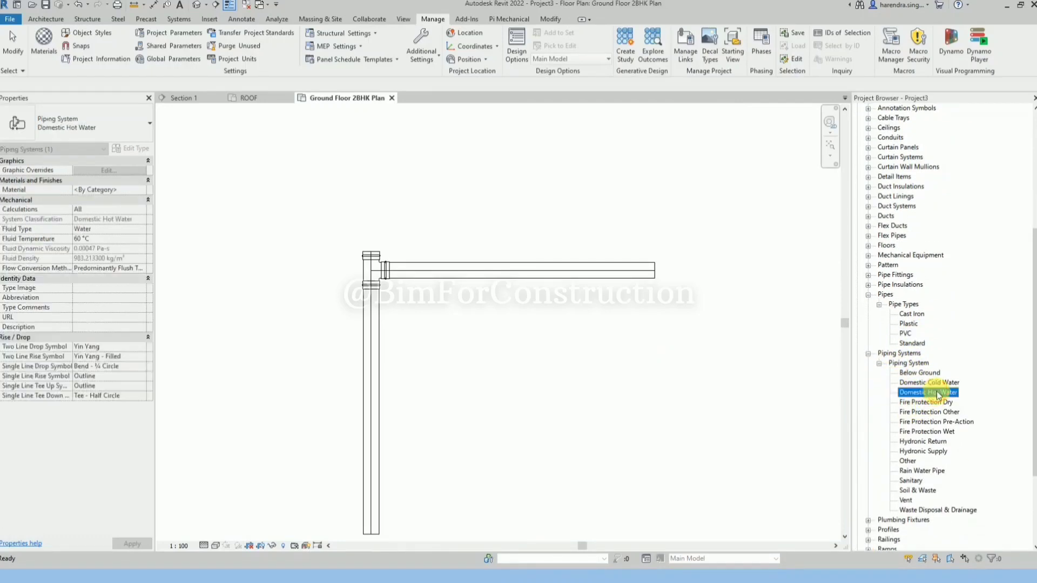
- Review the type properties of the Domestic Cold Water and Domestic Hot Water piping systems
{"action": "double_click", "coordinate": [940, 383]}
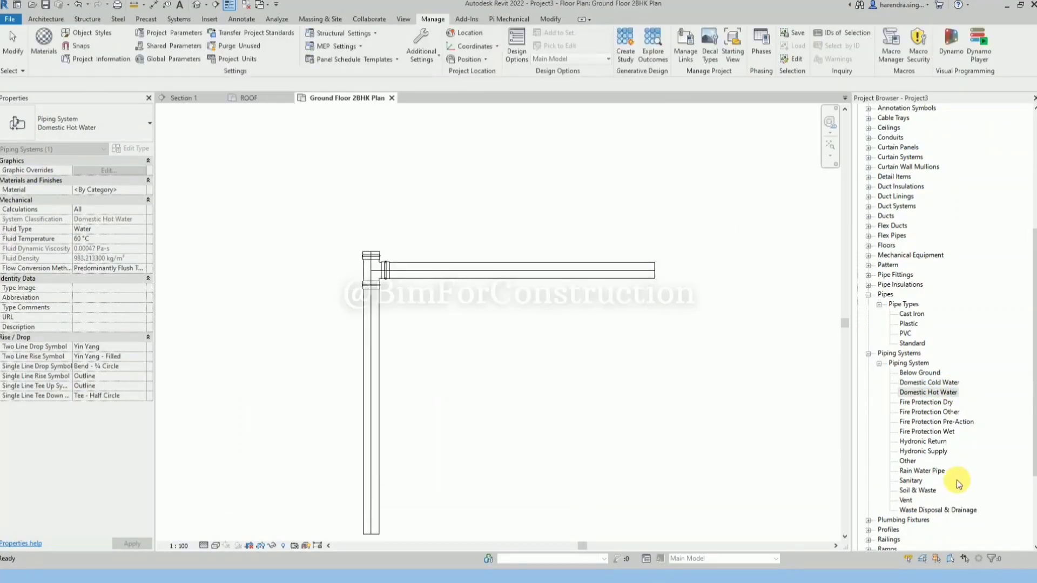
{"action": "double_click", "coordinate": [938, 382]}
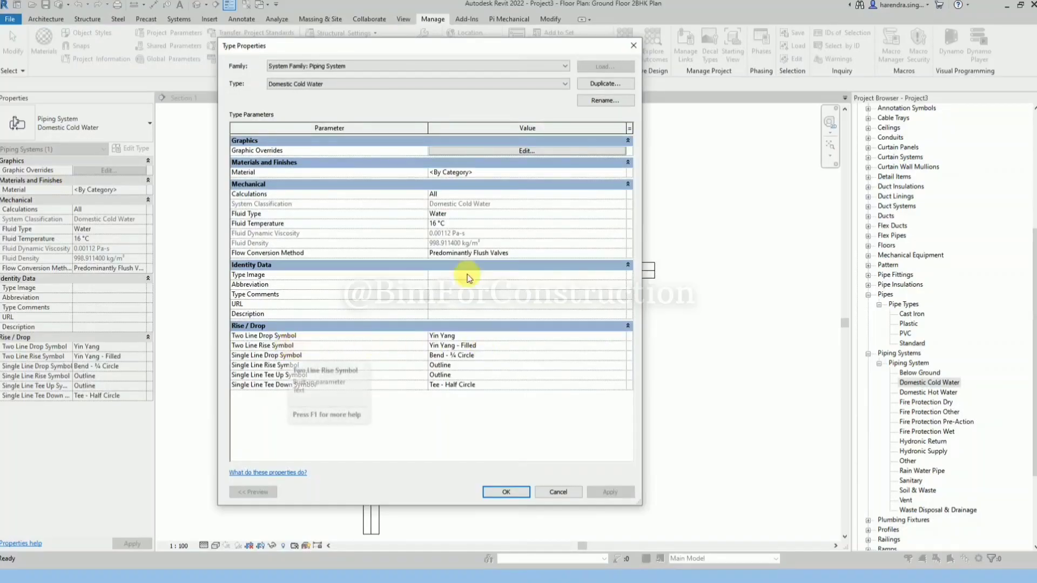
{"action": "left_click", "coordinate": [638, 55]}
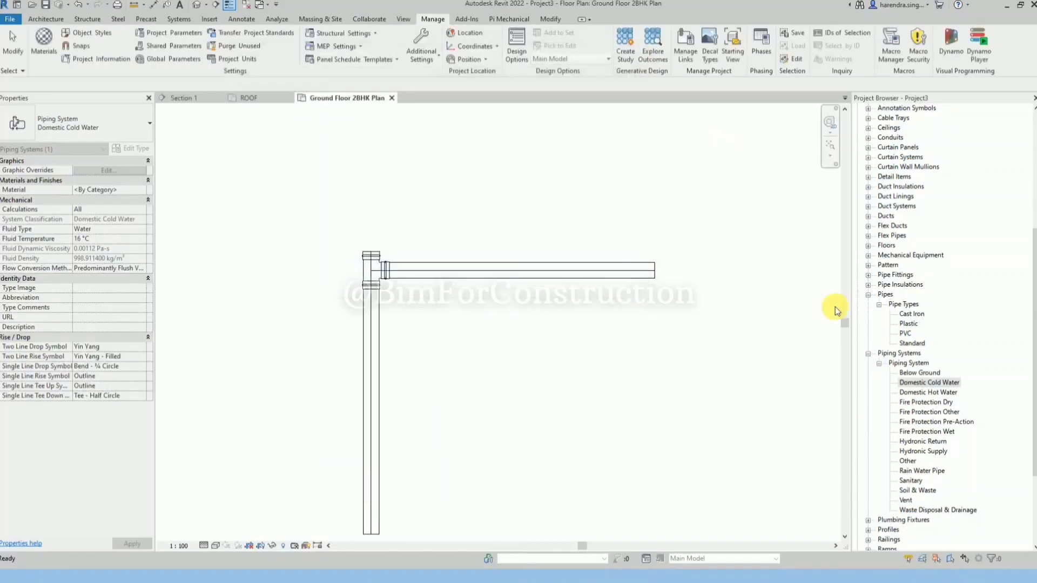
{"action": "double_click", "coordinate": [913, 393]}
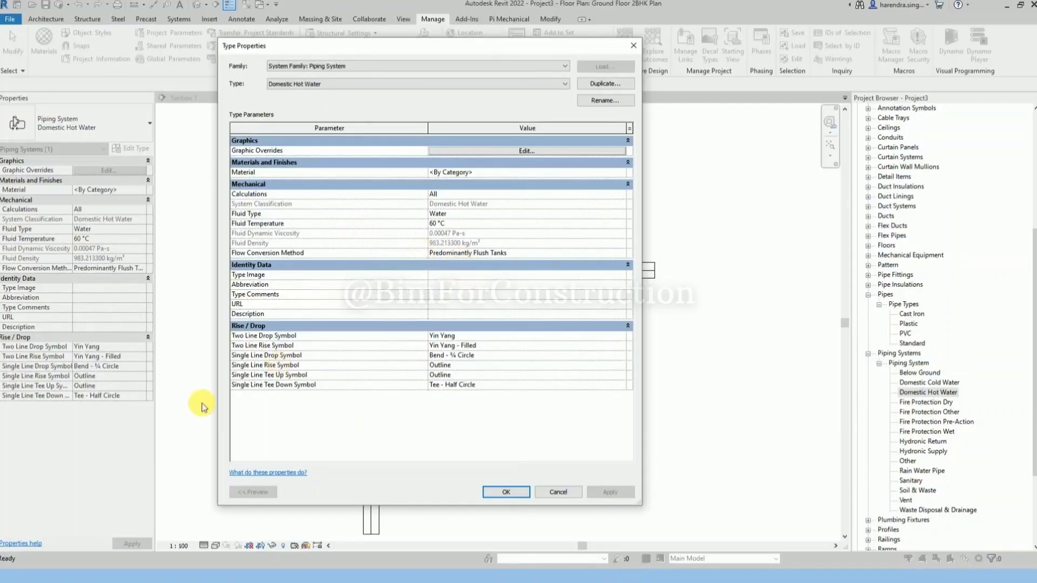
{"action": "left_click", "coordinate": [506, 492]}
- Duplicate the Domestic Hot Water piping system type and undo the duplication
{"action": "left_click", "coordinate": [927, 392]}
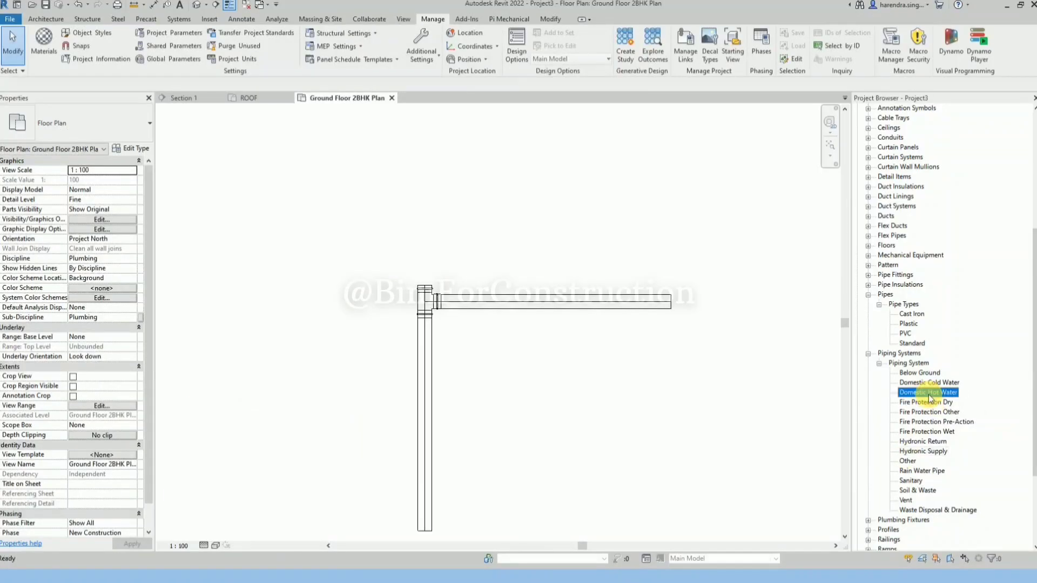
{"action": "right_click", "coordinate": [924, 396]}
{"action": "left_click", "coordinate": [943, 403]}
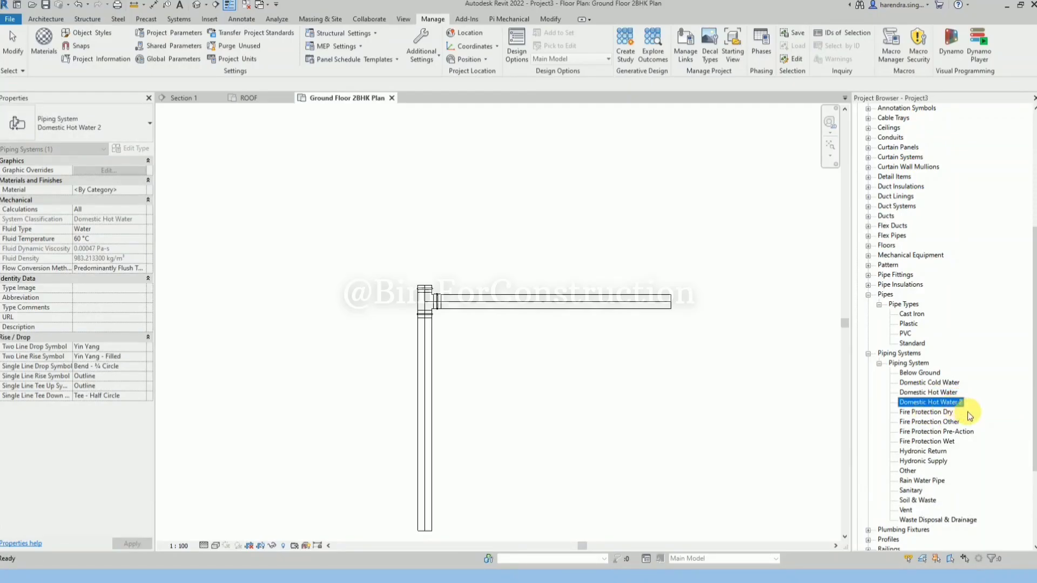
{"action": "key", "text": "ctrl+z"}
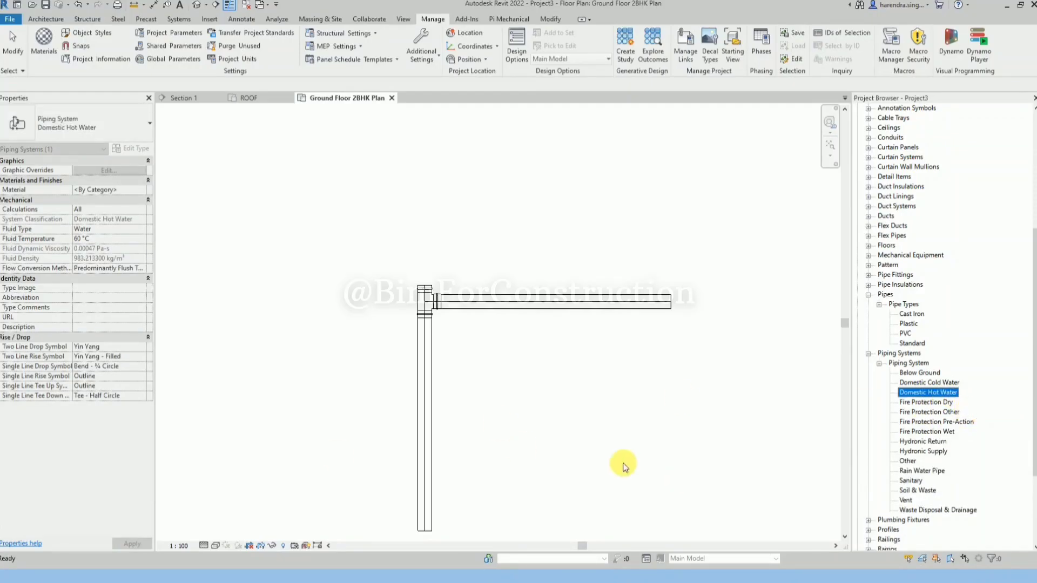
- Examine the symbols available for the Two Line Rise Symbol of the Domestic Hot Water system type
{"action": "scroll", "coordinate": [413, 278], "scroll_direction": "down", "scroll_amount": 3}
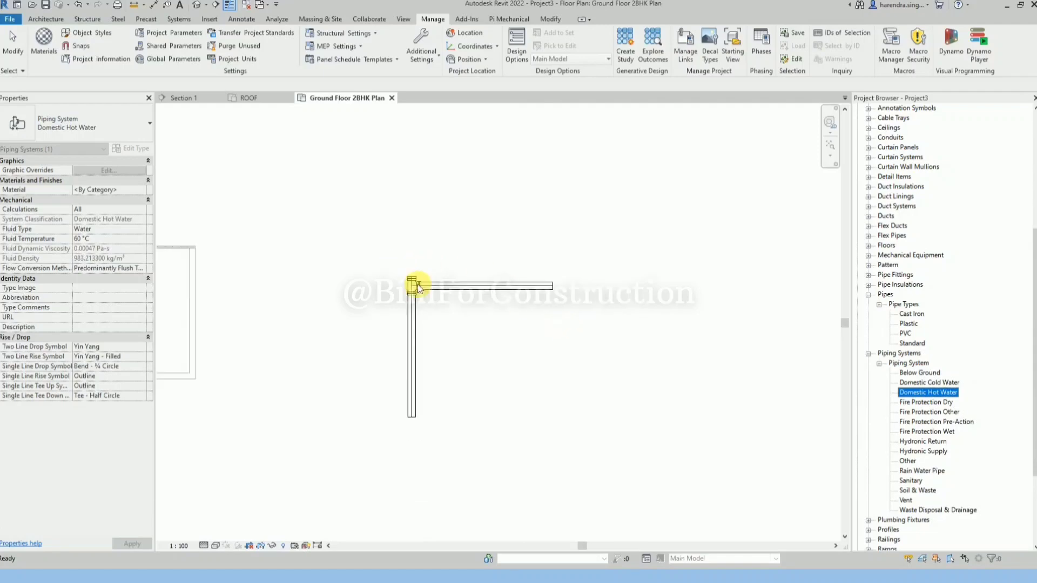
{"action": "double_click", "coordinate": [933, 393]}
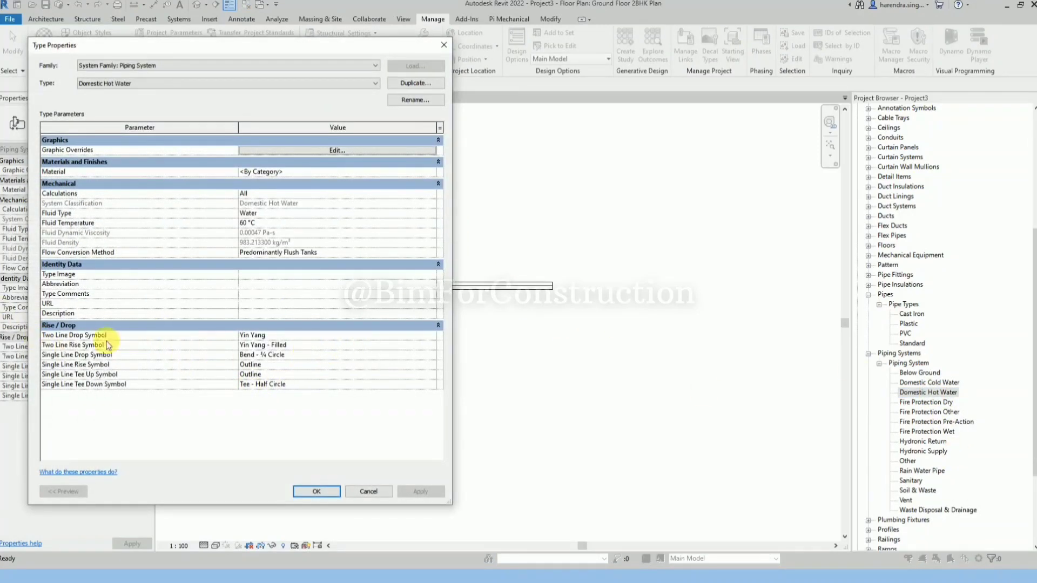
{"action": "left_click", "coordinate": [300, 345]}
{"action": "left_click", "coordinate": [432, 346]}
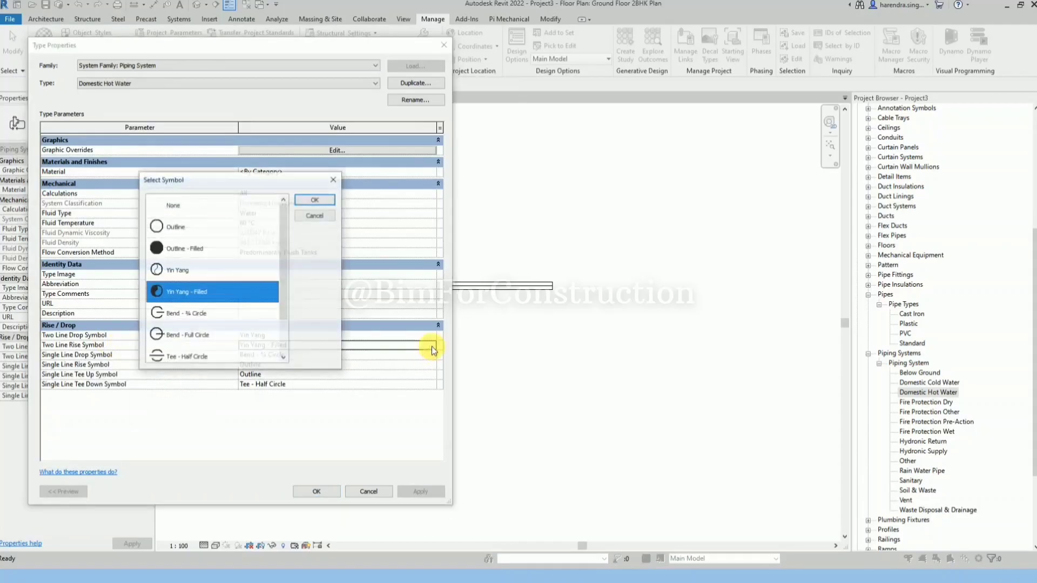
{"action": "scroll", "coordinate": [193, 282], "scroll_direction": "down", "scroll_amount": 1}
{"action": "scroll", "coordinate": [200, 303], "scroll_direction": "up", "scroll_amount": 1}
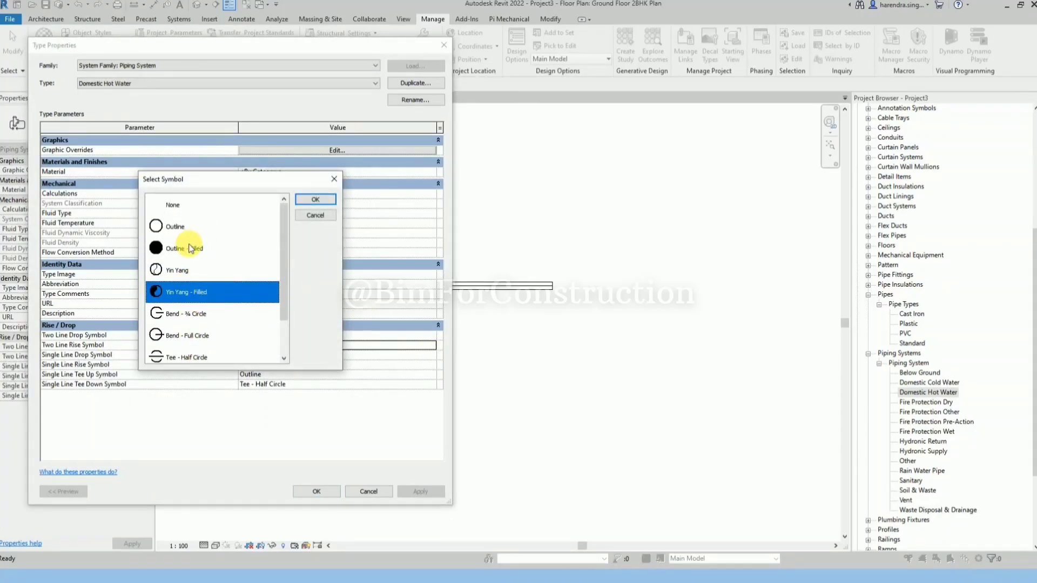
{"action": "left_click", "coordinate": [334, 179]}
- Examine the symbols available for the Two Line Drop Symbol and close the Domestic Hot Water type properties
{"action": "left_click", "coordinate": [406, 335]}
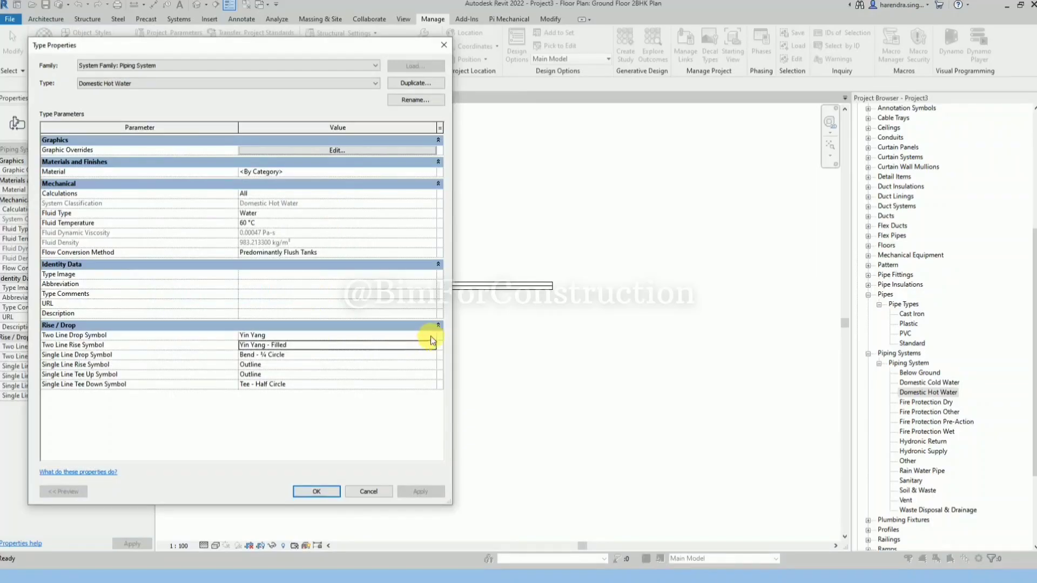
{"action": "left_click", "coordinate": [431, 335]}
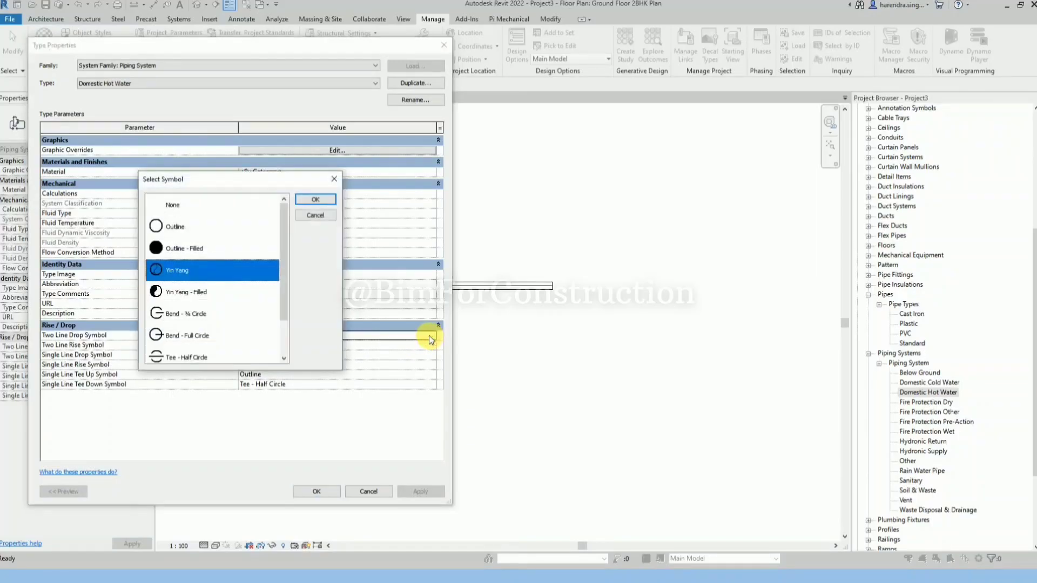
{"action": "left_click", "coordinate": [334, 180]}
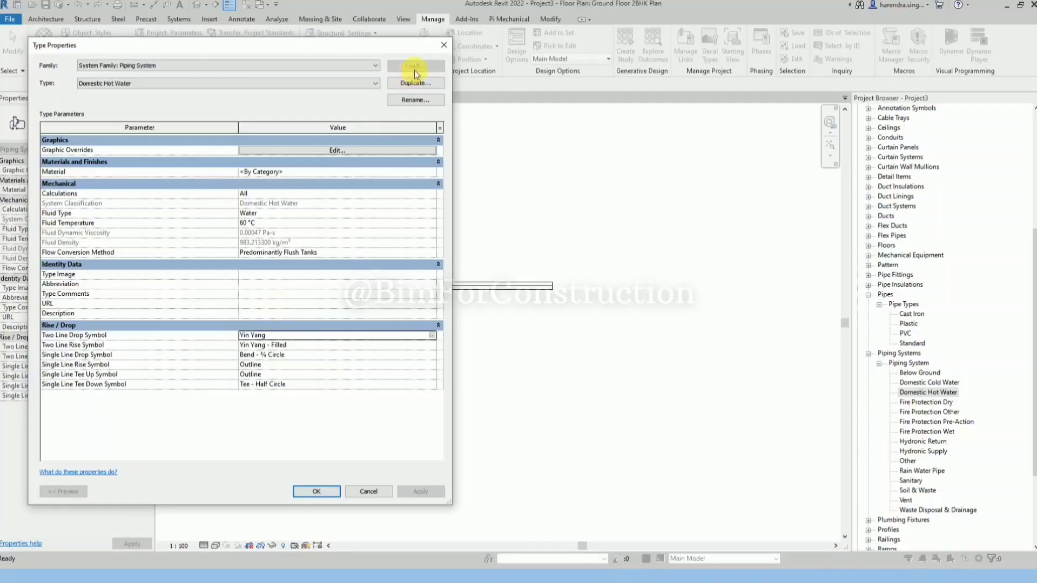
{"action": "left_click", "coordinate": [327, 491]}
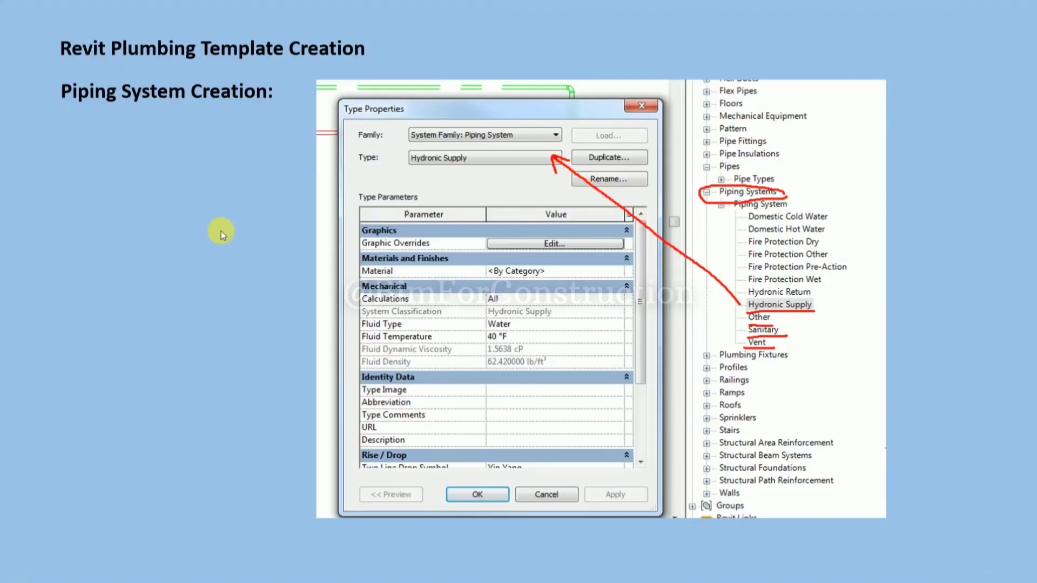
{"action": "left_click", "coordinate": [221, 231]}
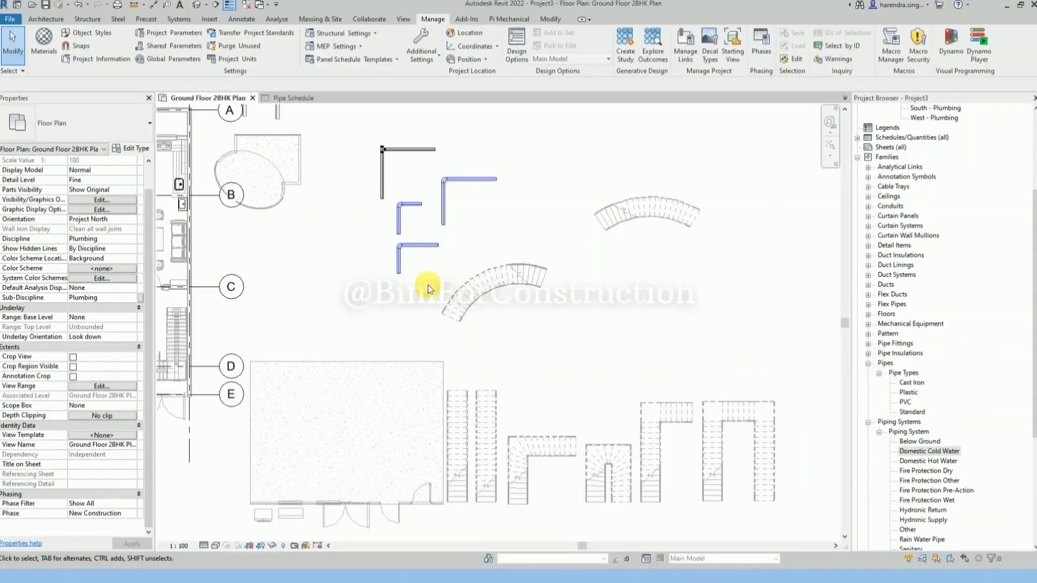
- Delete the black L-shaped pipe run with the tee fitting from the ground floor plan
{"action": "scroll", "coordinate": [428, 284], "scroll_direction": "down", "scroll_amount": 3}
{"action": "scroll", "coordinate": [440, 197], "scroll_direction": "up", "scroll_amount": 5}
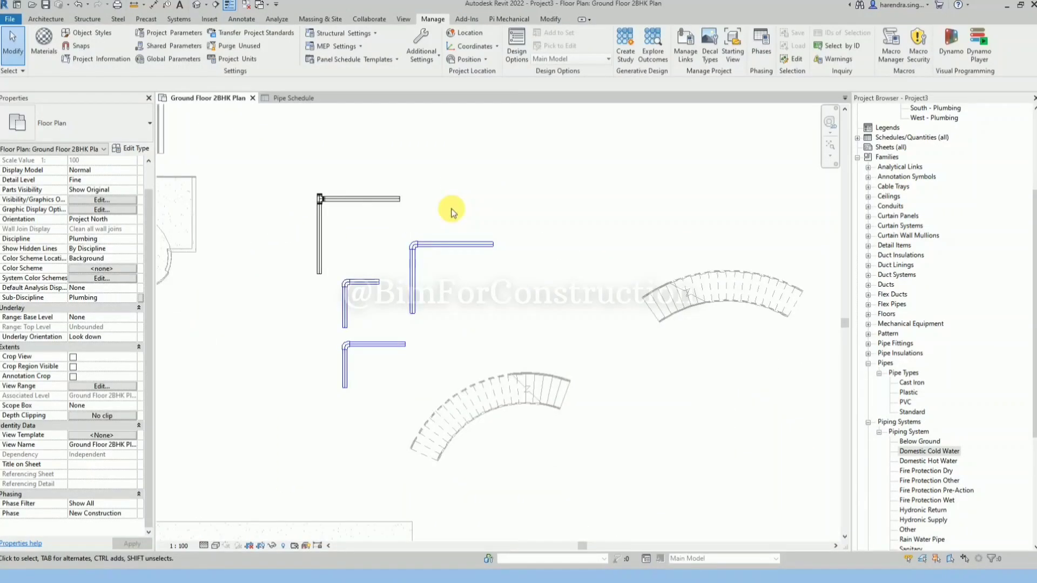
{"action": "left_click_drag", "start_coordinate": [364, 226], "coordinate": [310, 163]}
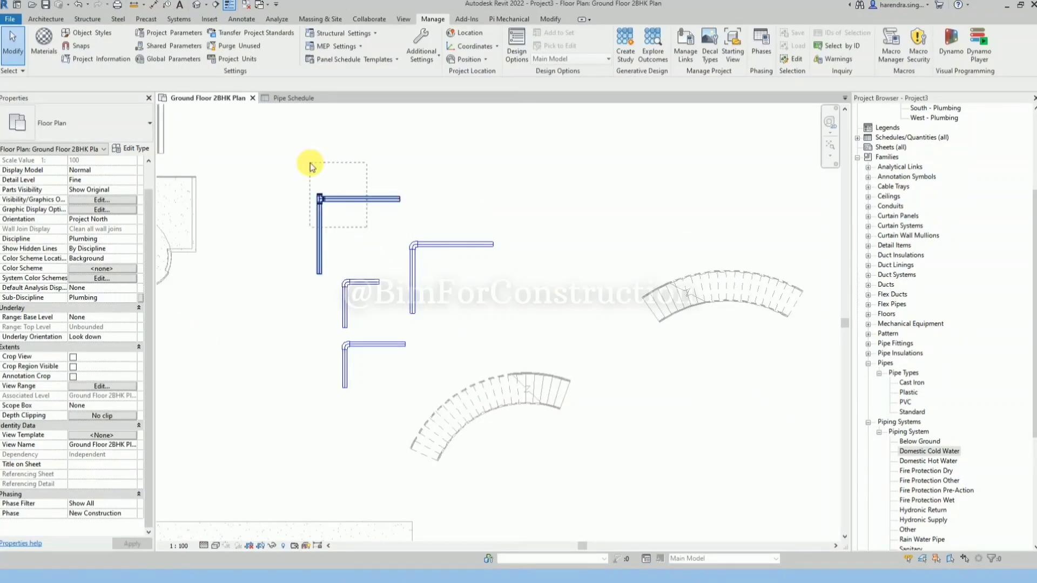
{"action": "key", "text": "Delete"}
- Change the system type of the uppermost L-shaped pipe run to Domestic Hot Water
{"action": "left_click", "coordinate": [438, 247]}
{"action": "left_click", "coordinate": [412, 289], "text": "ctrl"}
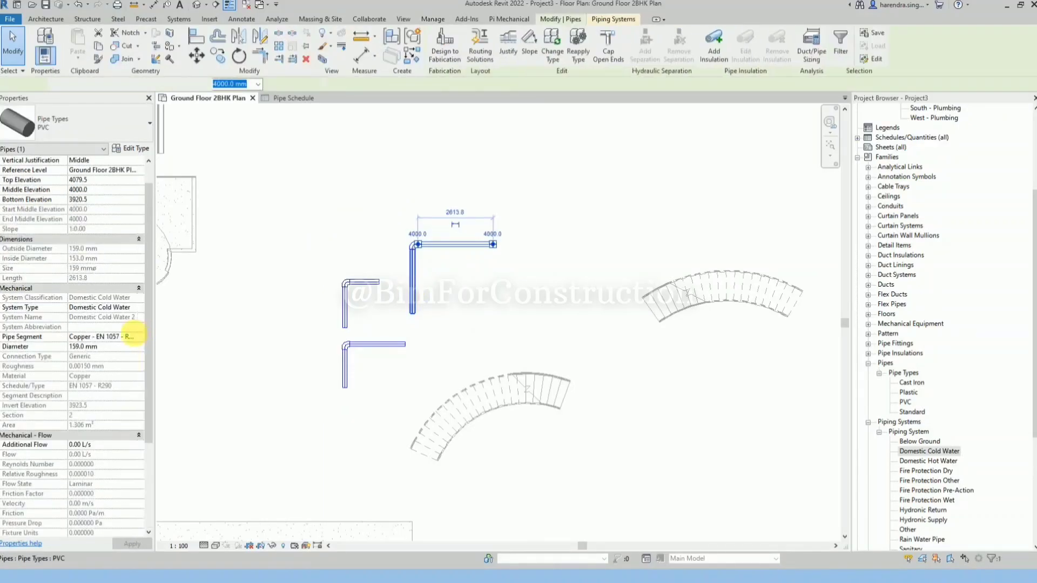
{"action": "left_click", "coordinate": [132, 308]}
{"action": "left_click", "coordinate": [108, 333]}
{"action": "left_click", "coordinate": [456, 317]}
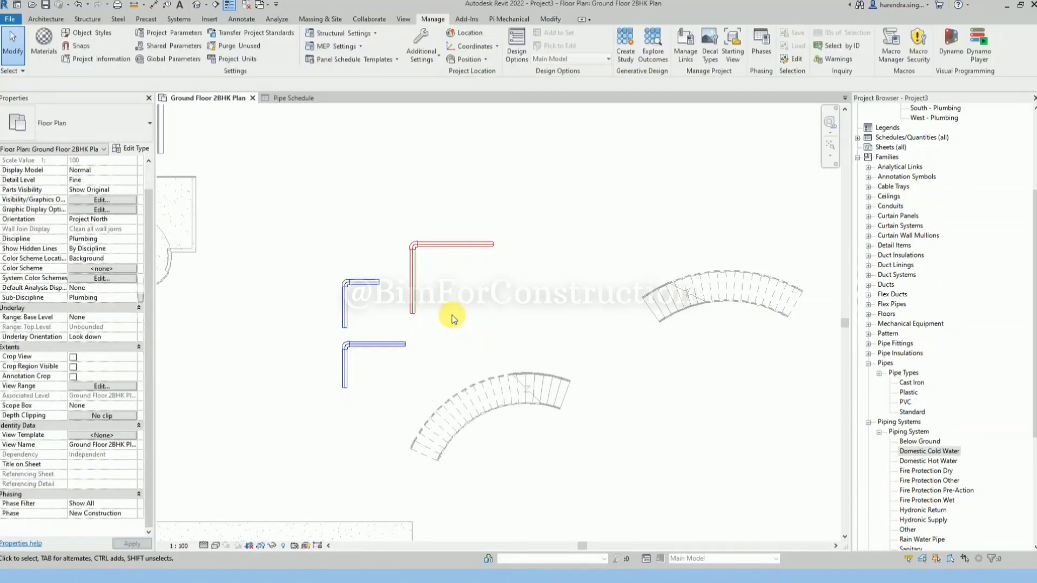
- Delete the shorter blue L-shaped pipe run directly above the lowest run, dismissing the save reminder
{"action": "scroll", "coordinate": [438, 307], "scroll_direction": "up", "scroll_amount": 3}
{"action": "scroll", "coordinate": [438, 306], "scroll_direction": "down", "scroll_amount": 3}
{"action": "left_click", "coordinate": [356, 343]}
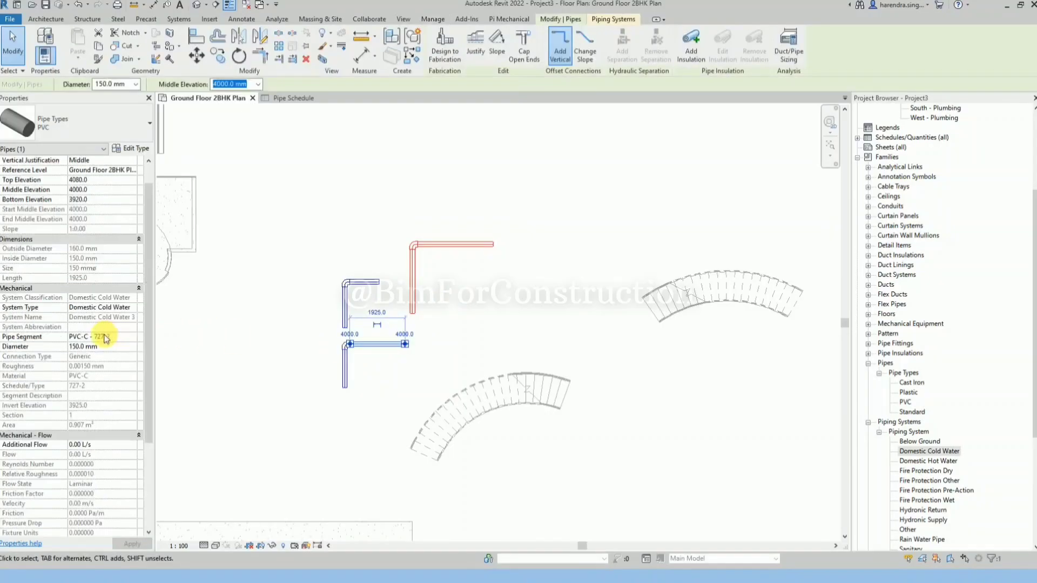
{"action": "scroll", "coordinate": [359, 301], "scroll_direction": "up", "scroll_amount": 2}
{"action": "left_click", "coordinate": [358, 303]}
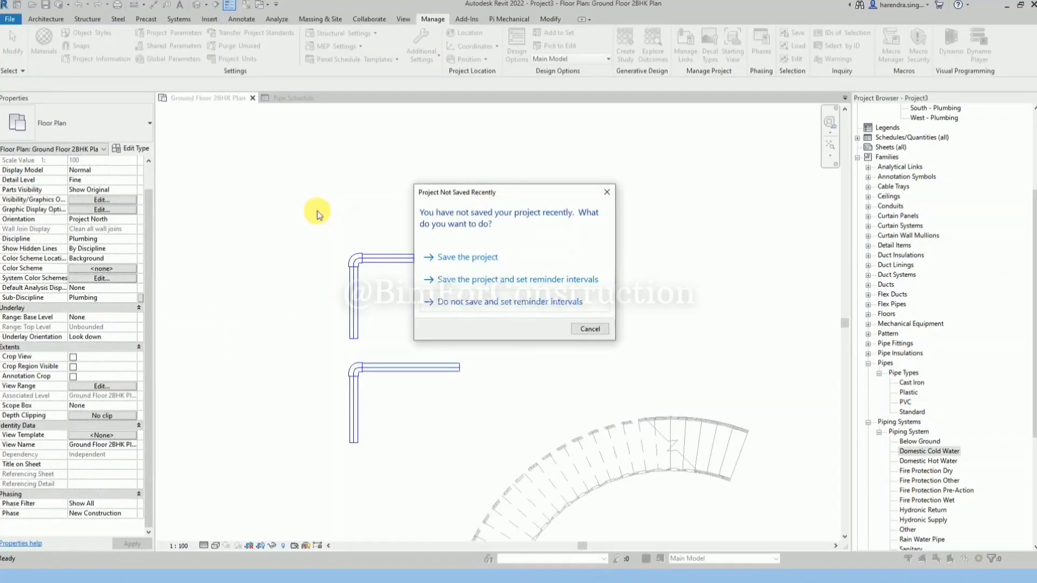
{"action": "key", "text": "Escape"}
{"action": "left_click_drag", "start_coordinate": [398, 286], "coordinate": [360, 236]}
{"action": "key", "text": "Delete"}
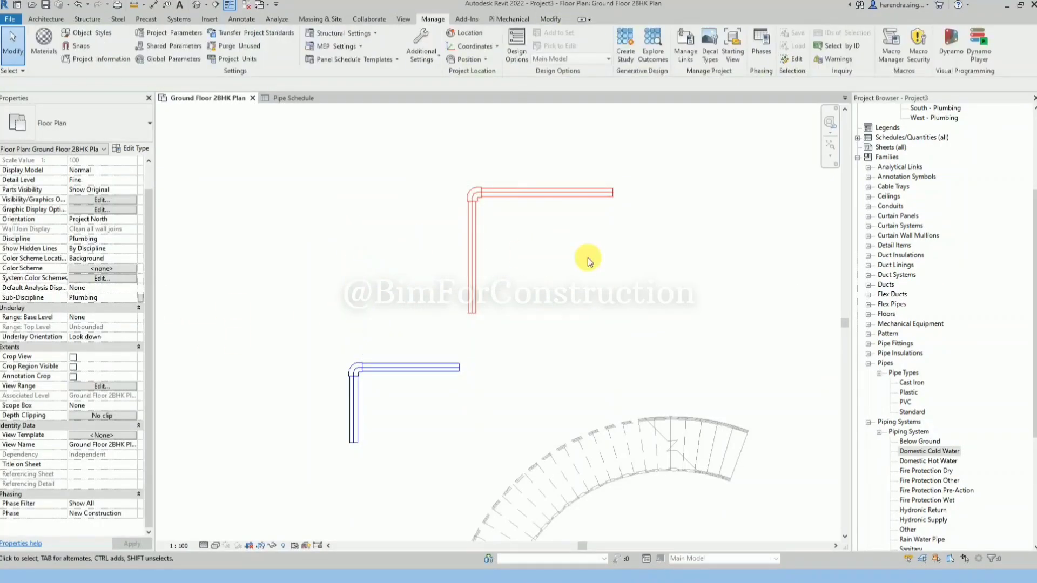
- Check the material options in the Domestic Hot Water system's type properties and close them without changes
{"action": "double_click", "coordinate": [949, 461]}
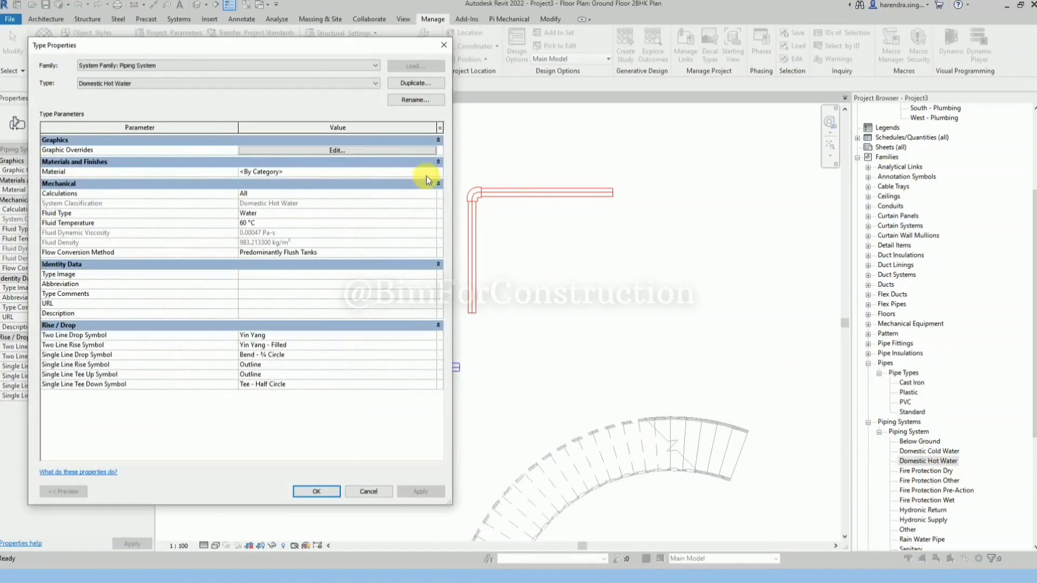
{"action": "left_click", "coordinate": [426, 174]}
{"action": "left_click", "coordinate": [426, 174]}
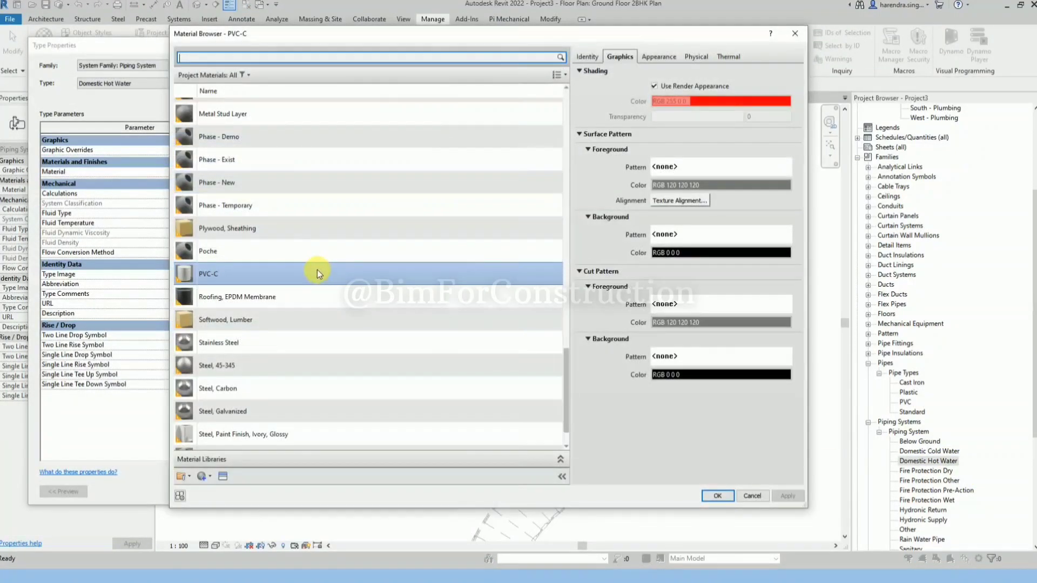
{"action": "left_click", "coordinate": [794, 34]}
{"action": "key", "text": "Escape"}
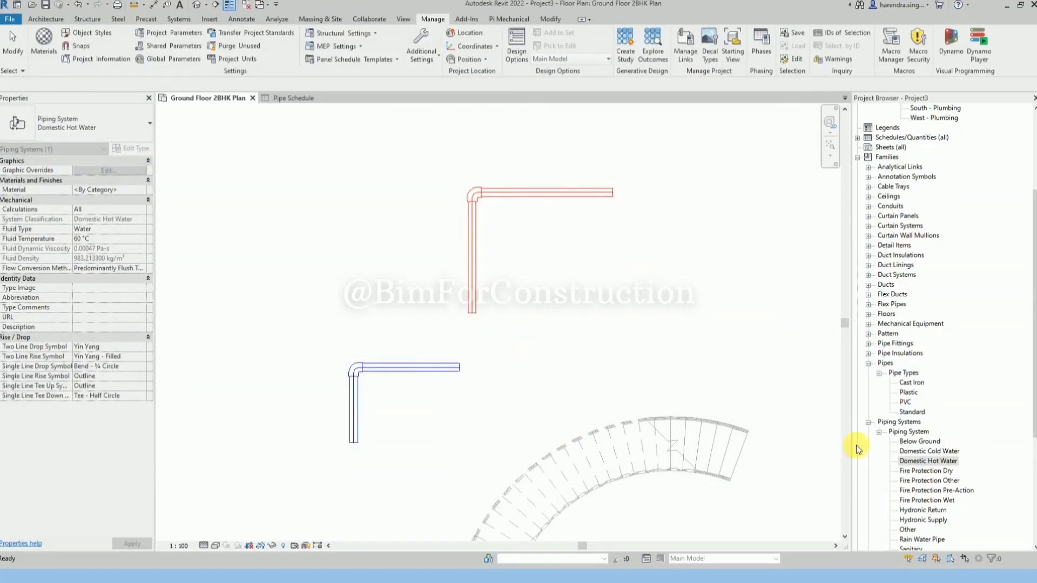
- Change the Domestic Cold Water piping system's material to PVC-C
{"action": "double_click", "coordinate": [929, 451]}
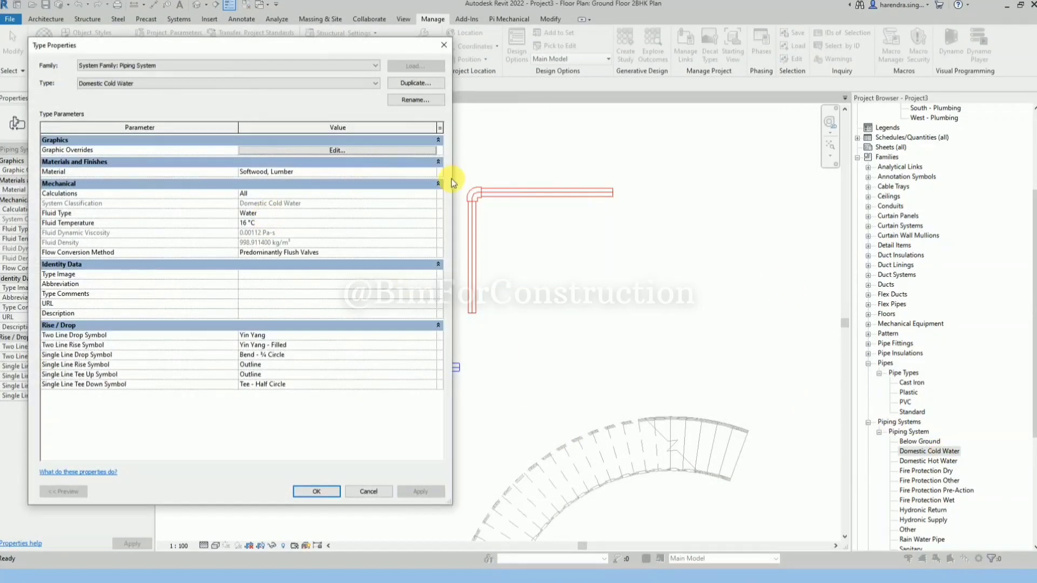
{"action": "left_click", "coordinate": [438, 172]}
{"action": "left_click", "coordinate": [437, 172]}
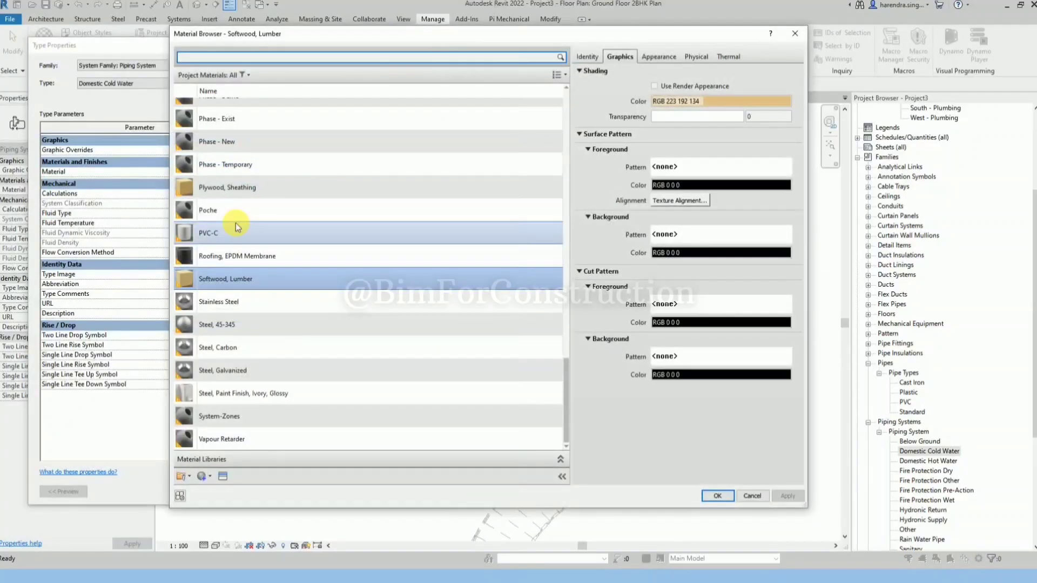
{"action": "left_click", "coordinate": [429, 233]}
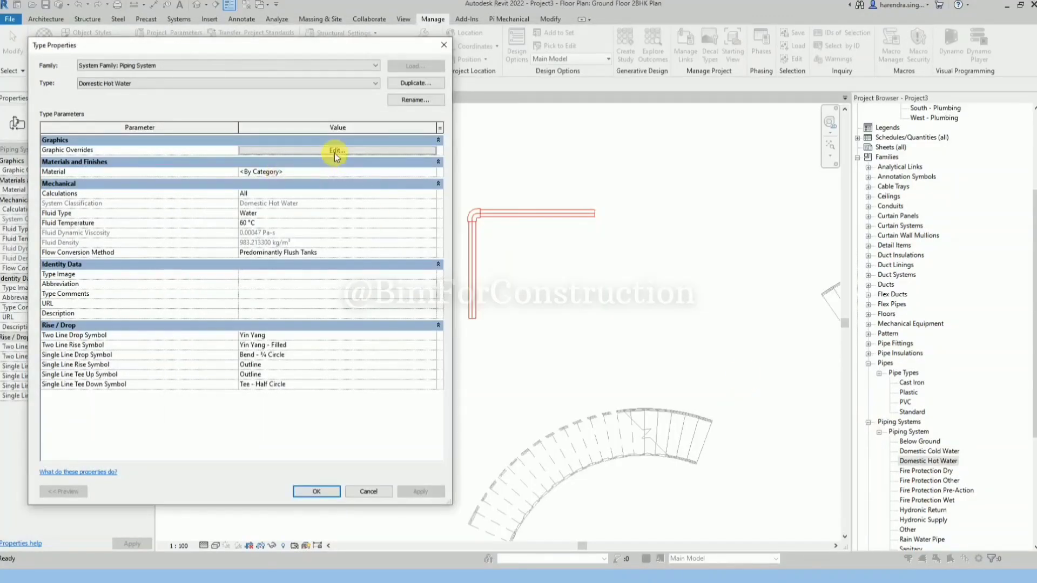
- Clear the line graphic overrides in the Domestic Hot Water system's type properties
{"action": "left_click", "coordinate": [336, 151]}
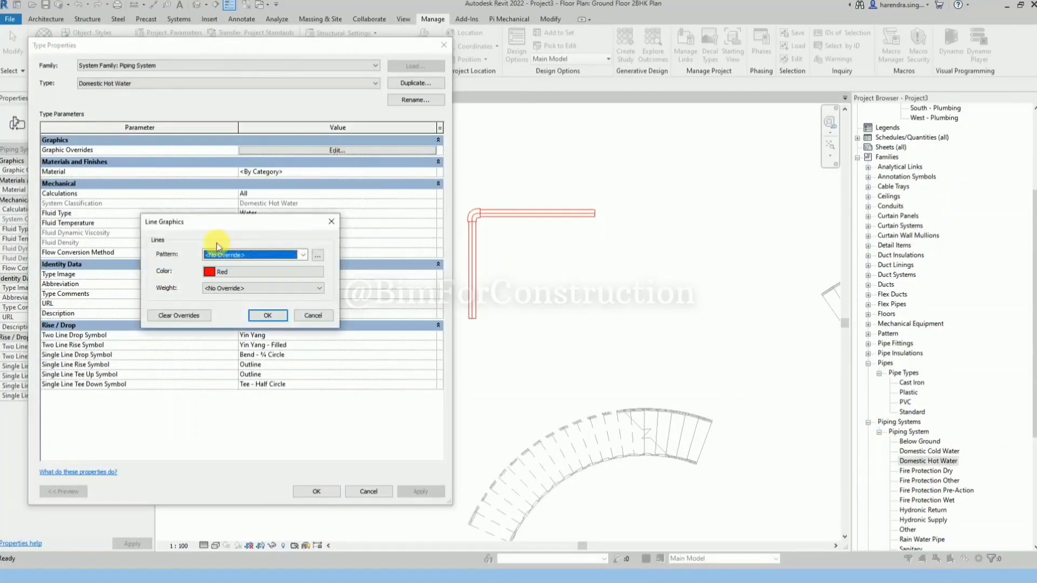
{"action": "left_click", "coordinate": [175, 317]}
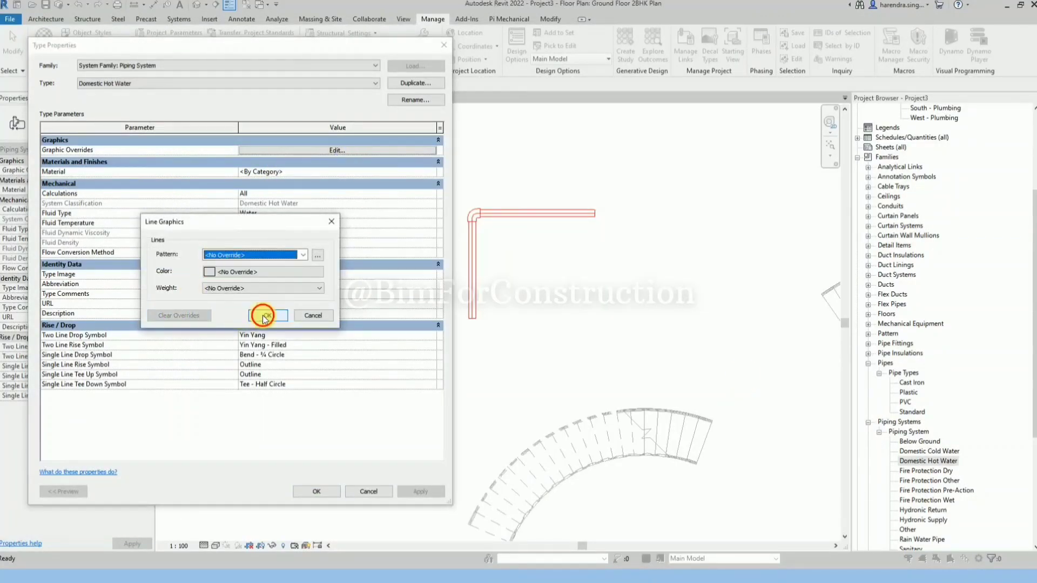
{"action": "left_click", "coordinate": [263, 315]}
{"action": "left_click", "coordinate": [318, 491]}
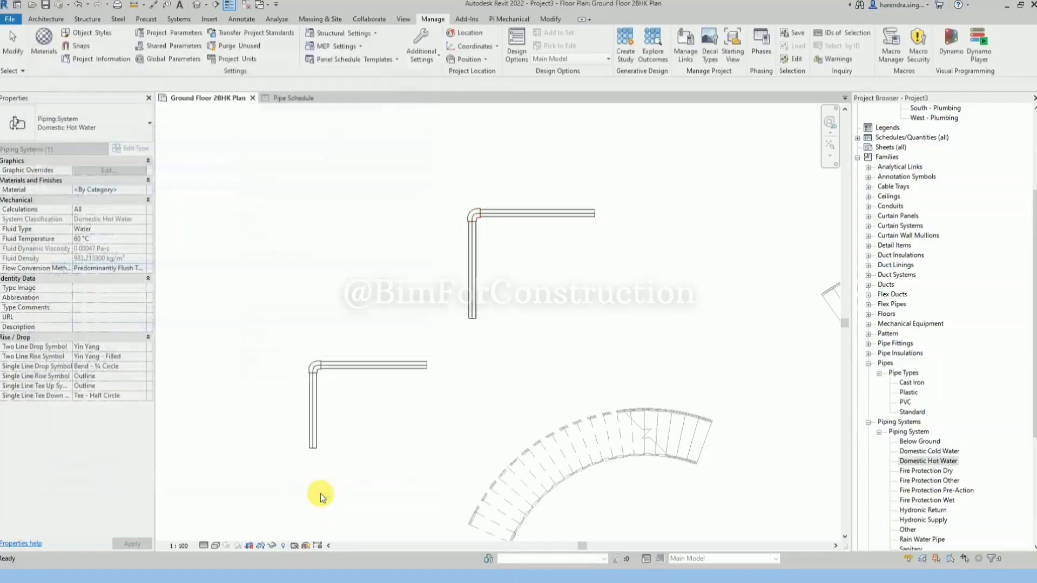
- Check the system type of the horizontal pipes in both L-shaped runs
{"action": "left_click", "coordinate": [378, 392]}
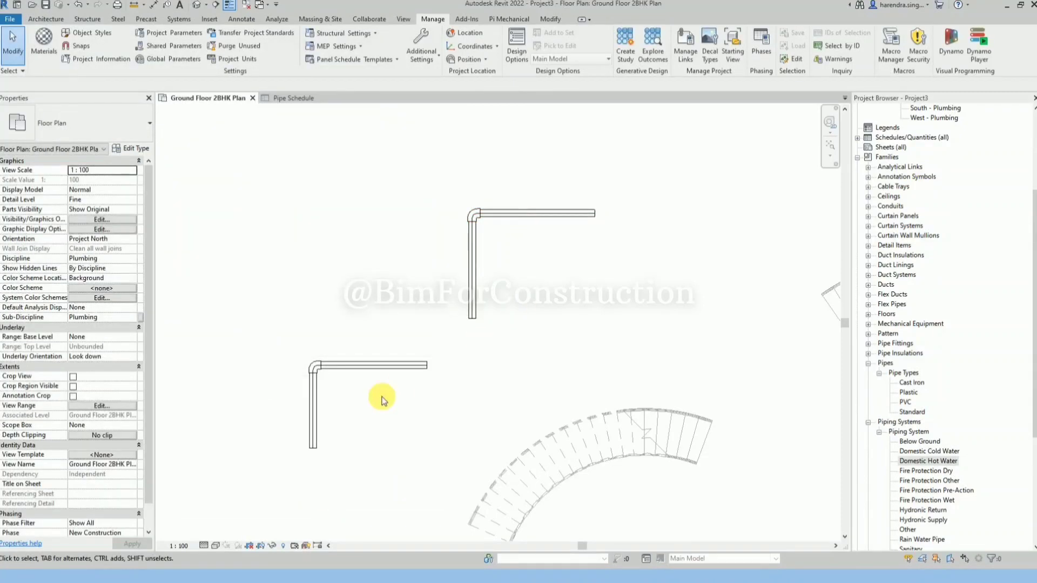
{"action": "left_click", "coordinate": [371, 367]}
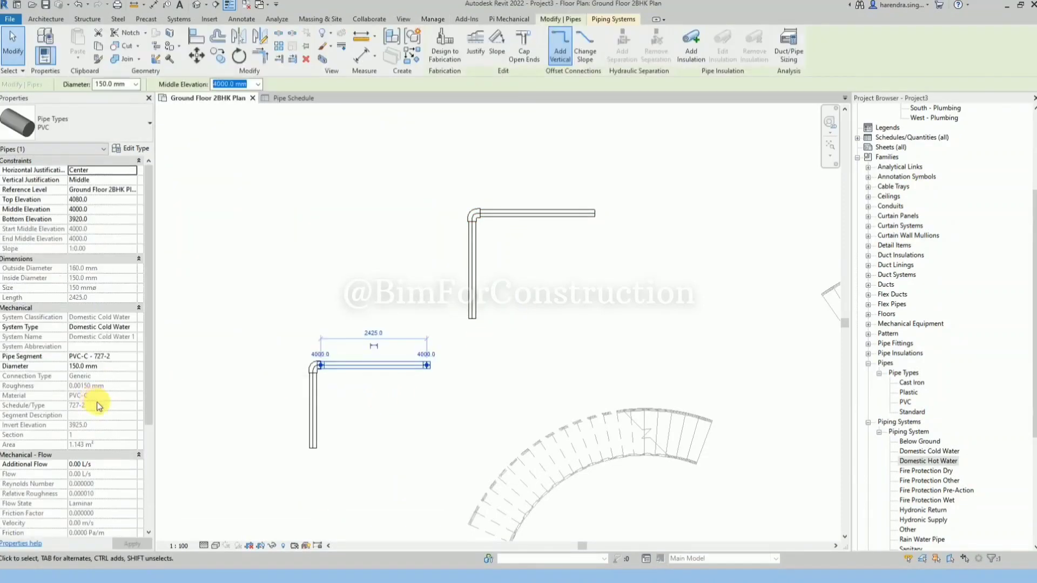
{"action": "left_click", "coordinate": [527, 215]}
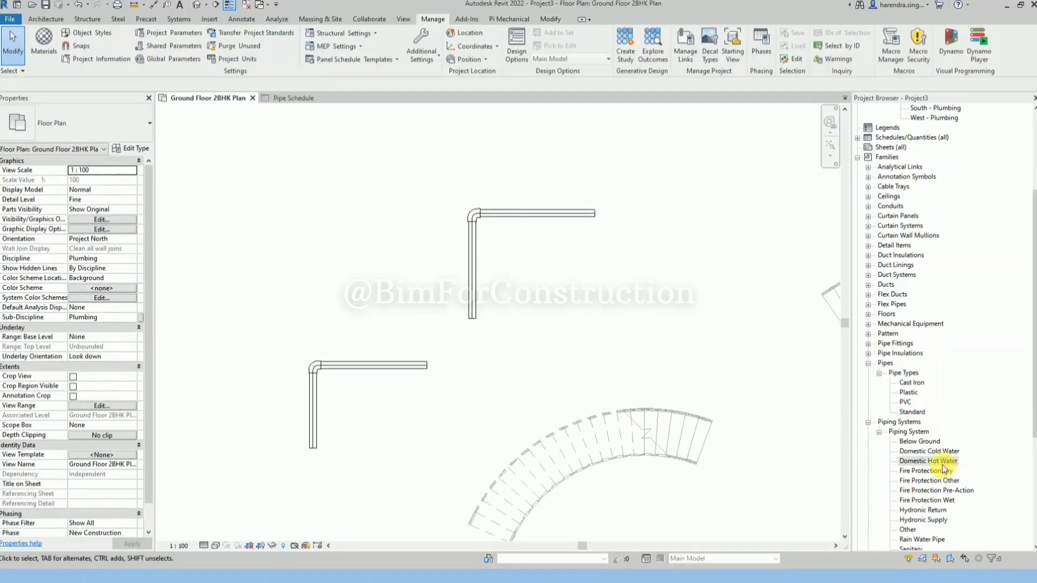
- Set the line colour override of the Domestic Cold Water piping system to Red
{"action": "double_click", "coordinate": [940, 452]}
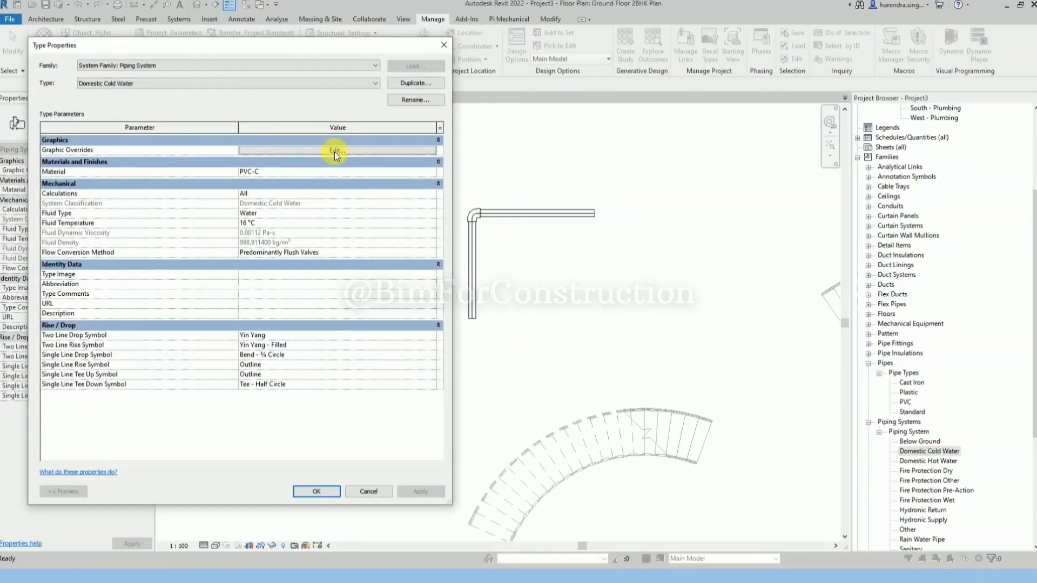
{"action": "left_click", "coordinate": [335, 150]}
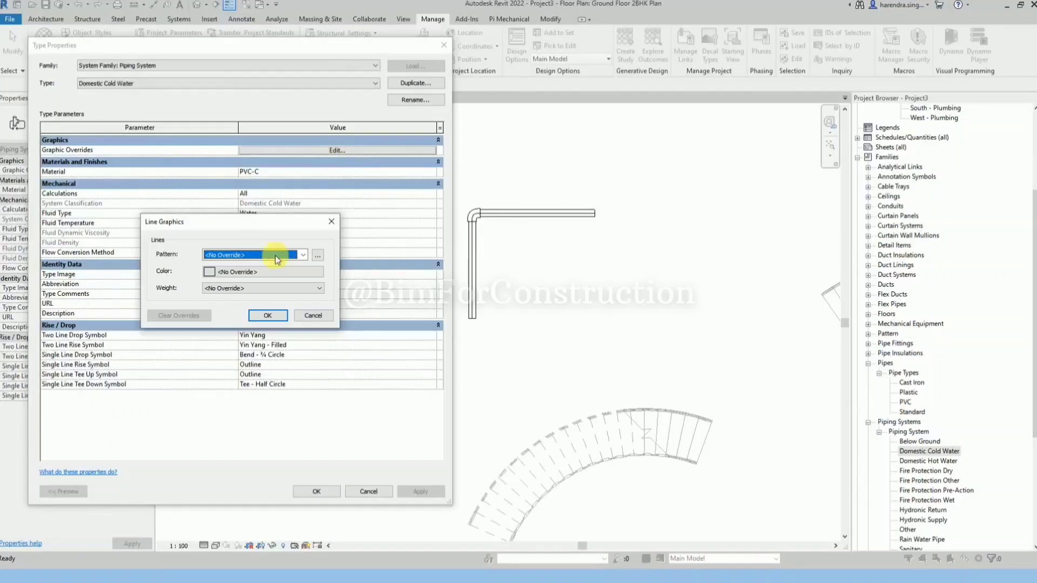
{"action": "left_click", "coordinate": [249, 272]}
{"action": "left_click", "coordinate": [127, 208]}
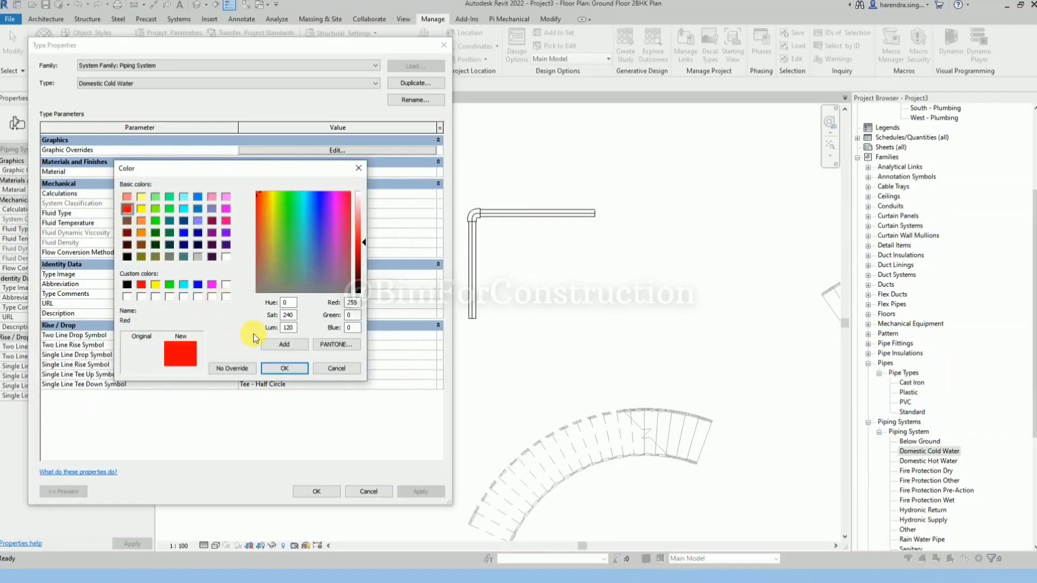
{"action": "left_click", "coordinate": [284, 369]}
{"action": "left_click", "coordinate": [259, 317]}
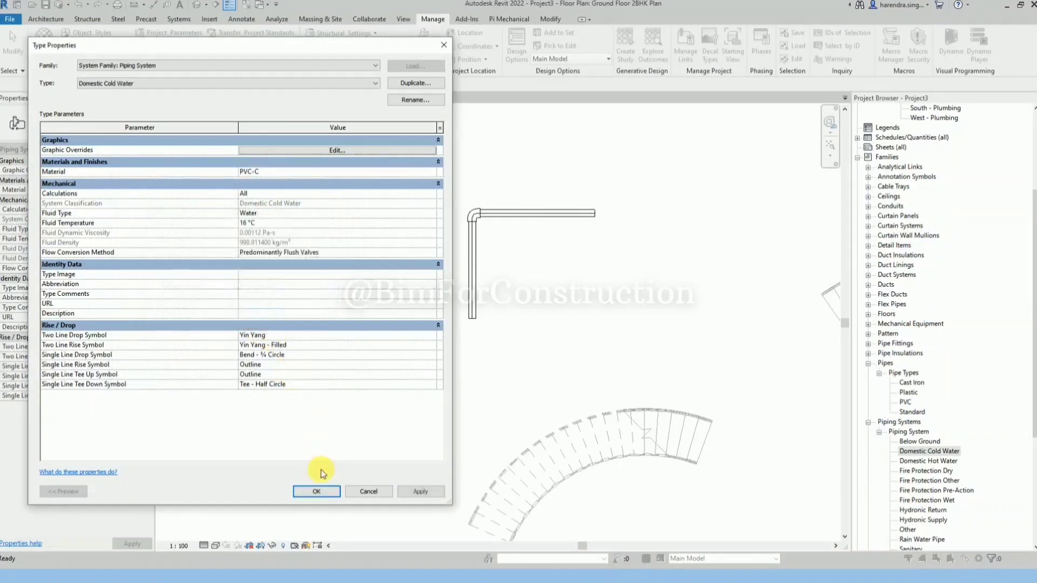
{"action": "left_click", "coordinate": [316, 492]}
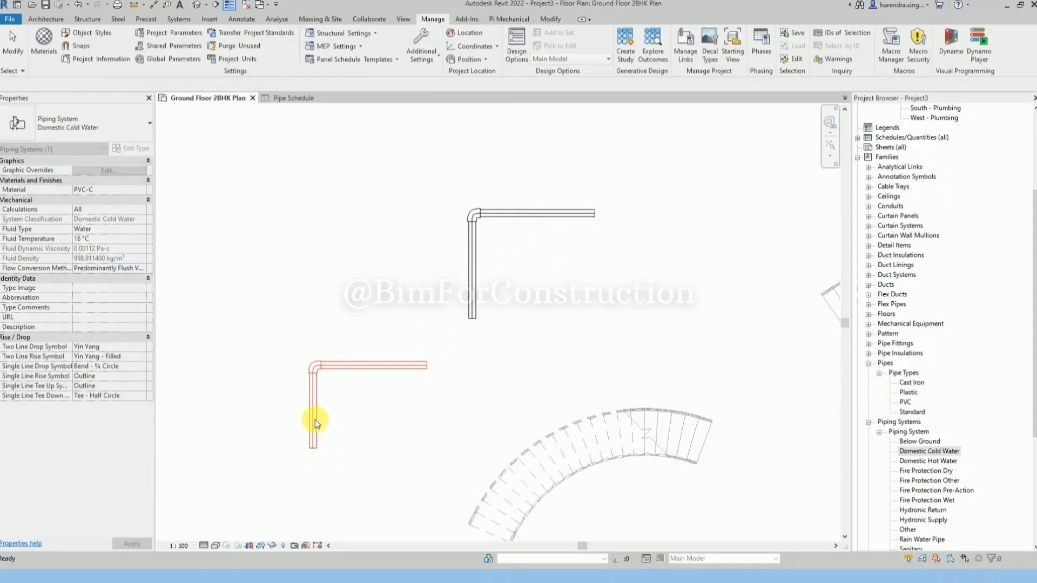
- Set the appearance colour of the Domestic Cold Water system's PVC-C material to RGB 255 128 0
{"action": "double_click", "coordinate": [936, 452]}
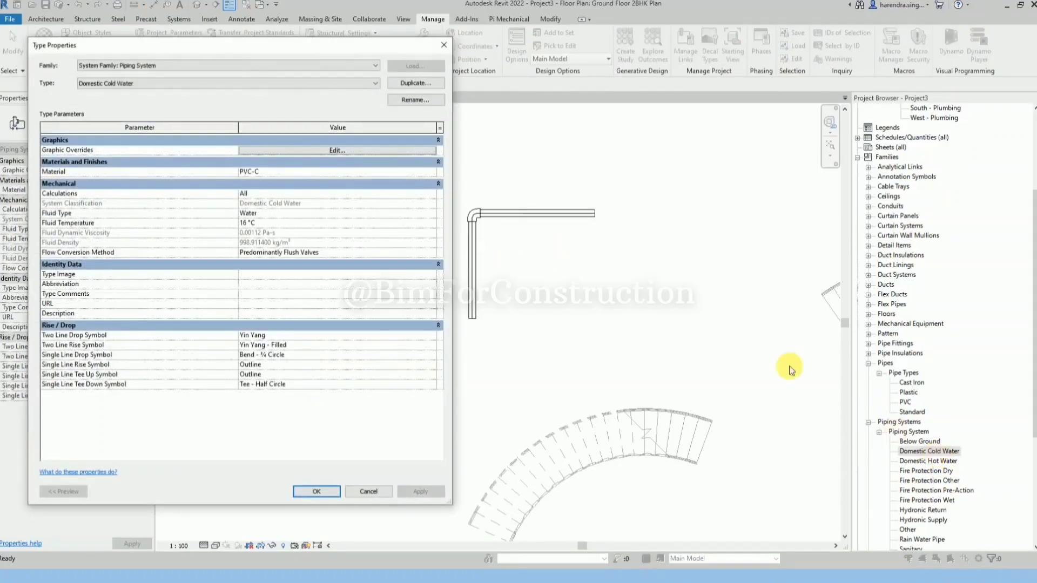
{"action": "left_click", "coordinate": [428, 171]}
{"action": "left_click", "coordinate": [430, 172]}
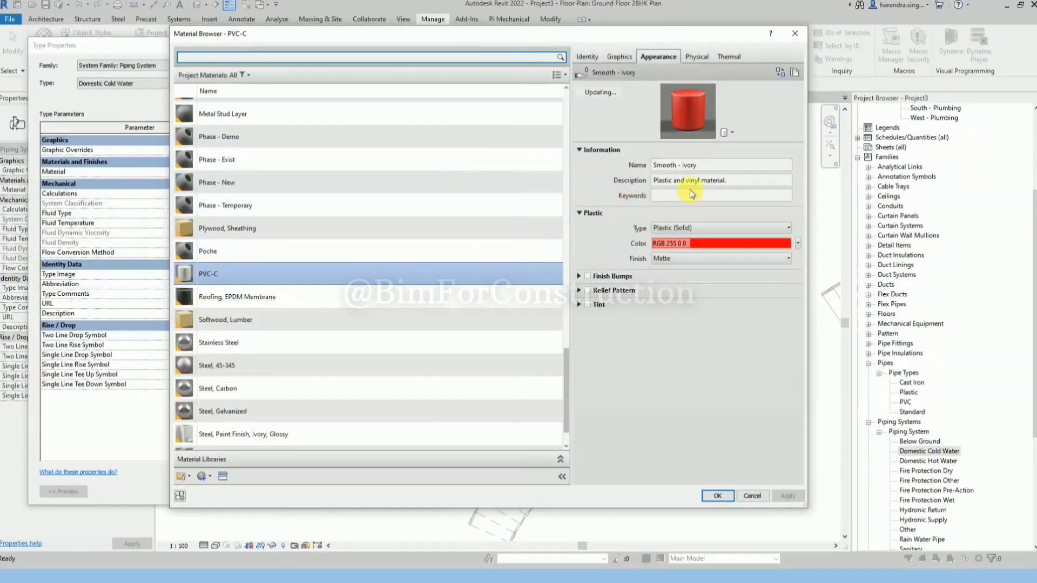
{"action": "left_click", "coordinate": [686, 242]}
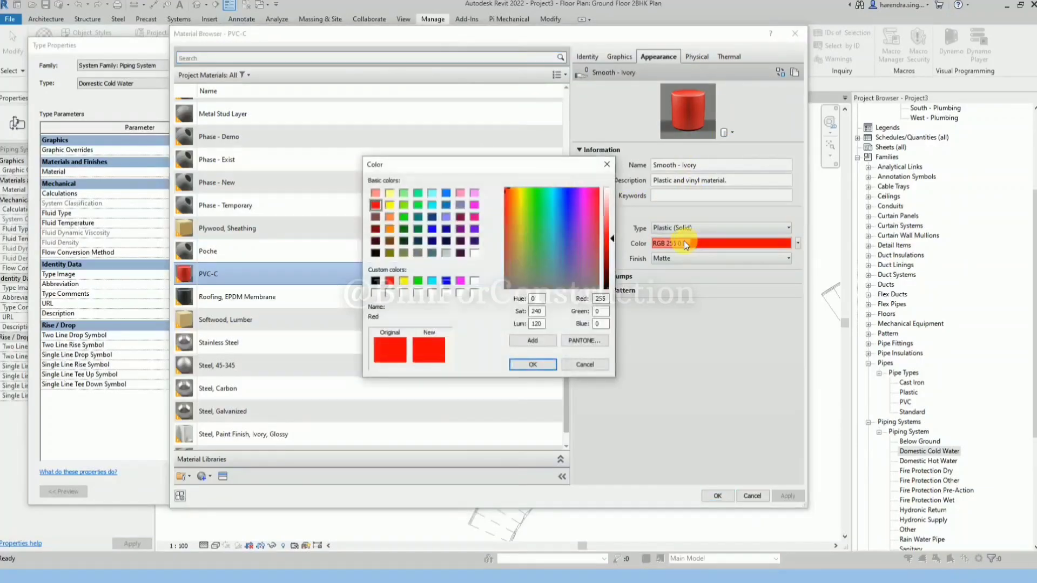
{"action": "left_click", "coordinate": [389, 229]}
{"action": "left_click", "coordinate": [532, 364]}
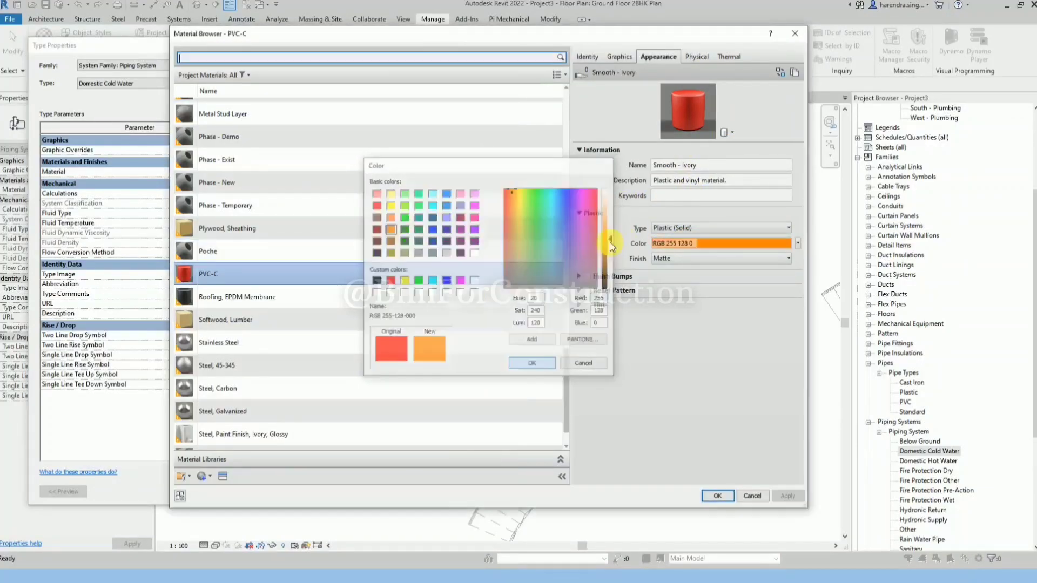
{"action": "left_click", "coordinate": [616, 58]}
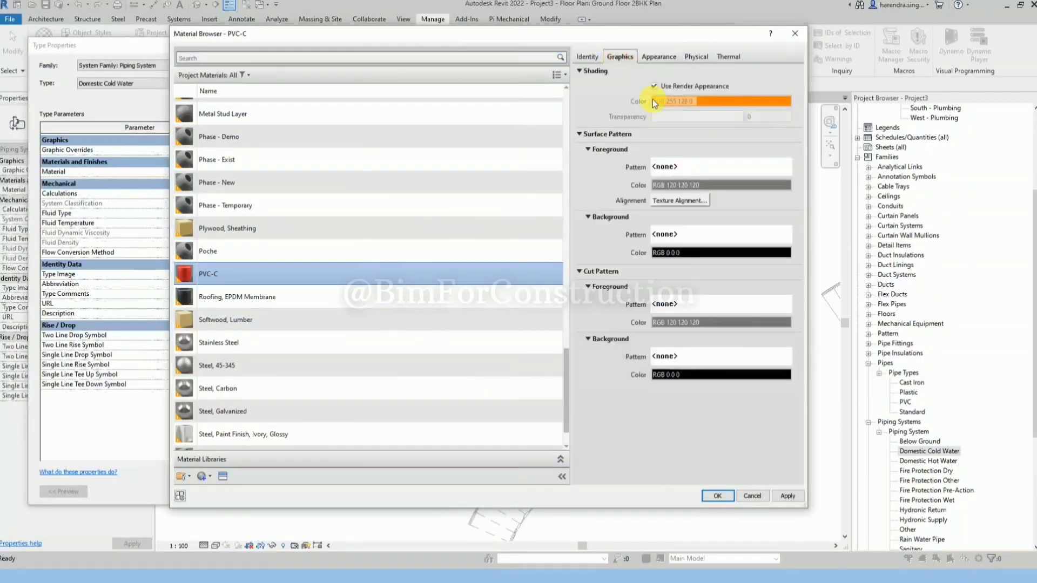
{"action": "left_click", "coordinate": [733, 497]}
{"action": "left_click", "coordinate": [306, 491]}
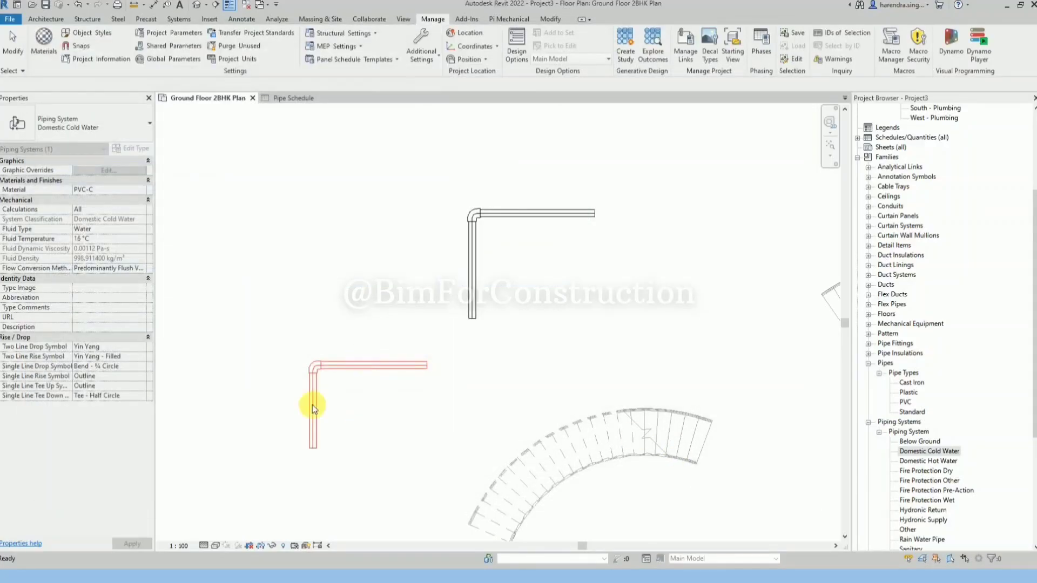
- Preview the pipe runs in the Consistent Colors visual style and return the plan to Wireframe
{"action": "scroll", "coordinate": [296, 506], "scroll_direction": "up", "scroll_amount": 3}
{"action": "left_click", "coordinate": [226, 538]}
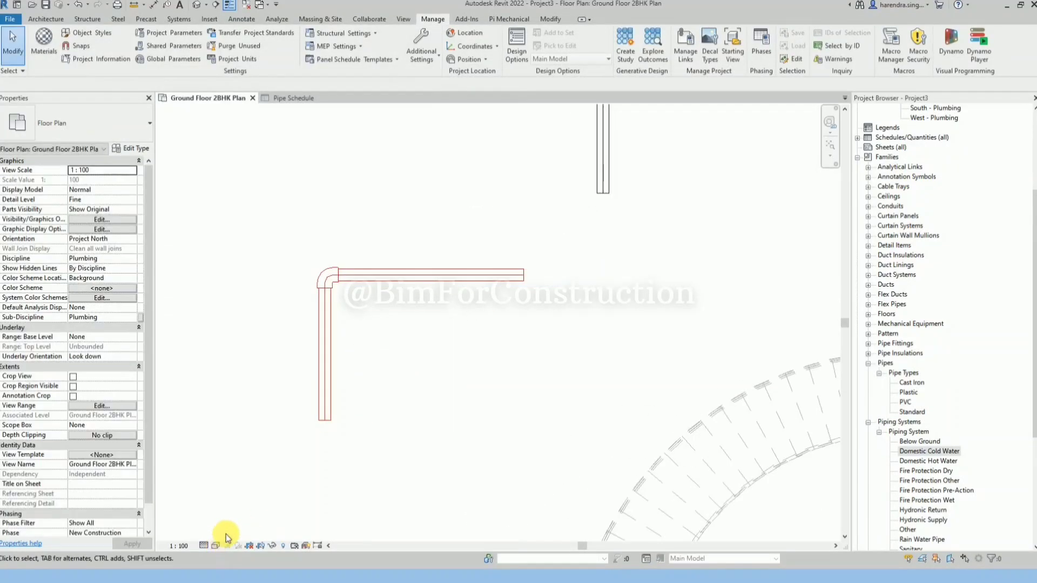
{"action": "left_click", "coordinate": [216, 546]}
{"action": "left_click", "coordinate": [242, 519]}
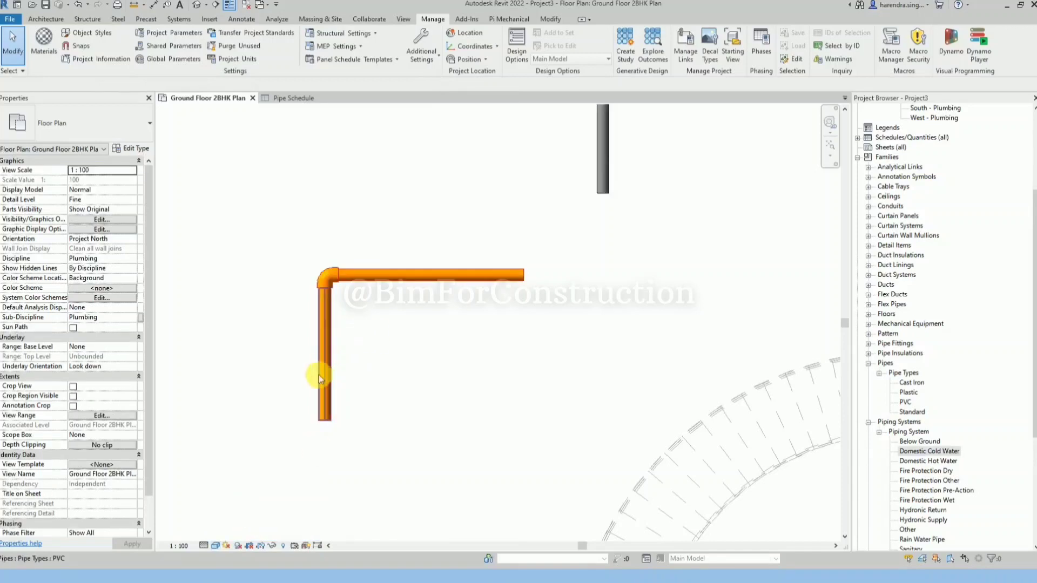
{"action": "scroll", "coordinate": [320, 389], "scroll_direction": "down", "scroll_amount": 2}
{"action": "left_click", "coordinate": [215, 545]}
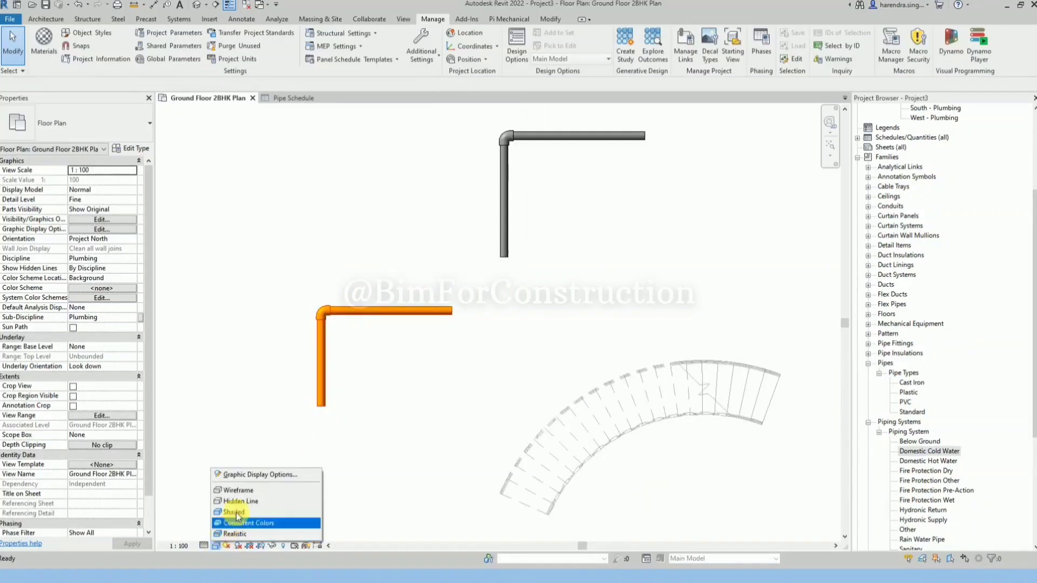
{"action": "left_click", "coordinate": [237, 489]}
{"action": "scroll", "coordinate": [360, 410], "scroll_direction": "down", "scroll_amount": 1}
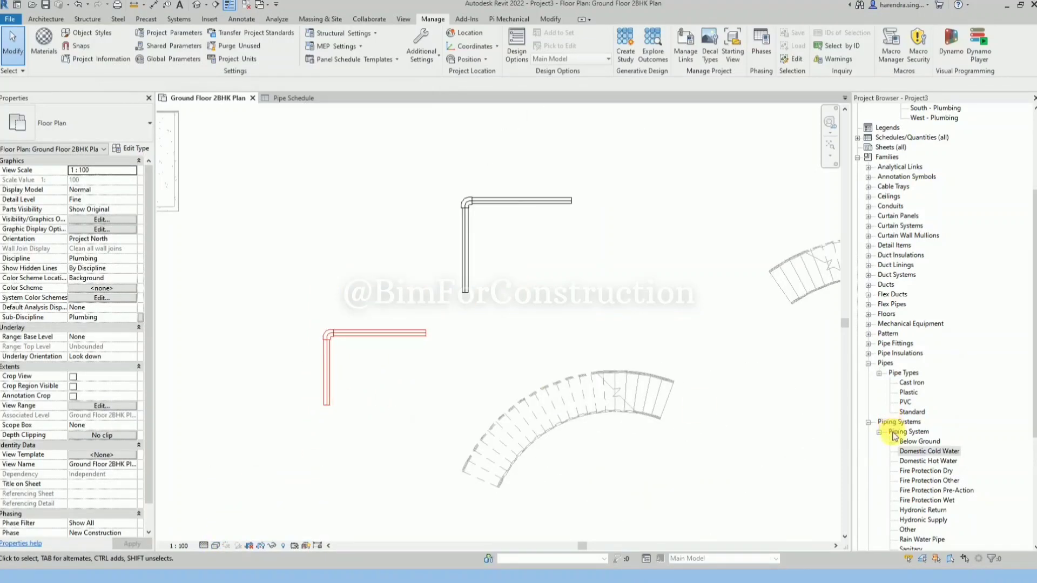
- Clear the red line override from the Domestic Cold Water system's type properties
{"action": "double_click", "coordinate": [918, 452]}
{"action": "left_click", "coordinate": [302, 151]}
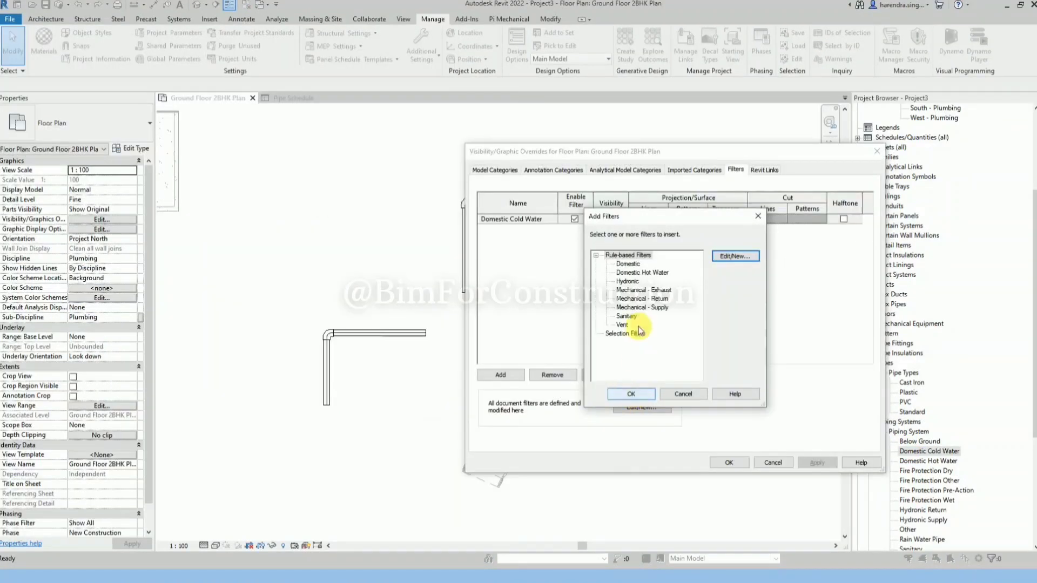
- Add the Domestic Hot Water filter to the ground floor plan and override the Domestic Cold Water filter's projection lines with Red
{"action": "left_click", "coordinate": [650, 273]}
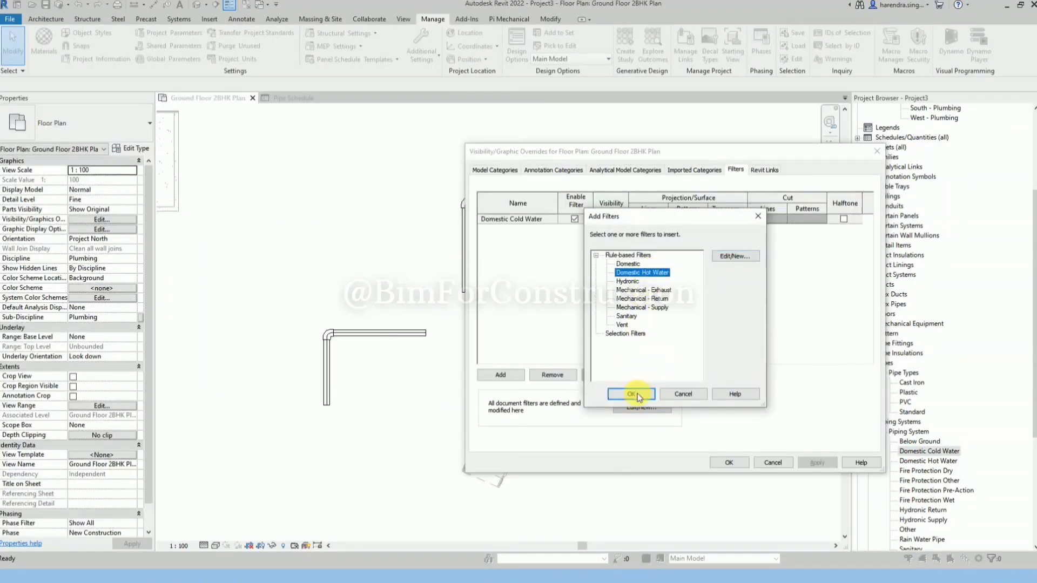
{"action": "left_click", "coordinate": [632, 394]}
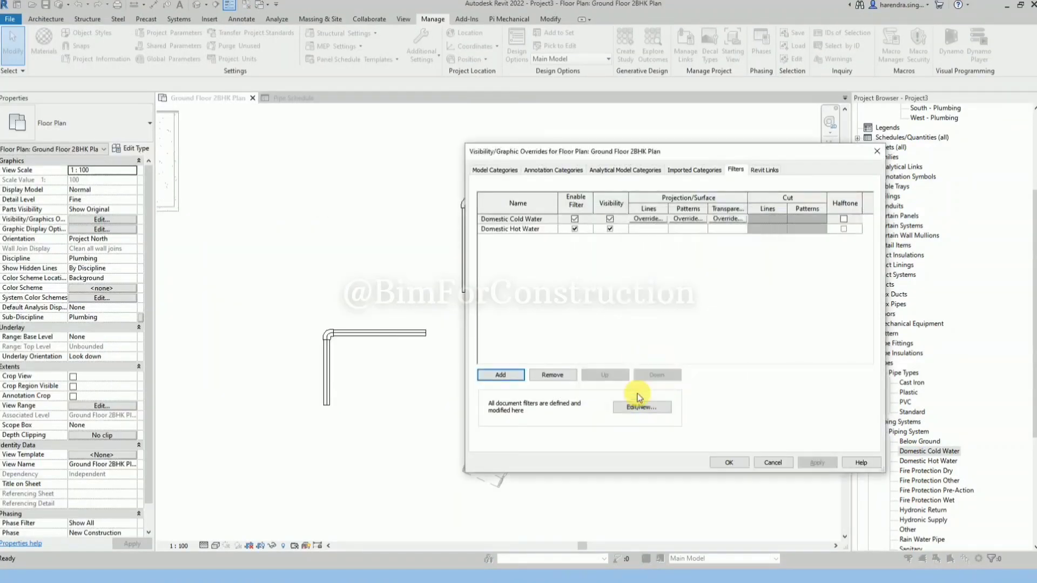
{"action": "left_click", "coordinate": [664, 221]}
{"action": "left_click", "coordinate": [685, 308]}
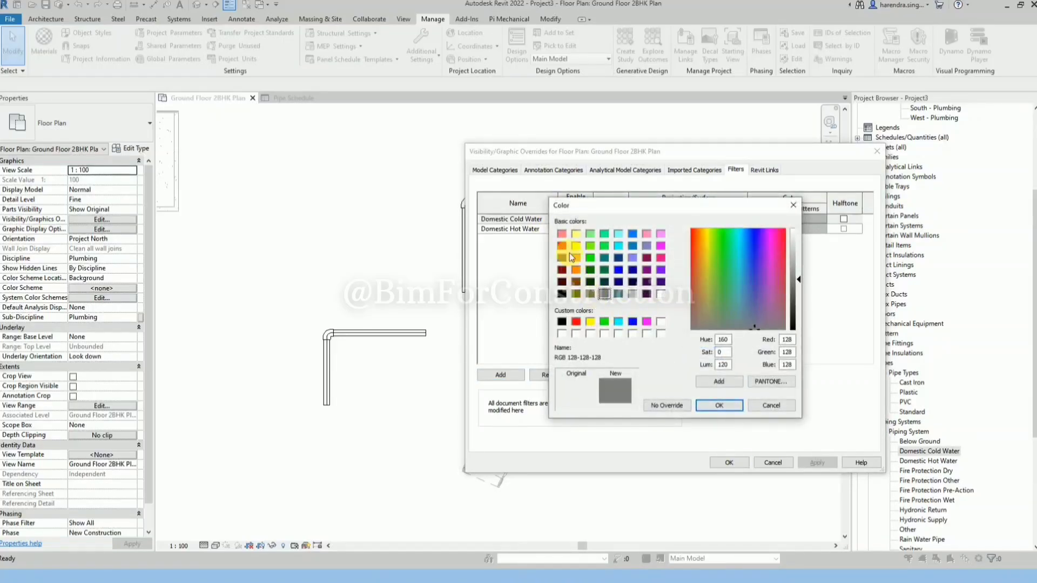
{"action": "left_click", "coordinate": [575, 322]}
{"action": "left_click", "coordinate": [719, 405]}
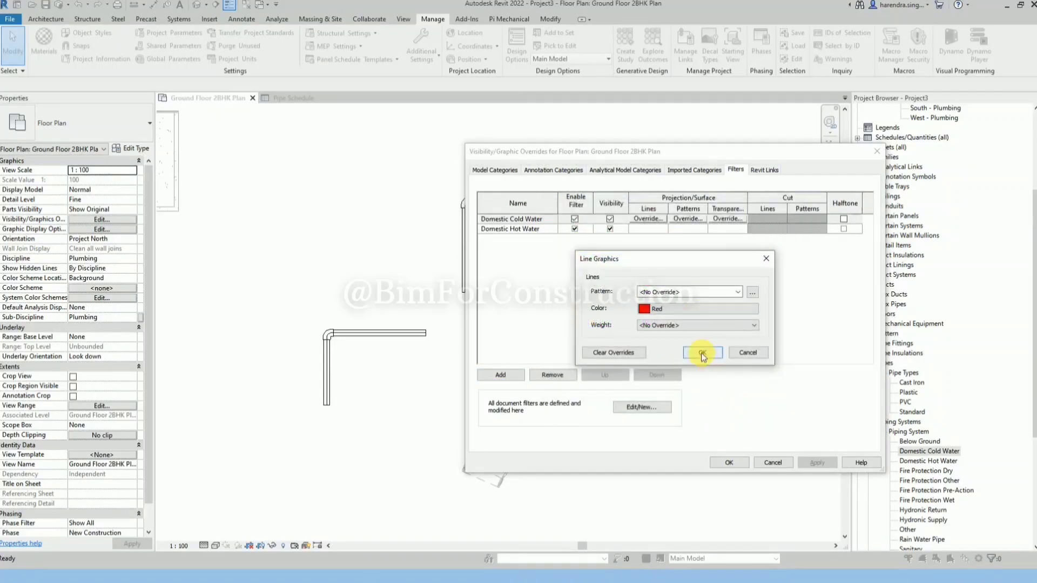
{"action": "left_click", "coordinate": [700, 352]}
- Override the Domestic Hot Water filter's projection lines with colour RGB 128-255-000 and apply the view's filter overrides
{"action": "left_click", "coordinate": [650, 229]}
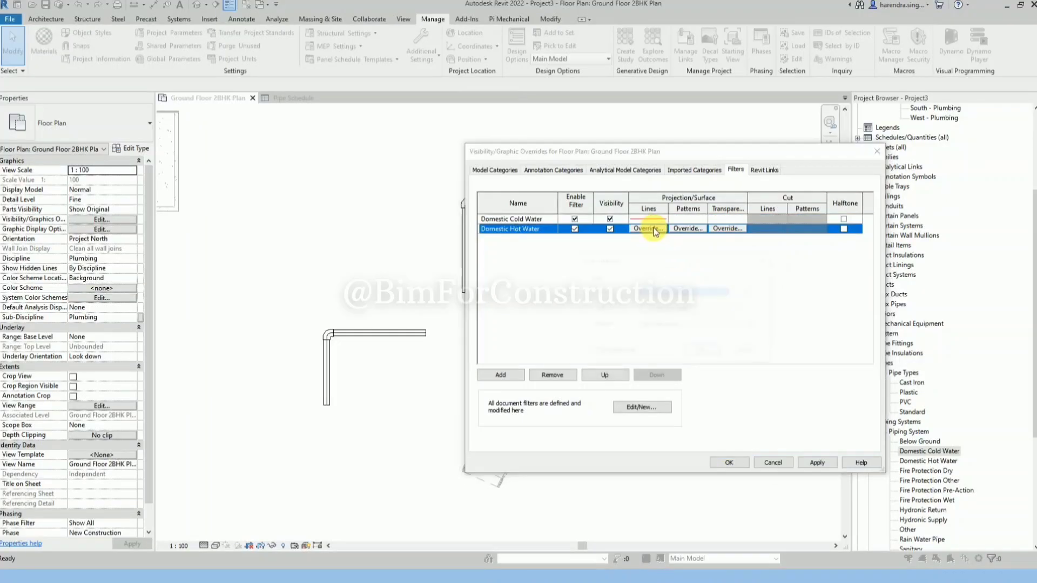
{"action": "left_click", "coordinate": [654, 229]}
{"action": "left_click", "coordinate": [686, 308]}
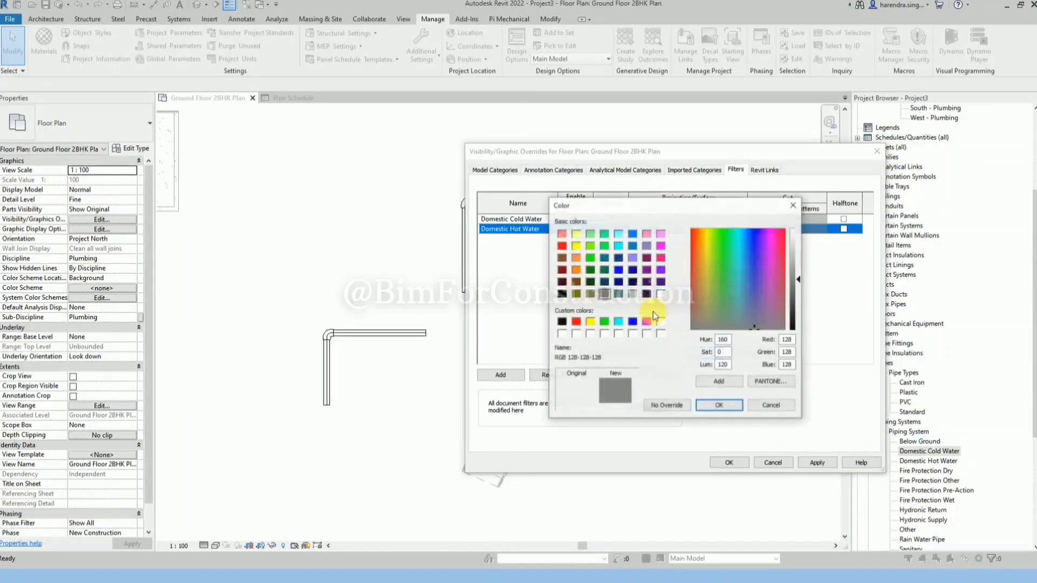
{"action": "left_click", "coordinate": [591, 248]}
{"action": "left_click", "coordinate": [719, 405]}
{"action": "left_click", "coordinate": [697, 352]}
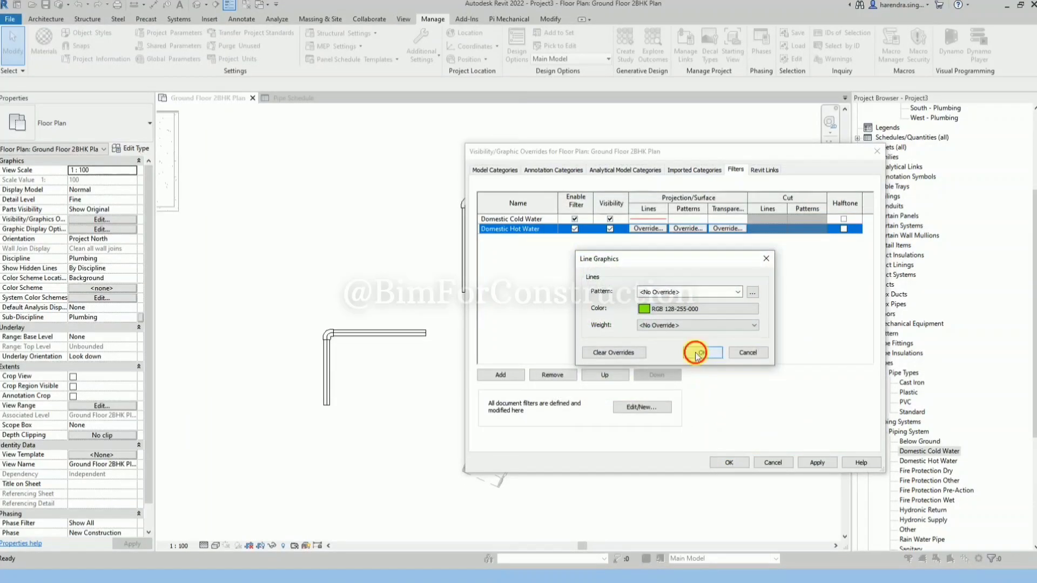
{"action": "left_click", "coordinate": [817, 463]}
{"action": "left_click", "coordinate": [738, 465]}
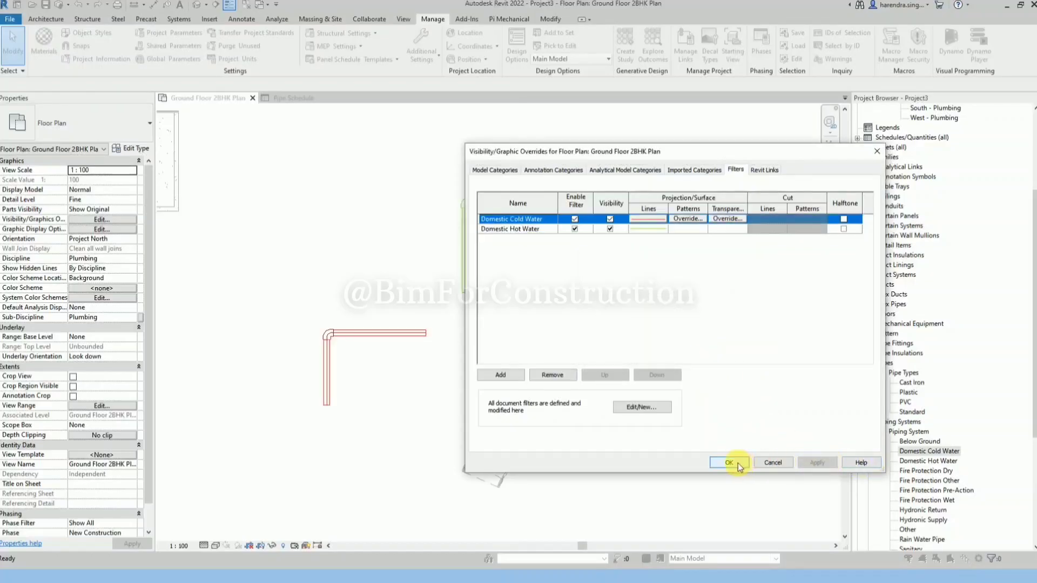
- Inspect the filter-coloured pipe runs in the plan, selecting the vertical pipe of the green run and deselecting it
{"action": "scroll", "coordinate": [475, 305], "scroll_direction": "down", "scroll_amount": 1}
{"action": "left_click", "coordinate": [471, 266]}
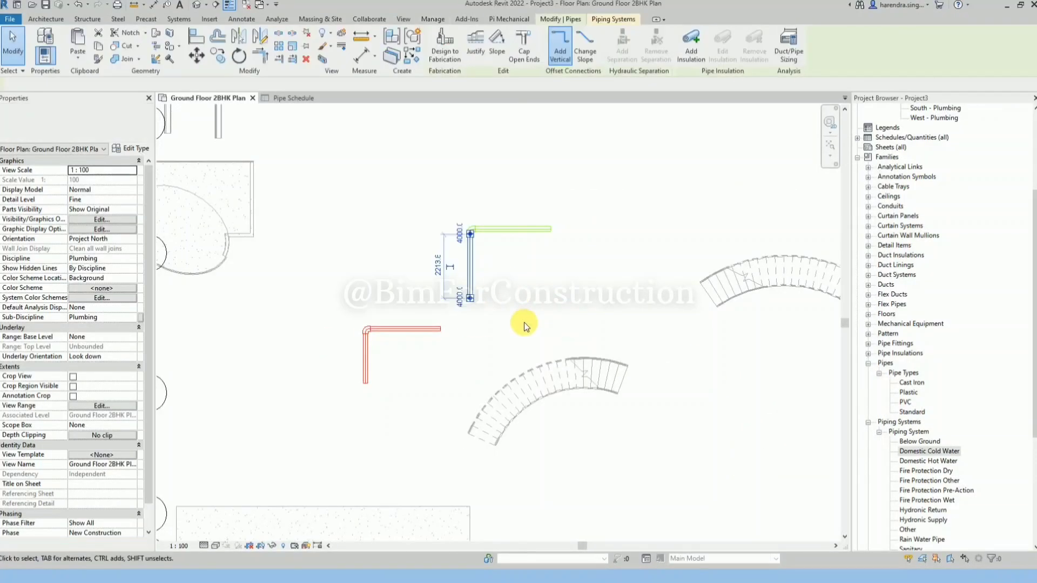
{"action": "key", "text": "Escape"}
- Open the First Floor plumbing plan and set its view template to <None>
{"action": "left_click_drag", "start_coordinate": [1030, 331], "coordinate": [1025, 202]}
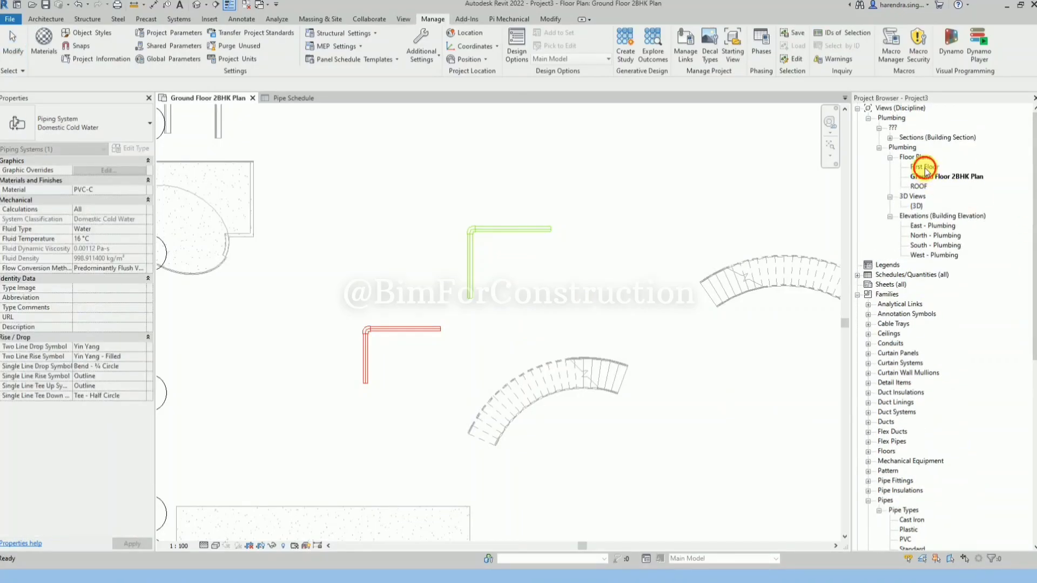
{"action": "double_click", "coordinate": [924, 167]}
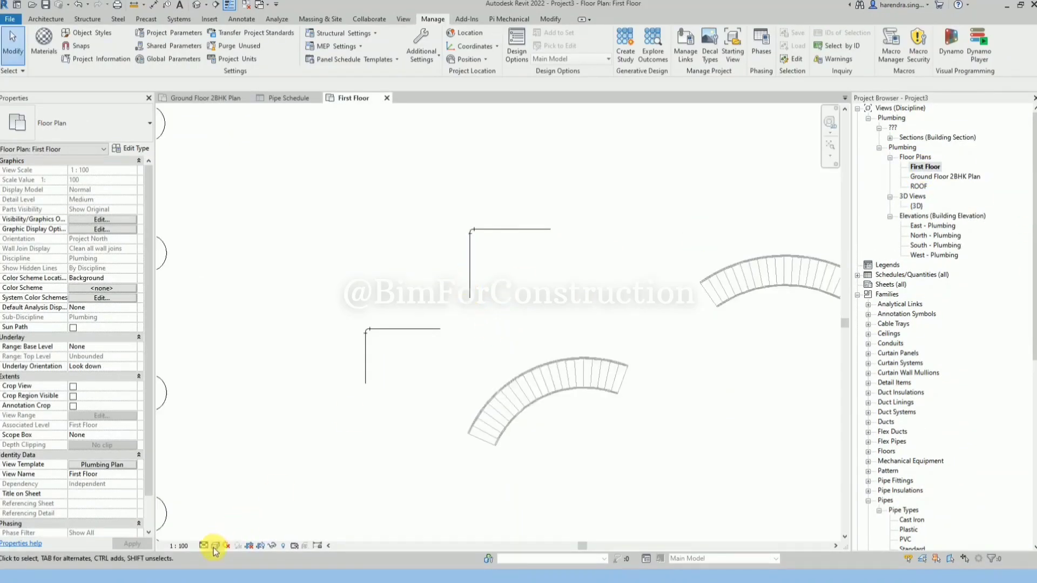
{"action": "left_click", "coordinate": [215, 546]}
{"action": "left_click", "coordinate": [102, 465]}
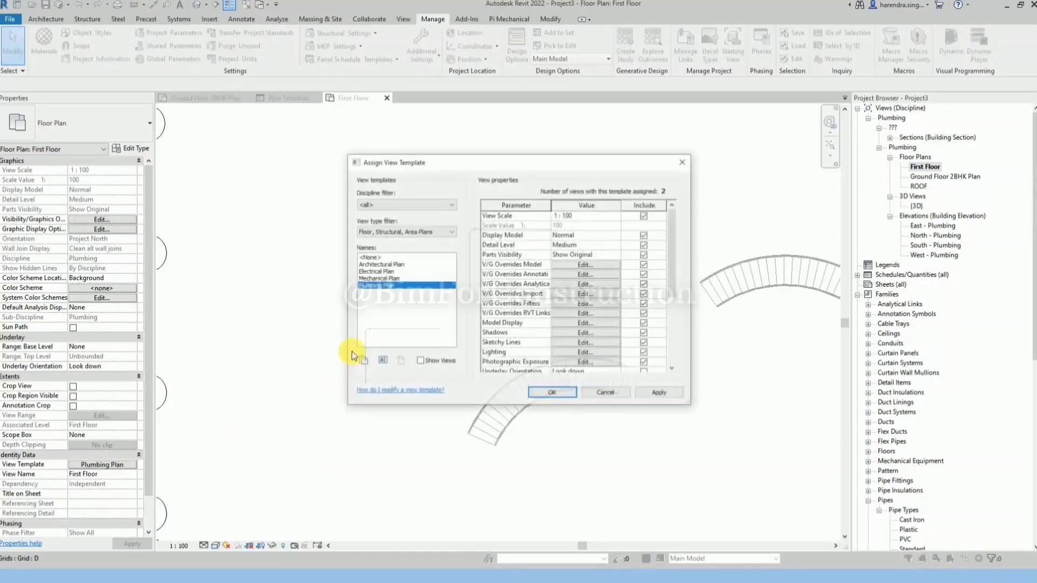
{"action": "left_click", "coordinate": [370, 258]}
{"action": "left_click", "coordinate": [552, 392]}
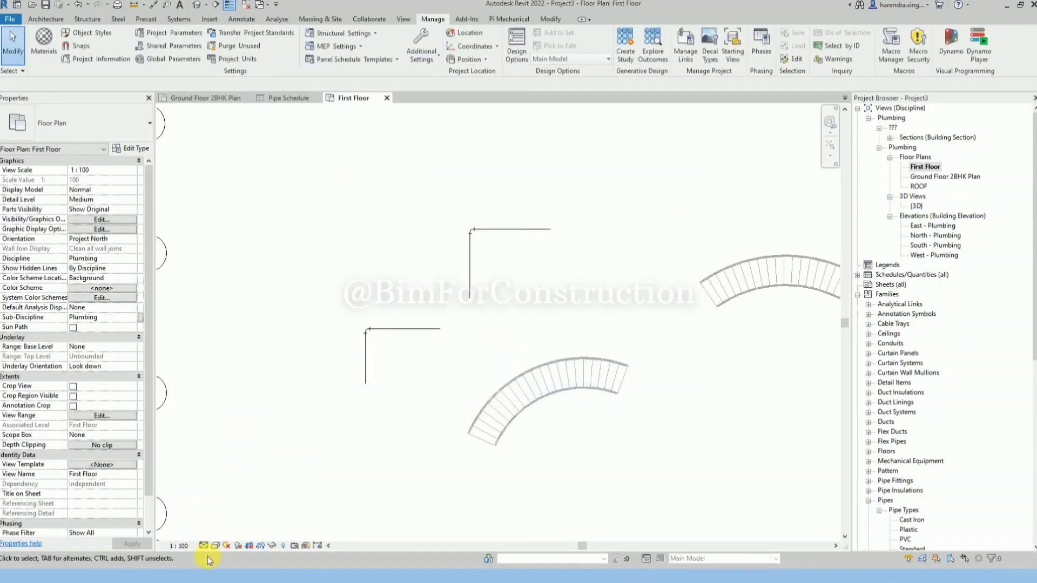
- Set the First Floor plan's visual style to Wireframe and its detail level to Fine
{"action": "left_click", "coordinate": [216, 545]}
{"action": "left_click", "coordinate": [233, 488]}
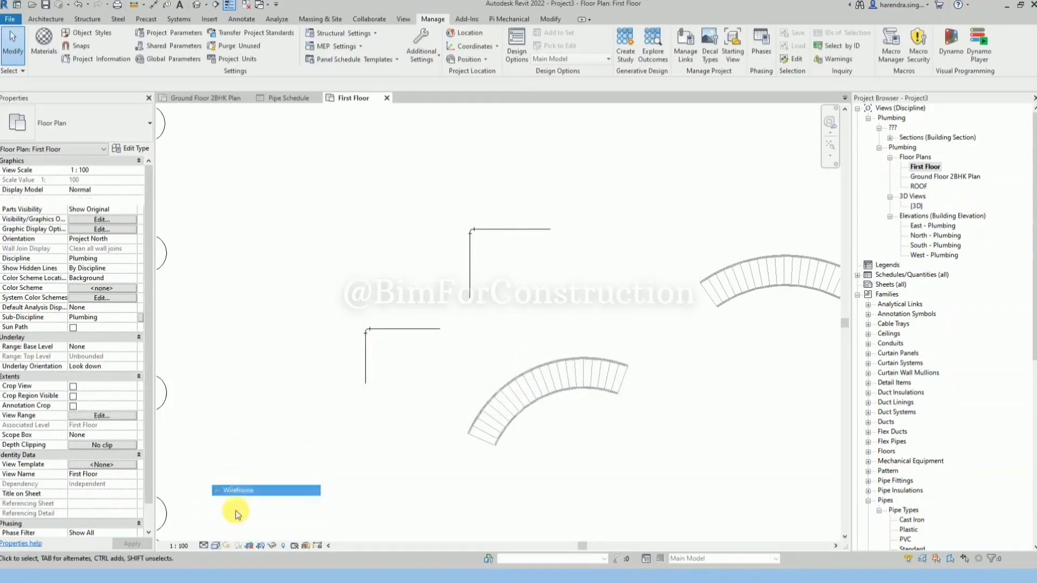
{"action": "left_click", "coordinate": [204, 545]}
{"action": "left_click", "coordinate": [218, 534]}
- Add the Domestic Cold Water and Domestic Hot Water filters to the First Floor plan's visibility/graphic overrides
{"action": "key", "text": "v"}
{"action": "key", "text": "v"}
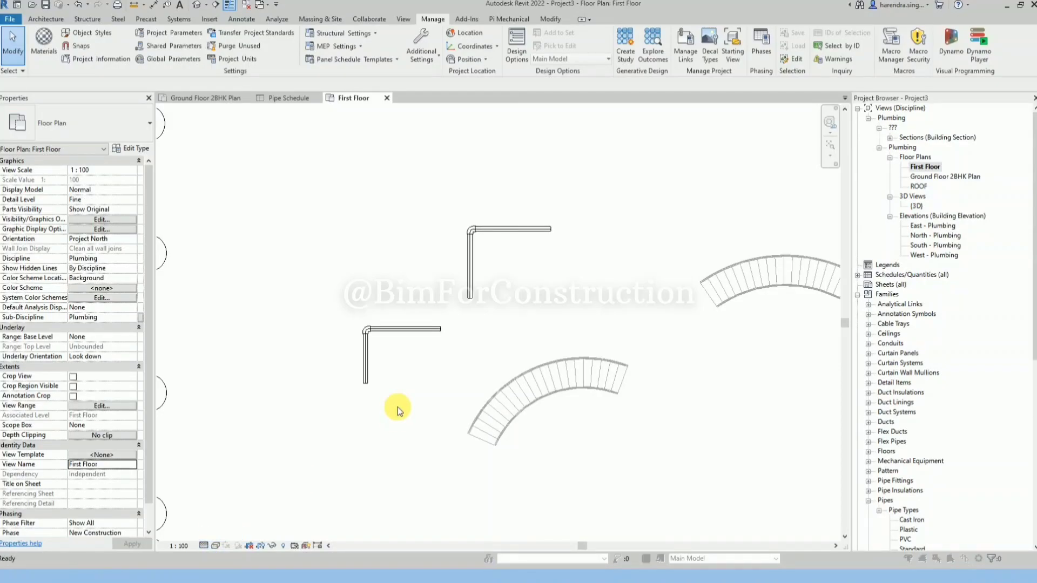
{"action": "left_click", "coordinate": [735, 169]}
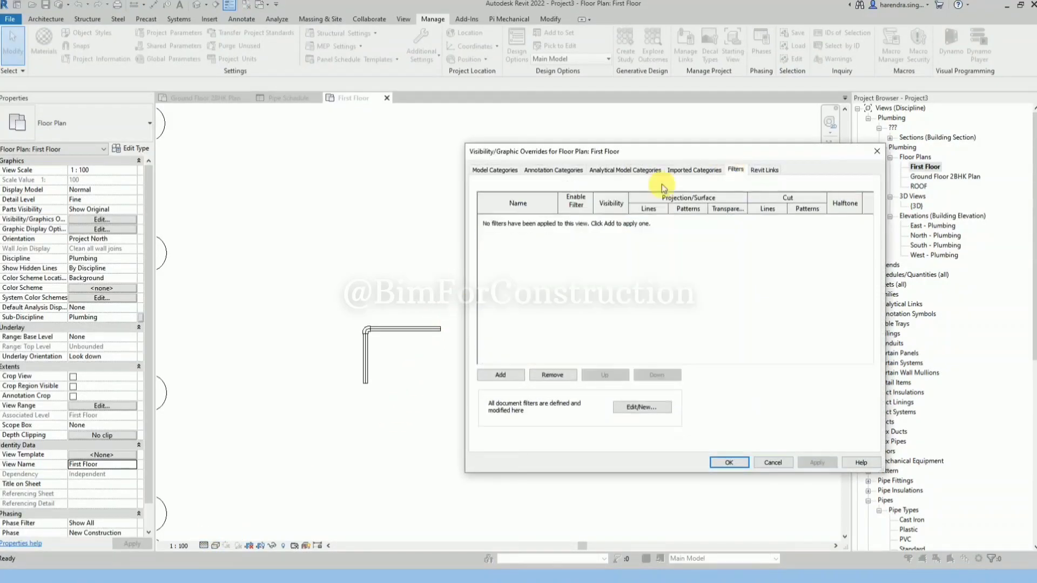
{"action": "left_click", "coordinate": [508, 374]}
{"action": "left_click", "coordinate": [633, 274]}
{"action": "left_click", "coordinate": [642, 281], "text": "ctrl"}
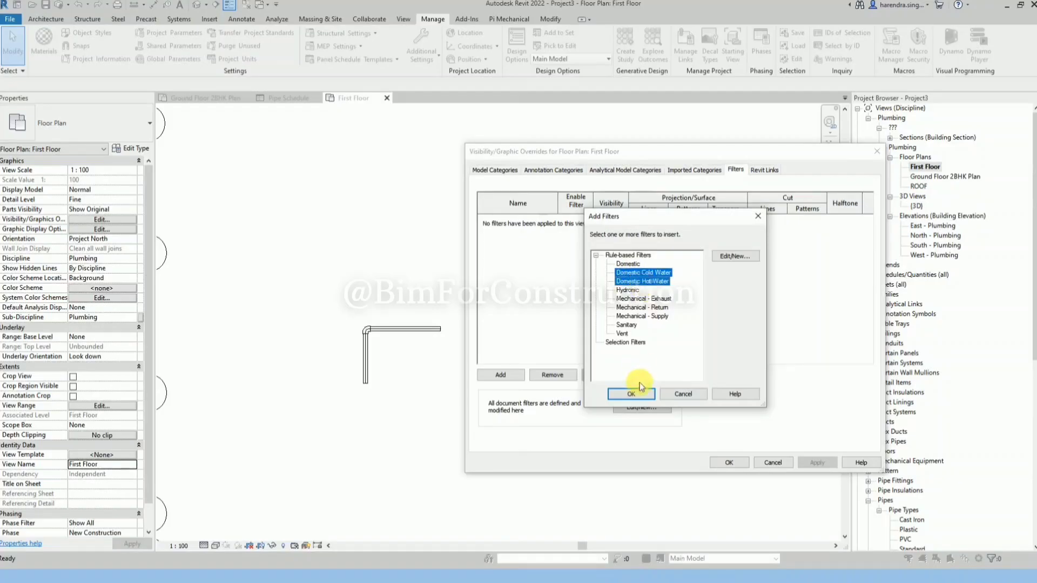
{"action": "left_click", "coordinate": [631, 394]}
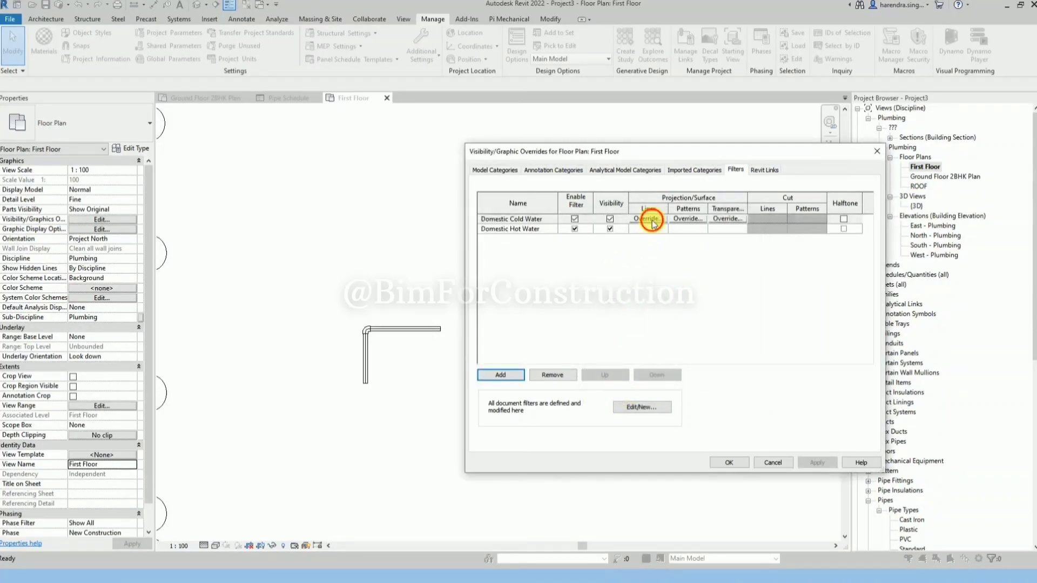
{"action": "left_click", "coordinate": [651, 219]}
{"action": "left_click", "coordinate": [713, 350]}
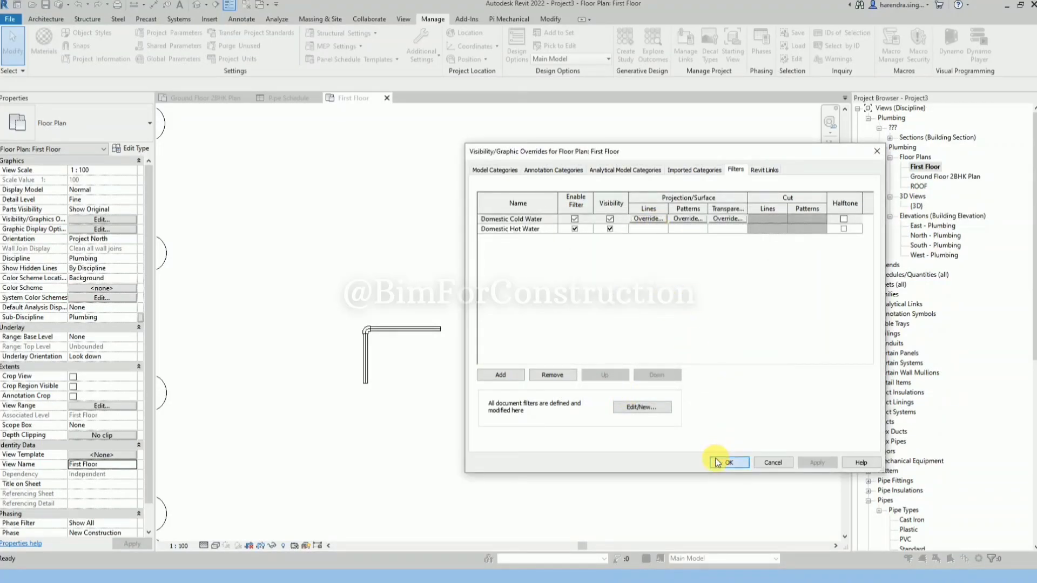
{"action": "left_click", "coordinate": [716, 463]}
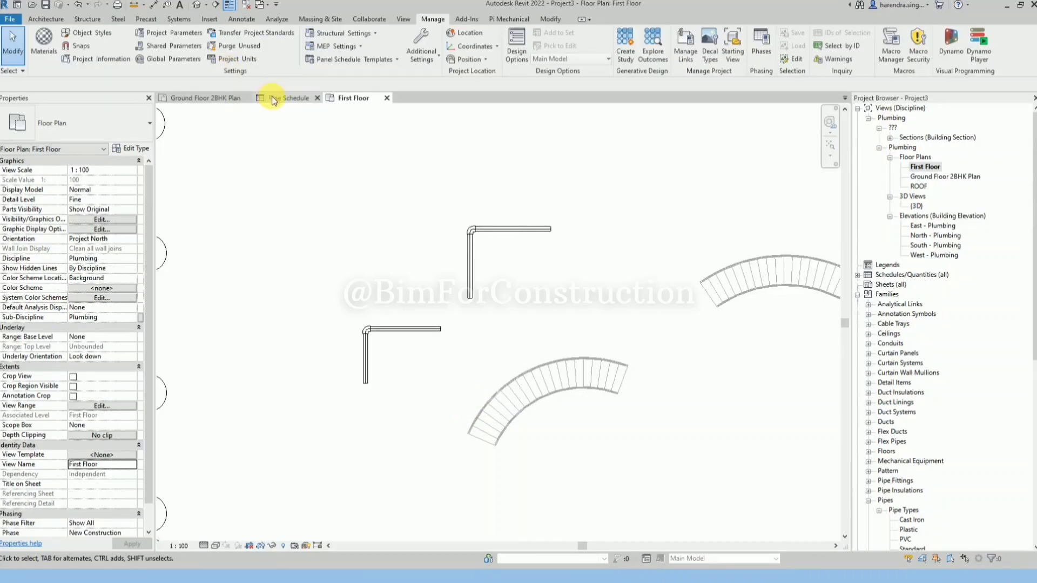
- Create a view template named "new twmplate" from the Ground Floor 2BHK Plan view
{"action": "left_click", "coordinate": [232, 98]}
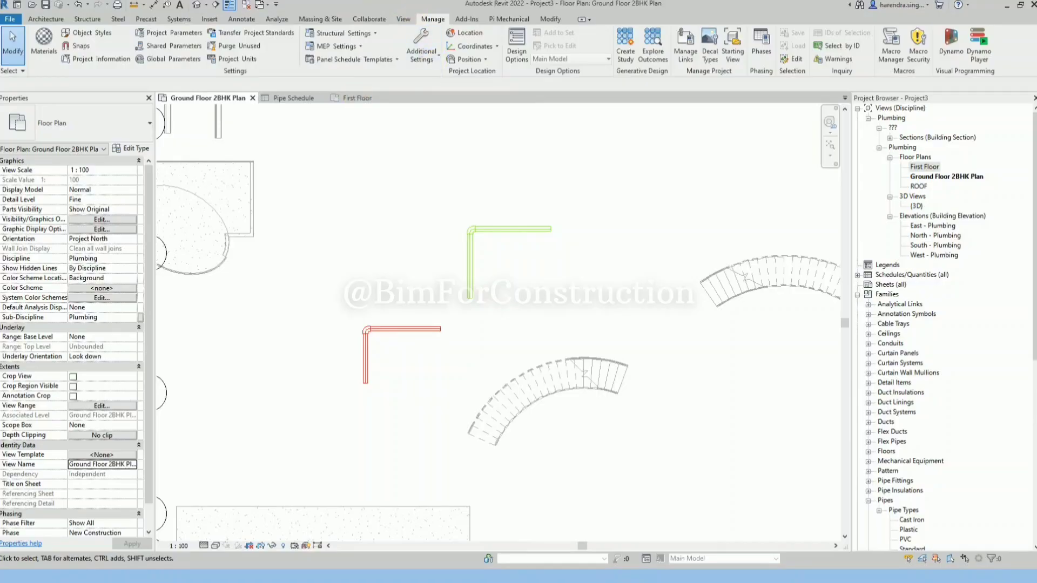
{"action": "left_click", "coordinate": [354, 98]}
{"action": "left_click", "coordinate": [236, 99]}
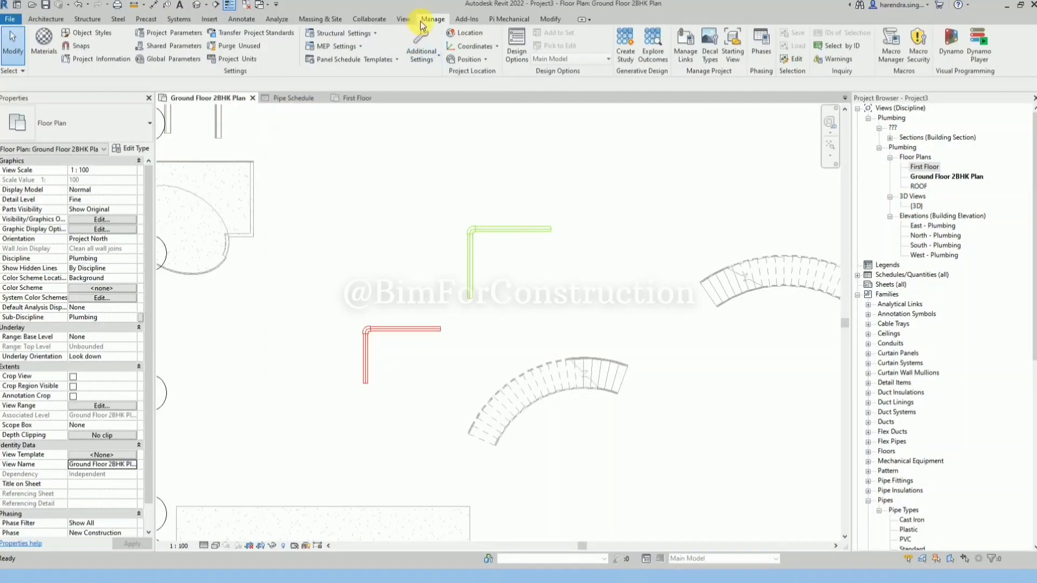
{"action": "left_click", "coordinate": [404, 19]}
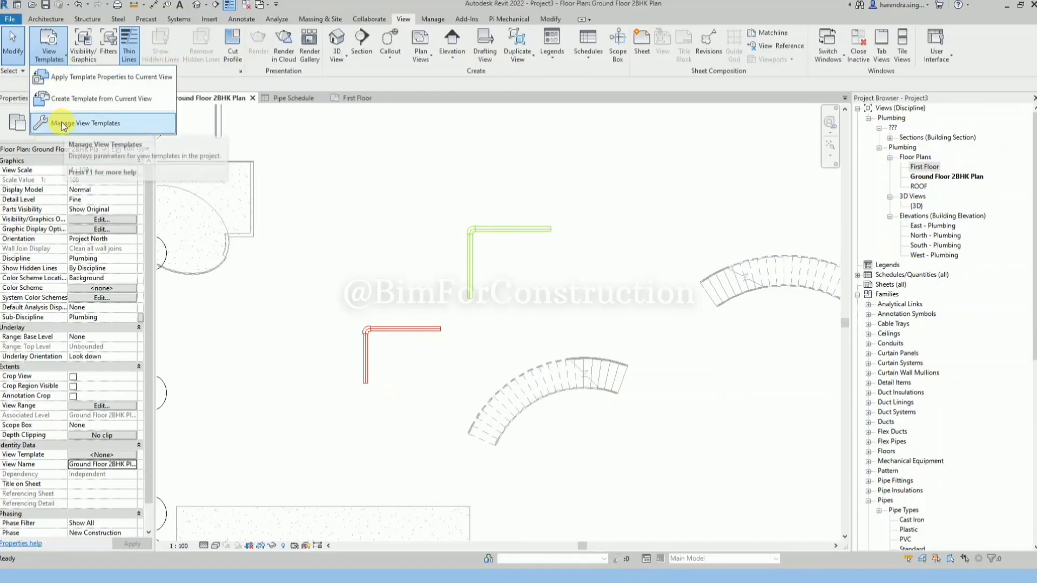
{"action": "left_click", "coordinate": [81, 99]}
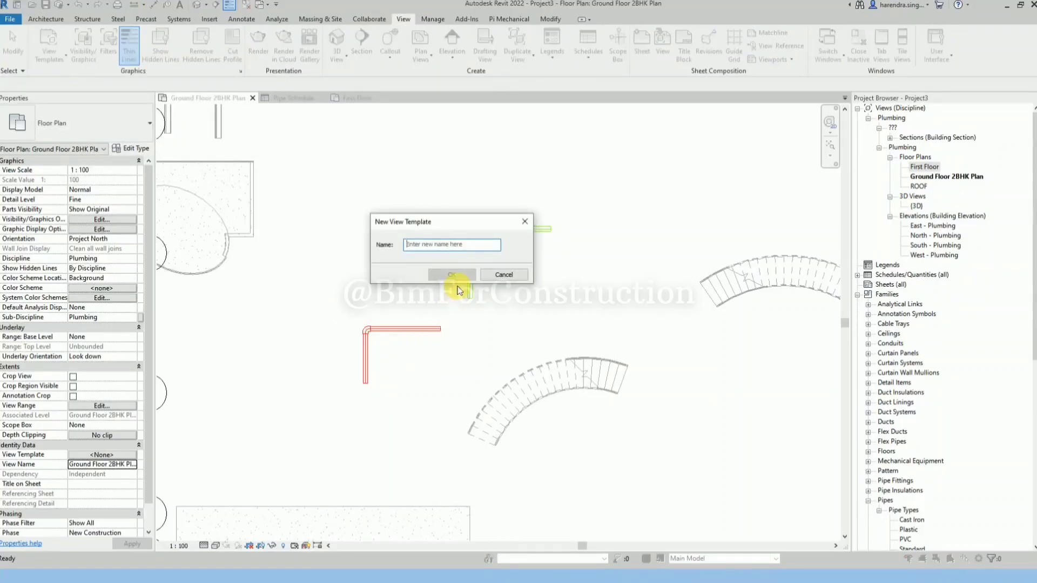
{"action": "type", "text": "new twmplate"}
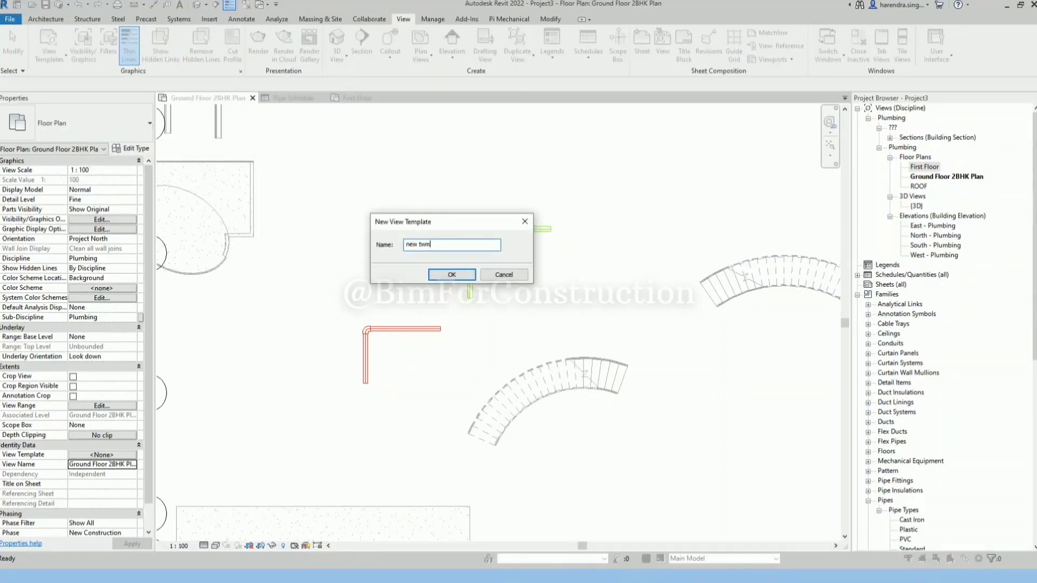
{"action": "left_click", "coordinate": [453, 274]}
{"action": "left_click", "coordinate": [543, 397]}
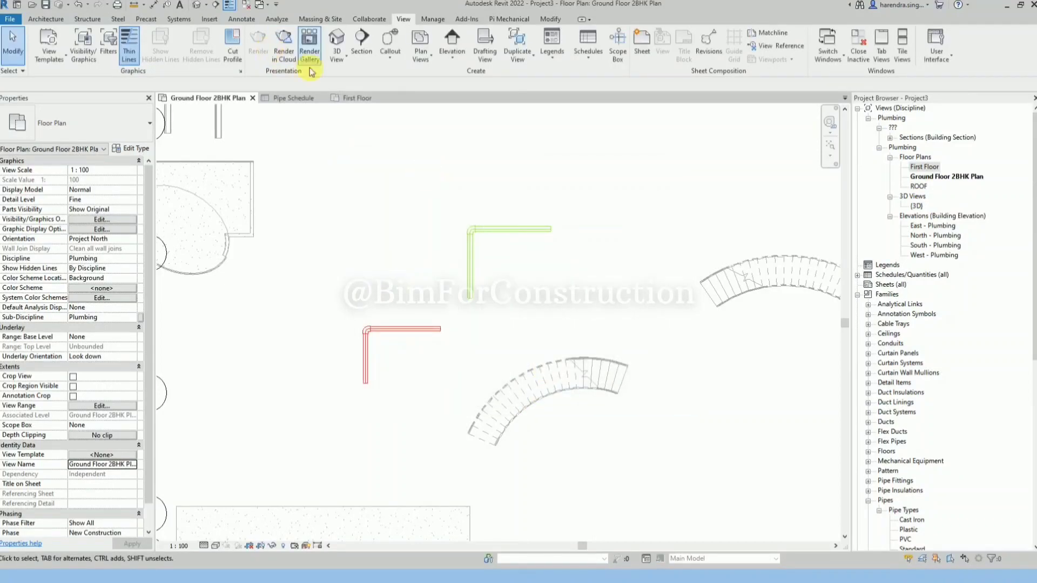
- Assign the "new twmplate" view template to the First Floor plan
{"action": "left_click", "coordinate": [353, 98]}
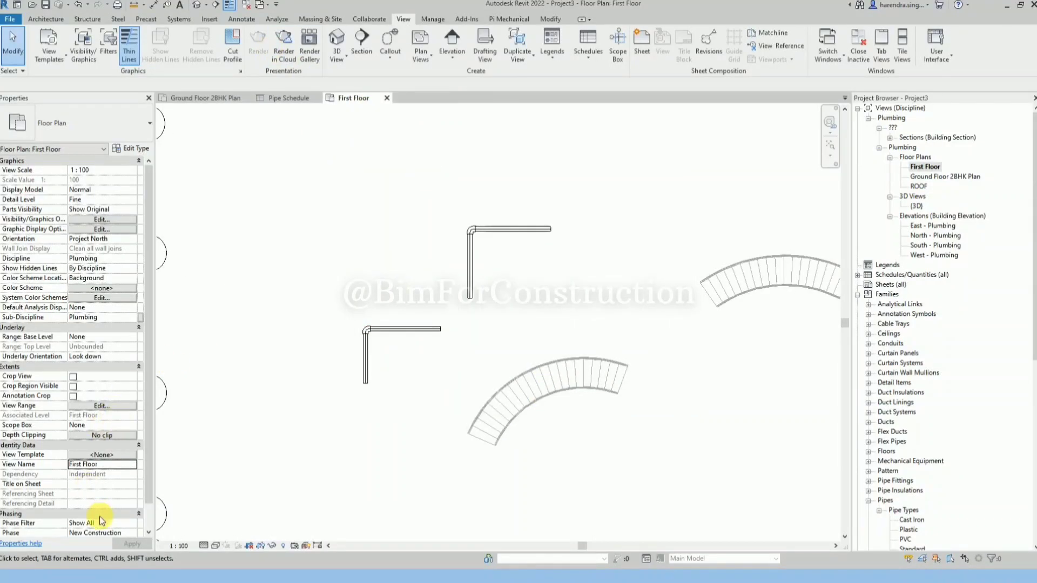
{"action": "left_click", "coordinate": [102, 455]}
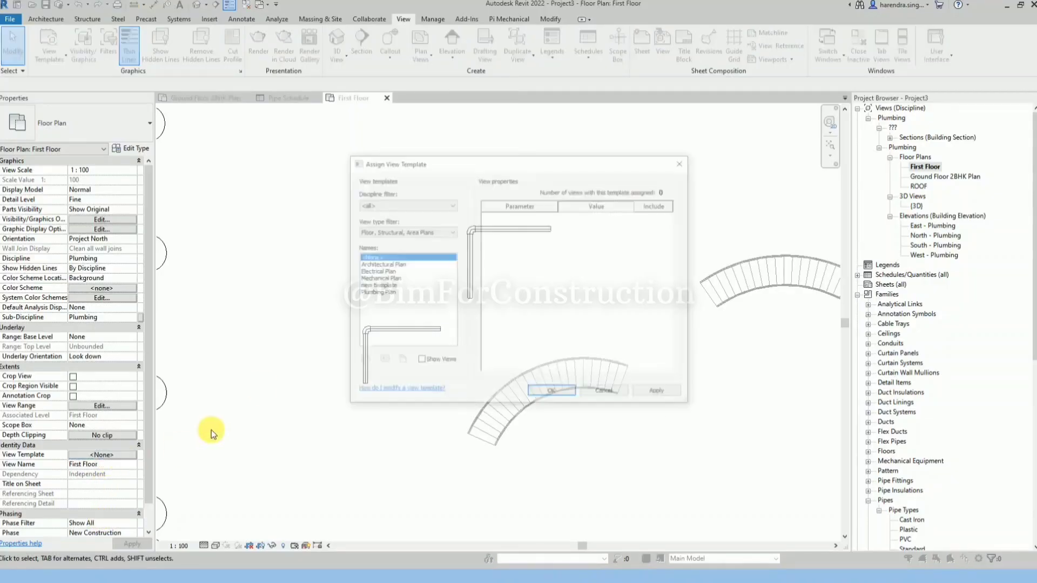
{"action": "left_click", "coordinate": [375, 285]}
{"action": "left_click", "coordinate": [543, 393]}
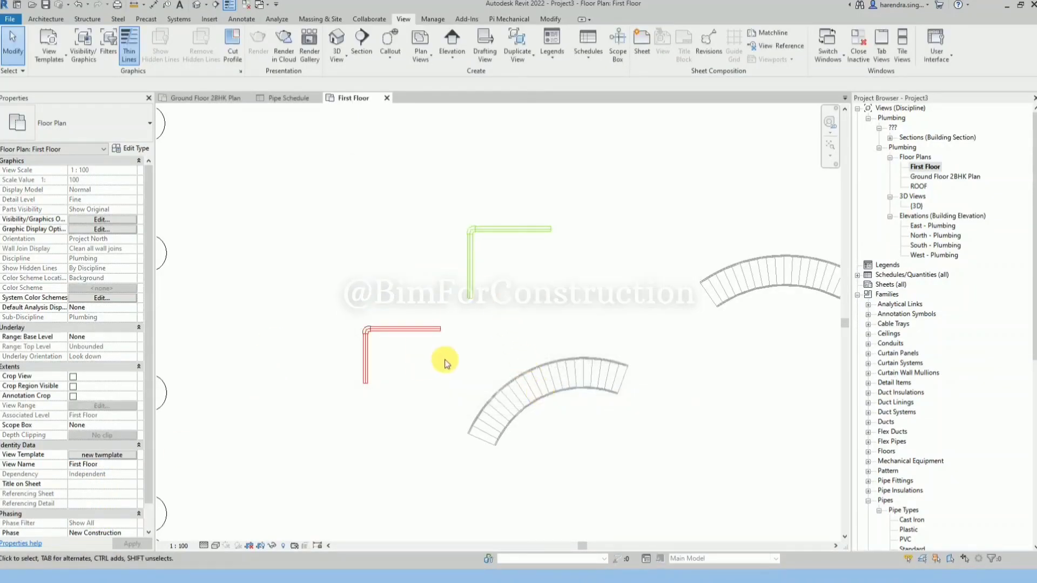
- Reset the First Floor plan's view template to <None> and close that view
{"action": "left_click", "coordinate": [95, 455]}
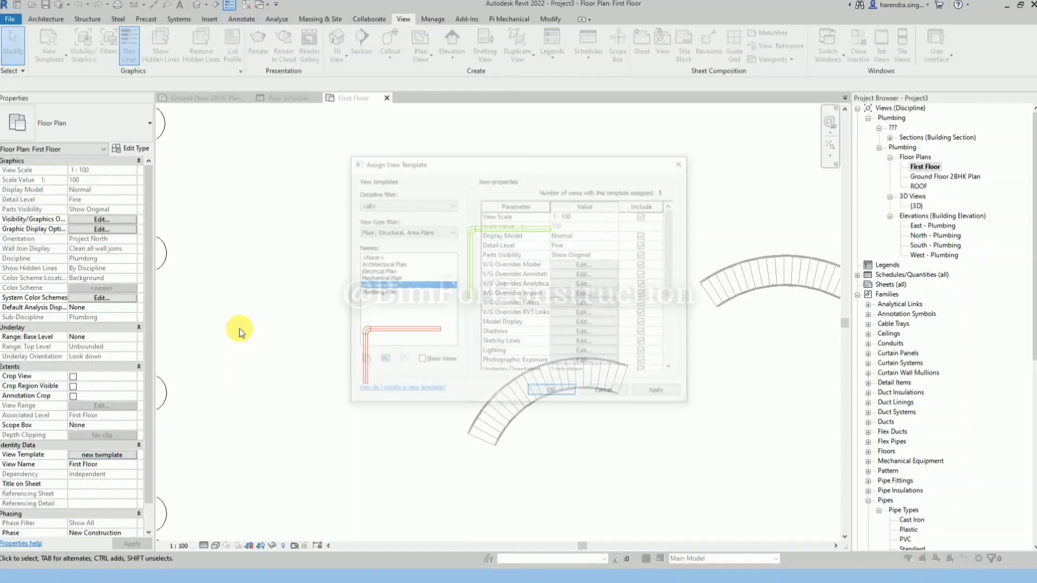
{"action": "left_click", "coordinate": [375, 258]}
{"action": "left_click", "coordinate": [552, 393]}
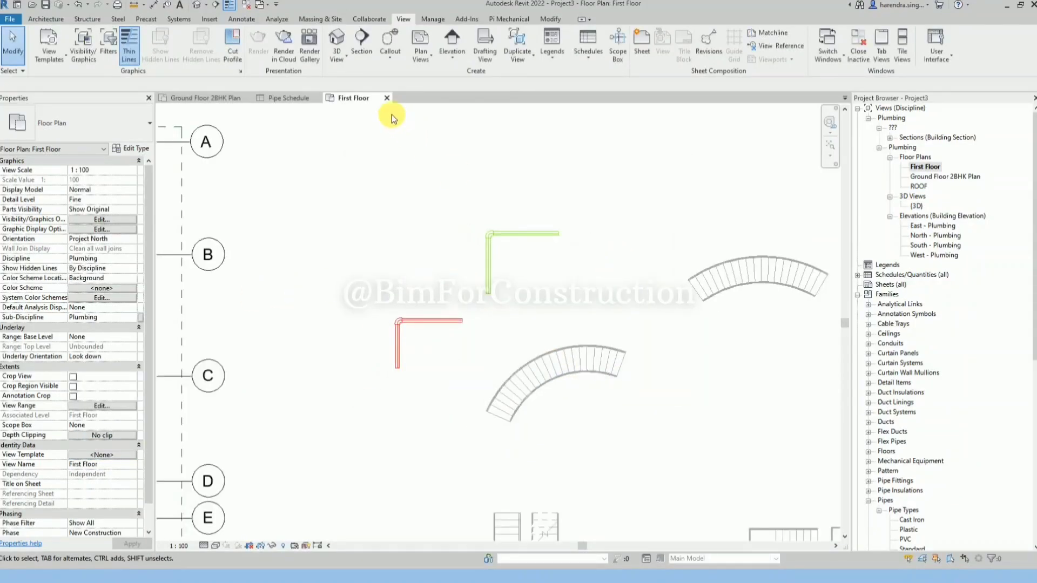
{"action": "left_click", "coordinate": [387, 98]}
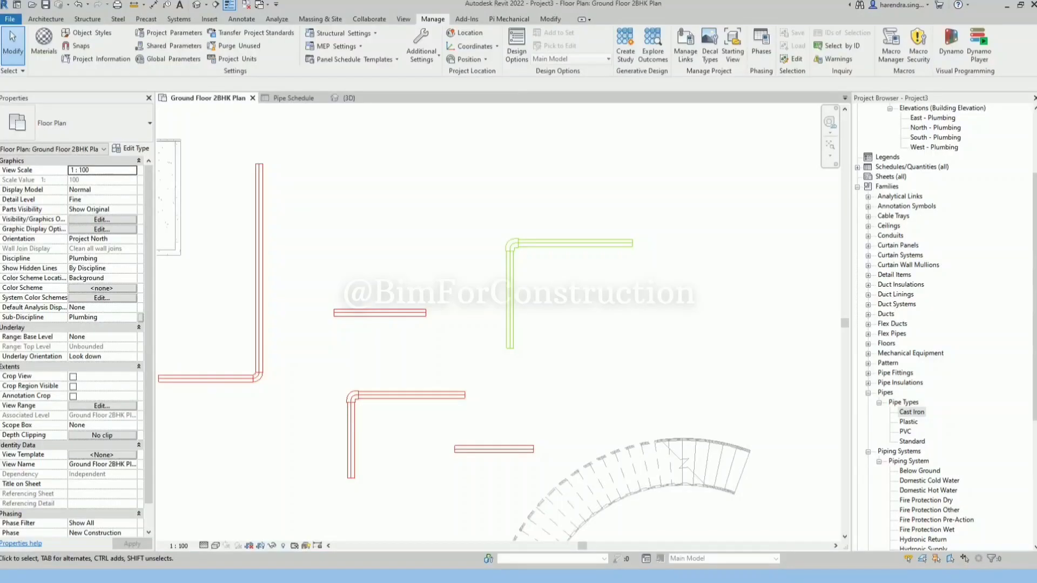
- Close the Pipe Schedule and {3D} views, leaving only the Ground Floor 2BHK Plan open
{"action": "scroll", "coordinate": [563, 291], "scroll_direction": "down", "scroll_amount": 2}
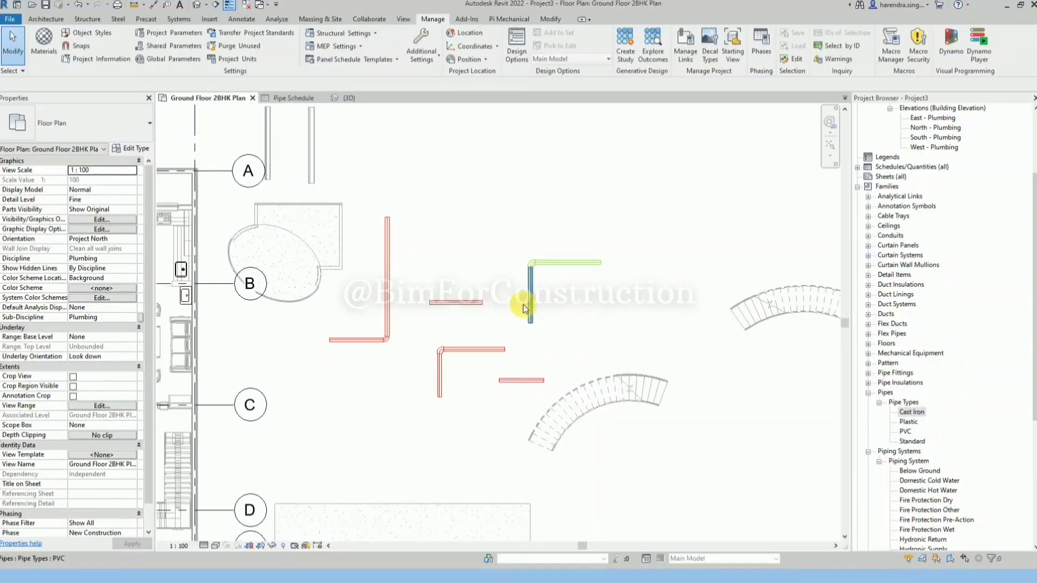
{"action": "scroll", "coordinate": [560, 215], "scroll_direction": "down", "scroll_amount": 2}
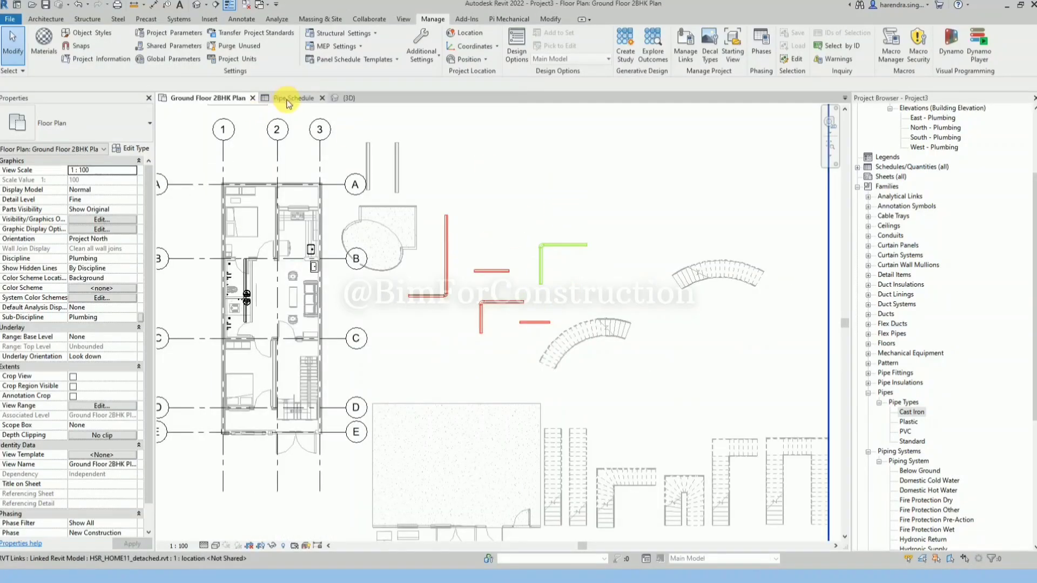
{"action": "left_click", "coordinate": [322, 98]}
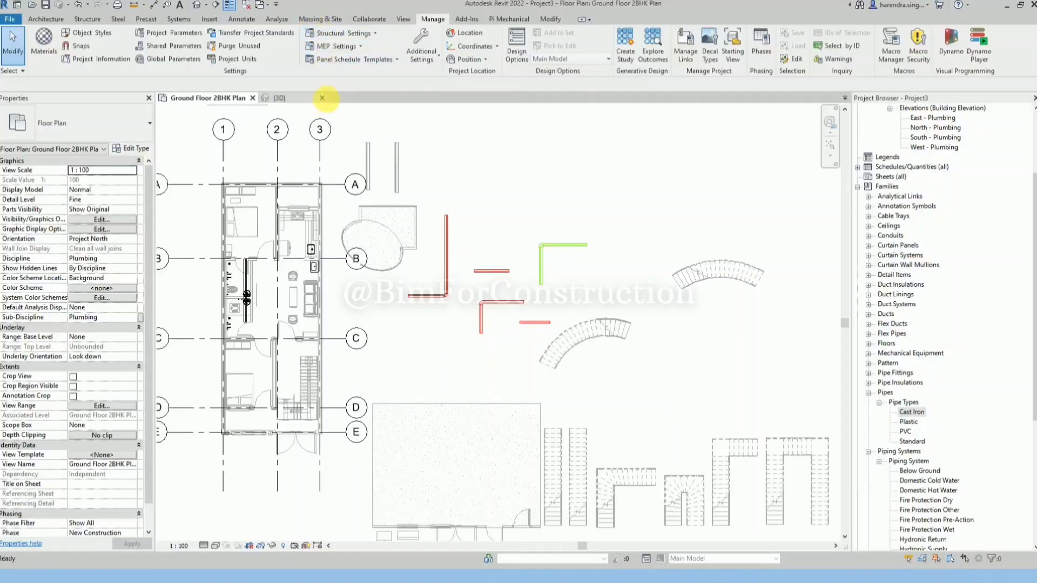
{"action": "key", "text": "Escape"}
{"action": "left_click", "coordinate": [326, 99]}
{"action": "scroll", "coordinate": [1016, 250], "scroll_direction": "up", "scroll_amount": 2}
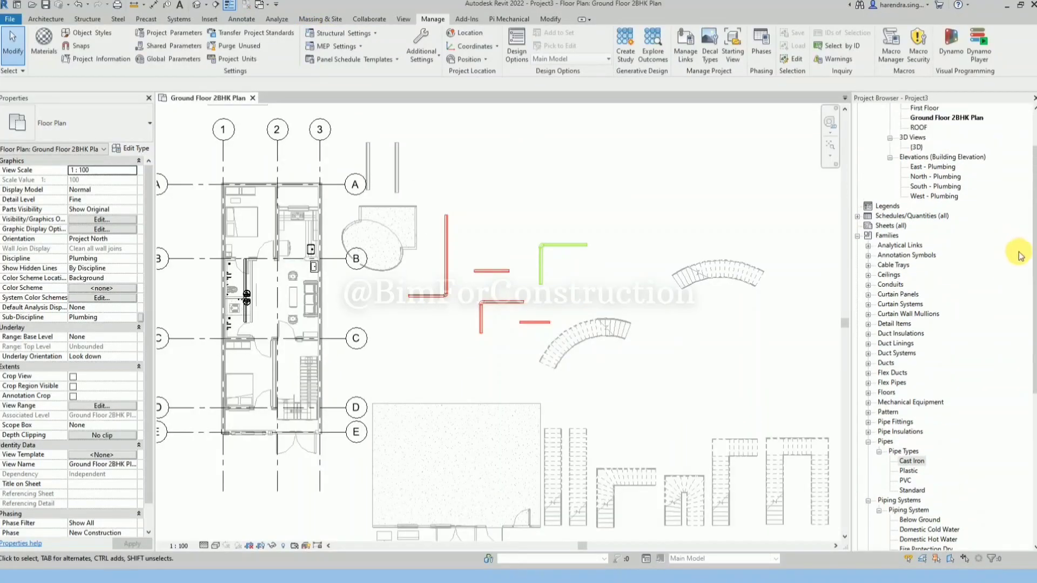
- Open the First Floor and ROOF plans from the project's floor plans, and return to the Ground Floor 2BHK Plan
{"action": "left_click", "coordinate": [1032, 274]}
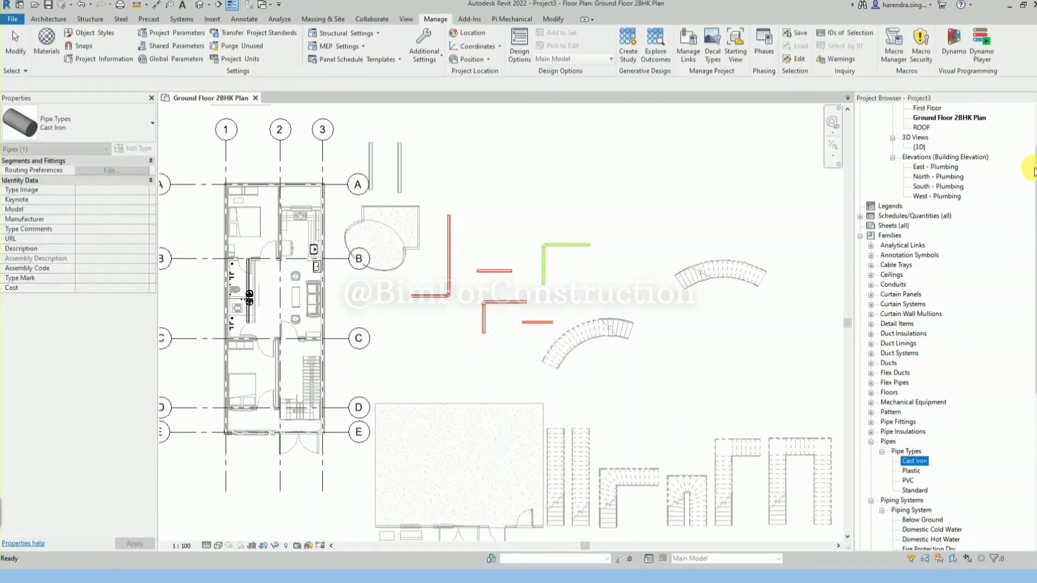
{"action": "scroll", "coordinate": [983, 221], "scroll_direction": "up", "scroll_amount": 2}
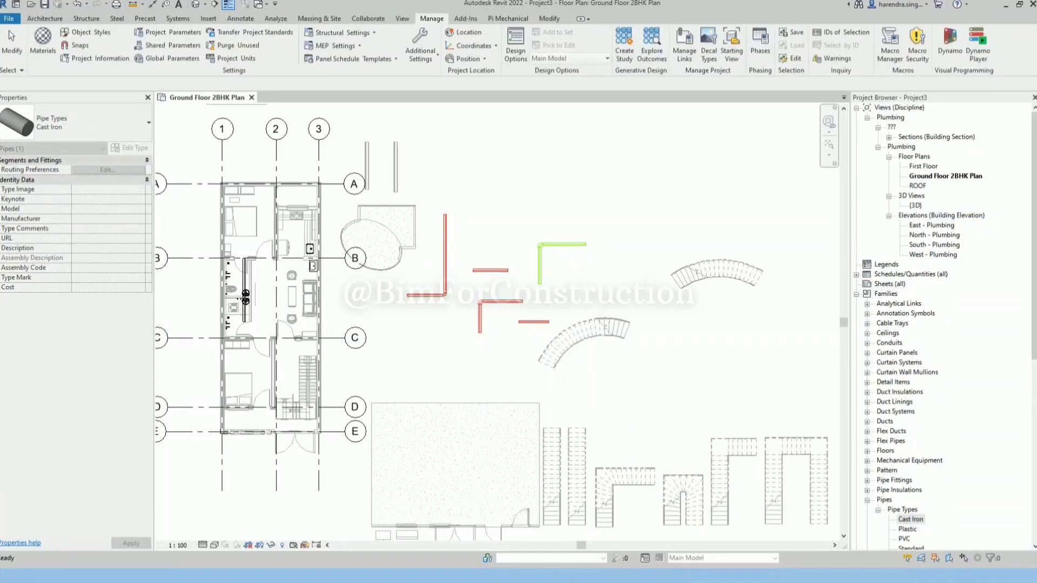
{"action": "double_click", "coordinate": [928, 167]}
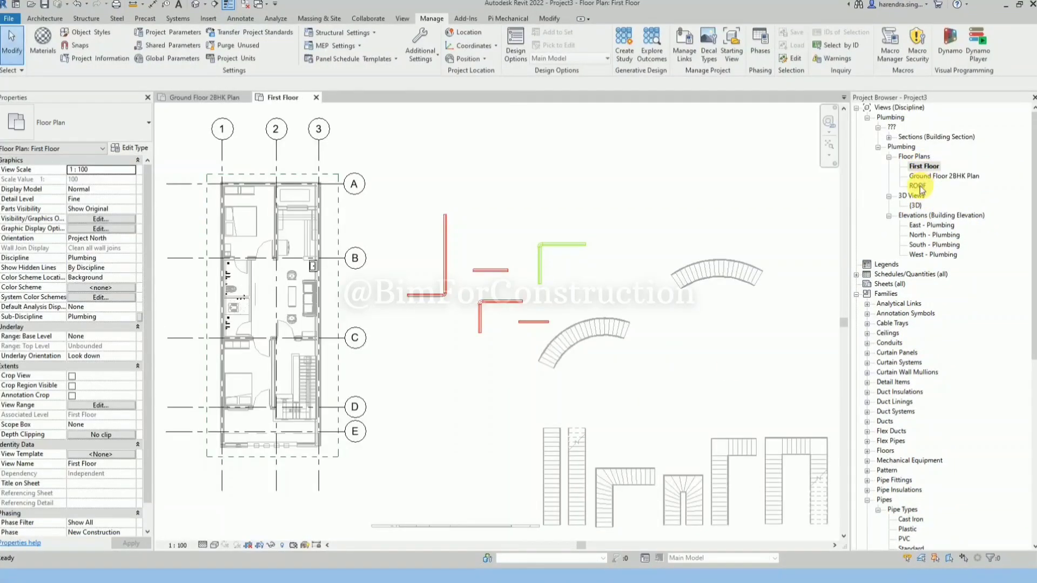
{"action": "double_click", "coordinate": [918, 185]}
{"action": "left_click", "coordinate": [221, 102]}
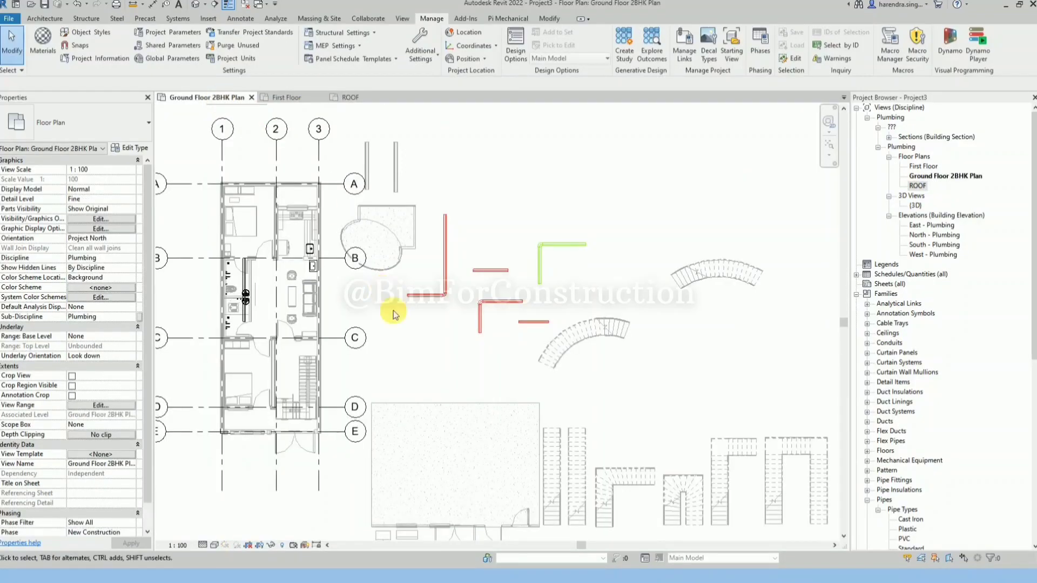
- Review the filter overrides applied to the Ground Floor 2BHK Plan and close them without changes
{"action": "scroll", "coordinate": [439, 371], "scroll_direction": "down", "scroll_amount": 2}
{"action": "key", "text": "v"}
{"action": "key", "text": "g"}
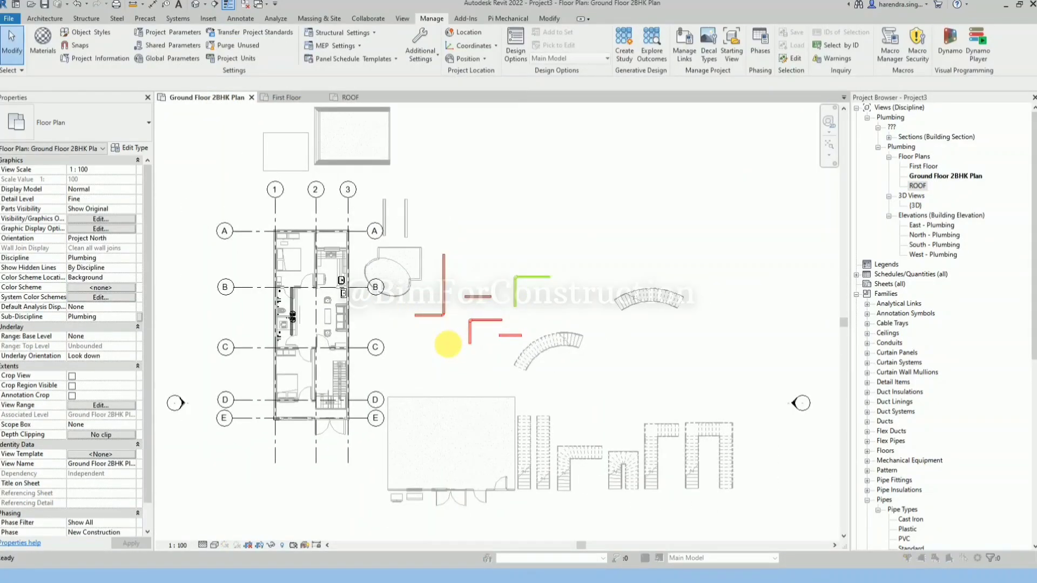
{"action": "left_click", "coordinate": [733, 169]}
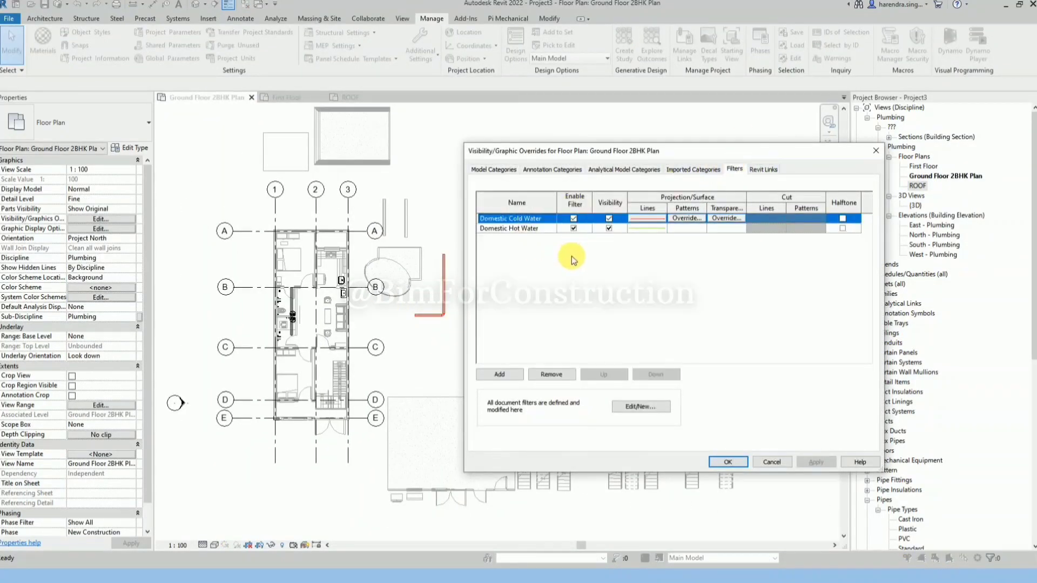
{"action": "key", "text": "Escape"}
{"action": "middle_click_drag", "start_coordinate": [399, 348], "coordinate": [421, 350]}
{"action": "scroll", "coordinate": [421, 350], "scroll_direction": "up", "scroll_amount": 1}
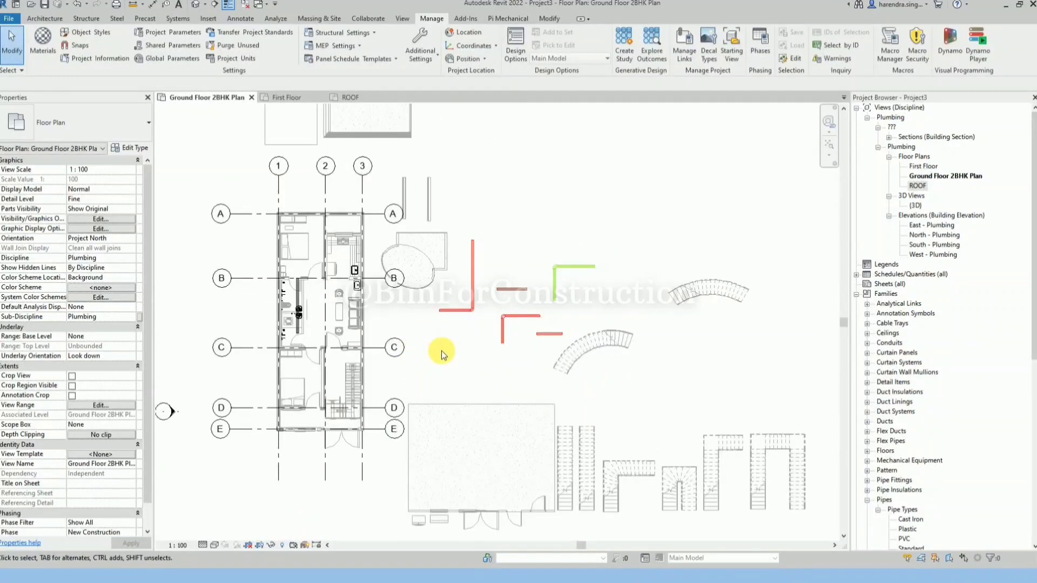
{"action": "scroll", "coordinate": [324, 337], "scroll_direction": "up", "scroll_amount": 2}
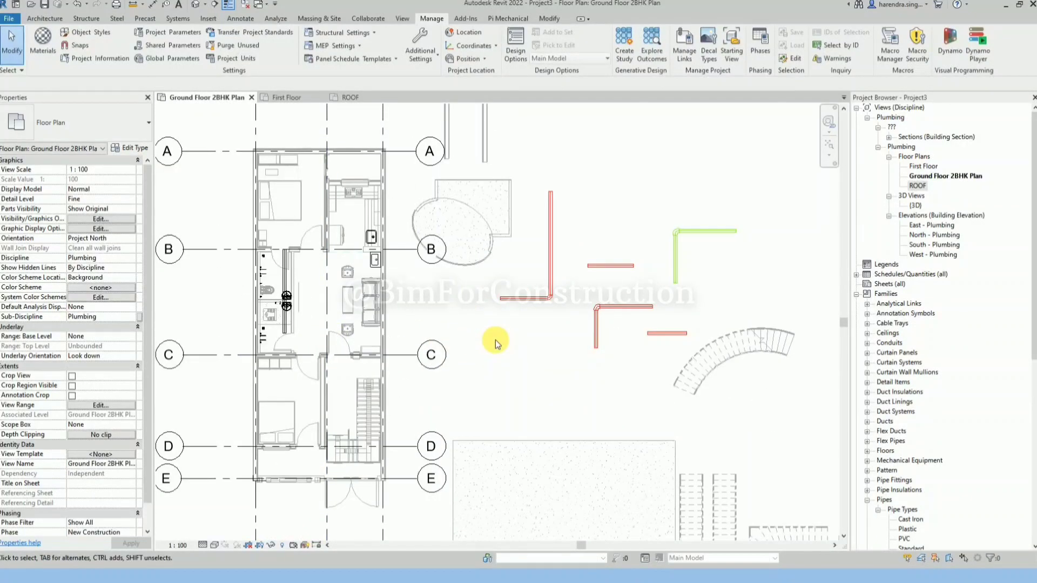
{"action": "key", "text": "v"}
{"action": "key", "text": "g"}
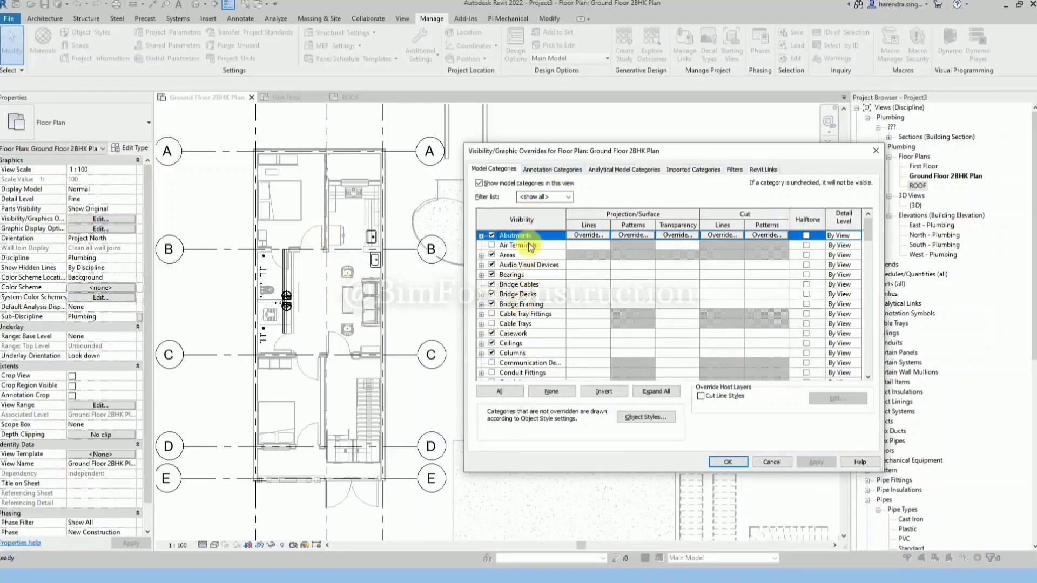
{"action": "left_click", "coordinate": [552, 170]}
{"action": "left_click", "coordinate": [513, 314]}
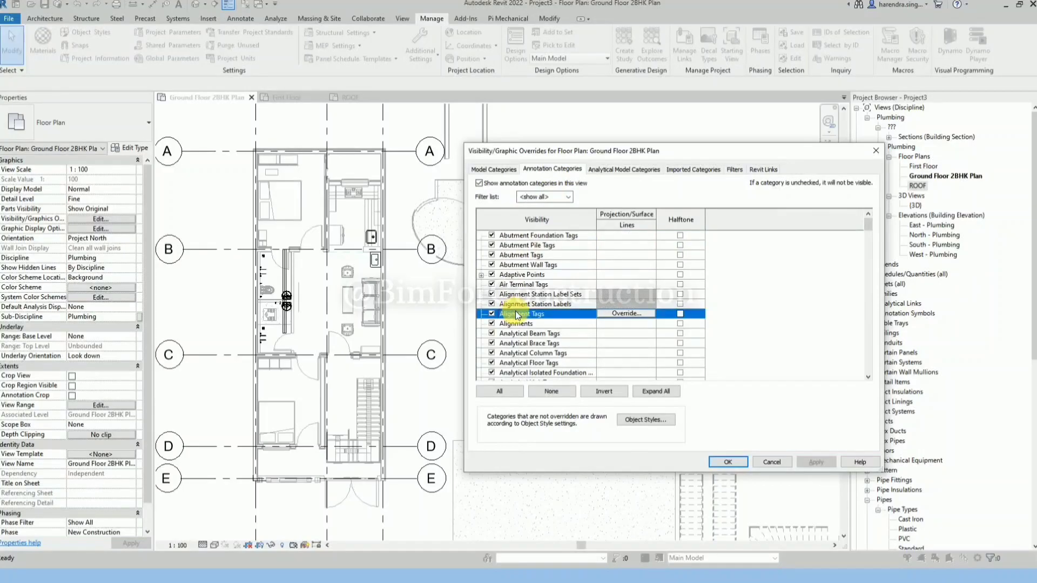
{"action": "key", "text": "s"}
{"action": "scroll", "coordinate": [513, 314], "scroll_direction": "down", "scroll_amount": 5}
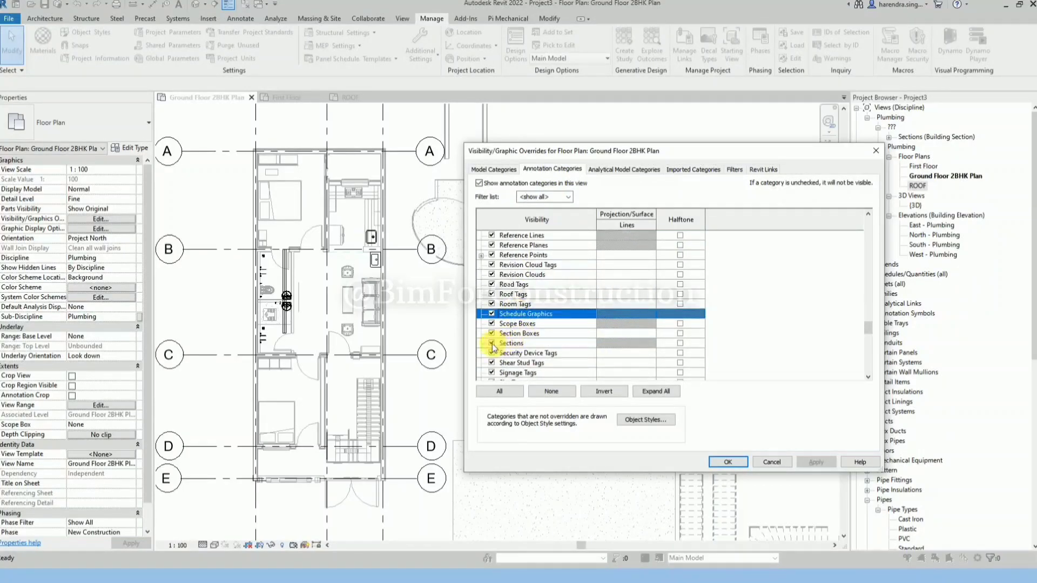
{"action": "key", "text": "Escape"}
- Draw a horizontal building section through the Ground Floor 2BHK Plan between grids B and C
{"action": "scroll", "coordinate": [513, 375], "scroll_direction": "down", "scroll_amount": 3}
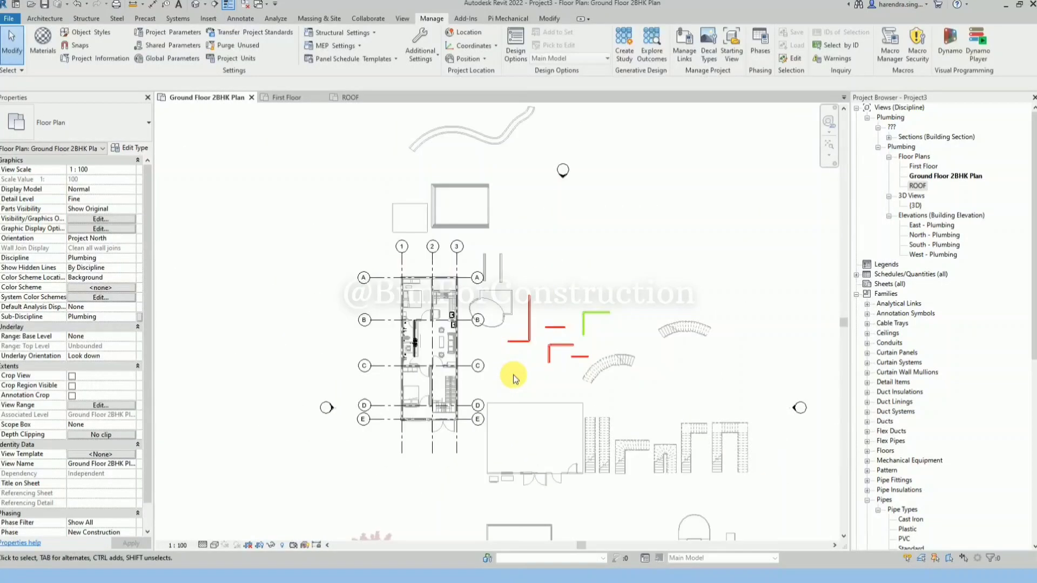
{"action": "left_click", "coordinate": [214, 4]}
{"action": "scroll", "coordinate": [432, 297], "scroll_direction": "up", "scroll_amount": 2}
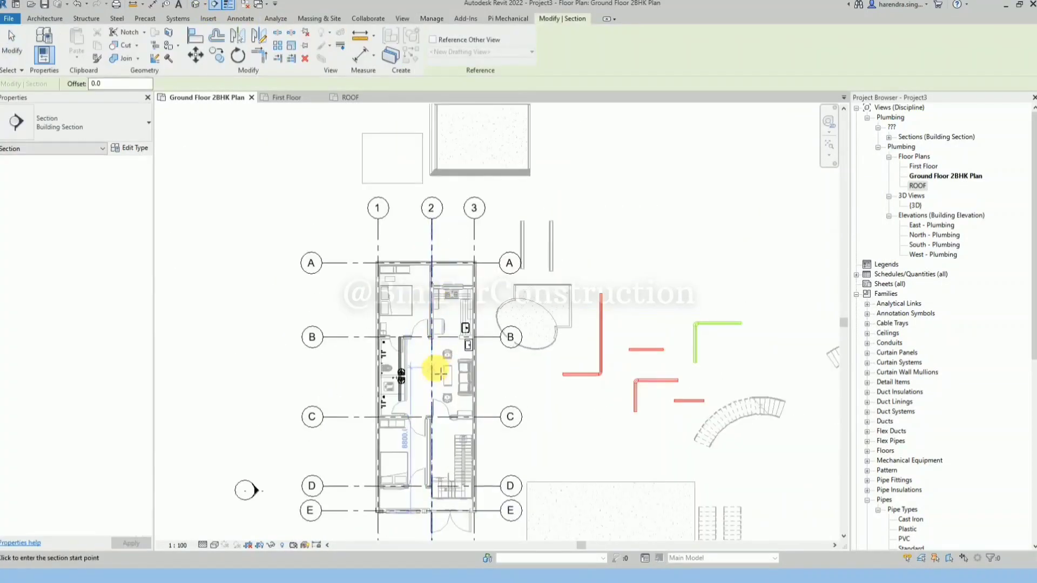
{"action": "left_click", "coordinate": [535, 371]}
{"action": "left_click", "coordinate": [533, 368]}
{"action": "scroll", "coordinate": [531, 366], "scroll_direction": "up", "scroll_amount": 3}
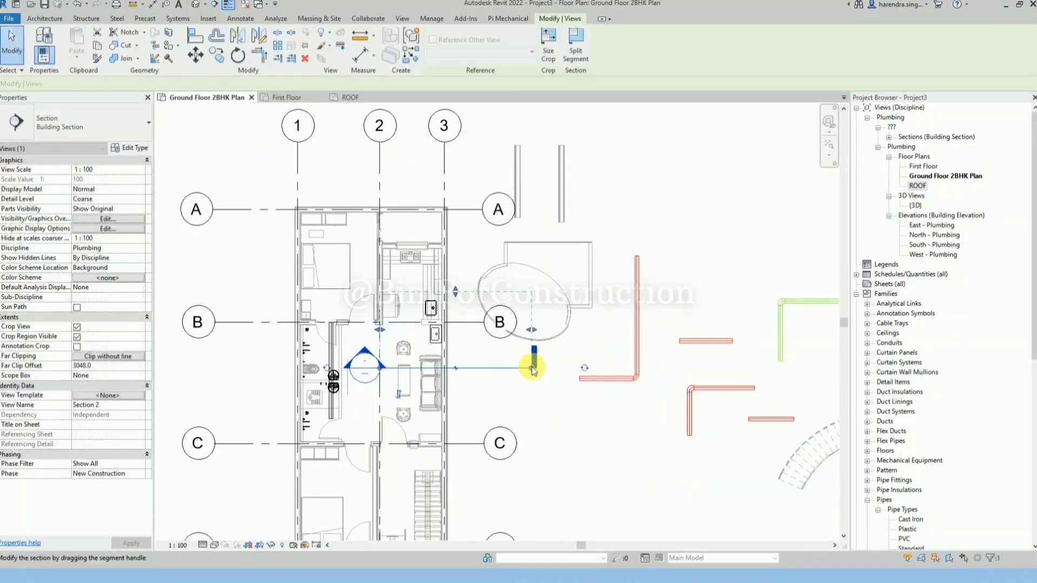
{"action": "key", "text": "Escape"}
- Hide the Sections annotation category in the Ground Floor 2BHK Plan's visibility and graphic overrides
{"action": "key", "text": "v"}
{"action": "key", "text": "v"}
{"action": "left_click", "coordinate": [552, 169]}
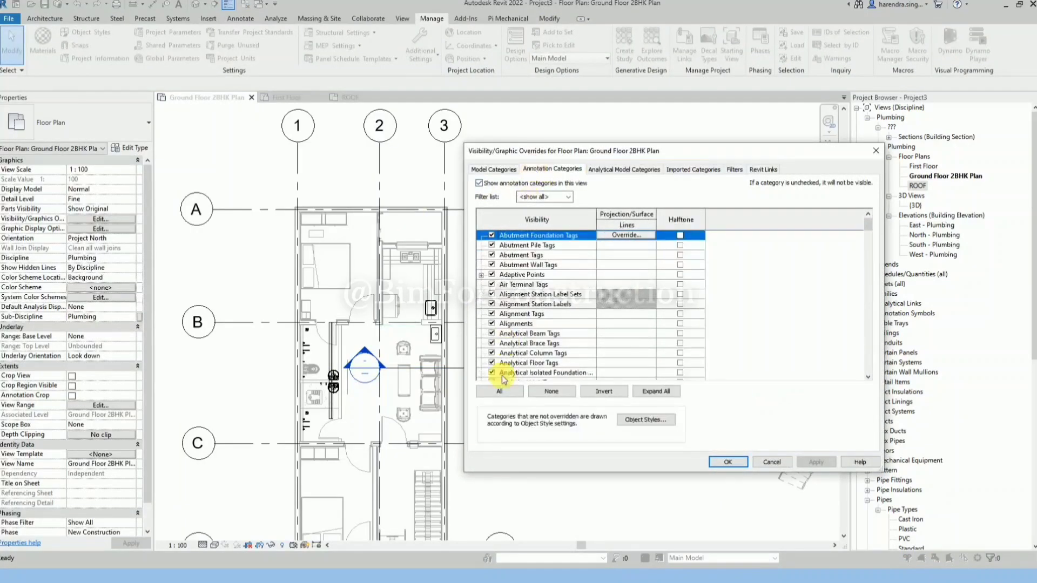
{"action": "left_click", "coordinate": [542, 343]}
{"action": "scroll", "coordinate": [542, 343], "scroll_direction": "down", "scroll_amount": 15}
{"action": "left_click", "coordinate": [491, 353]}
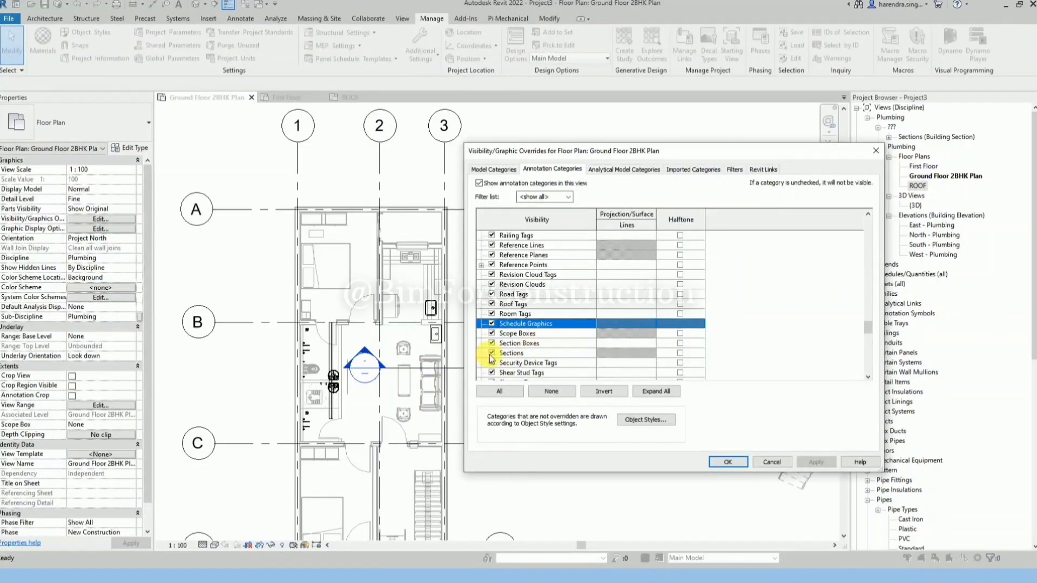
{"action": "left_click", "coordinate": [728, 462]}
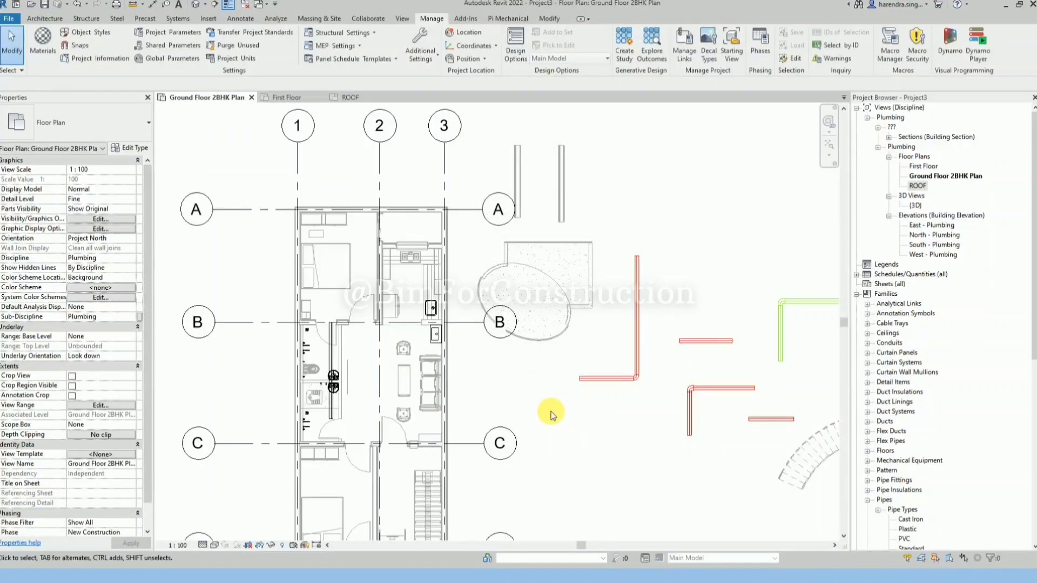
- Turn on halftone for the Pipes category in the Ground Floor 2BHK Plan and compare it with the First Floor plan
{"action": "scroll", "coordinate": [481, 361], "scroll_direction": "down", "scroll_amount": 3}
{"action": "scroll", "coordinate": [601, 409], "scroll_direction": "up", "scroll_amount": 2}
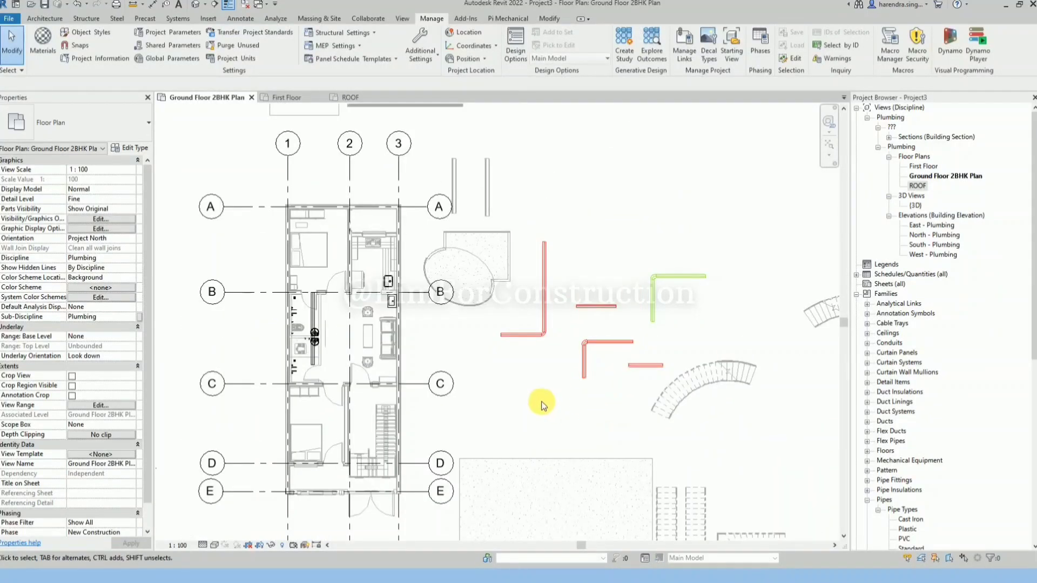
{"action": "key", "text": "v"}
{"action": "key", "text": "g"}
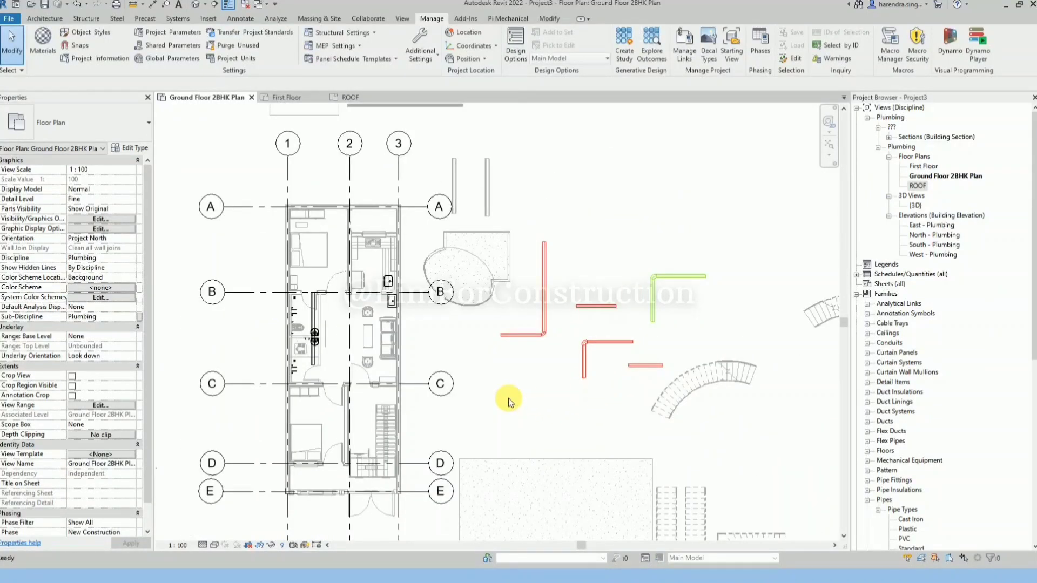
{"action": "left_click", "coordinate": [531, 324]}
{"action": "key", "text": "p"}
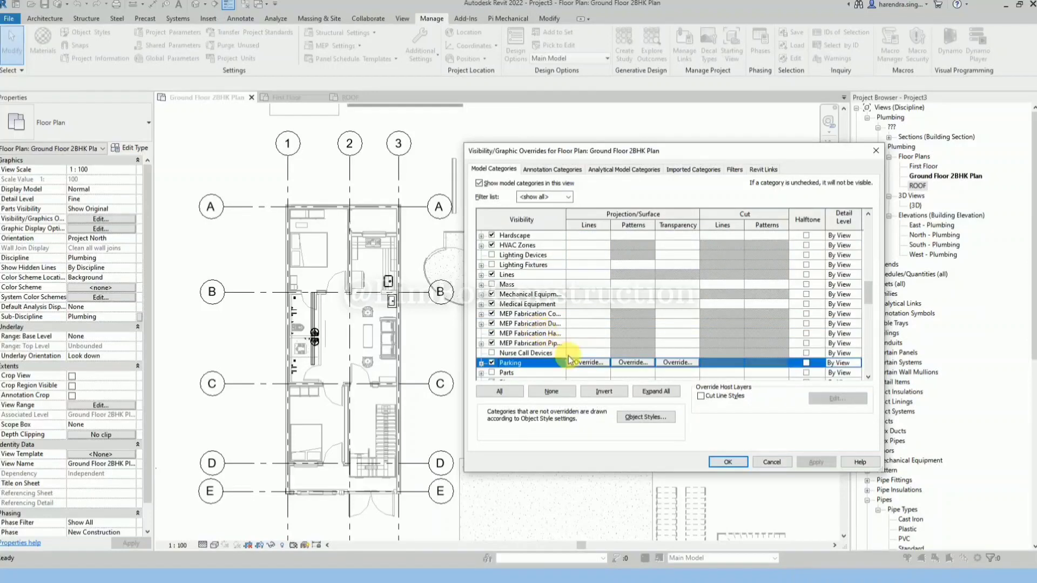
{"action": "scroll", "coordinate": [568, 357], "scroll_direction": "down", "scroll_amount": 4}
{"action": "scroll", "coordinate": [550, 371], "scroll_direction": "down", "scroll_amount": 1}
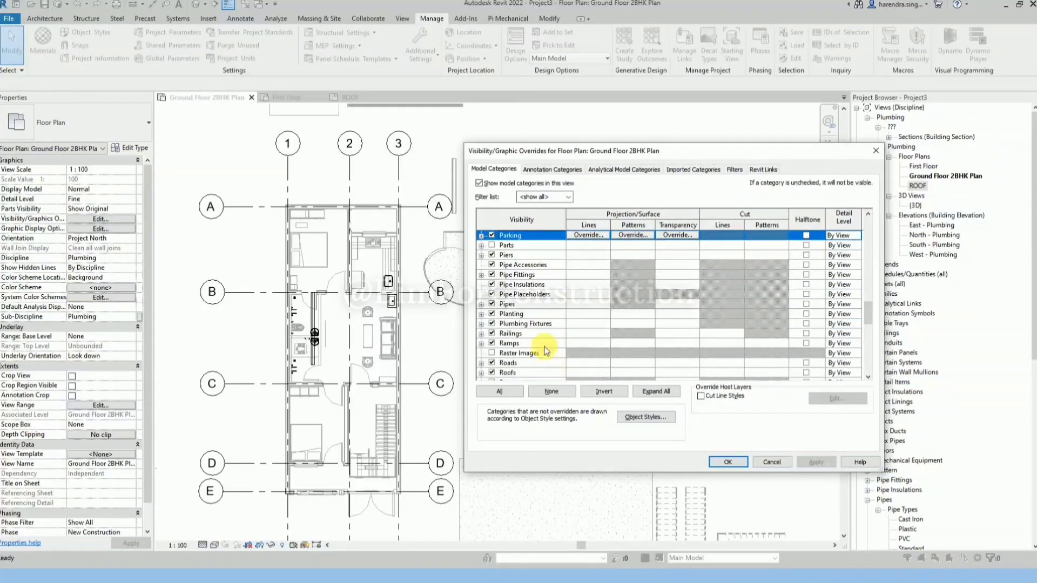
{"action": "left_click", "coordinate": [584, 306]}
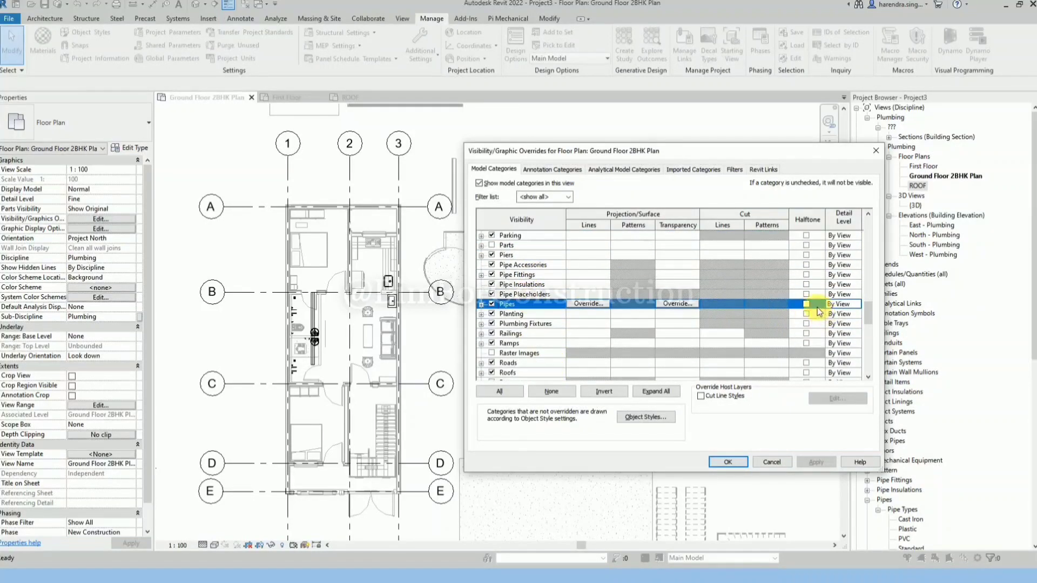
{"action": "left_click", "coordinate": [807, 304]}
{"action": "left_click", "coordinate": [727, 462]}
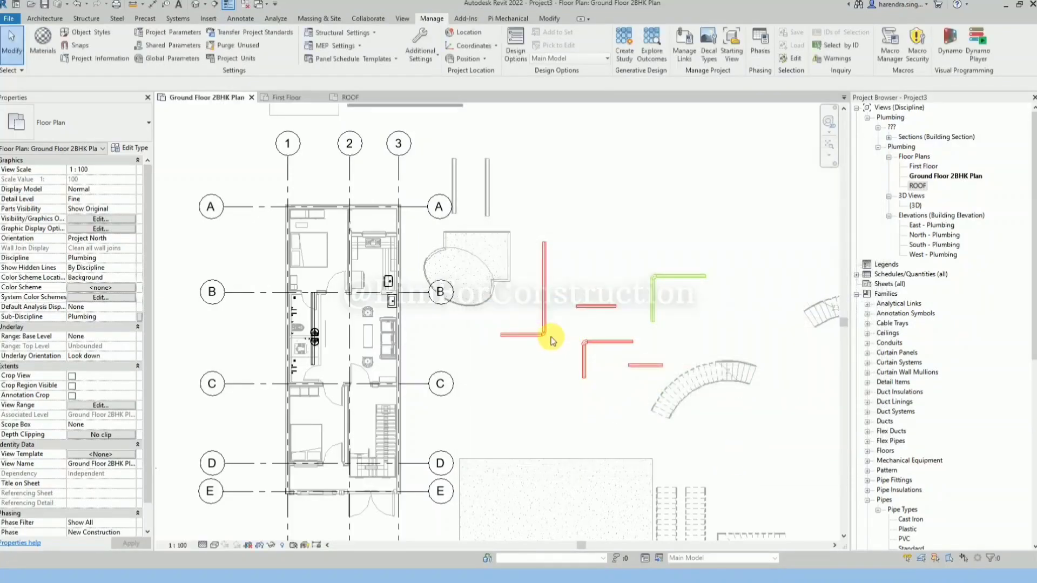
{"action": "left_click", "coordinate": [292, 97]}
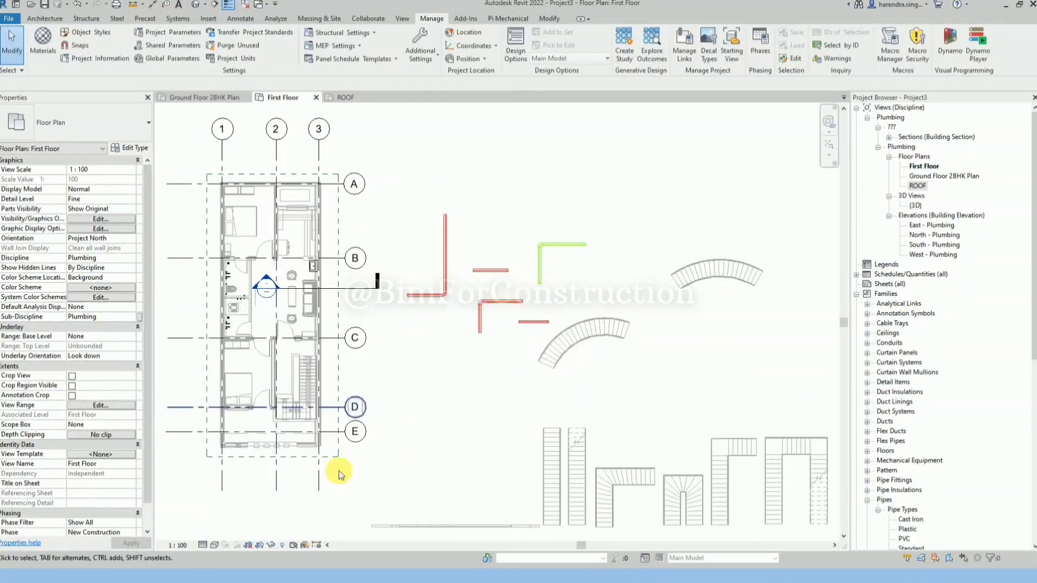
{"action": "left_click", "coordinate": [226, 99]}
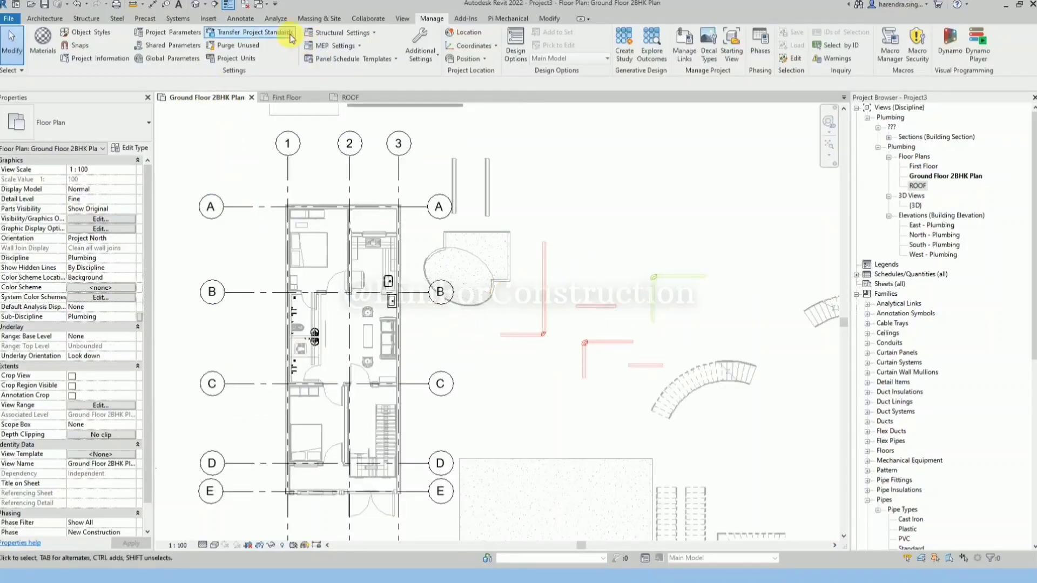
- Create a view template named "floor plan view" from the current Ground Floor 2BHK Plan
{"action": "left_click", "coordinate": [402, 19]}
{"action": "left_click", "coordinate": [48, 51]}
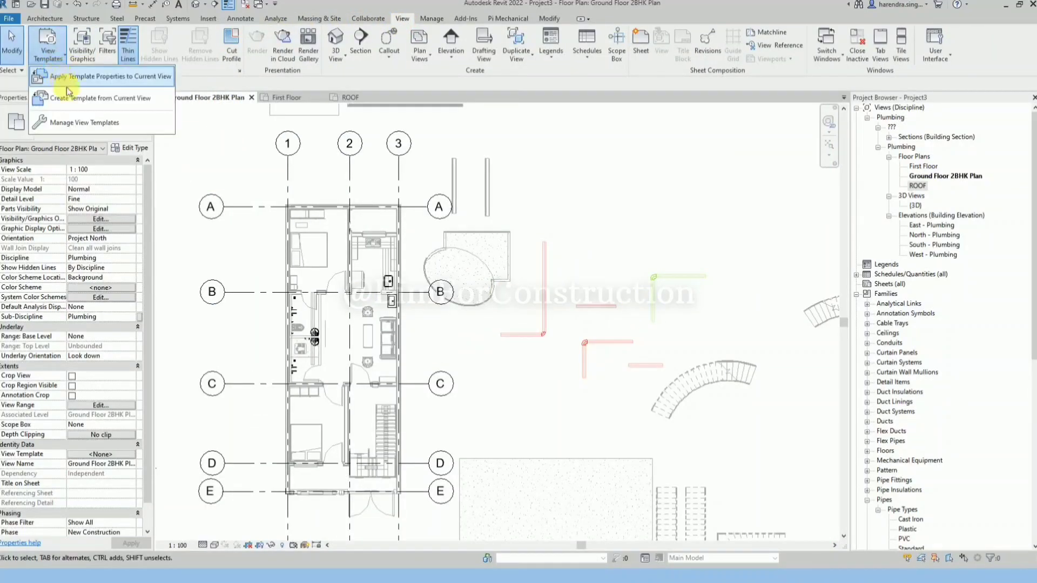
{"action": "left_click", "coordinate": [74, 100]}
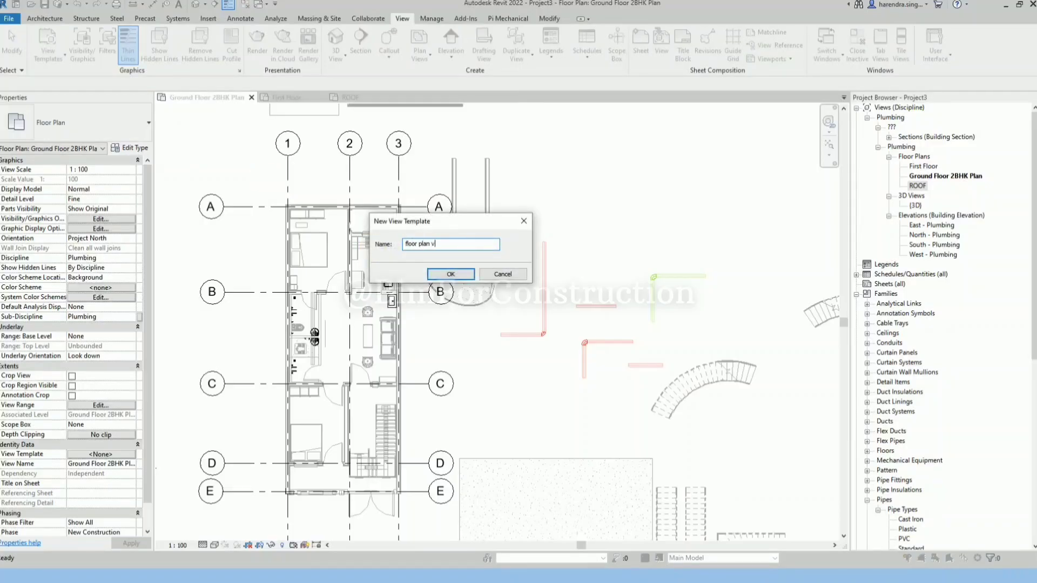
{"action": "left_click", "coordinate": [450, 274]}
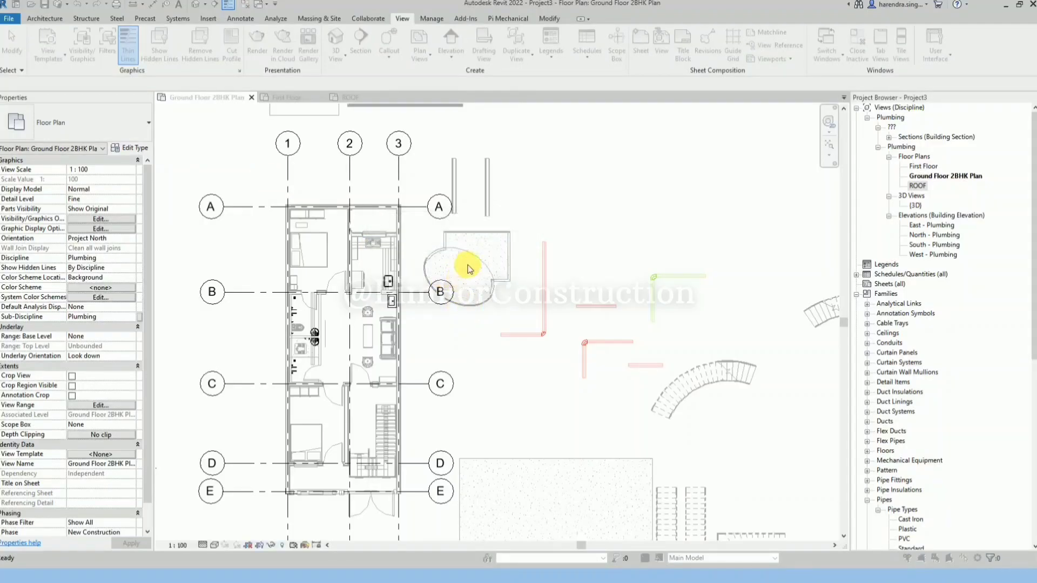
{"action": "left_click", "coordinate": [551, 393]}
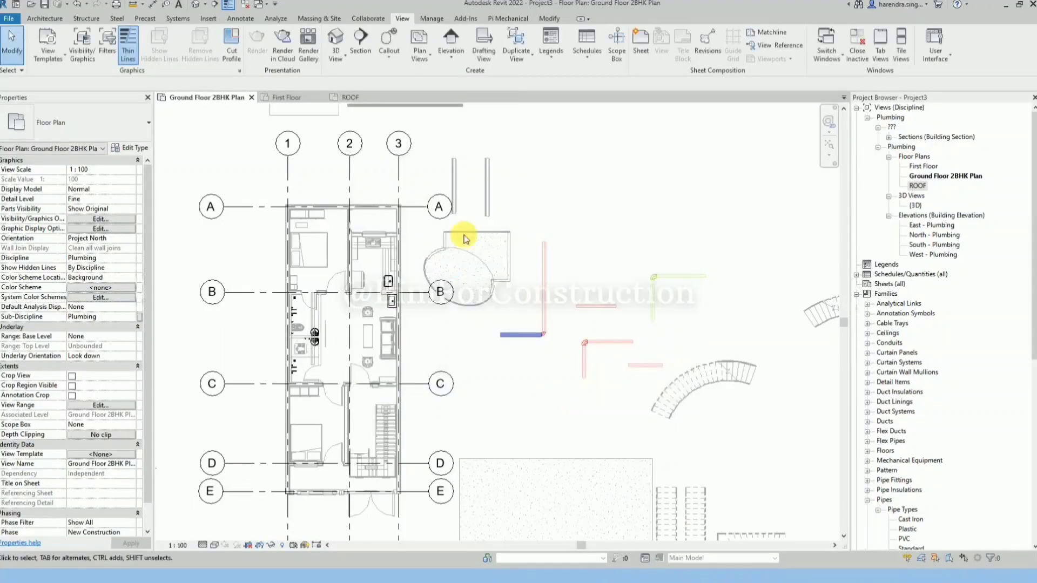
- Assign the "floor plan view" template to the First Floor plan
{"action": "left_click", "coordinate": [280, 97]}
{"action": "left_click", "coordinate": [101, 454]}
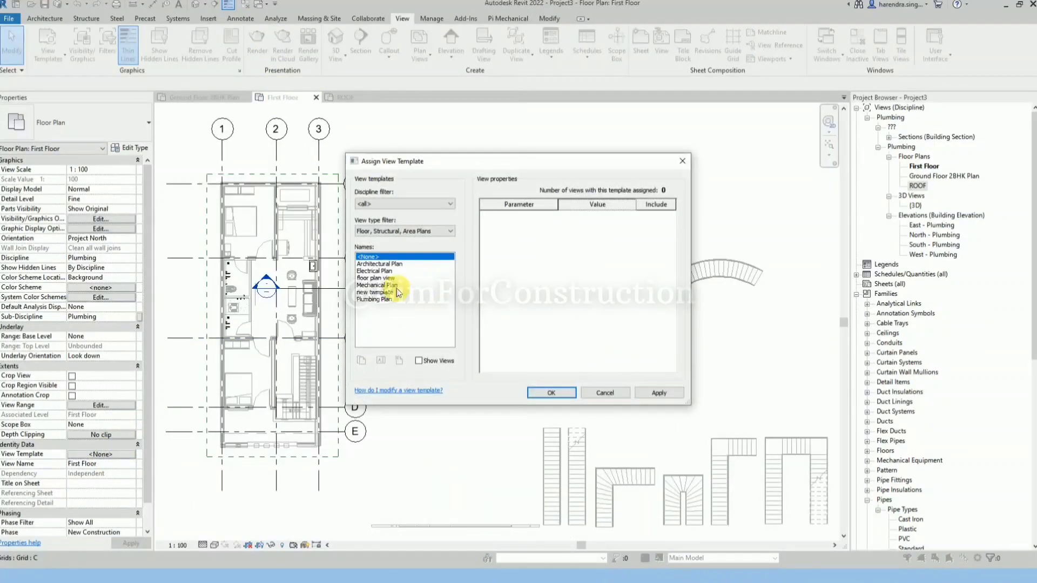
{"action": "left_click", "coordinate": [377, 278]}
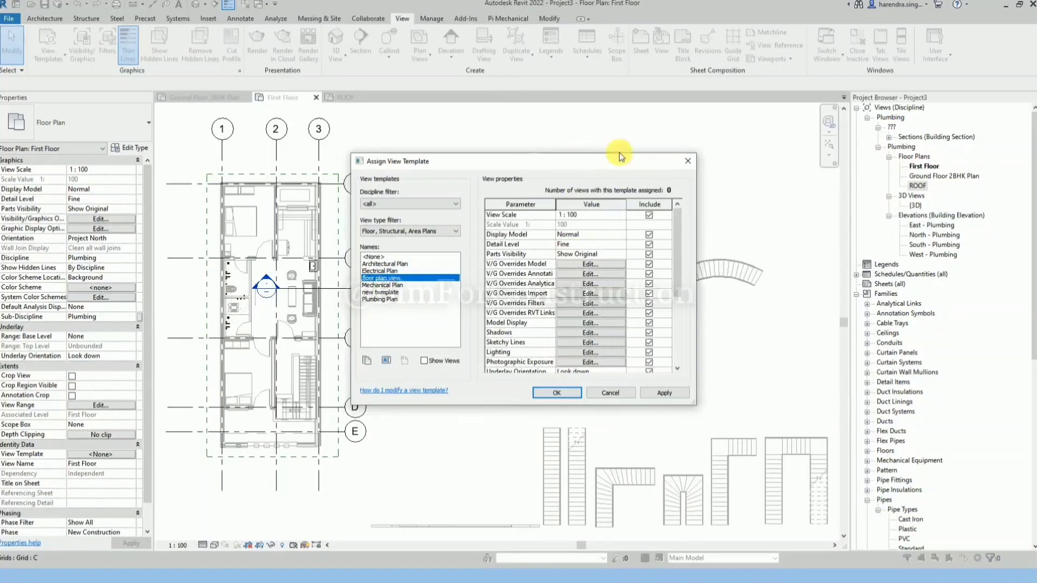
{"action": "left_click_drag", "start_coordinate": [577, 162], "coordinate": [873, 105]}
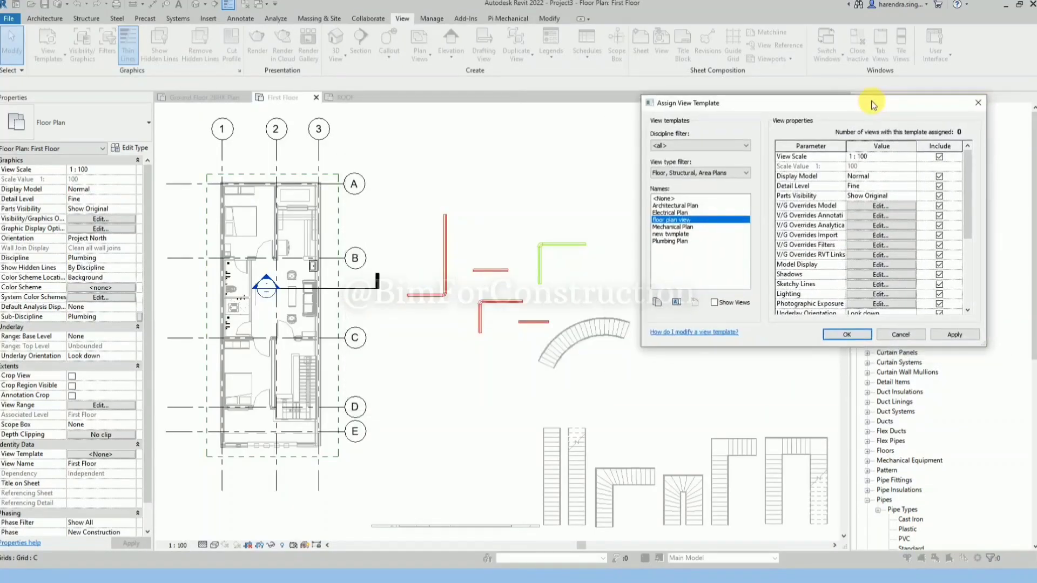
{"action": "left_click", "coordinate": [846, 334]}
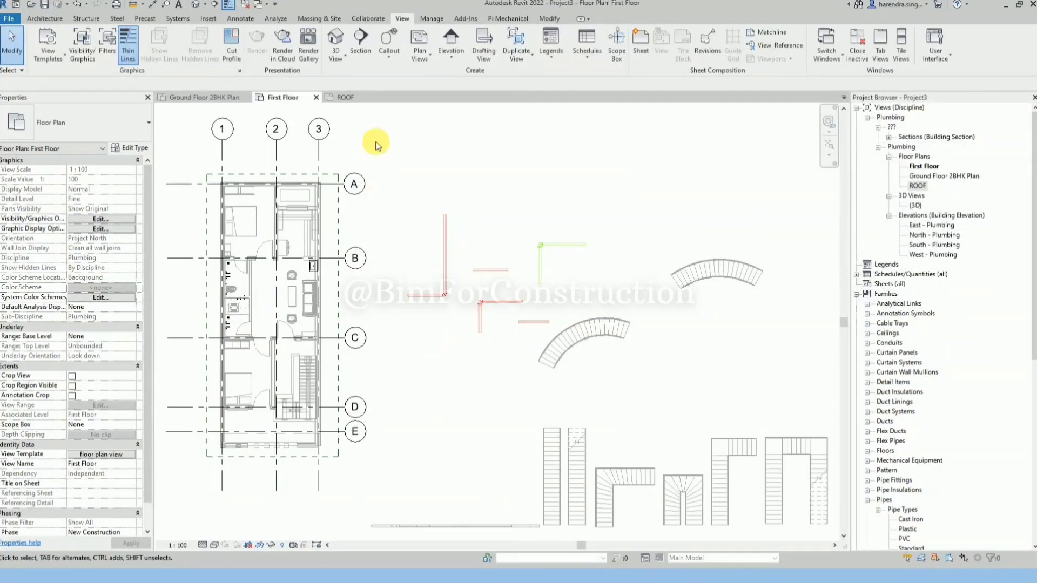
- Check the ROOF plan's view template assignment and close it without changes
{"action": "left_click", "coordinate": [361, 100]}
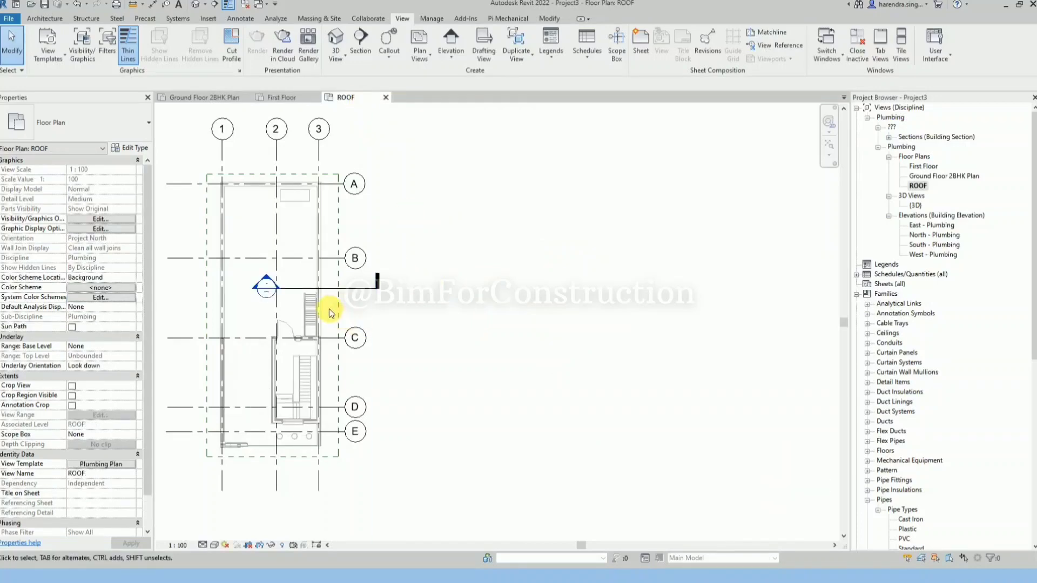
{"action": "left_click", "coordinate": [84, 465]}
{"action": "left_click", "coordinate": [978, 103]}
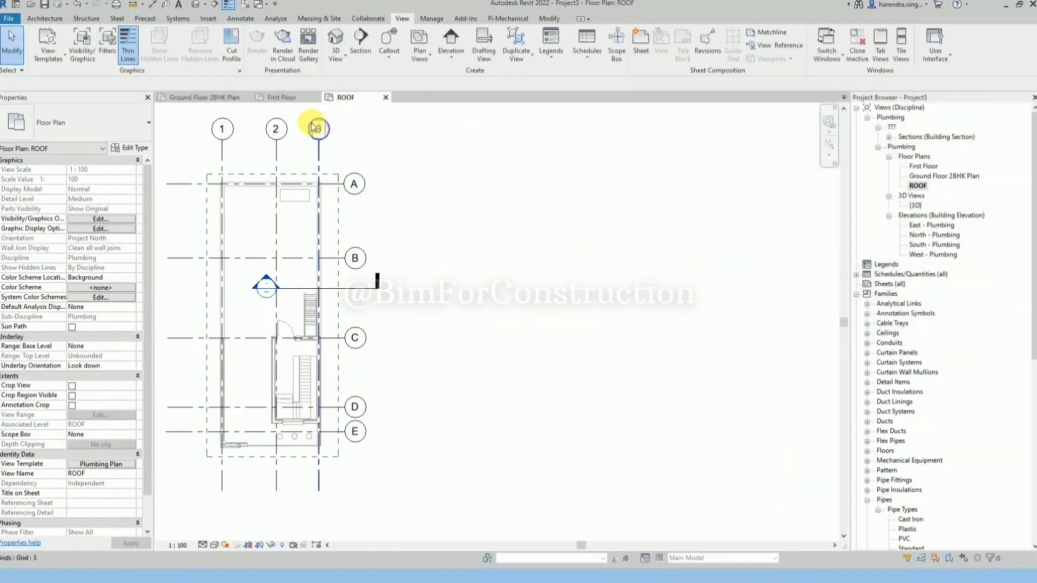
- Close the First Floor and ROOF plans, leaving only the Ground Floor 2BHK Plan open
{"action": "left_click", "coordinate": [278, 97]}
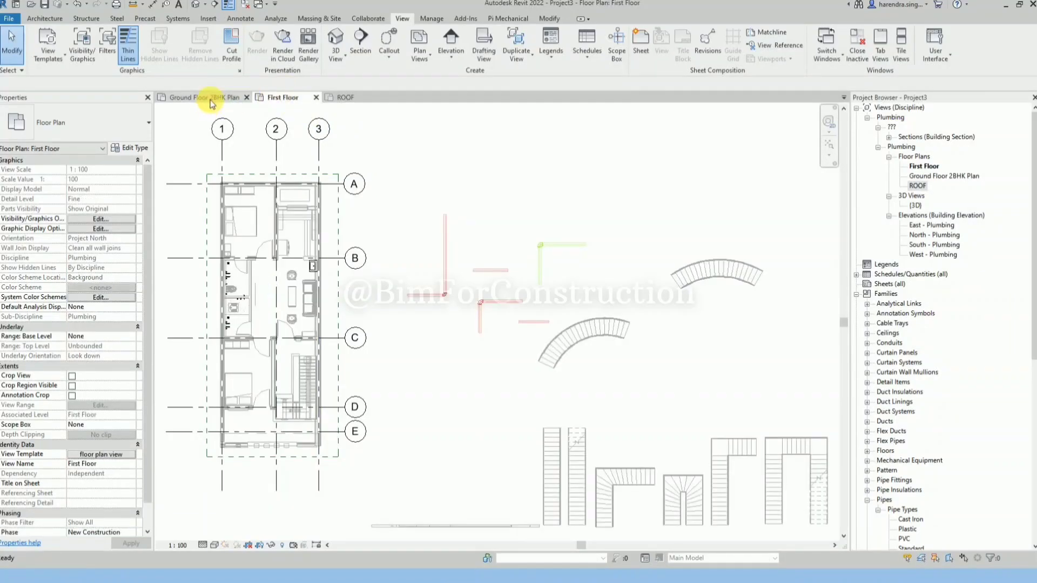
{"action": "left_click", "coordinate": [210, 100]}
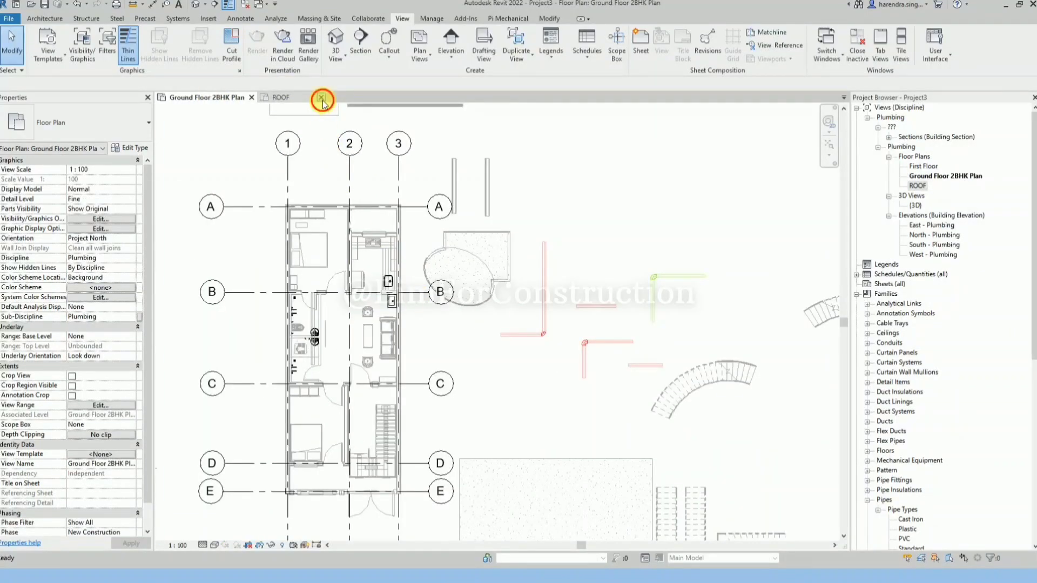
{"action": "left_click", "coordinate": [322, 99]}
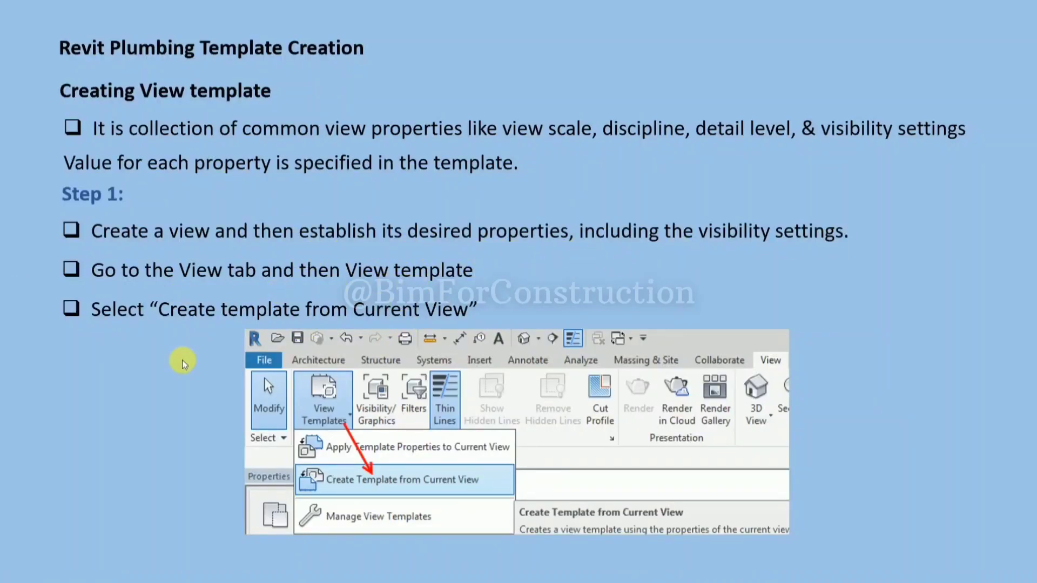
- Look at the Ground Floor 2BHK Plan's visibility and graphic overrides and close them without changes
{"action": "left_click", "coordinate": [415, 328]}
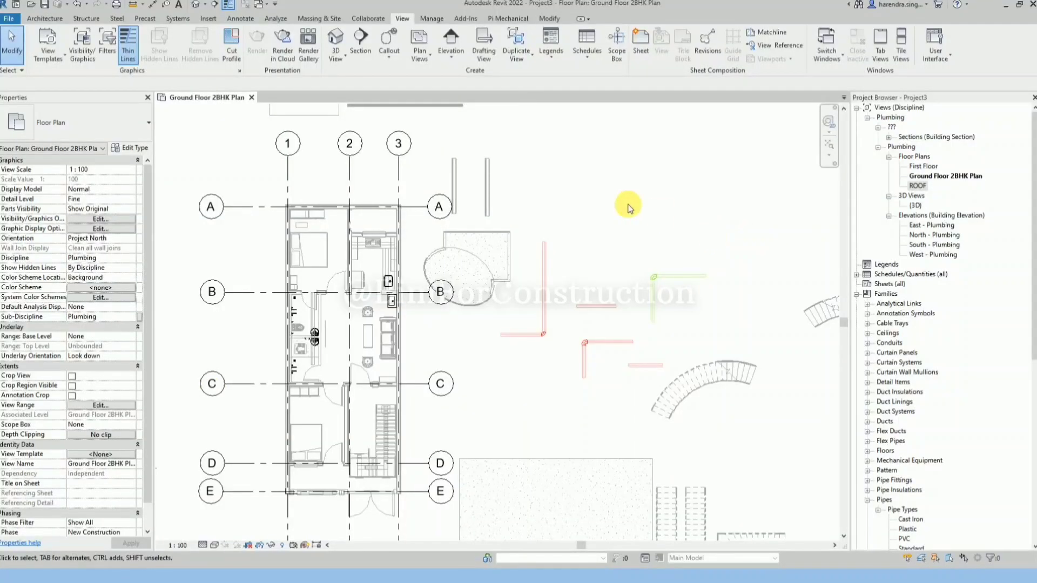
{"action": "key", "text": "v"}
{"action": "key", "text": "g"}
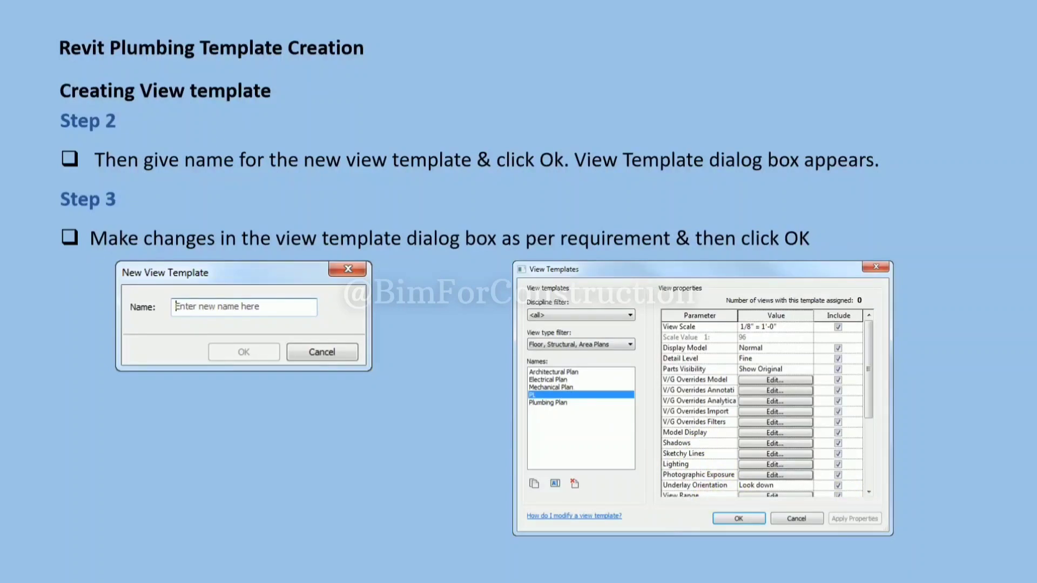
{"action": "left_click", "coordinate": [447, 227]}
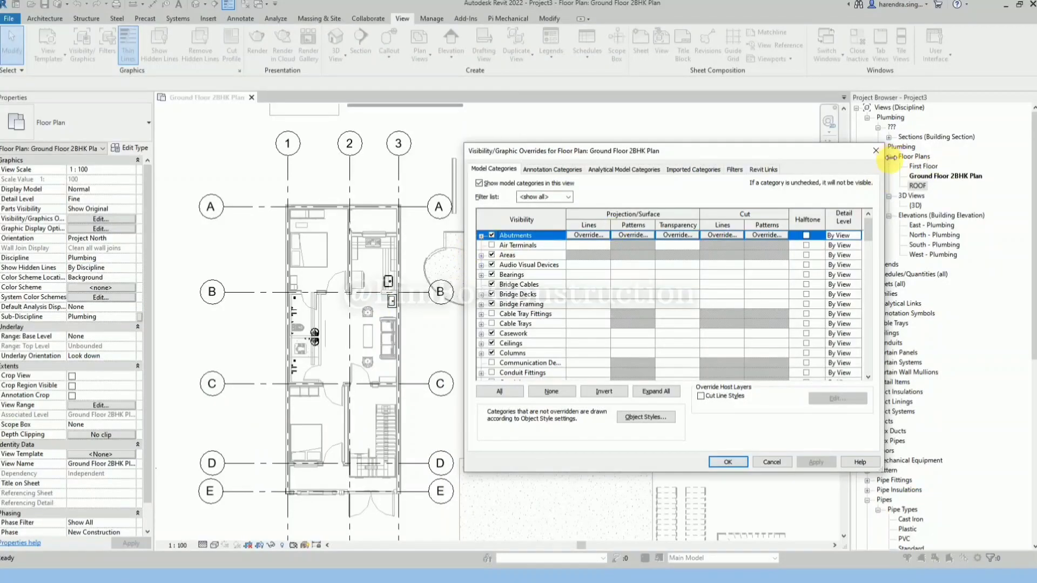
{"action": "left_click", "coordinate": [877, 151]}
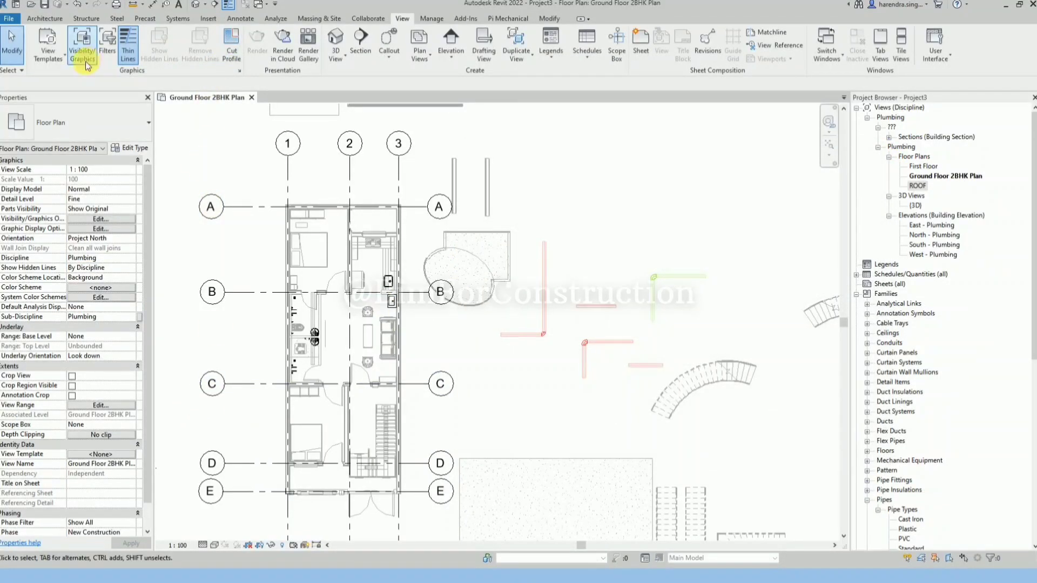
- Look at the available view templates and the Ground Floor 2BHK Plan's template assignment, closing both without changes
{"action": "left_click", "coordinate": [59, 66]}
{"action": "left_click", "coordinate": [83, 77]}
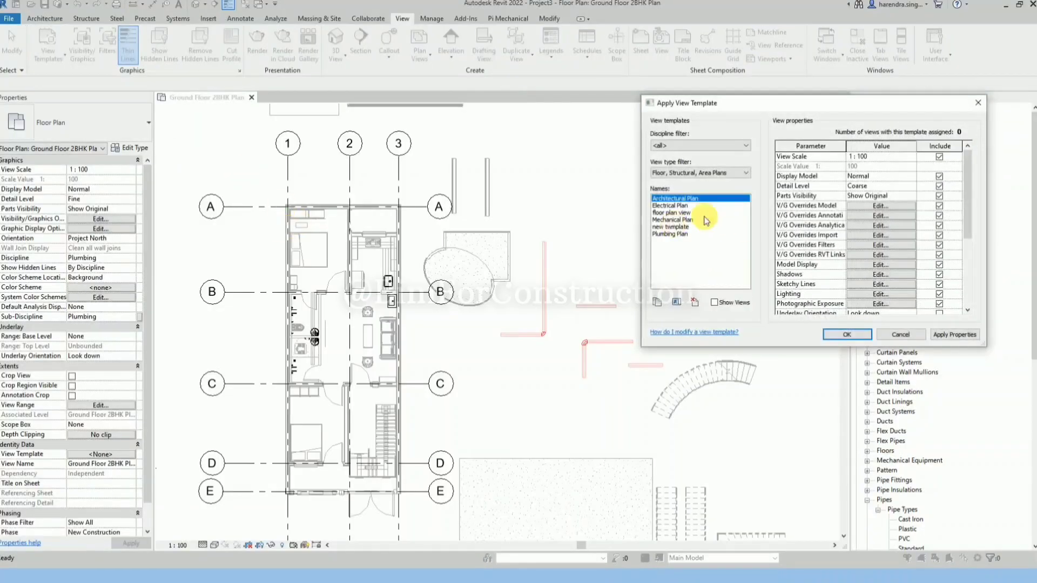
{"action": "left_click", "coordinate": [978, 102]}
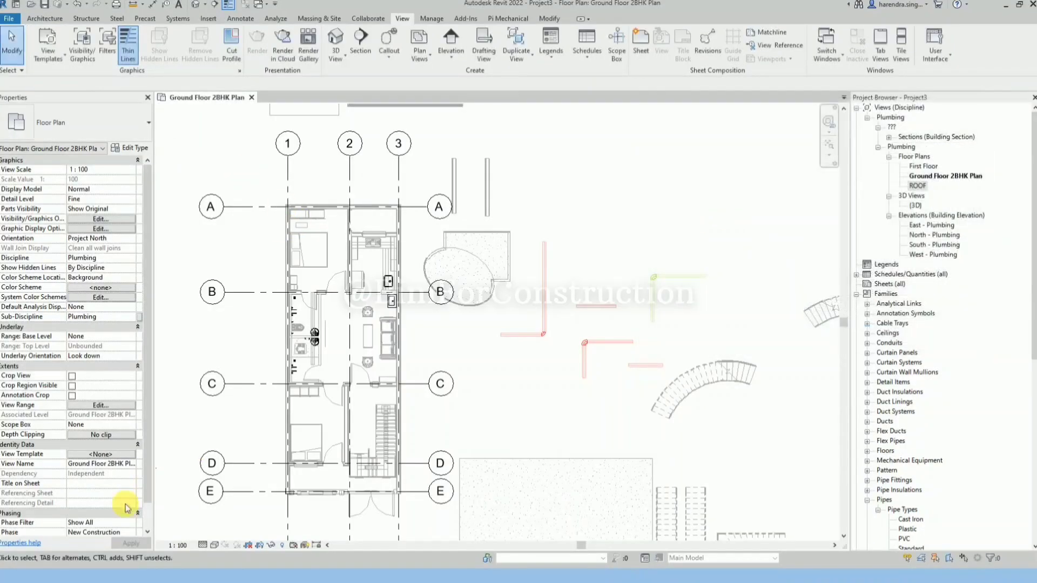
{"action": "left_click", "coordinate": [102, 454]}
{"action": "left_click", "coordinate": [1003, 102]}
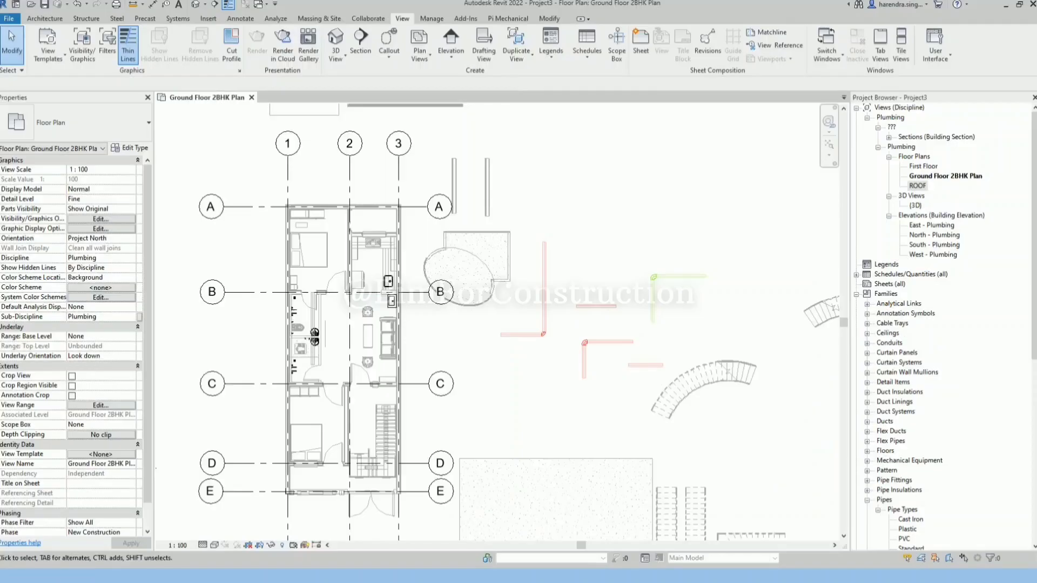
- Draw a horizontal section across the ground floor plan between grids B and C, looking towards grid B
{"action": "scroll", "coordinate": [407, 336], "scroll_direction": "down", "scroll_amount": 3}
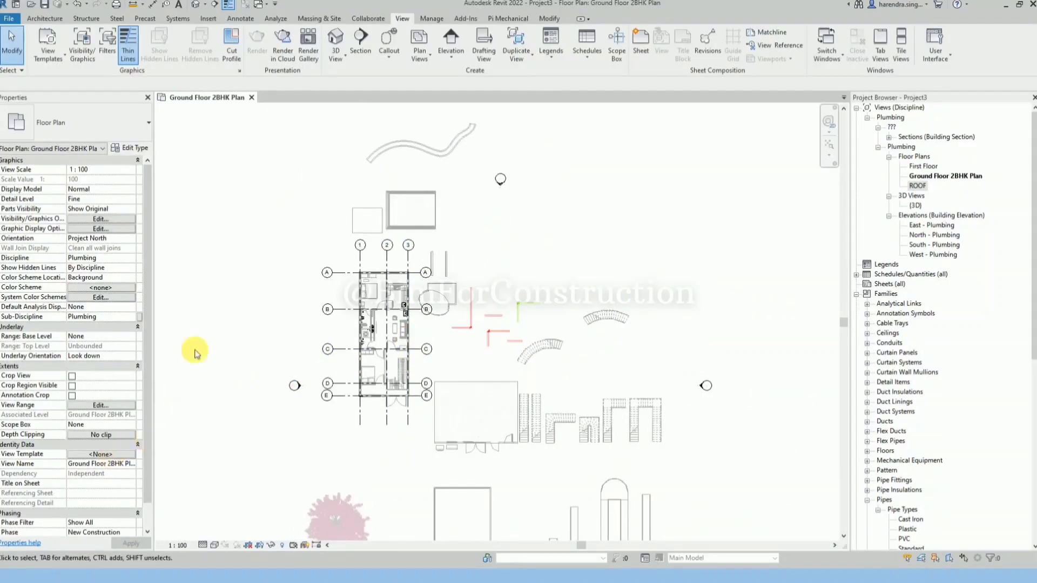
{"action": "scroll", "coordinate": [372, 325], "scroll_direction": "up", "scroll_amount": 2}
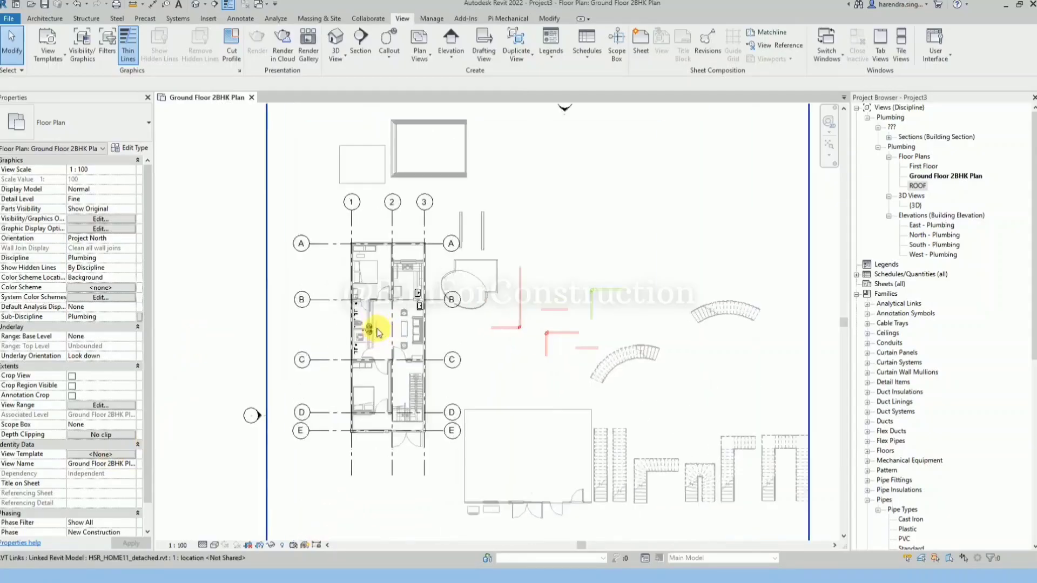
{"action": "left_click", "coordinate": [215, 6]}
{"action": "scroll", "coordinate": [427, 292], "scroll_direction": "up", "scroll_amount": 2}
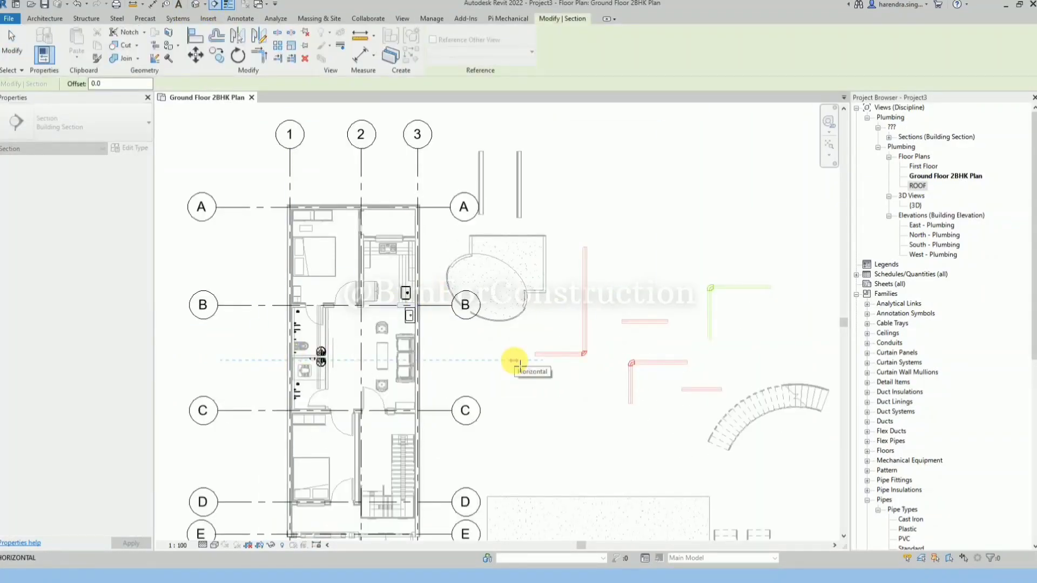
- Turn on the Sections annotation category in the Ground Floor 2BHK Plan's visibility overrides and leave the Section command
{"action": "key", "text": "v"}
{"action": "key", "text": "g"}
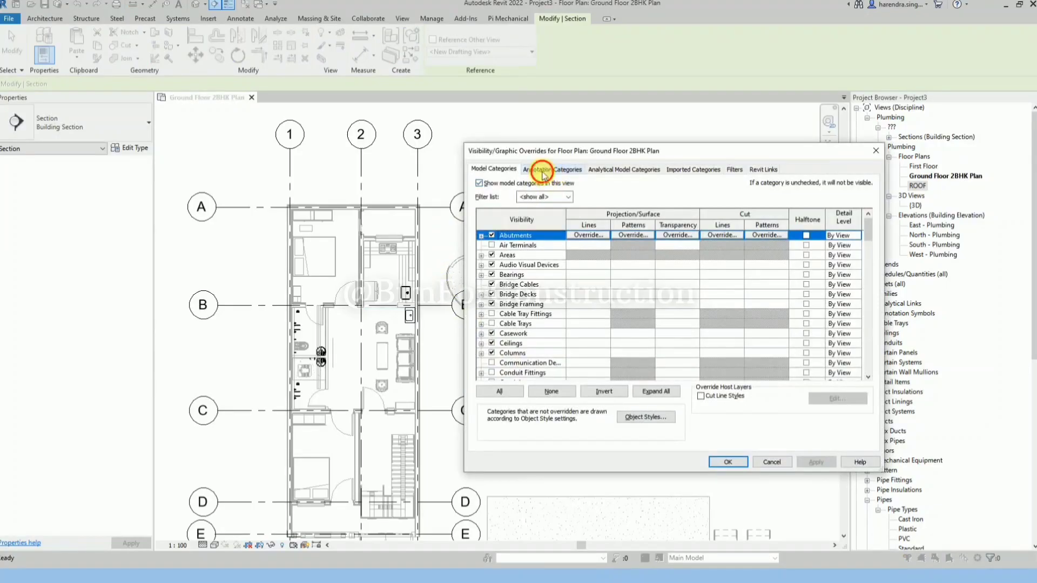
{"action": "left_click", "coordinate": [541, 169]}
{"action": "scroll", "coordinate": [532, 296], "scroll_direction": "down", "scroll_amount": 15}
{"action": "left_click", "coordinate": [492, 353]}
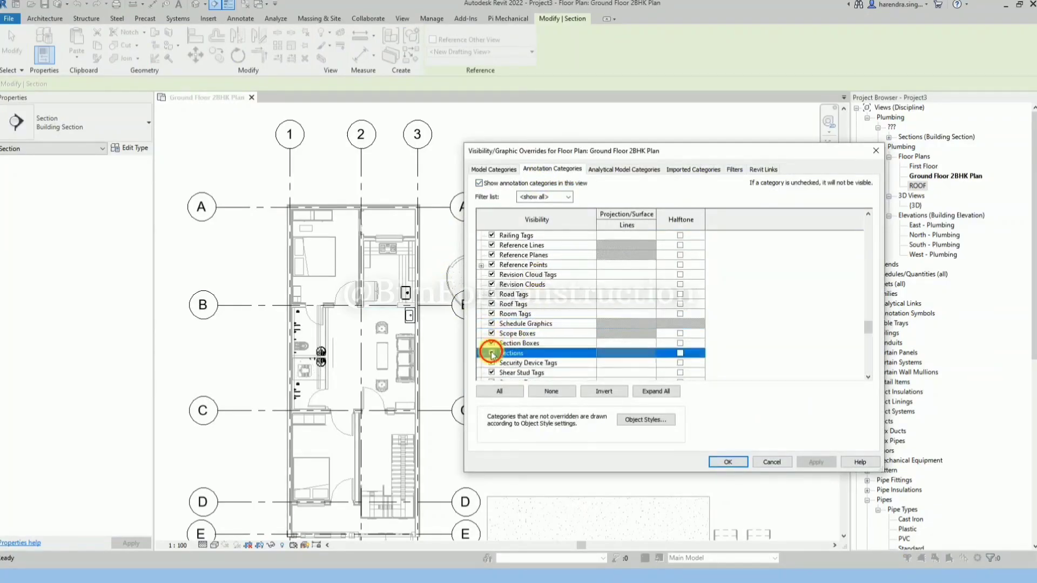
{"action": "left_click", "coordinate": [728, 462]}
{"action": "key", "text": "Escape"}
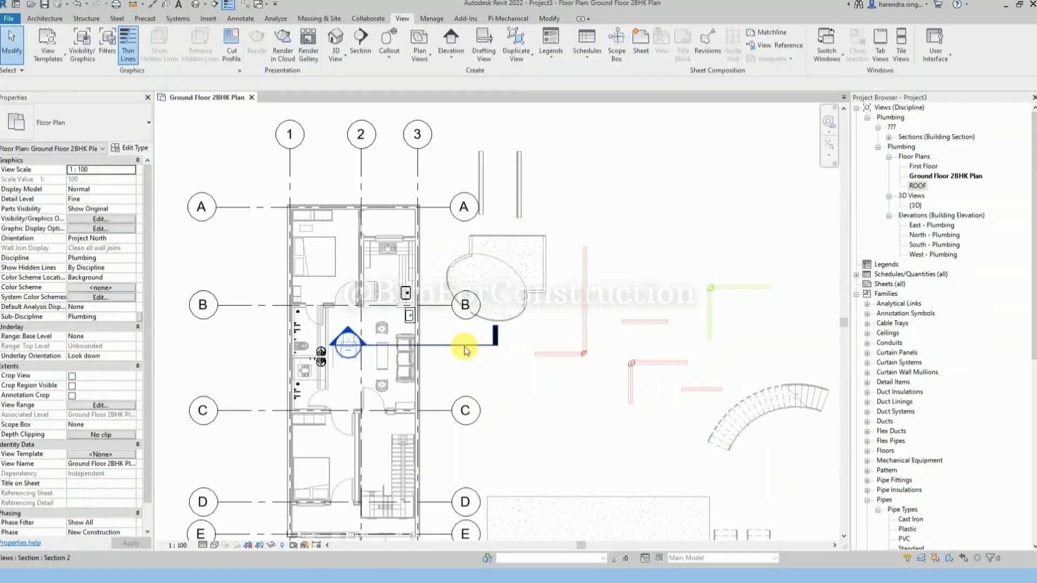
- Open the new section's view and turn off both its crop view and its visible crop region
{"action": "left_click", "coordinate": [466, 350]}
{"action": "right_click", "coordinate": [467, 347]}
{"action": "left_click", "coordinate": [498, 123]}
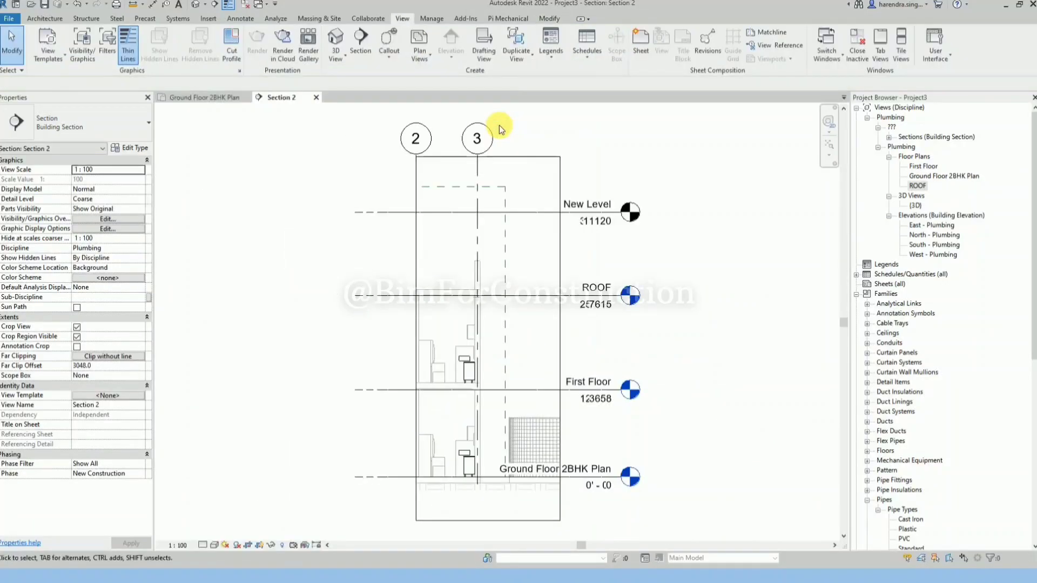
{"action": "scroll", "coordinate": [450, 259], "scroll_direction": "down", "scroll_amount": 3}
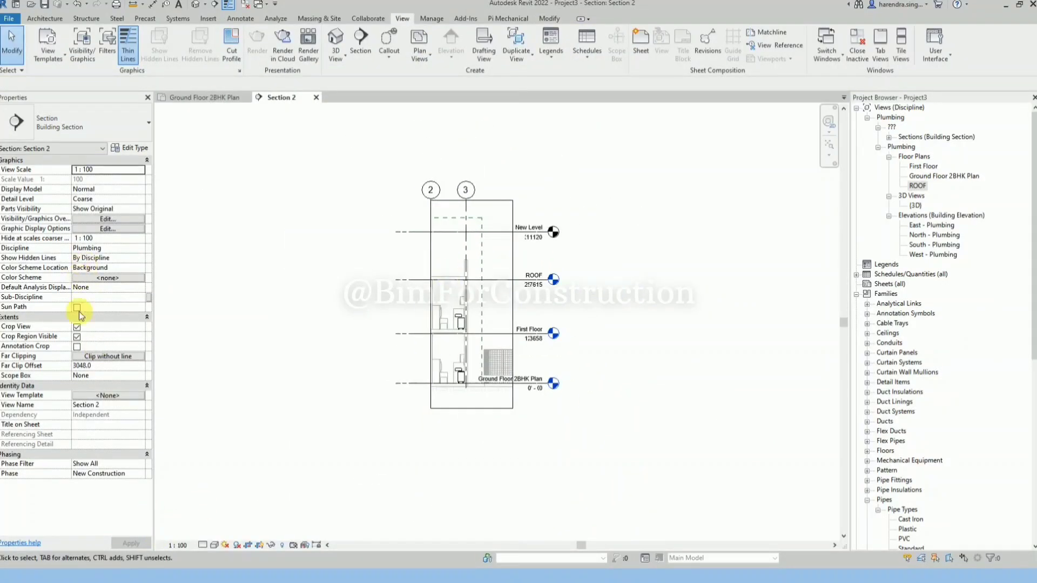
{"action": "left_click", "coordinate": [76, 336]}
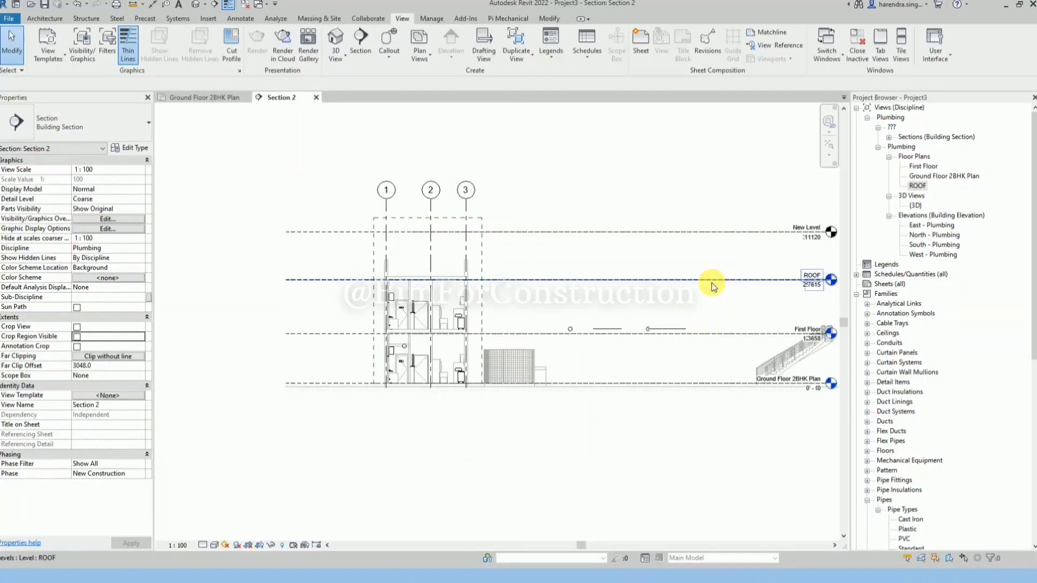
{"action": "left_click", "coordinate": [717, 235]}
{"action": "key", "text": "Escape"}
- Start Copy/Monitor on the linked HSR_HOME11_detached.rvt model and enable copying of multiple elements
{"action": "left_click", "coordinate": [369, 19]}
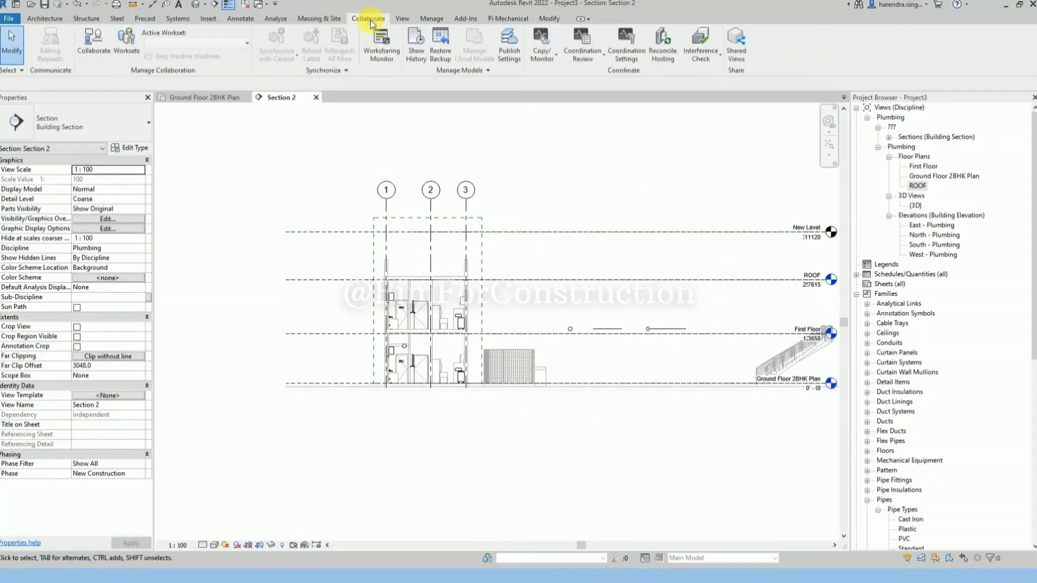
{"action": "left_click", "coordinate": [541, 51]}
{"action": "left_click", "coordinate": [561, 95]}
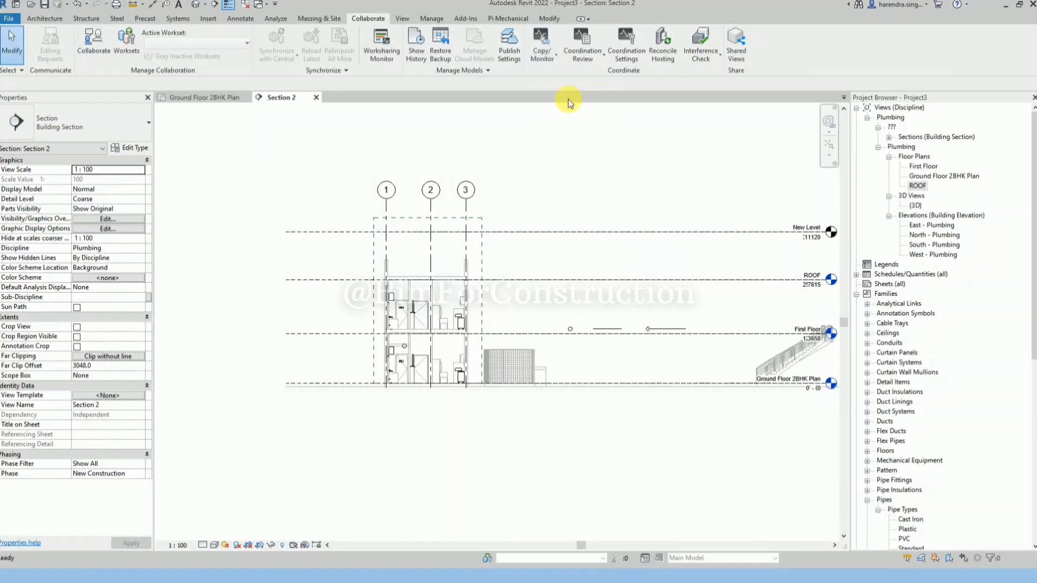
{"action": "left_click", "coordinate": [423, 305]}
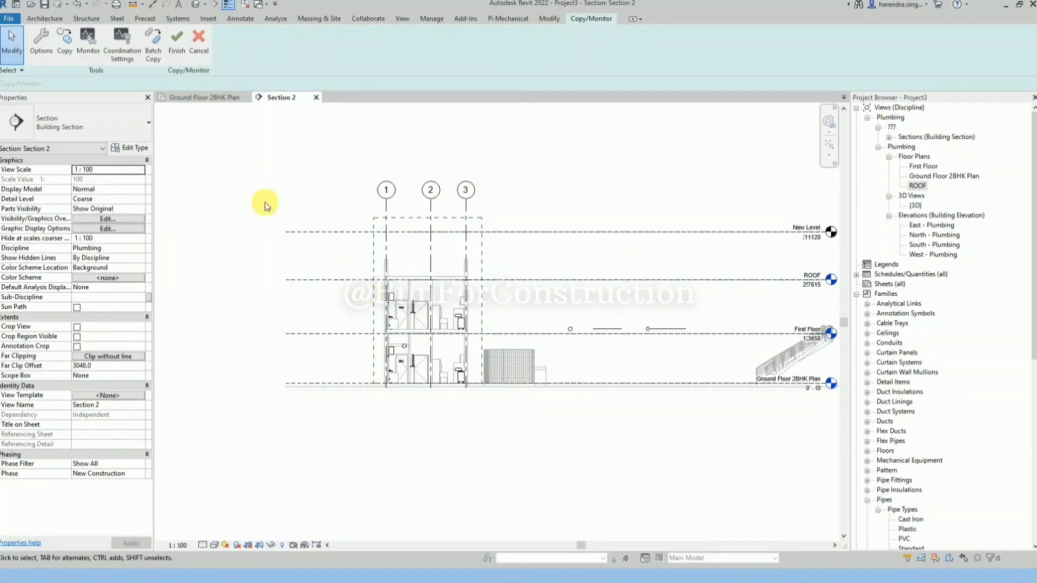
{"action": "left_click", "coordinate": [64, 51]}
{"action": "left_click", "coordinate": [62, 84]}
- Window-select the linked elements, clear all categories in the selection filter, and finish the Copy/Monitor session
{"action": "left_click_drag", "start_coordinate": [617, 431], "coordinate": [524, 194]}
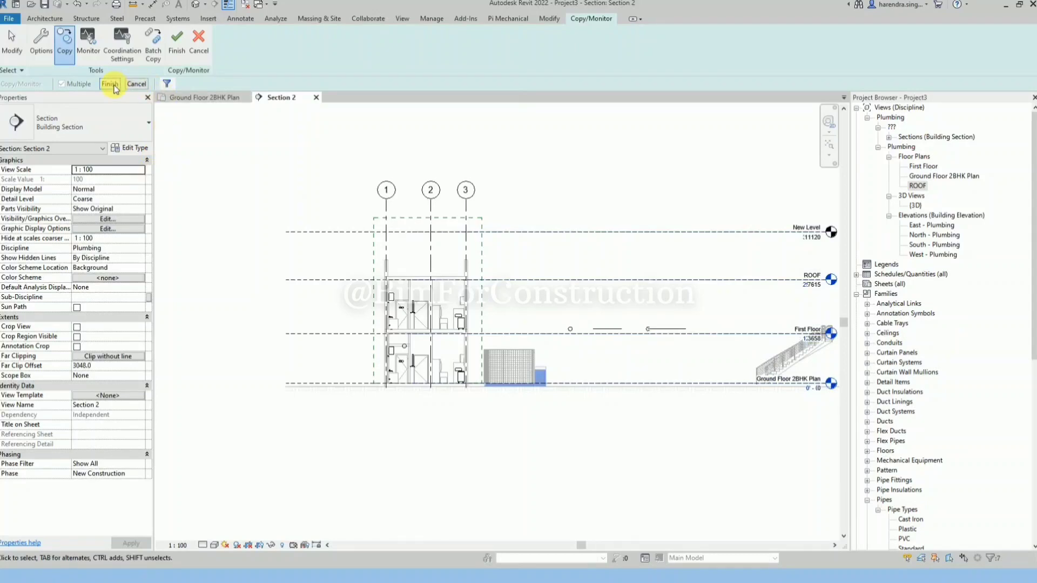
{"action": "left_click", "coordinate": [166, 84]}
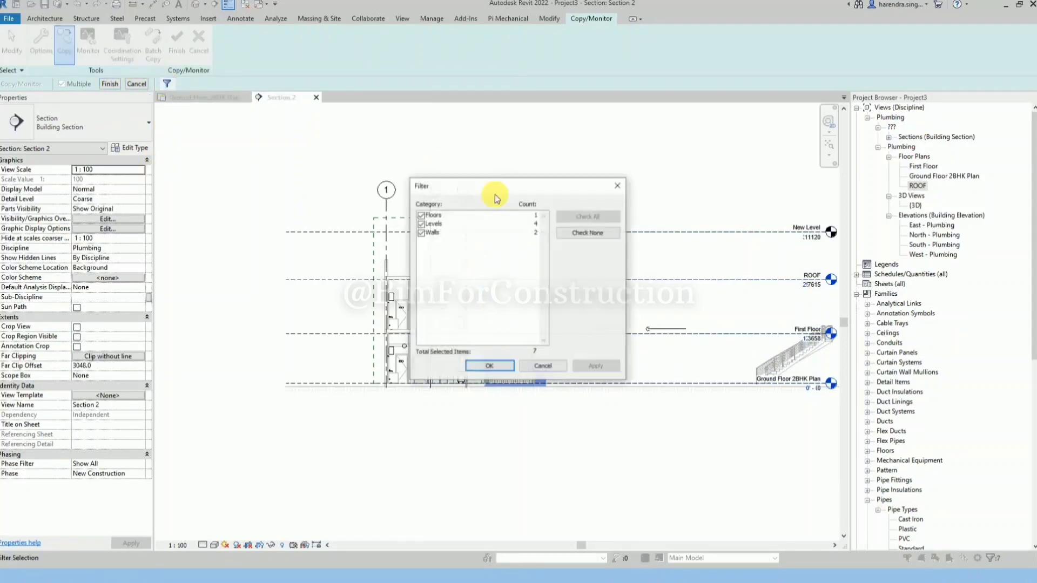
{"action": "left_click", "coordinate": [579, 232]}
{"action": "left_click", "coordinate": [489, 366]}
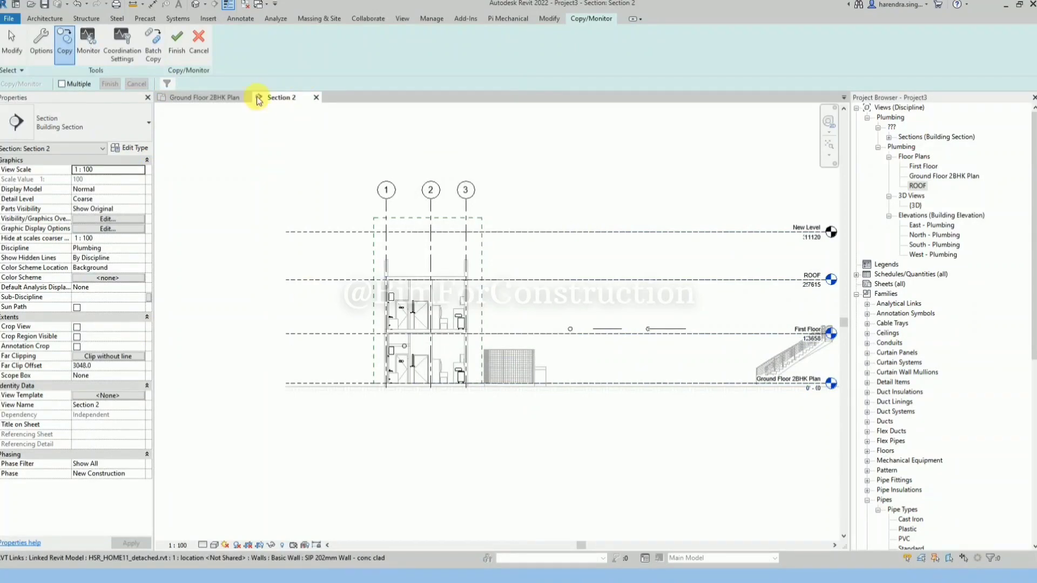
{"action": "left_click", "coordinate": [177, 41]}
- Inspect the New Level and ROOF levels in the section, view the Ground Floor 2BHK Plan and return to Section 2
{"action": "left_click", "coordinate": [606, 232]}
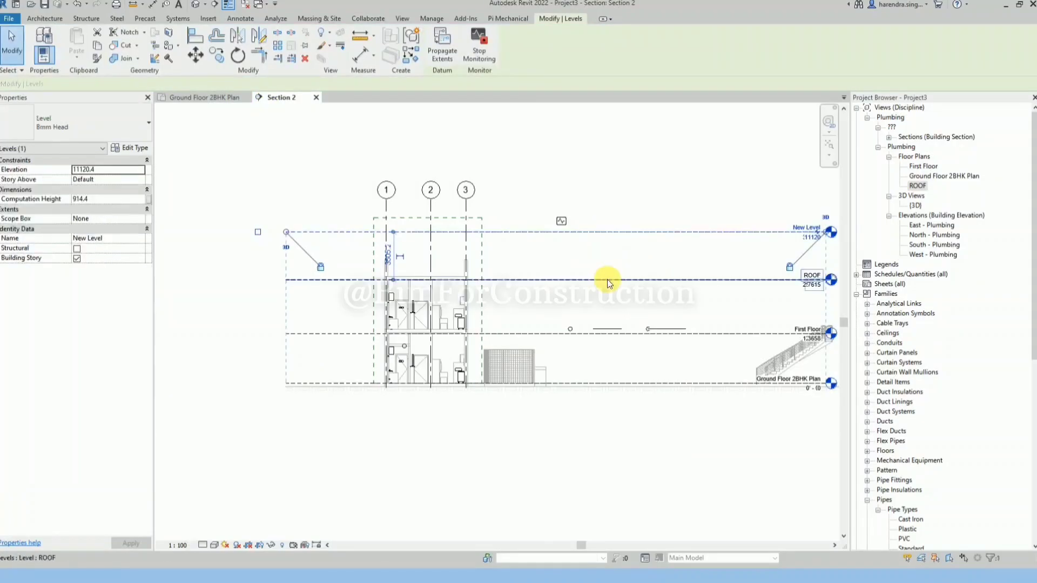
{"action": "left_click", "coordinate": [607, 280]}
{"action": "scroll", "coordinate": [457, 346], "scroll_direction": "down", "scroll_amount": 2}
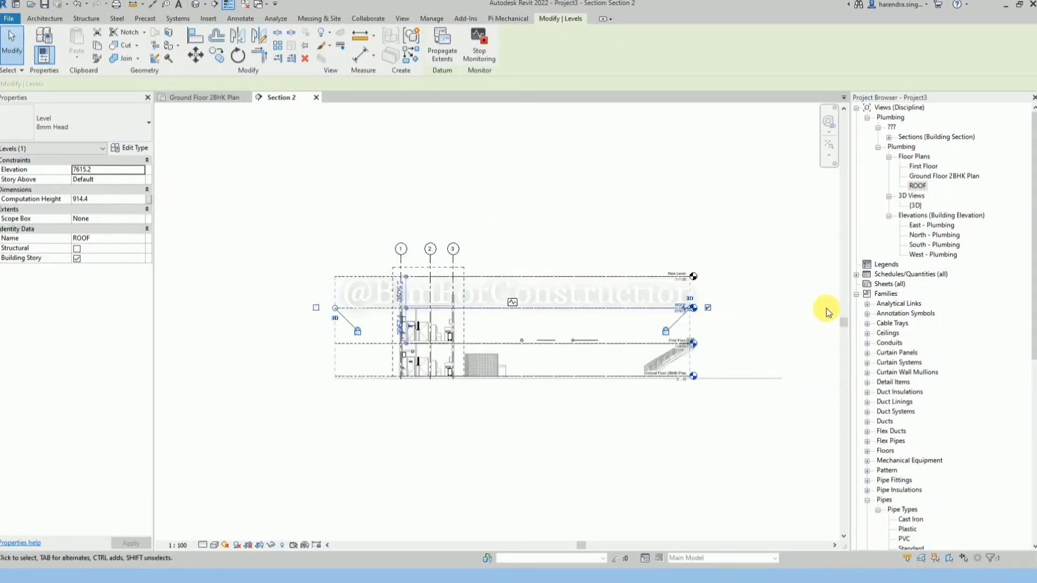
{"action": "scroll", "coordinate": [804, 319], "scroll_direction": "up", "scroll_amount": 4}
{"action": "left_click", "coordinate": [705, 263]}
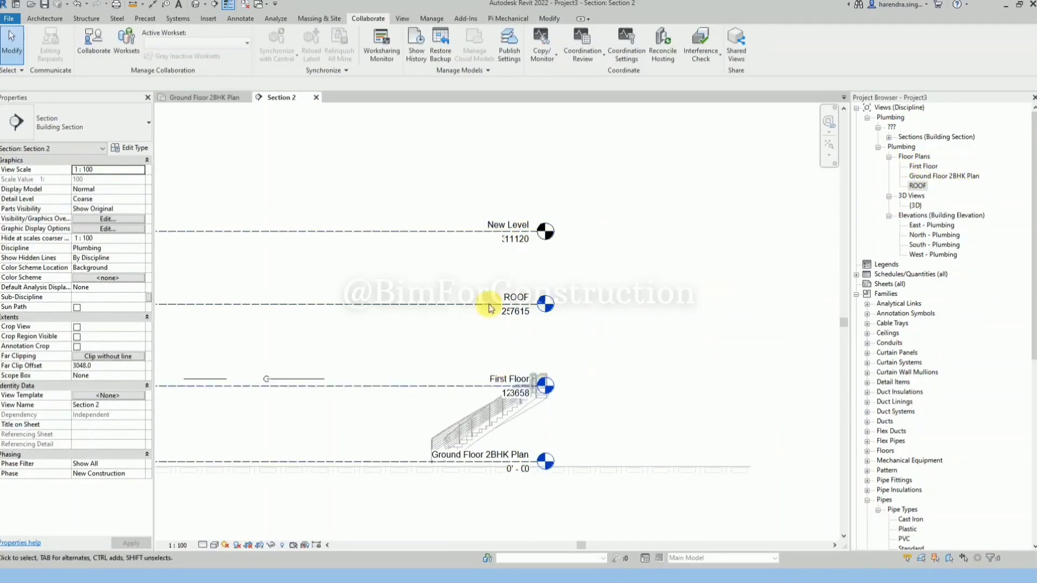
{"action": "double_click", "coordinate": [922, 176]}
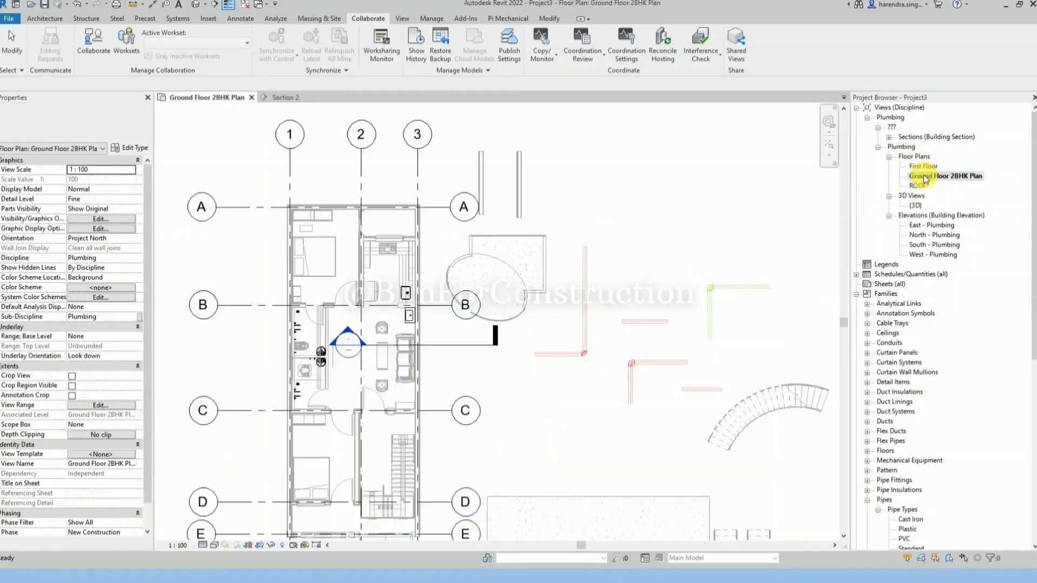
{"action": "left_click", "coordinate": [290, 102]}
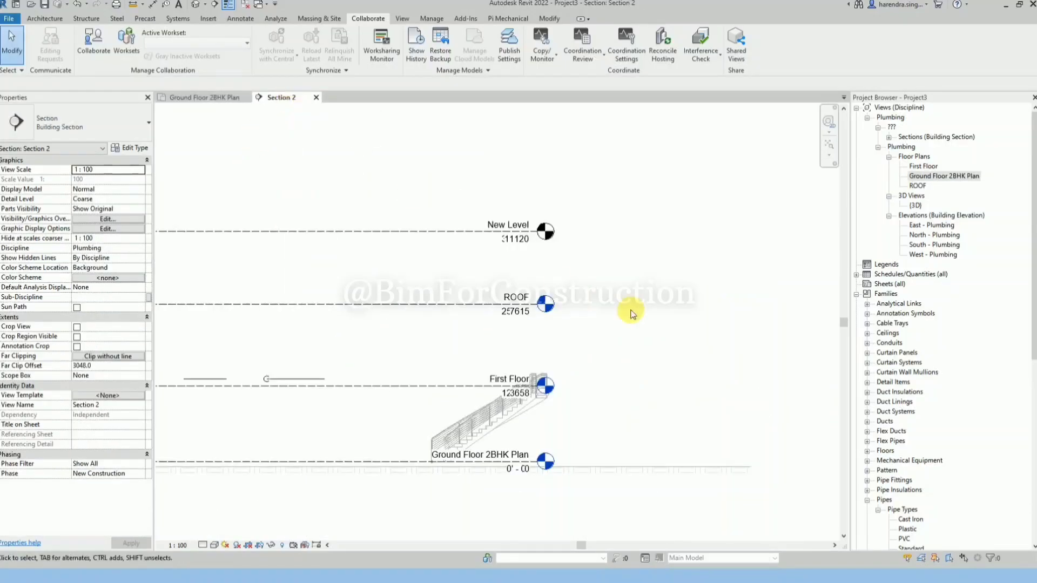
- Examine the span between the Ground Floor 2BHK Plan and First Floor levels in the section and compare it with the plan
{"action": "scroll", "coordinate": [724, 338], "scroll_direction": "down", "scroll_amount": 2}
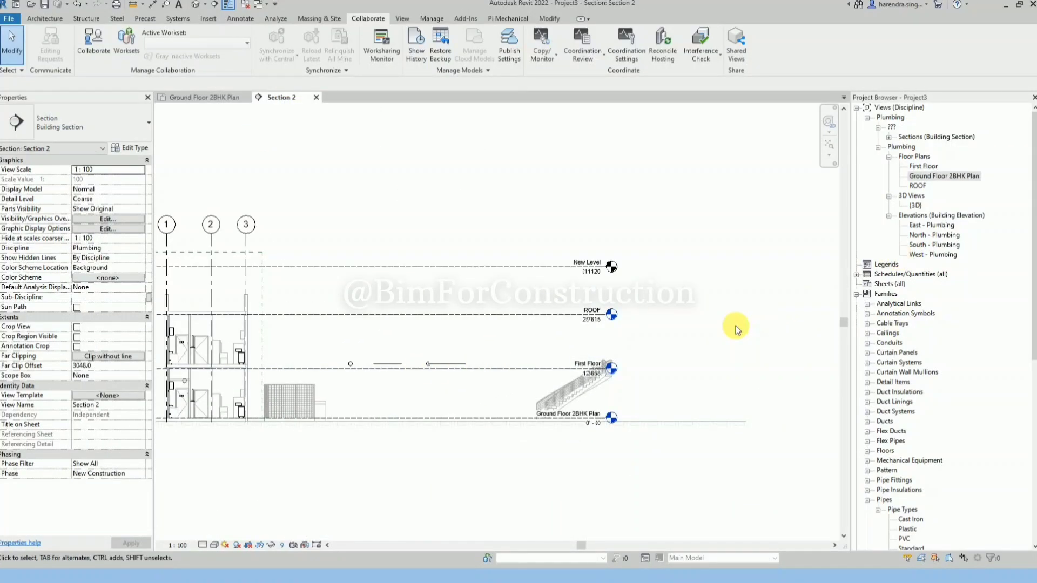
{"action": "scroll", "coordinate": [274, 414], "scroll_direction": "up", "scroll_amount": 1}
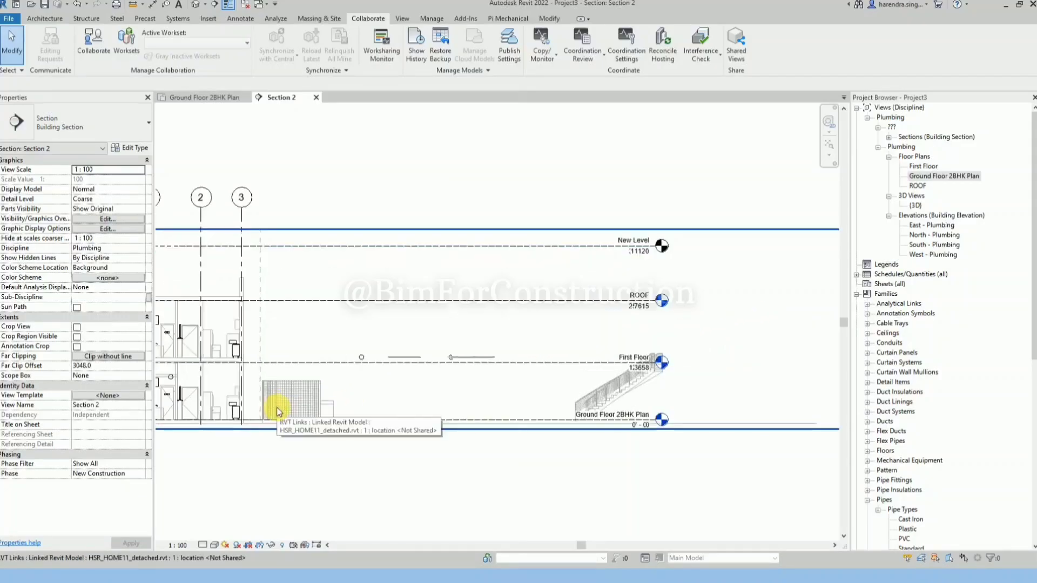
{"action": "scroll", "coordinate": [371, 415], "scroll_direction": "up", "scroll_amount": 1}
{"action": "scroll", "coordinate": [370, 412], "scroll_direction": "up", "scroll_amount": 2}
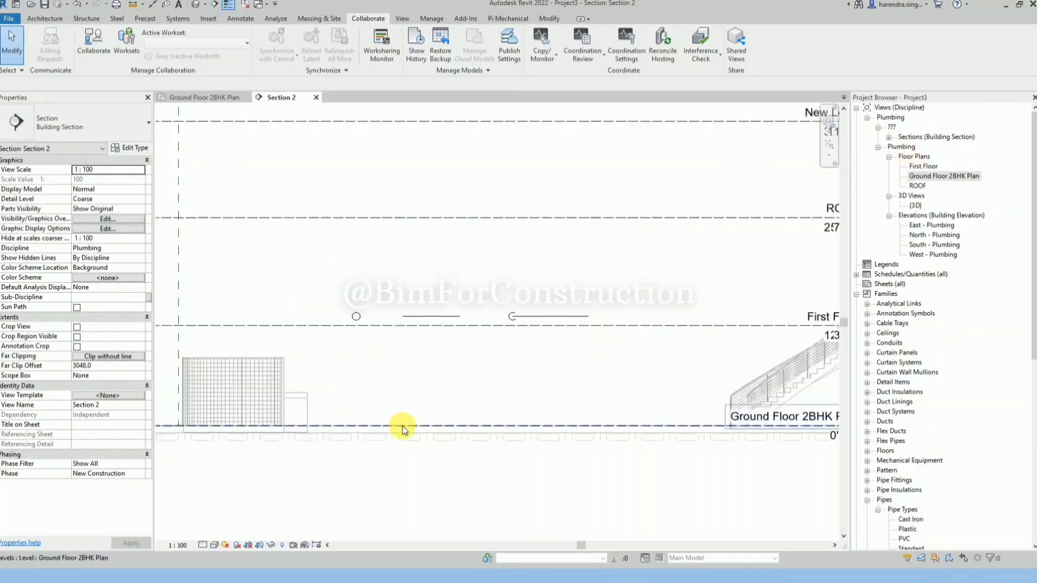
{"action": "left_click", "coordinate": [402, 425]}
{"action": "left_click", "coordinate": [422, 327], "text": "ctrl"}
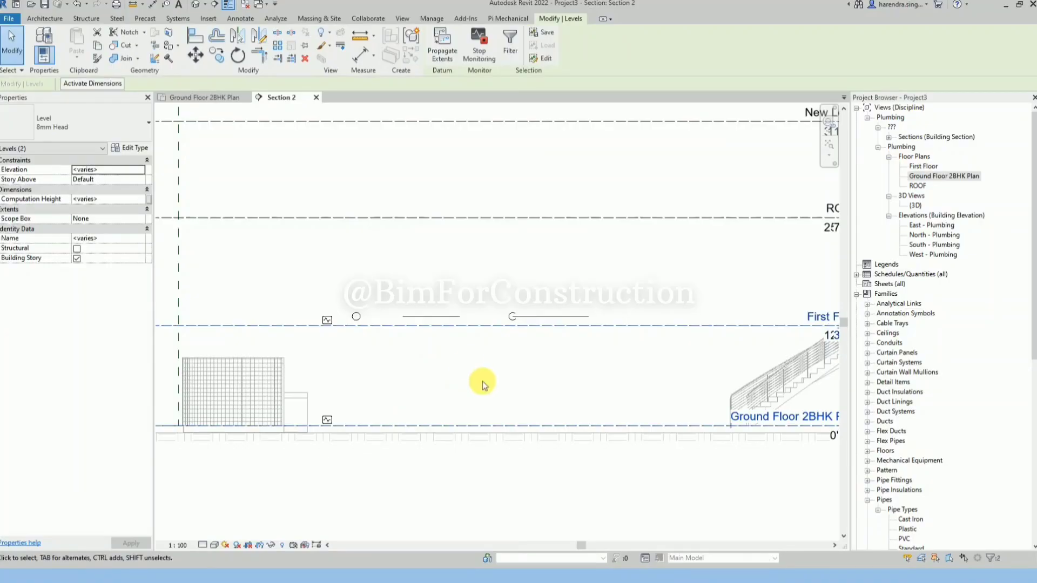
{"action": "left_click", "coordinate": [186, 98]}
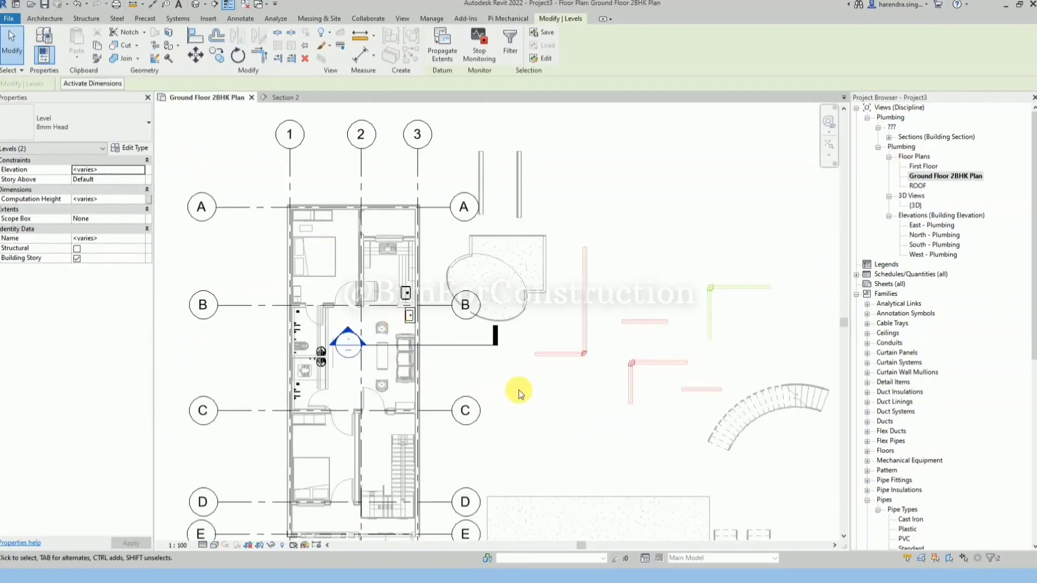
{"action": "key", "text": "Escape"}
{"action": "left_click", "coordinate": [294, 100]}
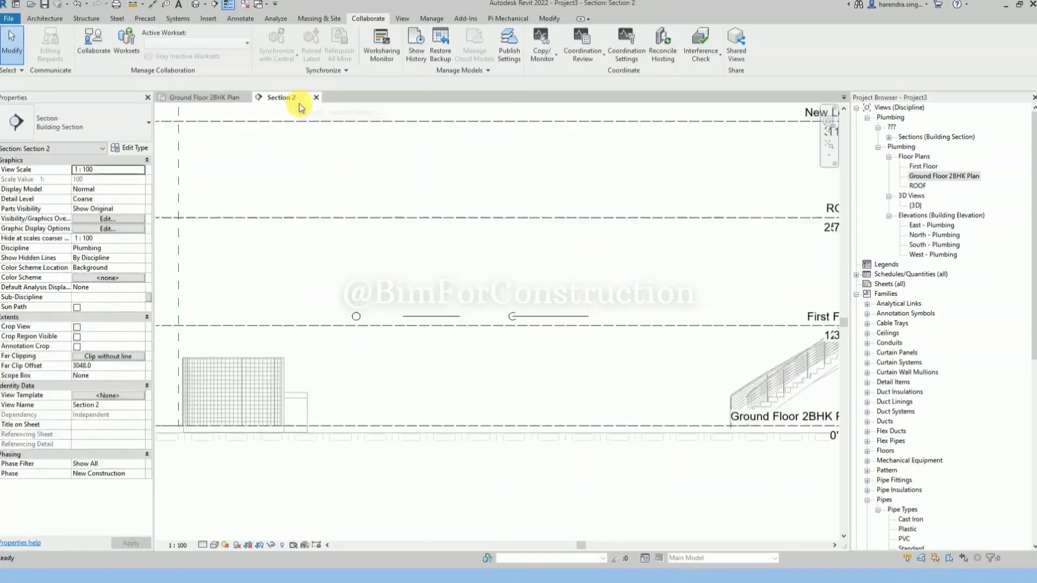
- Select the pipes just above the First Floor level in the section and locate them in the Ground Floor 2BHK Plan
{"action": "left_click_drag", "start_coordinate": [349, 290], "coordinate": [665, 343]}
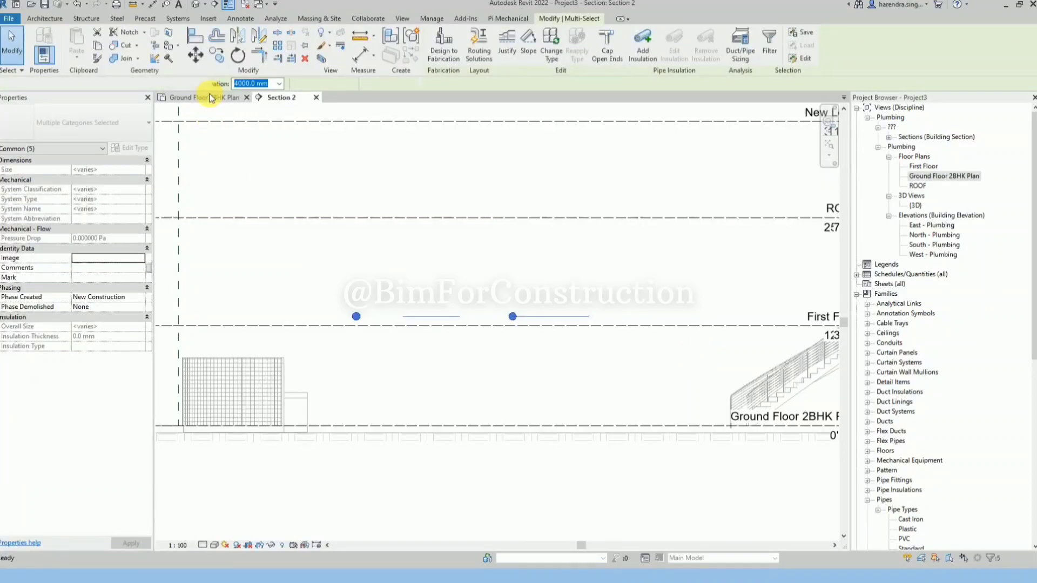
{"action": "left_click", "coordinate": [211, 98]}
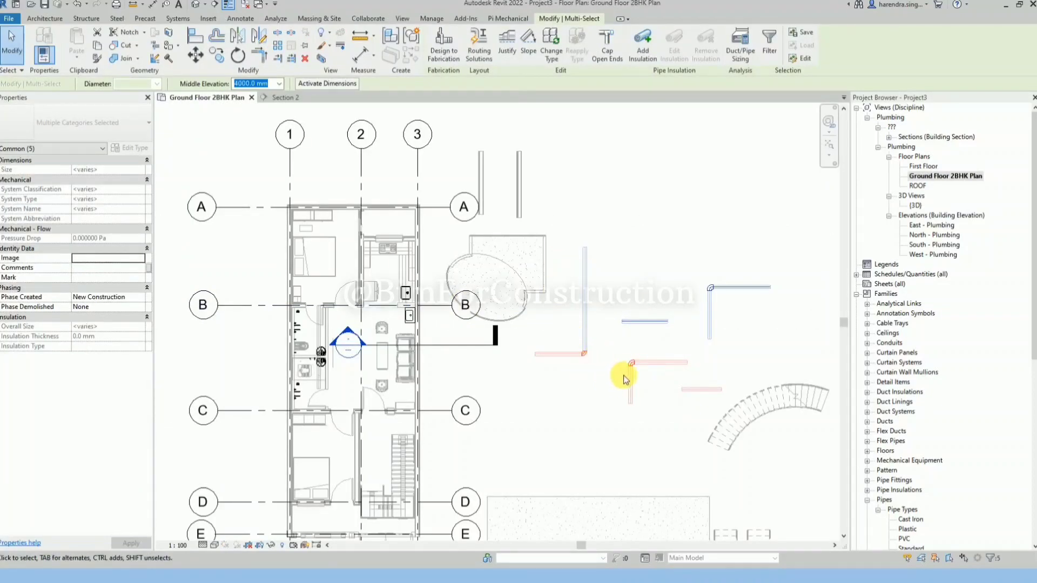
{"action": "left_click", "coordinate": [276, 100]}
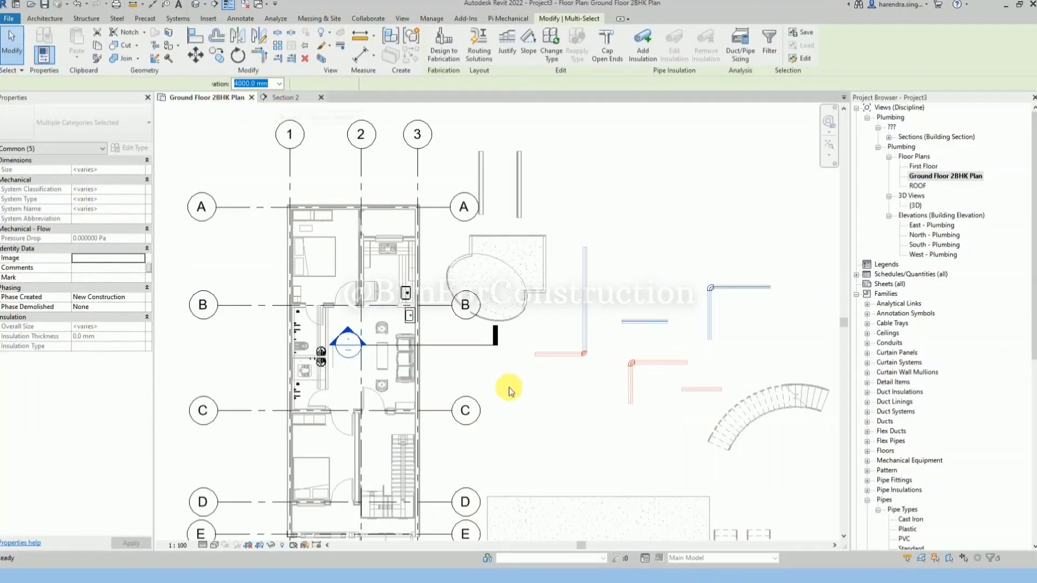
{"action": "key", "text": "Escape"}
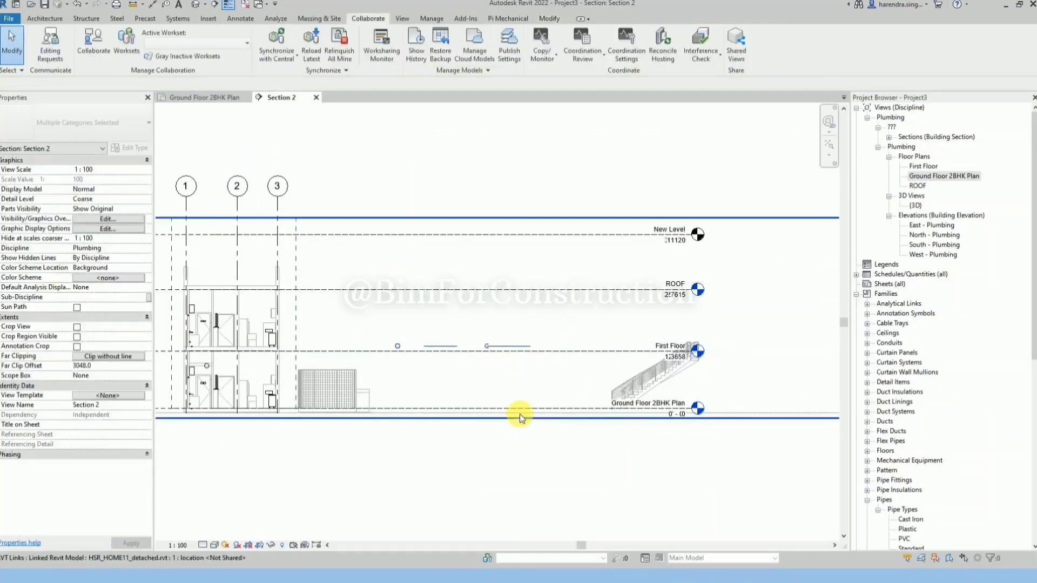
{"action": "left_click", "coordinate": [665, 409]}
{"action": "scroll", "coordinate": [653, 408], "scroll_direction": "up", "scroll_amount": 2}
{"action": "left_click", "coordinate": [540, 398]}
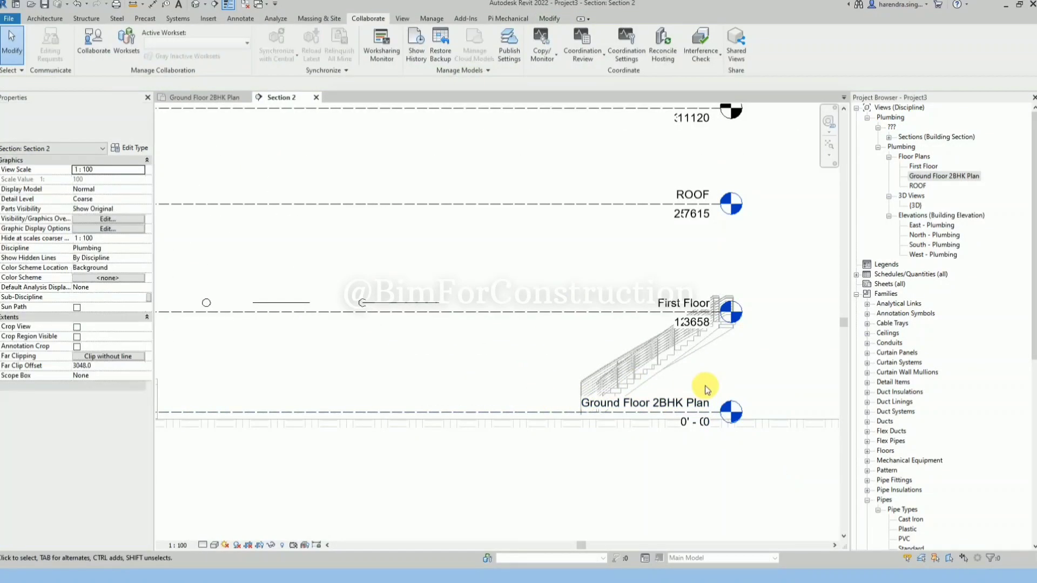
{"action": "scroll", "coordinate": [537, 398], "scroll_direction": "down", "scroll_amount": 2}
{"action": "scroll", "coordinate": [533, 397], "scroll_direction": "up", "scroll_amount": 2}
{"action": "key", "text": "d"}
{"action": "key", "text": "i"}
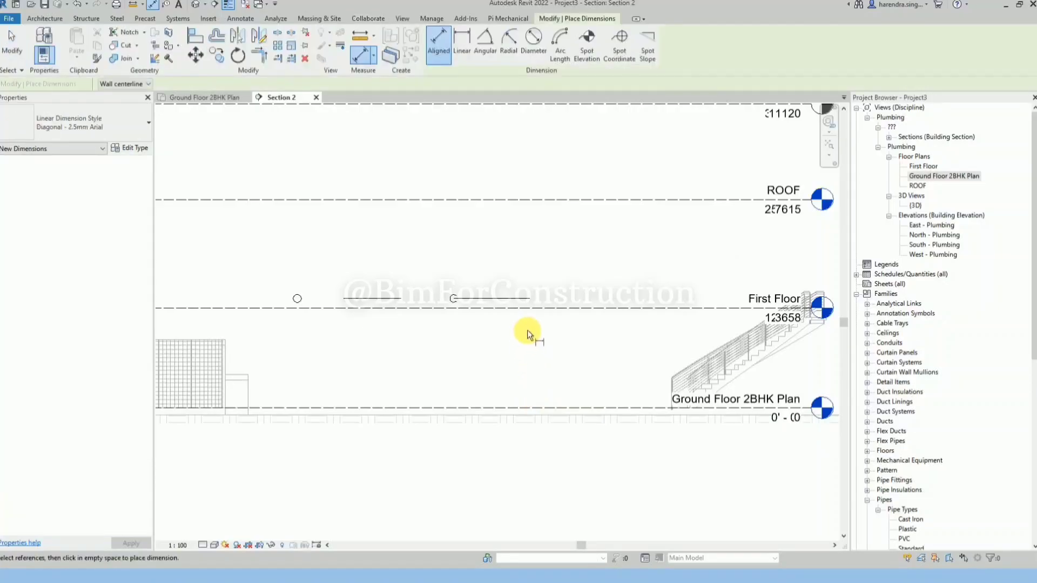
{"action": "left_click", "coordinate": [532, 309]}
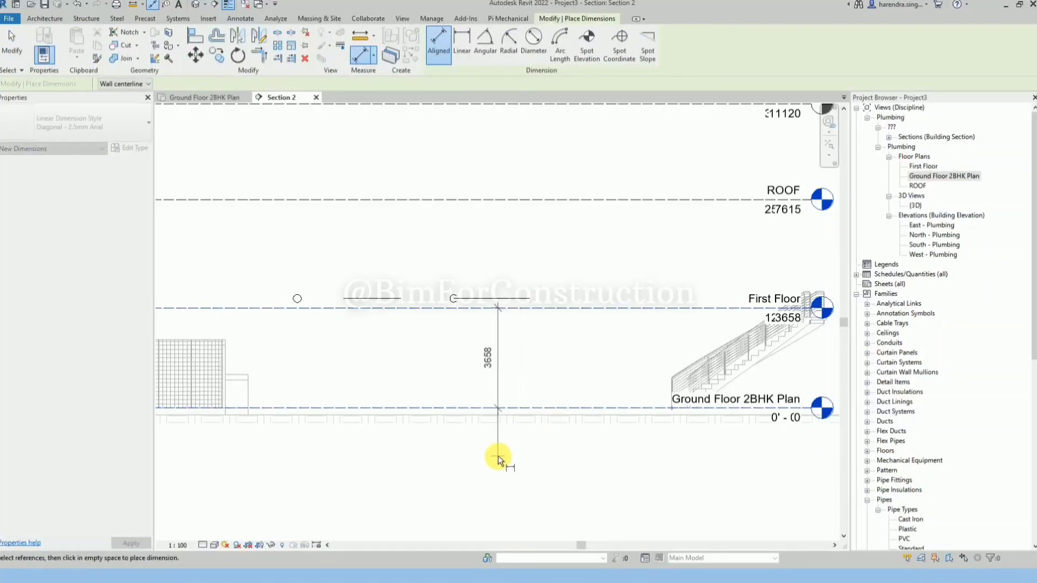
{"action": "key", "text": "Escape"}
{"action": "key", "text": "Escape"}
- Set the project's length units to feet and fractional inches
{"action": "key", "text": "u"}
{"action": "key", "text": "n"}
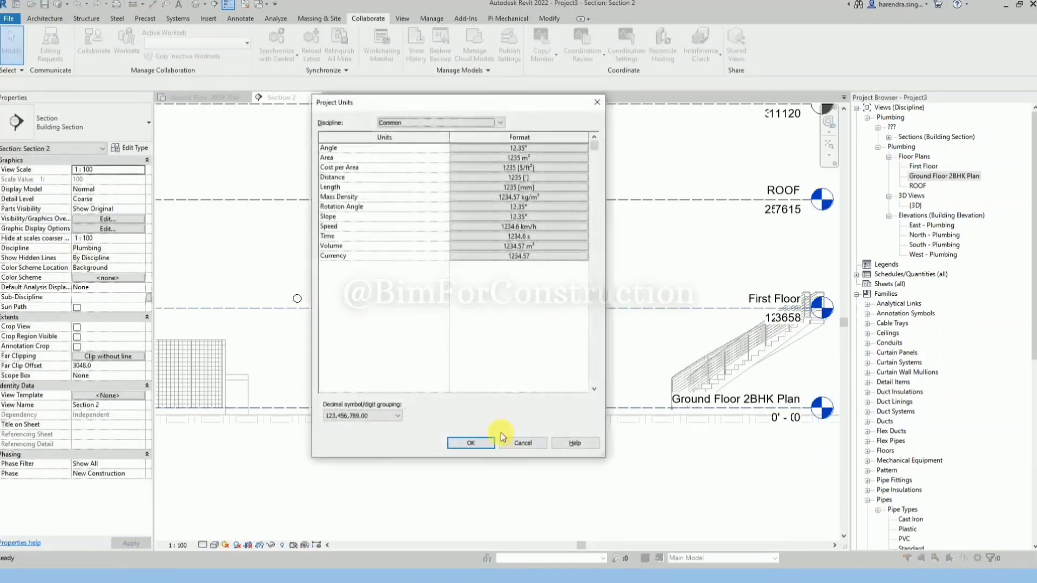
{"action": "left_click", "coordinate": [536, 187]}
{"action": "left_click", "coordinate": [718, 227]}
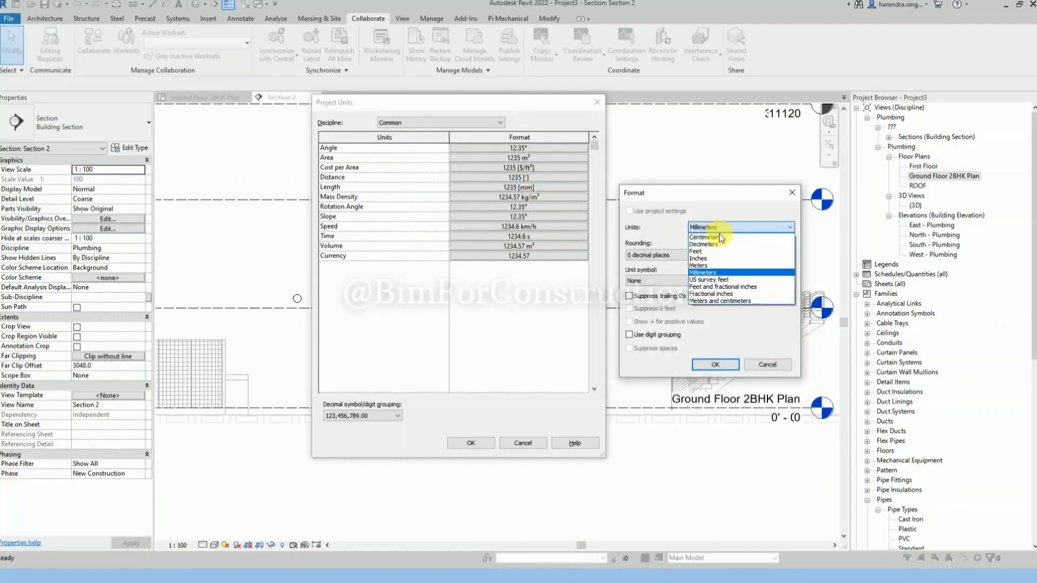
{"action": "left_click", "coordinate": [714, 286]}
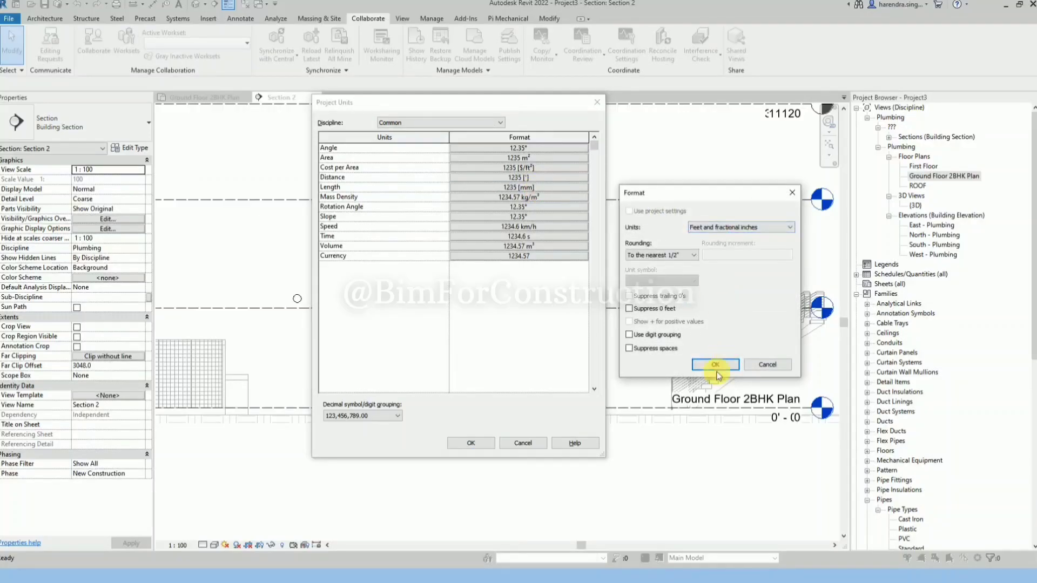
{"action": "left_click", "coordinate": [715, 366]}
{"action": "left_click", "coordinate": [473, 442]}
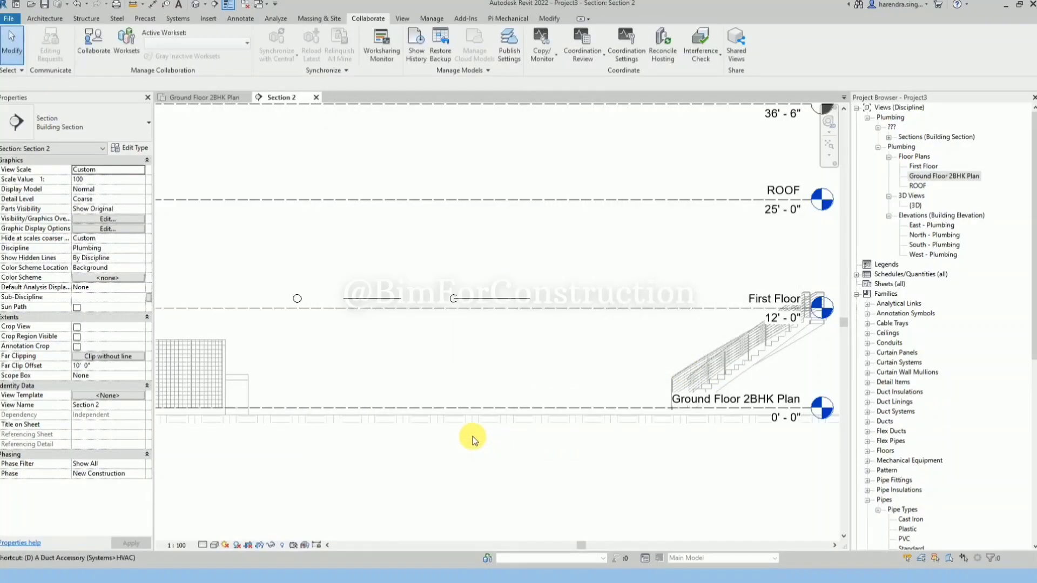
- Add an aligned dimension between the First Floor and Ground Floor 2BHK Plan levels in Section 2
{"action": "key", "text": "d"}
{"action": "key", "text": "i"}
{"action": "left_click", "coordinate": [505, 309]}
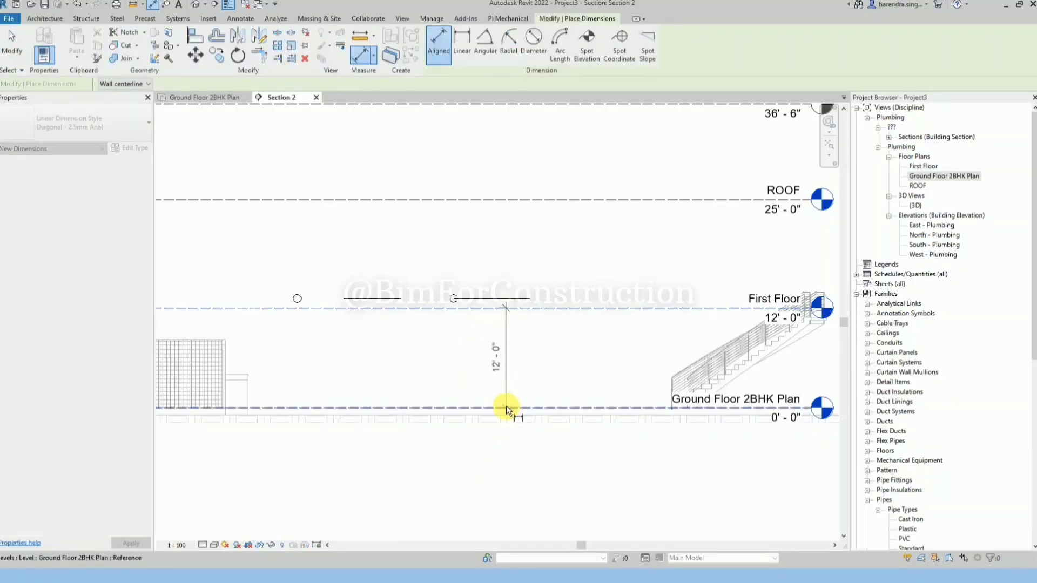
{"action": "left_click", "coordinate": [506, 408]}
{"action": "left_click", "coordinate": [488, 485]}
{"action": "key", "text": "Escape"}
{"action": "key", "text": "Escape"}
{"action": "scroll", "coordinate": [448, 450], "scroll_direction": "down", "scroll_amount": 1}
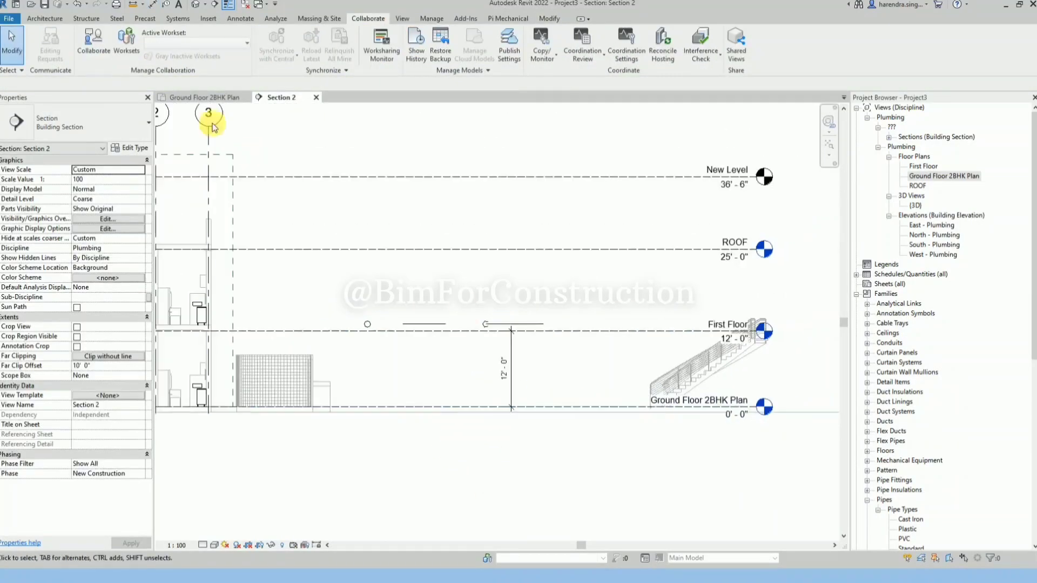
- Set the top of the Ground Floor 2BHK Plan's view range to Level Above (First Floor)
{"action": "left_click", "coordinate": [205, 98]}
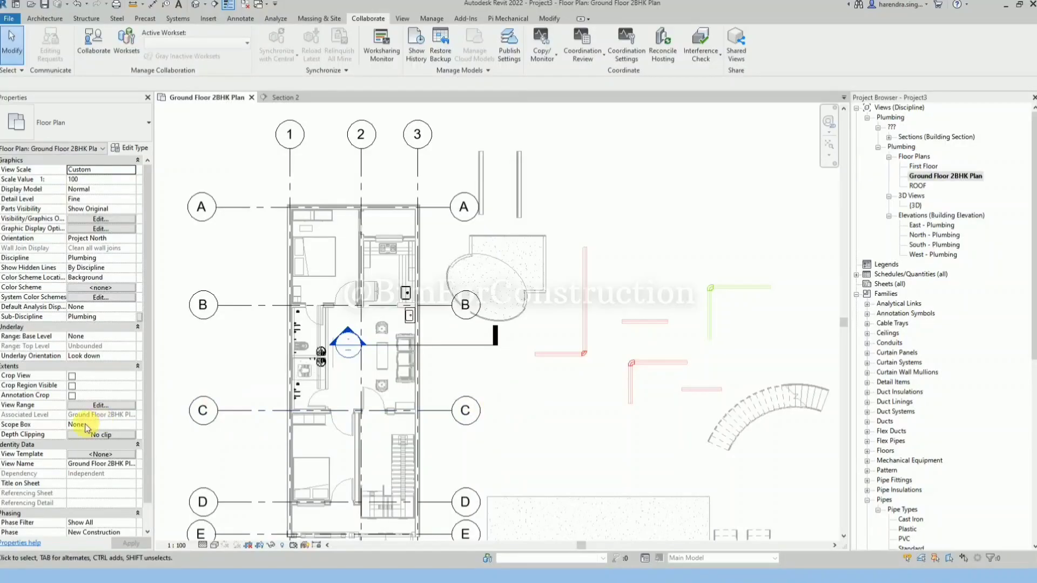
{"action": "left_click", "coordinate": [112, 407]}
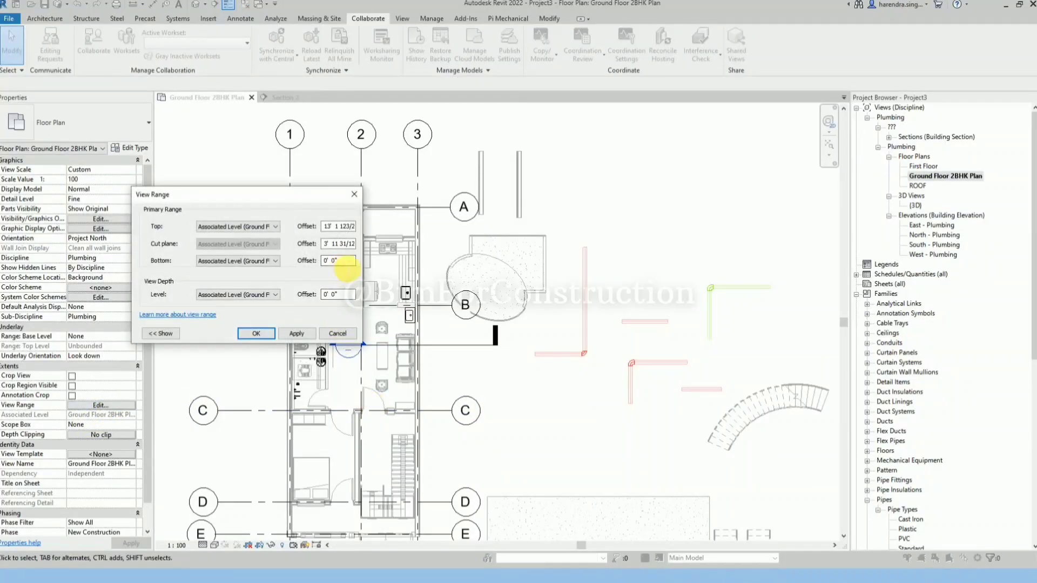
{"action": "left_click", "coordinate": [267, 227]}
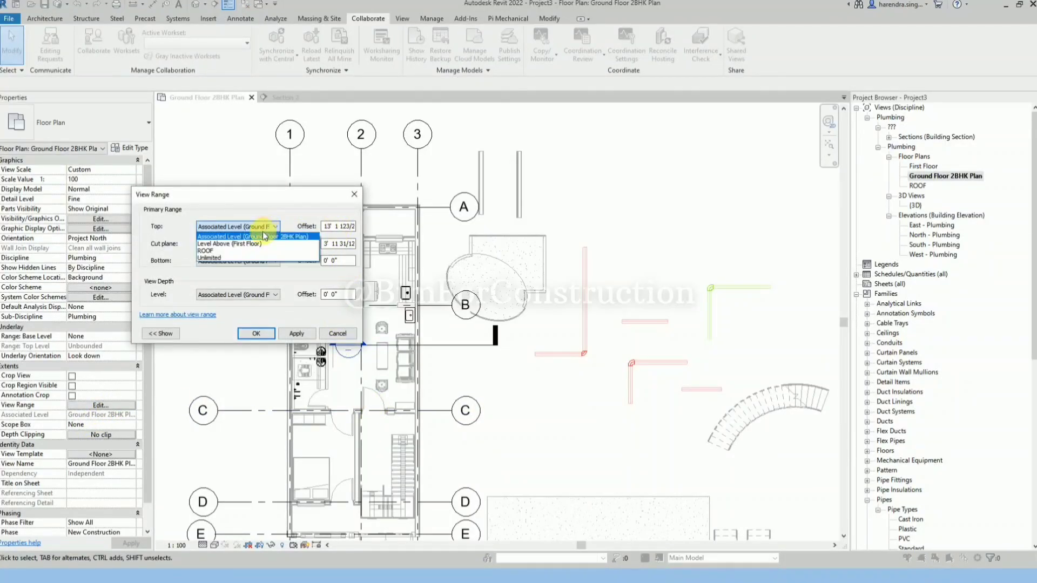
{"action": "left_click", "coordinate": [237, 244]}
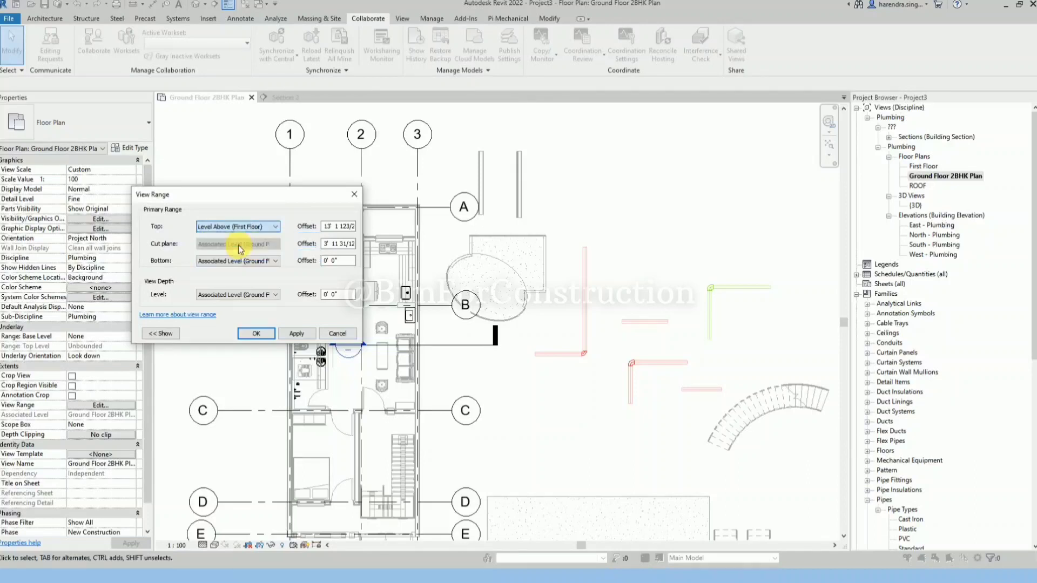
{"action": "left_click", "coordinate": [256, 333]}
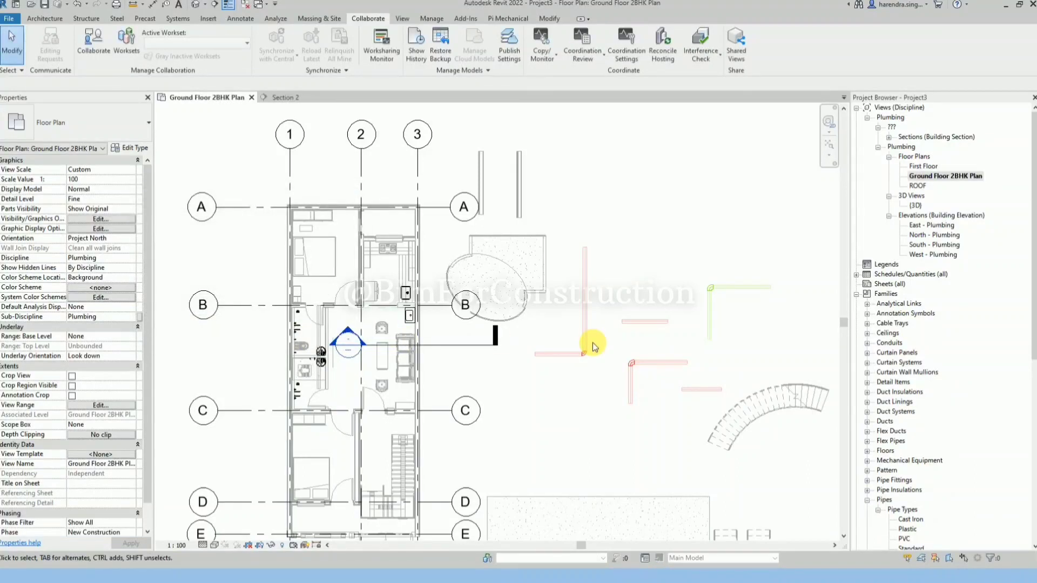
- Try to set the view range's top offset to 0' 0" with the bottom at Associated Level (Ground Floor 2BHK Plan)
{"action": "left_click", "coordinate": [119, 405]}
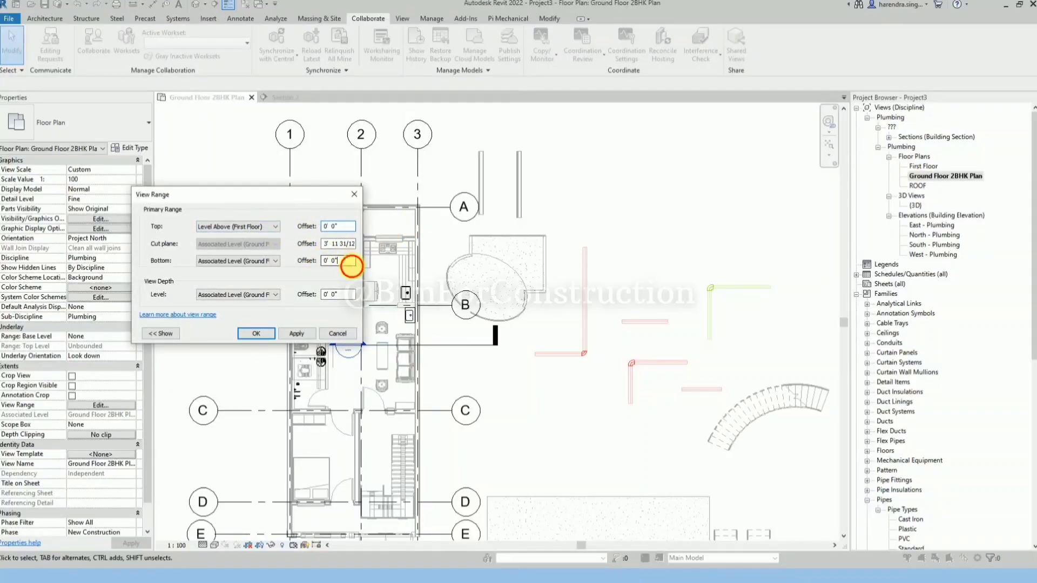
{"action": "left_click", "coordinate": [260, 262]}
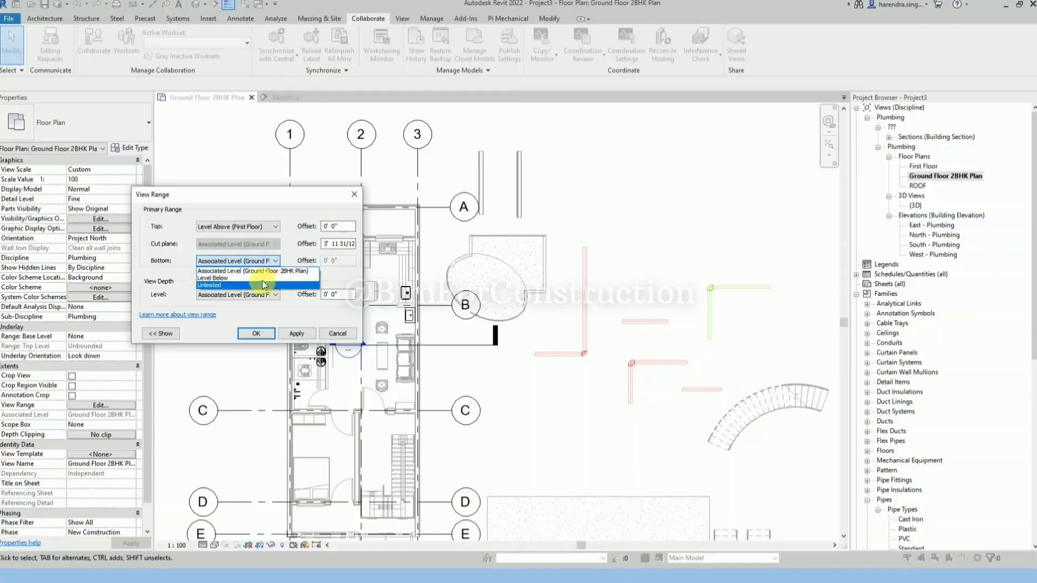
{"action": "left_click", "coordinate": [277, 271]}
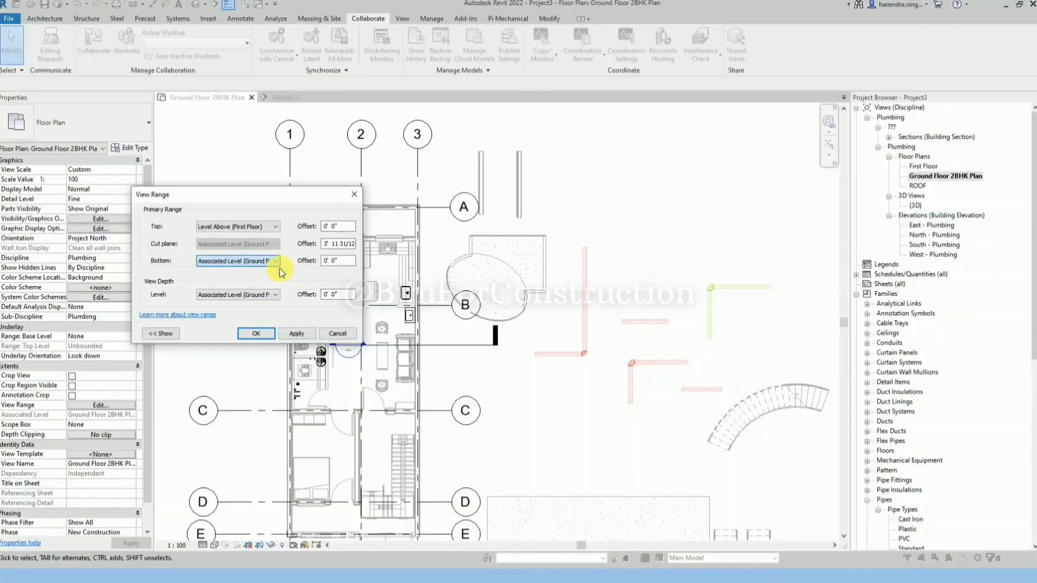
{"action": "key", "text": "Return"}
- Tile the Ground Floor 2BHK Plan and Section 2 side by side and narrow the Project Browser to widen the views
{"action": "key", "text": "w"}
{"action": "key", "text": "t"}
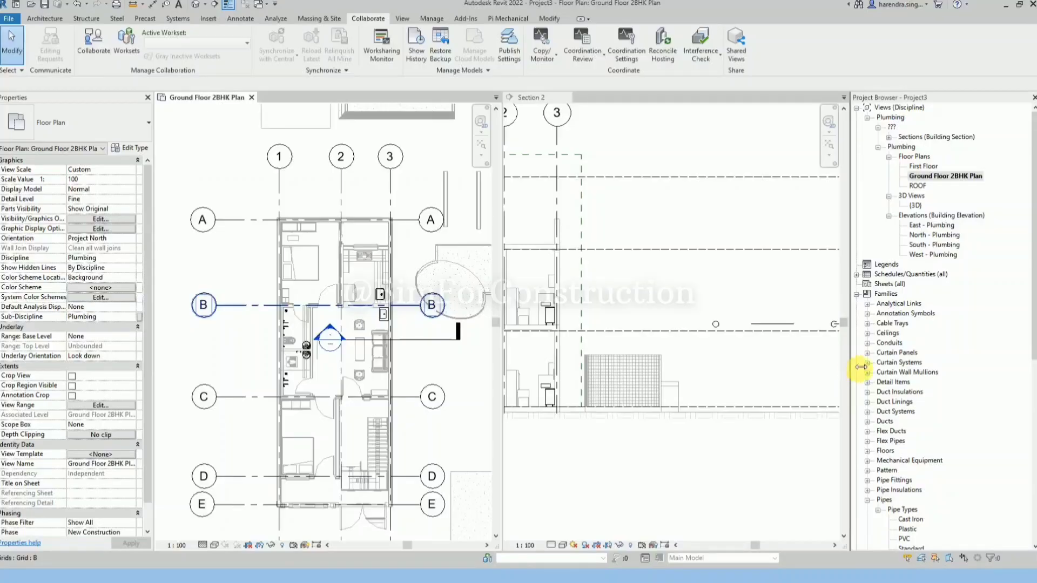
{"action": "left_click_drag", "start_coordinate": [859, 368], "coordinate": [979, 372]}
{"action": "scroll", "coordinate": [293, 393], "scroll_direction": "down", "scroll_amount": 3}
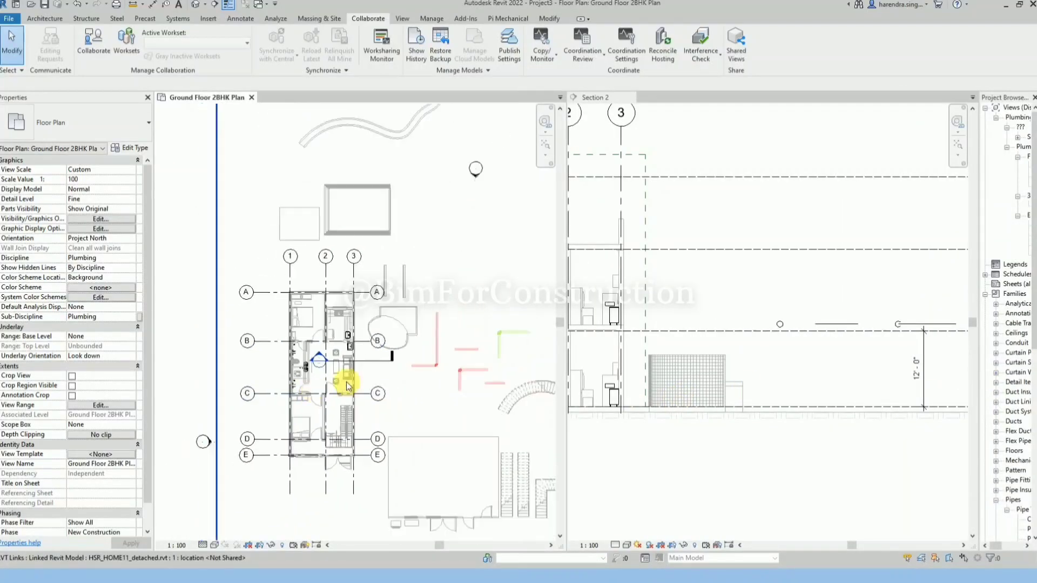
{"action": "scroll", "coordinate": [410, 373], "scroll_direction": "up", "scroll_amount": 2}
{"action": "scroll", "coordinate": [724, 424], "scroll_direction": "up", "scroll_amount": 1}
{"action": "scroll", "coordinate": [830, 416], "scroll_direction": "up", "scroll_amount": 1}
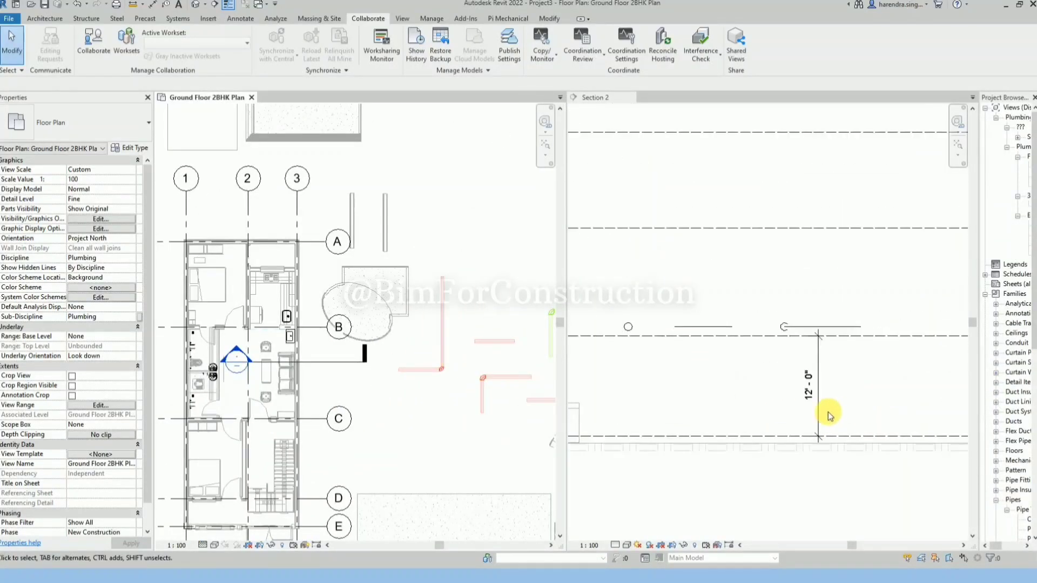
- Set Section 2 to the Wireframe visual style and Fine detail level
{"action": "scroll", "coordinate": [864, 394], "scroll_direction": "up", "scroll_amount": 2}
{"action": "left_click", "coordinate": [628, 545]}
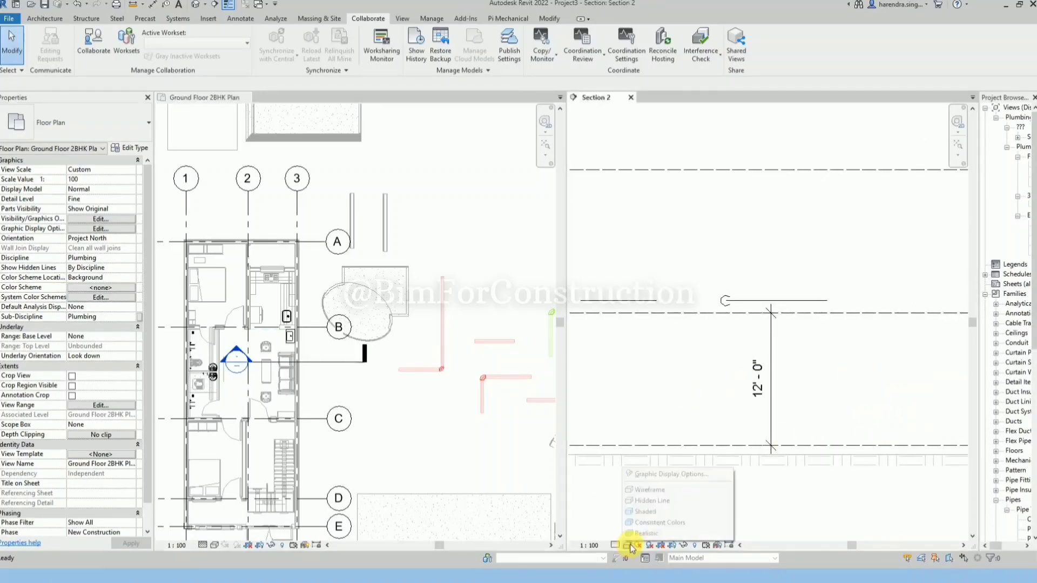
{"action": "left_click", "coordinate": [656, 489]}
{"action": "left_click", "coordinate": [615, 545]}
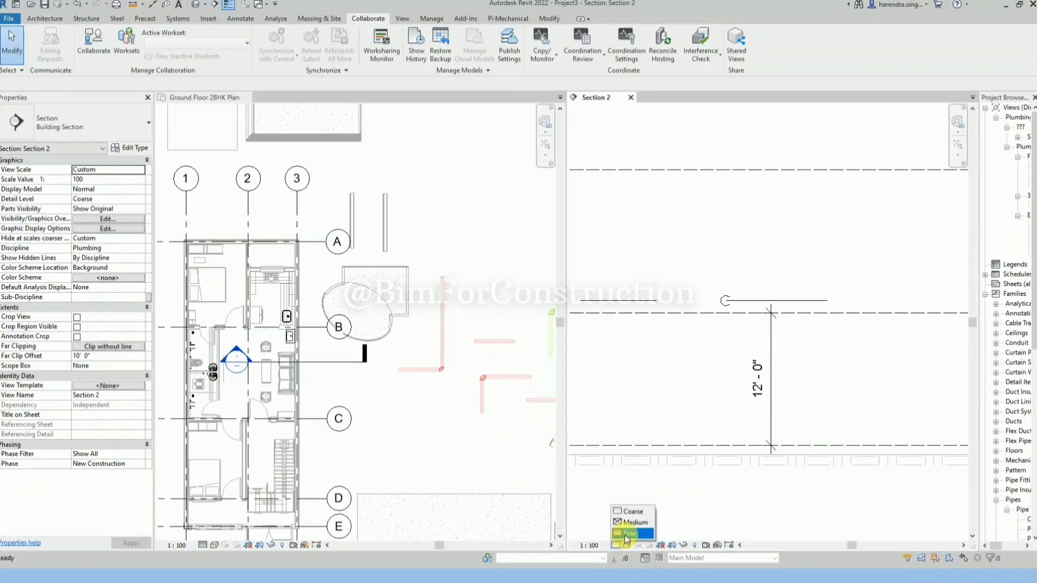
{"action": "left_click", "coordinate": [628, 534]}
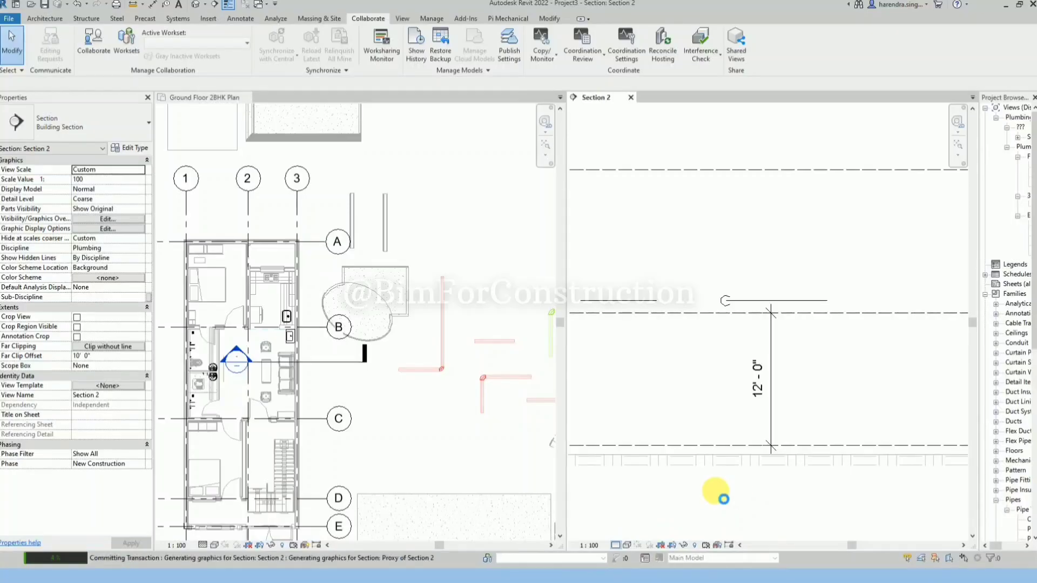
{"action": "left_click", "coordinate": [468, 436]}
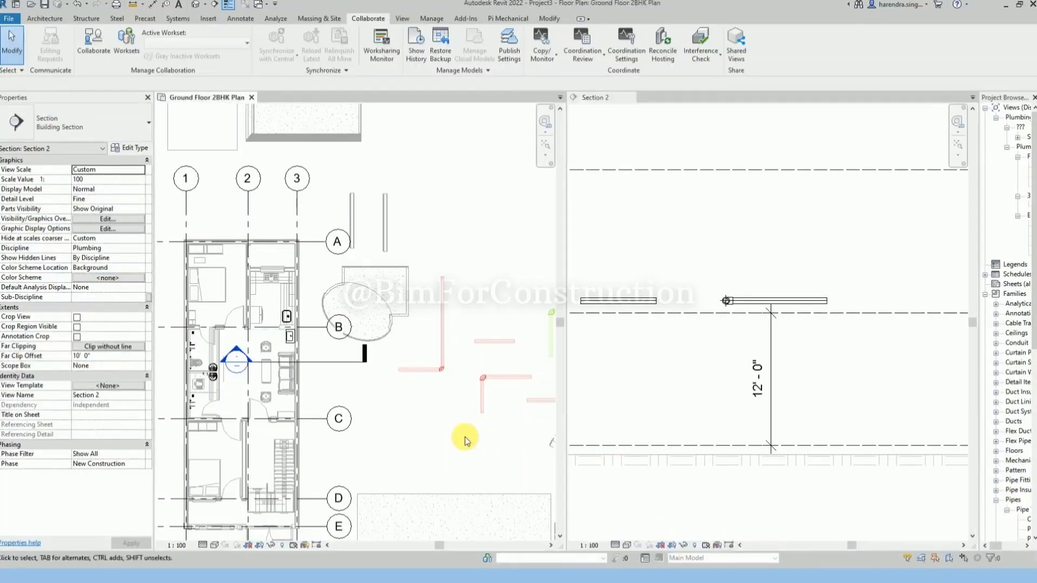
- Examine the levels, pipes and building in Section 2 and compare them with the Ground Floor 2BHK Plan
{"action": "scroll", "coordinate": [732, 412], "scroll_direction": "down", "scroll_amount": 4}
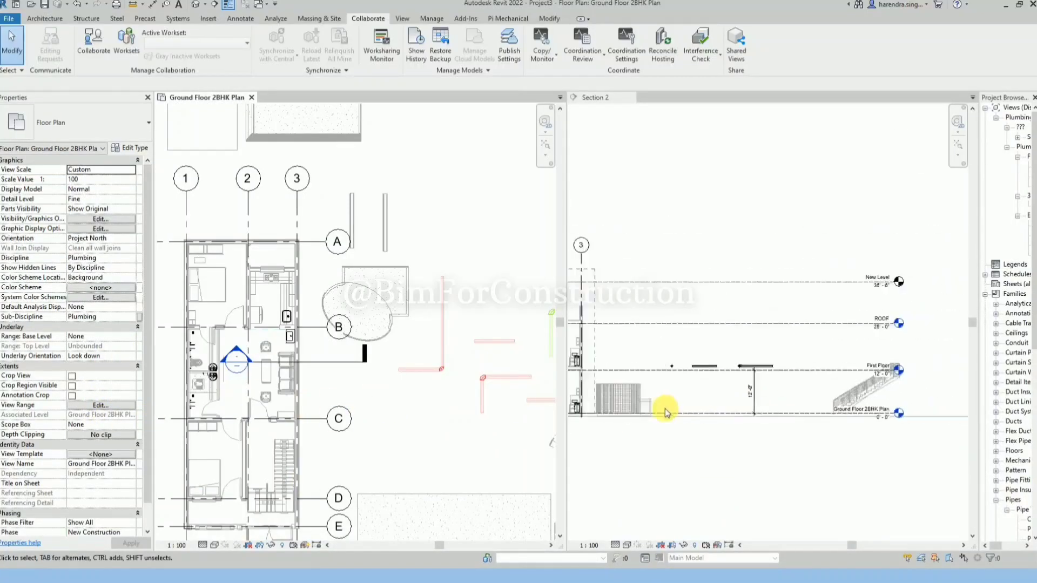
{"action": "left_click", "coordinate": [660, 415]}
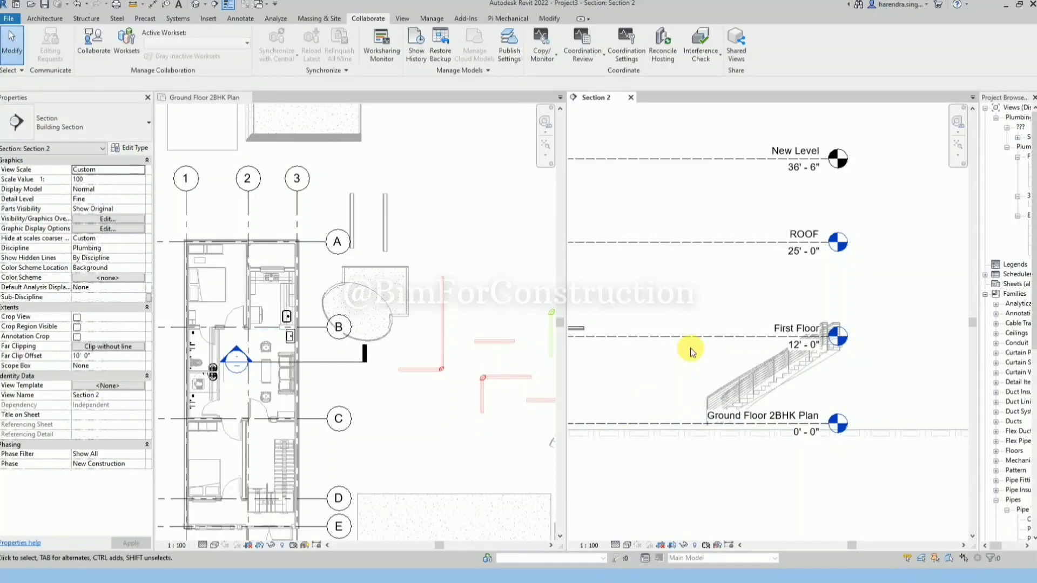
{"action": "scroll", "coordinate": [857, 355], "scroll_direction": "down", "scroll_amount": 4}
{"action": "scroll", "coordinate": [630, 384], "scroll_direction": "up", "scroll_amount": 2}
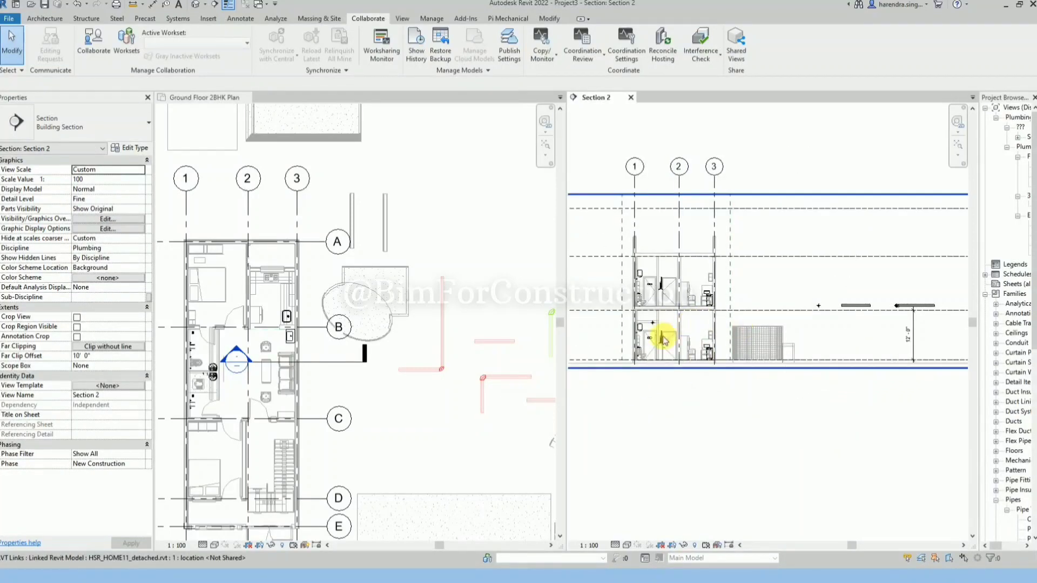
{"action": "scroll", "coordinate": [528, 393], "scroll_direction": "down", "scroll_amount": 1}
{"action": "scroll", "coordinate": [432, 407], "scroll_direction": "up", "scroll_amount": 2}
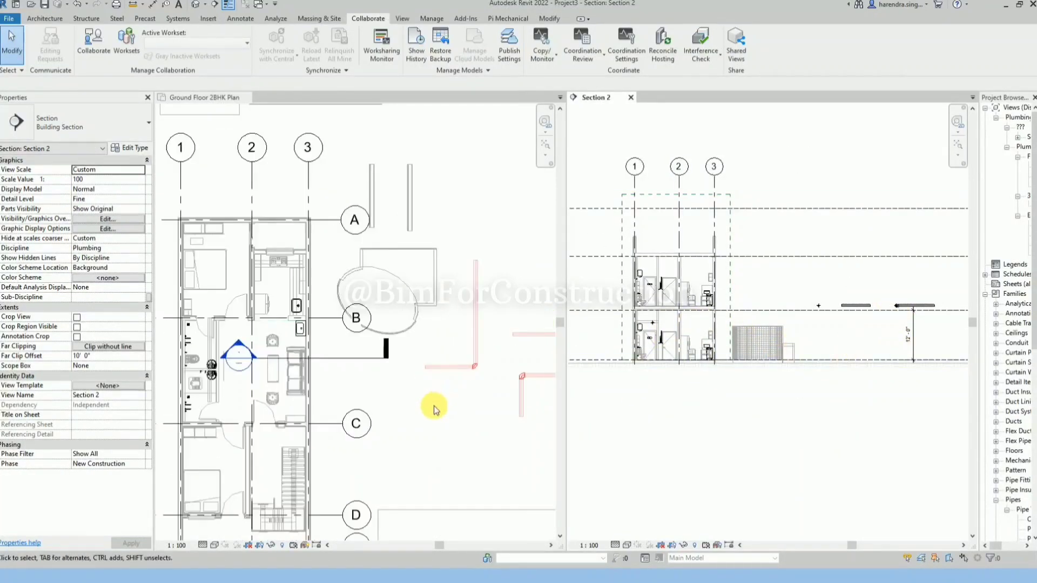
{"action": "left_click", "coordinate": [216, 97]}
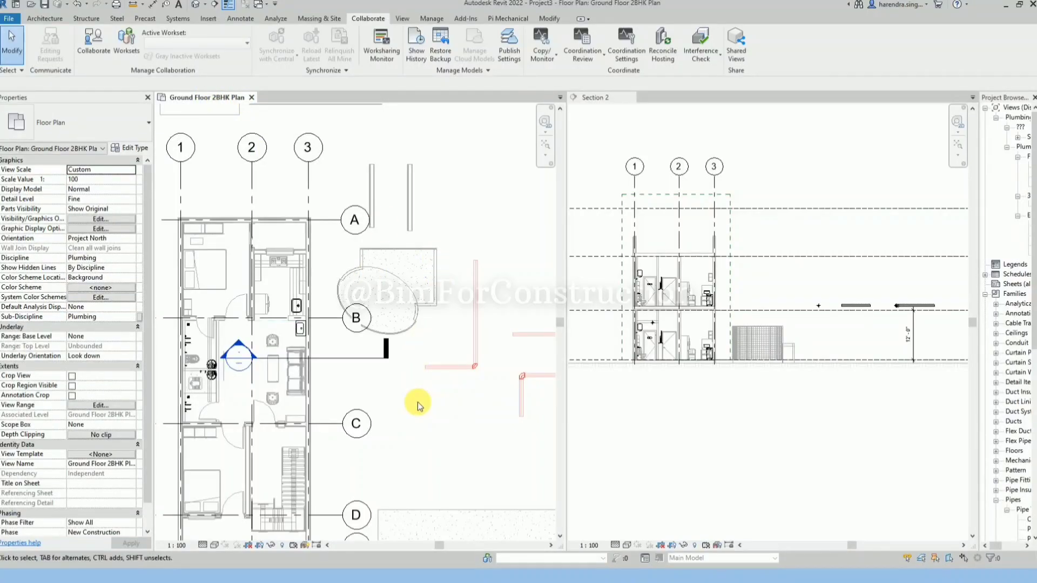
- Review the Top and Bottom level options in the Ground Floor 2BHK Plan's view range and close it without applying
{"action": "left_click", "coordinate": [101, 405]}
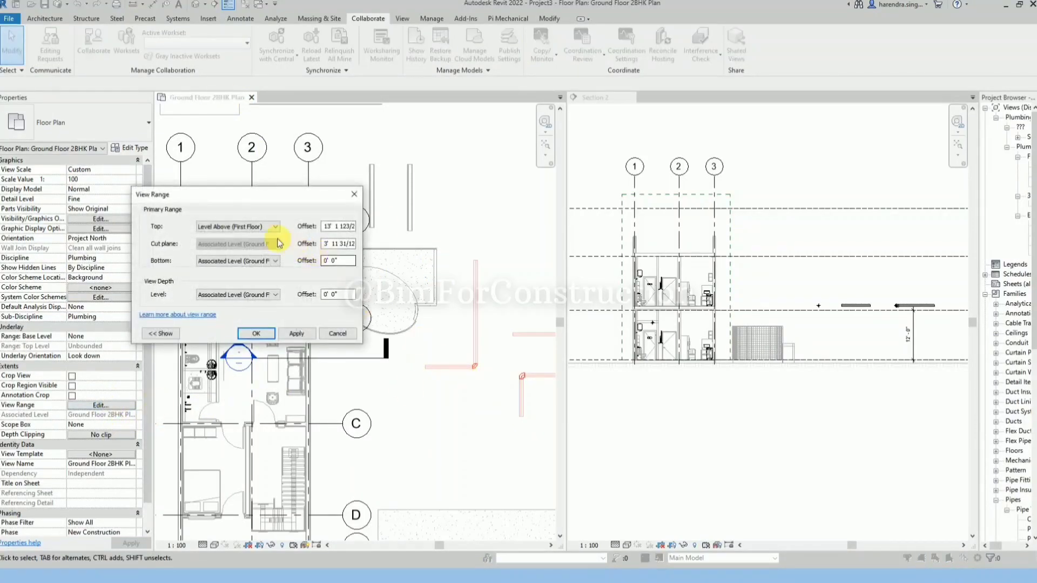
{"action": "left_click", "coordinate": [264, 227]}
{"action": "left_click", "coordinate": [264, 243]}
{"action": "left_click", "coordinate": [273, 261]}
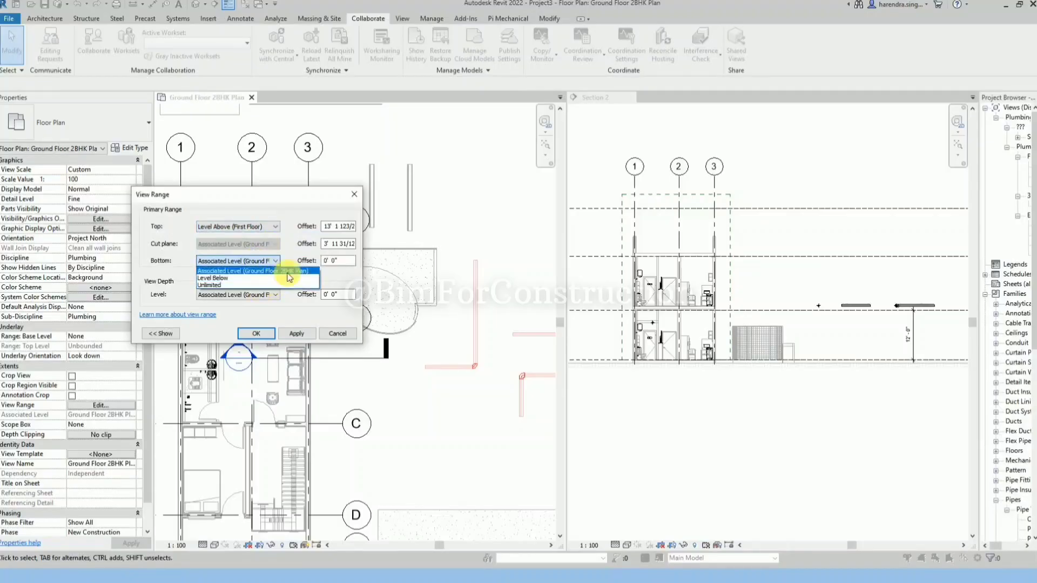
{"action": "left_click", "coordinate": [289, 272]}
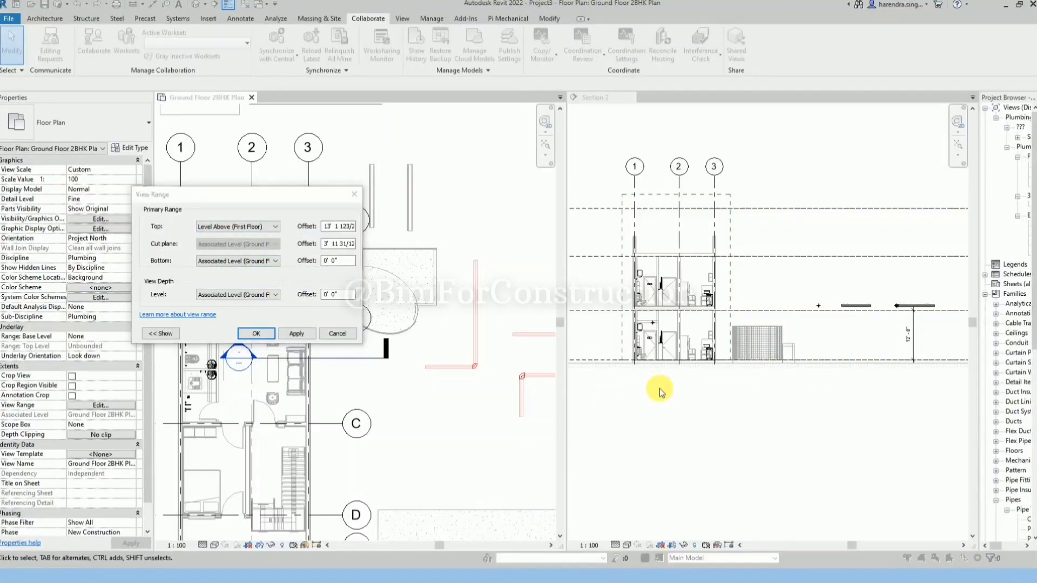
{"action": "left_click", "coordinate": [358, 195]}
- Set the Top of the Ground Floor 2BHK Plan's view range to Level Above (First Floor) with a 0 offset
{"action": "scroll", "coordinate": [697, 394], "scroll_direction": "up", "scroll_amount": 5}
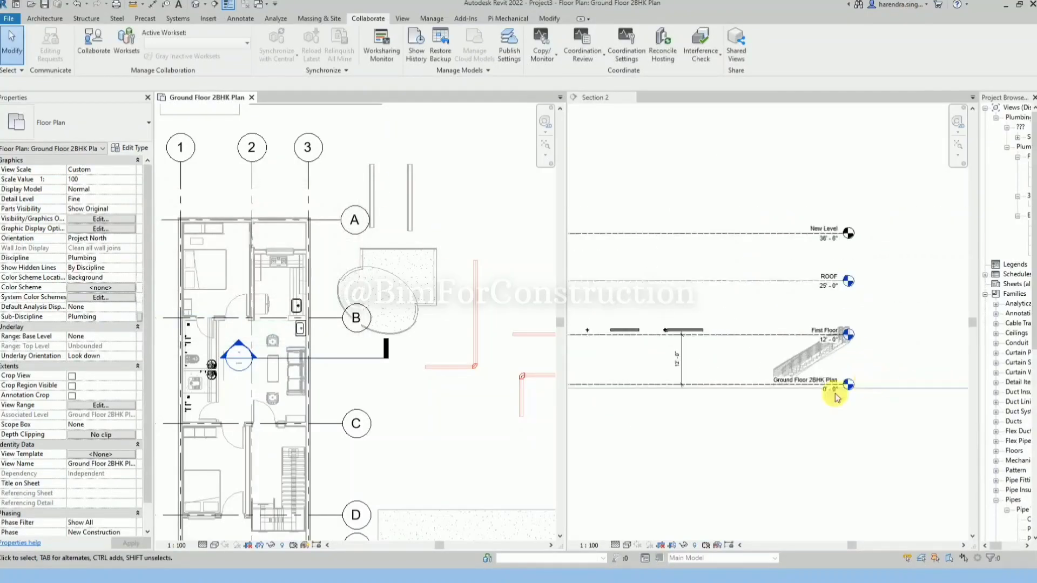
{"action": "left_click", "coordinate": [110, 406]}
{"action": "left_click", "coordinate": [359, 196]}
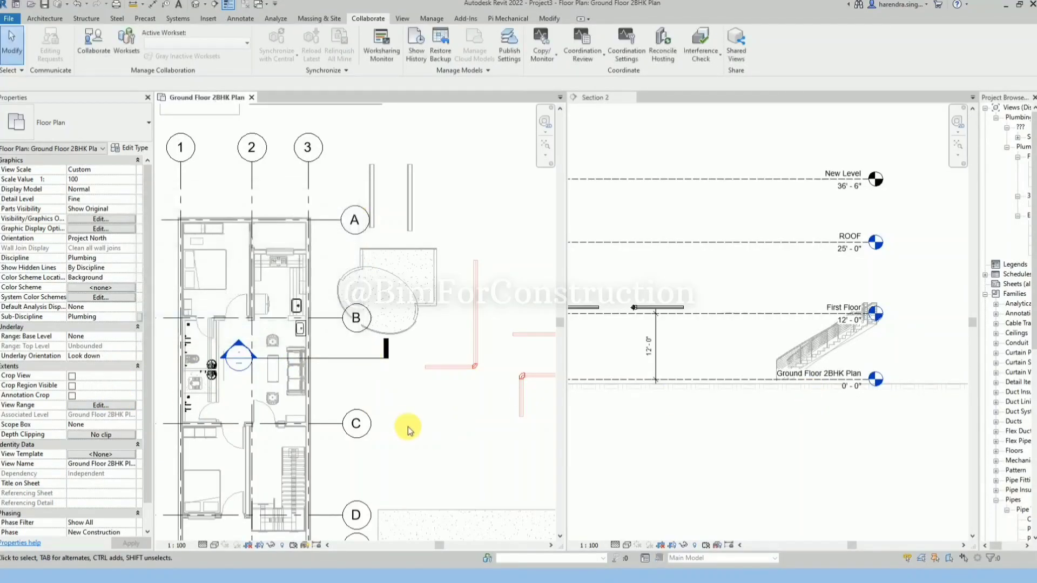
{"action": "left_click", "coordinate": [128, 406]}
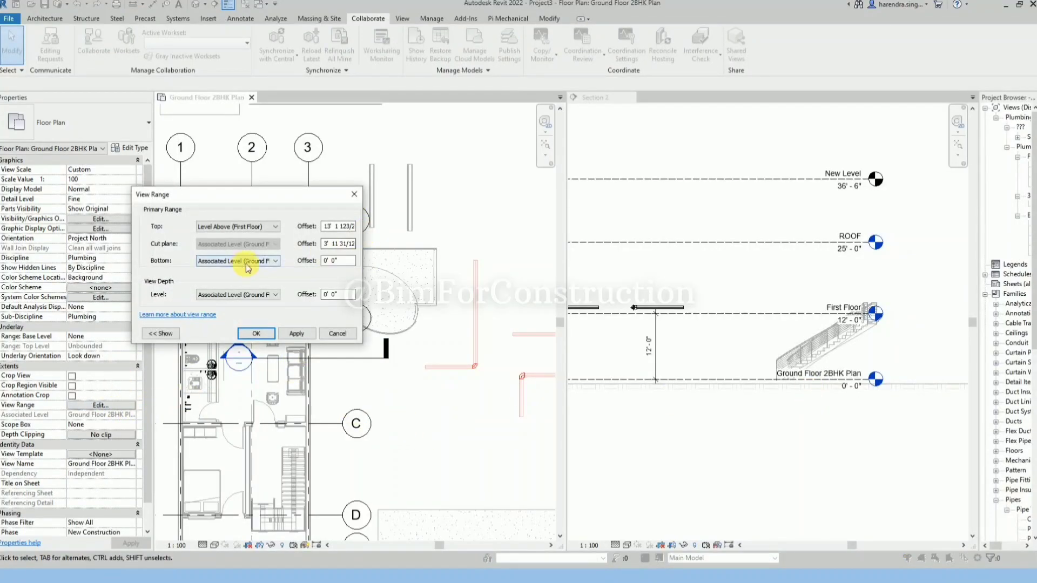
{"action": "left_click", "coordinate": [248, 265]}
{"action": "left_click", "coordinate": [242, 273]}
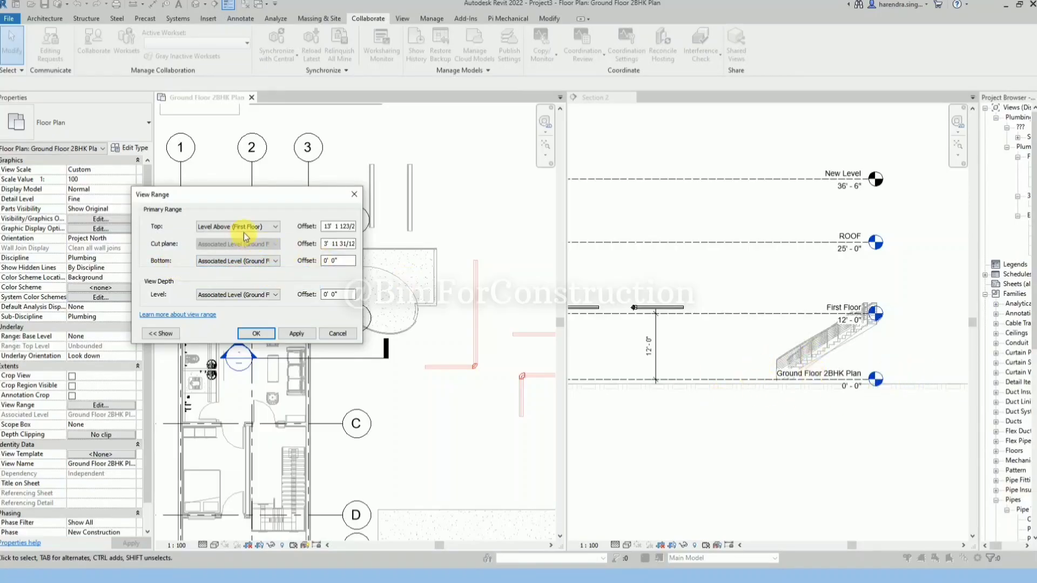
{"action": "left_click", "coordinate": [265, 233]}
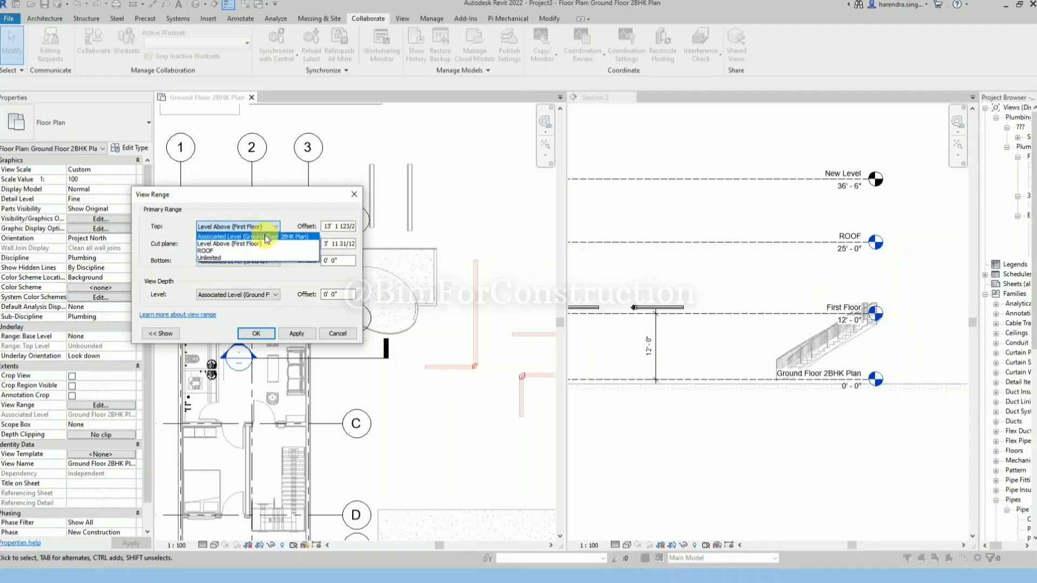
{"action": "left_click", "coordinate": [260, 244]}
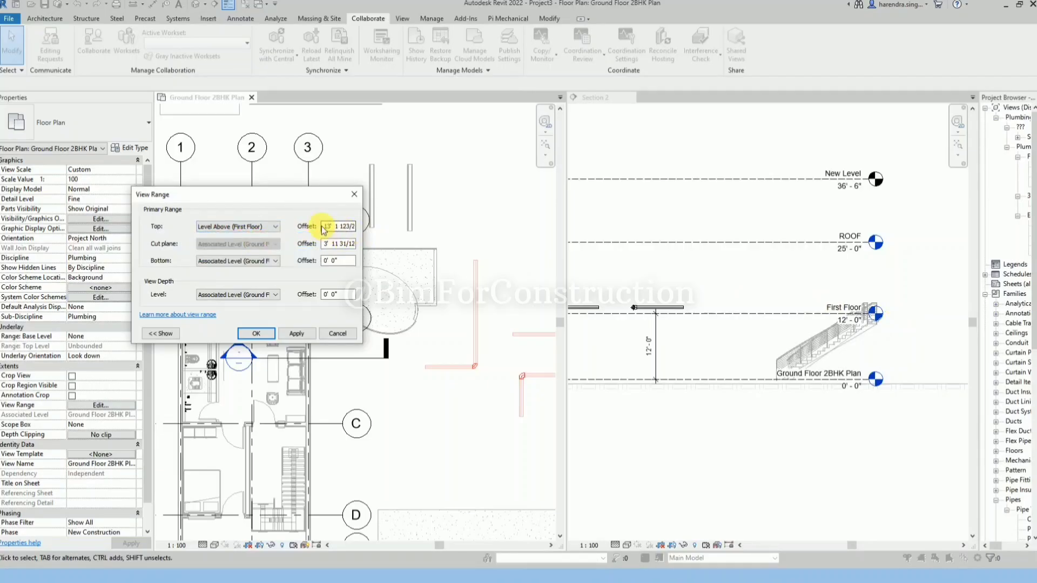
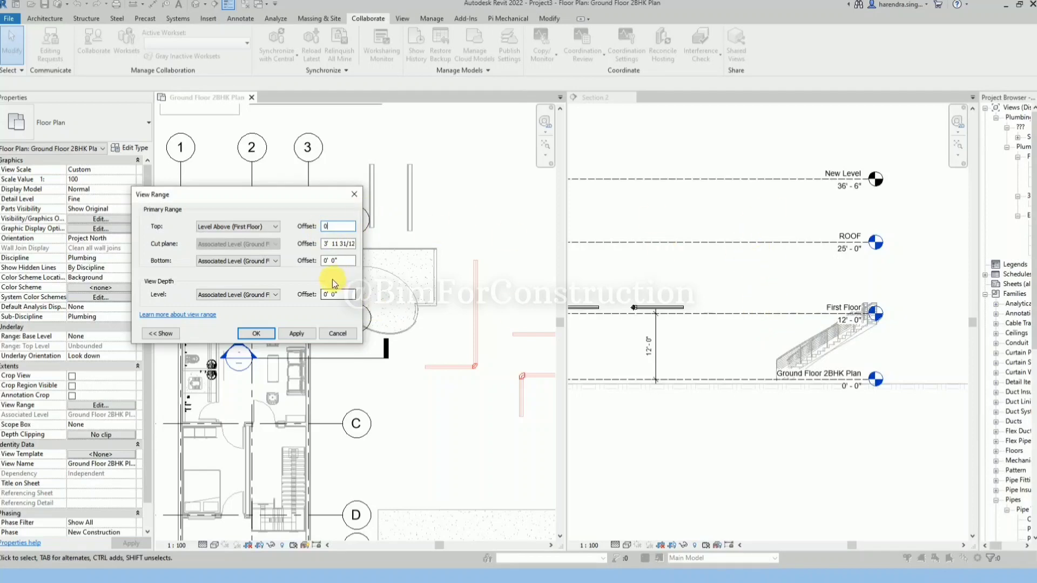
{"action": "left_click", "coordinate": [257, 335]}
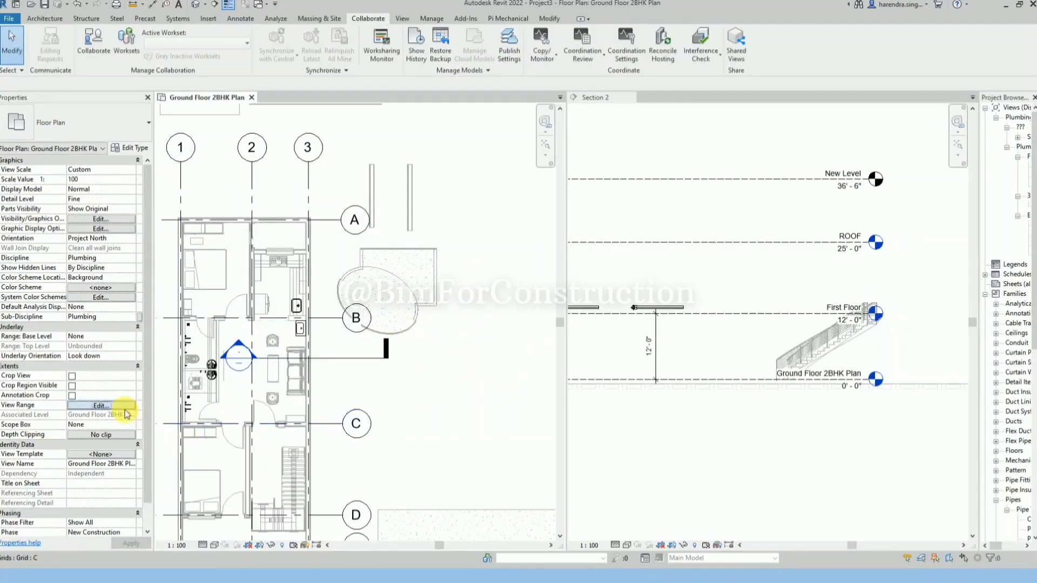
- Set the plan's view range Top to the Associated Level (Ground Floor 2BHK Plan) with an 11' offset
{"action": "left_click", "coordinate": [101, 405]}
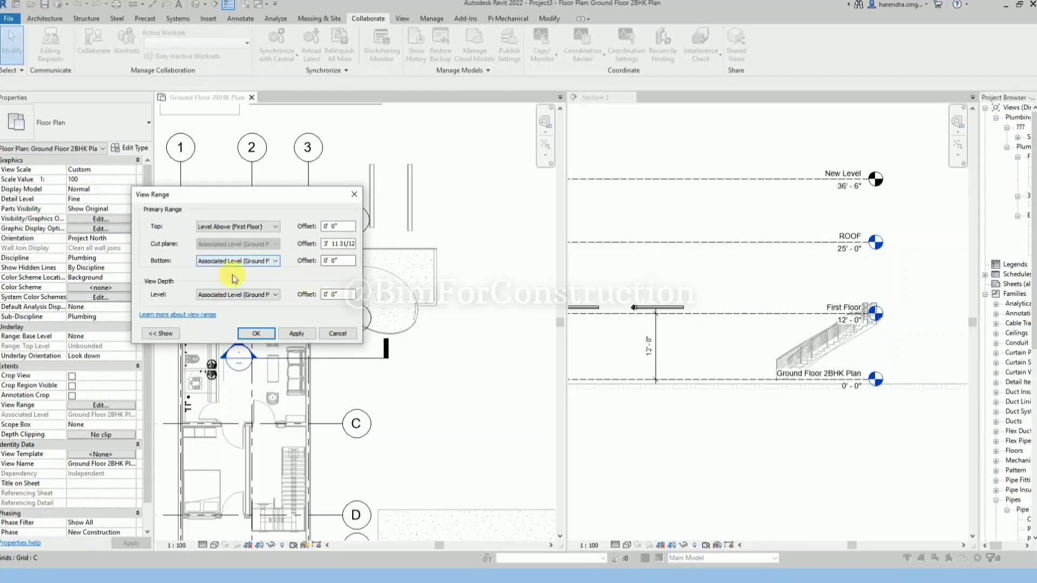
{"action": "left_click", "coordinate": [217, 226]}
{"action": "left_click", "coordinate": [222, 235]}
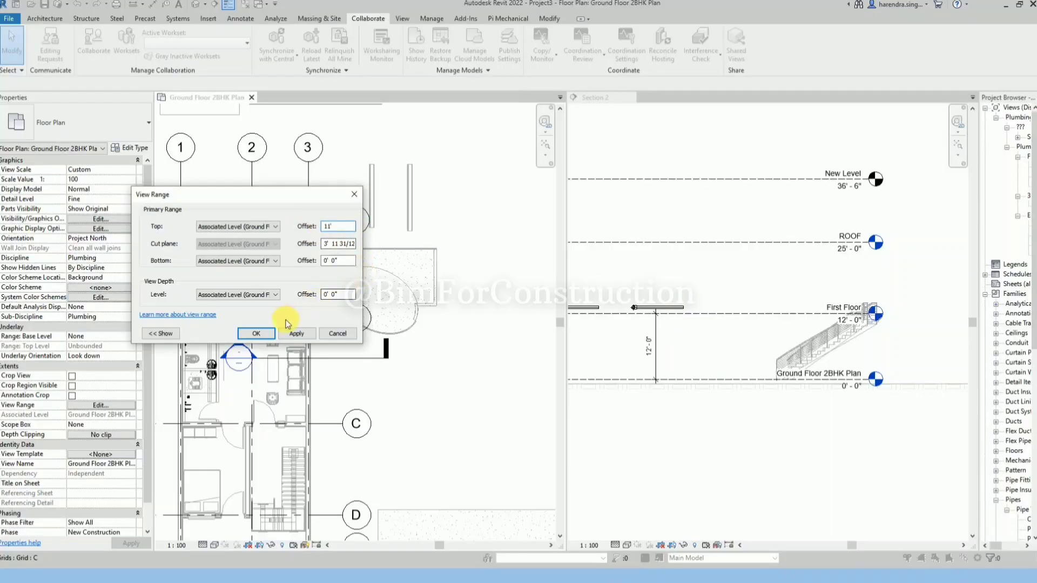
{"action": "left_click", "coordinate": [256, 333]}
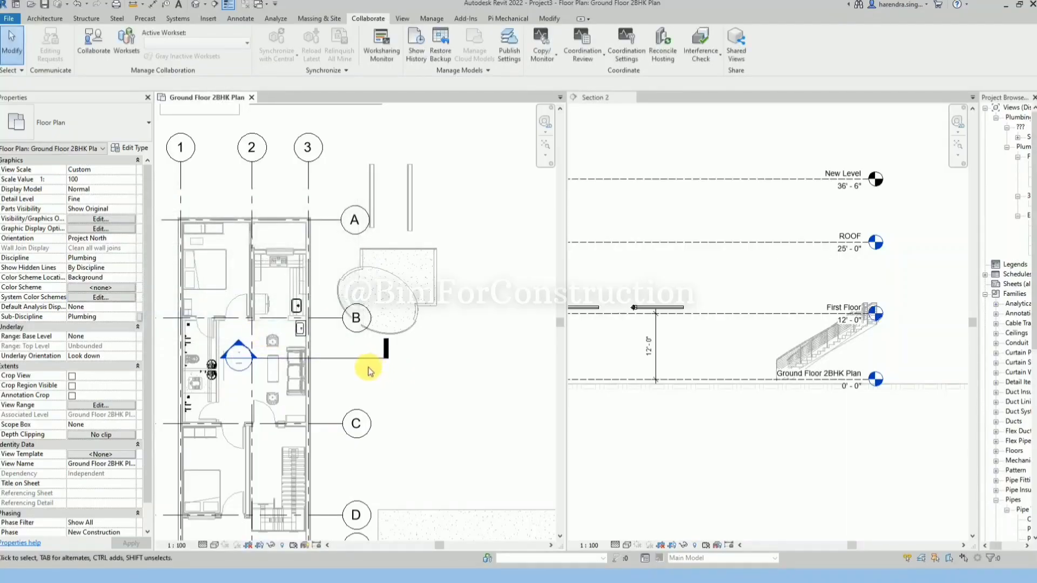
- Draw a horizontal 150 mm PVC pipe about 10' long just below the First Floor level in Section 2
{"action": "scroll", "coordinate": [366, 366], "scroll_direction": "down", "scroll_amount": 2}
{"action": "scroll", "coordinate": [690, 350], "scroll_direction": "up", "scroll_amount": 3}
{"action": "left_click", "coordinate": [671, 294]}
{"action": "left_click", "coordinate": [676, 290]}
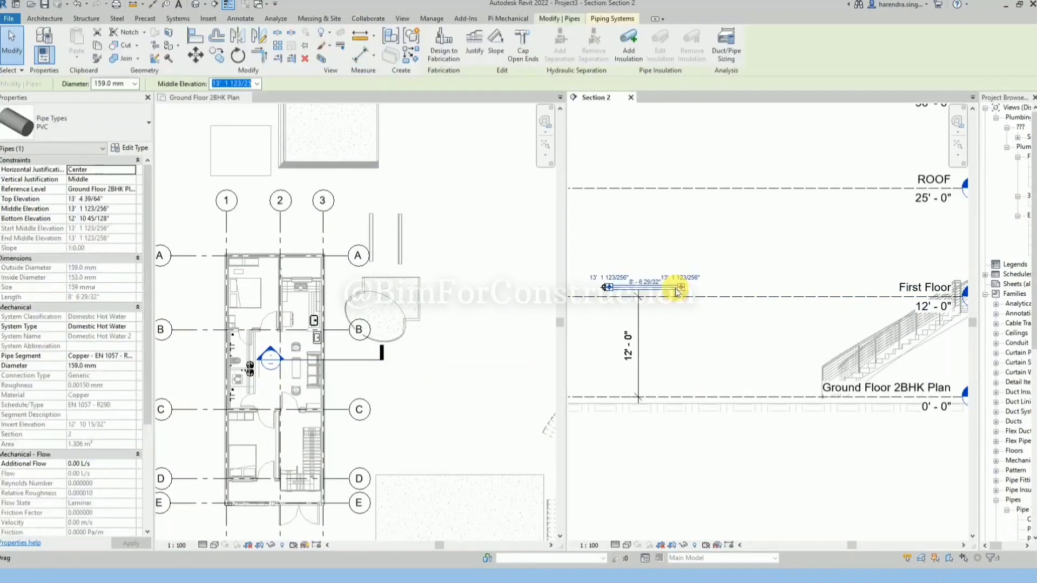
{"action": "key", "text": "p"}
{"action": "key", "text": "i"}
{"action": "left_click", "coordinate": [661, 304]}
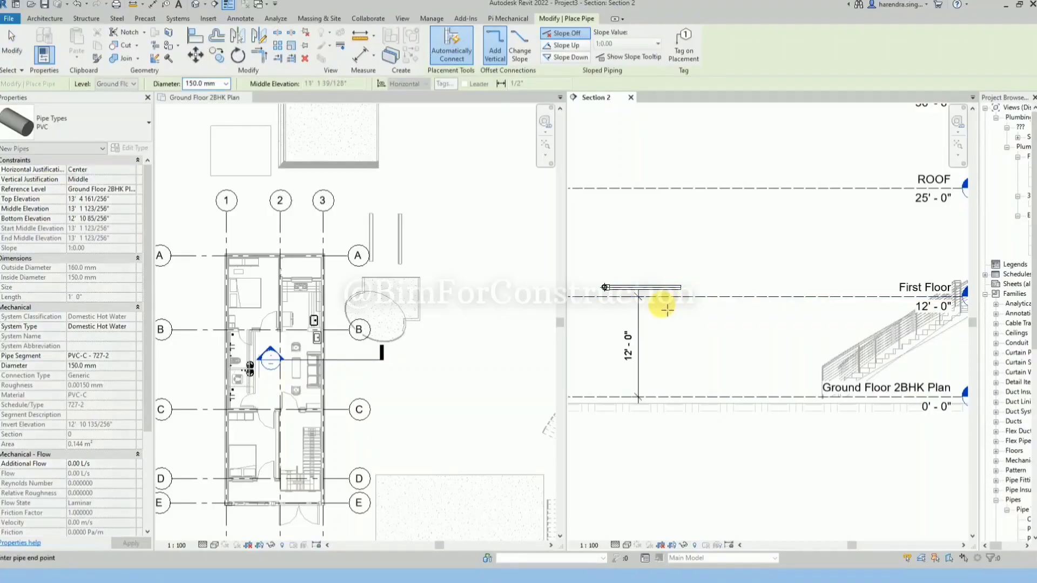
{"action": "left_click", "coordinate": [746, 304]}
{"action": "key", "text": "Escape"}
{"action": "key", "text": "Escape"}
{"action": "scroll", "coordinate": [380, 320], "scroll_direction": "down", "scroll_amount": 3}
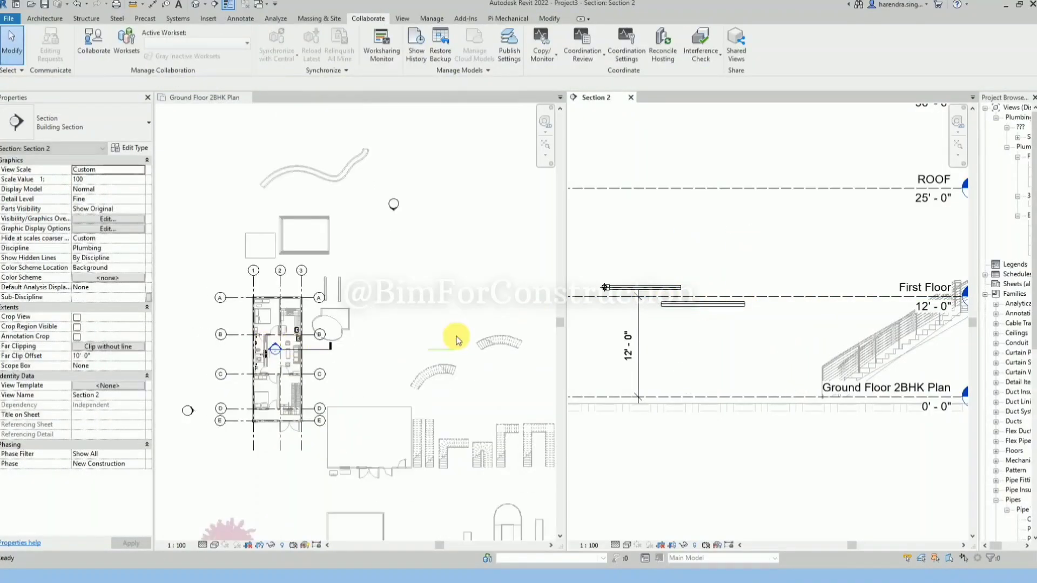
{"action": "scroll", "coordinate": [489, 336], "scroll_direction": "up", "scroll_amount": 2}
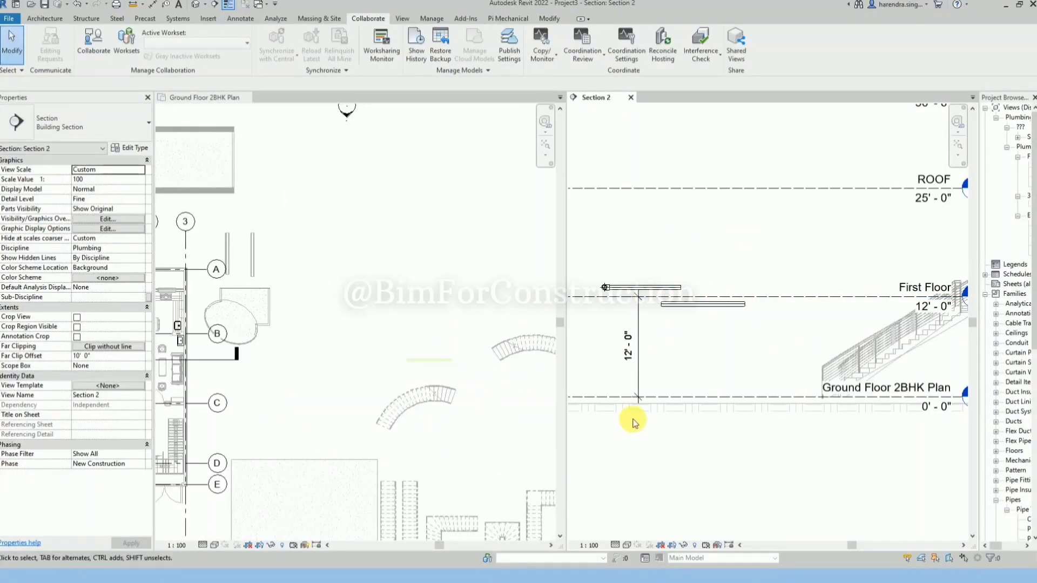
- Draw detail lines in Section 2 rising 11' from the Ground Floor level and continuing horizontally across the new pipe
{"action": "left_click", "coordinate": [710, 304]}
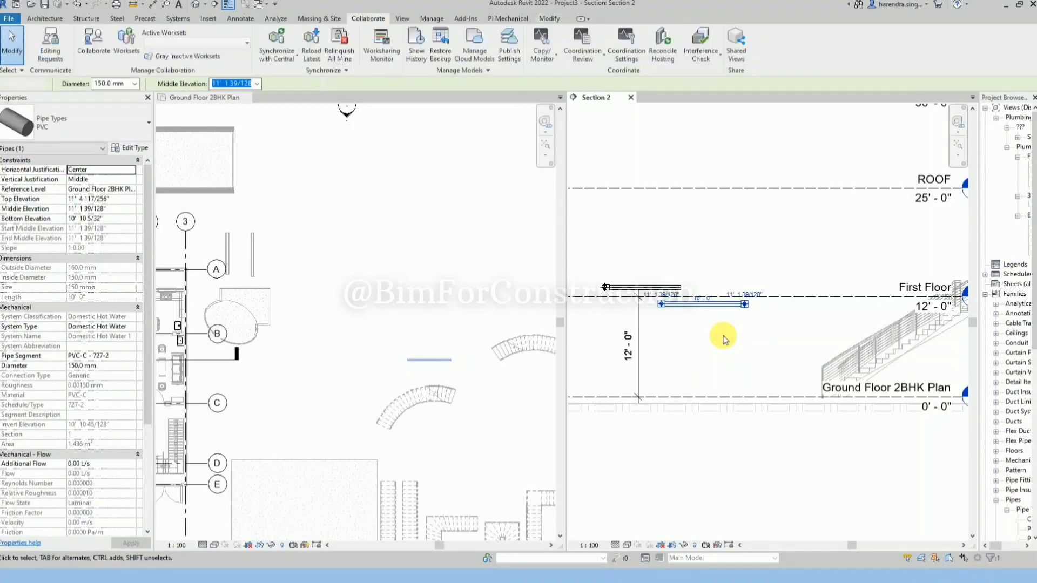
{"action": "key", "text": "Escape"}
{"action": "key", "text": "d"}
{"action": "key", "text": "l"}
{"action": "left_click", "coordinate": [676, 396]}
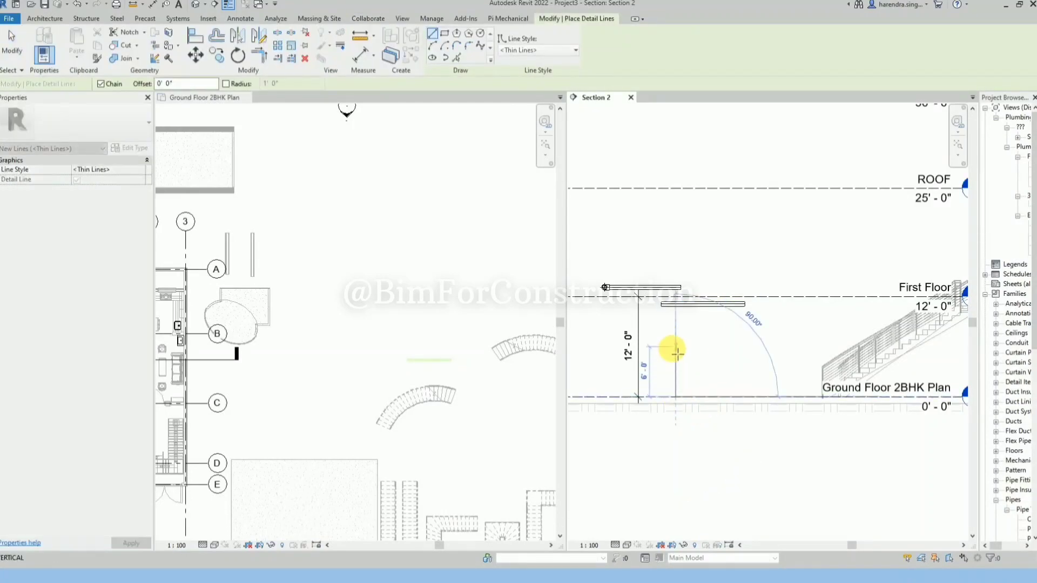
{"action": "type", "text": "11"}
{"action": "key", "text": "Return"}
{"action": "scroll", "coordinate": [688, 330], "scroll_direction": "up", "scroll_amount": 3}
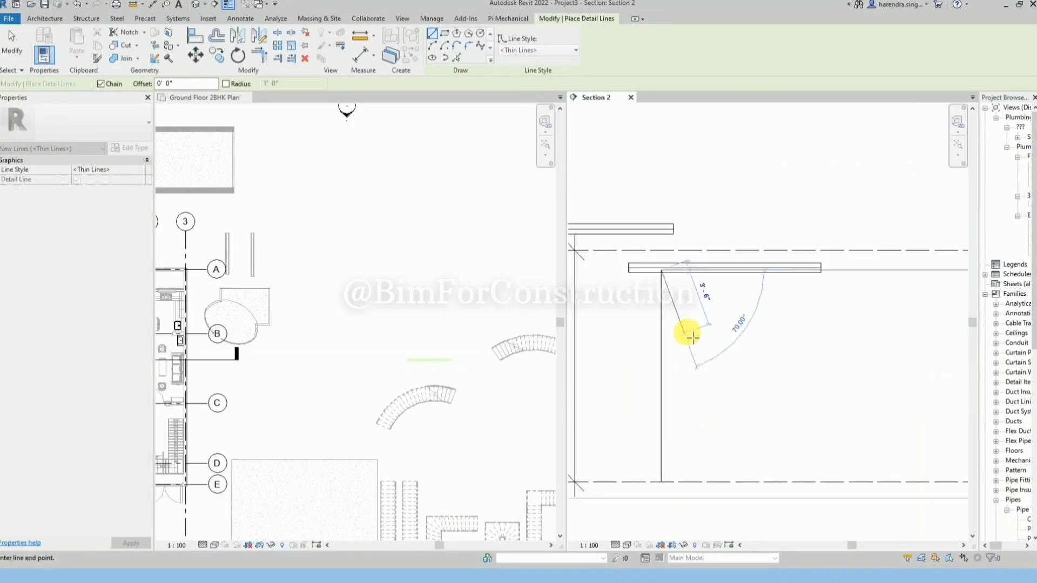
{"action": "left_click", "coordinate": [871, 271]}
{"action": "key", "text": "Escape"}
{"action": "key", "text": "Escape"}
- Raise the new pipe above the 11' detail line and review the Top settings in the plan's view range
{"action": "left_click", "coordinate": [655, 267]}
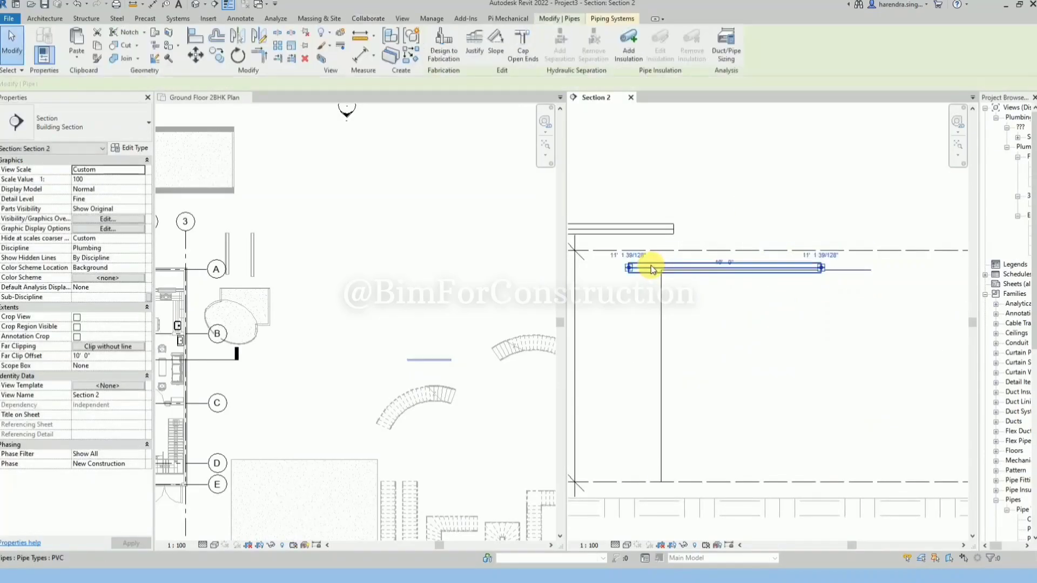
{"action": "key", "text": "Escape"}
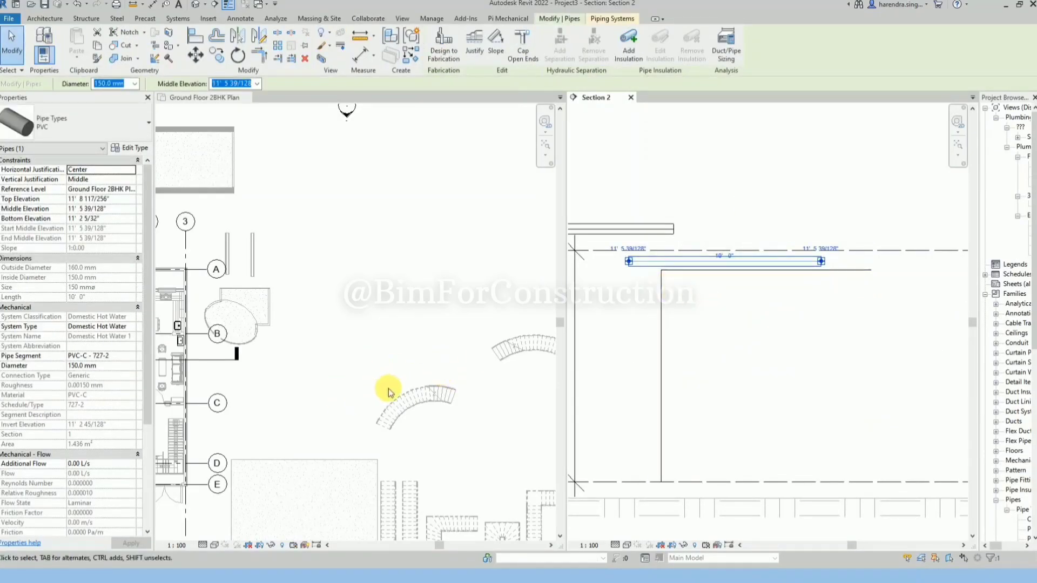
{"action": "left_click", "coordinate": [323, 373]}
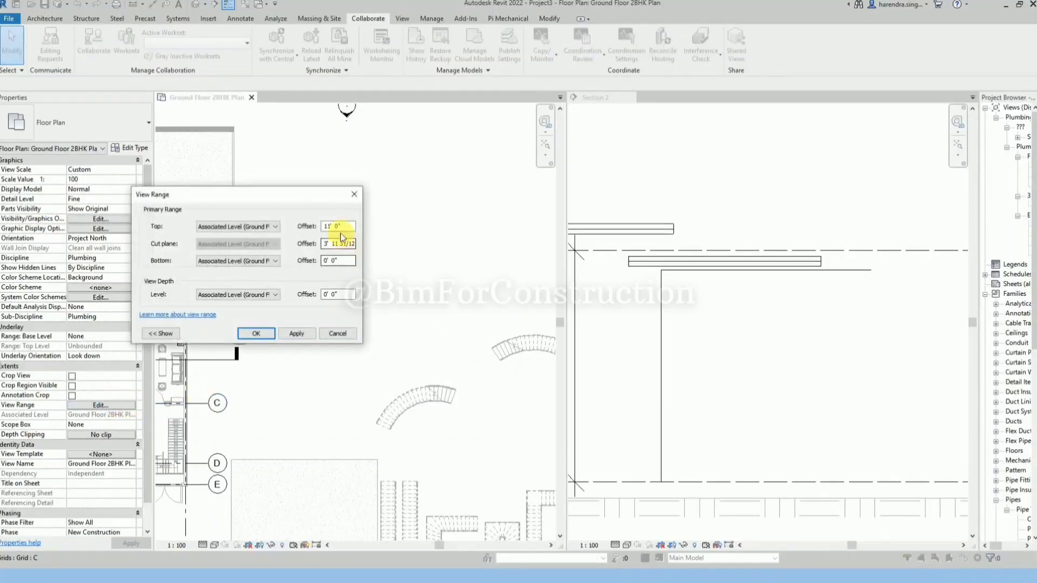
{"action": "left_click", "coordinate": [254, 230]}
{"action": "left_click", "coordinate": [256, 234]}
{"action": "left_click", "coordinate": [354, 194]}
- Move the pipe below the 11' detail line to a middle elevation of about 8' 10" and check it in the plan
{"action": "left_click", "coordinate": [694, 265]}
{"action": "left_click", "coordinate": [695, 265]}
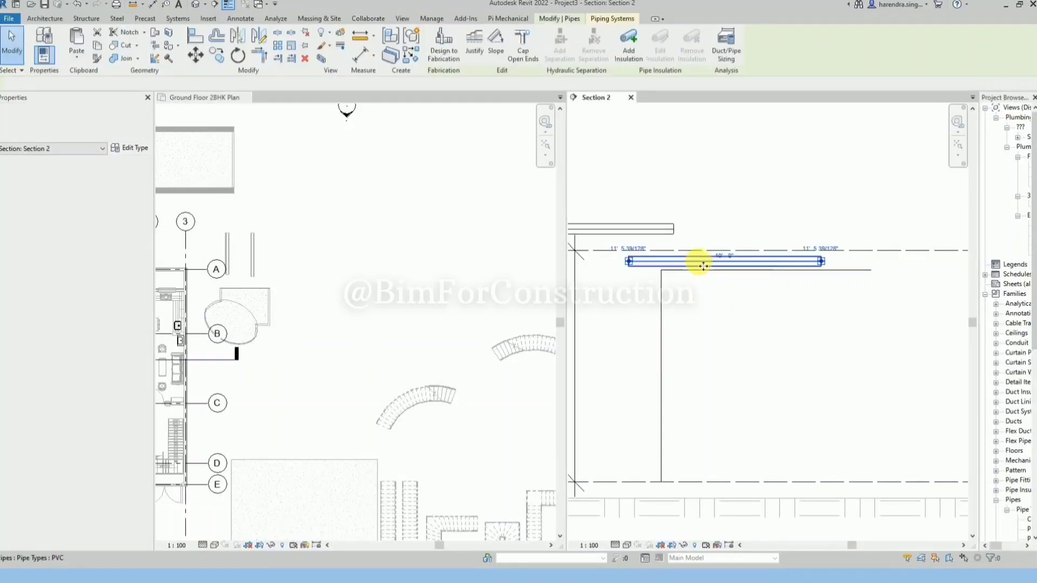
{"action": "left_click_drag", "start_coordinate": [695, 263], "coordinate": [748, 313]}
{"action": "scroll", "coordinate": [463, 370], "scroll_direction": "up", "scroll_amount": 3}
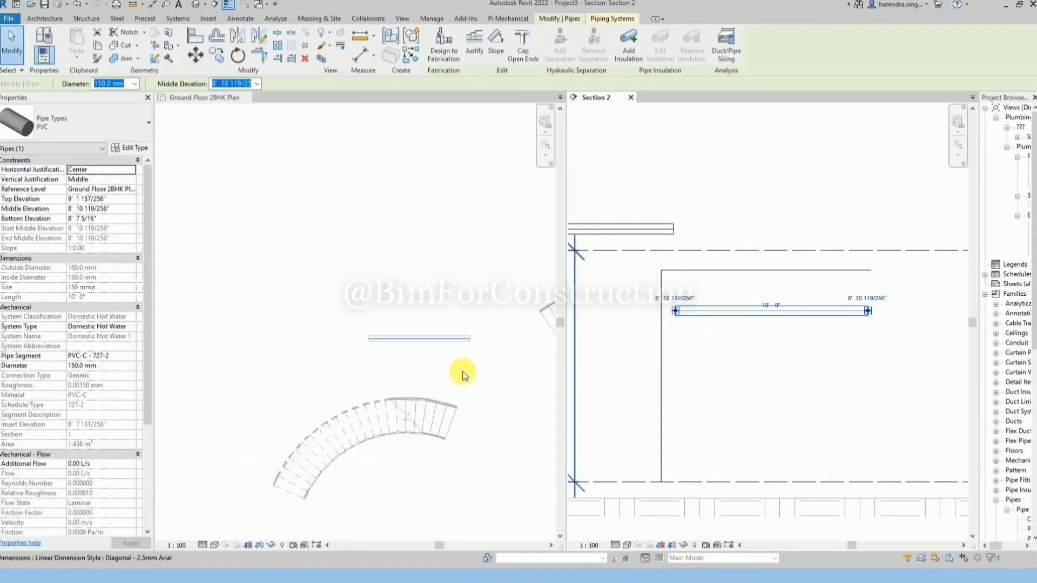
{"action": "left_click", "coordinate": [478, 351]}
{"action": "scroll", "coordinate": [411, 351], "scroll_direction": "down", "scroll_amount": 5}
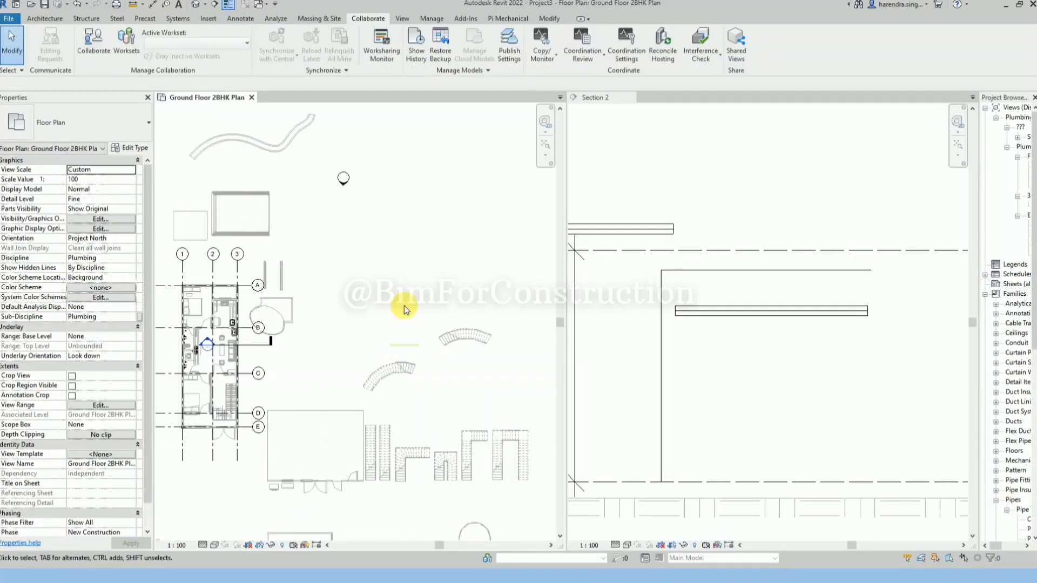
- Turn off Halftone for the Pipes category in the Ground Floor 2BHK Plan's visibility/graphic overrides
{"action": "key", "text": "v"}
{"action": "key", "text": "v"}
{"action": "left_click", "coordinate": [541, 313]}
{"action": "key", "text": "p"}
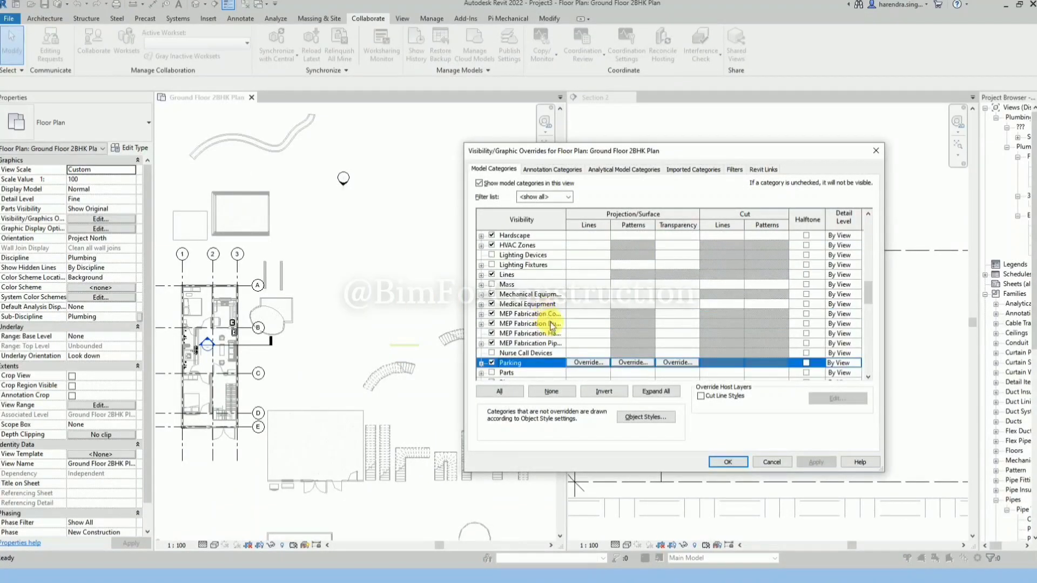
{"action": "scroll", "coordinate": [551, 326], "scroll_direction": "down", "scroll_amount": 3}
{"action": "left_click", "coordinate": [806, 362]}
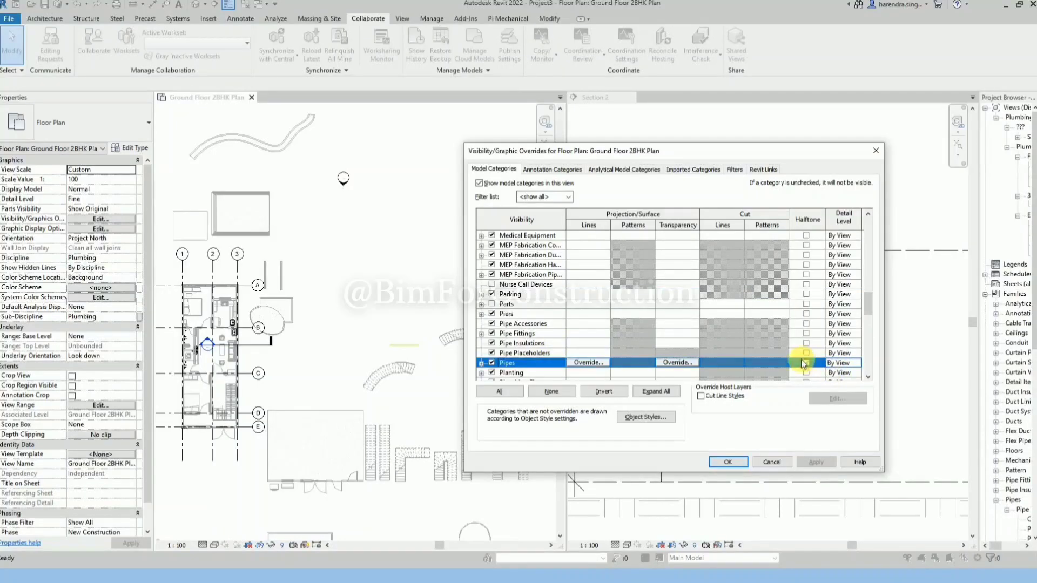
{"action": "left_click", "coordinate": [728, 462]}
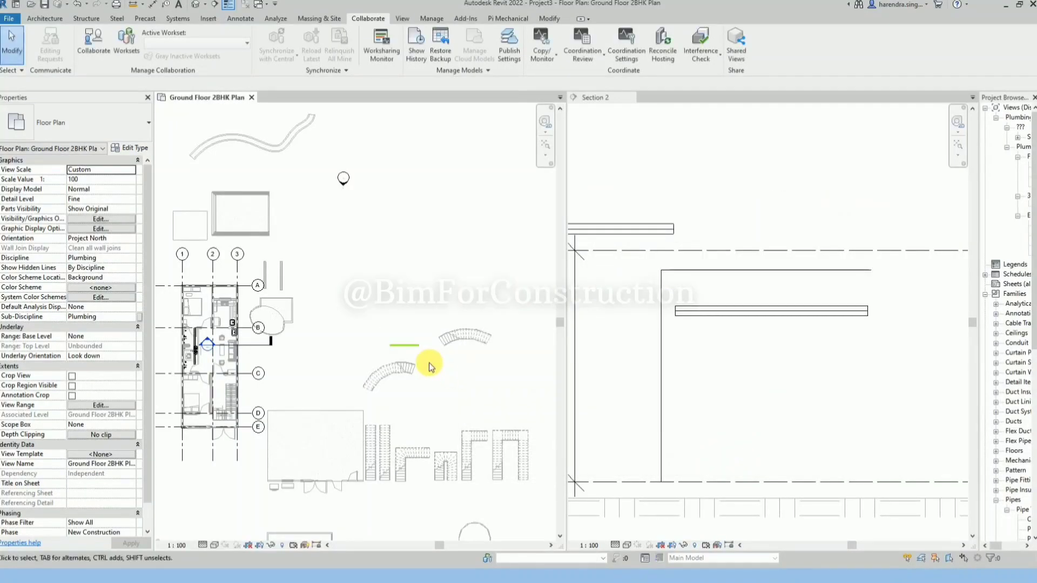
{"action": "scroll", "coordinate": [429, 367], "scroll_direction": "up", "scroll_amount": 3}
{"action": "scroll", "coordinate": [510, 350], "scroll_direction": "down", "scroll_amount": 2}
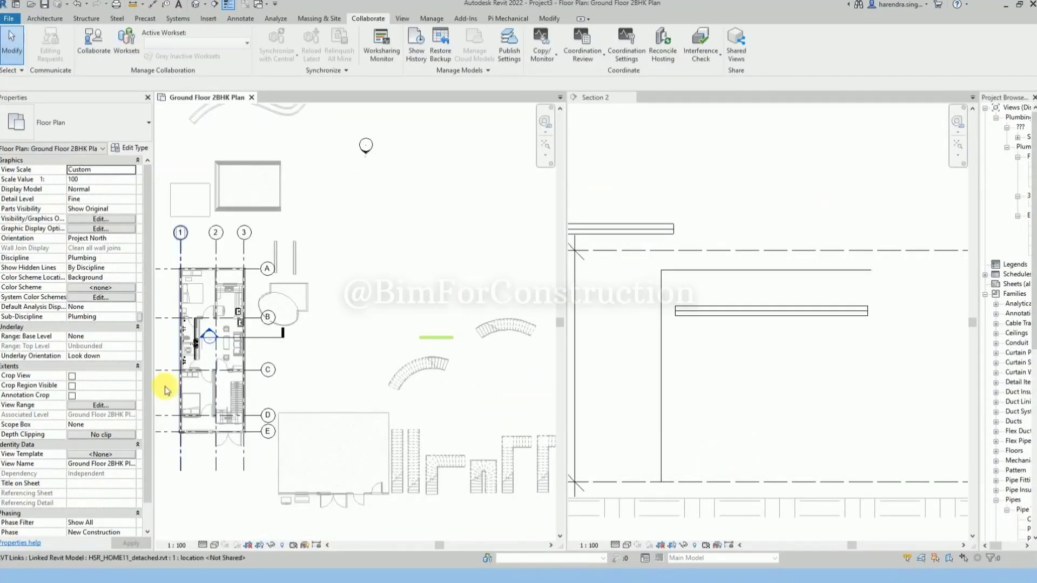
- Show the views as tabs to inspect the pipe in the Ground Floor 2BHK Plan, and tile them side by side again
{"action": "key", "text": "t"}
{"action": "key", "text": "w"}
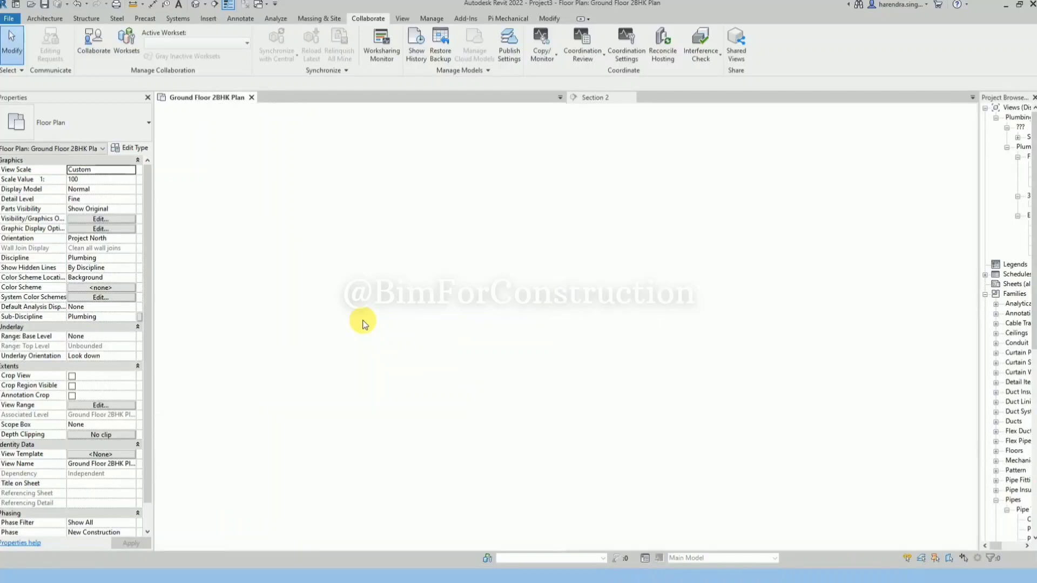
{"action": "scroll", "coordinate": [203, 385], "scroll_direction": "up", "scroll_amount": 3}
{"action": "scroll", "coordinate": [767, 370], "scroll_direction": "down", "scroll_amount": 1}
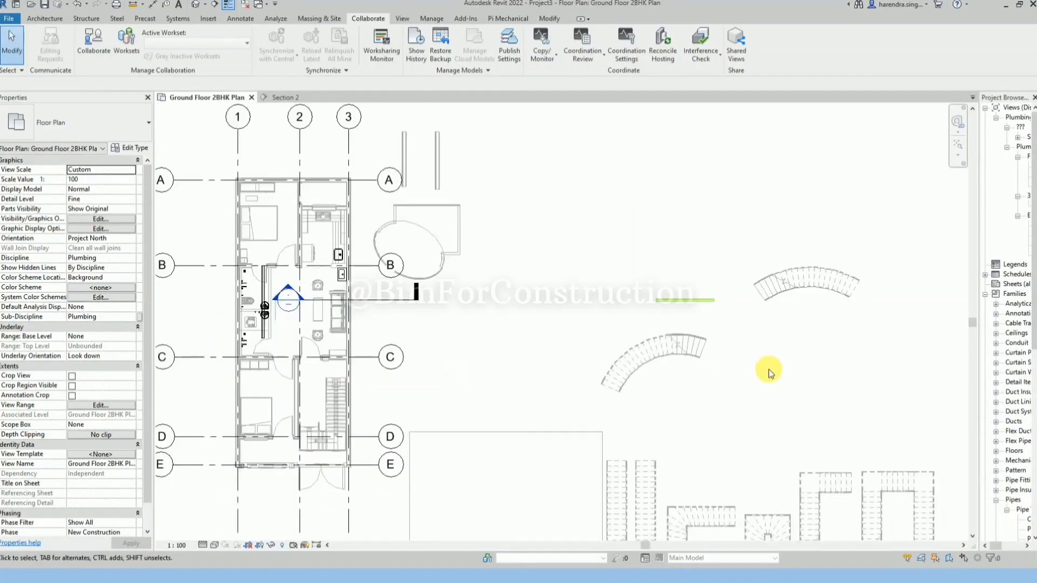
{"action": "scroll", "coordinate": [346, 382], "scroll_direction": "up", "scroll_amount": 1}
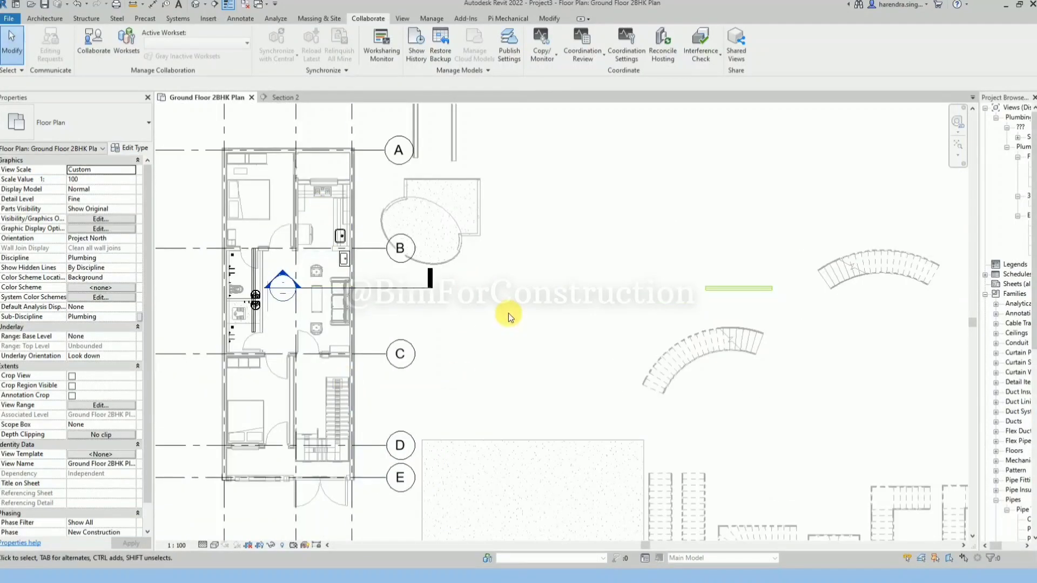
{"action": "key", "text": "w"}
{"action": "key", "text": "t"}
{"action": "scroll", "coordinate": [349, 333], "scroll_direction": "down", "scroll_amount": 4}
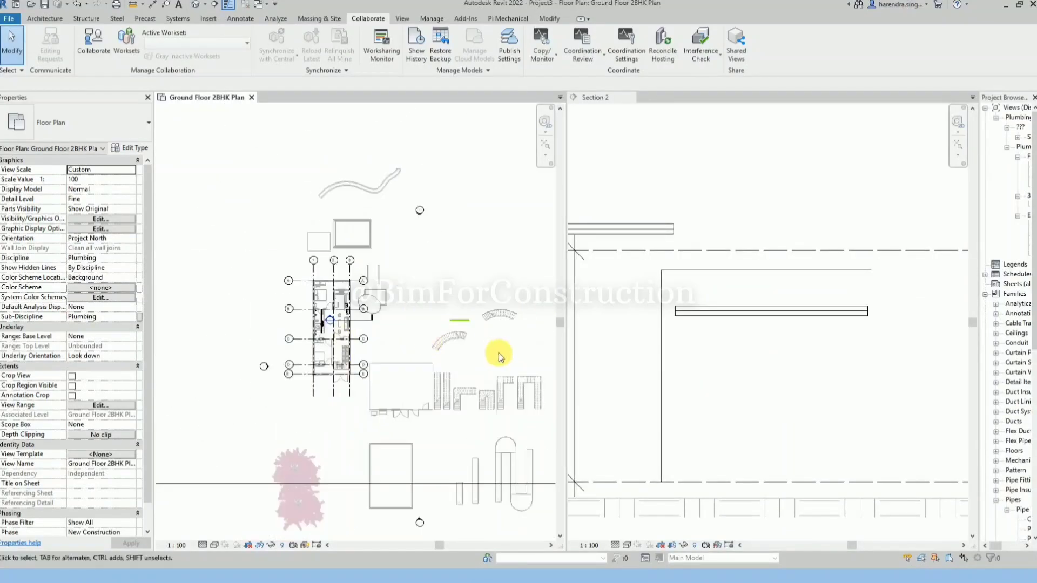
- Copy the pipe under the 11' detail line to a position below the Ground Floor level in Section 2
{"action": "scroll", "coordinate": [679, 232], "scroll_direction": "down", "scroll_amount": 3}
{"action": "scroll", "coordinate": [735, 296], "scroll_direction": "up", "scroll_amount": 1}
{"action": "left_click", "coordinate": [729, 320]}
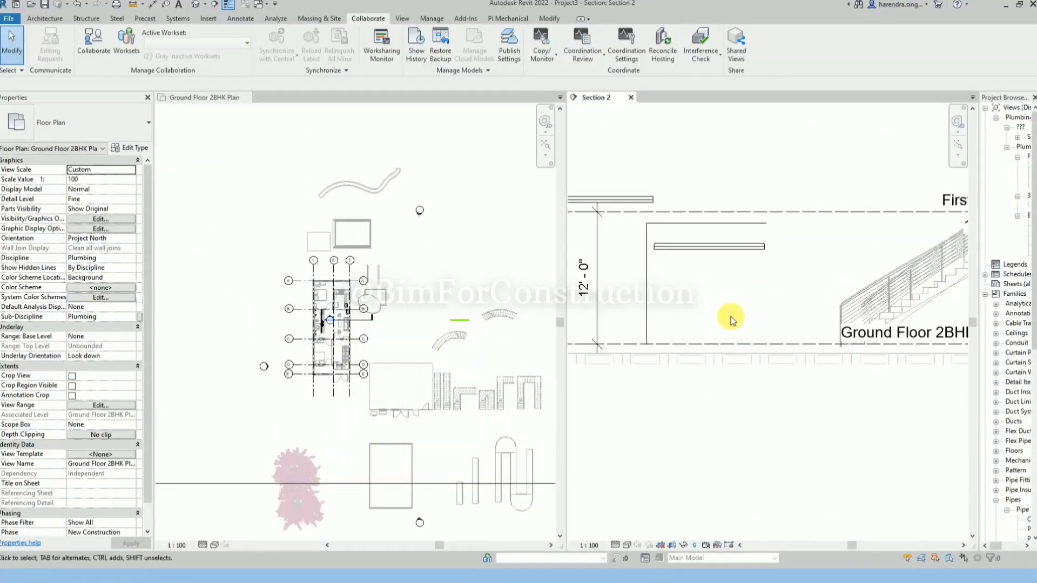
{"action": "left_click", "coordinate": [685, 246]}
{"action": "key", "text": "c"}
{"action": "key", "text": "o"}
{"action": "left_click", "coordinate": [705, 229]}
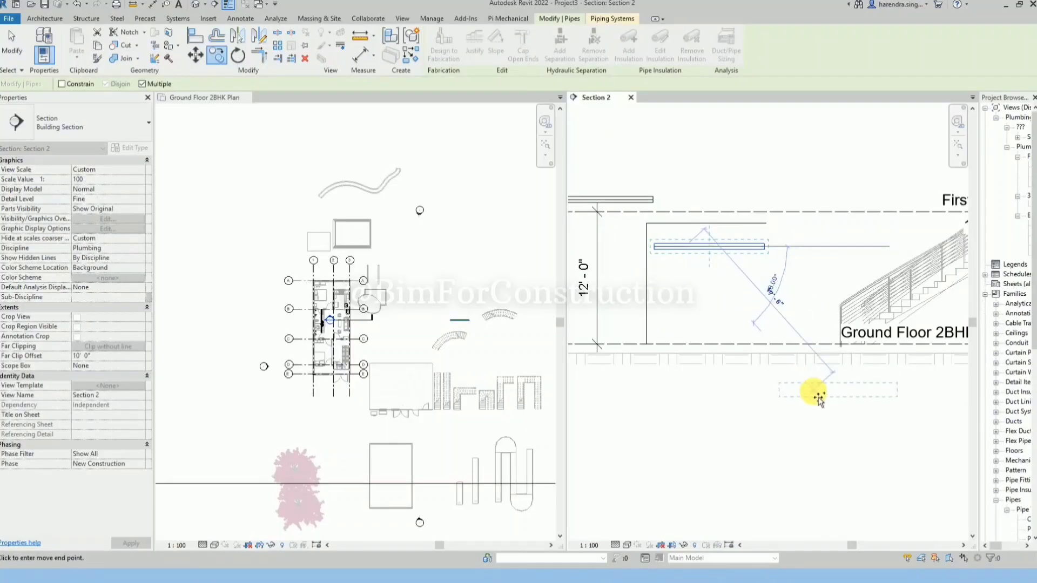
{"action": "left_click", "coordinate": [819, 398]}
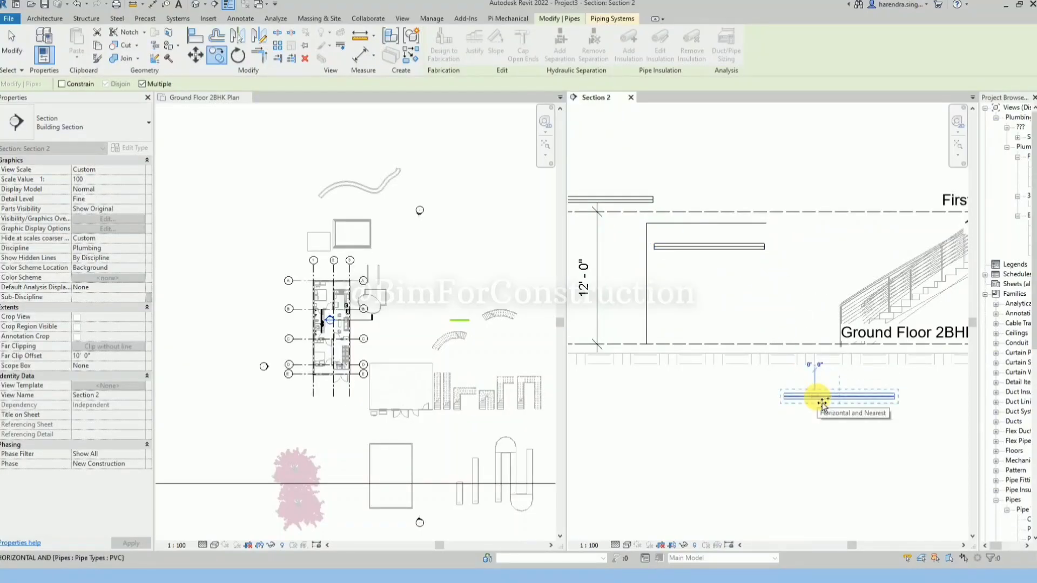
- Undo the pipe copy placed below the Ground Floor level in Section 2 and leave the Copy command
{"action": "key", "text": "ctrl"}
{"action": "key", "text": "Escape"}
{"action": "key", "text": "Escape"}
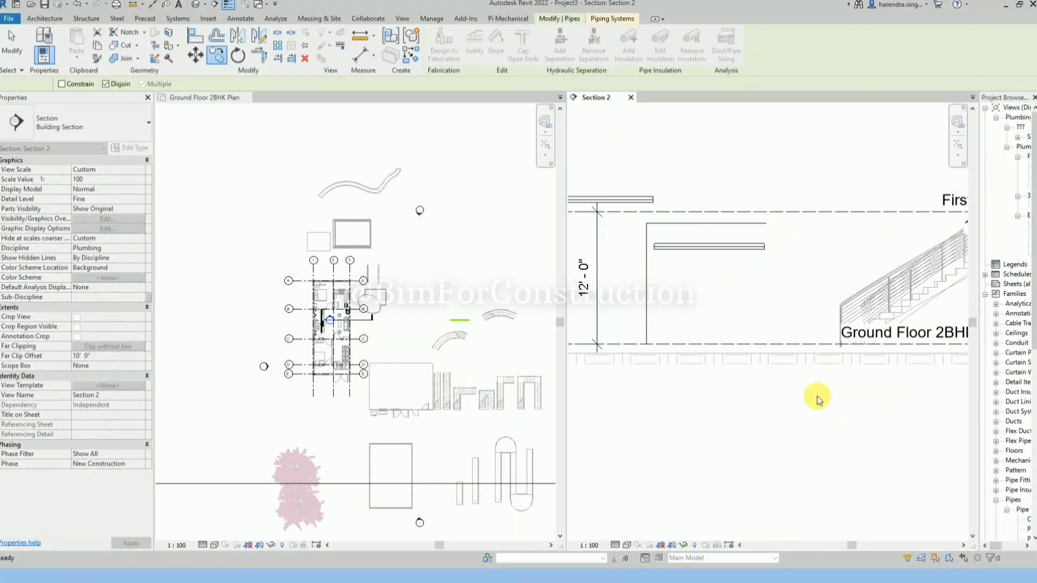
- Copy the pipe in the Ground Floor 2BHK Plan about 14' away, to the space between the two curved stairs
{"action": "scroll", "coordinate": [462, 323], "scroll_direction": "up", "scroll_amount": 5}
{"action": "left_click", "coordinate": [452, 317]}
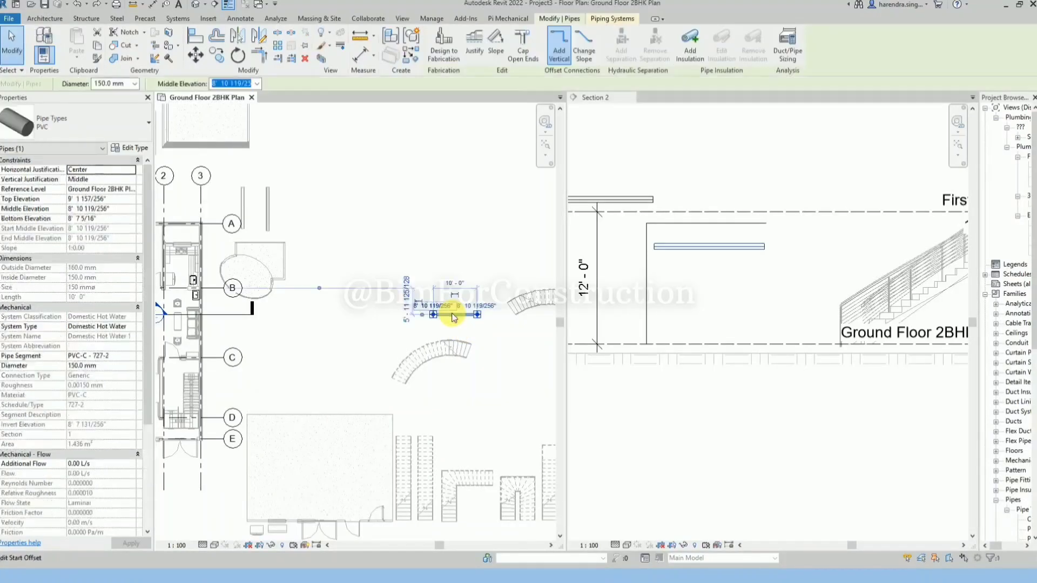
{"action": "key", "text": "c"}
{"action": "key", "text": "c"}
{"action": "left_click", "coordinate": [452, 312]}
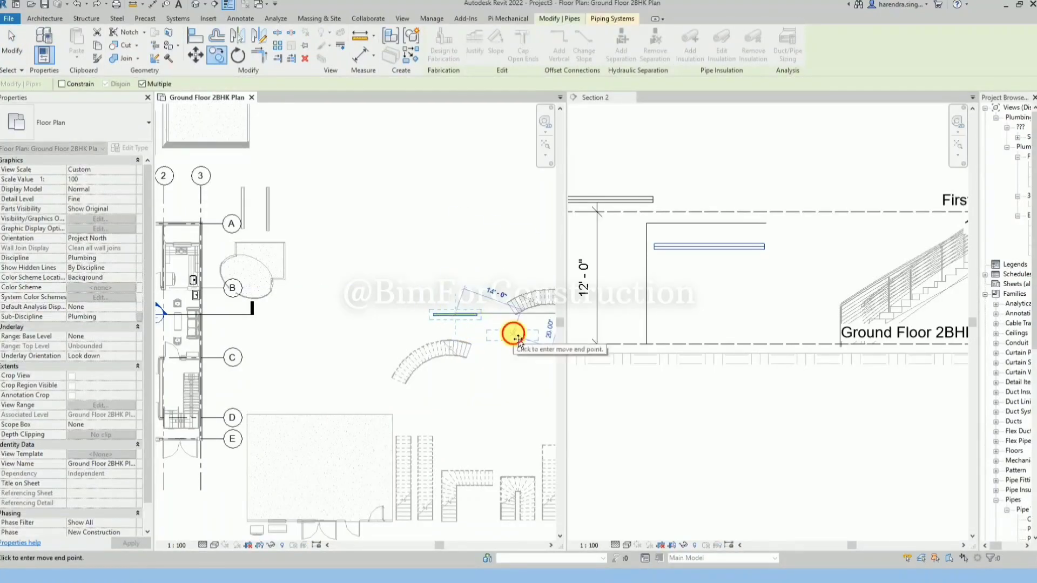
{"action": "left_click", "coordinate": [519, 339]}
{"action": "key", "text": "Escape"}
{"action": "key", "text": "Escape"}
{"action": "scroll", "coordinate": [308, 311], "scroll_direction": "down", "scroll_amount": 3}
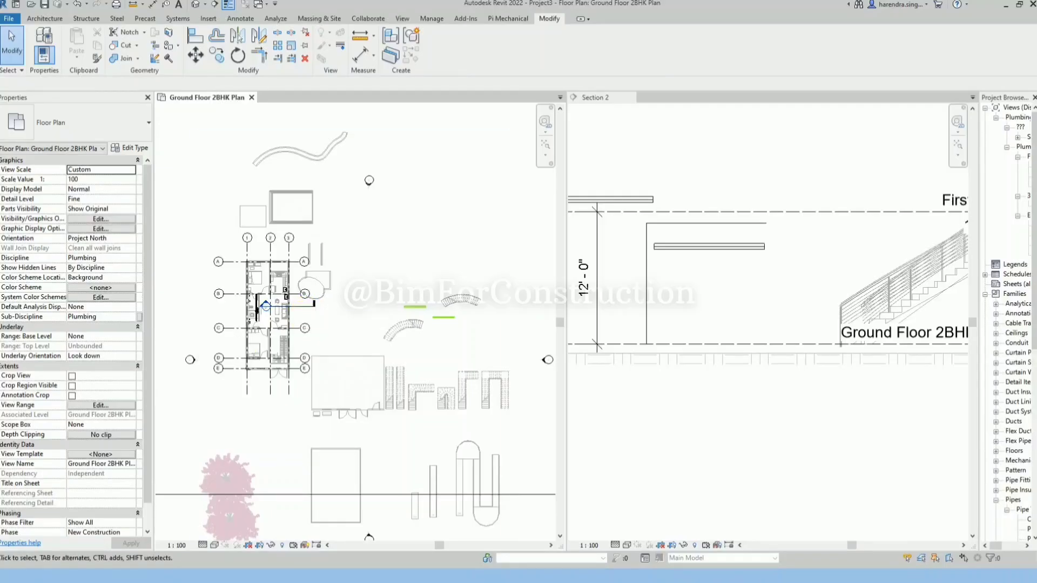
- Set the View Depth offset in the Ground Floor 2BHK Plan's view range to -3'
{"action": "scroll", "coordinate": [447, 327], "scroll_direction": "up", "scroll_amount": 3}
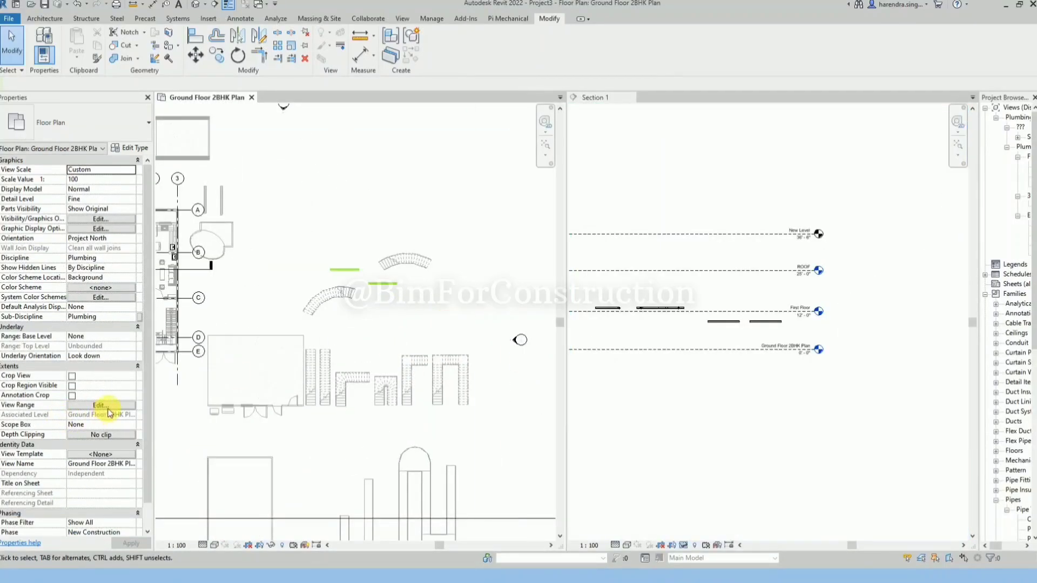
{"action": "left_click", "coordinate": [100, 406]}
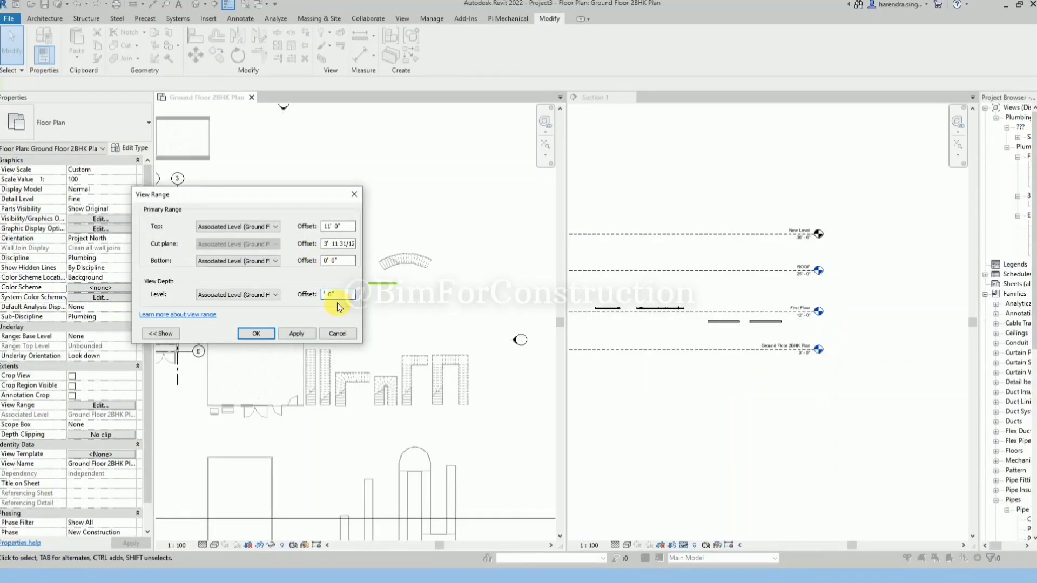
{"action": "type", "text": "-3"}
{"action": "key", "text": "Return"}
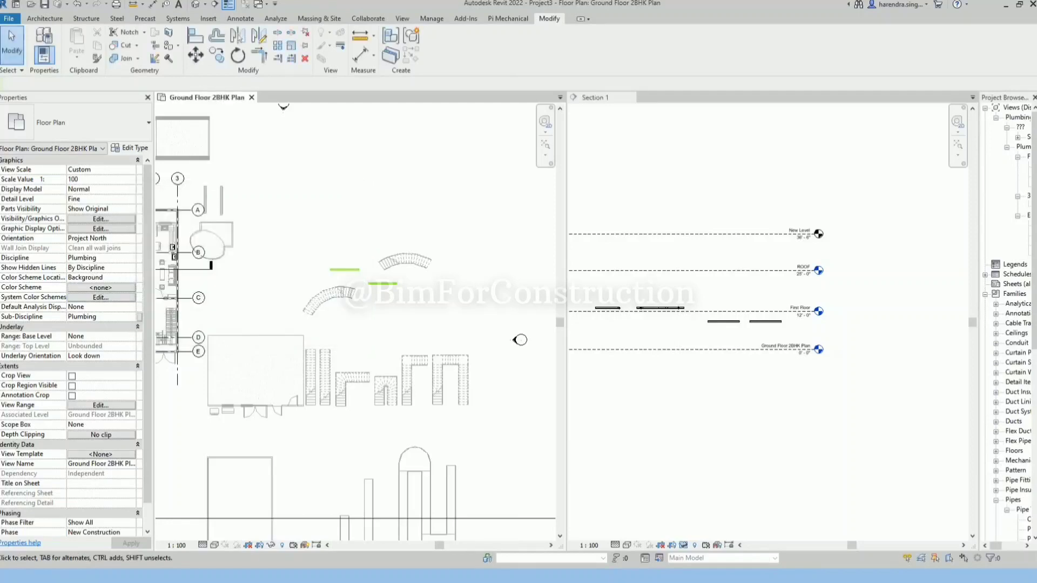
- Draw a detail line 3' down from the Ground Floor level in Section 1, followed by a horizontal line from its lower end
{"action": "scroll", "coordinate": [744, 359], "scroll_direction": "up", "scroll_amount": 3}
{"action": "left_click", "coordinate": [747, 345]}
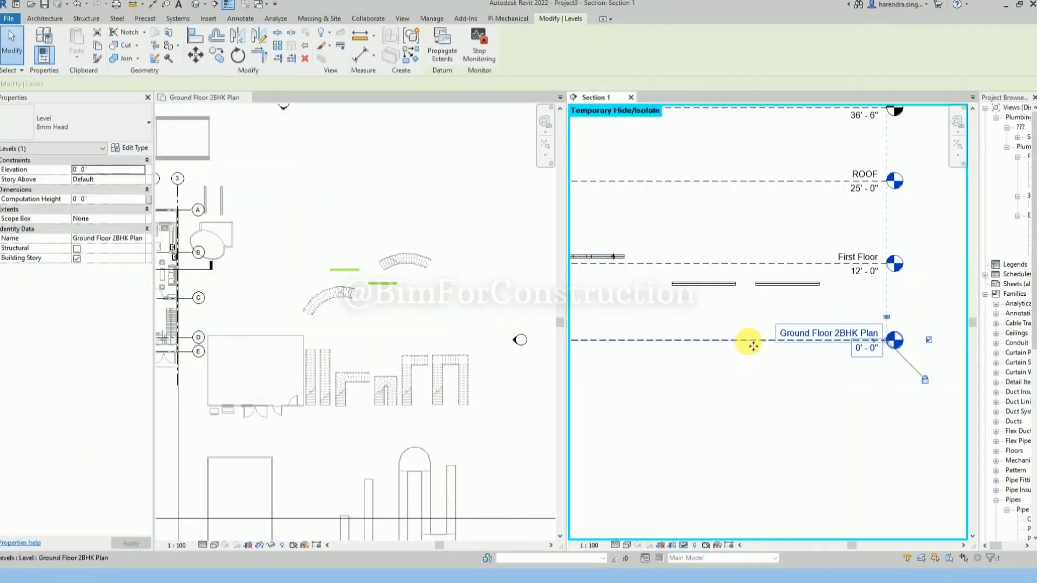
{"action": "key", "text": "d"}
{"action": "key", "text": "l"}
{"action": "scroll", "coordinate": [712, 344], "scroll_direction": "up", "scroll_amount": 2}
{"action": "left_click", "coordinate": [707, 339]}
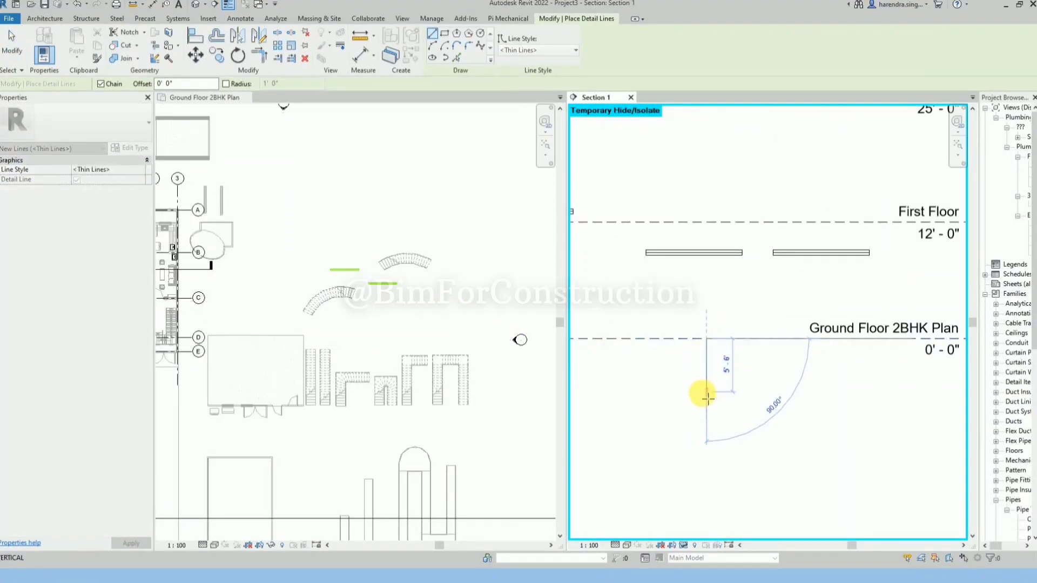
{"action": "type", "text": "3'"}
{"action": "key", "text": "Return"}
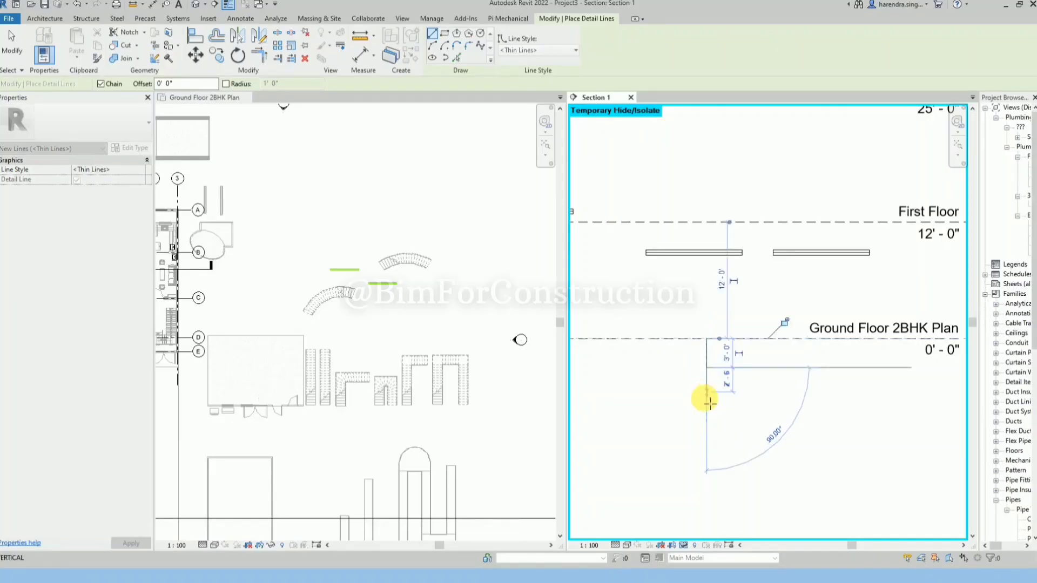
{"action": "left_click", "coordinate": [865, 369]}
{"action": "key", "text": "Escape"}
{"action": "key", "text": "Escape"}
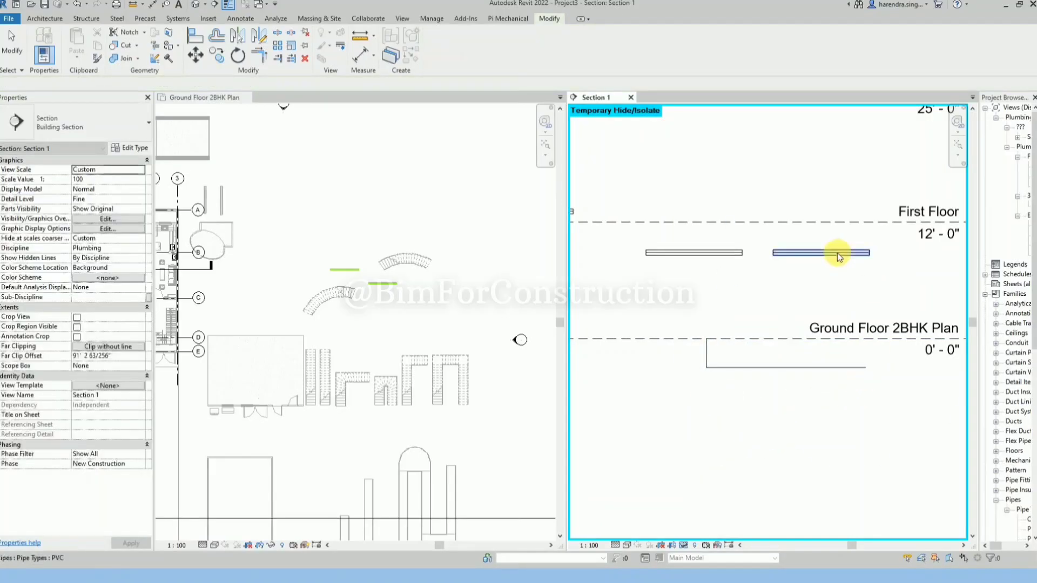
- Move the copied pipe in Section 1 below the 3' detail line, to a middle elevation of about -7' 11"
{"action": "left_click", "coordinate": [839, 254]}
{"action": "scroll", "coordinate": [384, 285], "scroll_direction": "up", "scroll_amount": 4}
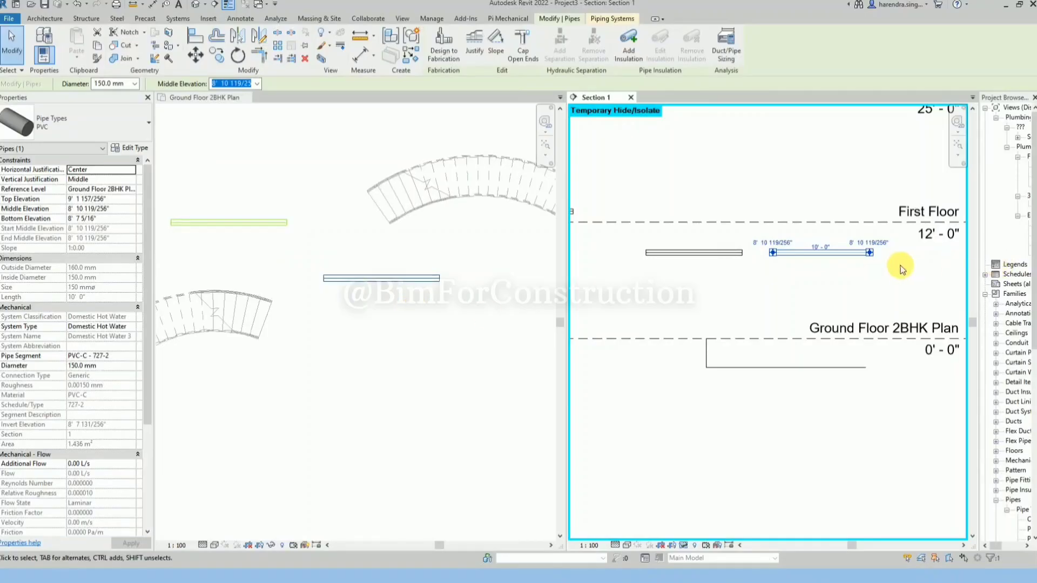
{"action": "left_click_drag", "start_coordinate": [840, 252], "coordinate": [817, 417]}
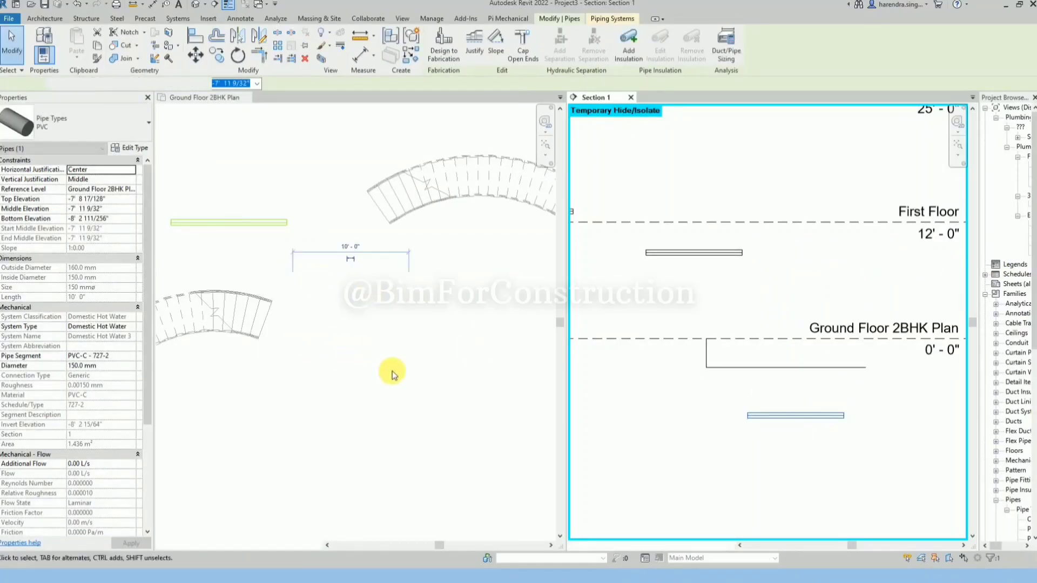
- Move the pipe between the Ground Floor level and the 3' detail line, to a middle elevation of about -1' 4"
{"action": "left_click_drag", "start_coordinate": [796, 420], "coordinate": [778, 357]}
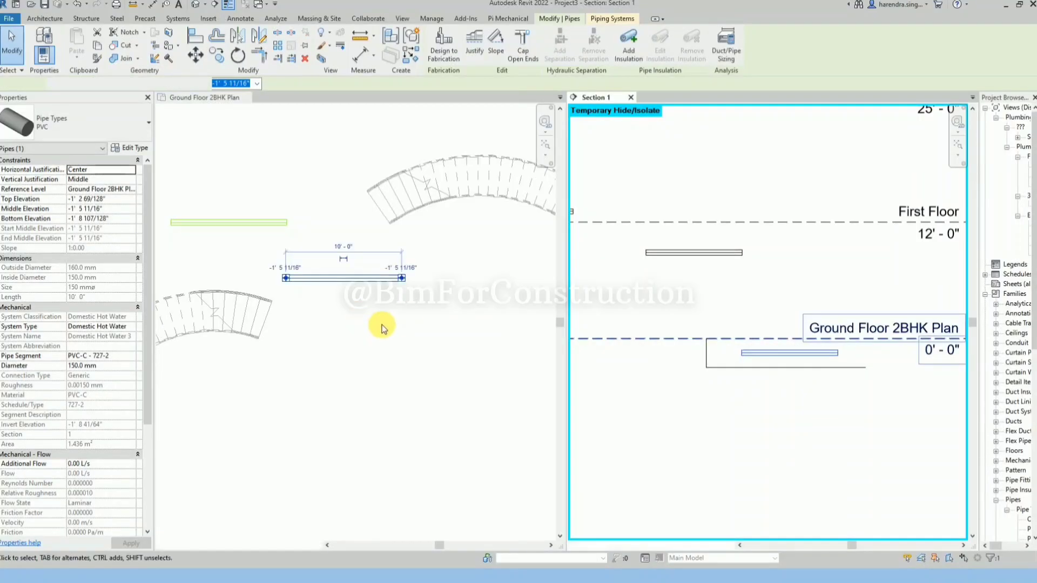
{"action": "left_click", "coordinate": [377, 323]}
{"action": "scroll", "coordinate": [314, 280], "scroll_direction": "up", "scroll_amount": 2}
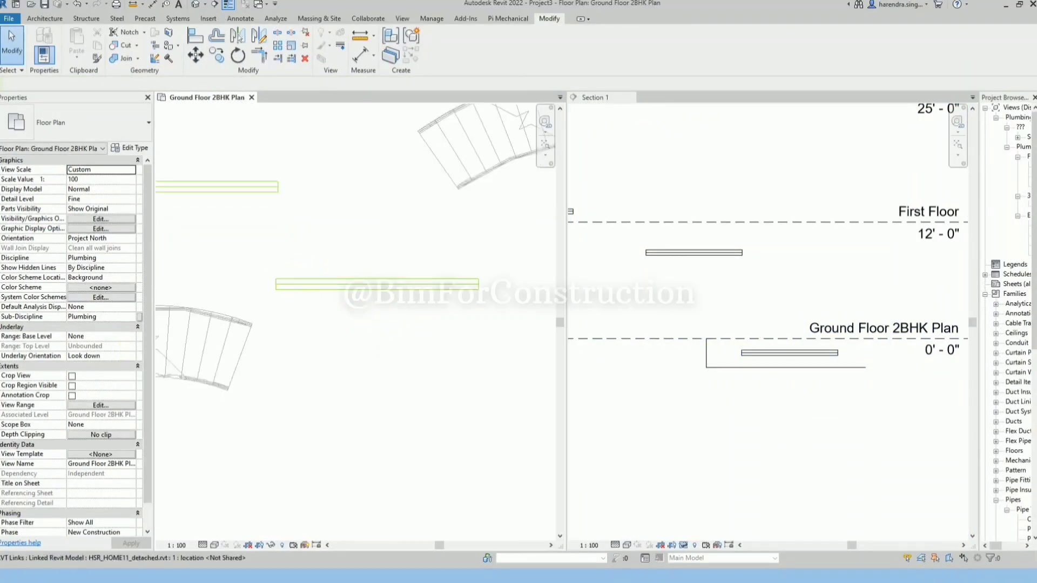
{"action": "scroll", "coordinate": [326, 320], "scroll_direction": "down", "scroll_amount": 2}
{"action": "left_click", "coordinate": [774, 361]}
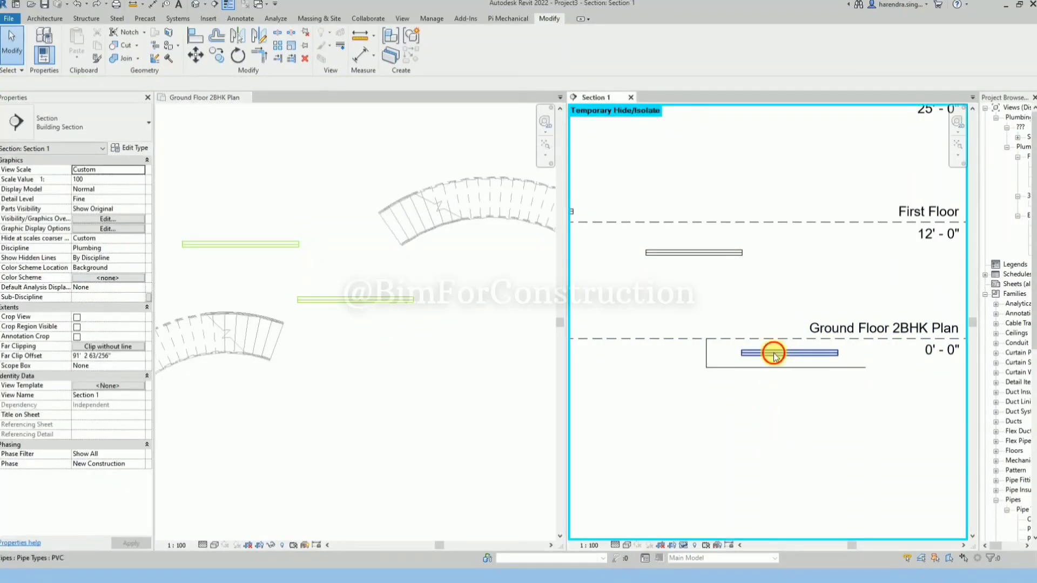
{"action": "left_click", "coordinate": [766, 354]}
{"action": "mouse_move", "coordinate": [765, 356]}
{"action": "left_mouse_down"}
{"action": "mouse_move", "coordinate": [759, 406]}
{"action": "mouse_move", "coordinate": [756, 353]}
{"action": "left_mouse_up"}
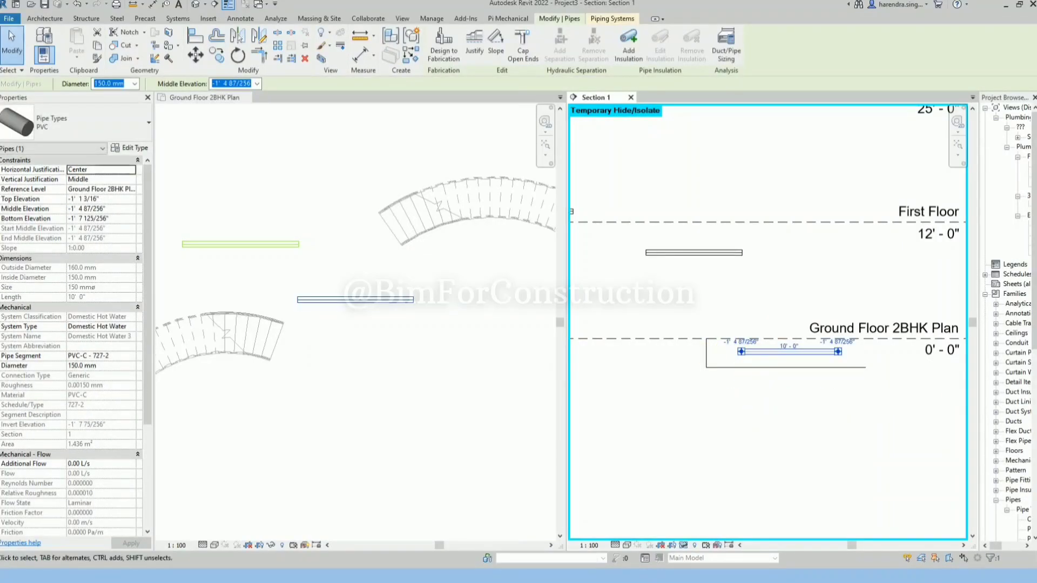
{"action": "left_click", "coordinate": [273, 462]}
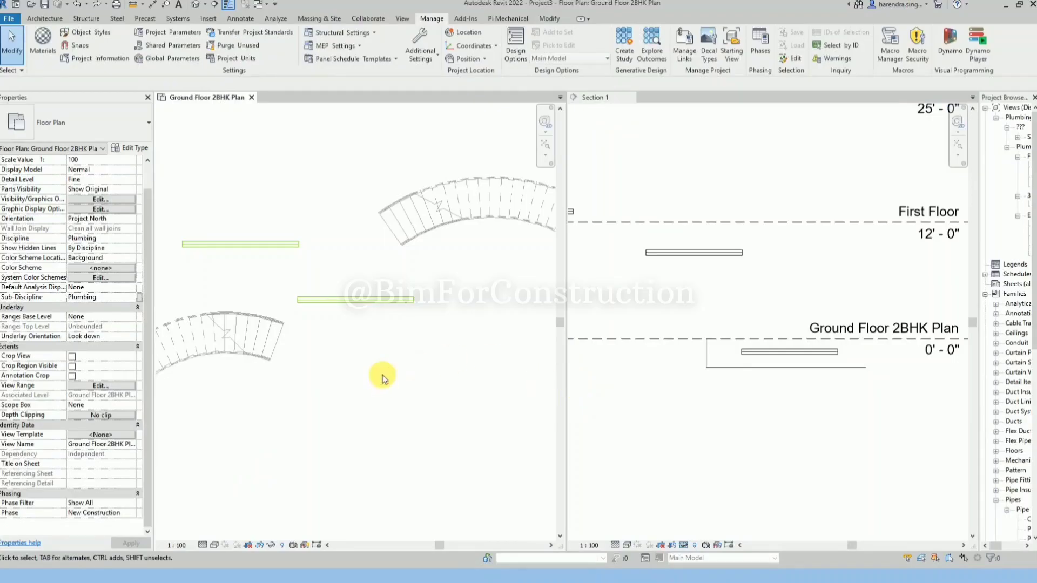
{"action": "left_click", "coordinate": [289, 327]}
{"action": "left_click", "coordinate": [348, 356]}
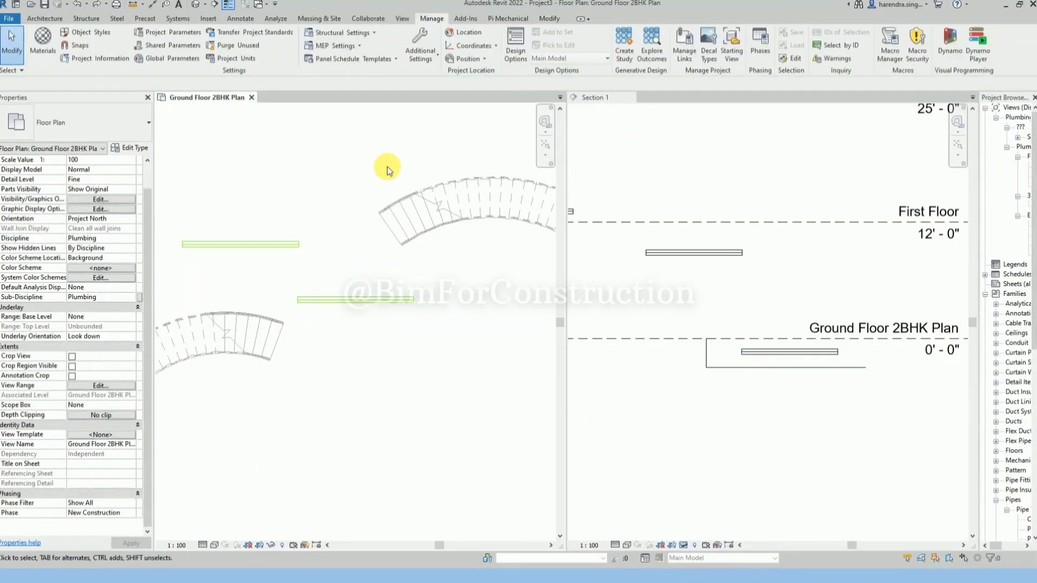
- Try turning off the visibility of the Domestic Cold Water and Domestic Hot Water filters in the plan
{"action": "key", "text": "v"}
{"action": "key", "text": "g"}
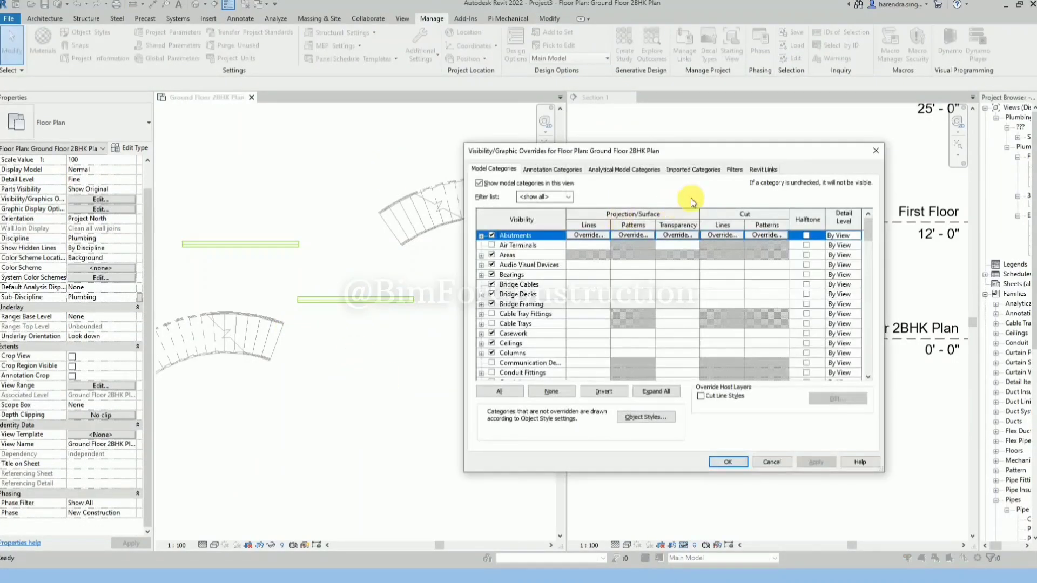
{"action": "left_click", "coordinate": [735, 169]}
{"action": "left_click", "coordinate": [610, 219]}
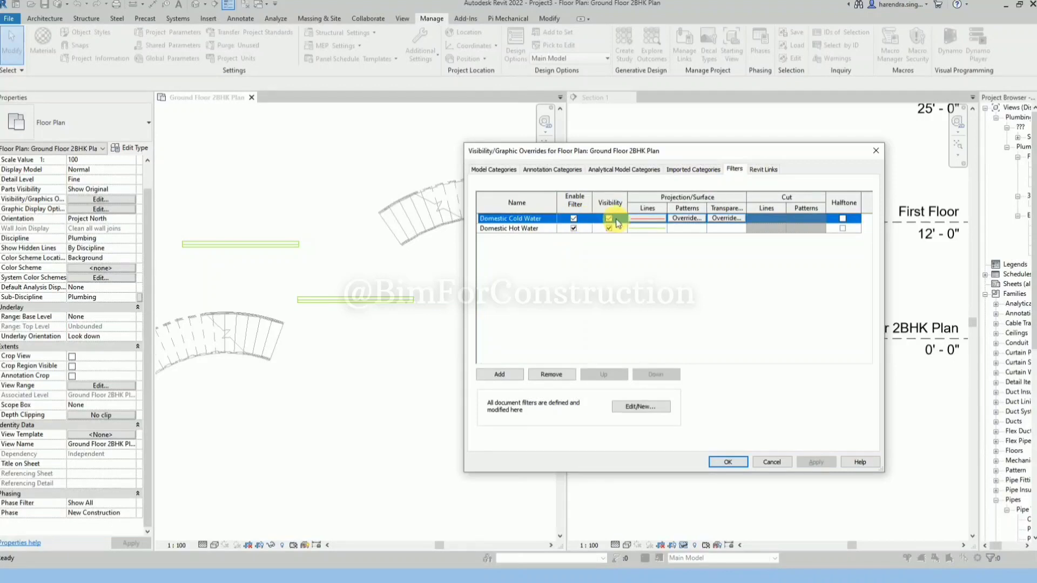
{"action": "left_click", "coordinate": [607, 228]}
{"action": "left_click", "coordinate": [724, 463]}
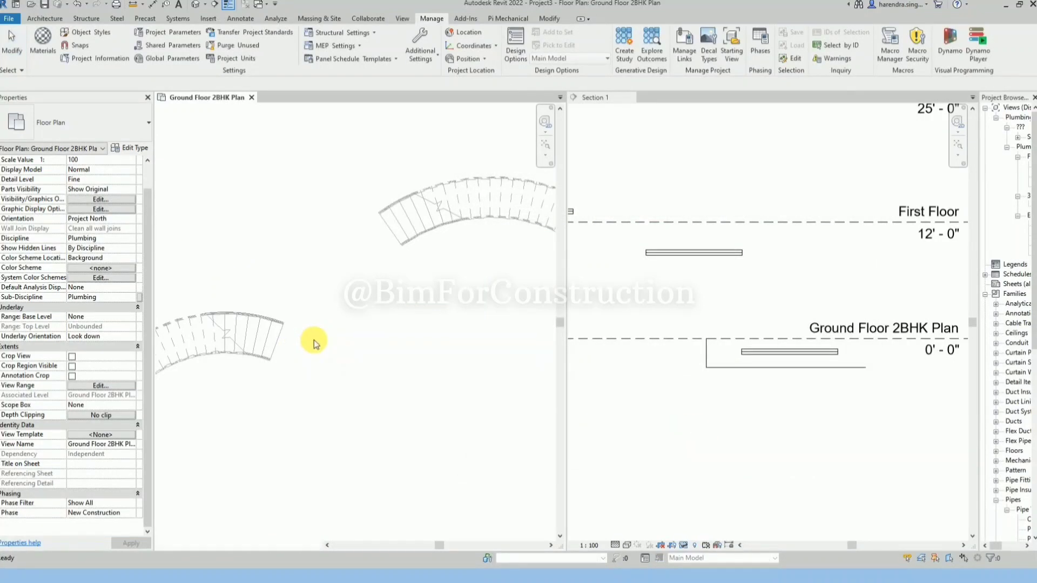
{"action": "key", "text": "ctrl+z"}
- Disable the Domestic Cold Water and Domestic Hot Water filters in the Ground Floor 2BHK Plan's graphic overrides
{"action": "key", "text": "v"}
{"action": "key", "text": "g"}
{"action": "left_click", "coordinate": [735, 170]}
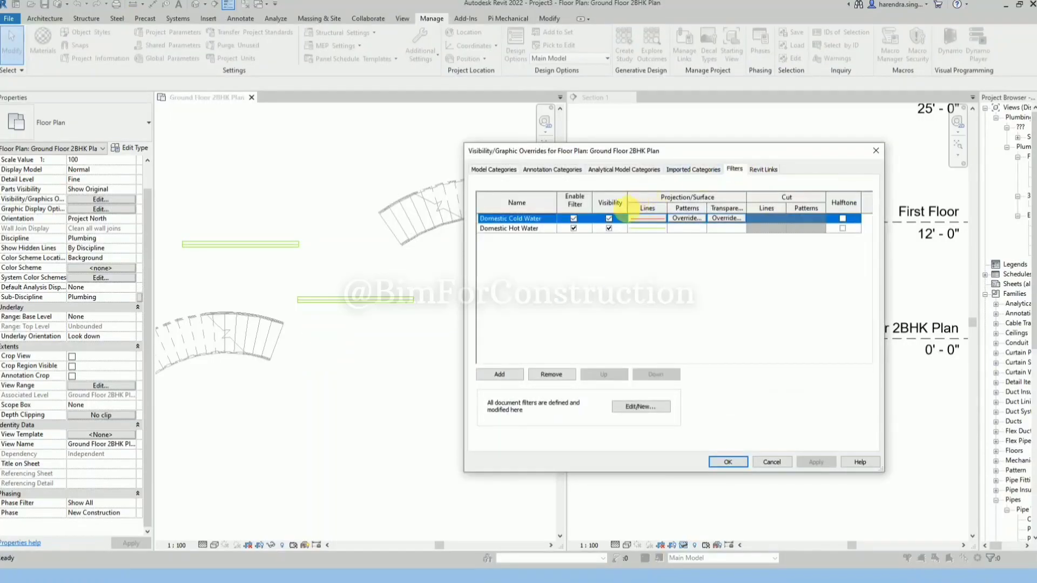
{"action": "left_click", "coordinate": [573, 219]}
{"action": "left_click", "coordinate": [728, 462]}
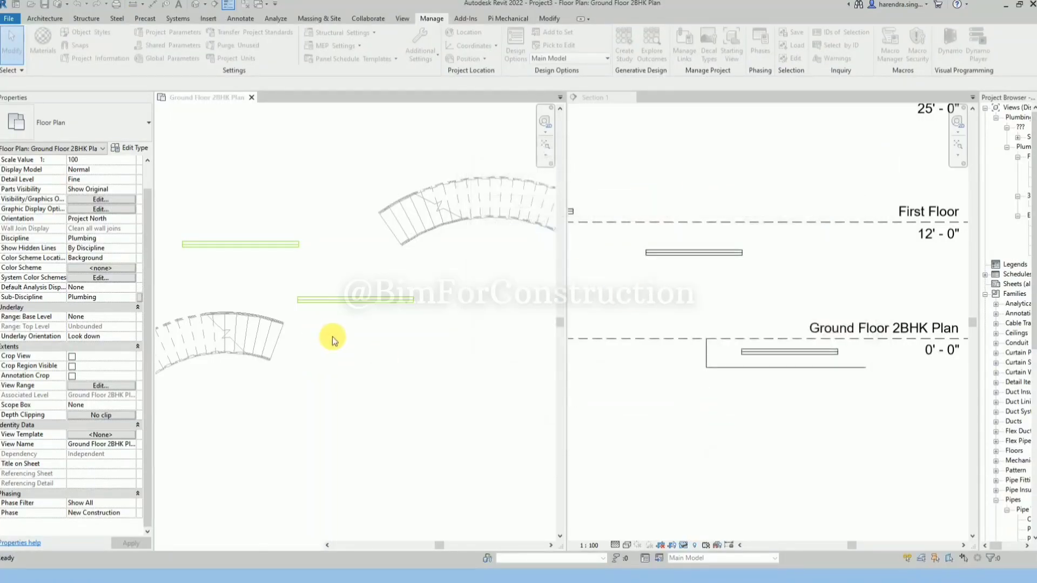
- Set the line pattern of the <Beyond> line style to Dash
{"action": "left_click", "coordinate": [420, 47]}
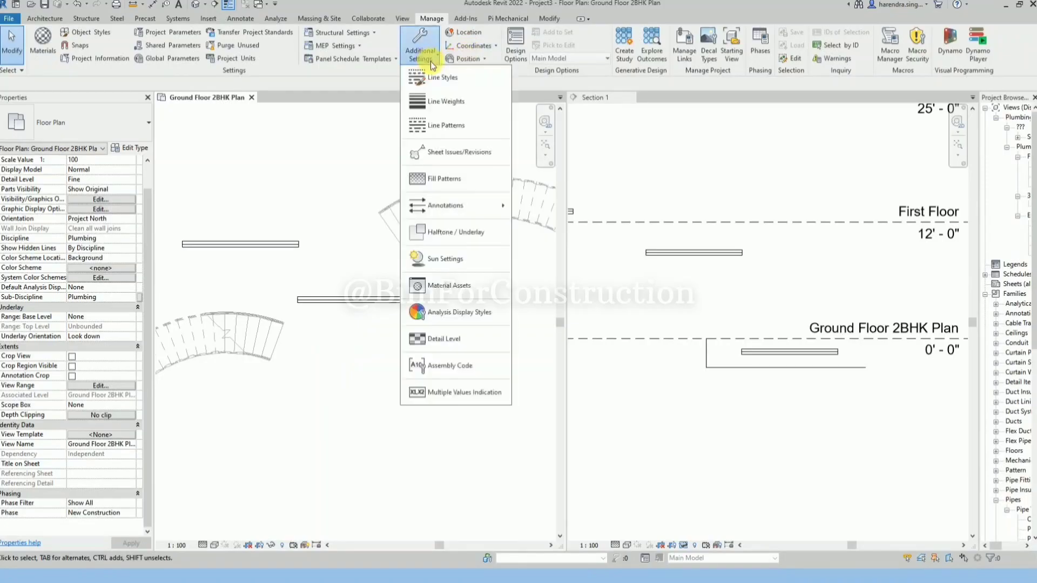
{"action": "left_click", "coordinate": [432, 101]}
{"action": "left_click", "coordinate": [584, 239]}
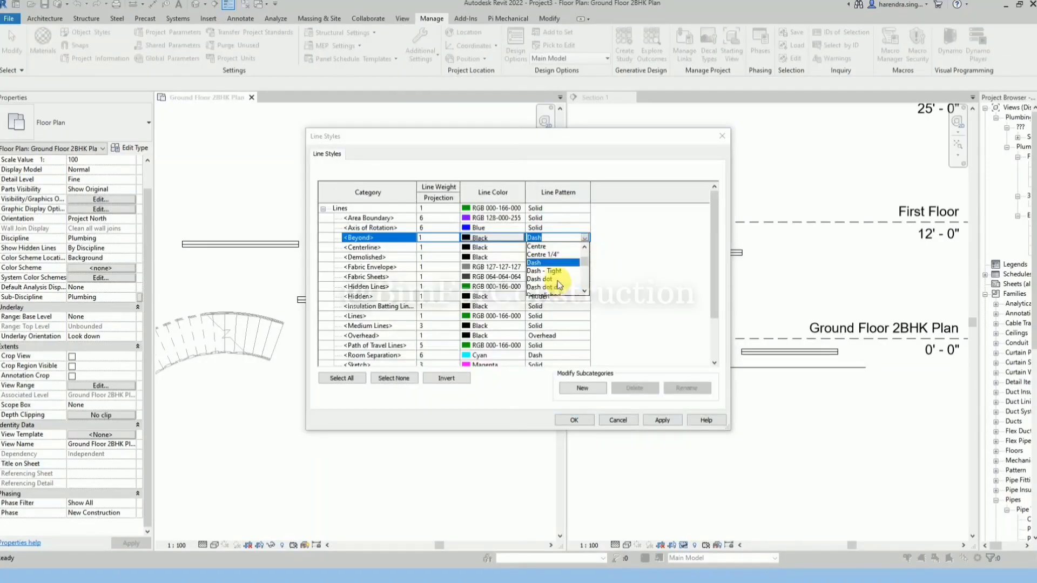
{"action": "left_click", "coordinate": [553, 274]}
{"action": "left_click", "coordinate": [659, 420]}
{"action": "left_click", "coordinate": [587, 419]}
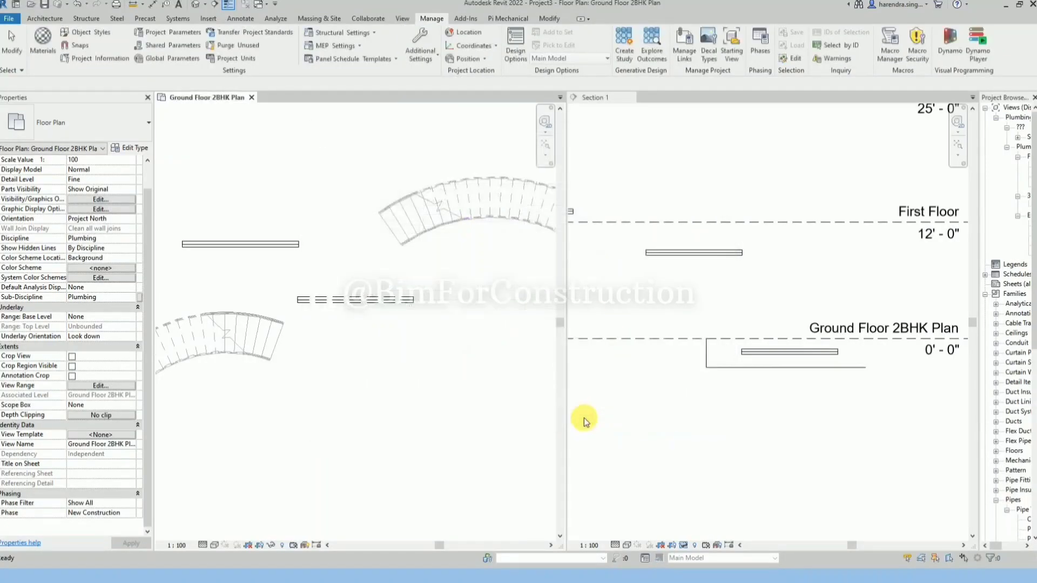
- Move the lower pipe in Section 1 down to about -6' 6" and back to about -1' 4" to test its plan display
{"action": "left_click", "coordinate": [780, 436]}
{"action": "left_click", "coordinate": [766, 356]}
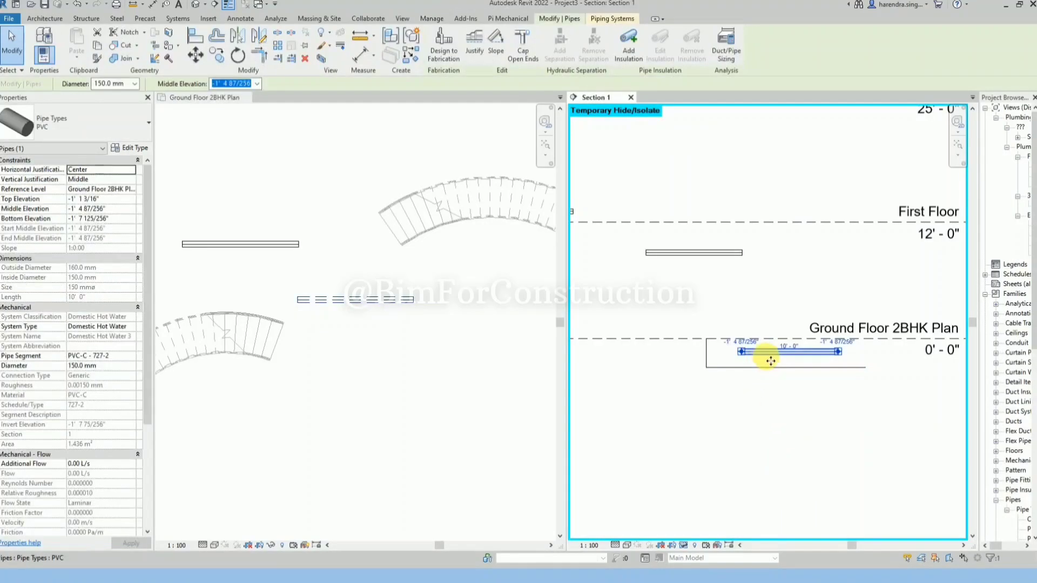
{"action": "left_click_drag", "start_coordinate": [765, 357], "coordinate": [768, 440]}
{"action": "left_click", "coordinate": [720, 401]}
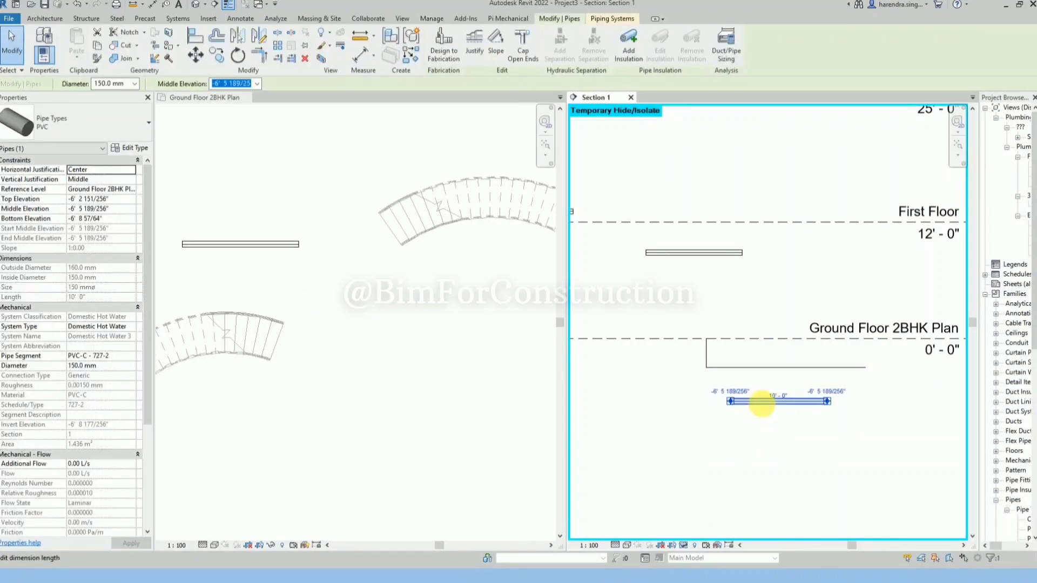
{"action": "left_click_drag", "start_coordinate": [822, 404], "coordinate": [817, 354]}
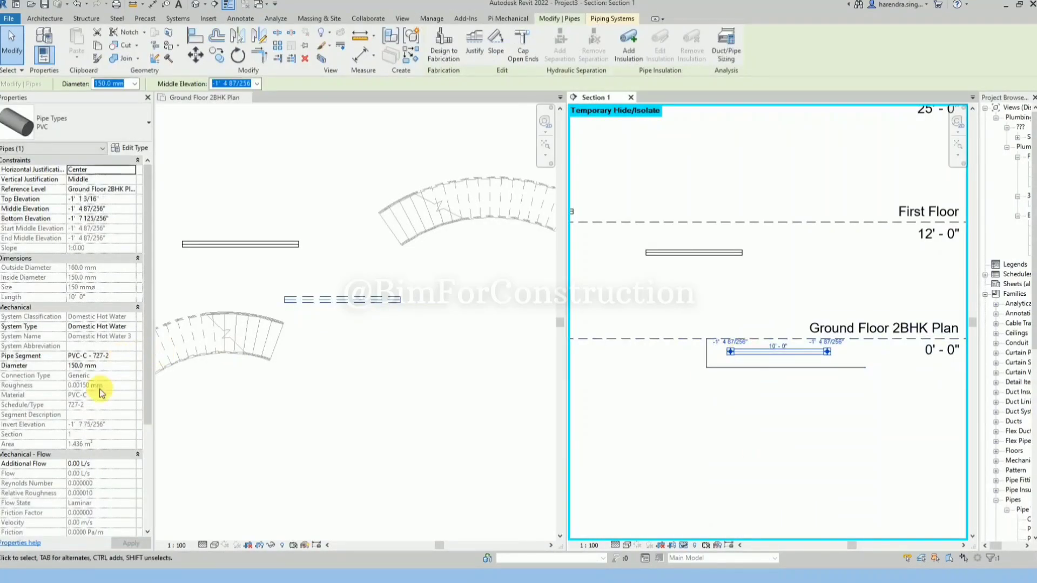
- Examine the View Depth level options in the Ground Floor 2BHK Plan's view range and close it without changes
{"action": "scroll", "coordinate": [105, 394], "scroll_direction": "down", "scroll_amount": 5}
{"action": "left_click", "coordinate": [250, 384]}
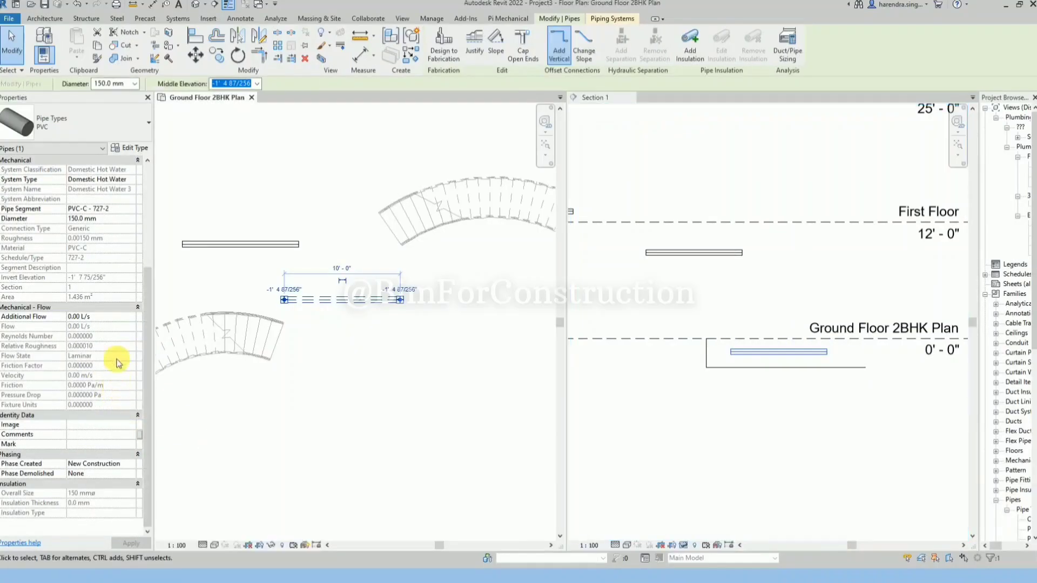
{"action": "key", "text": "Escape"}
{"action": "left_click", "coordinate": [116, 385]}
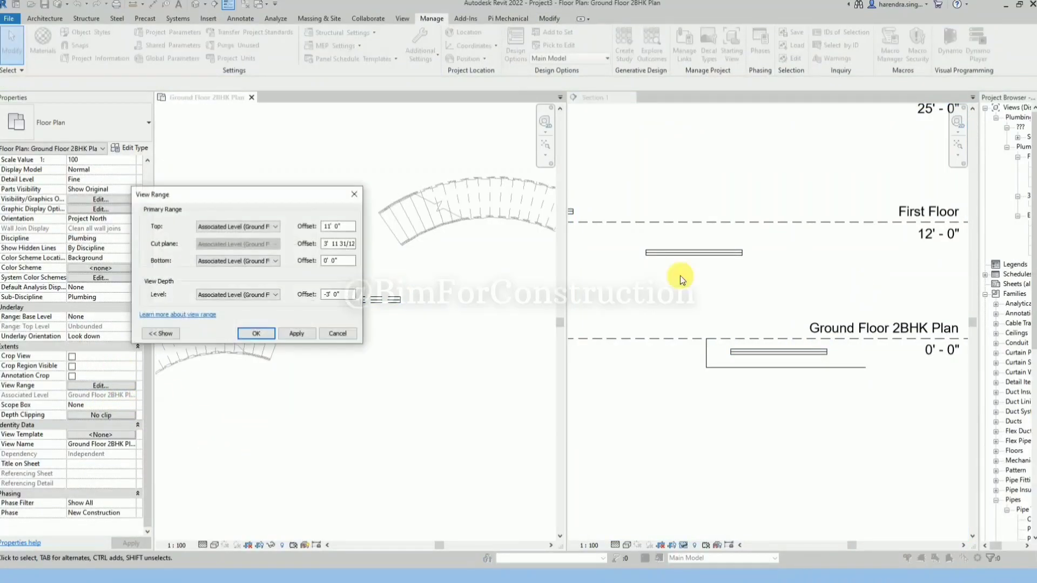
{"action": "left_click", "coordinate": [264, 295]}
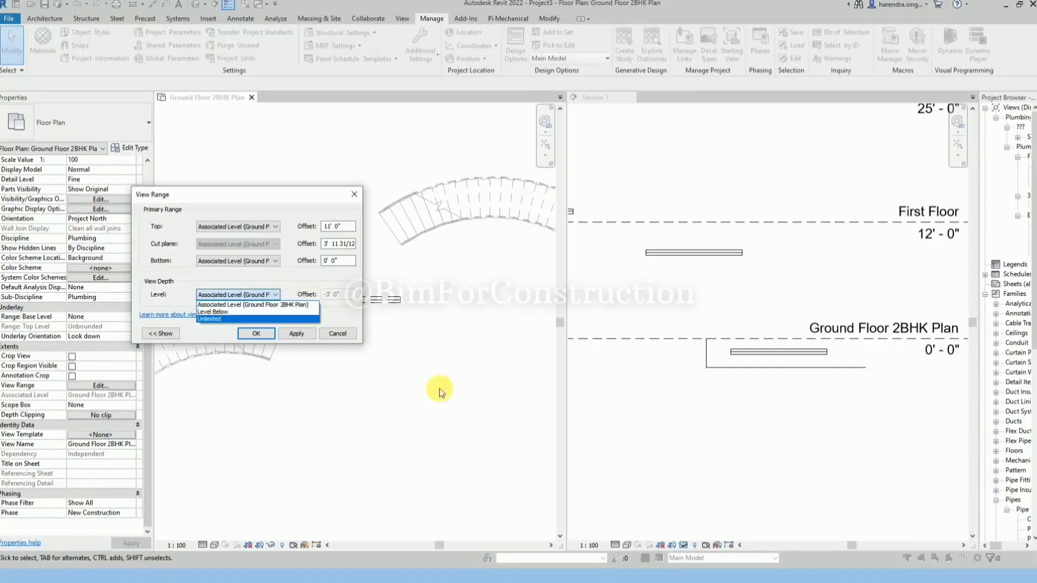
{"action": "left_click", "coordinate": [439, 389]}
{"action": "left_click", "coordinate": [354, 194]}
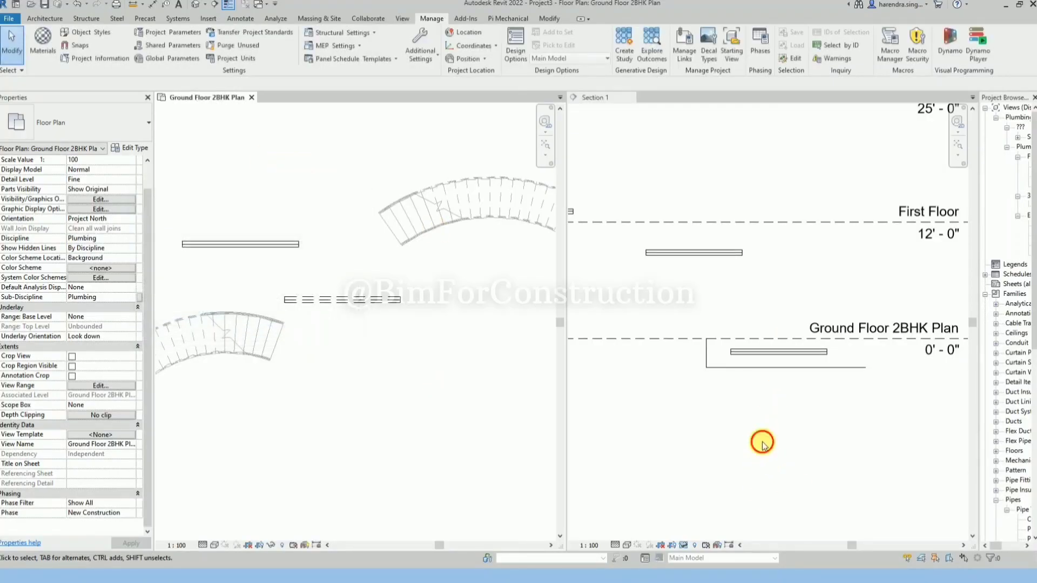
{"action": "left_click", "coordinate": [762, 442]}
{"action": "key", "text": "i"}
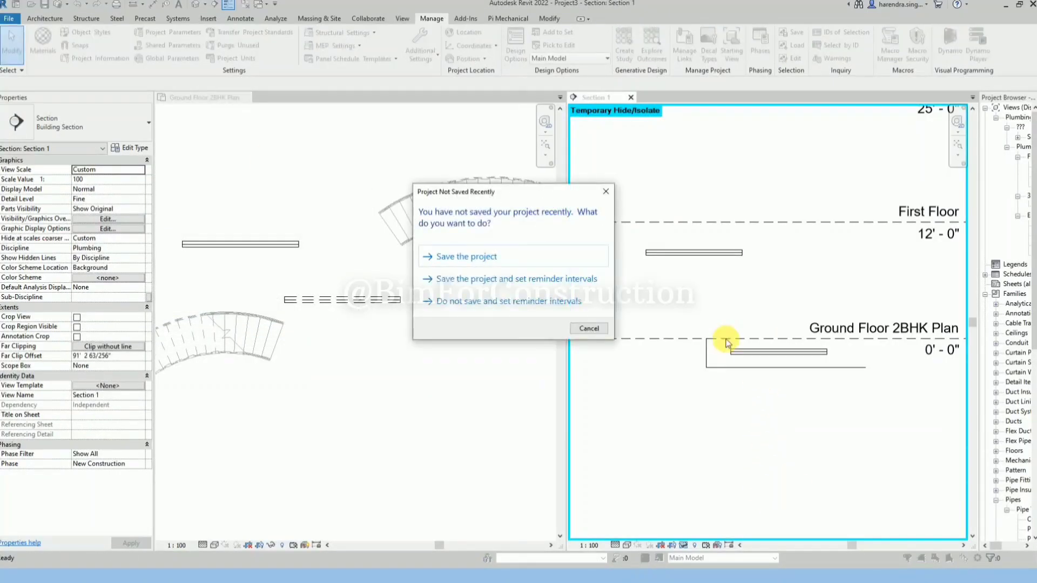
- Dismiss the save reminder and dimension vertically from the Ground Floor 2BHK Plan level to the horizontal line below it in Section 1
{"action": "key", "text": "Escape"}
{"action": "left_click", "coordinate": [724, 339]}
{"action": "left_click", "coordinate": [720, 368]}
{"action": "left_click", "coordinate": [645, 388]}
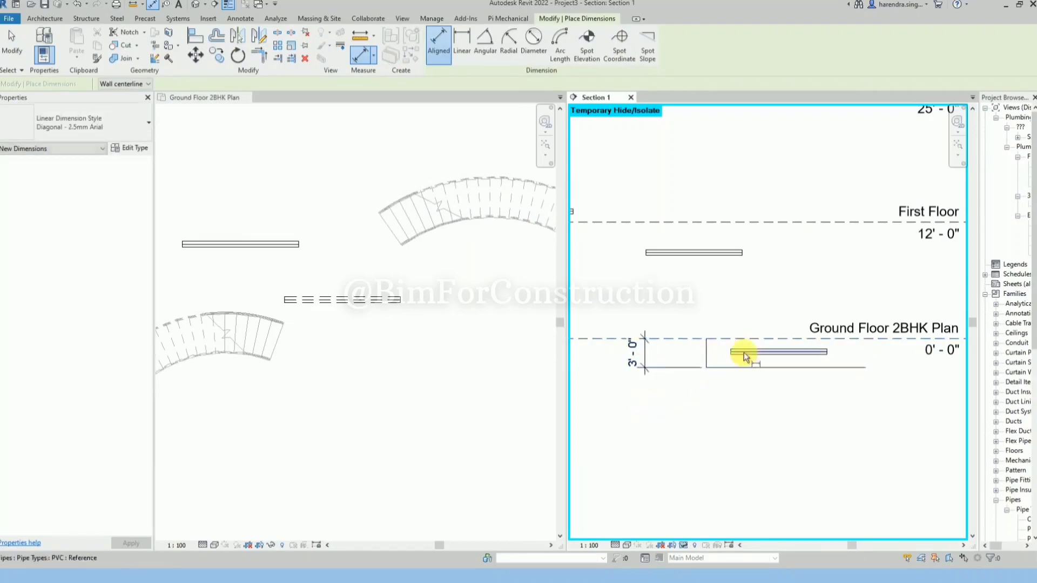
{"action": "key", "text": "Escape"}
- Move the lower pipe in Section 1 up to about 2' 6" above the ground floor to test its plan display, and undo the move
{"action": "left_click", "coordinate": [749, 351]}
{"action": "left_click_drag", "start_coordinate": [770, 357], "coordinate": [719, 318]}
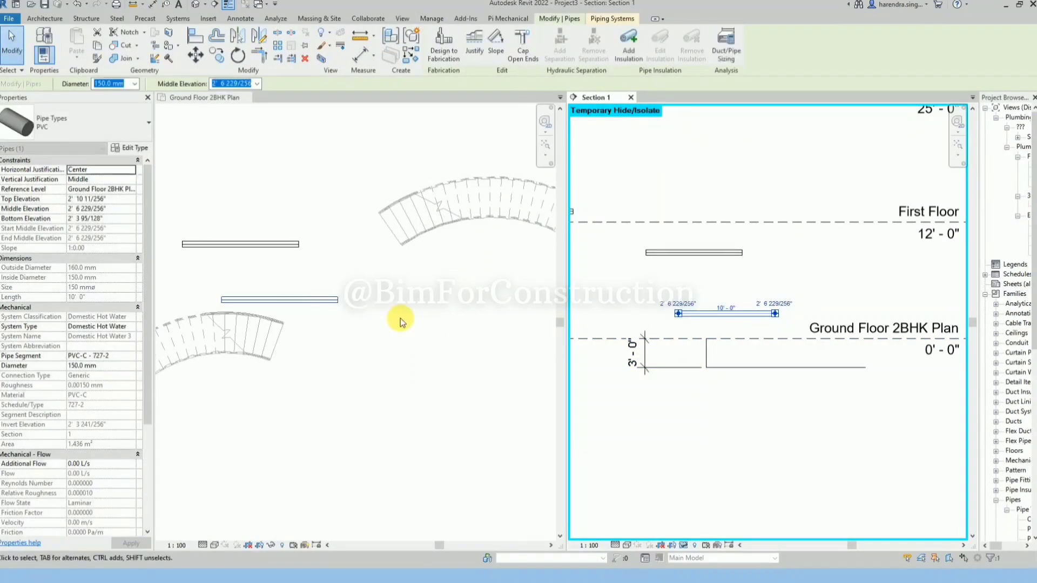
{"action": "left_click", "coordinate": [308, 317]}
{"action": "left_click", "coordinate": [382, 399]}
{"action": "key", "text": "ctrl+z"}
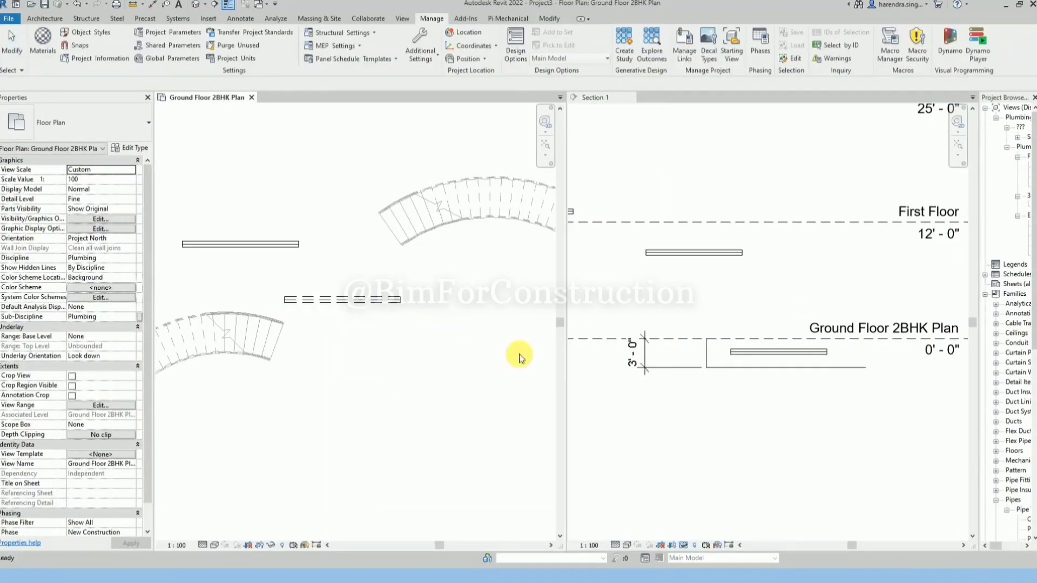
- Combine the tiled Ground Floor 2BHK Plan and Section 1 views into tabs, keeping the floor plan in front
{"action": "scroll", "coordinate": [493, 394], "scroll_direction": "down", "scroll_amount": 2}
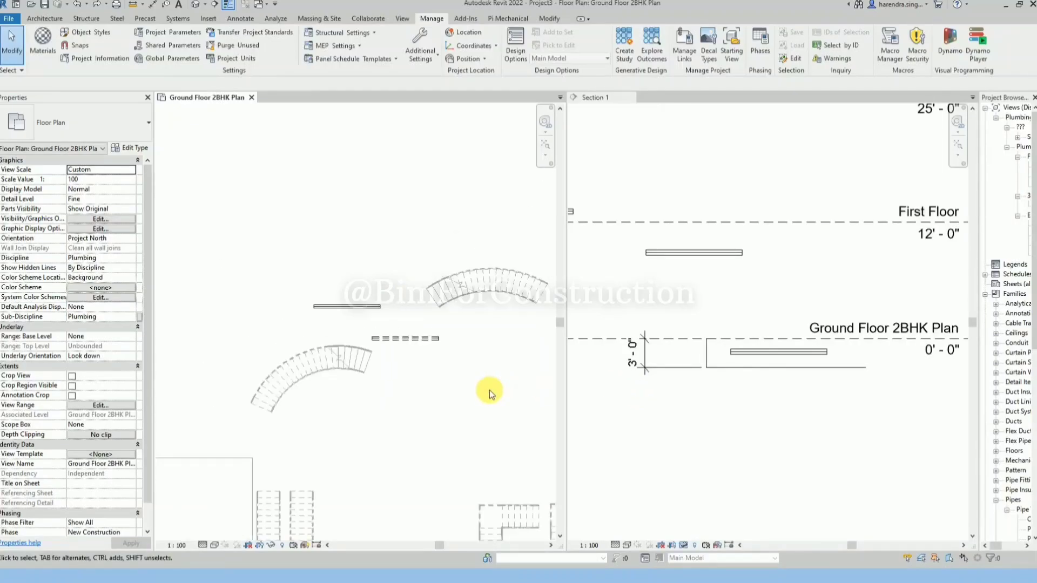
{"action": "key", "text": "t"}
{"action": "key", "text": "w"}
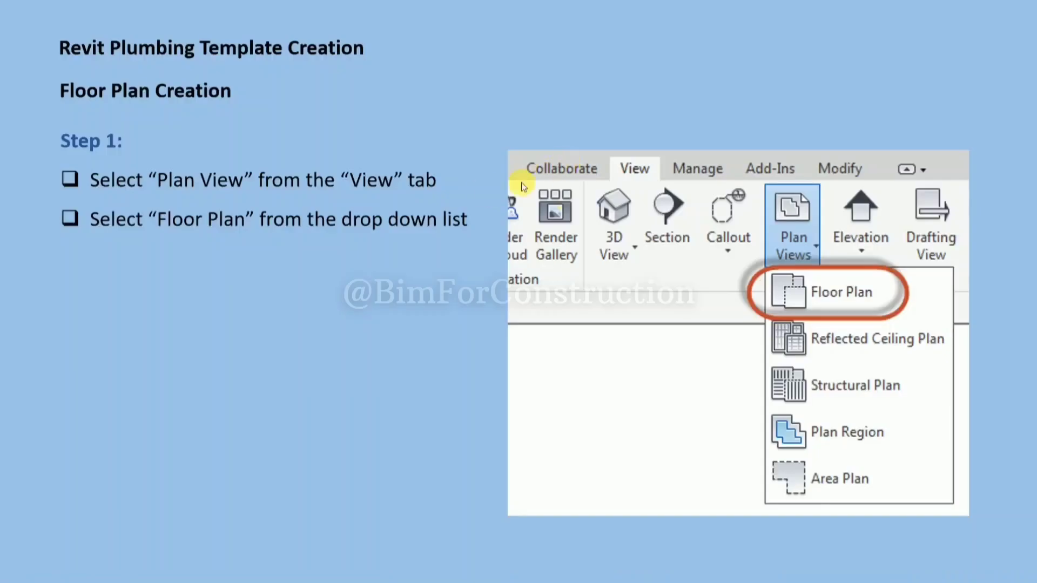
{"action": "left_click", "coordinate": [493, 193]}
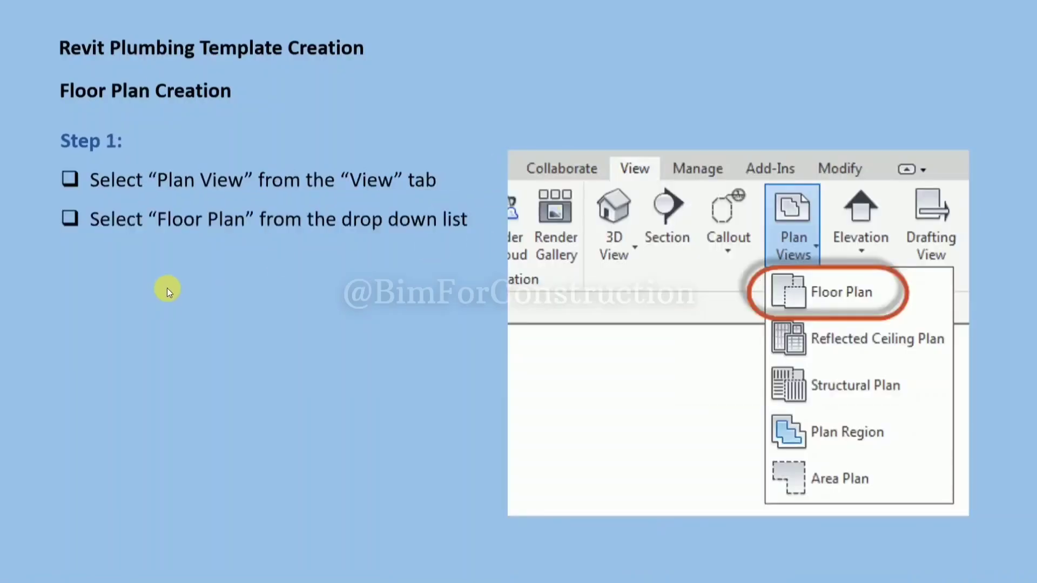
{"action": "left_click", "coordinate": [168, 289]}
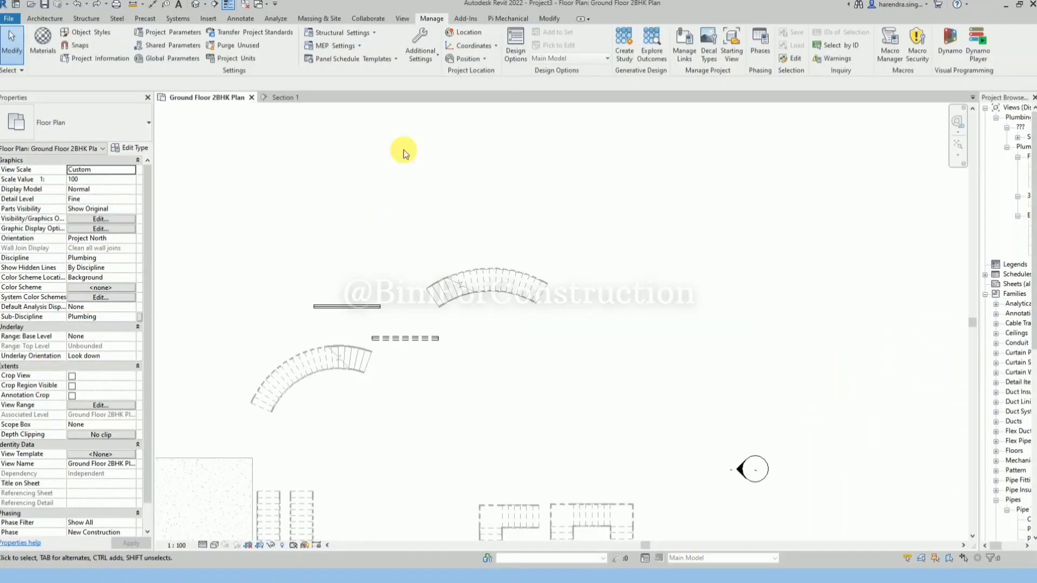
- Widen the Project Browser and look through the levels offered for a new floor plan, closing the dialog without creating a view
{"action": "left_click_drag", "start_coordinate": [983, 276], "coordinate": [870, 300]}
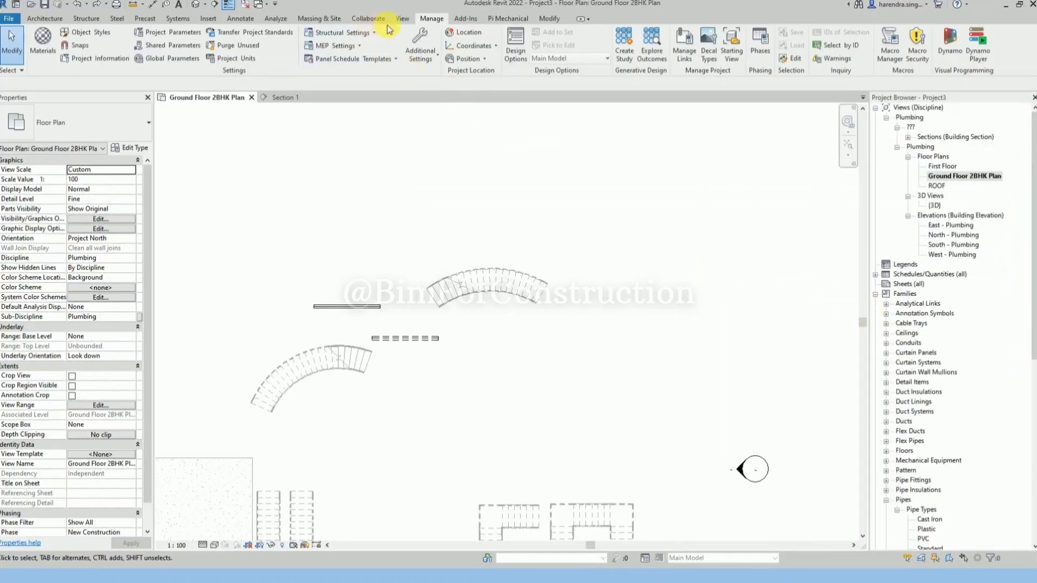
{"action": "left_click", "coordinate": [402, 18]}
{"action": "left_click", "coordinate": [427, 61]}
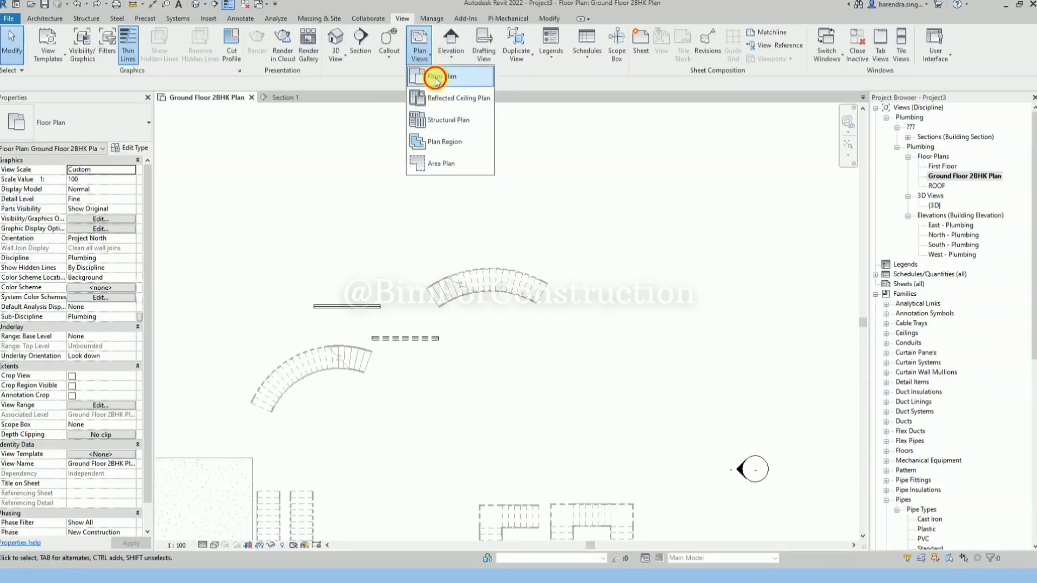
{"action": "left_click", "coordinate": [440, 81]}
{"action": "left_click", "coordinate": [454, 371]}
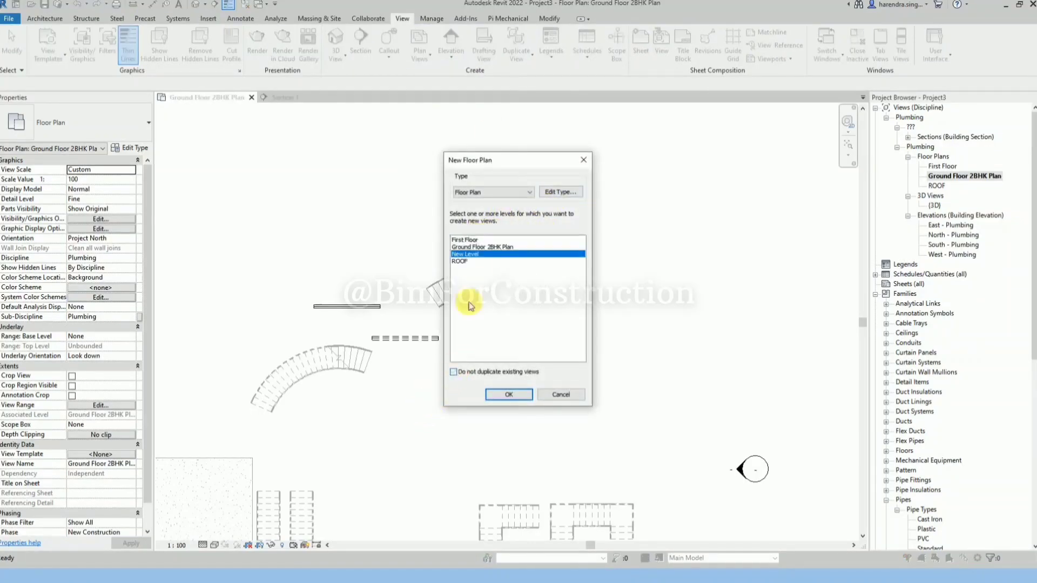
{"action": "left_click", "coordinate": [480, 247]}
{"action": "left_click", "coordinate": [465, 240]}
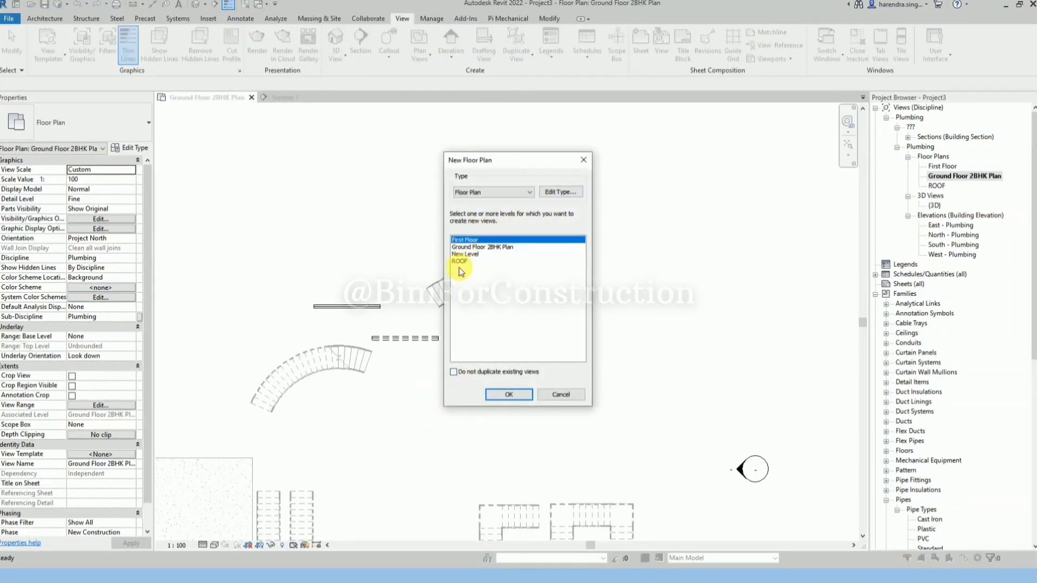
{"action": "left_click", "coordinate": [468, 254]}
{"action": "left_click", "coordinate": [464, 261]}
{"action": "left_click", "coordinate": [584, 160]}
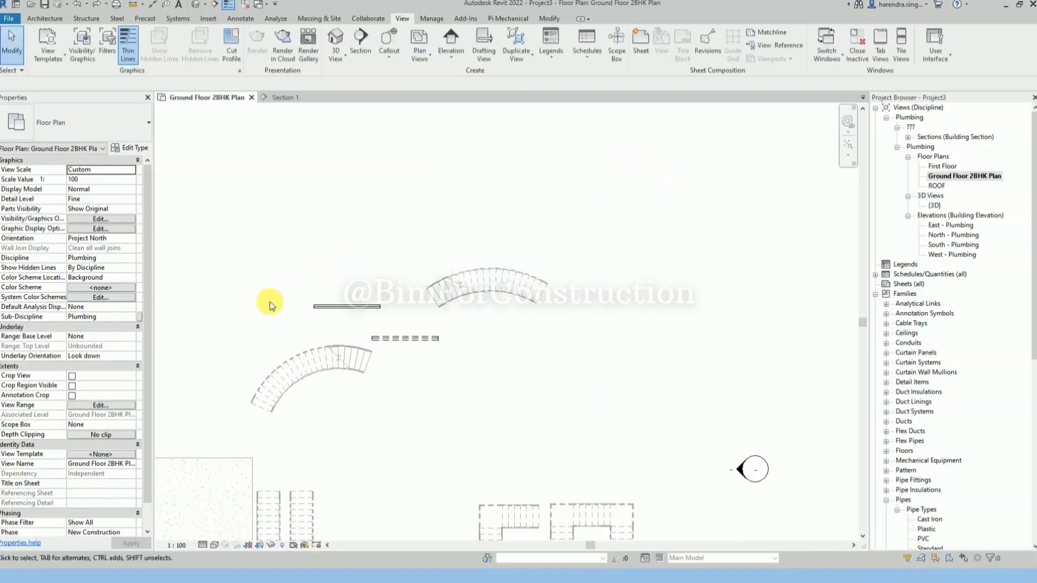
- Review the Ground Floor 2BHK Plan's view range settings and its discipline options without changing them
{"action": "left_click", "coordinate": [101, 405]}
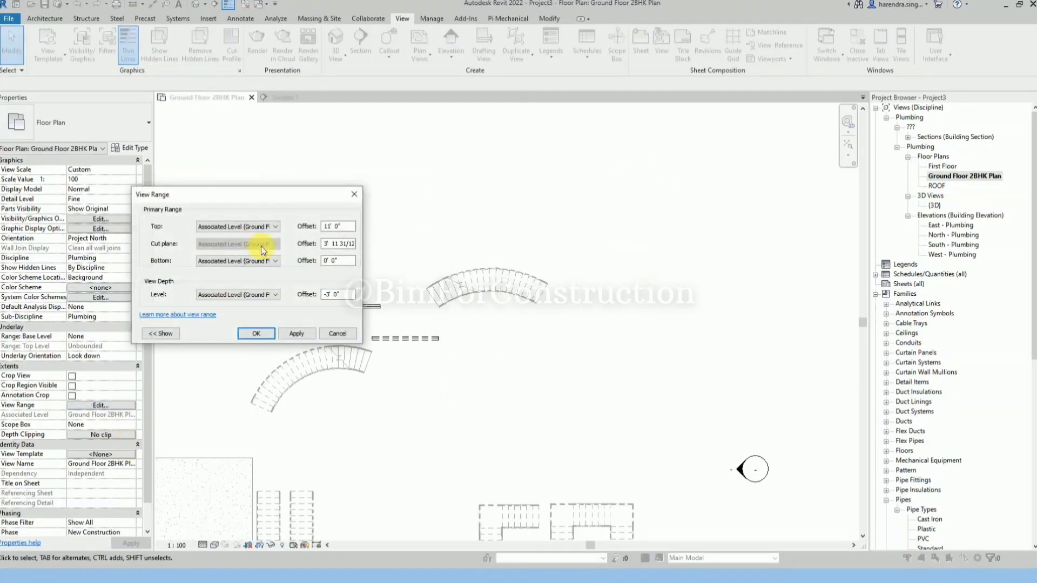
{"action": "left_click", "coordinate": [354, 194]}
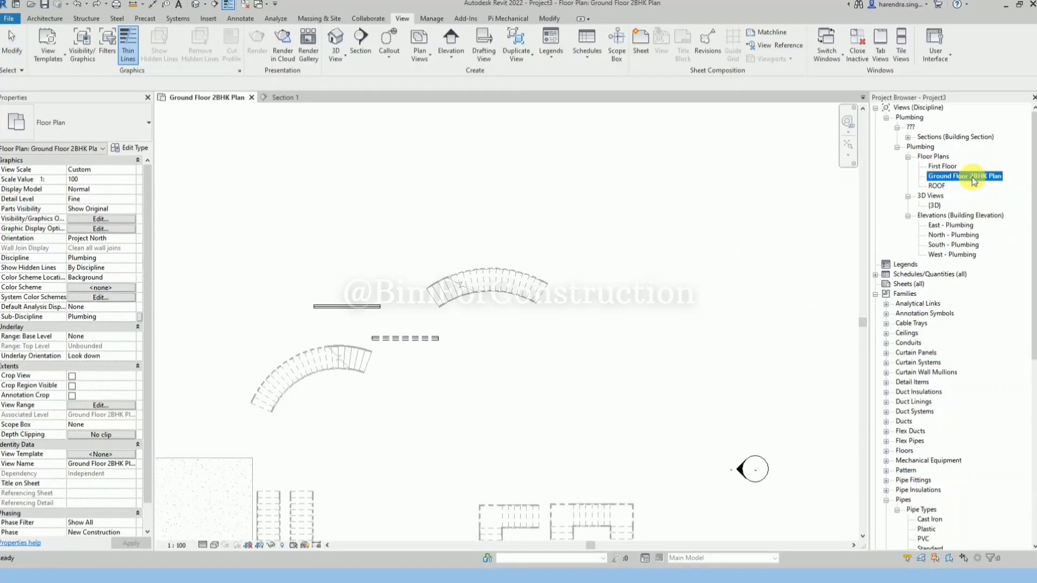
{"action": "scroll", "coordinate": [81, 392], "scroll_direction": "down", "scroll_amount": 1}
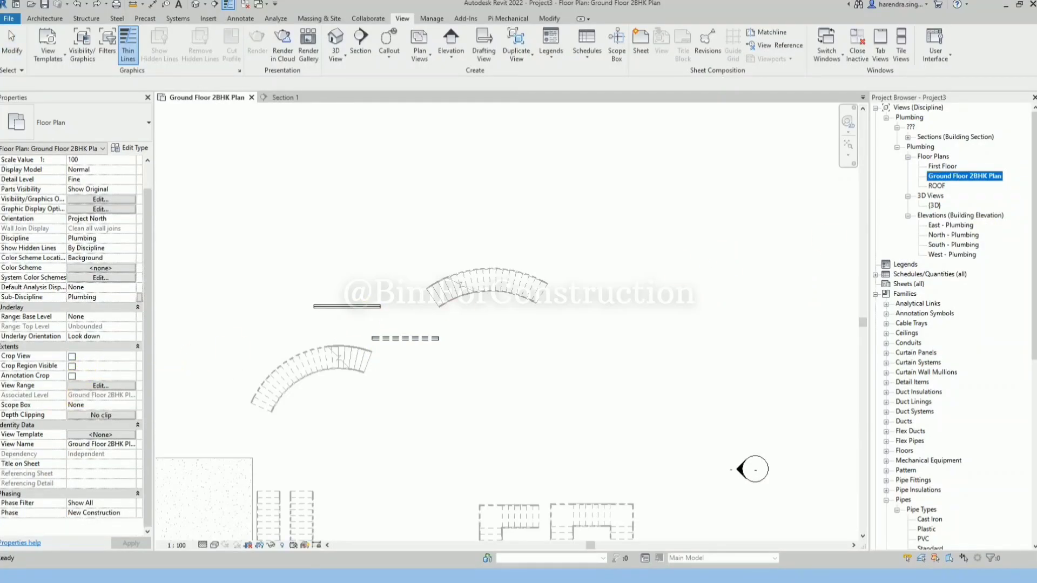
{"action": "left_click", "coordinate": [135, 240]}
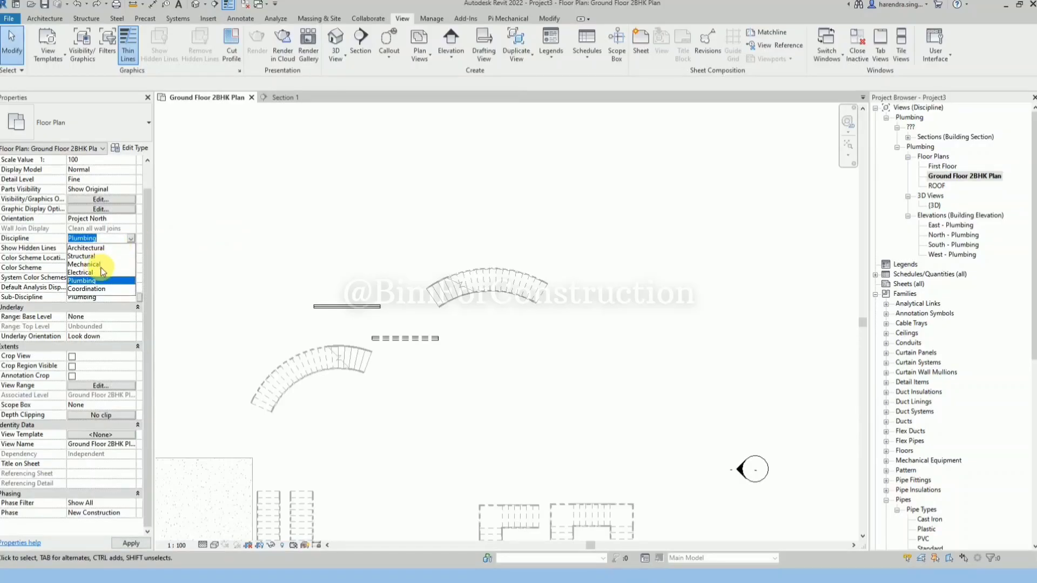
{"action": "left_click", "coordinate": [275, 234]}
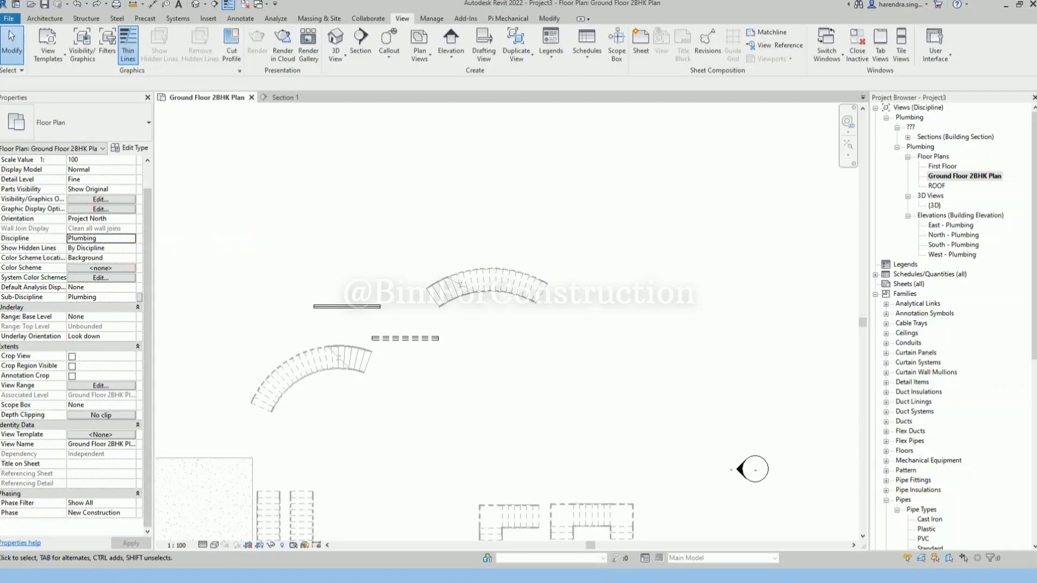
- Set the sub-discipline of the Ground Floor 2BHK Plan to WATER SUPPLY
{"action": "left_click", "coordinate": [369, 306]}
{"action": "left_click", "coordinate": [474, 394]}
{"action": "left_click", "coordinate": [133, 298]}
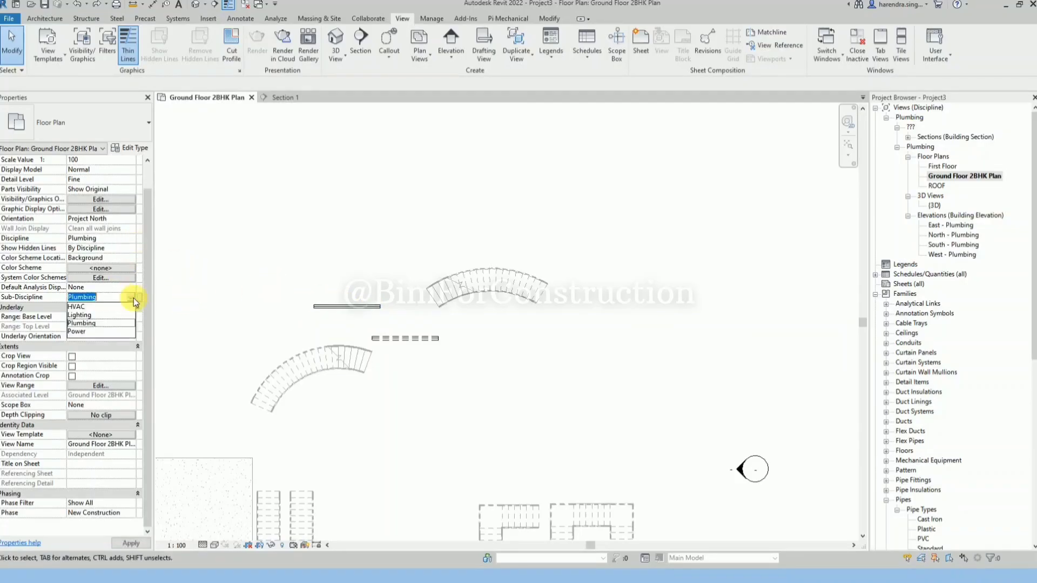
{"action": "type", "text": "WATER SUPPLY"}
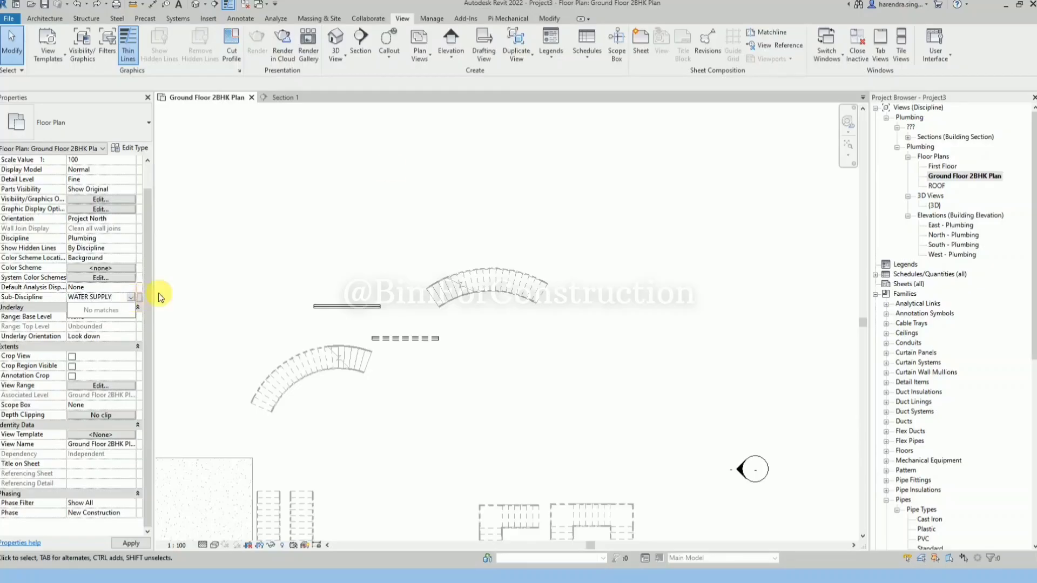
{"action": "key", "text": "Return"}
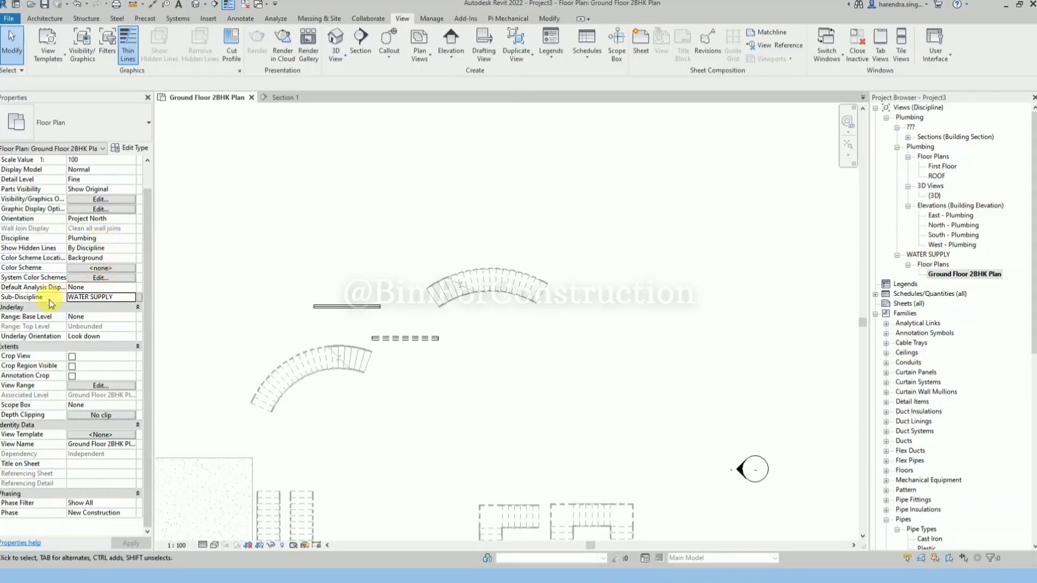
- Collapse and re-expand the Plumbing views in the Project Browser, and open and close the global parameter association for Sub-Discipline
{"action": "left_click", "coordinate": [890, 122]}
{"action": "left_click", "coordinate": [887, 118]}
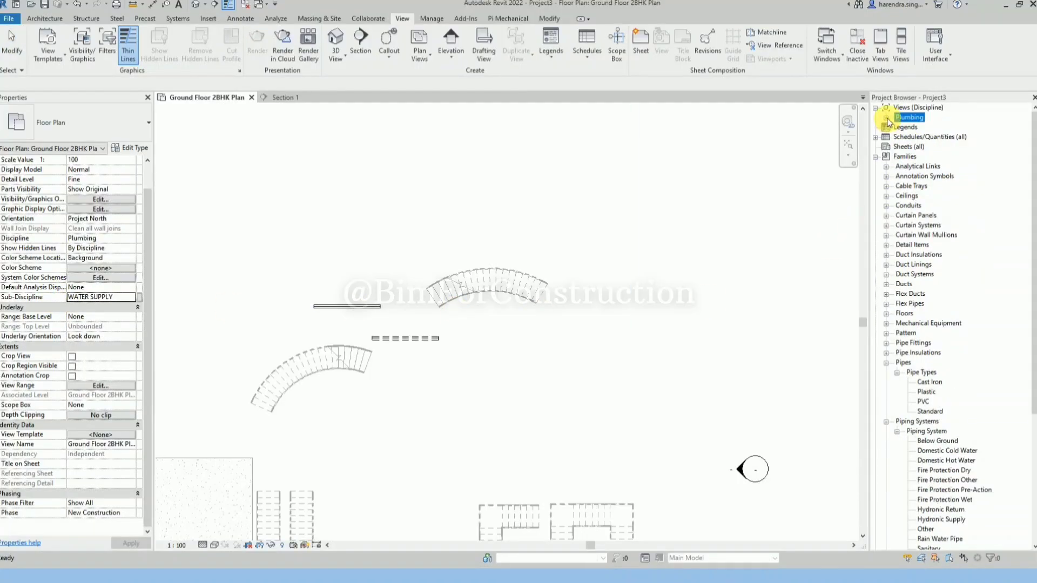
{"action": "left_click", "coordinate": [886, 118]}
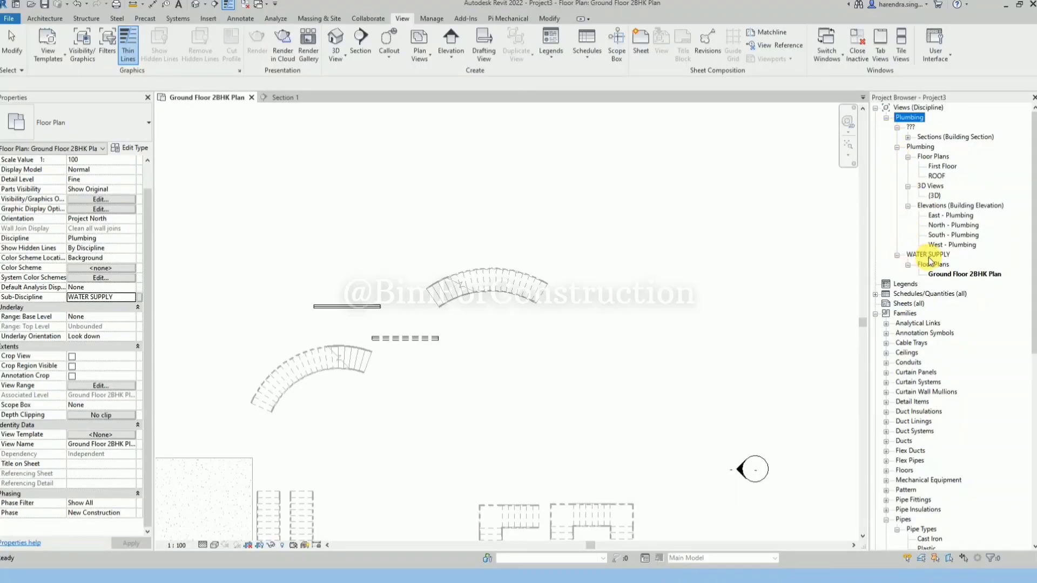
{"action": "left_click", "coordinate": [380, 213]}
{"action": "left_click", "coordinate": [140, 298]}
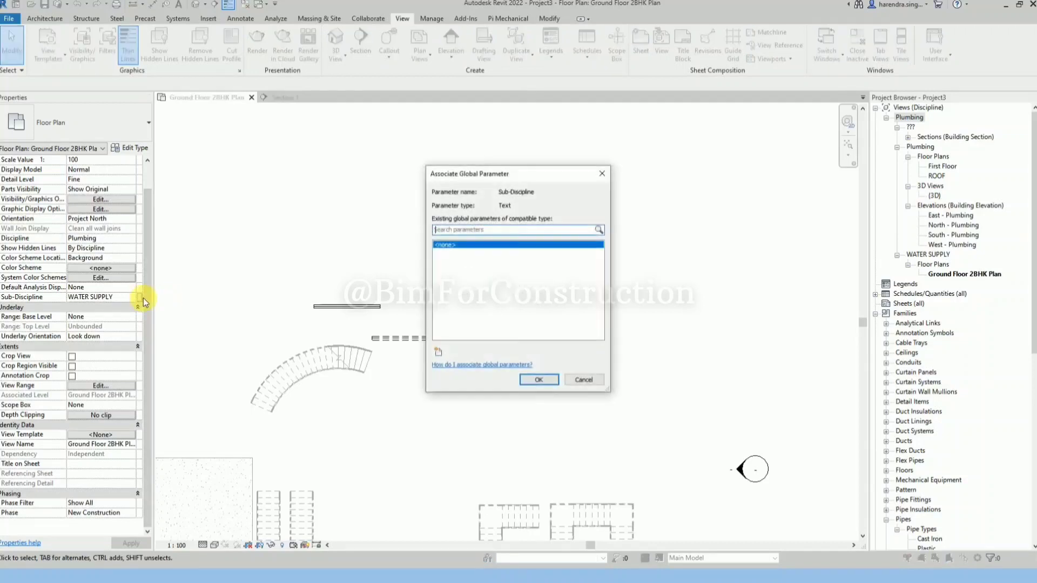
{"action": "left_click", "coordinate": [604, 172]}
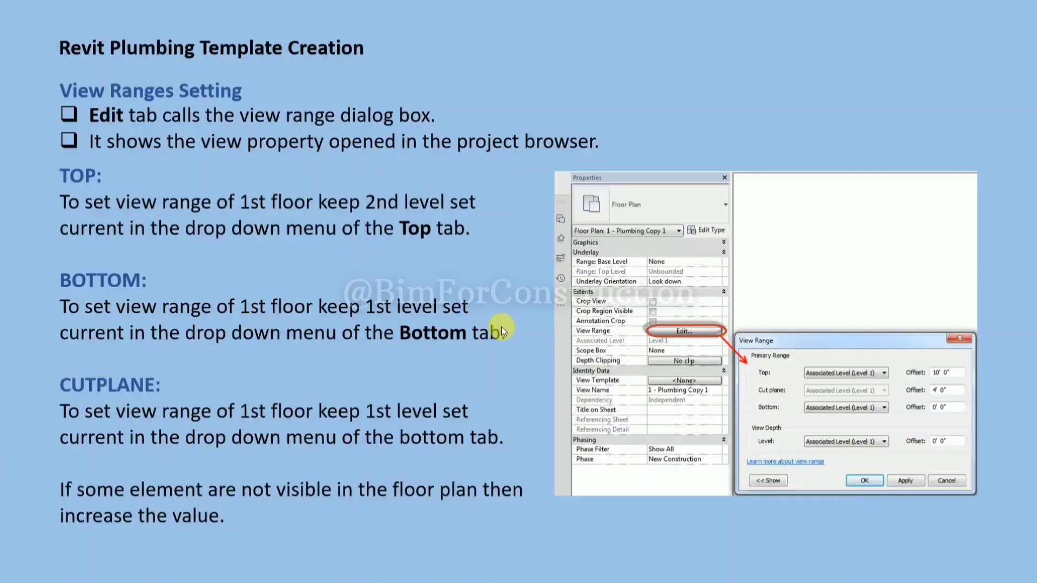
{"action": "left_click", "coordinate": [489, 346]}
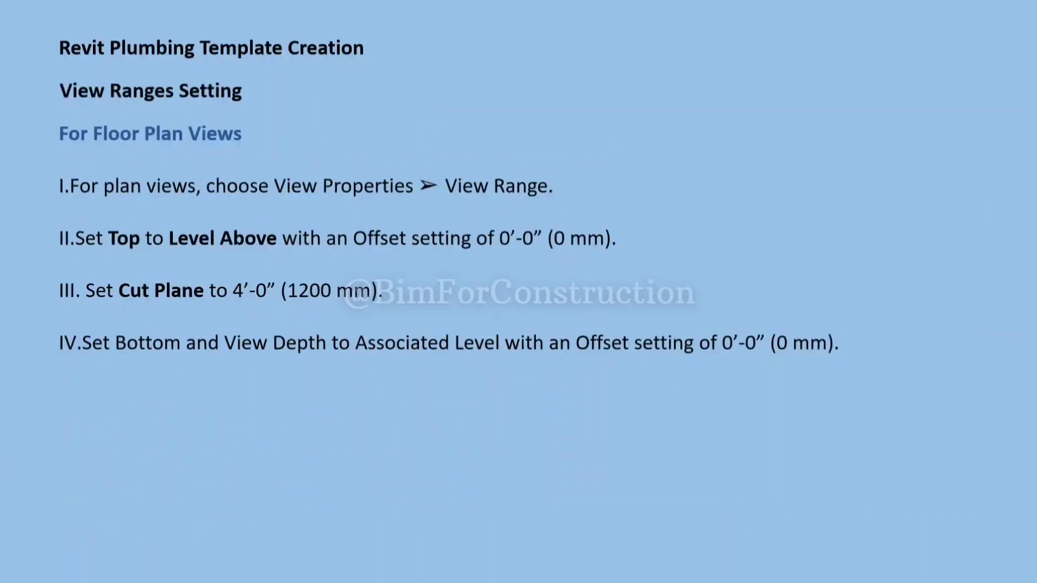
{"action": "left_click", "coordinate": [230, 154]}
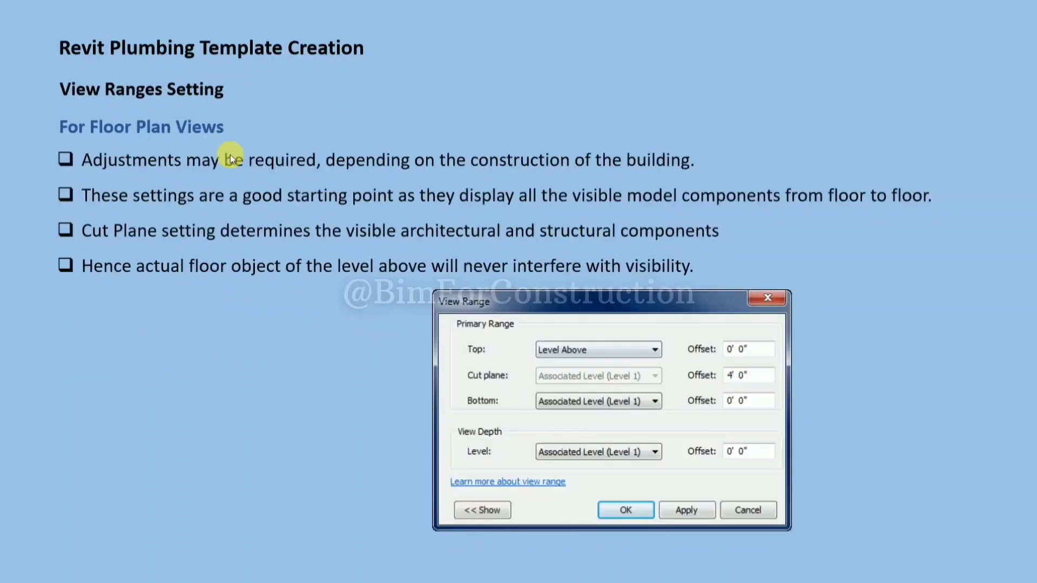
{"action": "left_click", "coordinate": [242, 162]}
{"action": "left_click", "coordinate": [243, 176]}
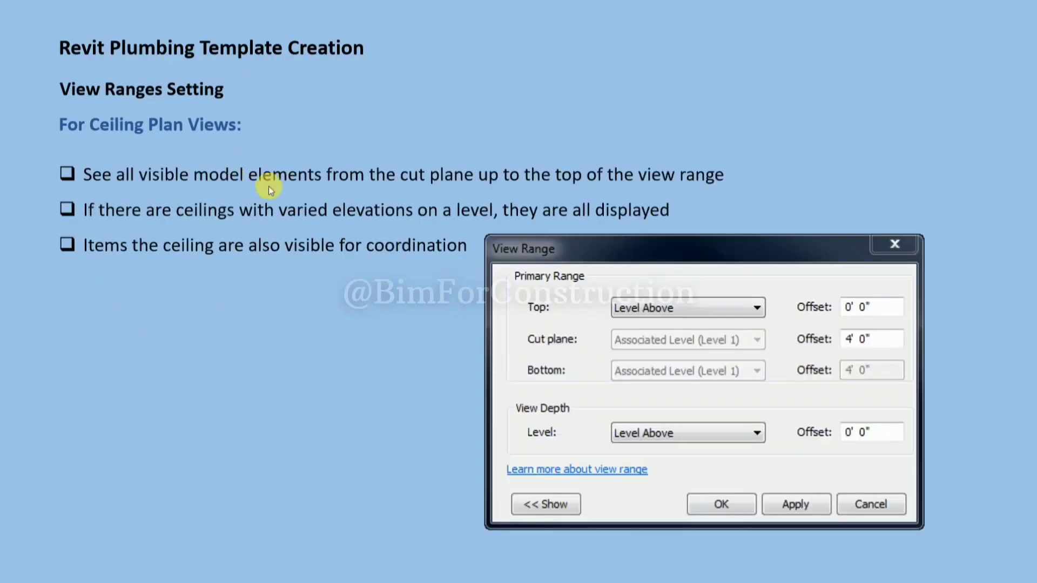
{"action": "left_click", "coordinate": [277, 189]}
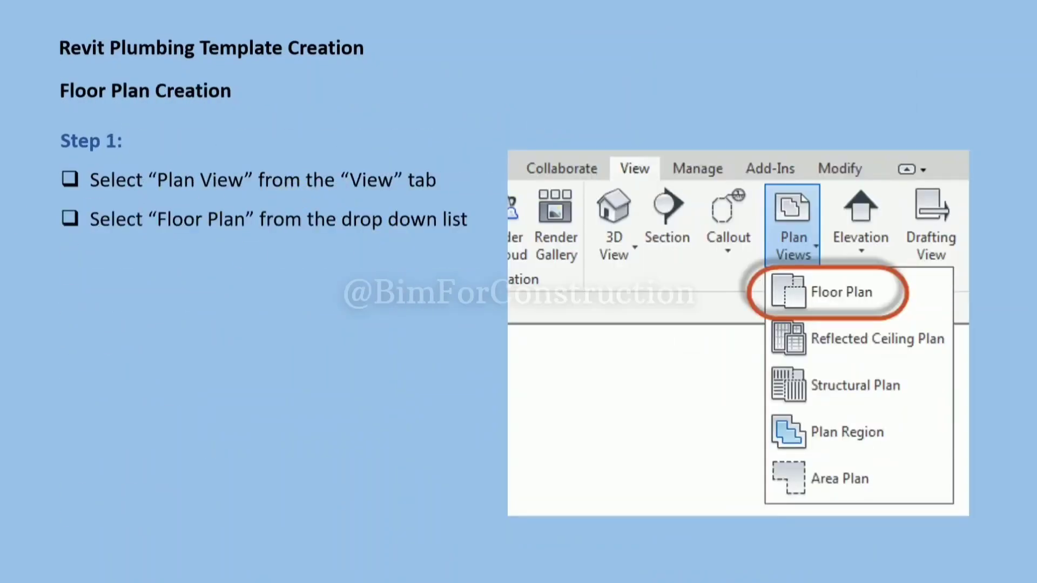
- Widen the sticky note listing the template topics and make all of its text bold
{"action": "left_click_drag", "start_coordinate": [402, 200], "coordinate": [486, 159]}
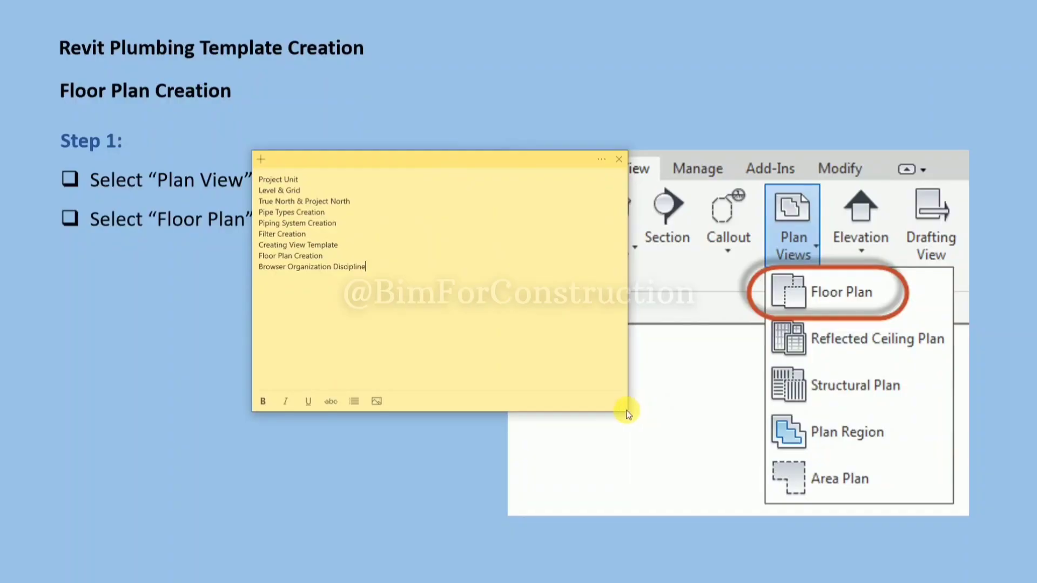
{"action": "left_click_drag", "start_coordinate": [634, 413], "coordinate": [775, 486]}
{"action": "left_click_drag", "start_coordinate": [378, 273], "coordinate": [219, 158]}
{"action": "left_click", "coordinate": [262, 400]}
{"action": "left_click", "coordinate": [291, 487]}
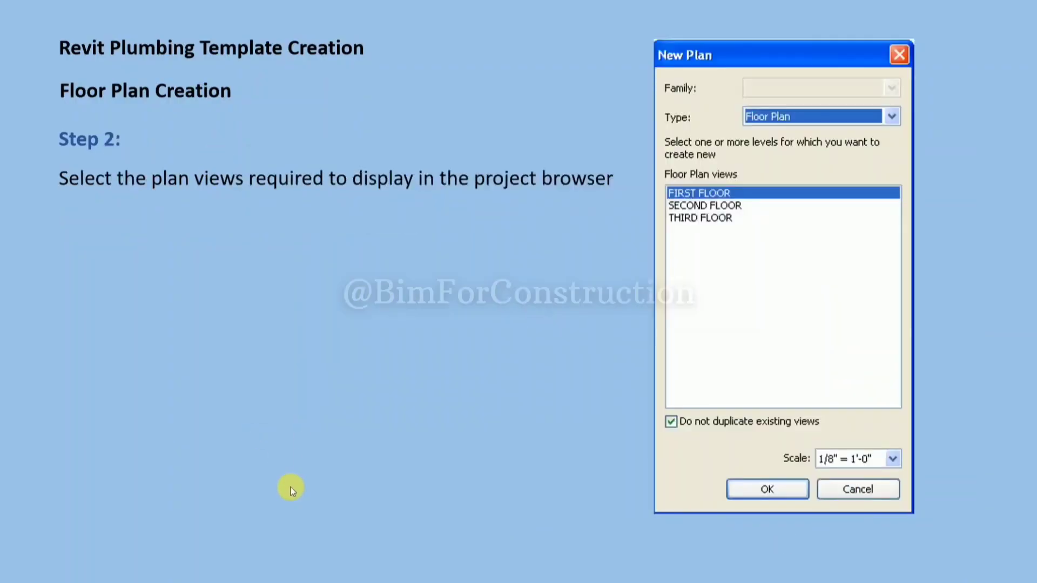
- Return to the sticky note and deselect its text, and close both the Snagit Editor and the note
{"action": "key", "text": "alt+Tab"}
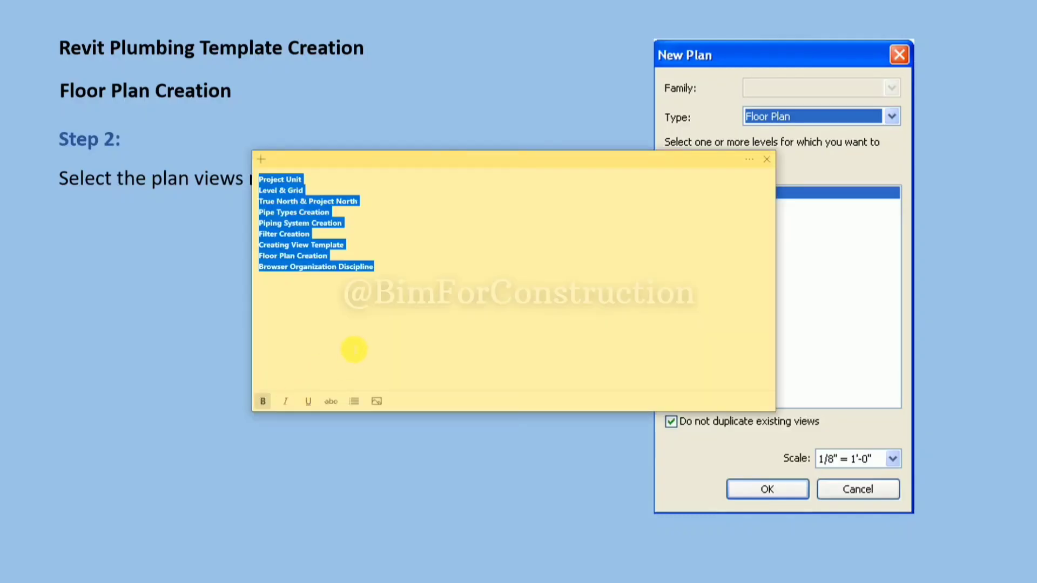
{"action": "left_click", "coordinate": [352, 350]}
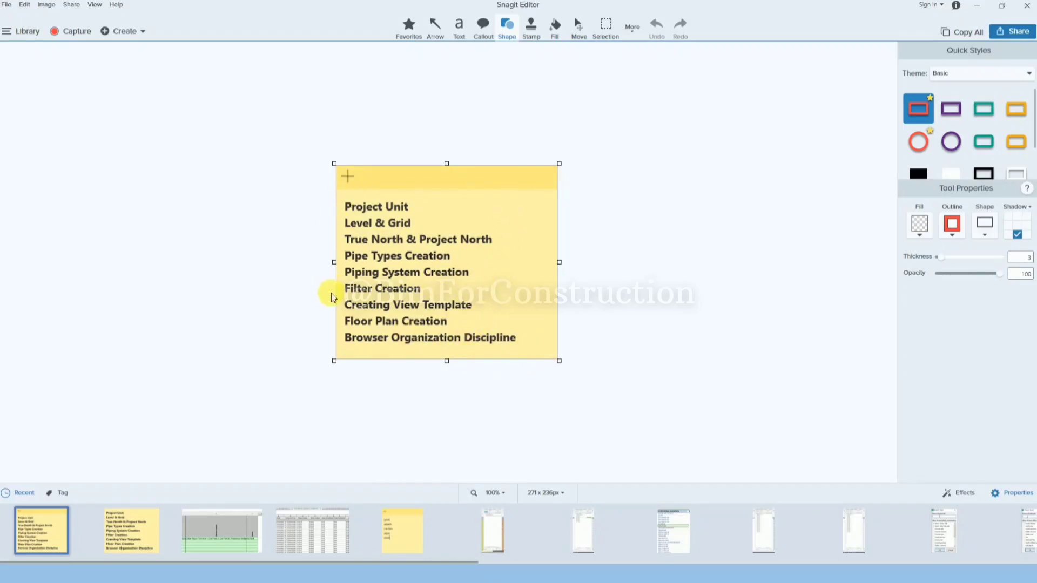
{"action": "left_click", "coordinate": [1028, 7]}
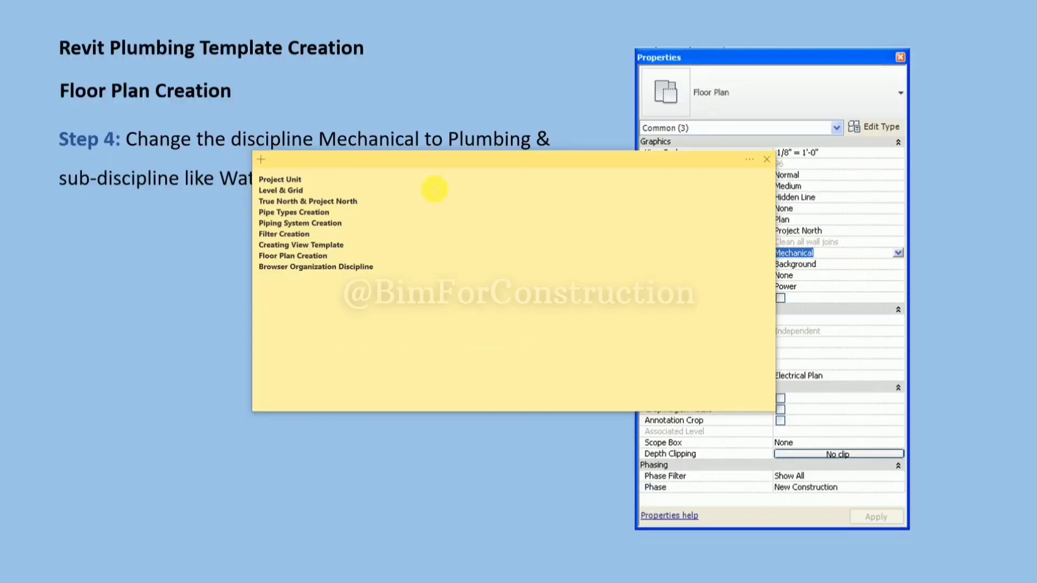
{"action": "left_click", "coordinate": [770, 153]}
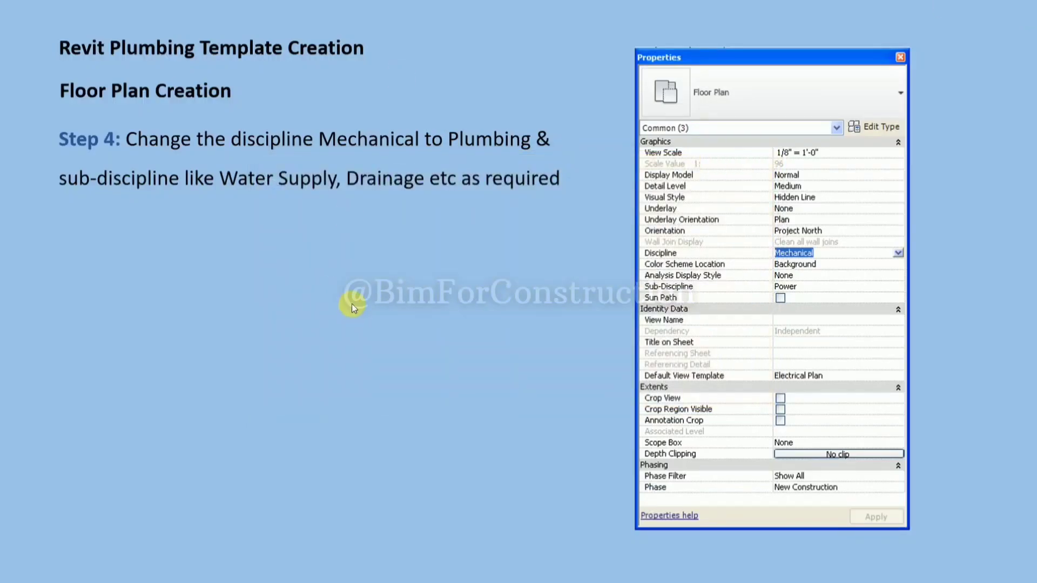